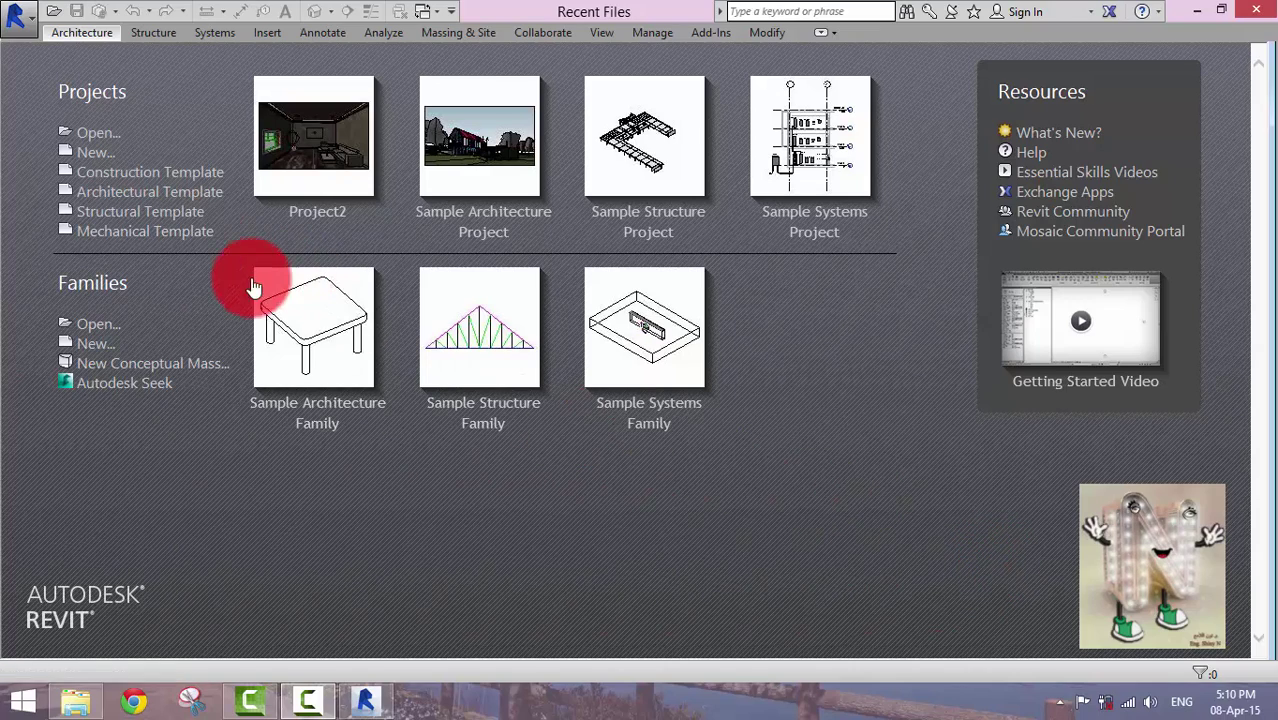
Create a new project from the Construction Template.
{"action": "left_click", "coordinate": [85, 155]}
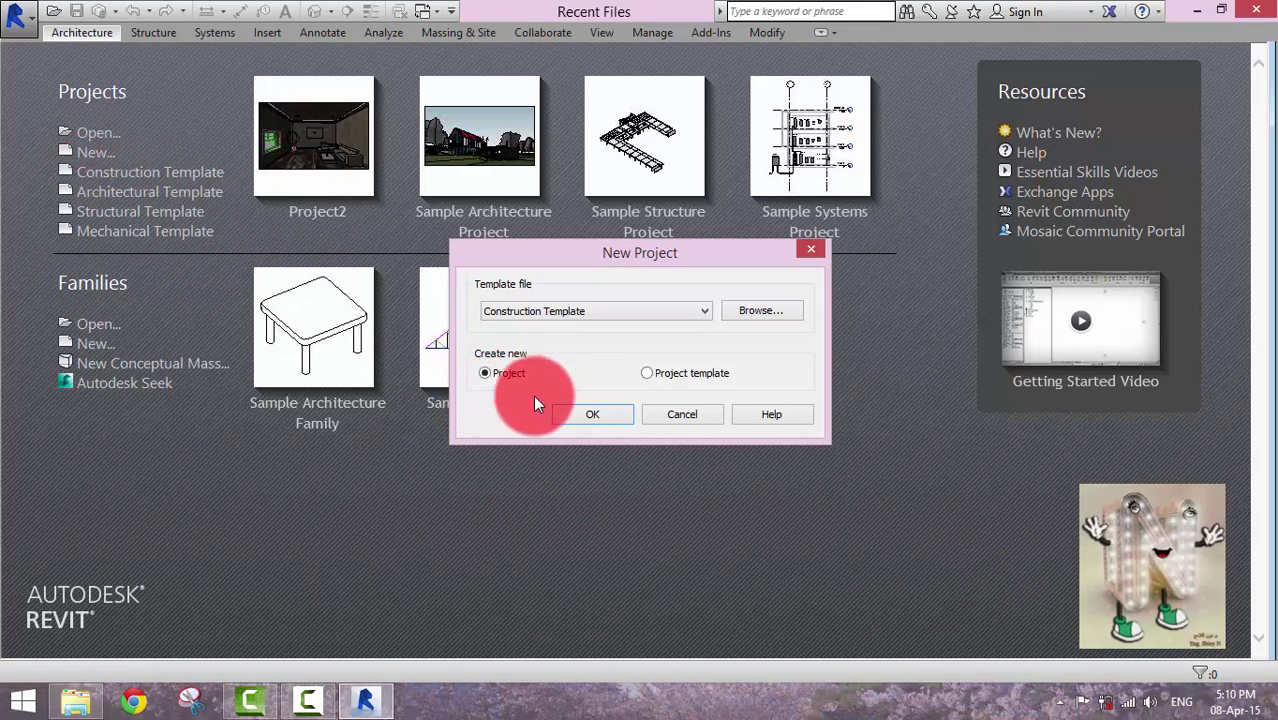
{"action": "left_click", "coordinate": [598, 418]}
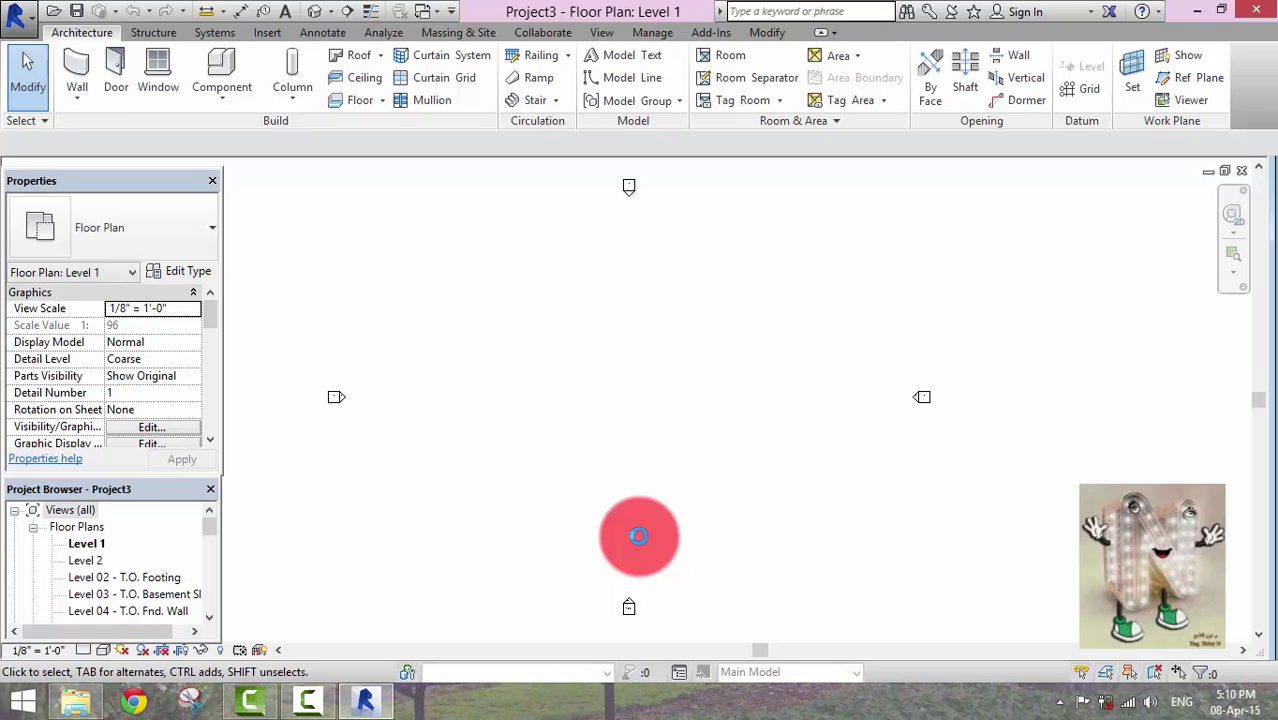
Use UN to set length units to meters, 2 decimal places, m symbol, trailing zeros suppressed.
{"action": "key", "text": "u"}
{"action": "key", "text": "n"}
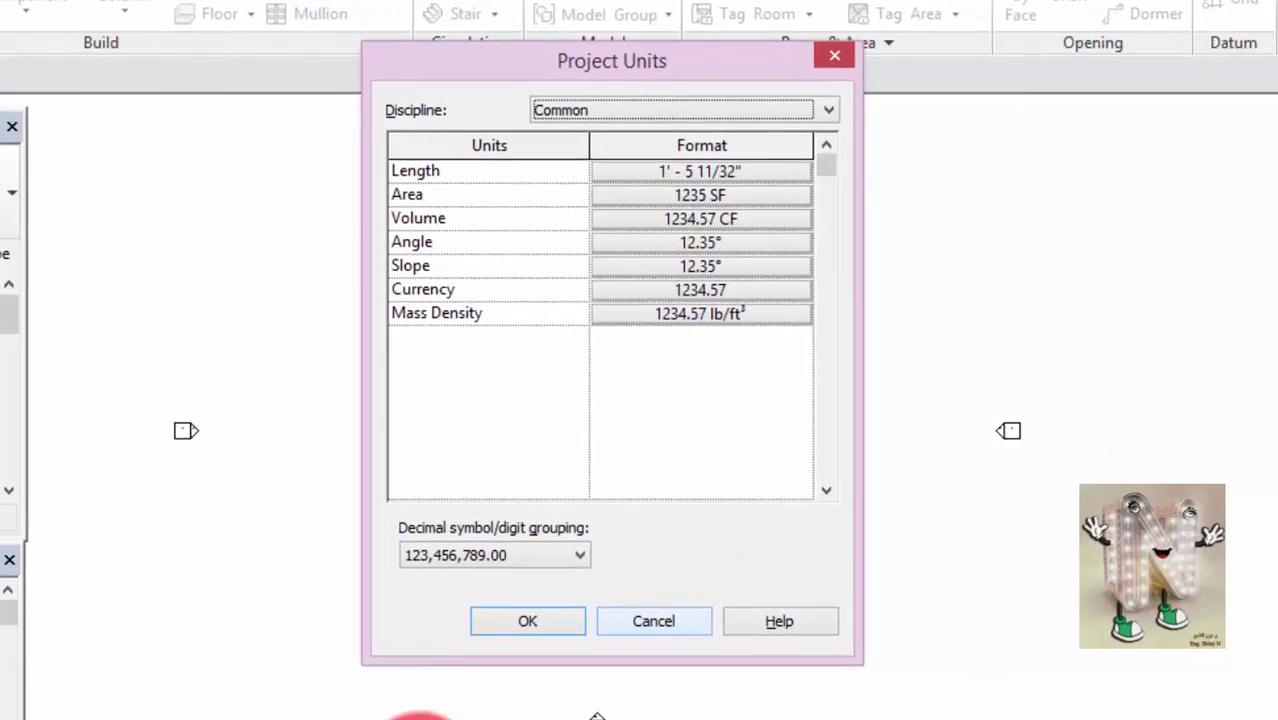
{"action": "left_click", "coordinate": [714, 171]}
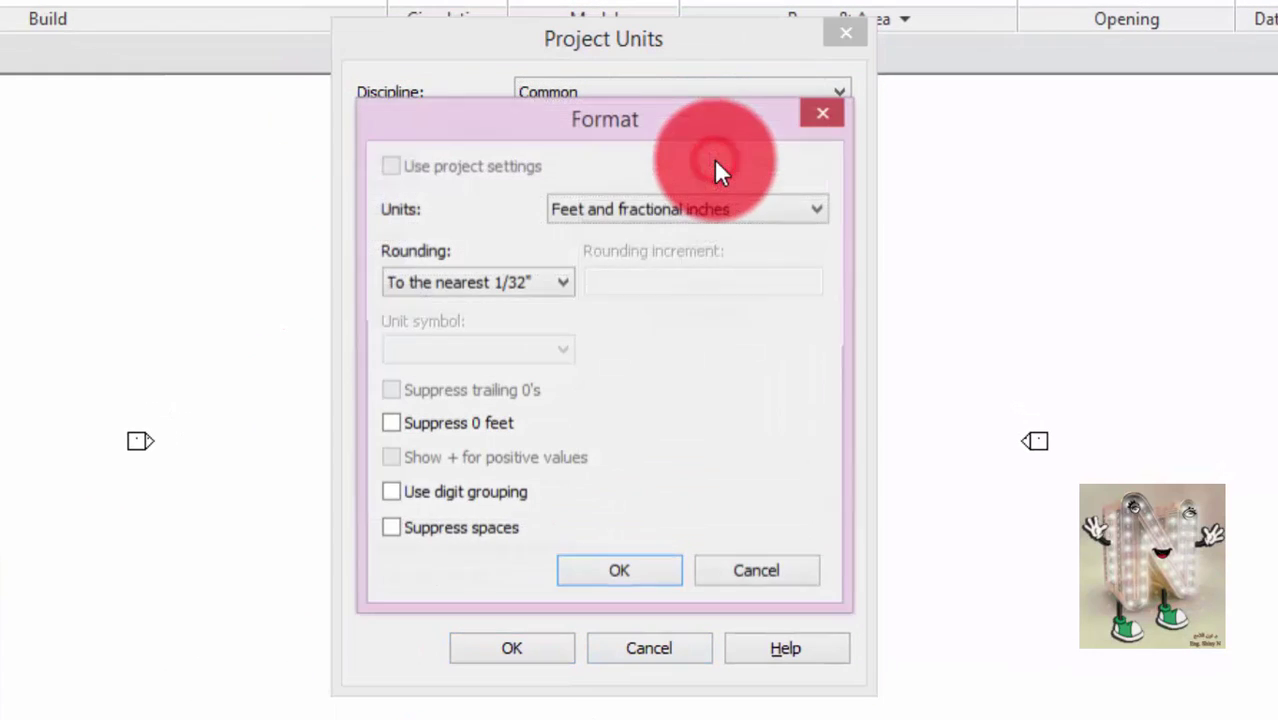
{"action": "left_click", "coordinate": [693, 210]}
{"action": "left_click", "coordinate": [655, 313]}
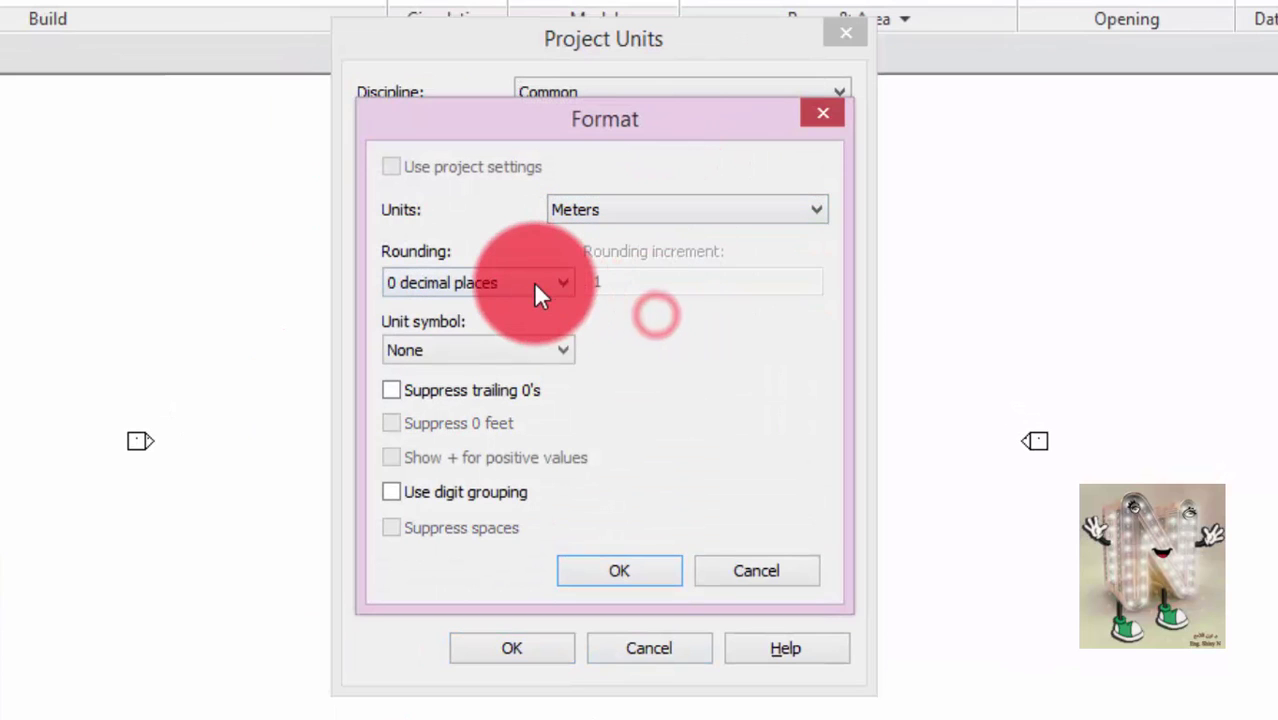
{"action": "left_click", "coordinate": [535, 284]}
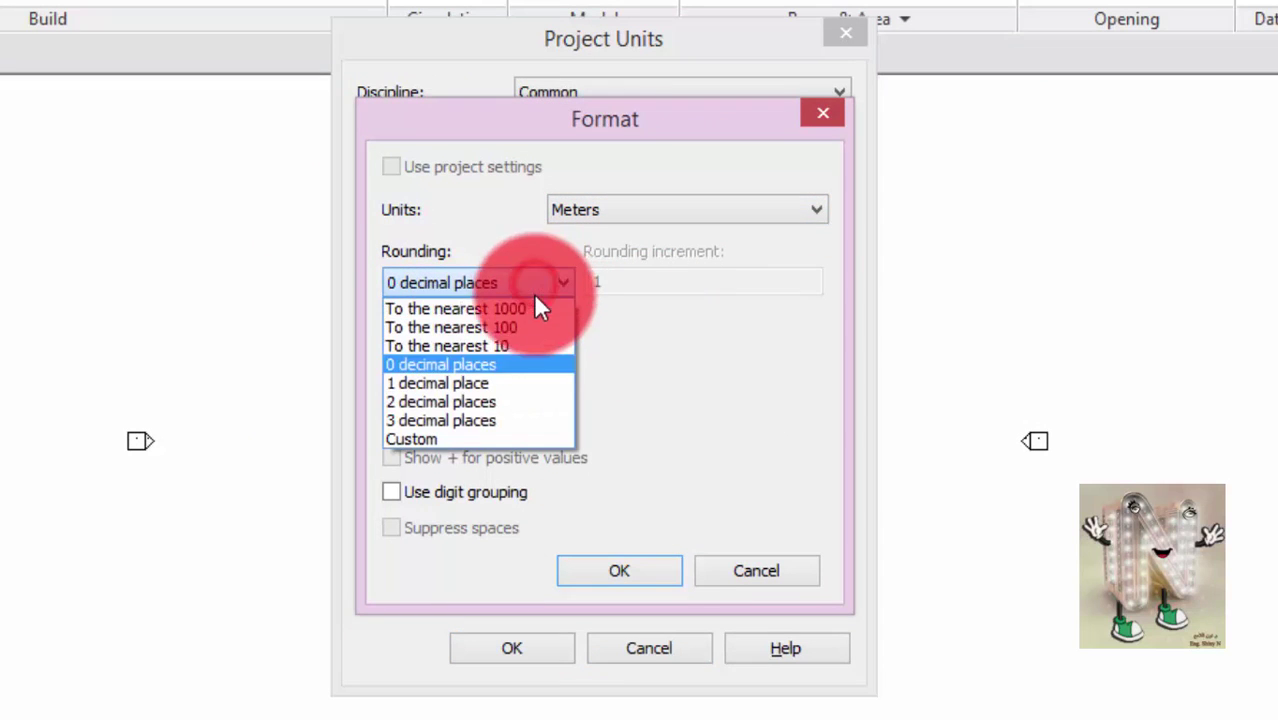
{"action": "left_click", "coordinate": [439, 402]}
{"action": "left_click", "coordinate": [495, 352]}
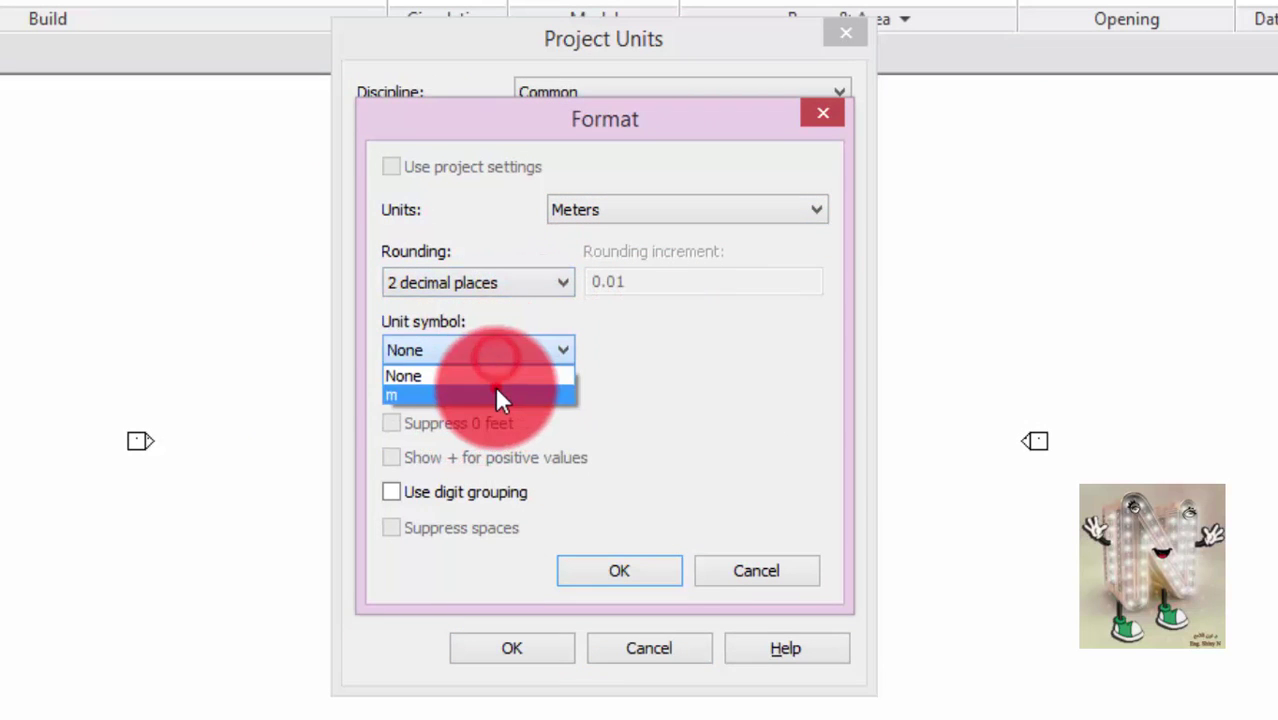
{"action": "left_click", "coordinate": [494, 388]}
{"action": "left_click", "coordinate": [391, 390]}
{"action": "left_click", "coordinate": [612, 574]}
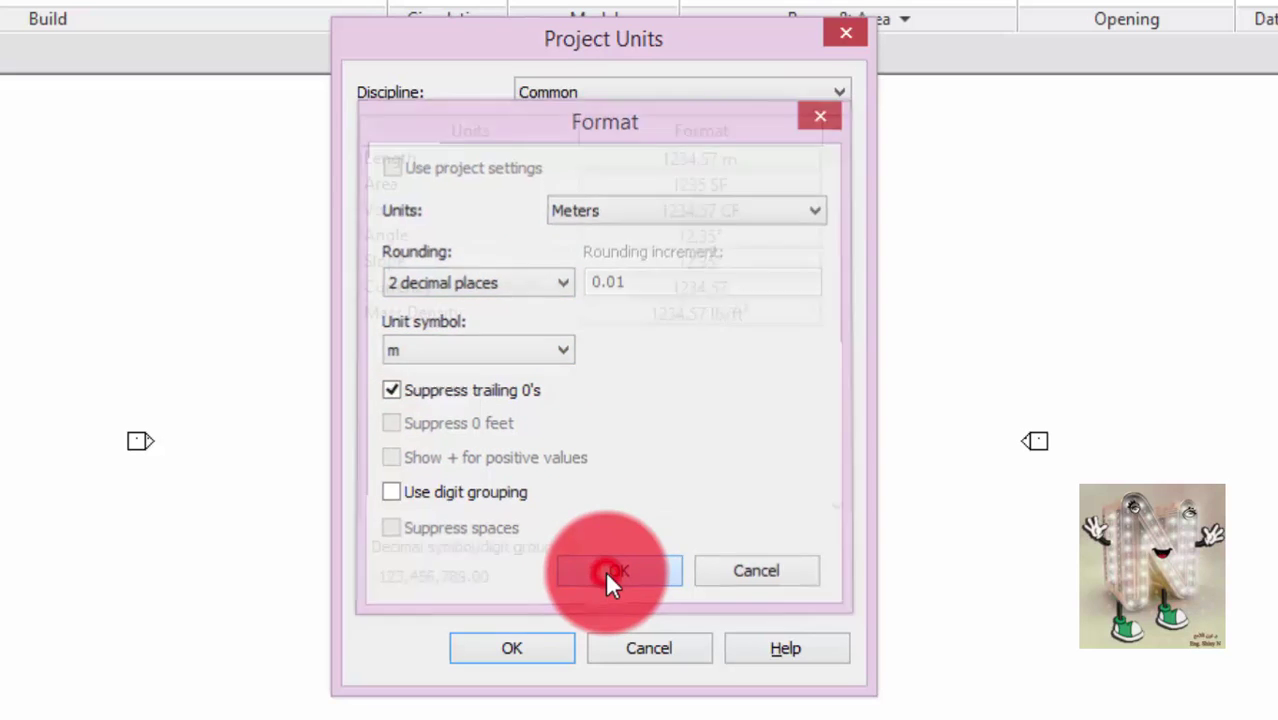
{"action": "left_click", "coordinate": [522, 650]}
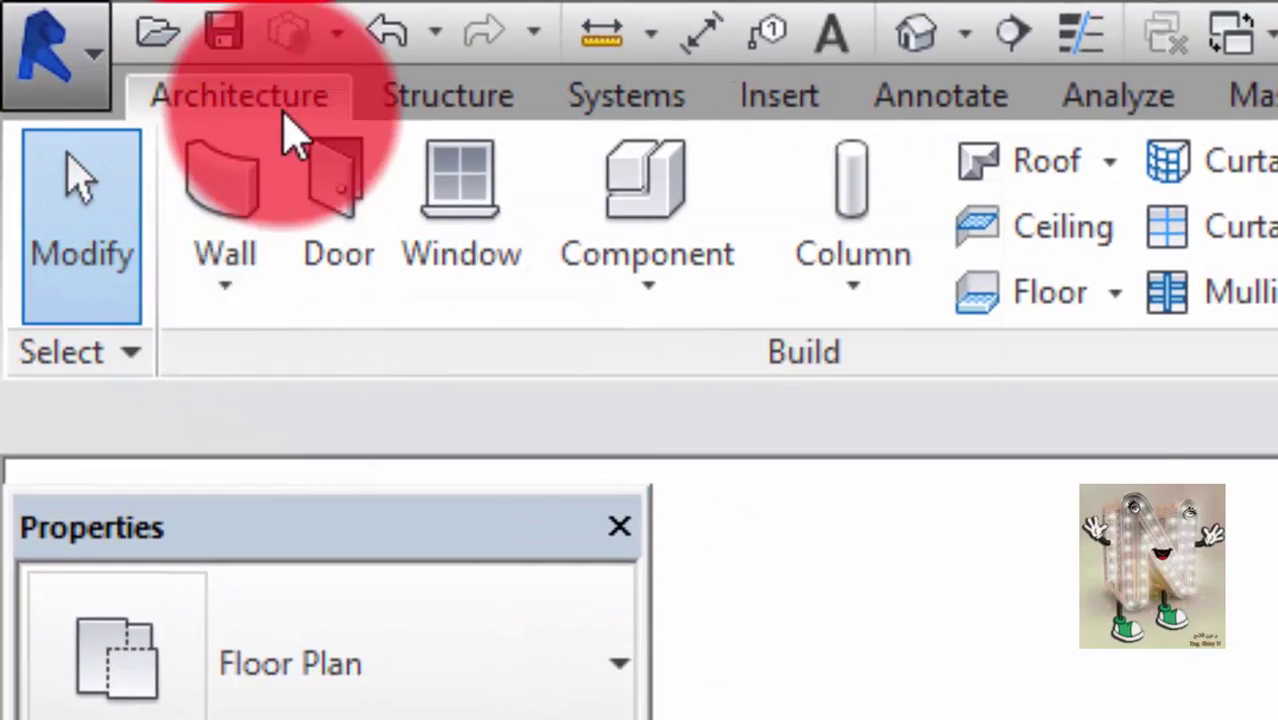
Draw a rectangular 6.2 m by 5.4 m room of walls on Level 1.
{"action": "left_click", "coordinate": [243, 200]}
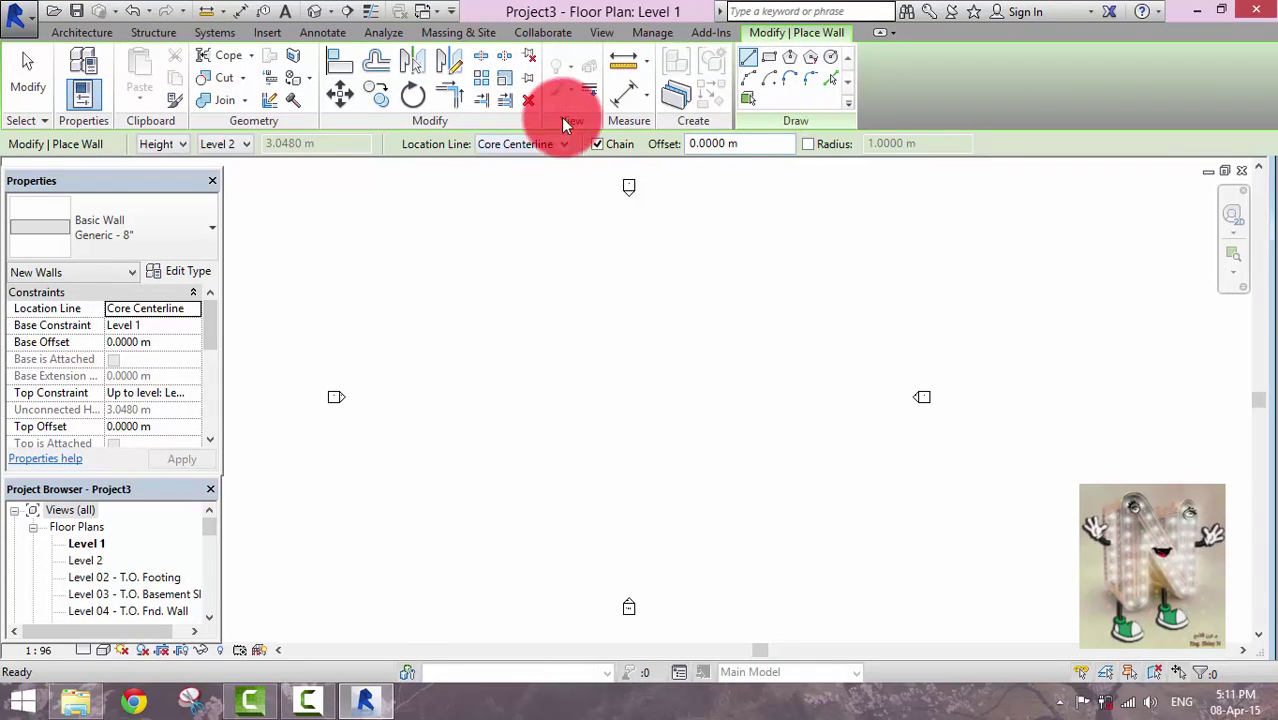
{"action": "left_click", "coordinate": [769, 57]}
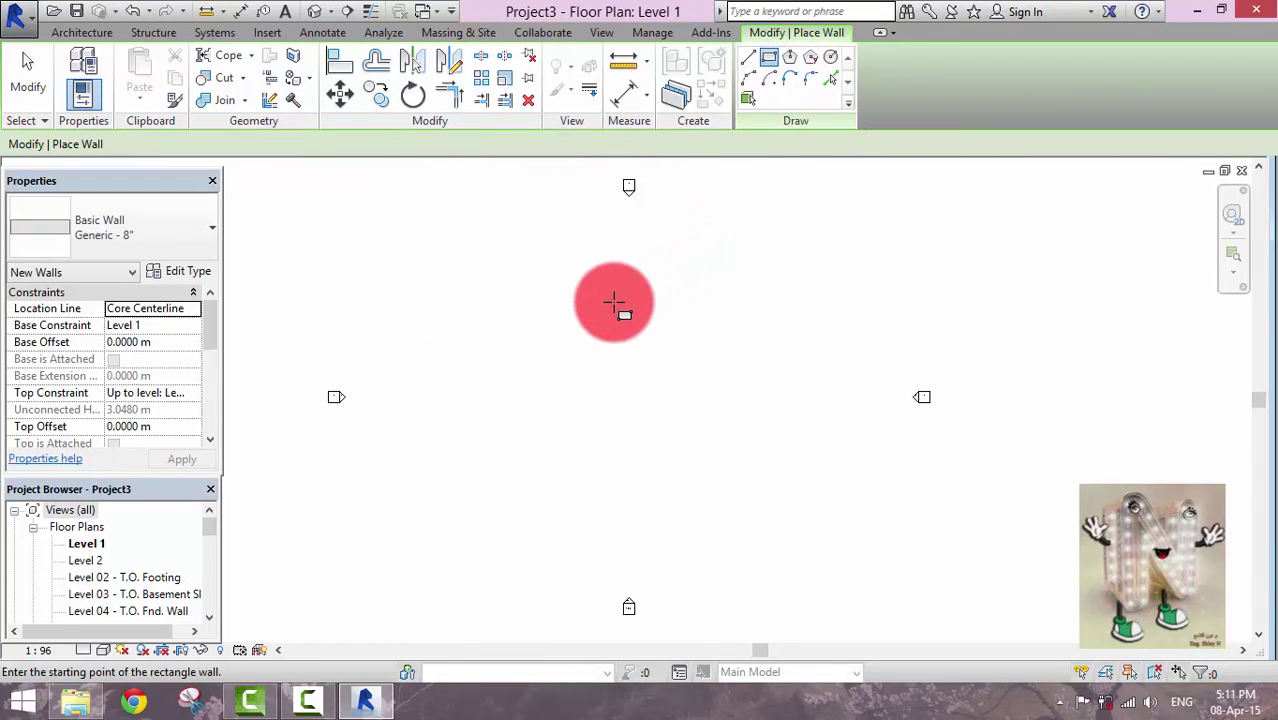
{"action": "left_click", "coordinate": [586, 313]}
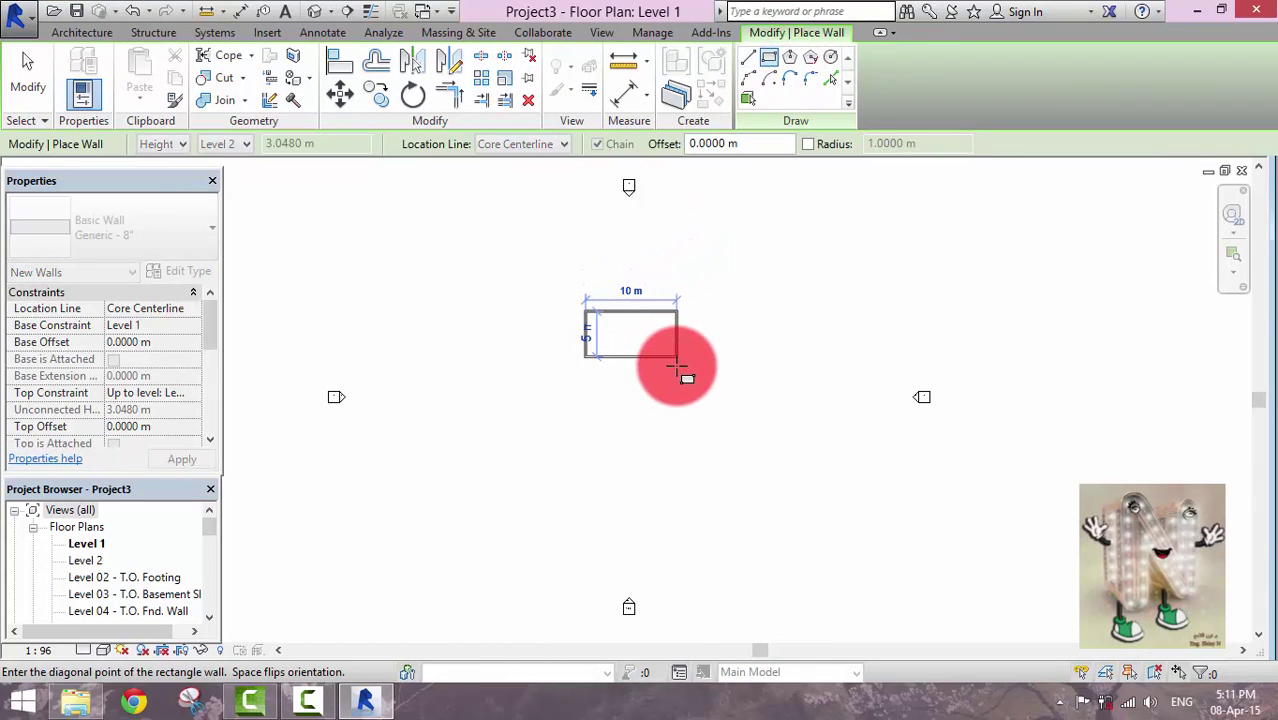
{"action": "scroll", "coordinate": [665, 365], "scroll_direction": "up", "scroll_amount": 2}
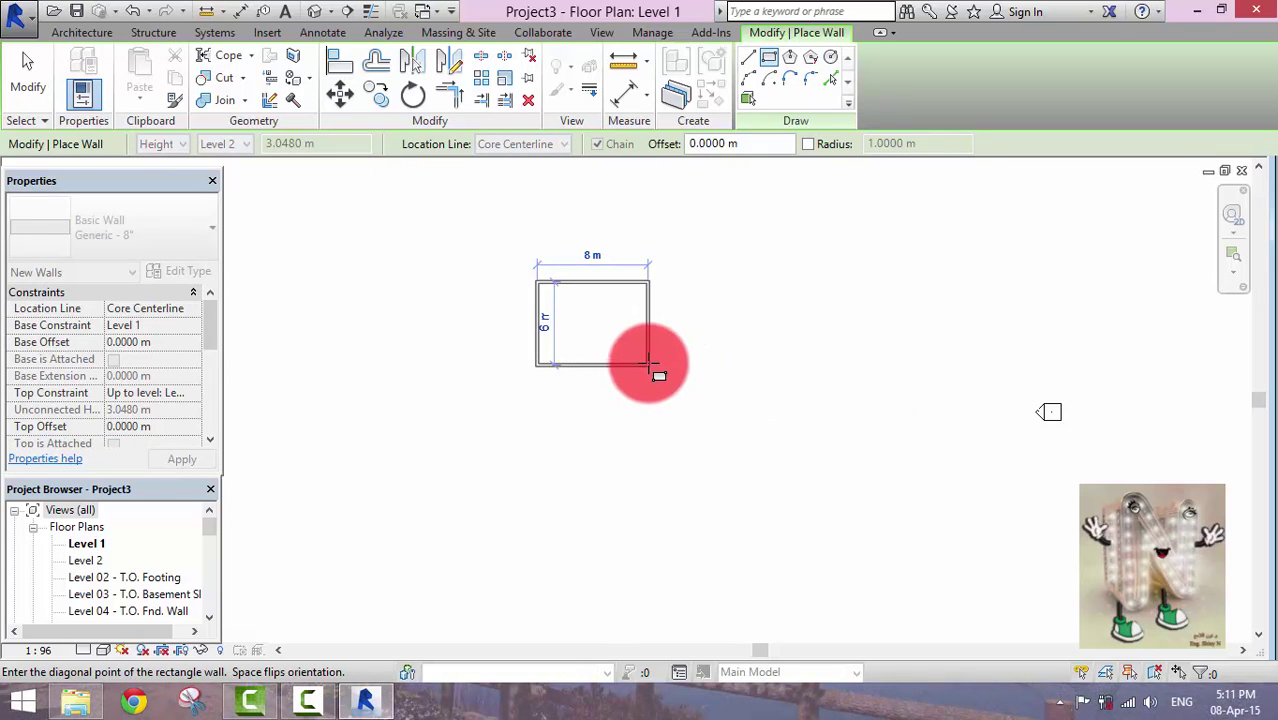
{"action": "scroll", "coordinate": [651, 366], "scroll_direction": "up", "scroll_amount": 1}
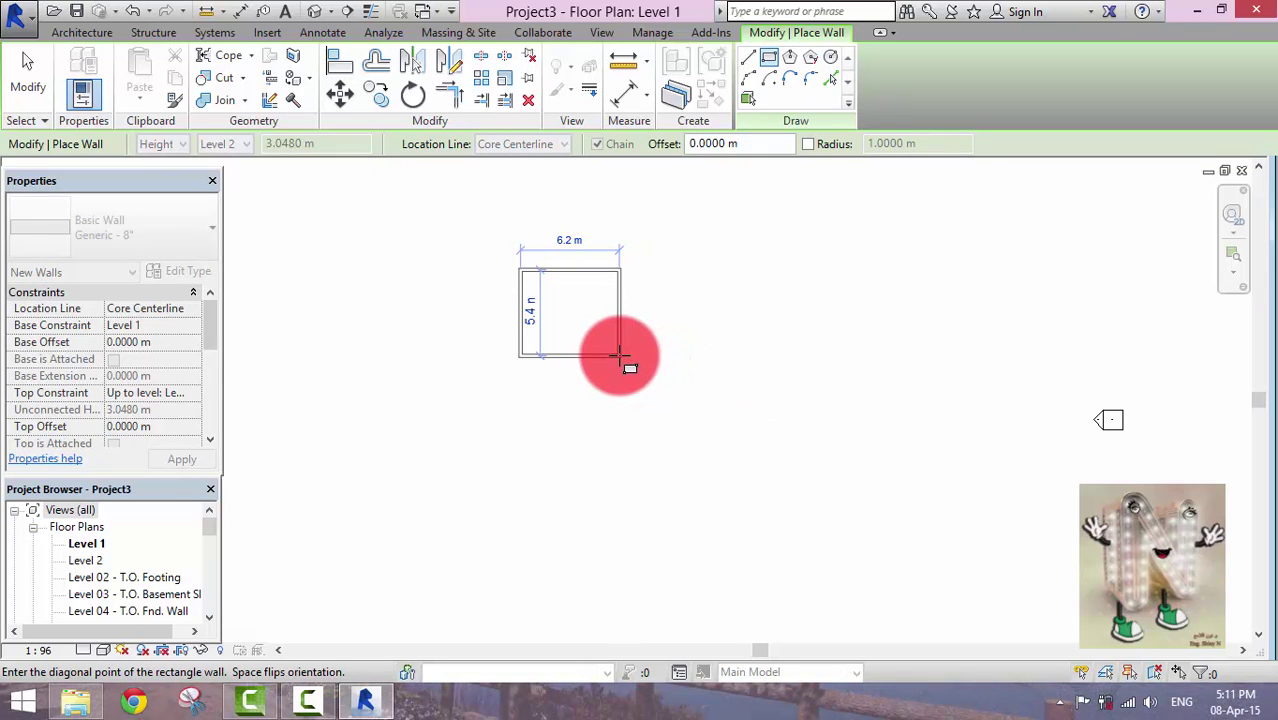
{"action": "left_click", "coordinate": [620, 355]}
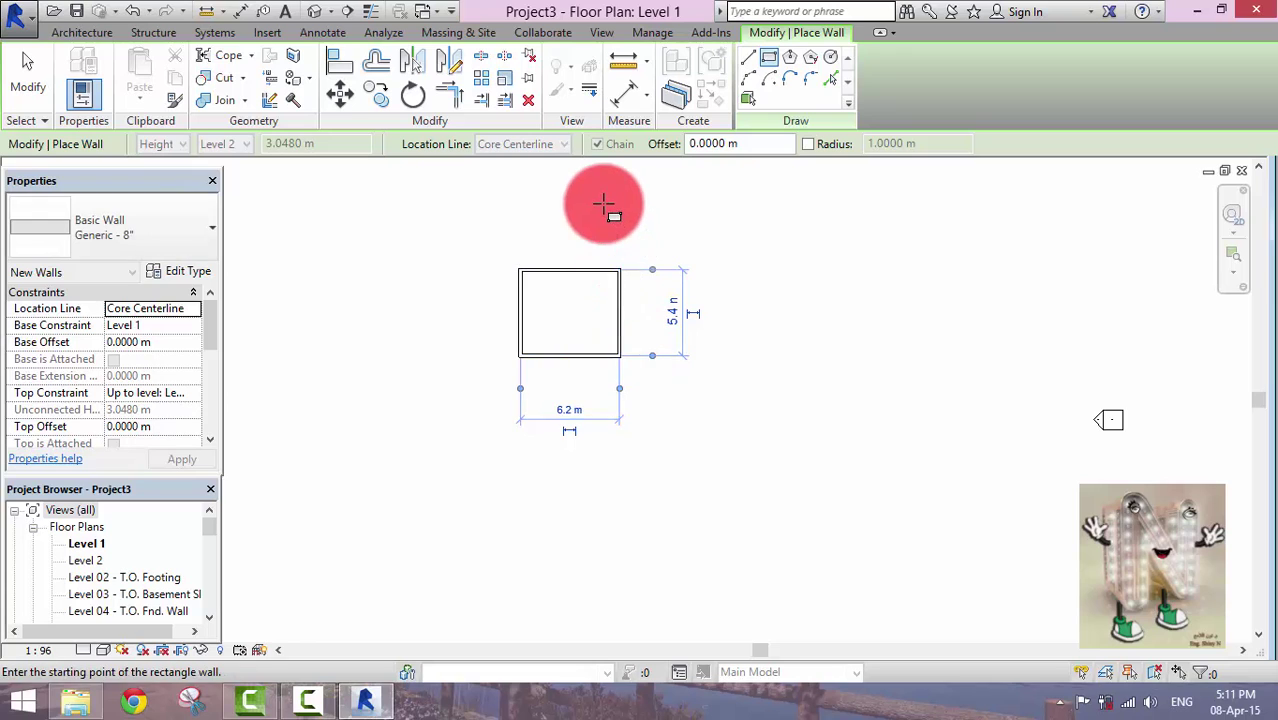
{"action": "scroll", "coordinate": [603, 205], "scroll_direction": "up", "scroll_amount": 1}
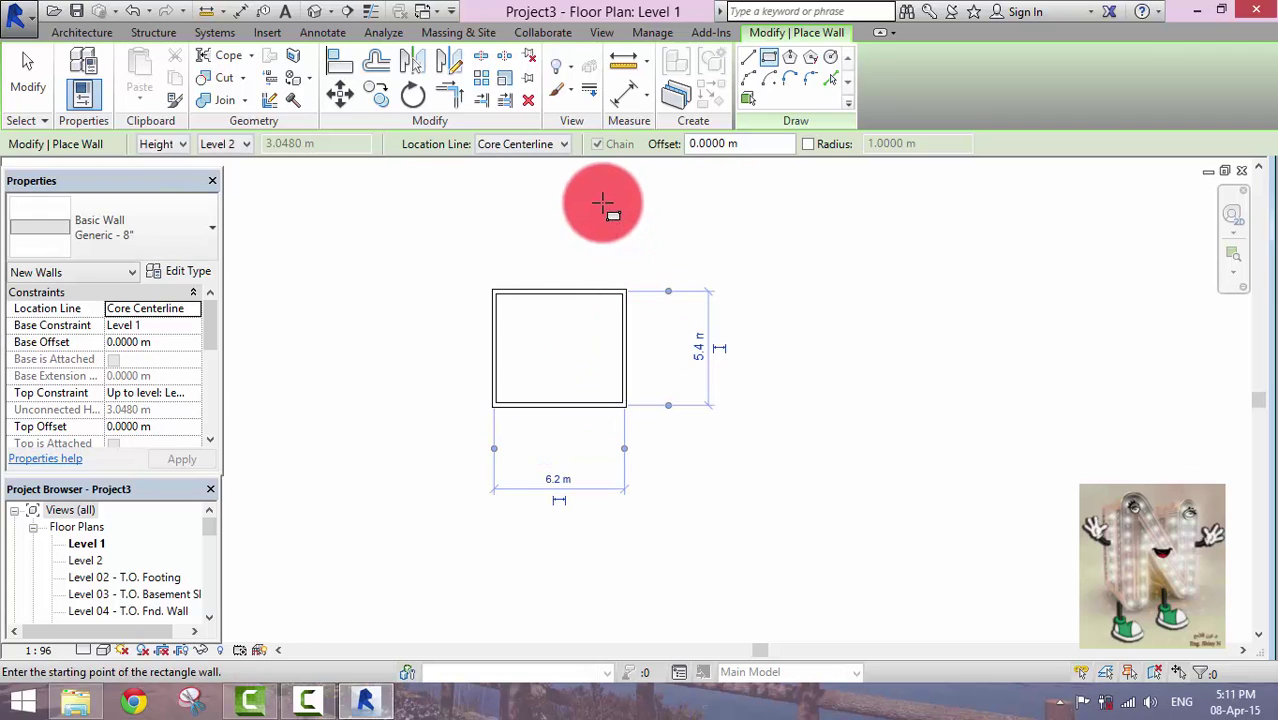
{"action": "left_click", "coordinate": [84, 35]}
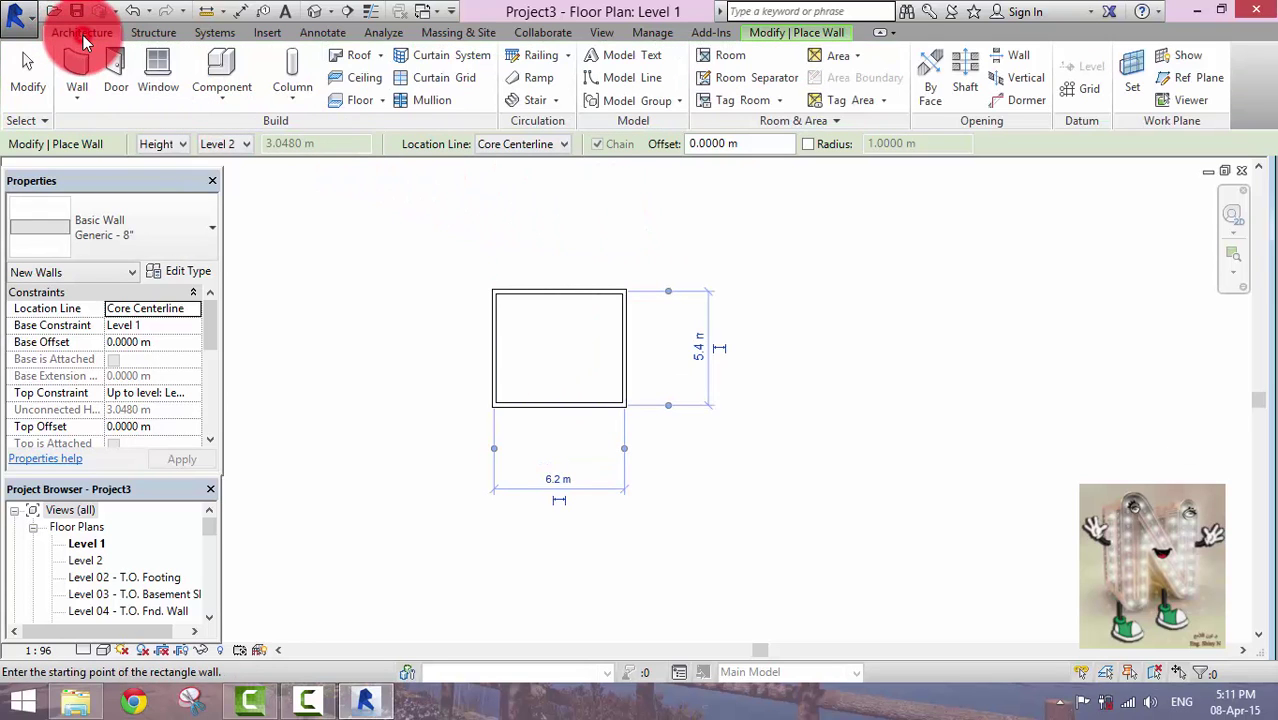
Load the Single-Glass 2-Dbl Acting door from folder 1 and place it in the bottom wall near the right corner.
{"action": "left_click", "coordinate": [110, 81]}
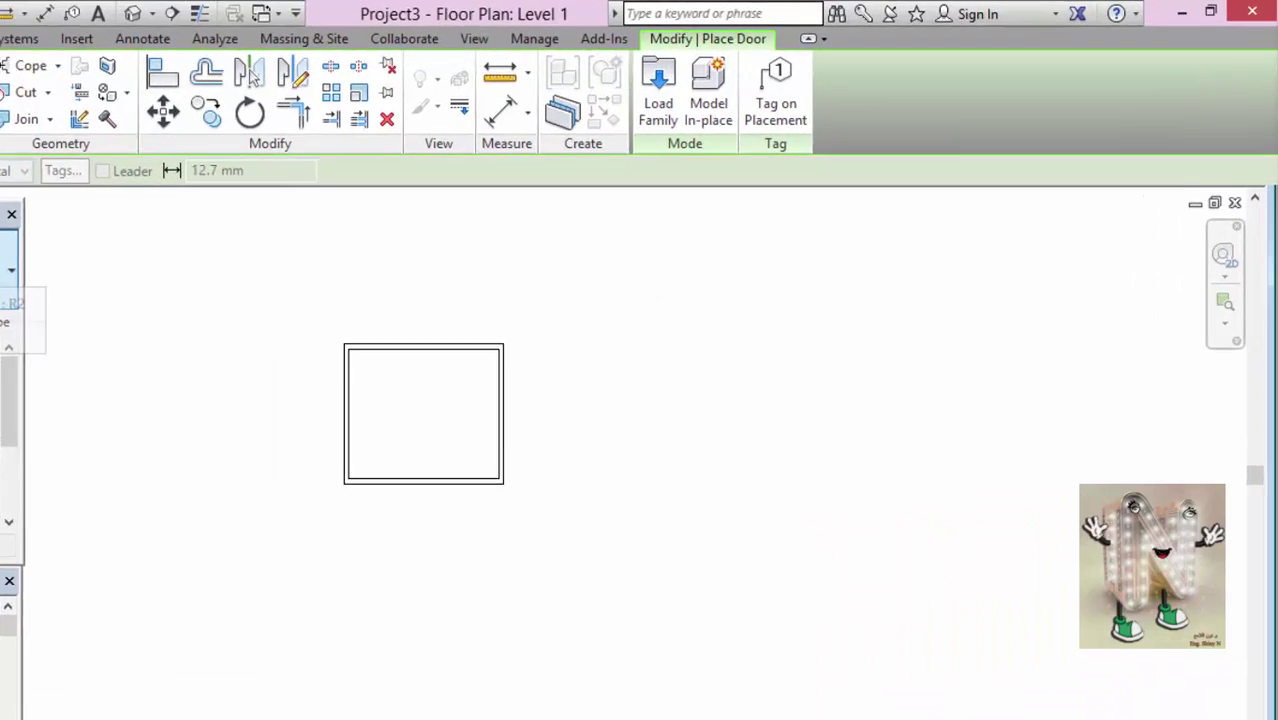
{"action": "left_click", "coordinate": [455, 165]}
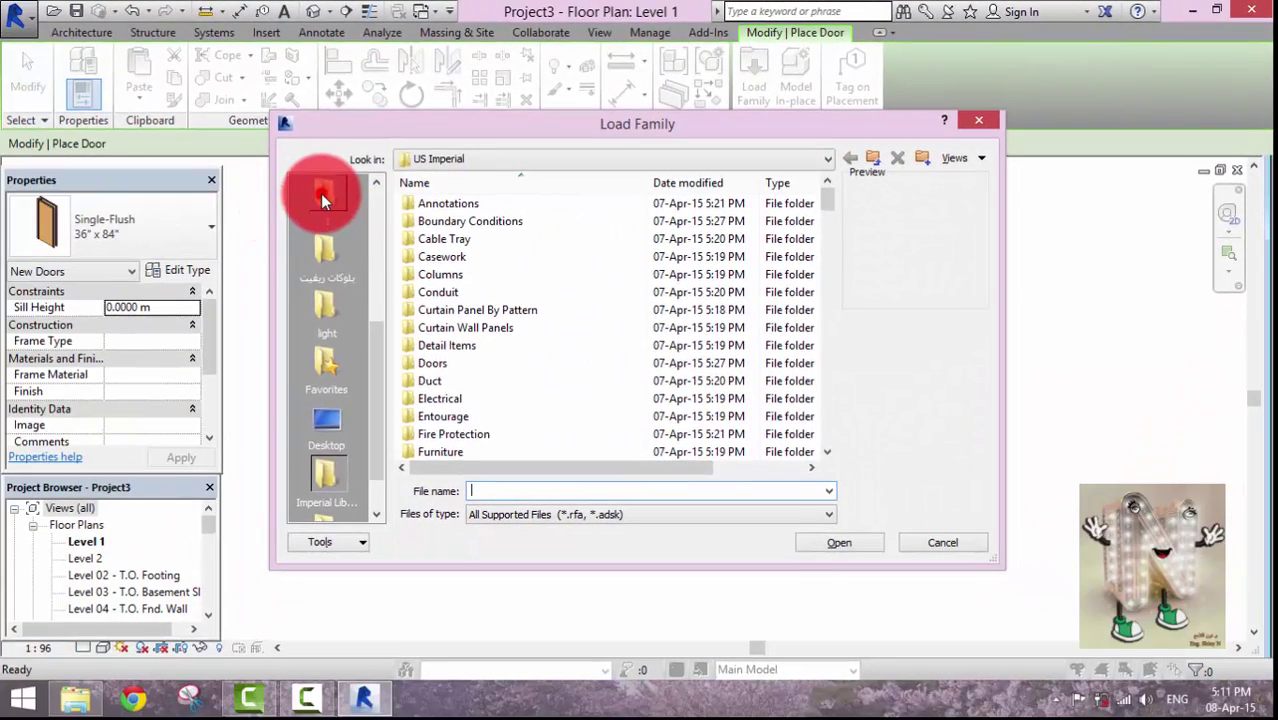
{"action": "left_click", "coordinate": [200, 235]}
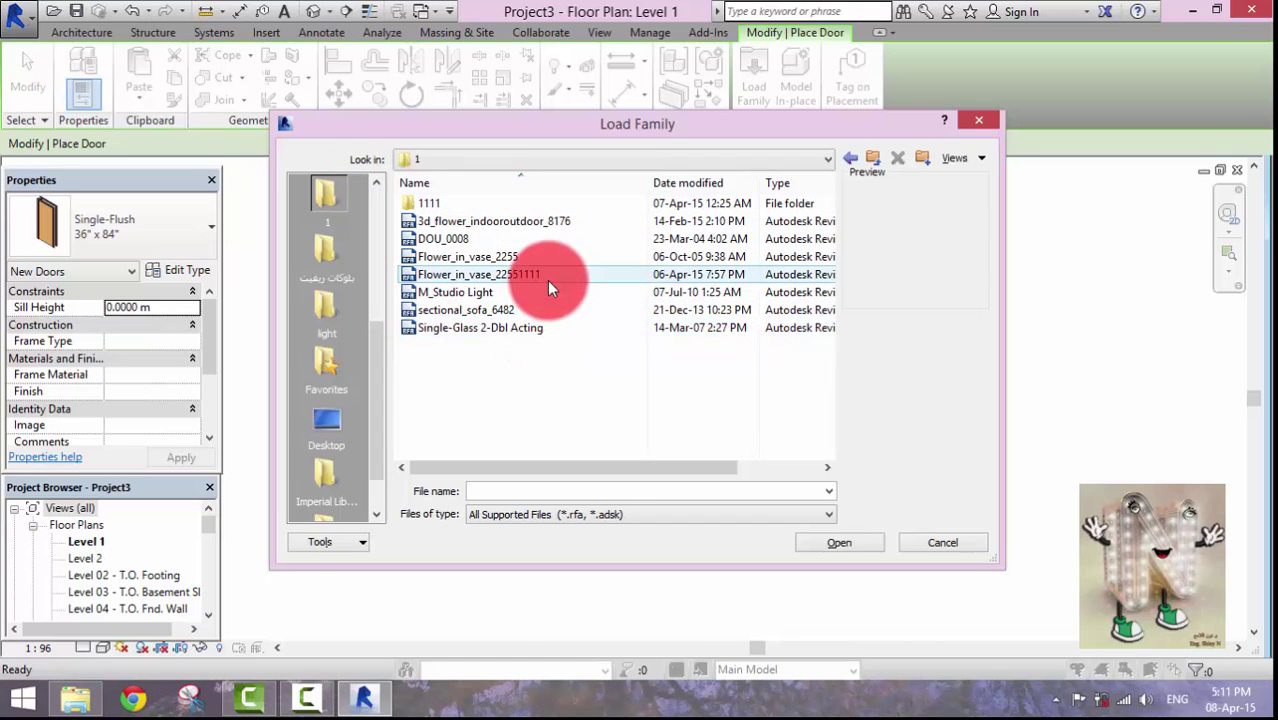
{"action": "left_click", "coordinate": [497, 329]}
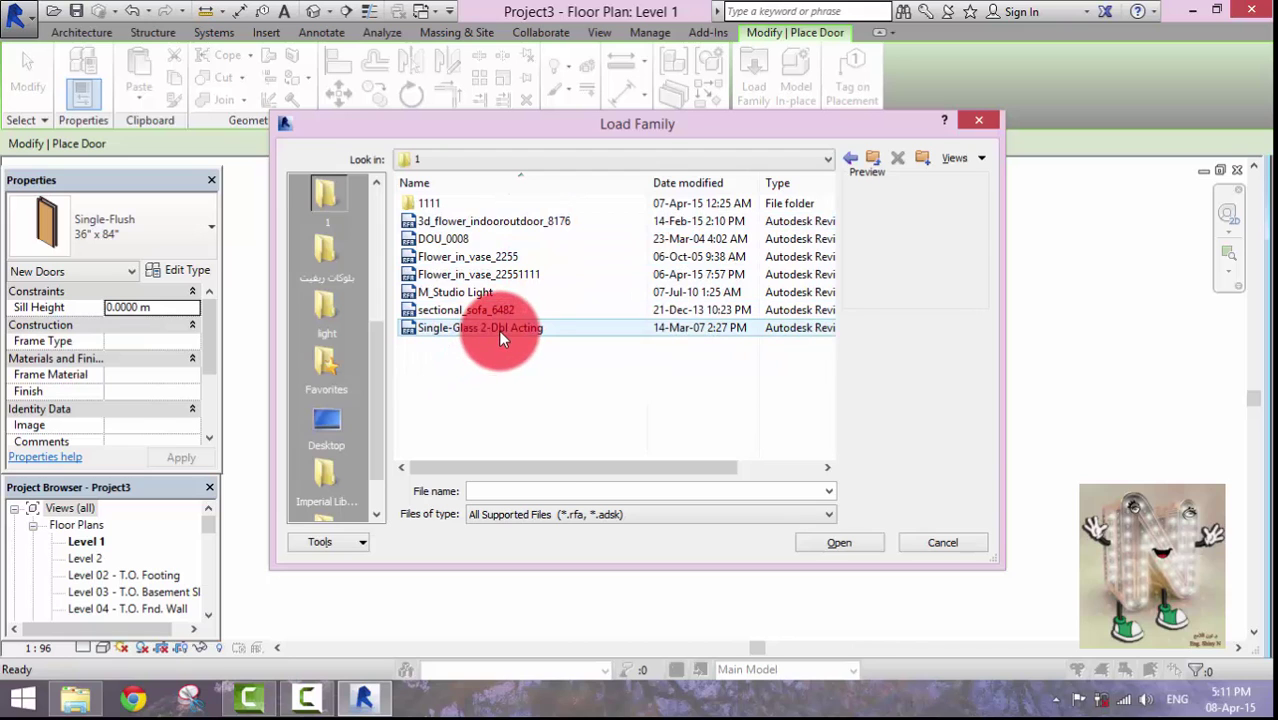
{"action": "left_click", "coordinate": [851, 541]}
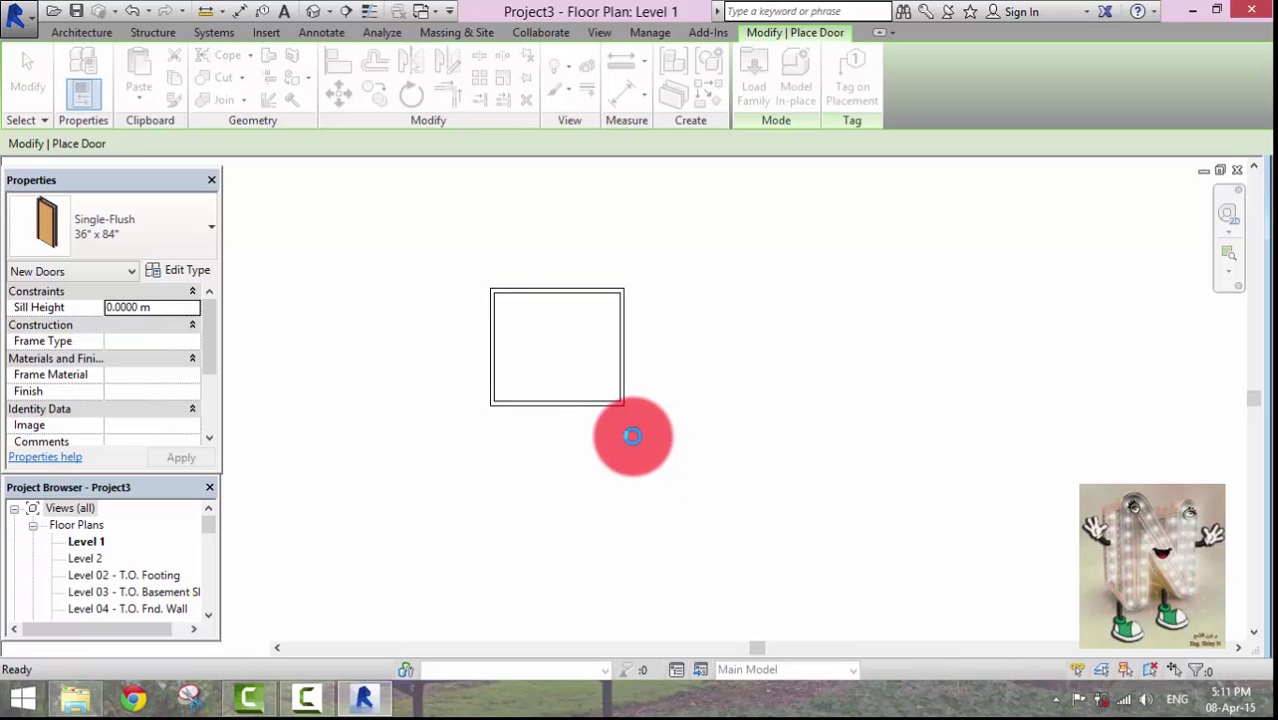
{"action": "scroll", "coordinate": [600, 397], "scroll_direction": "up", "scroll_amount": 3}
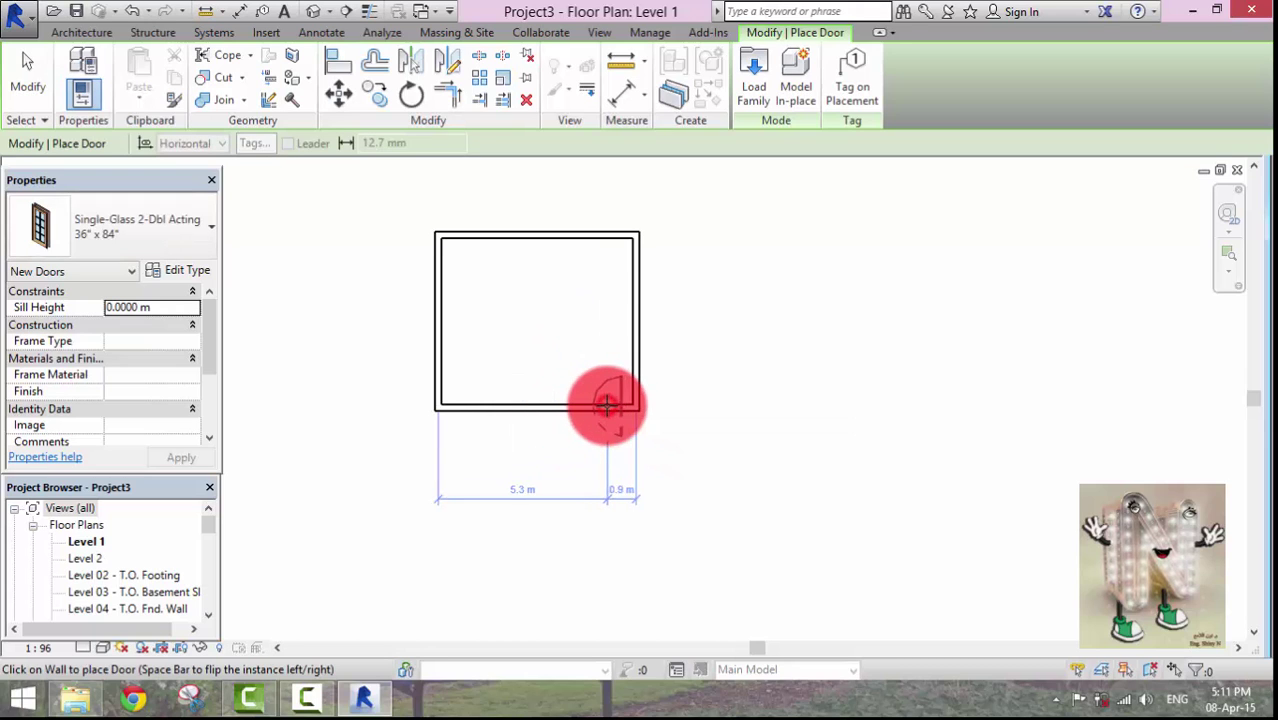
{"action": "left_click", "coordinate": [607, 404]}
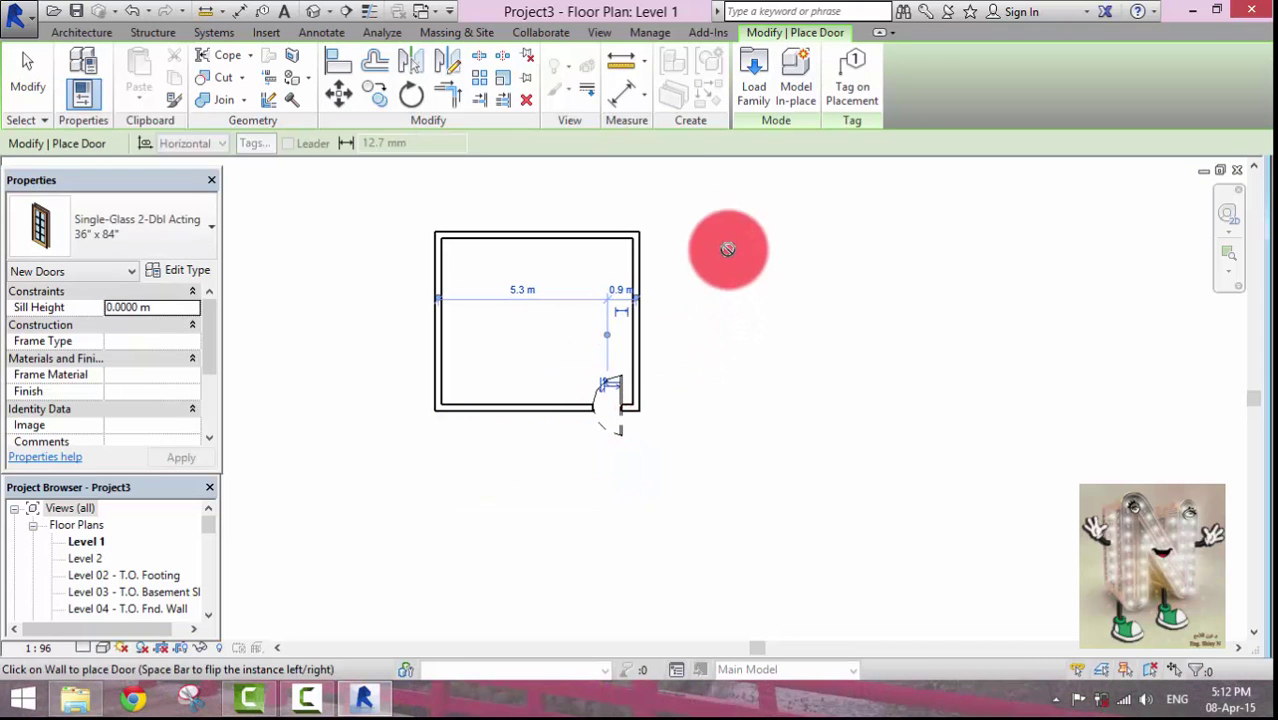
Load the DOU_0008 36" x 48" window family and place it in the left wall.
{"action": "left_click", "coordinate": [89, 31]}
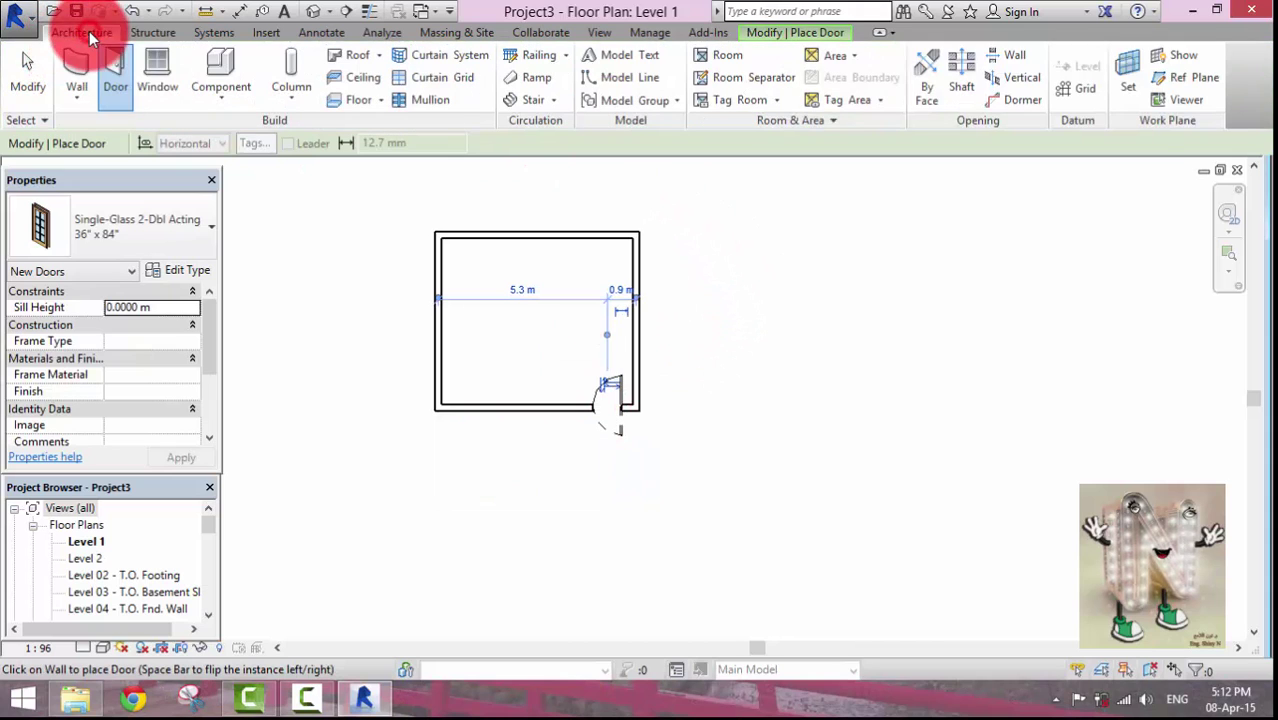
{"action": "left_click", "coordinate": [162, 79]}
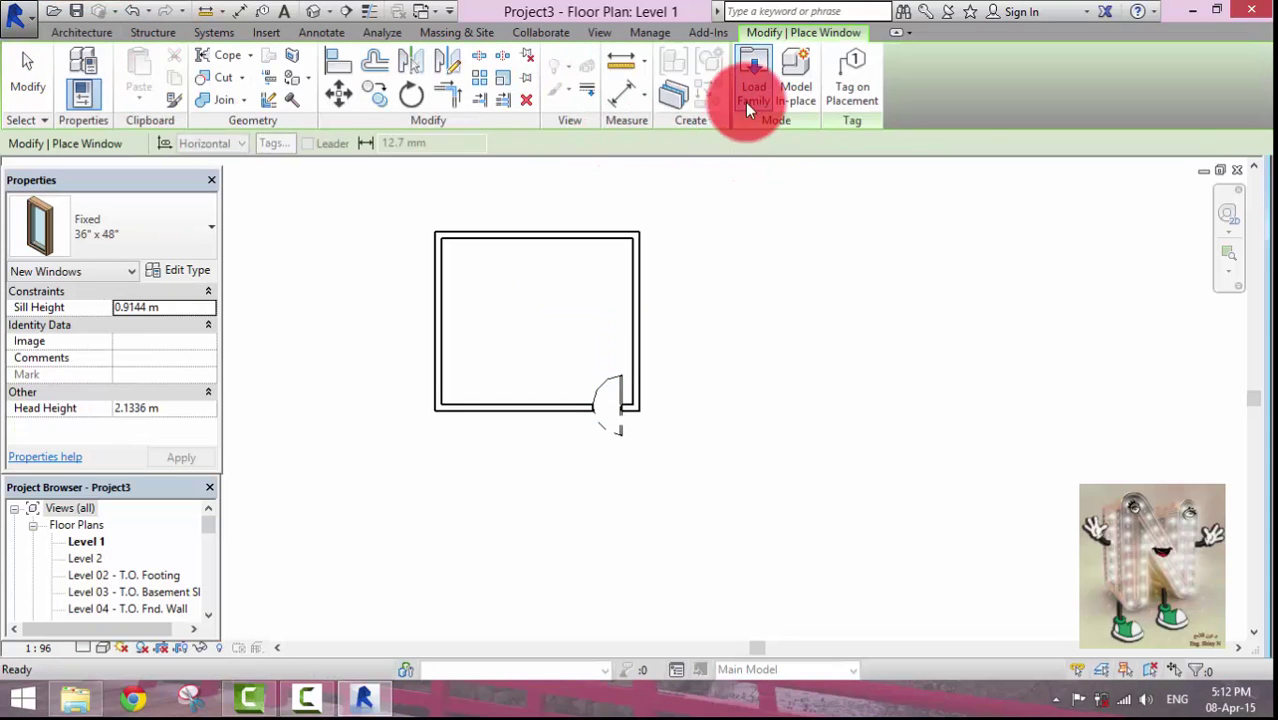
{"action": "left_click", "coordinate": [750, 101]}
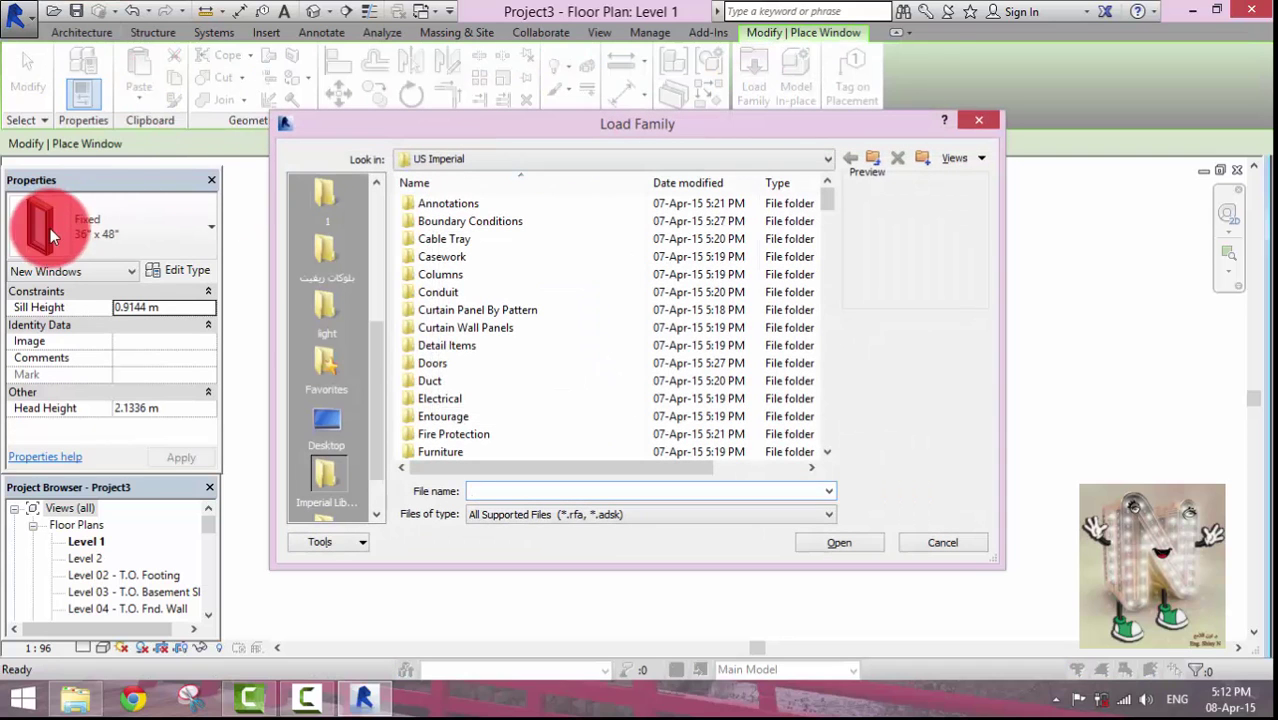
{"action": "left_click", "coordinate": [335, 208]}
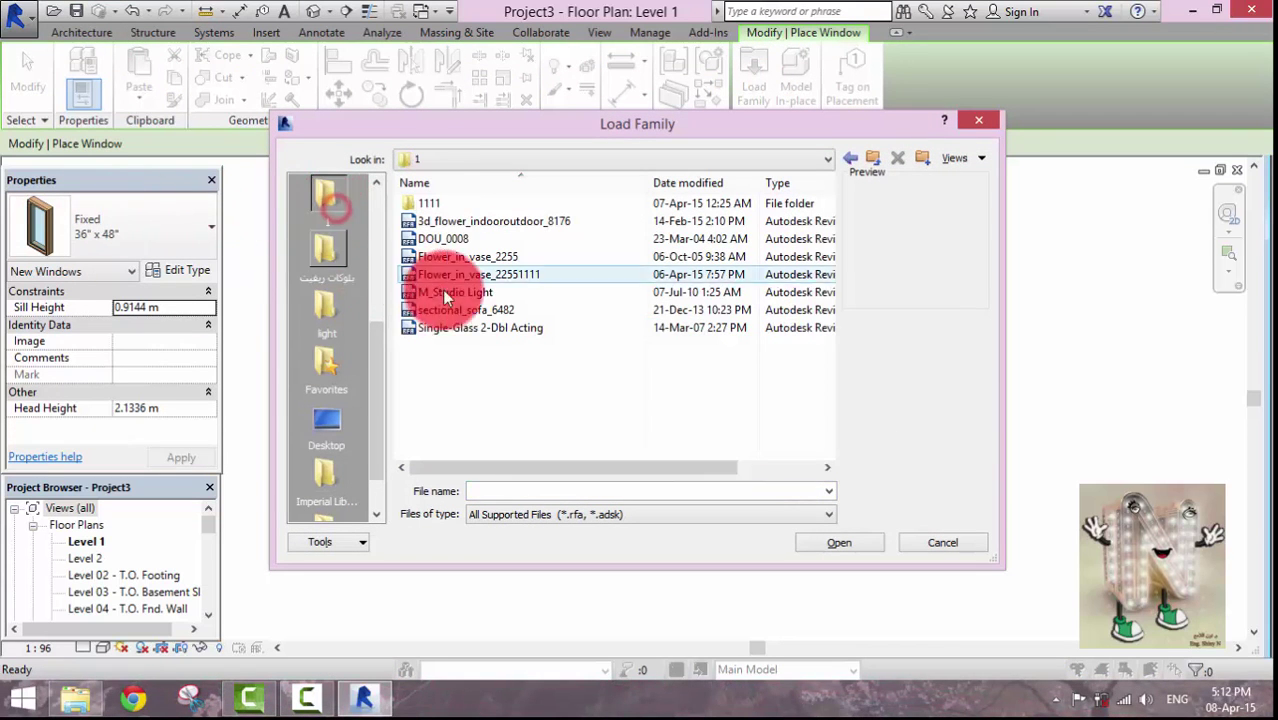
{"action": "left_click", "coordinate": [474, 238]}
{"action": "left_click", "coordinate": [845, 543]}
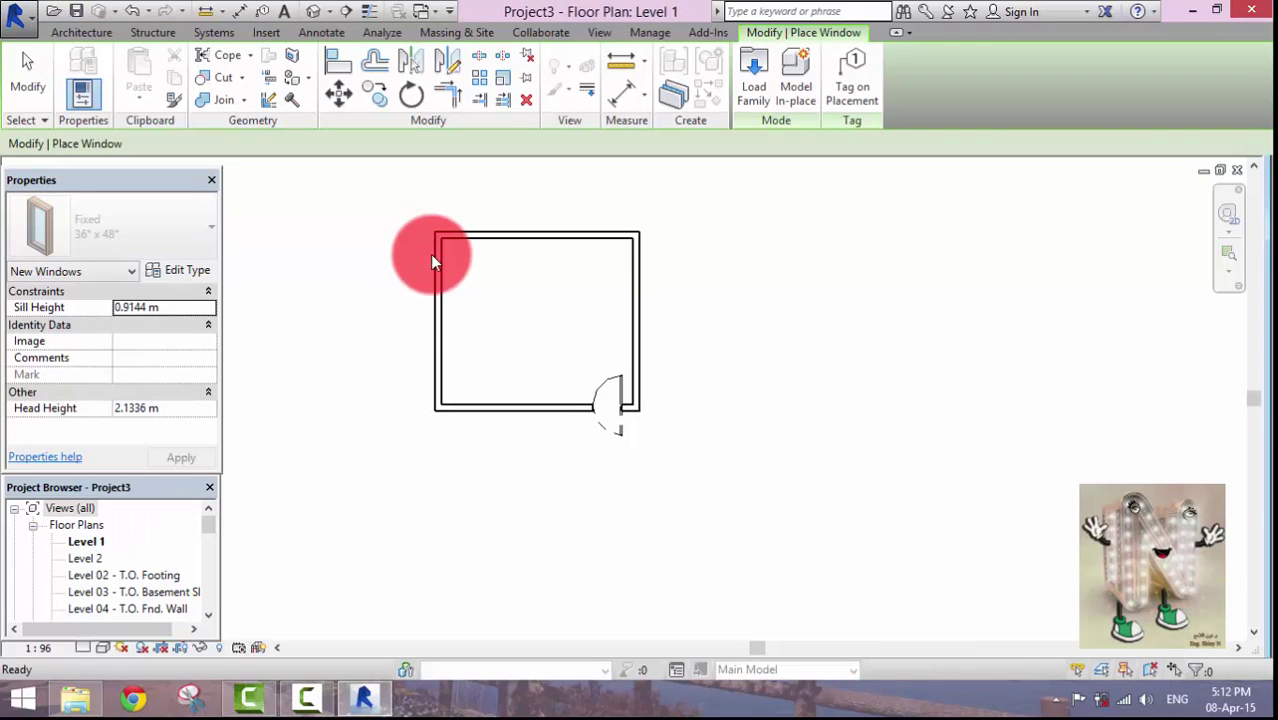
{"action": "scroll", "coordinate": [430, 254], "scroll_direction": "up", "scroll_amount": 2}
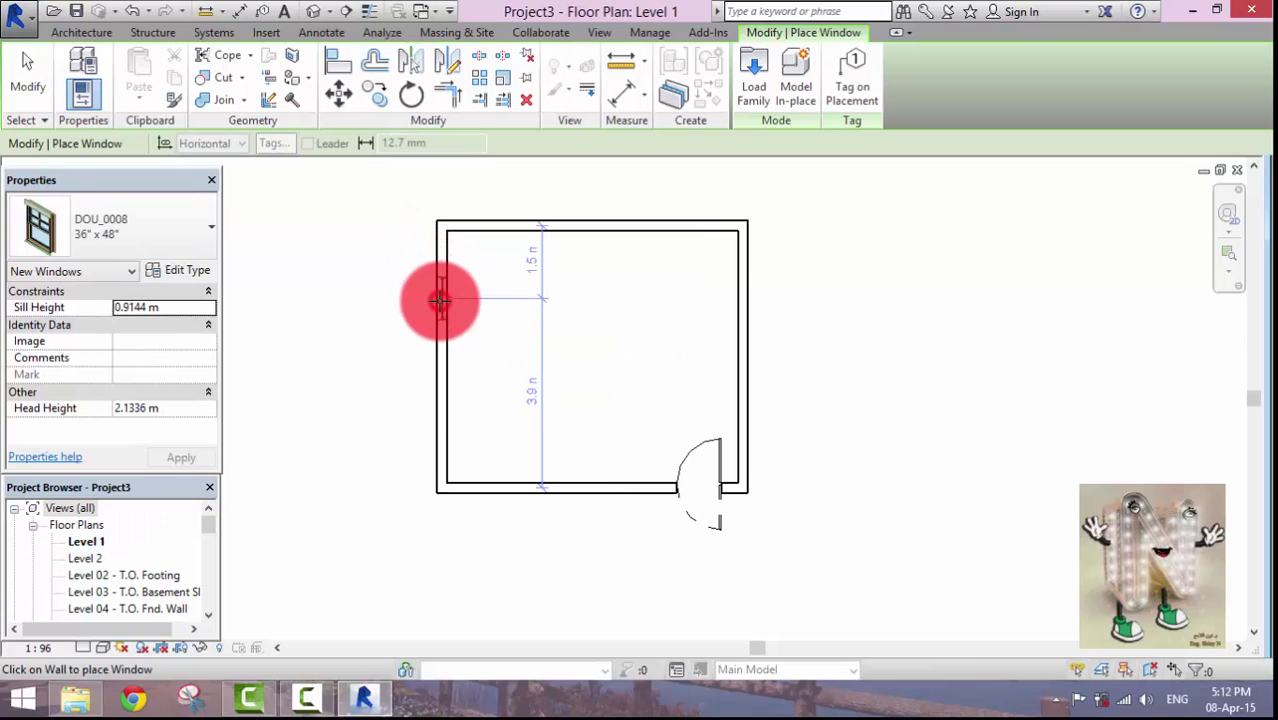
{"action": "left_click", "coordinate": [441, 300]}
{"action": "scroll", "coordinate": [453, 299], "scroll_direction": "up", "scroll_amount": 2}
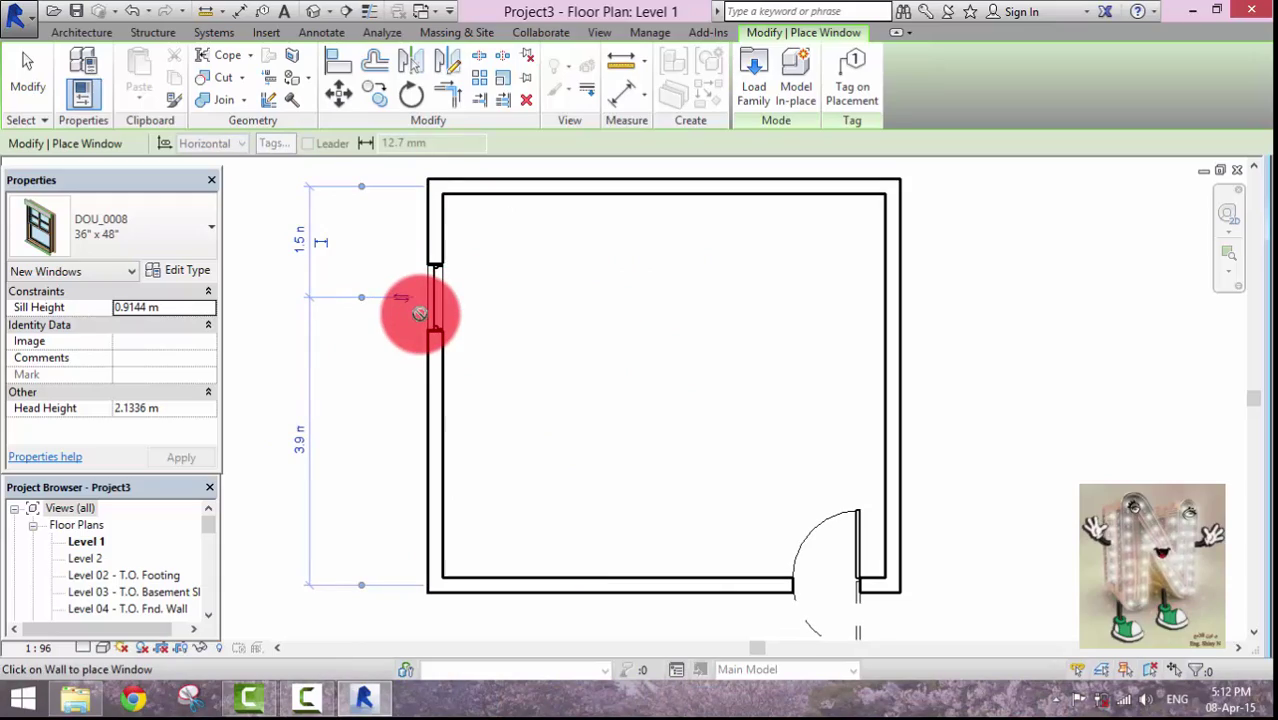
{"action": "scroll", "coordinate": [419, 313], "scroll_direction": "up", "scroll_amount": 2}
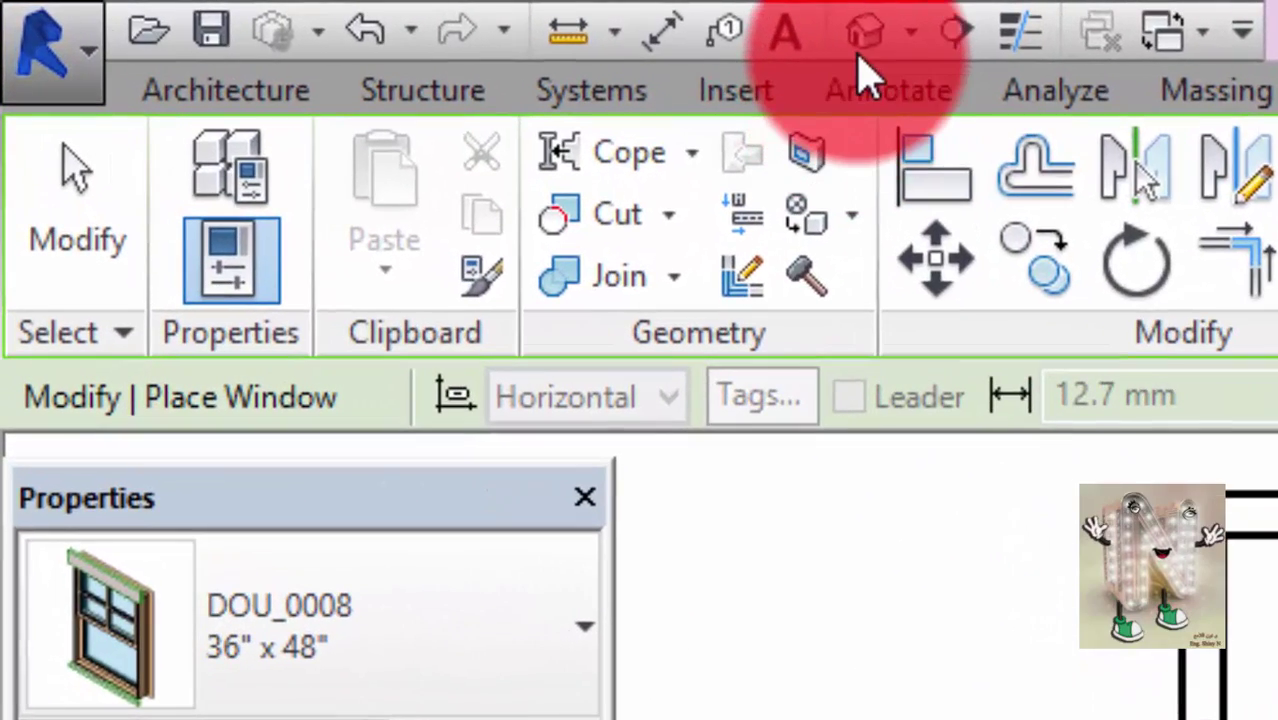
Inspect the room in 3D with the Realistic visual style, then return to the Level 1 plan.
{"action": "left_click", "coordinate": [864, 62]}
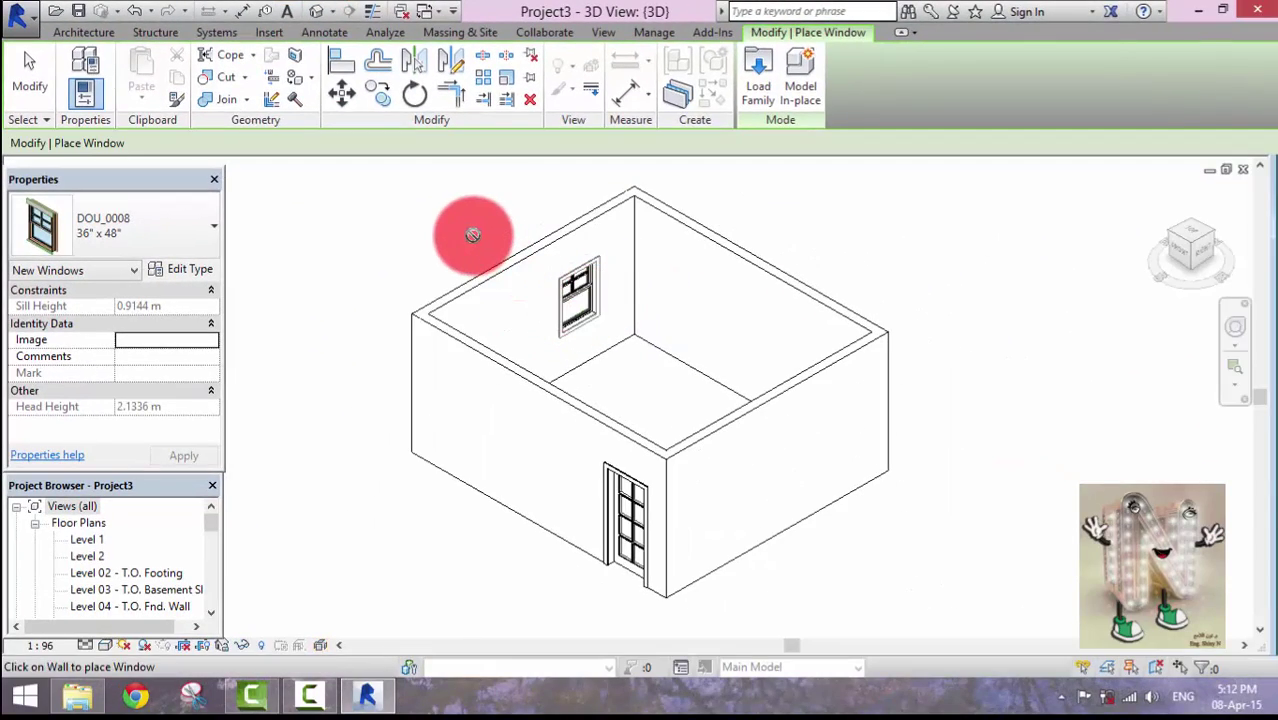
{"action": "key", "text": "Escape"}
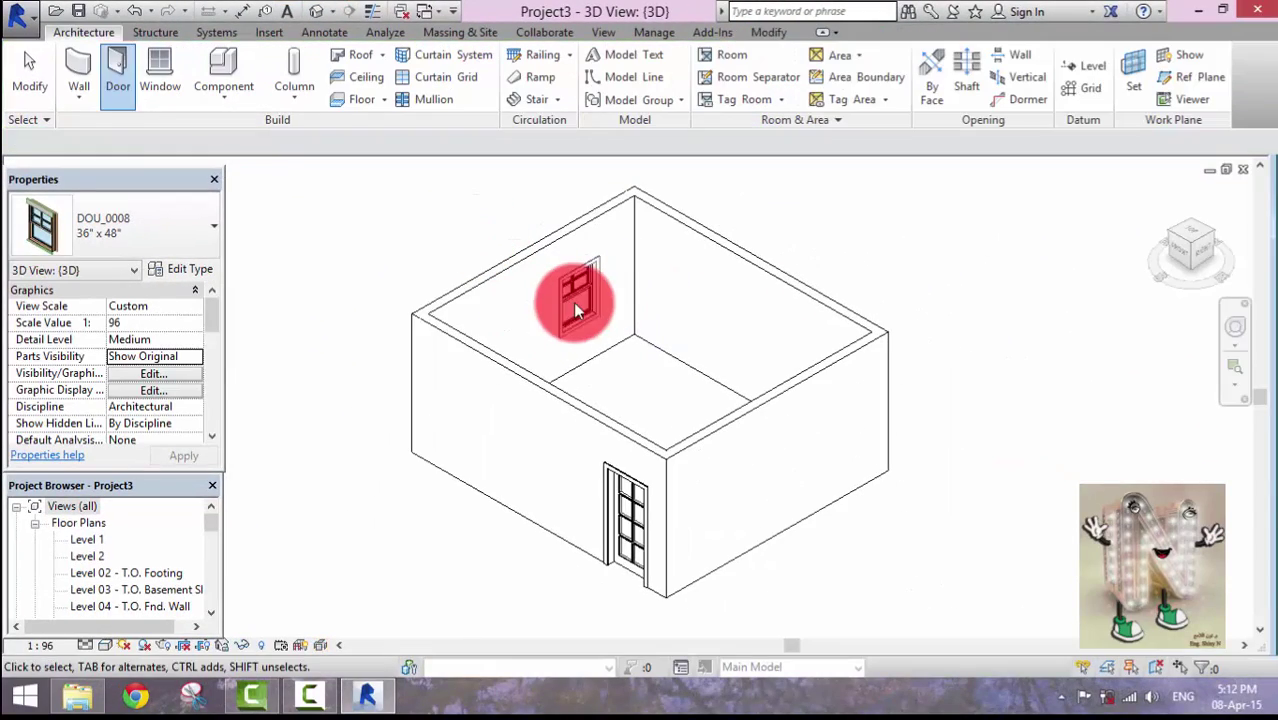
{"action": "middle_click_drag", "start_coordinate": [574, 304], "coordinate": [410, 440], "text": "shift"}
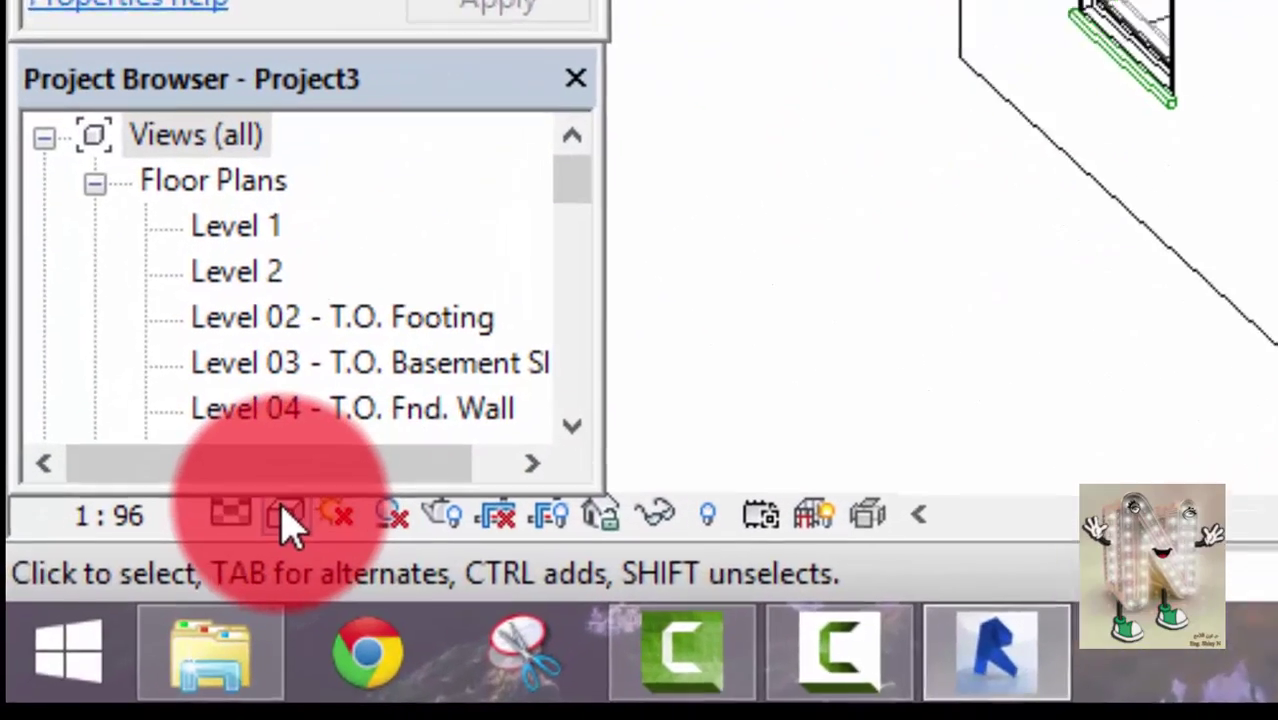
{"action": "left_click", "coordinate": [104, 645]}
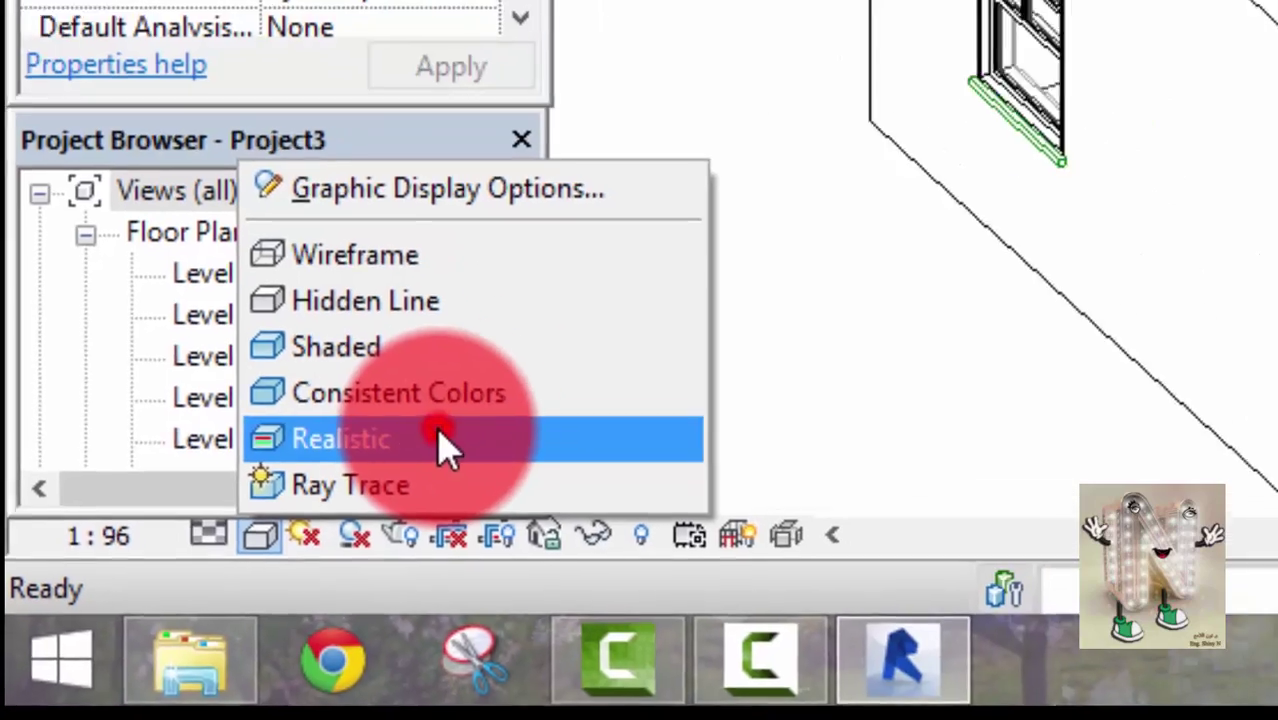
{"action": "left_click", "coordinate": [385, 398]}
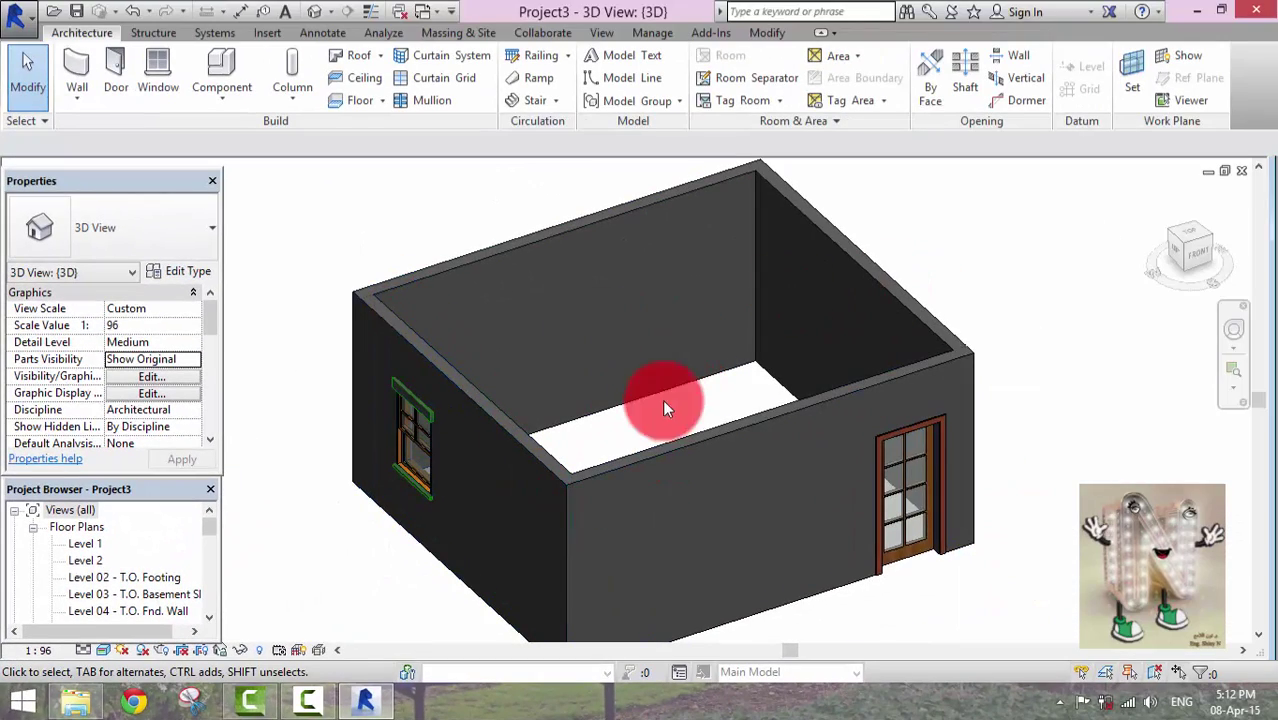
{"action": "double_click", "coordinate": [84, 543]}
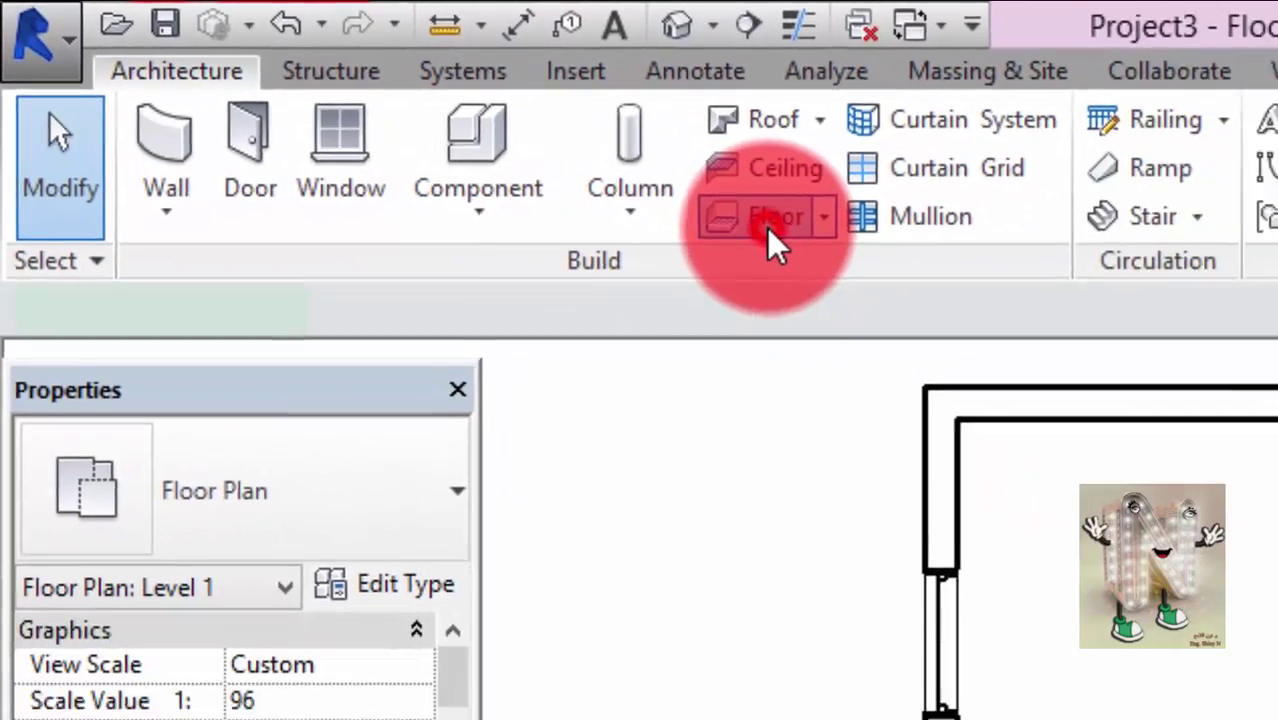
Create a Concrete Slab - 6" floor by picking the top, right, bottom and left walls.
{"action": "left_click", "coordinate": [767, 228]}
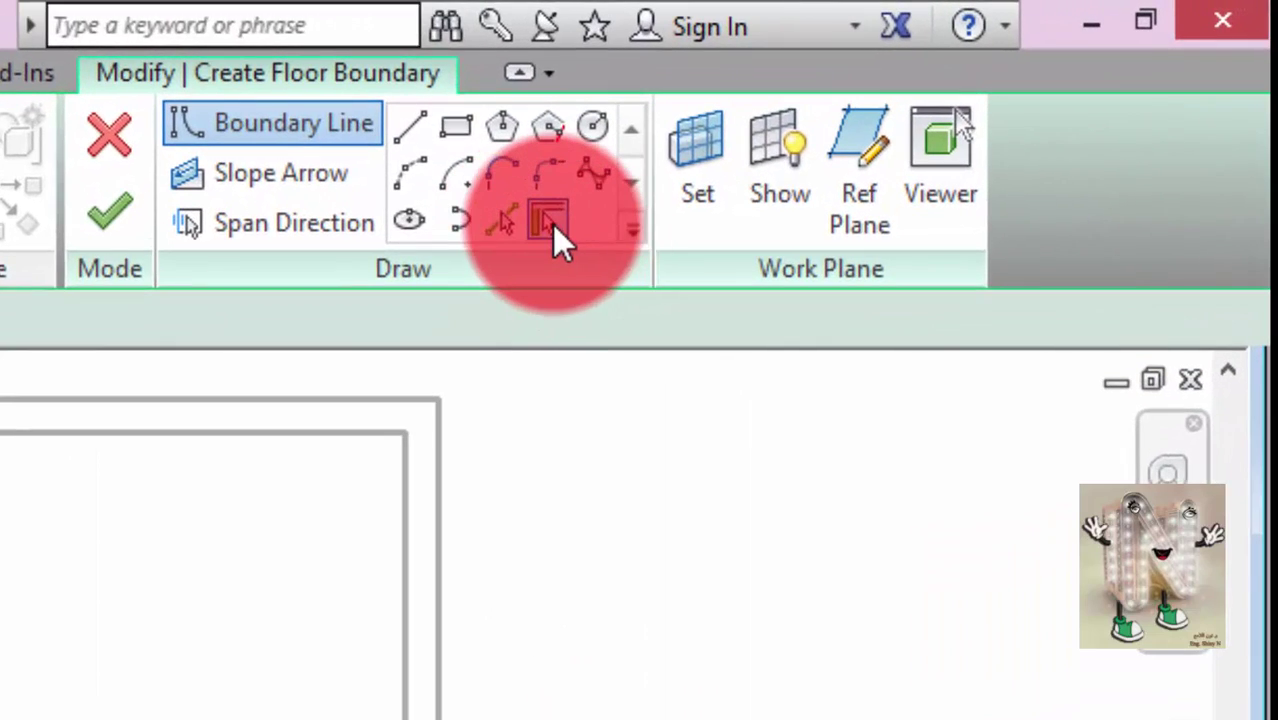
{"action": "left_click", "coordinate": [548, 222]}
{"action": "left_click", "coordinate": [841, 195]}
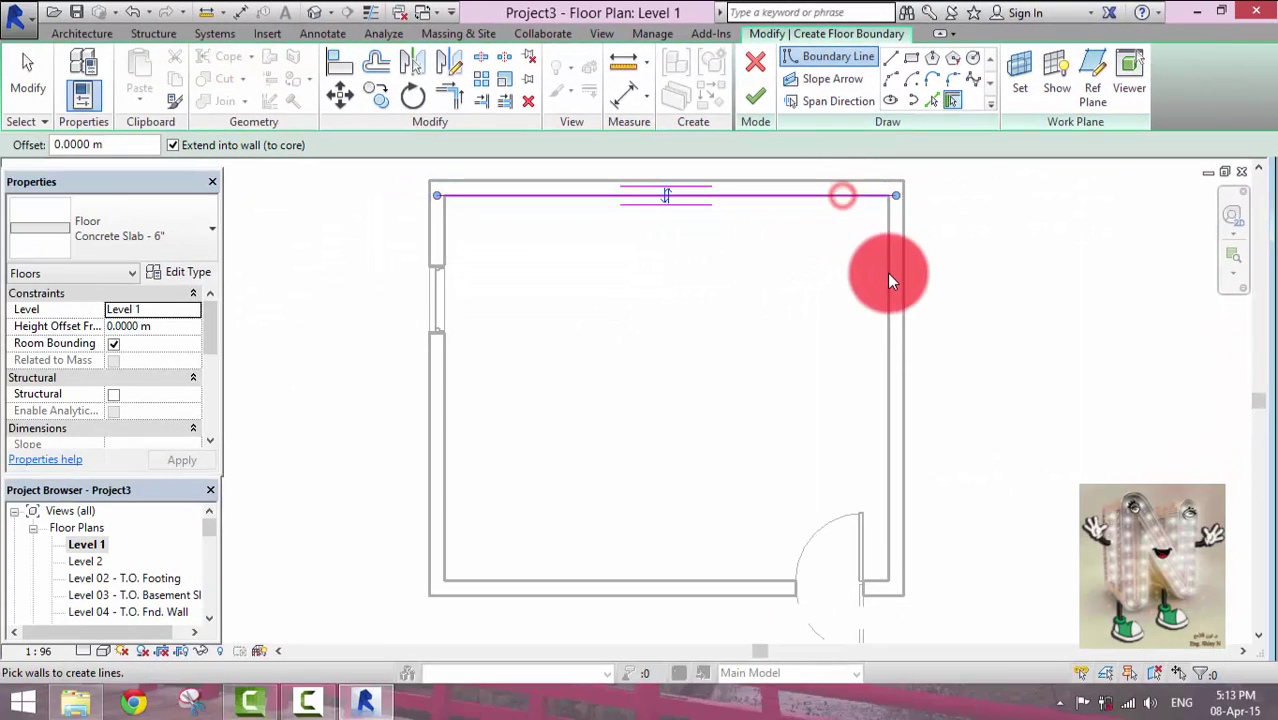
{"action": "left_click", "coordinate": [887, 273]}
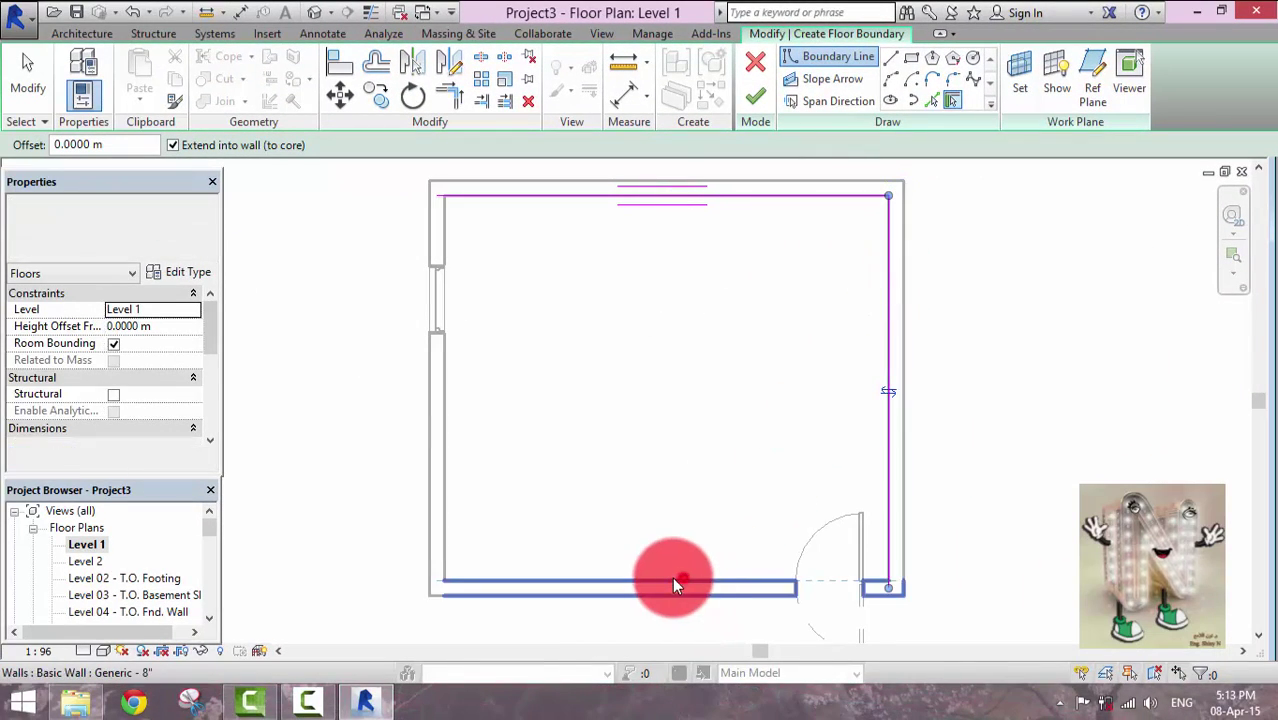
{"action": "left_click", "coordinate": [675, 584]}
{"action": "left_click", "coordinate": [445, 530]}
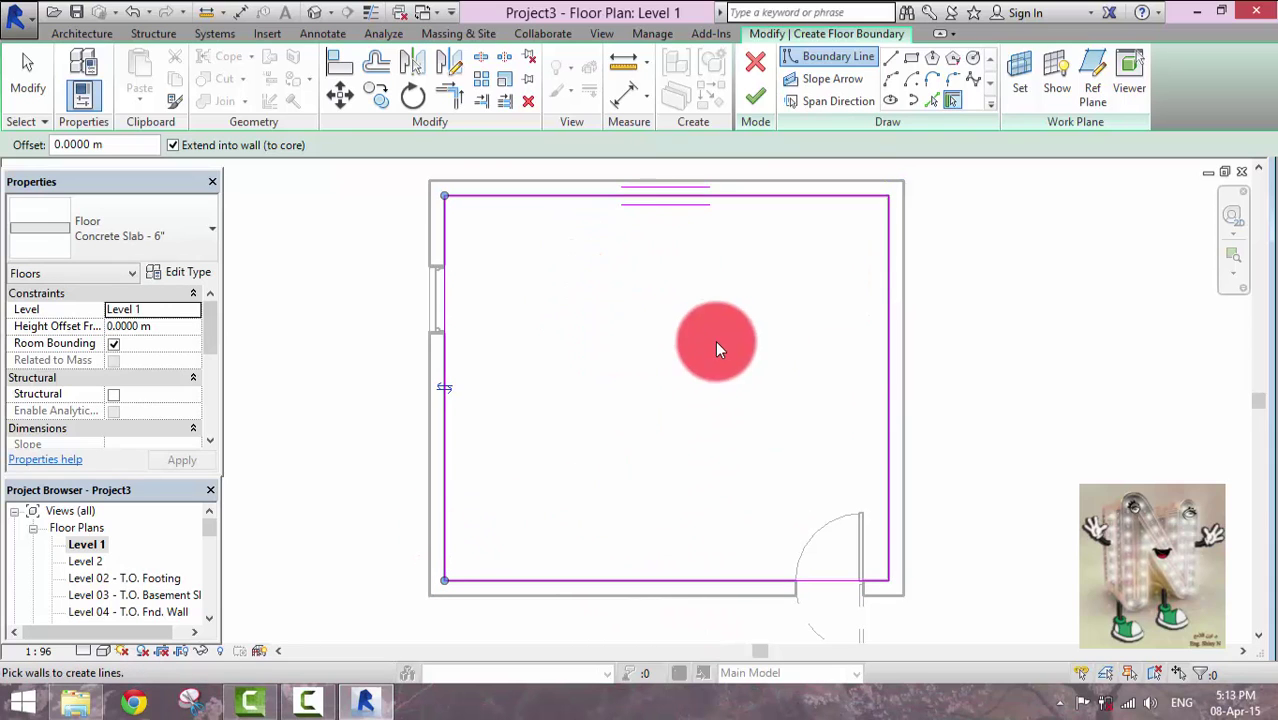
{"action": "left_click", "coordinate": [748, 96]}
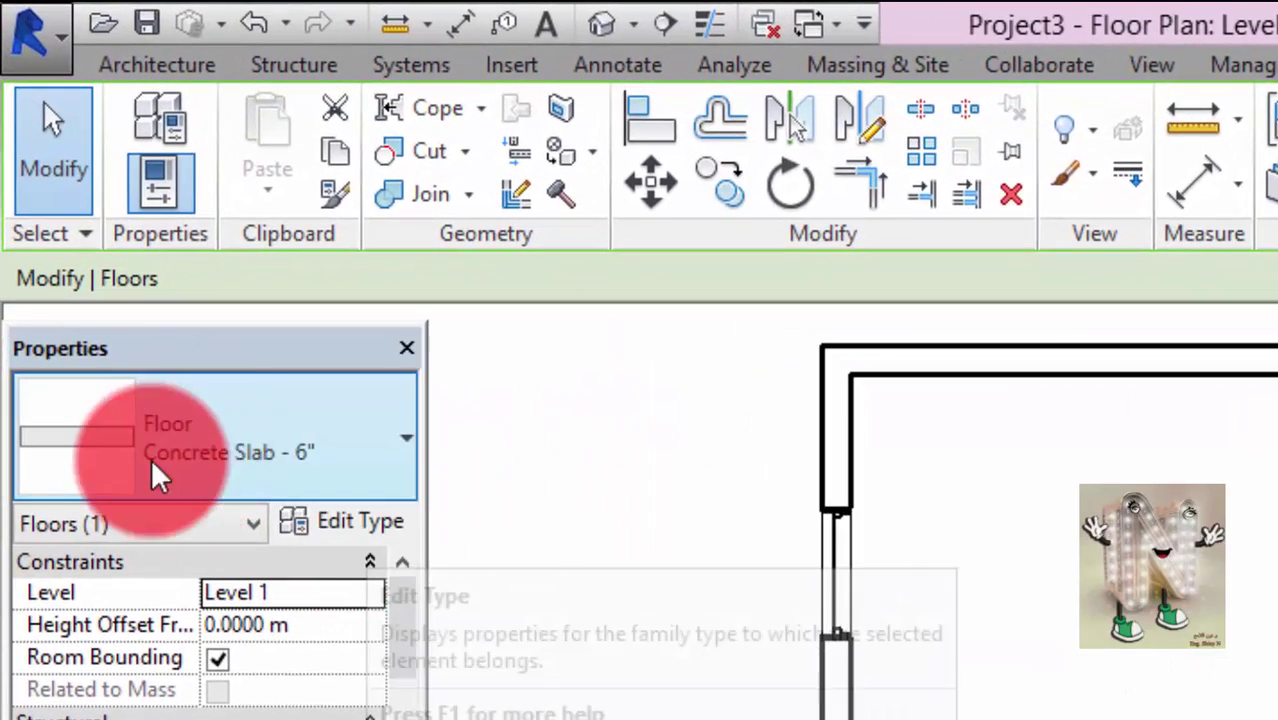
Insert a new layer at the top of the floor type's structure.
{"action": "left_click", "coordinate": [392, 522]}
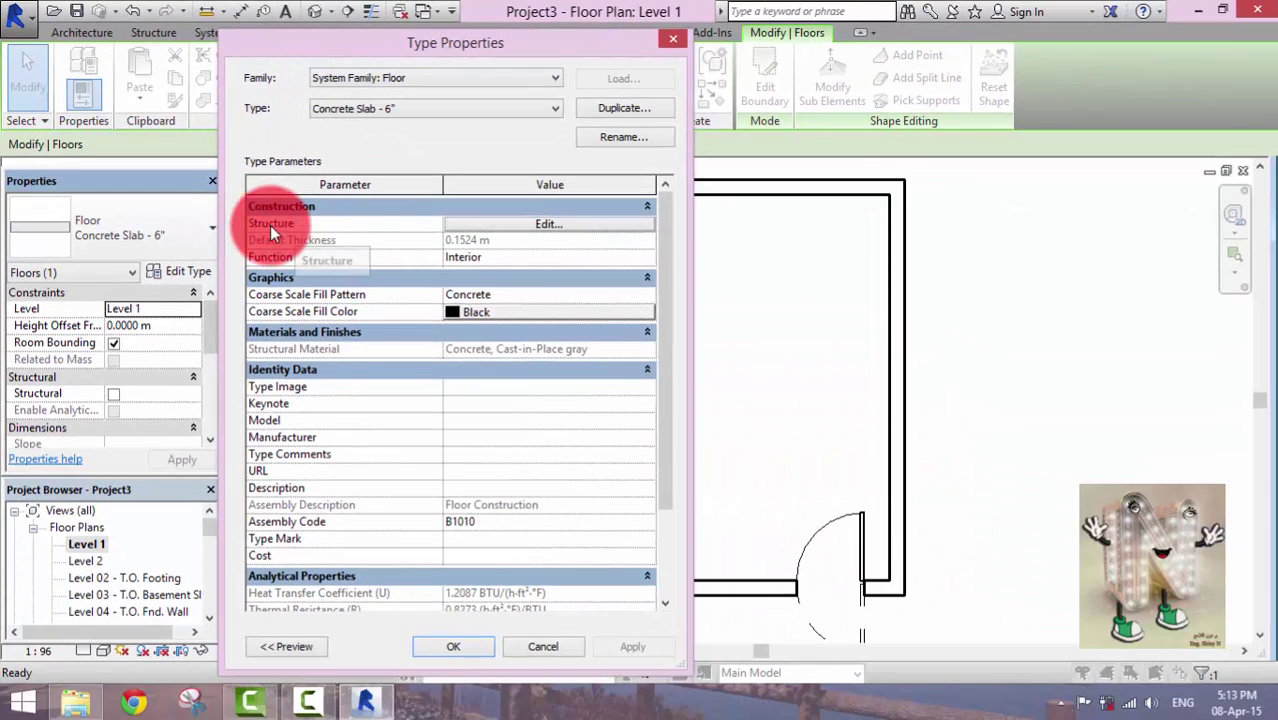
{"action": "left_click", "coordinate": [520, 230]}
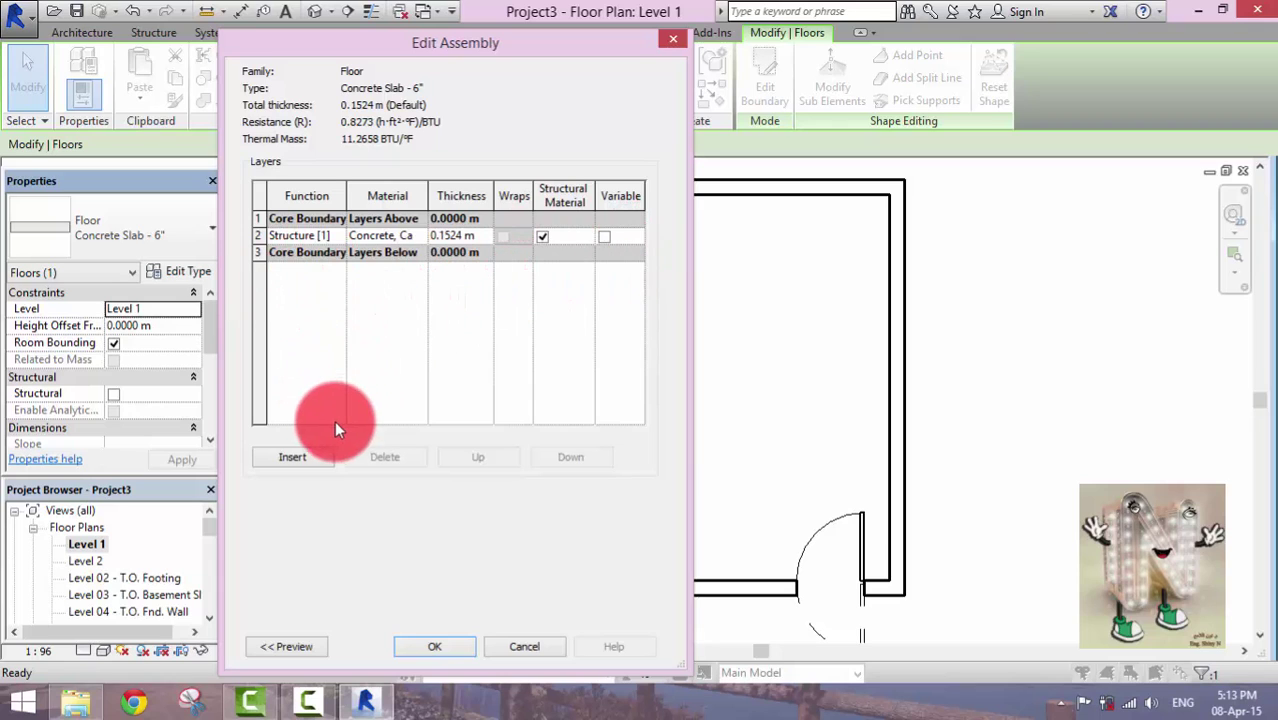
{"action": "left_click", "coordinate": [296, 459]}
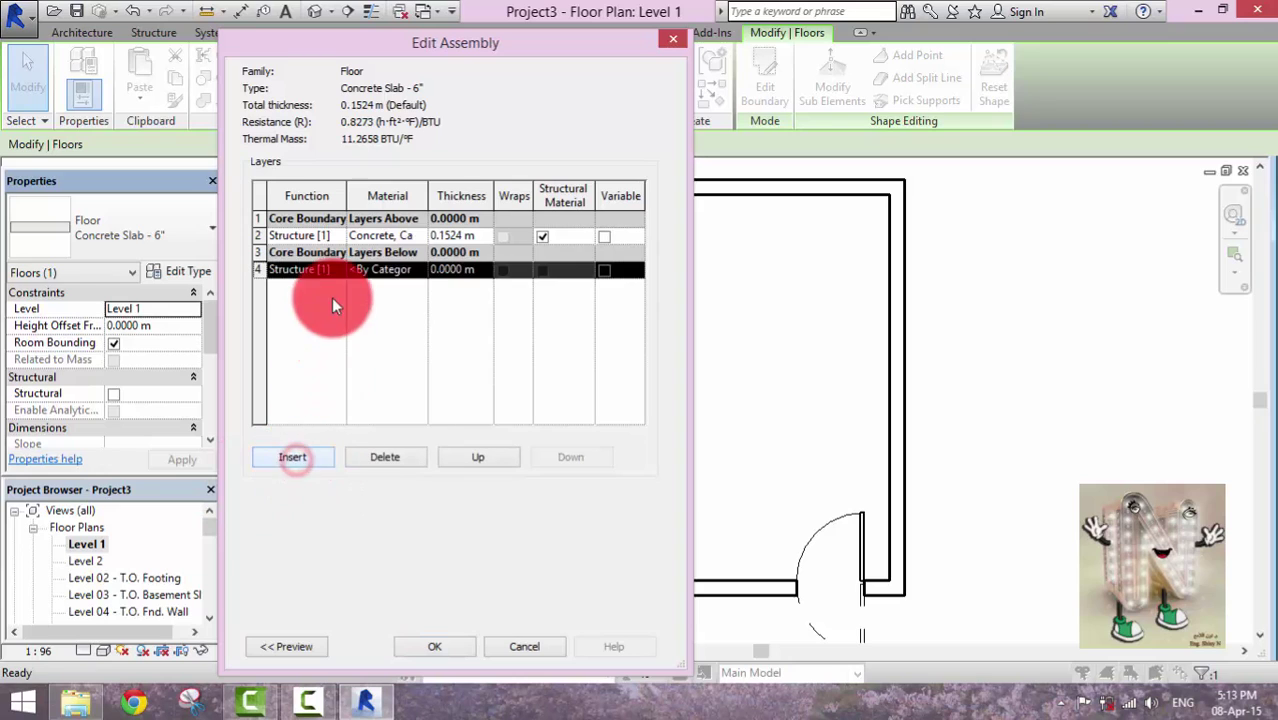
{"action": "left_click", "coordinate": [476, 457]}
{"action": "left_click", "coordinate": [476, 457]}
{"action": "left_click", "coordinate": [476, 457]}
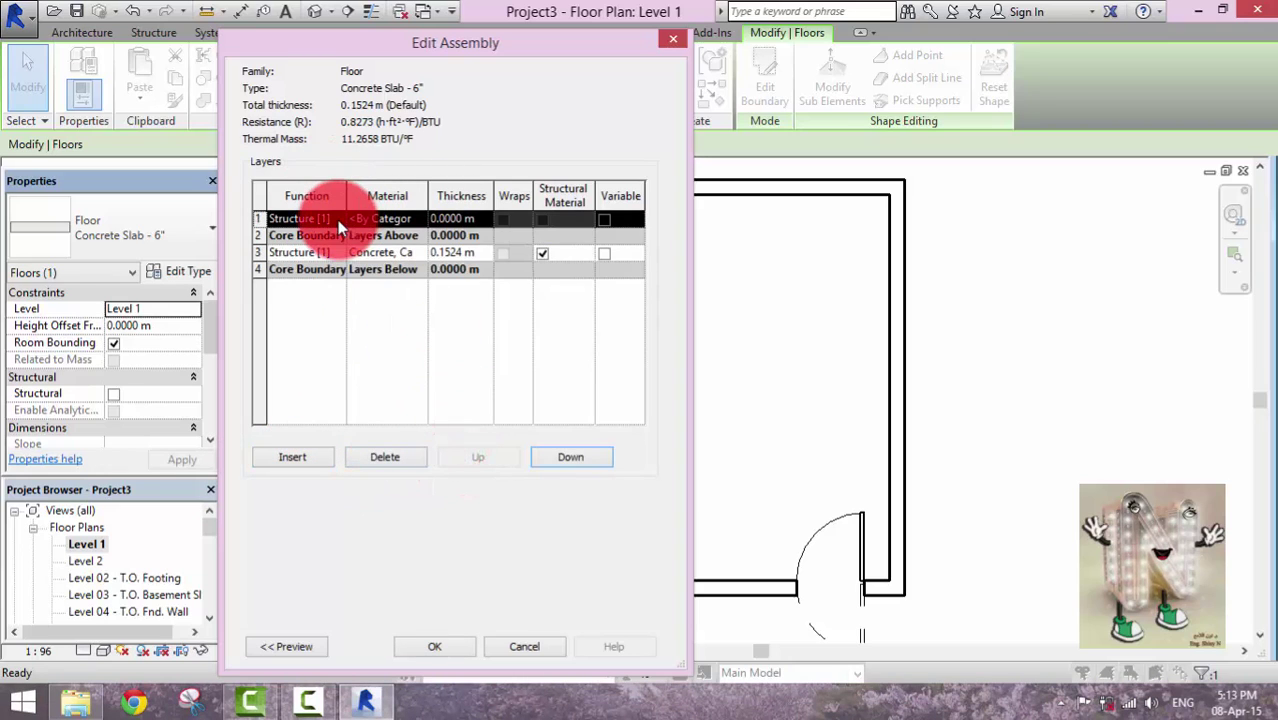
Make the top layer a 0.2 m Finish 1 layer and browse for its material.
{"action": "left_click", "coordinate": [339, 219]}
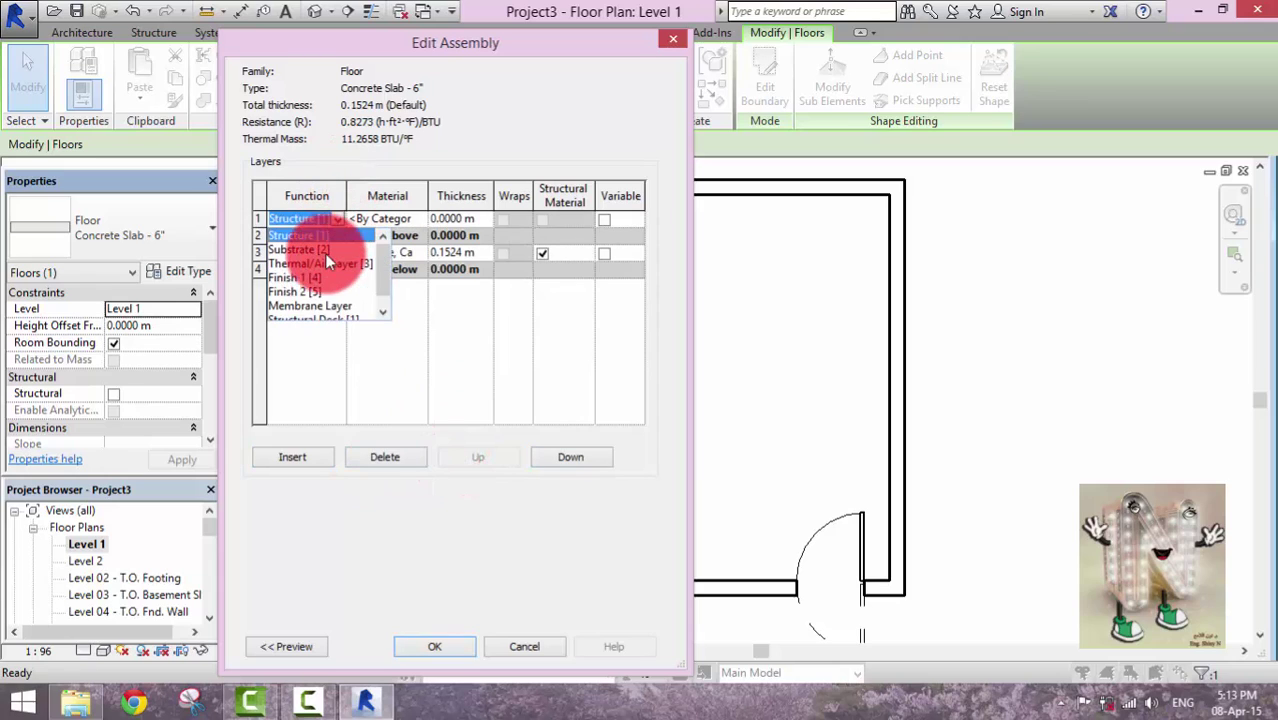
{"action": "left_click", "coordinate": [300, 278]}
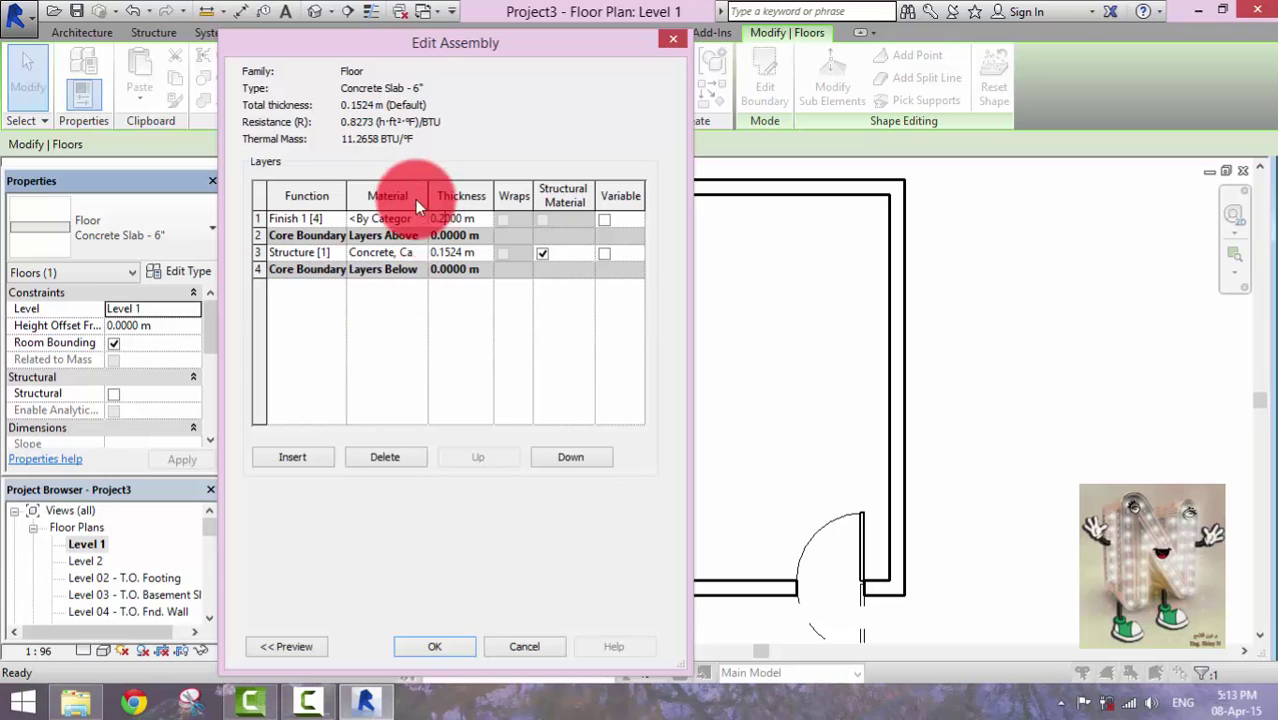
{"action": "left_click", "coordinate": [414, 218]}
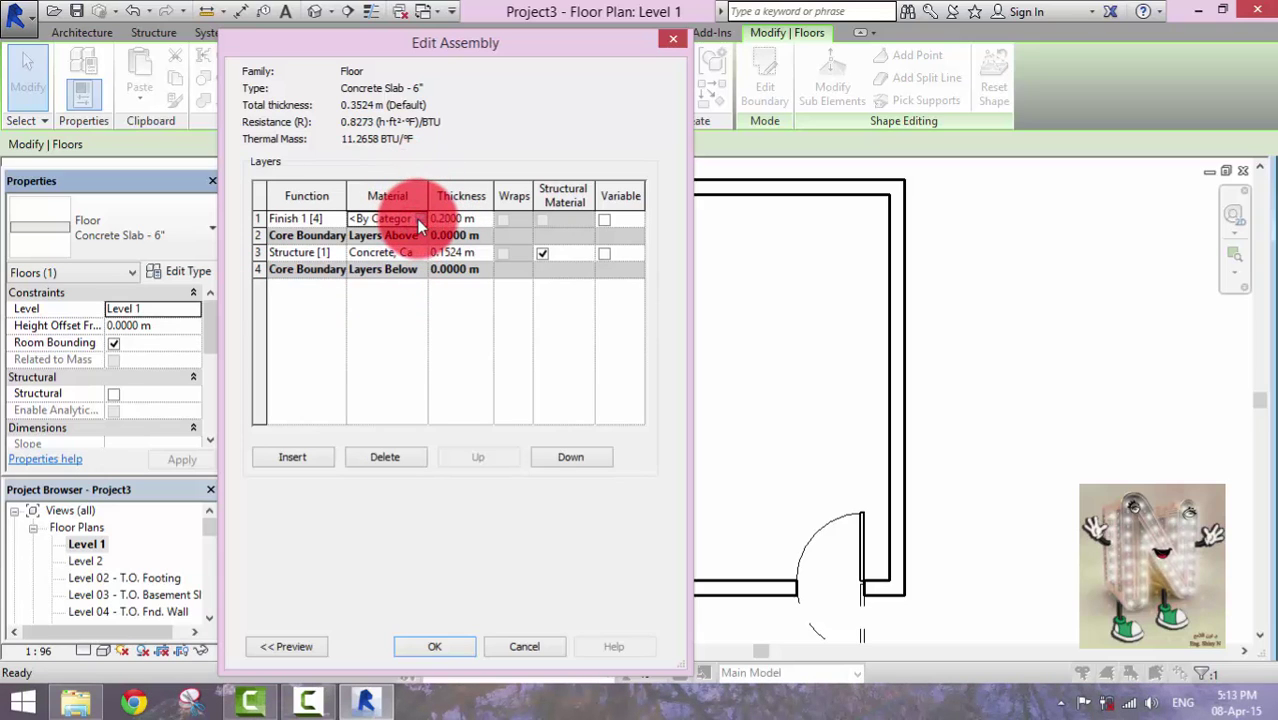
{"action": "left_click", "coordinate": [416, 218]}
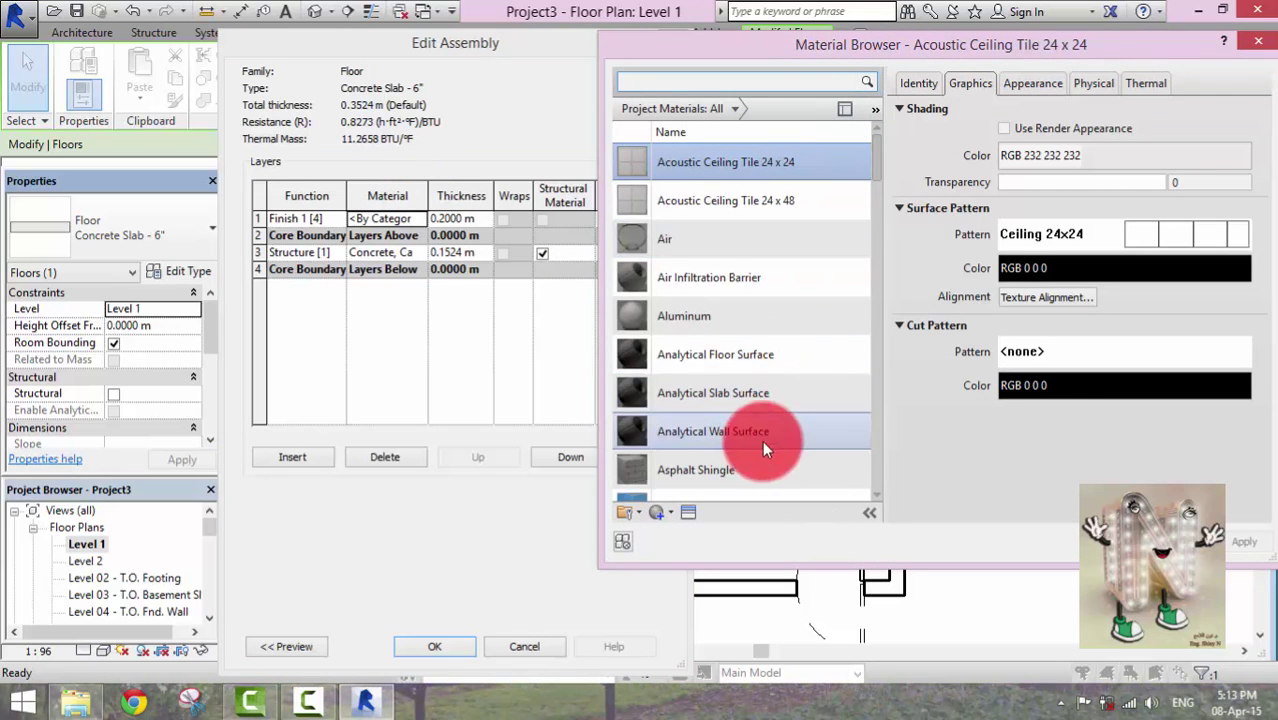
Create a new material and rename it Floor1.
{"action": "scroll", "coordinate": [820, 418], "scroll_direction": "down", "scroll_amount": 1}
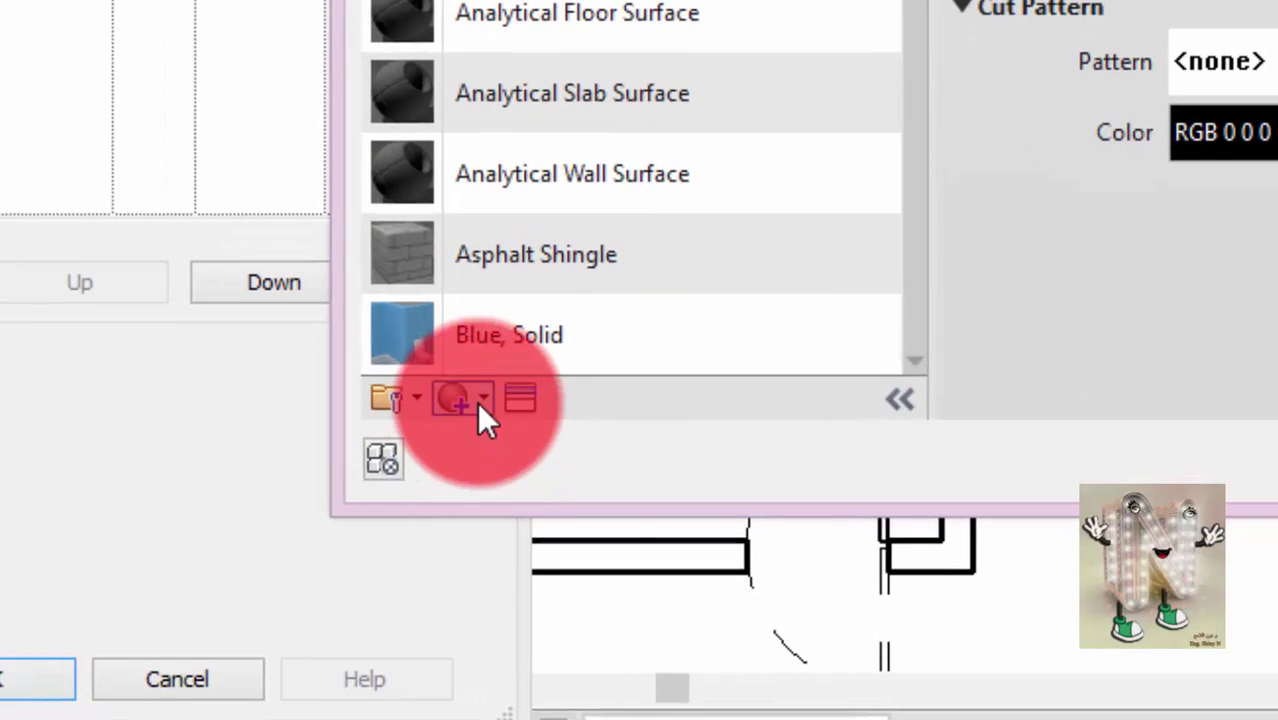
{"action": "left_click", "coordinate": [477, 402]}
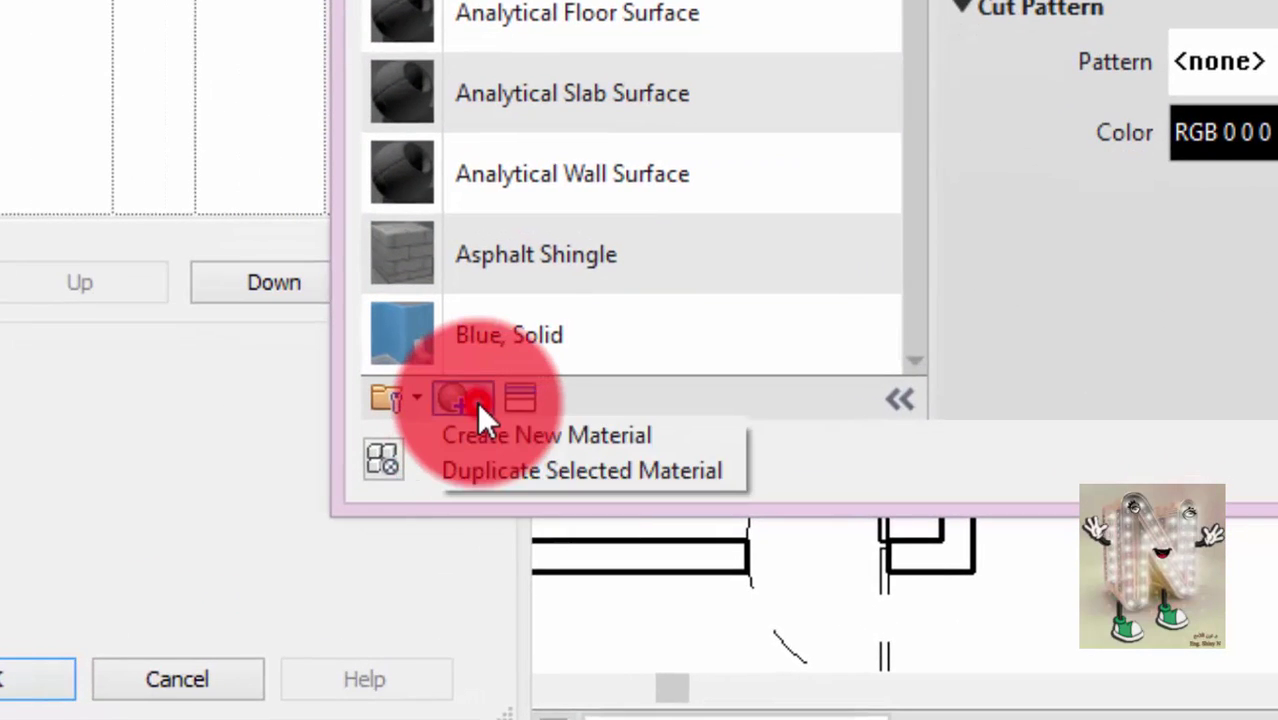
{"action": "left_click", "coordinate": [514, 431]}
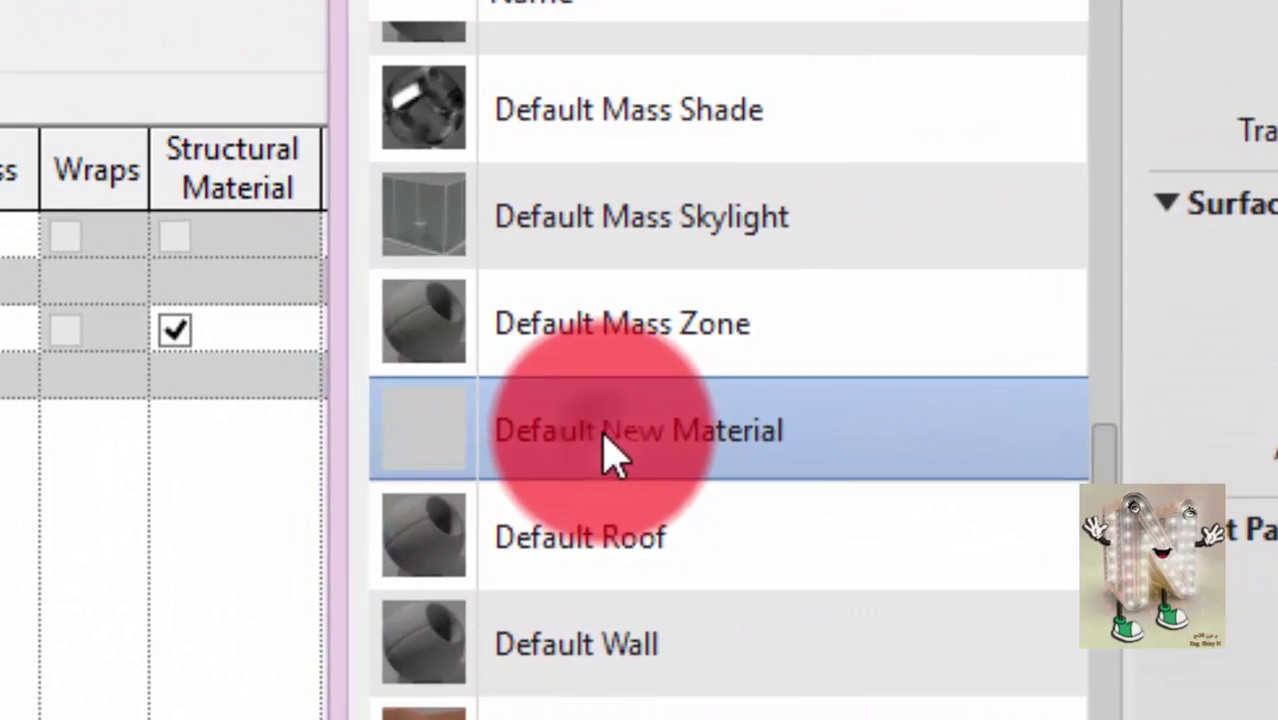
{"action": "right_click", "coordinate": [635, 379]}
{"action": "left_click", "coordinate": [688, 588]}
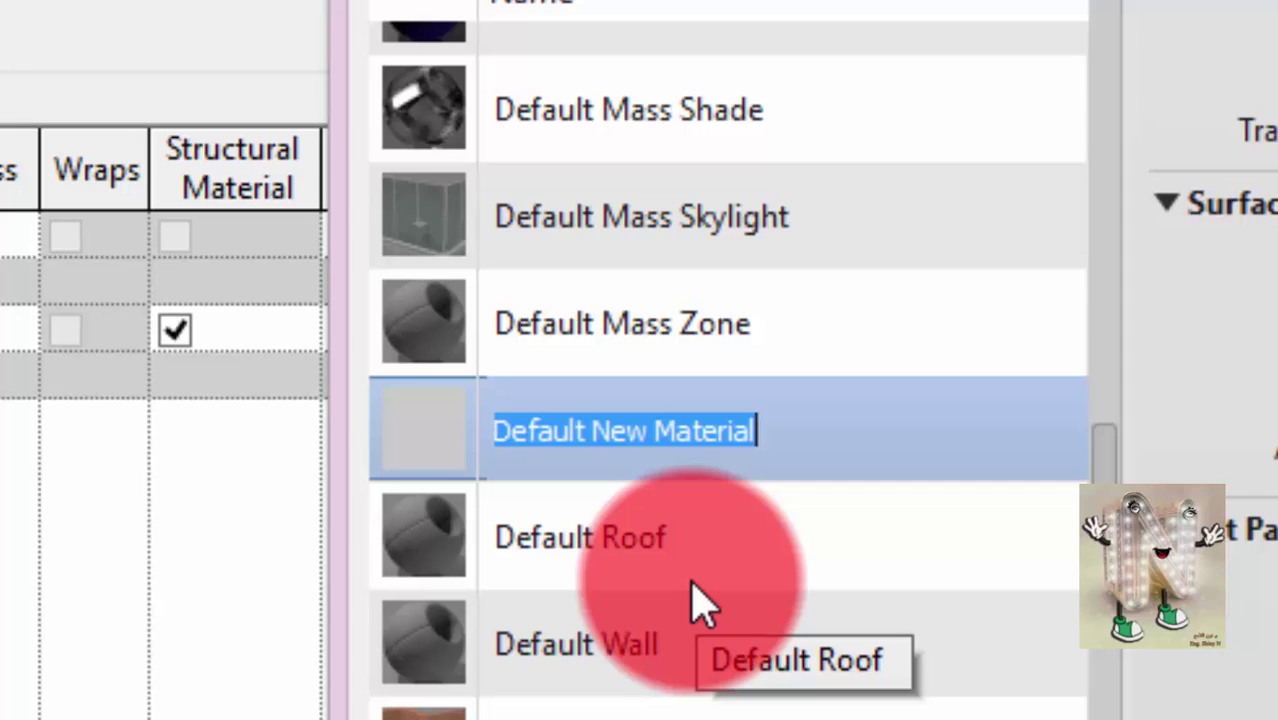
{"action": "type", "text": "Floo"}
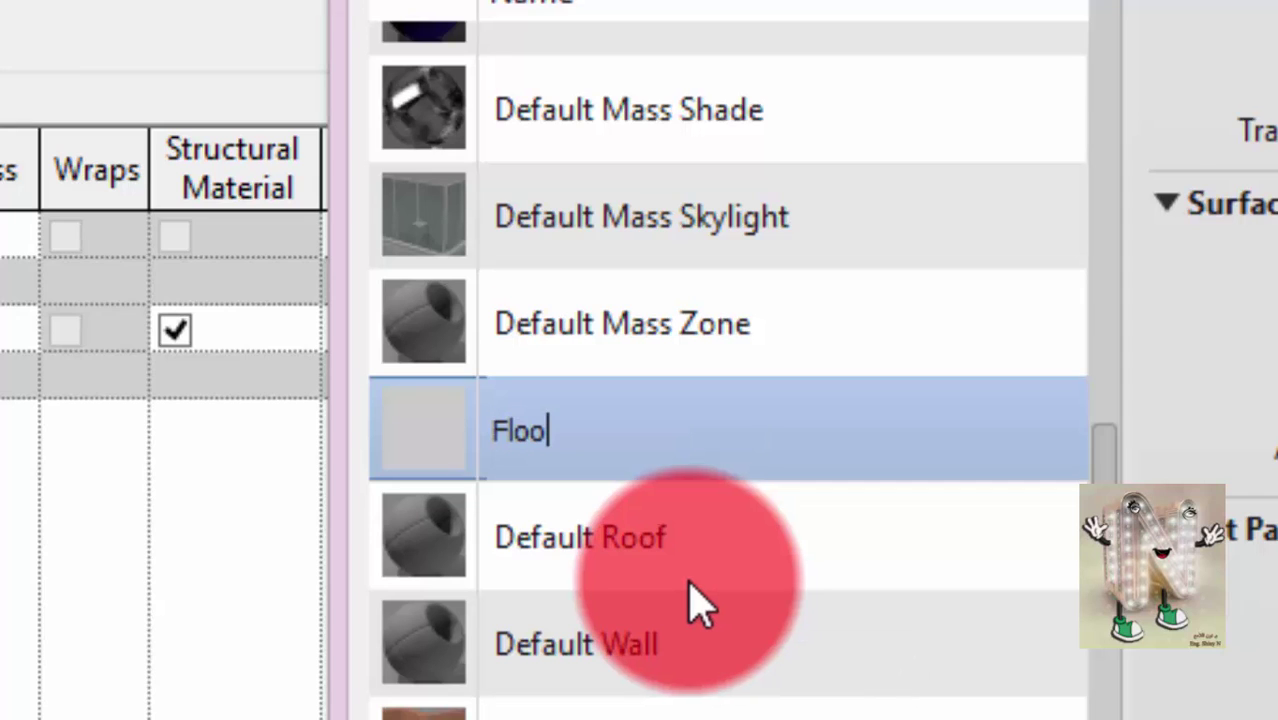
{"action": "type", "text": "r"}
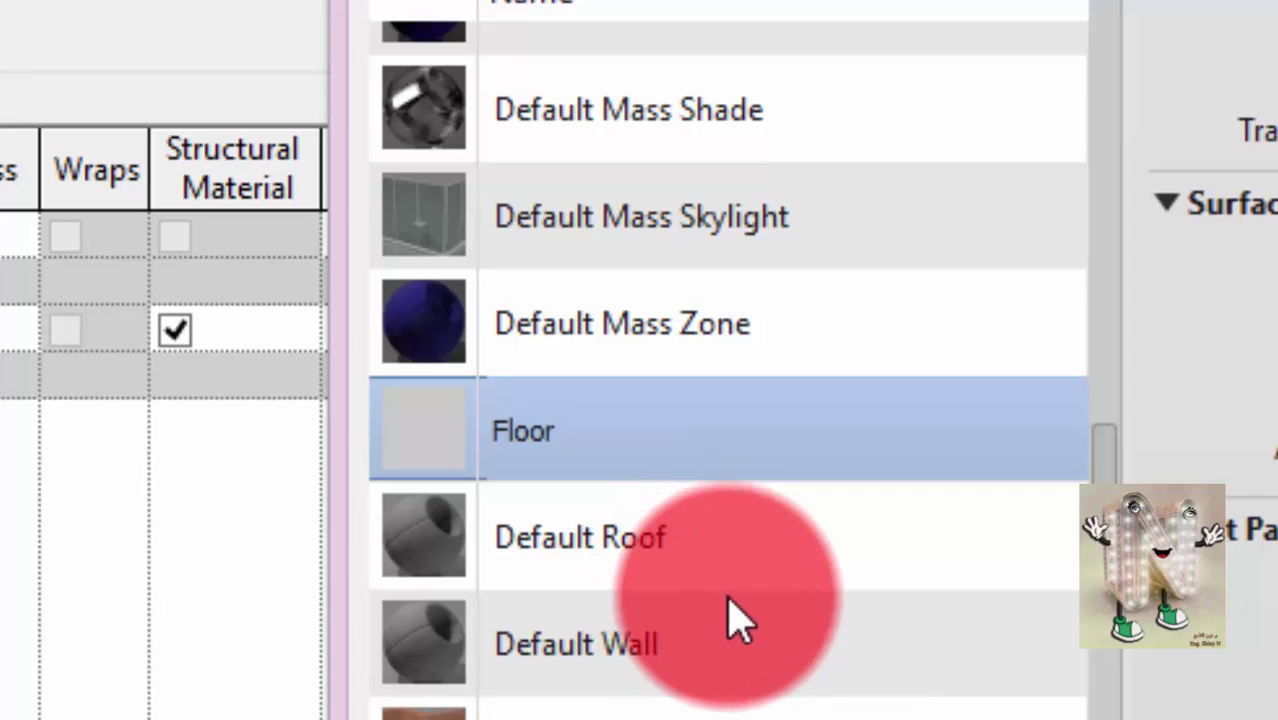
{"action": "type", "text": "1"}
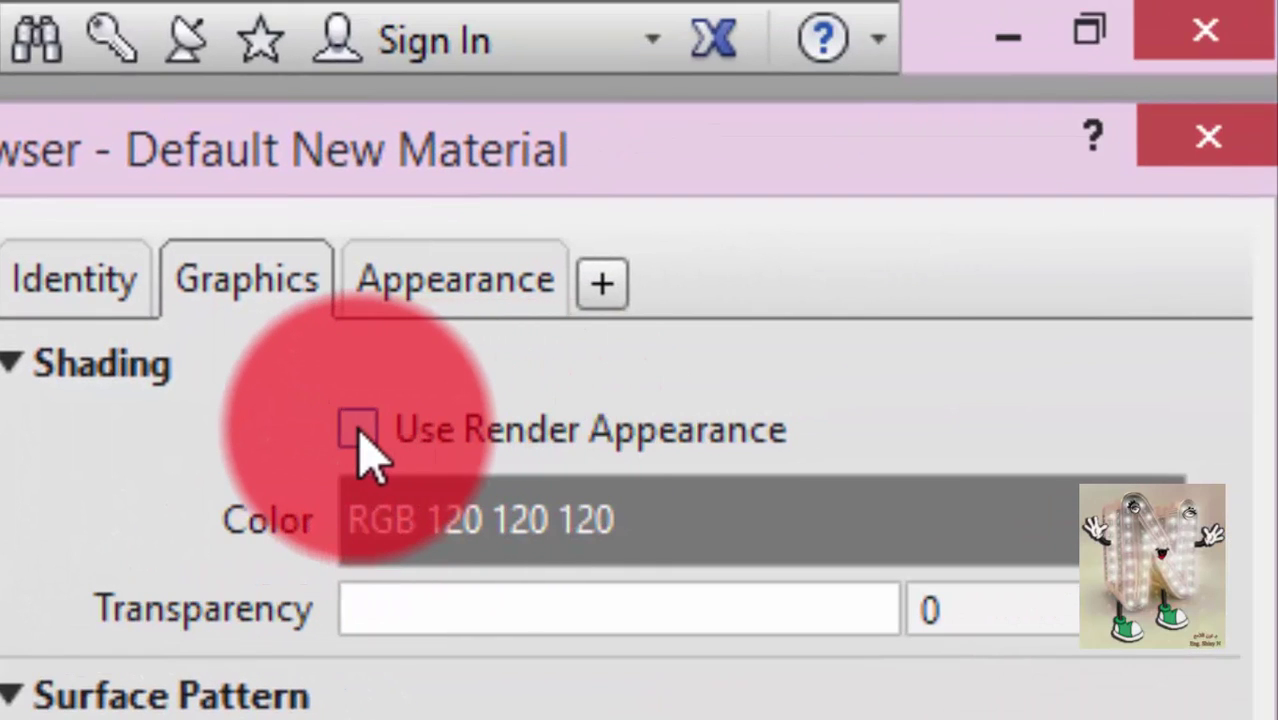
Enable Use Render Appearance for Floor1's shading and show its Appearance settings.
{"action": "left_click", "coordinate": [358, 432]}
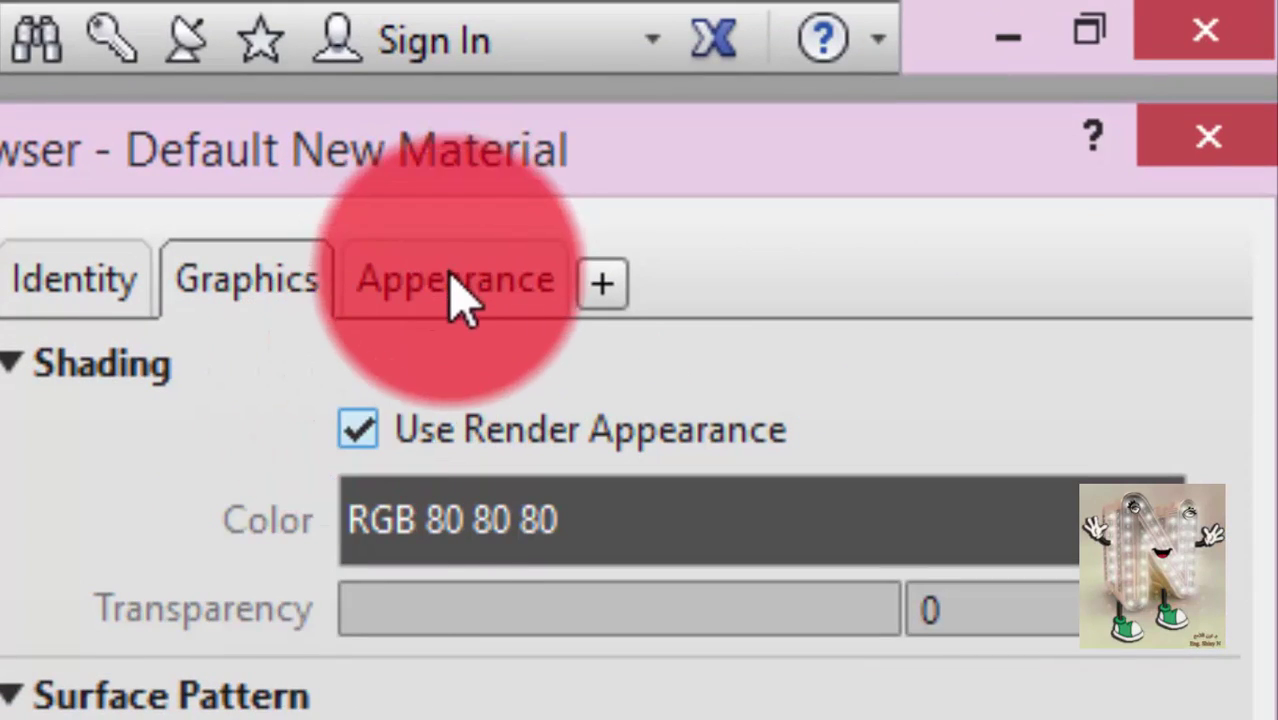
{"action": "left_click", "coordinate": [455, 285]}
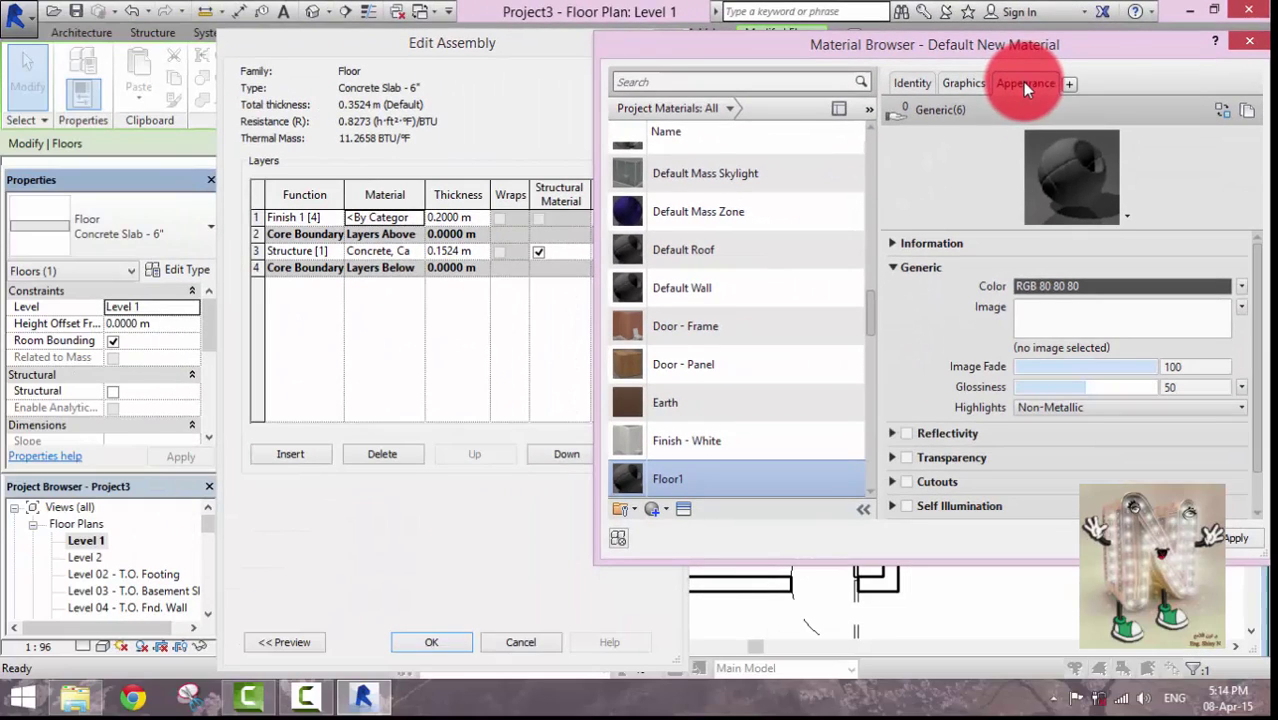
{"action": "left_click", "coordinate": [978, 84]}
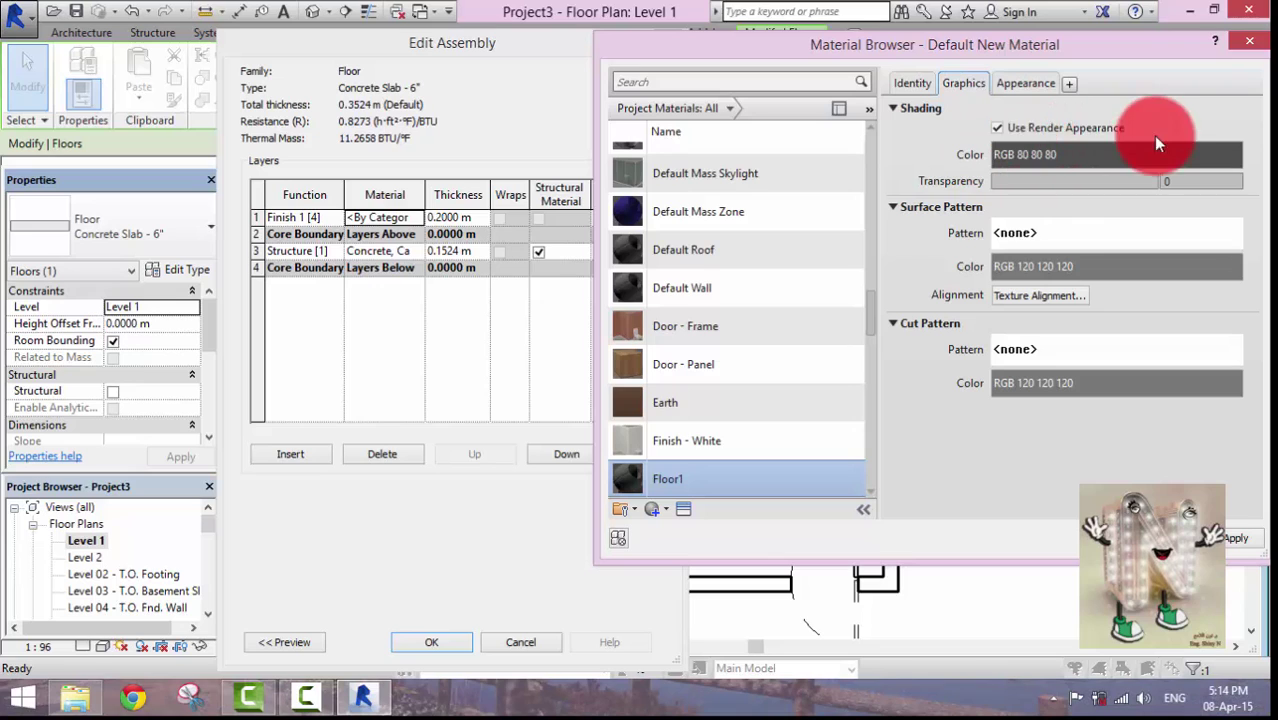
{"action": "left_click", "coordinate": [1021, 84]}
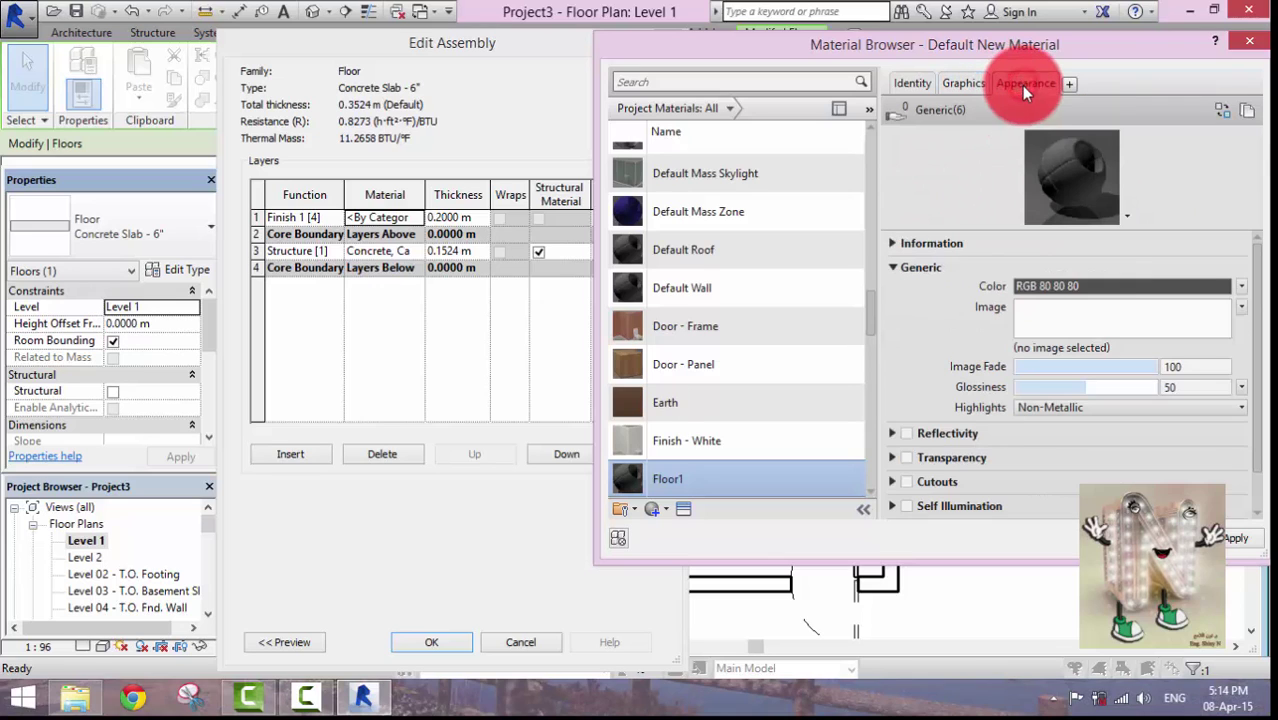
Assign marble_texture4494.jpg as Floor1's image and open its Texture Editor.
{"action": "left_click", "coordinate": [1067, 320]}
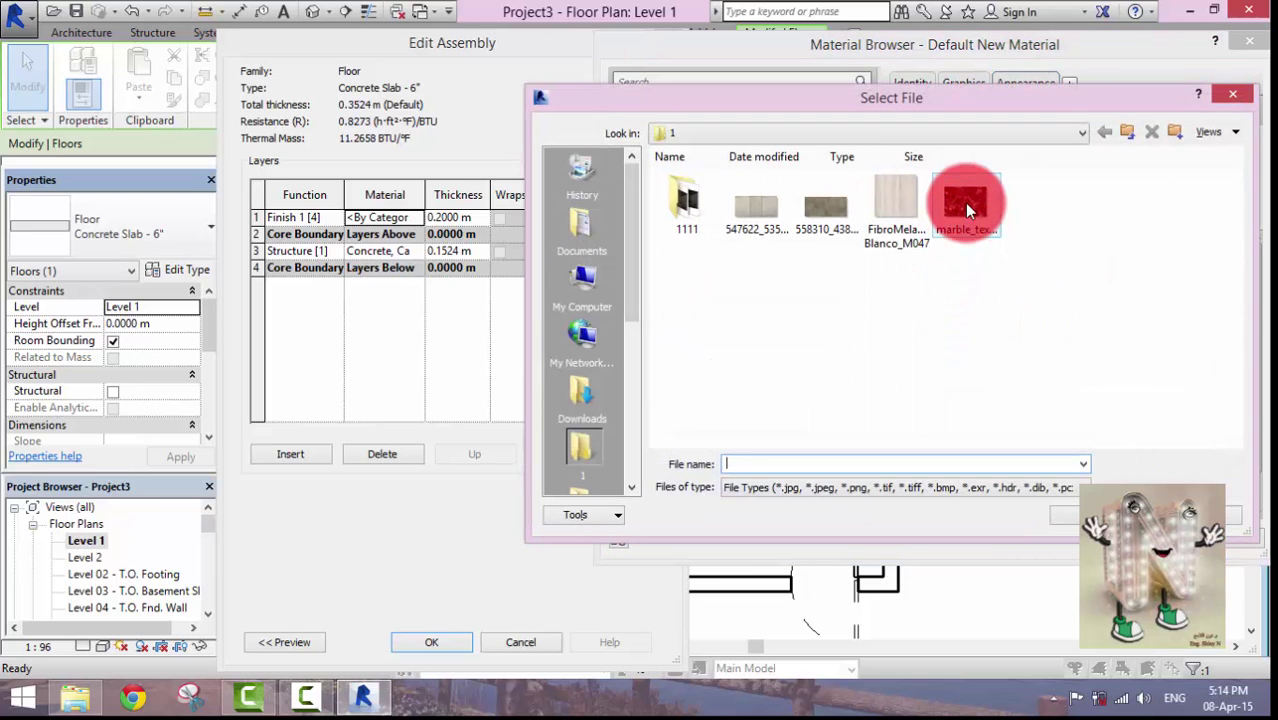
{"action": "left_click", "coordinate": [955, 214]}
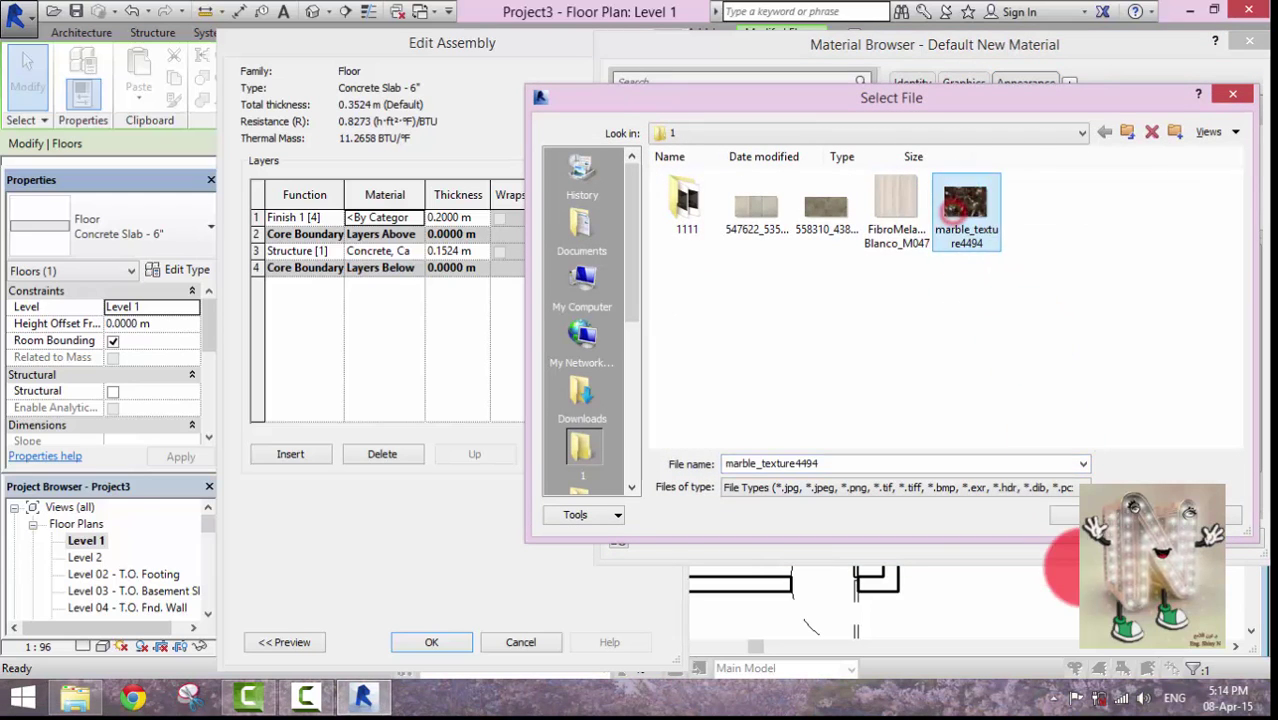
{"action": "left_click", "coordinate": [1080, 515]}
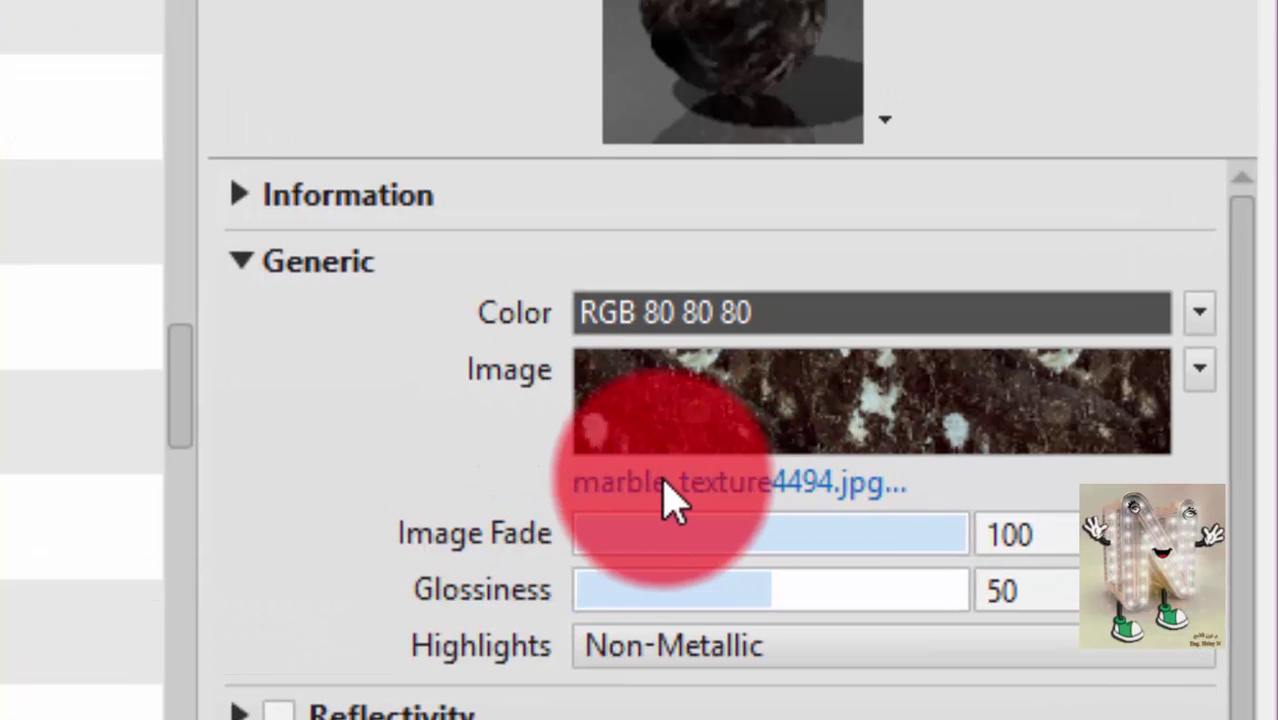
{"action": "left_click", "coordinate": [684, 489]}
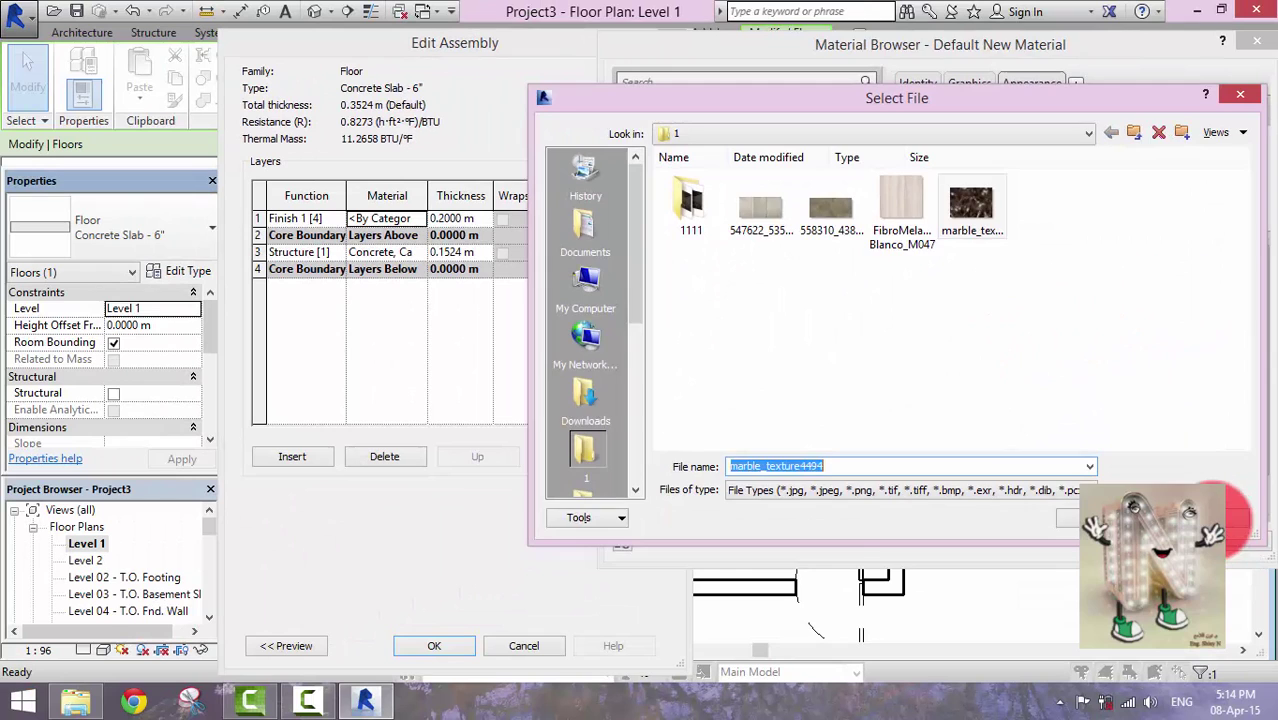
{"action": "left_click", "coordinate": [1212, 518]}
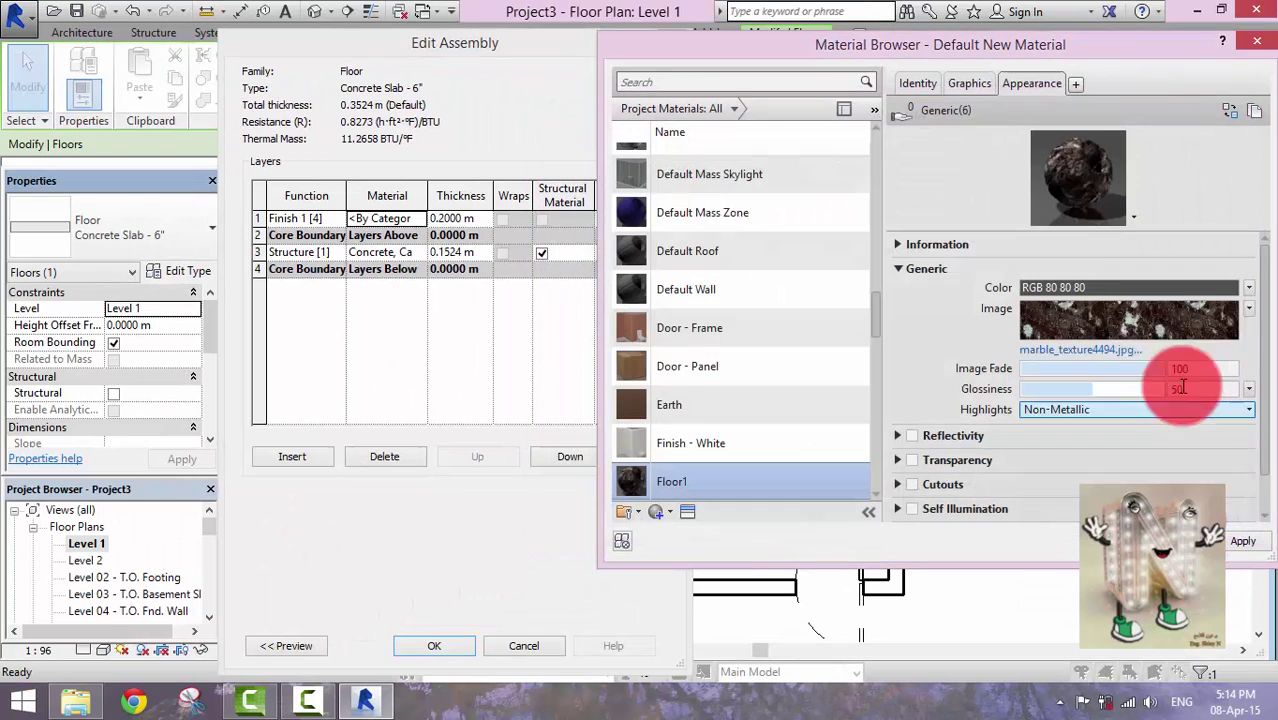
{"action": "left_click", "coordinate": [1114, 317]}
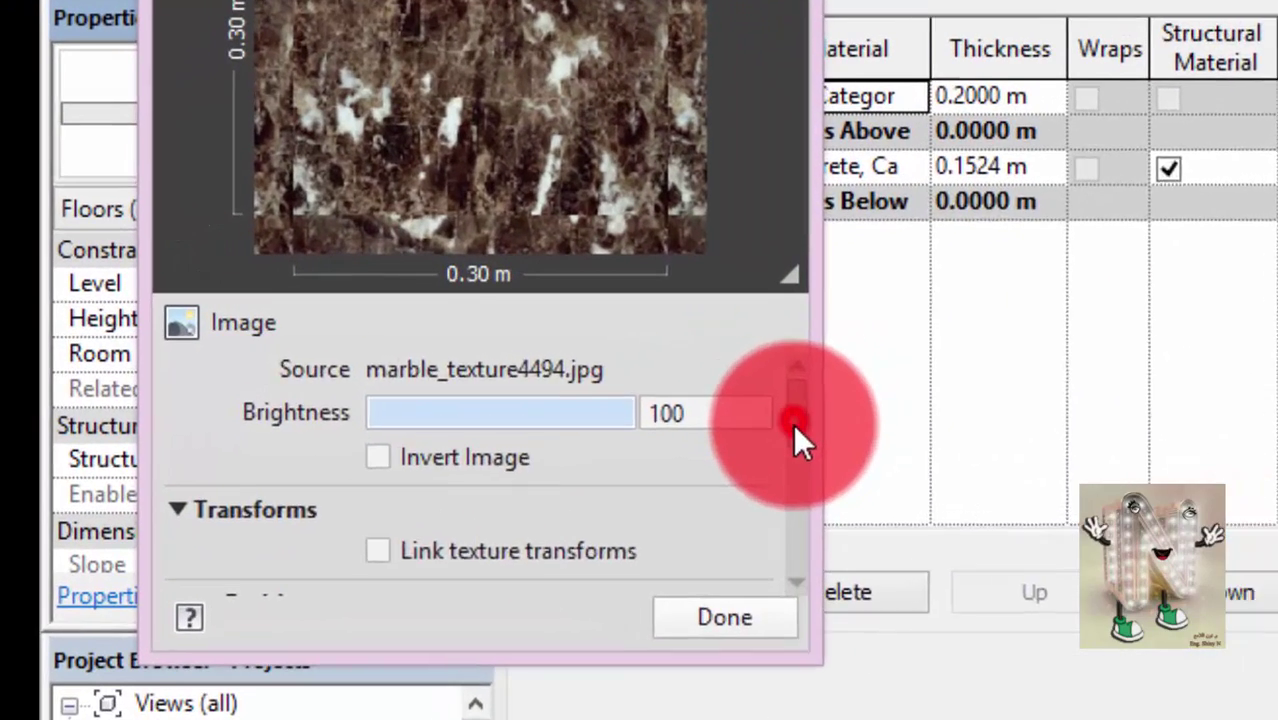
Set the Floor1 marble texture's sample size to 4.00 m by 4.00 m and close the Texture Editor.
{"action": "left_click_drag", "start_coordinate": [360, 374], "coordinate": [355, 406]}
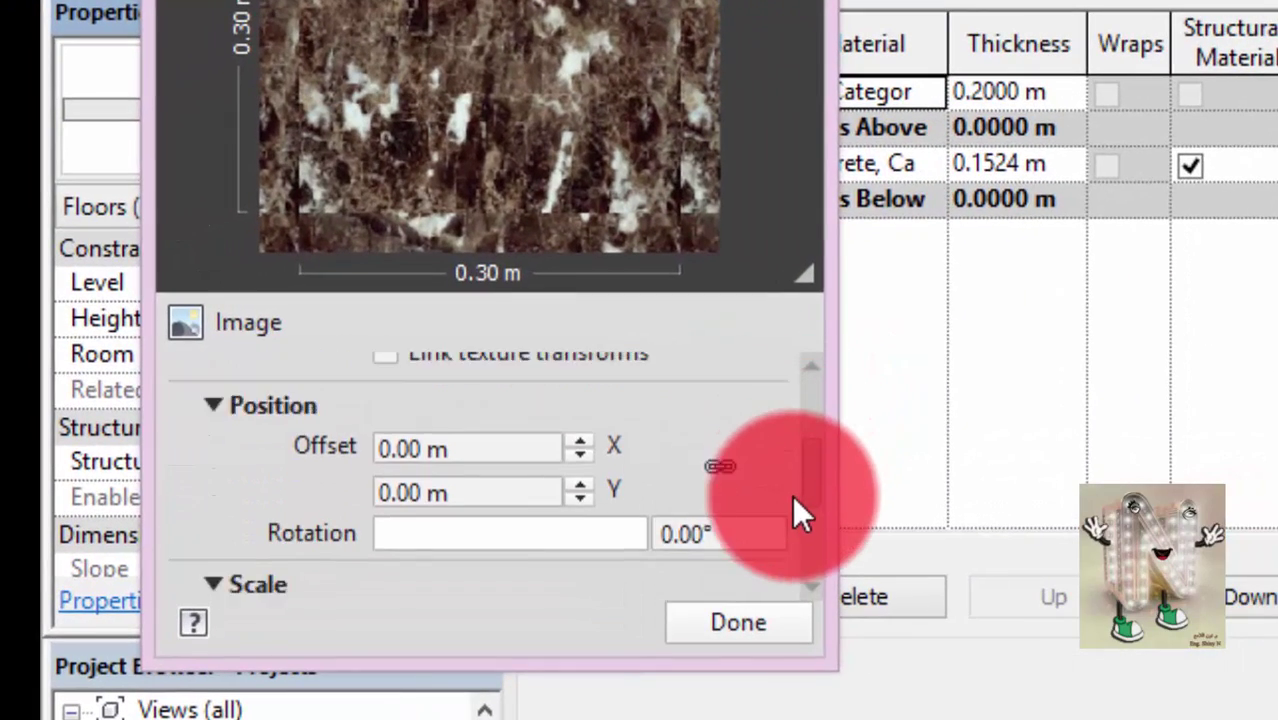
{"action": "scroll", "coordinate": [792, 505], "scroll_direction": "down", "scroll_amount": 3}
{"action": "left_click", "coordinate": [422, 505]}
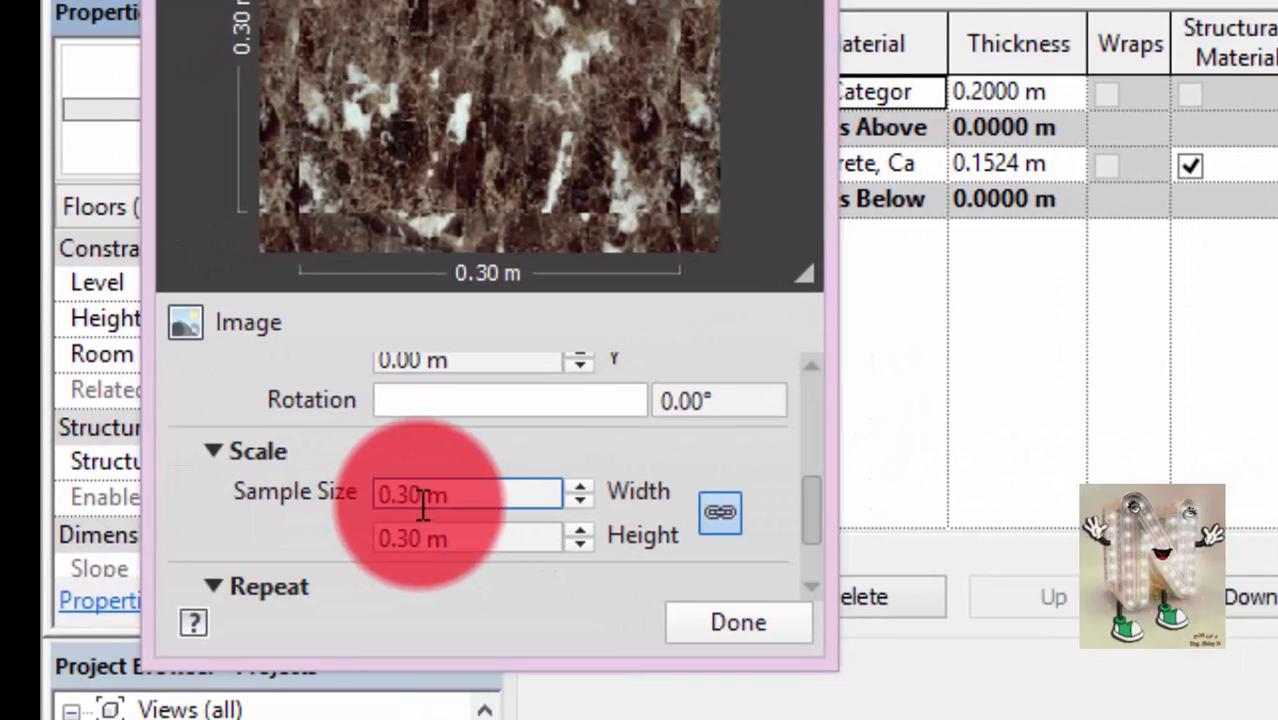
{"action": "double_click", "coordinate": [422, 505]}
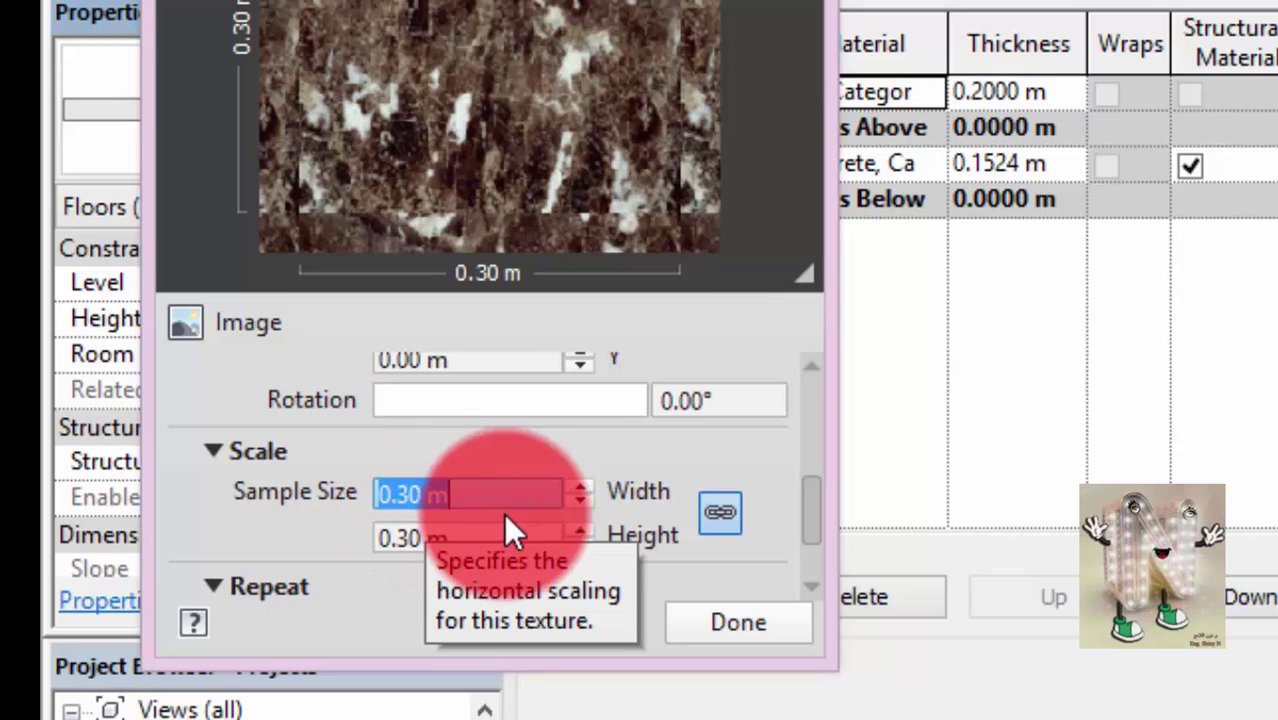
{"action": "type", "text": "4"}
{"action": "left_click", "coordinate": [448, 538]}
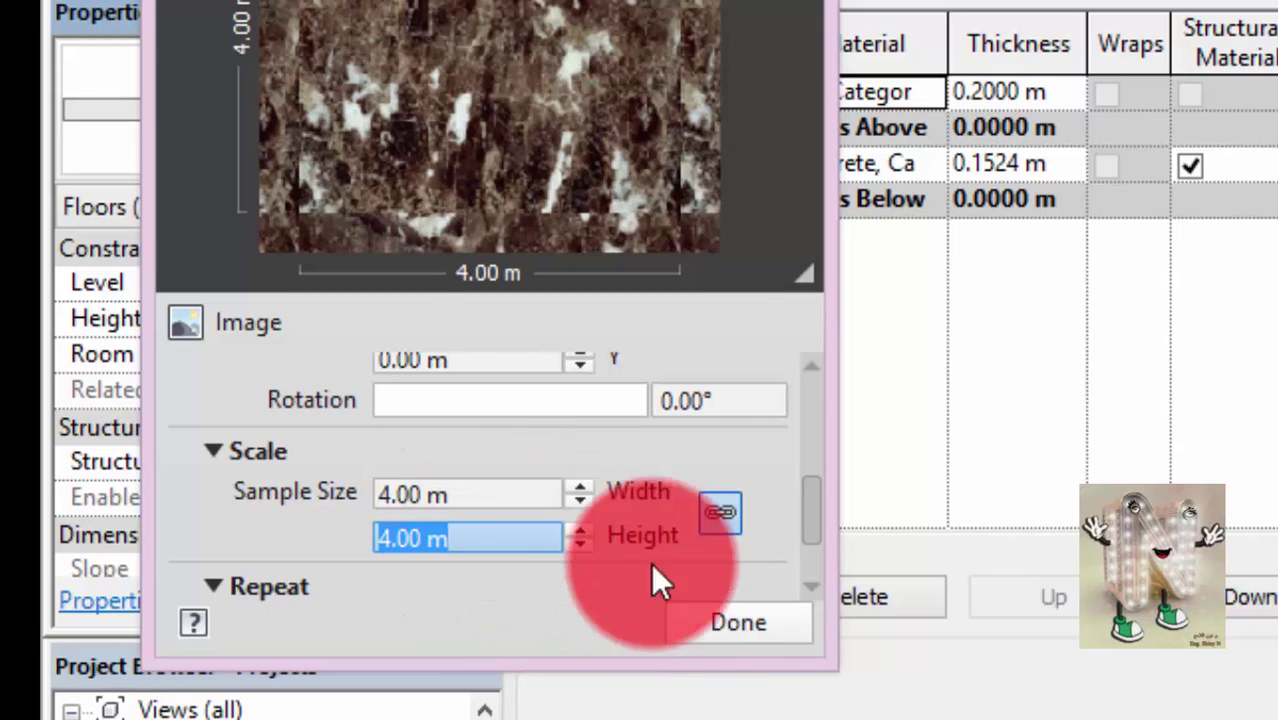
{"action": "left_click", "coordinate": [748, 622]}
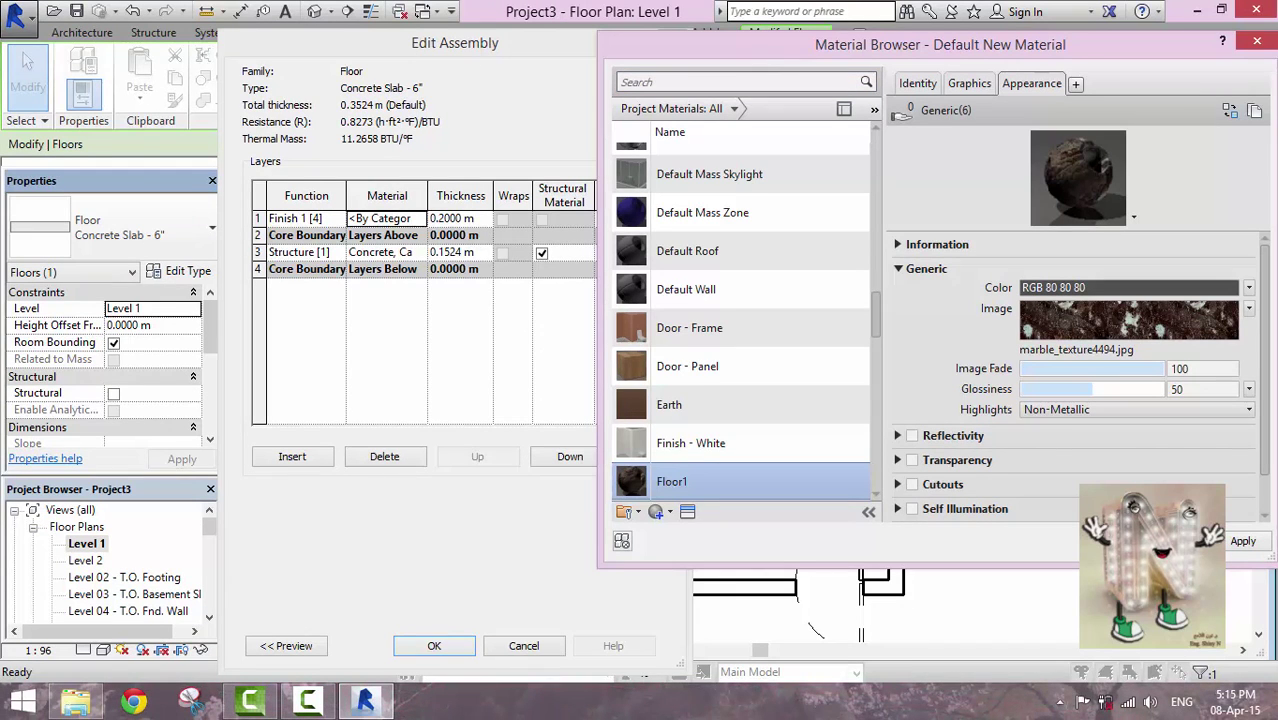
Accept Floor1 as the Concrete Slab's finish material and confirm Edit Assembly and Type Properties.
{"action": "key", "text": "Return"}
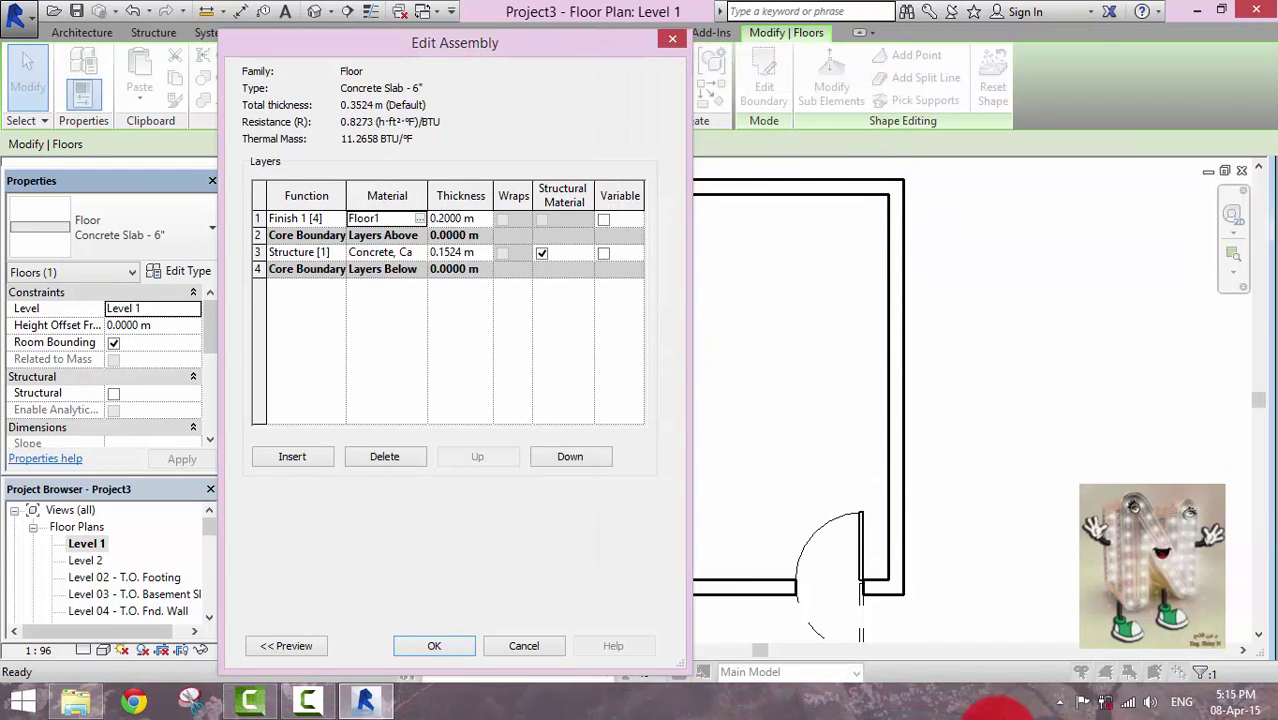
{"action": "left_click", "coordinate": [458, 644]}
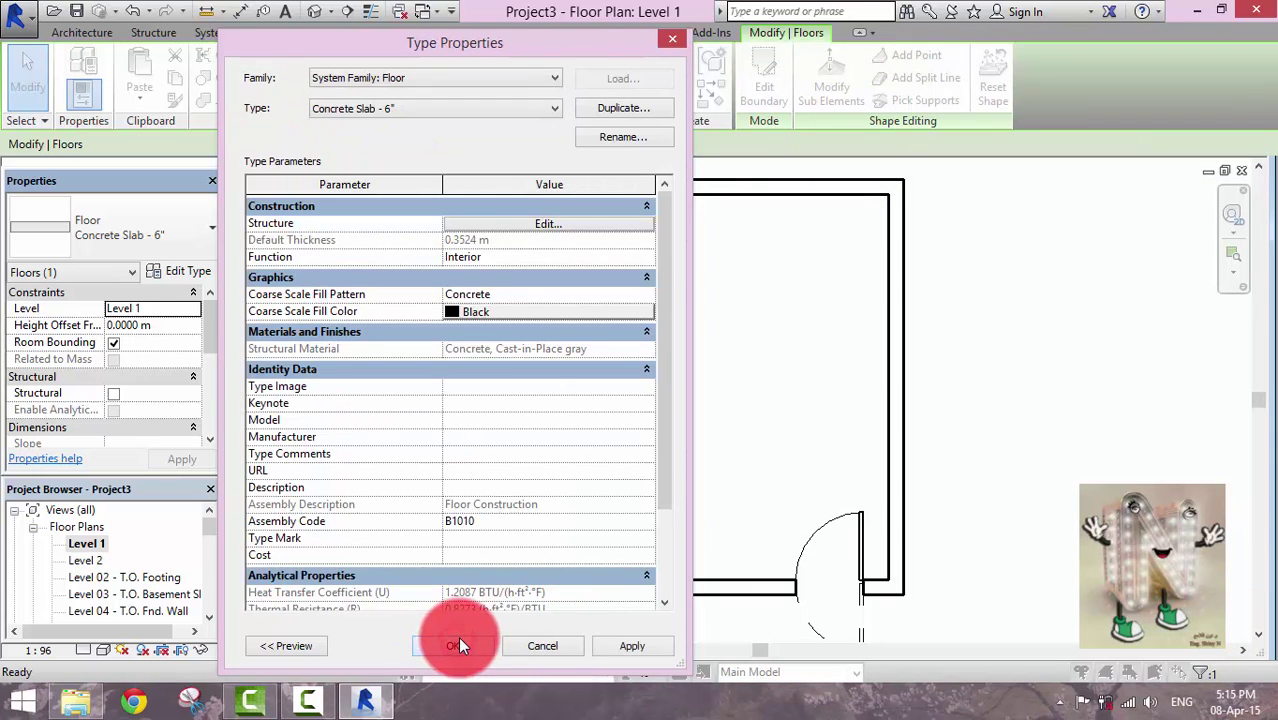
{"action": "left_click", "coordinate": [454, 646]}
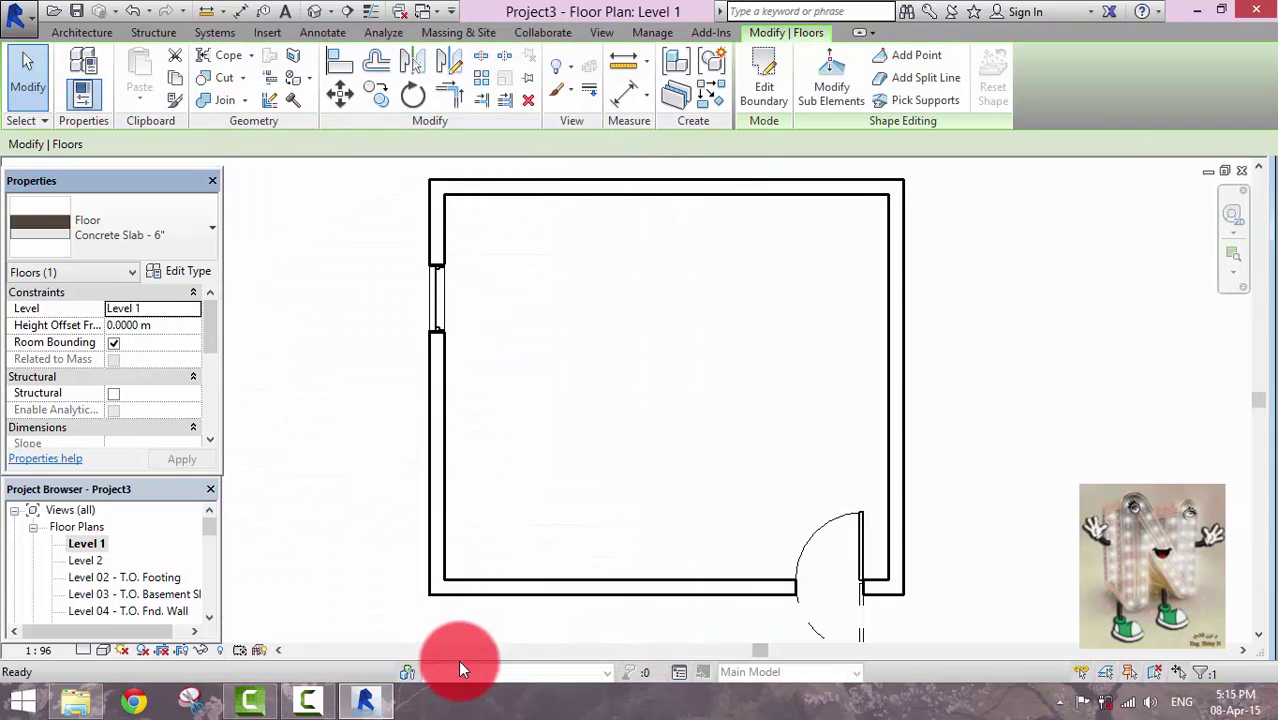
{"action": "left_click", "coordinate": [315, 11]}
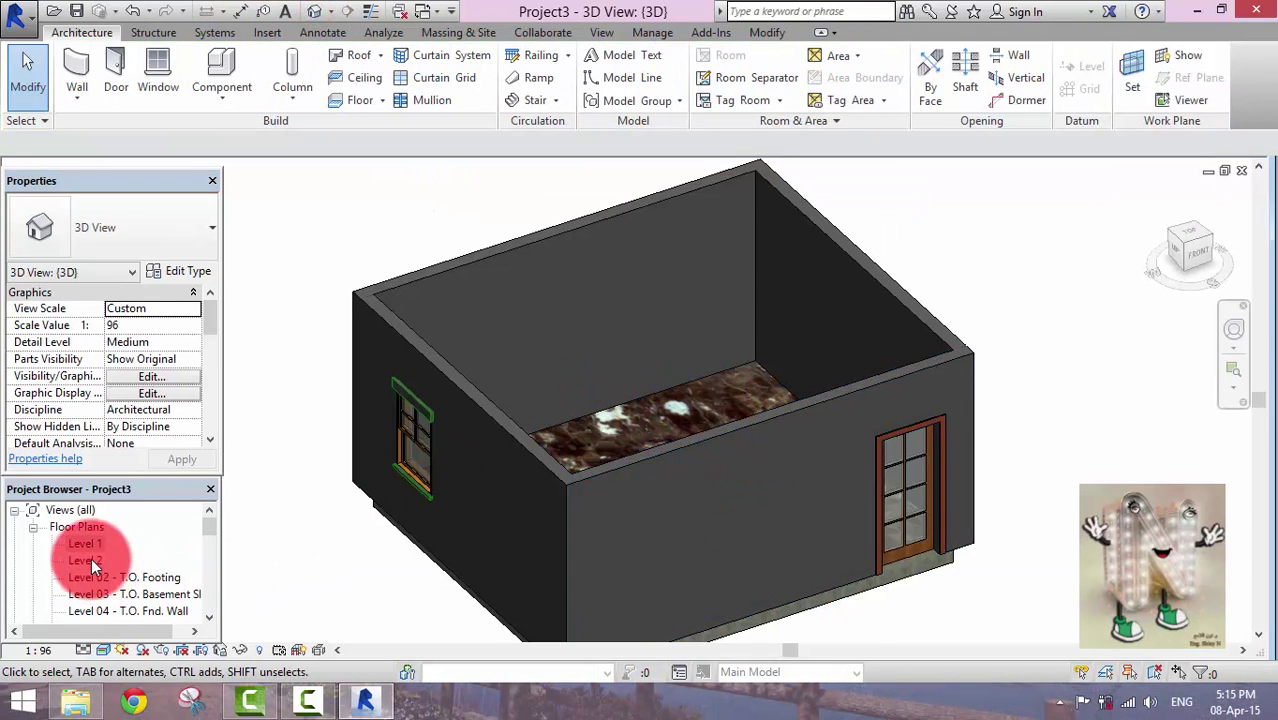
{"action": "double_click", "coordinate": [89, 543]}
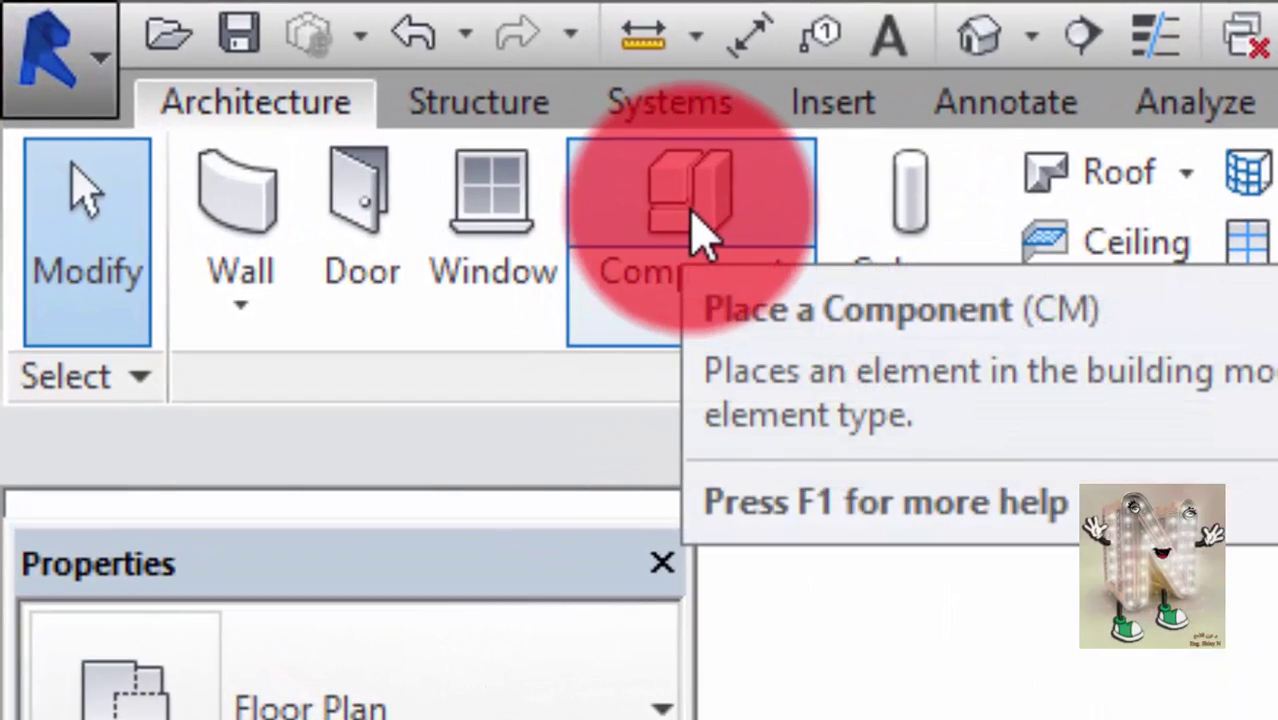
Load 3d_flower_indooroutdoor_8176, Flower_in_vase_2255, the studio light and sectional_sofa_6482 from folder 1.
{"action": "left_click", "coordinate": [701, 232]}
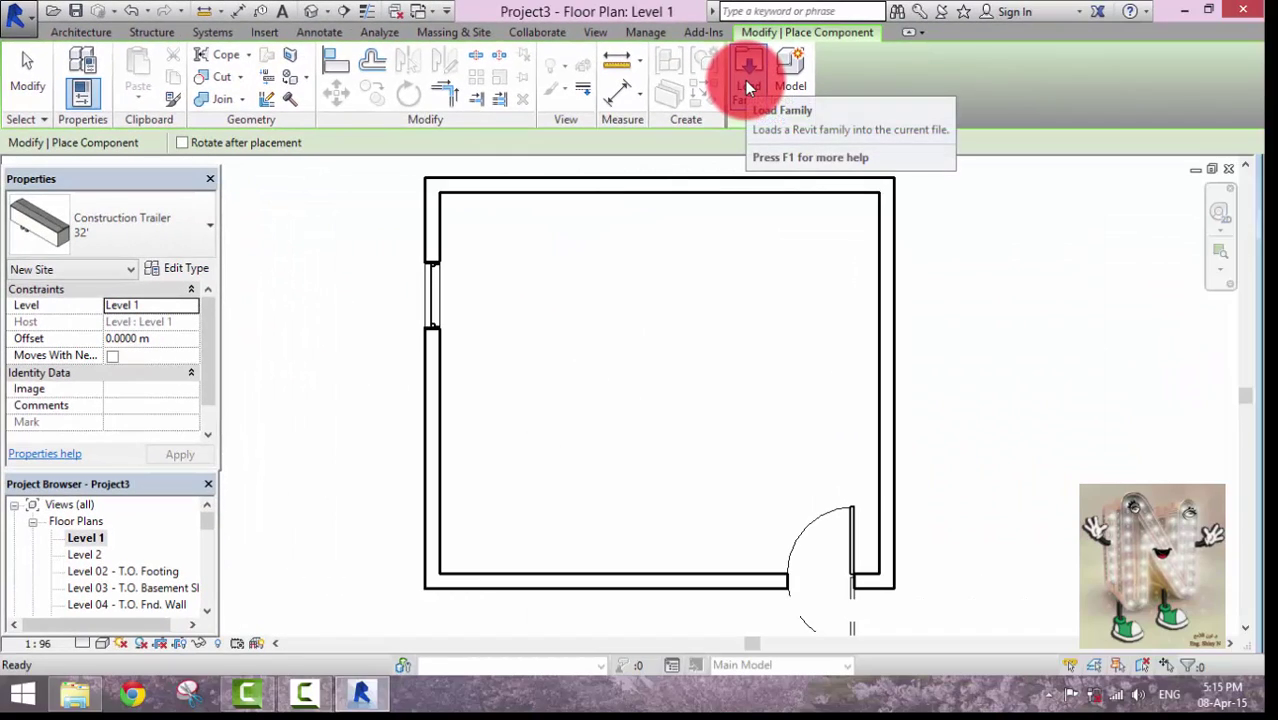
{"action": "left_click", "coordinate": [1014, 116]}
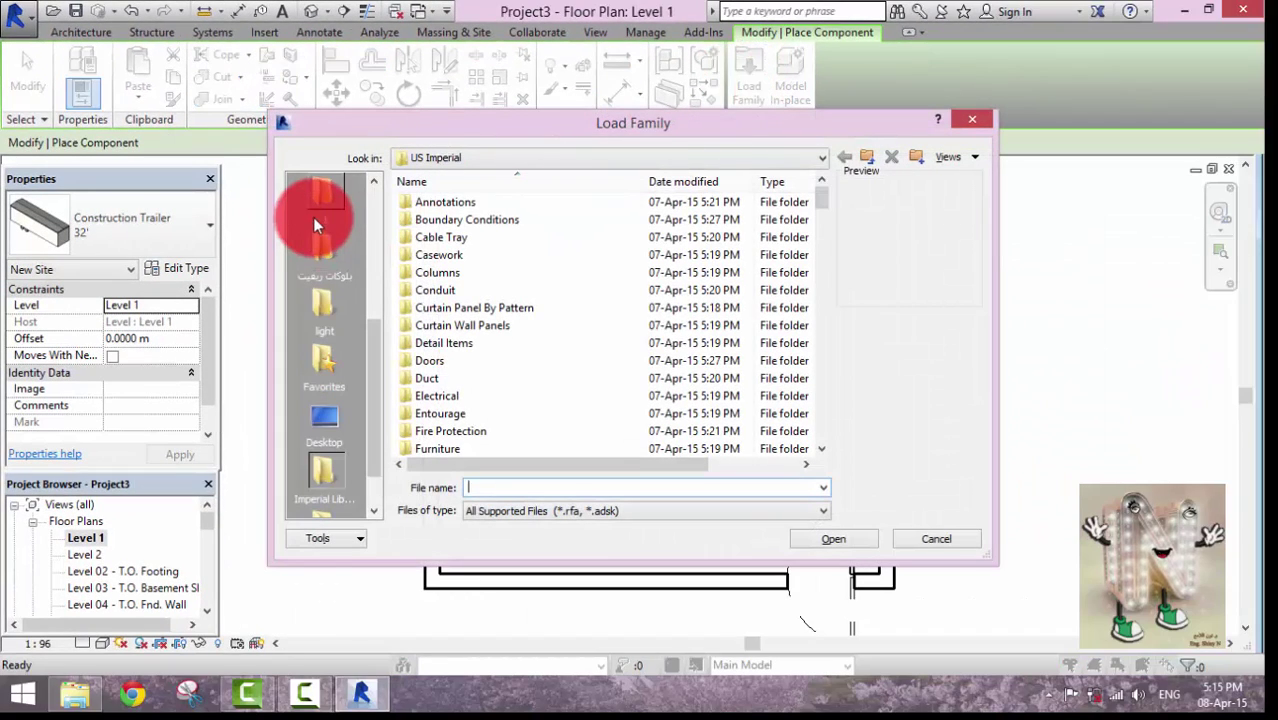
{"action": "left_click", "coordinate": [319, 204]}
{"action": "left_click", "coordinate": [428, 217]}
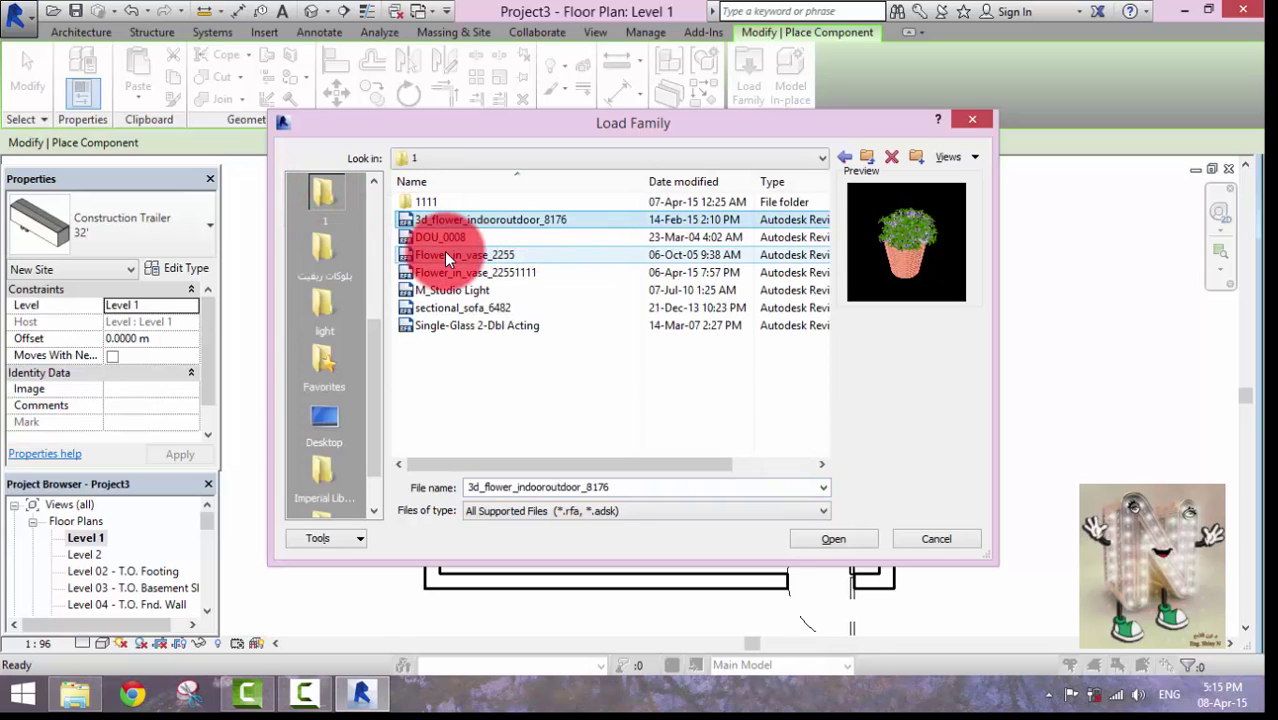
{"action": "left_click", "coordinate": [602, 258], "text": "shift"}
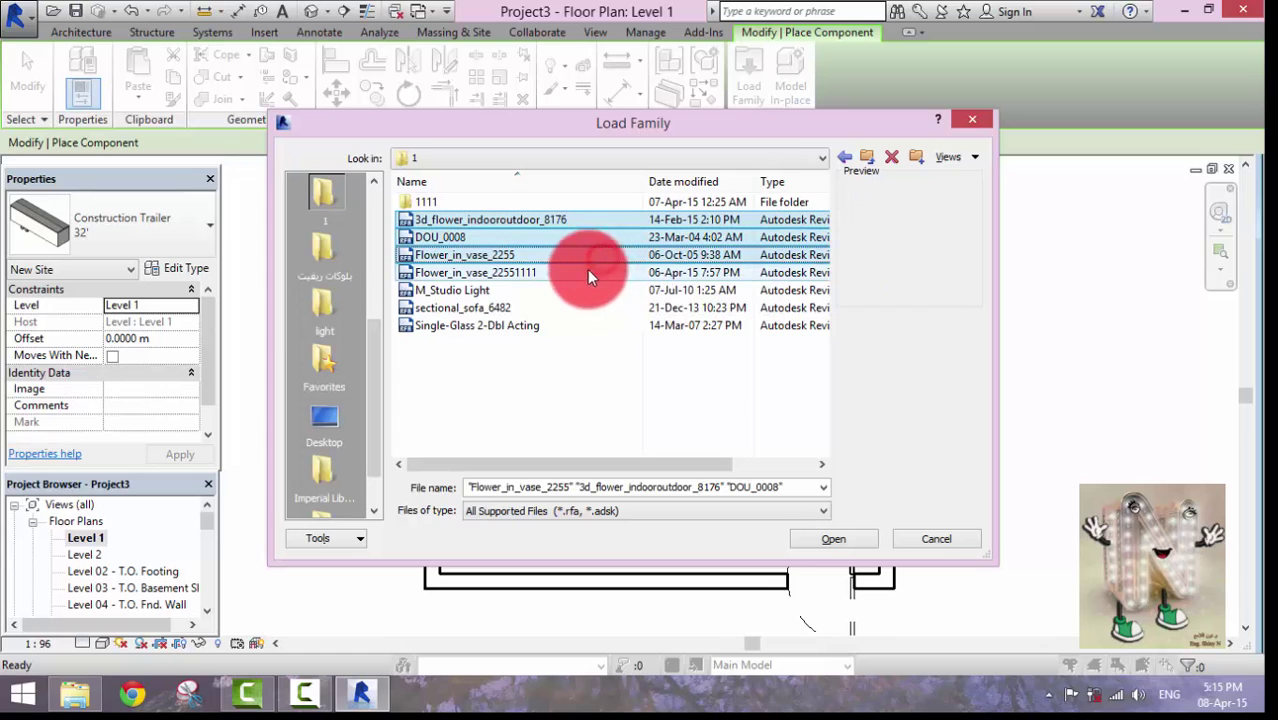
{"action": "left_click", "coordinate": [488, 307], "text": "shift"}
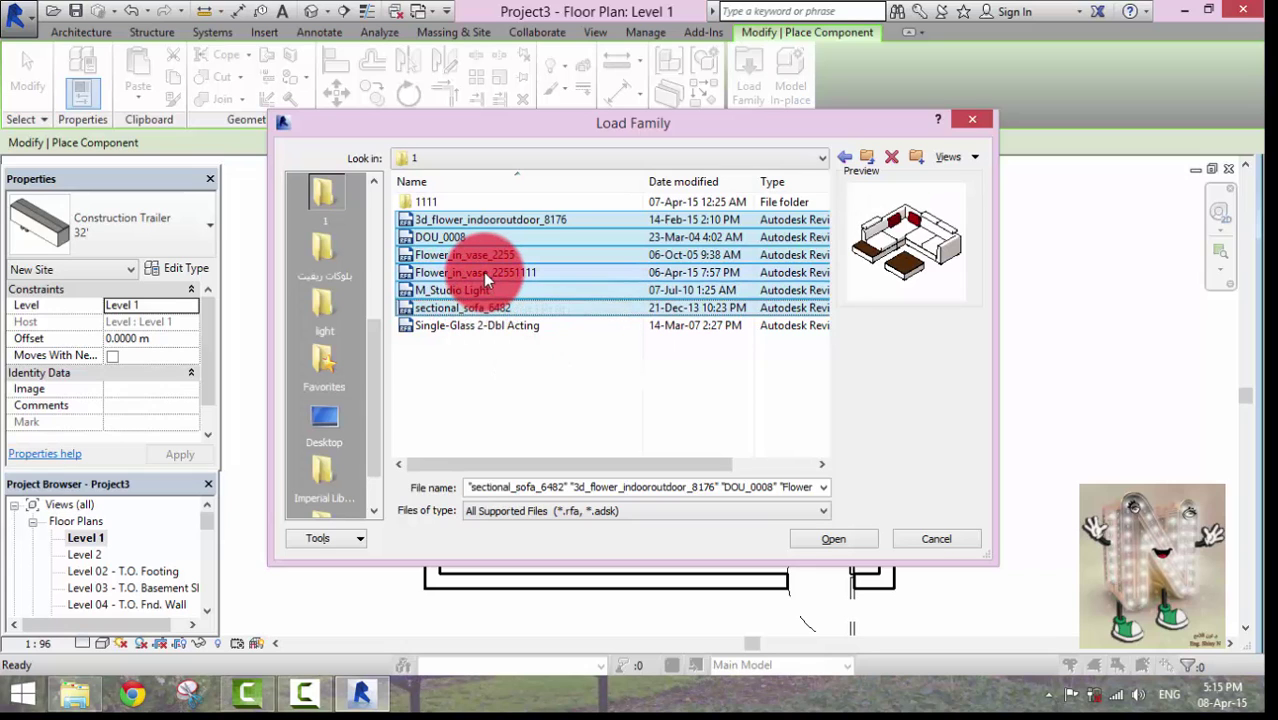
{"action": "left_click", "coordinate": [485, 272], "text": "ctrl"}
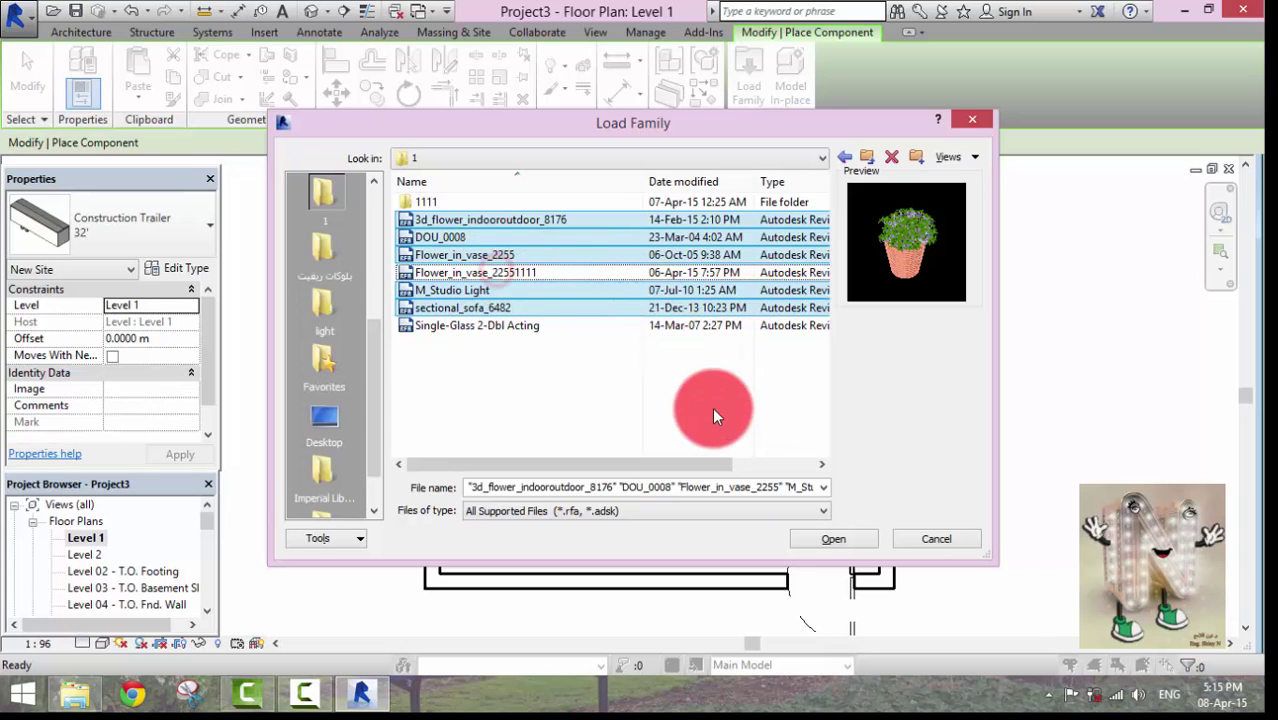
{"action": "left_click", "coordinate": [542, 236], "text": "ctrl"}
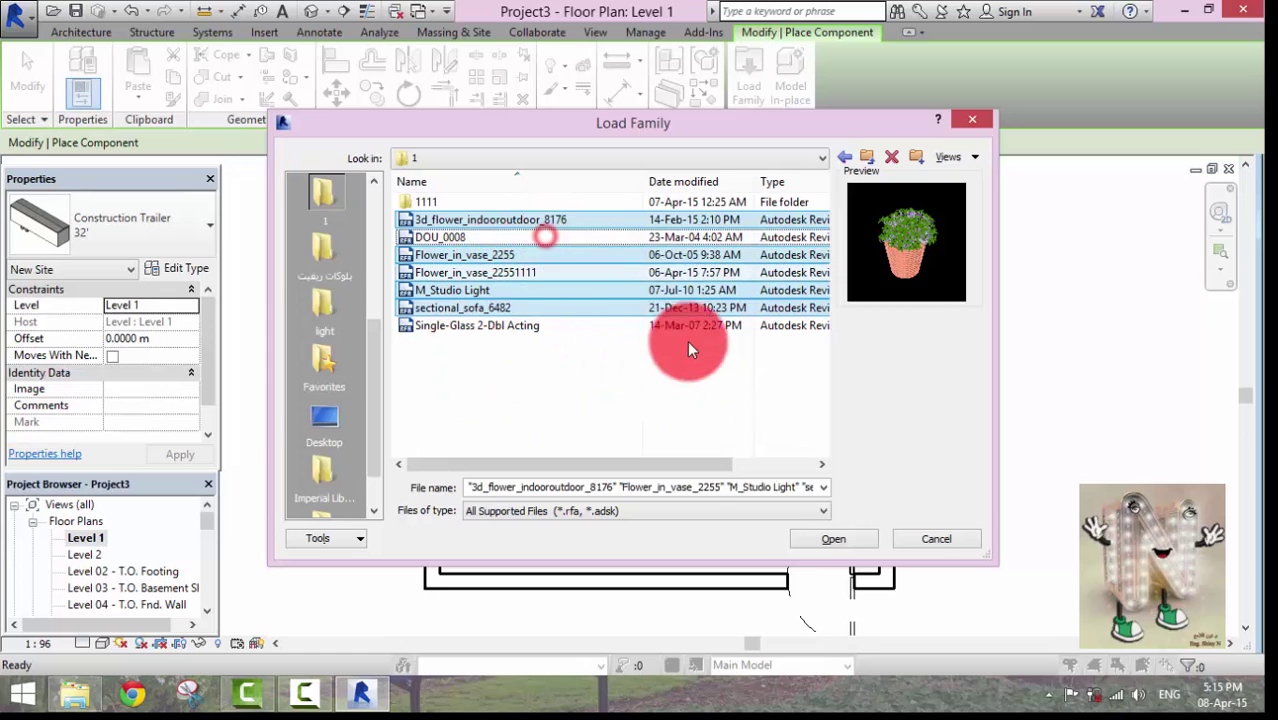
{"action": "left_click", "coordinate": [836, 539]}
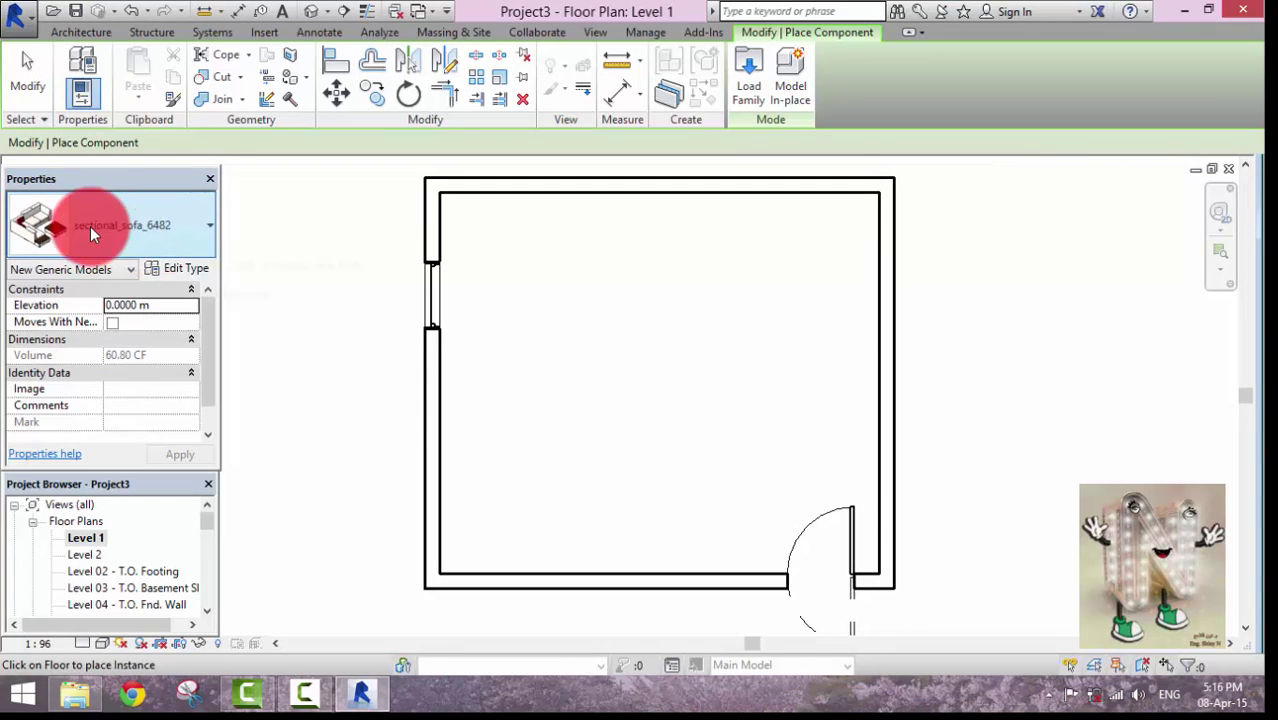
Place a sectional_sofa_6482 on the marble floor in 3D, then go back to the Level 1 plan.
{"action": "left_click", "coordinate": [705, 283]}
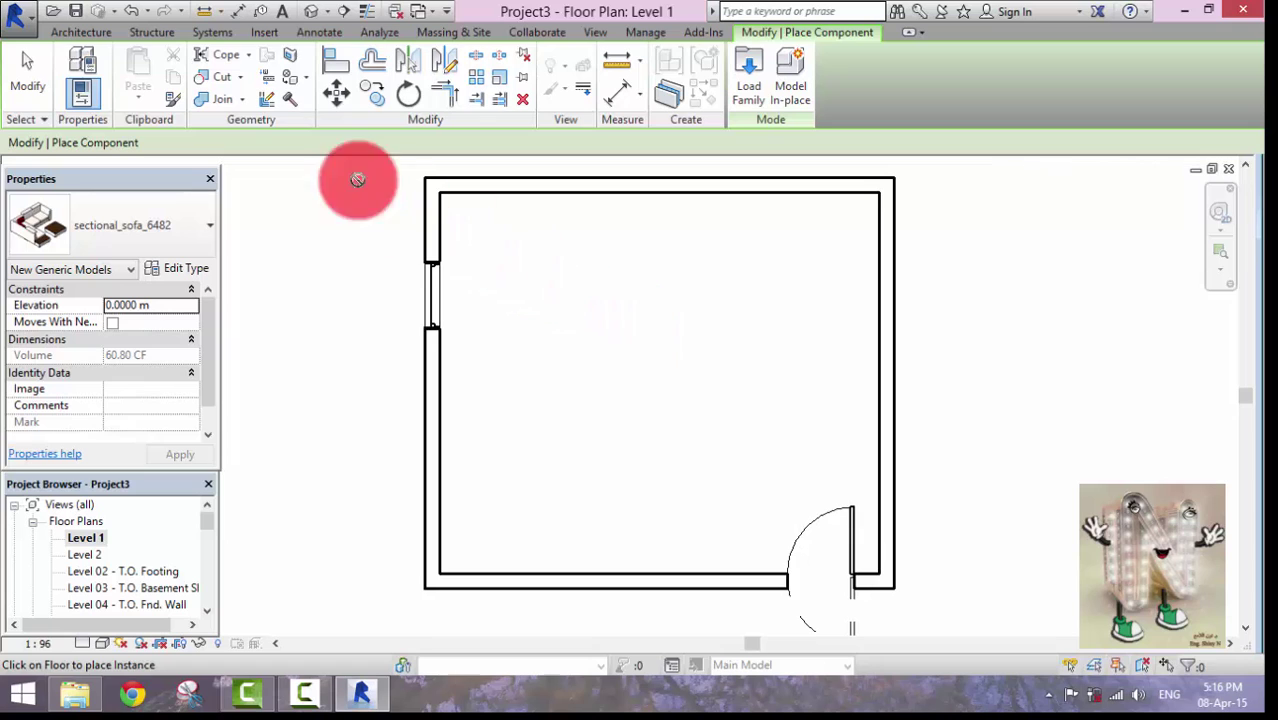
{"action": "left_click", "coordinate": [314, 13]}
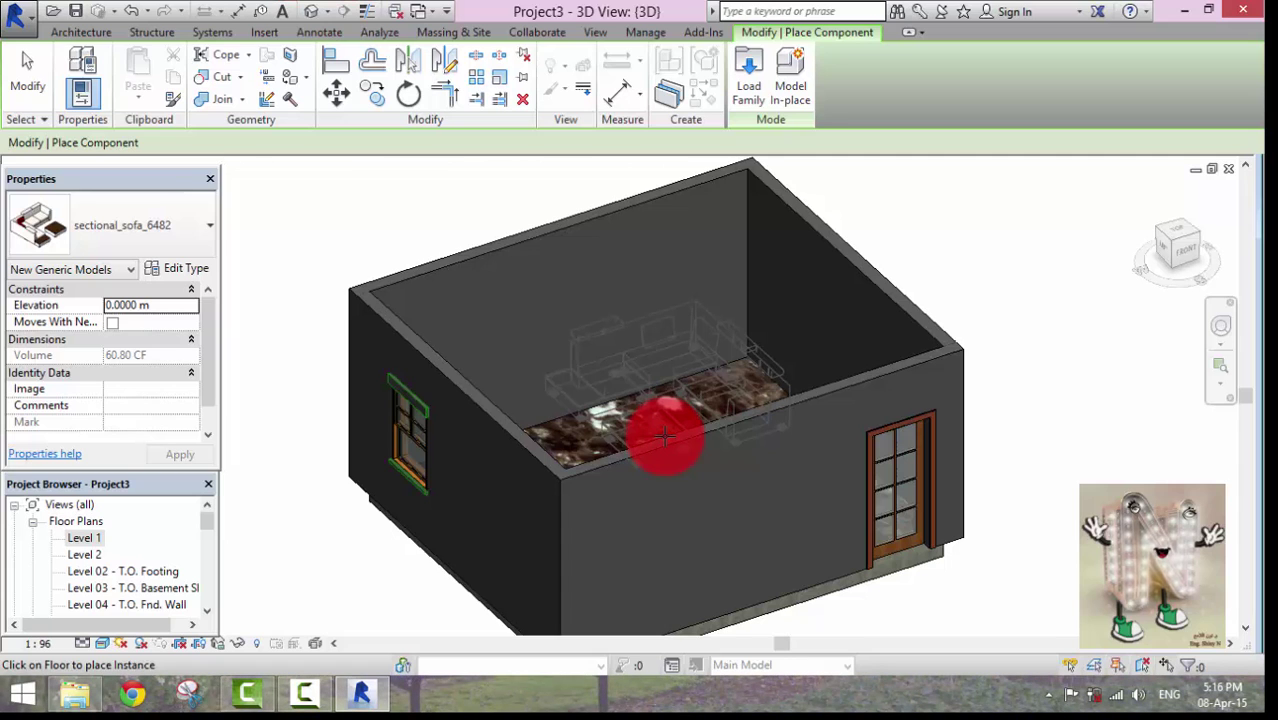
{"action": "left_click", "coordinate": [664, 435]}
{"action": "double_click", "coordinate": [88, 540]}
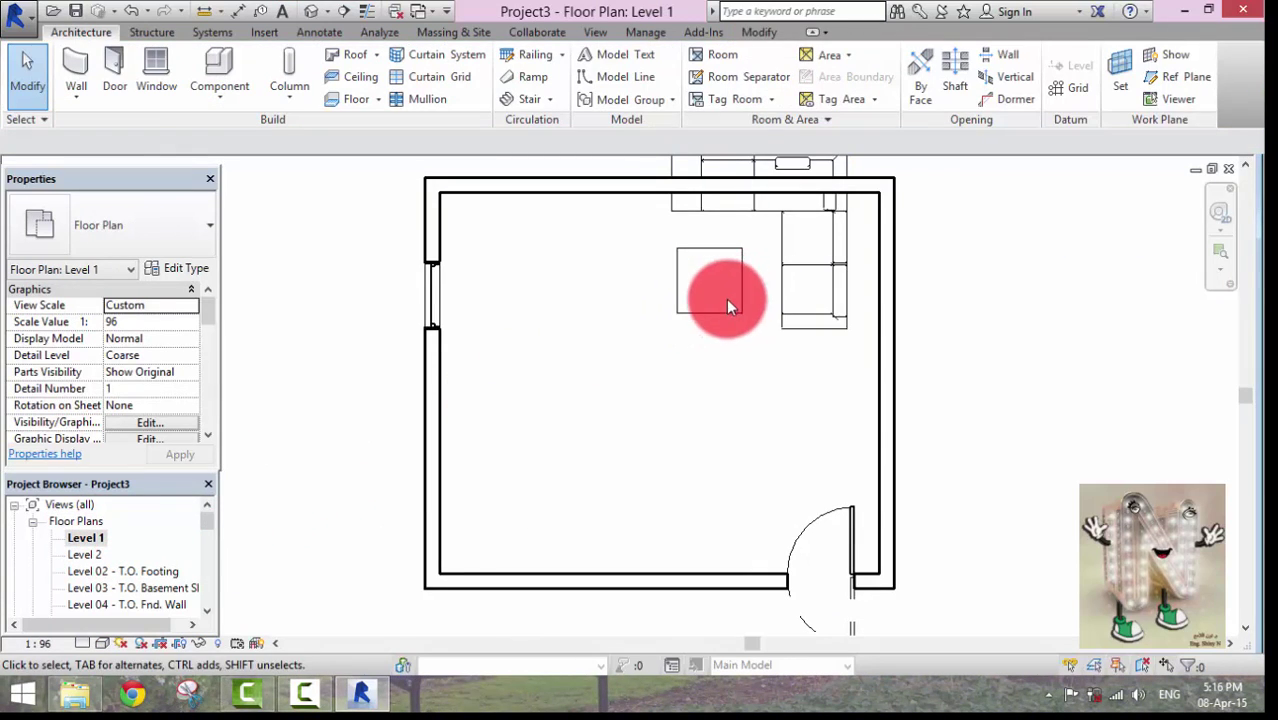
{"action": "left_click", "coordinate": [722, 288]}
Move the sectional sofa down inside the top wall and nudge it right against the right wall.
{"action": "left_click", "coordinate": [717, 311]}
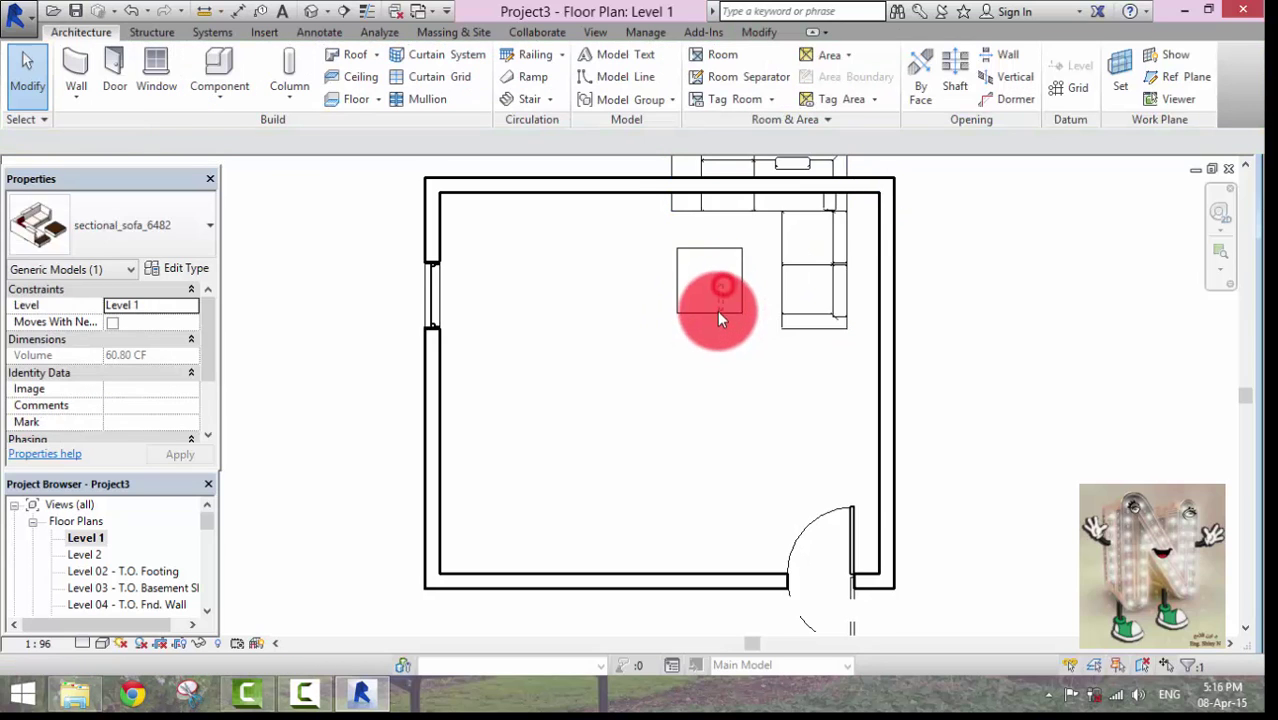
{"action": "left_click", "coordinate": [717, 311]}
{"action": "left_click", "coordinate": [836, 282]}
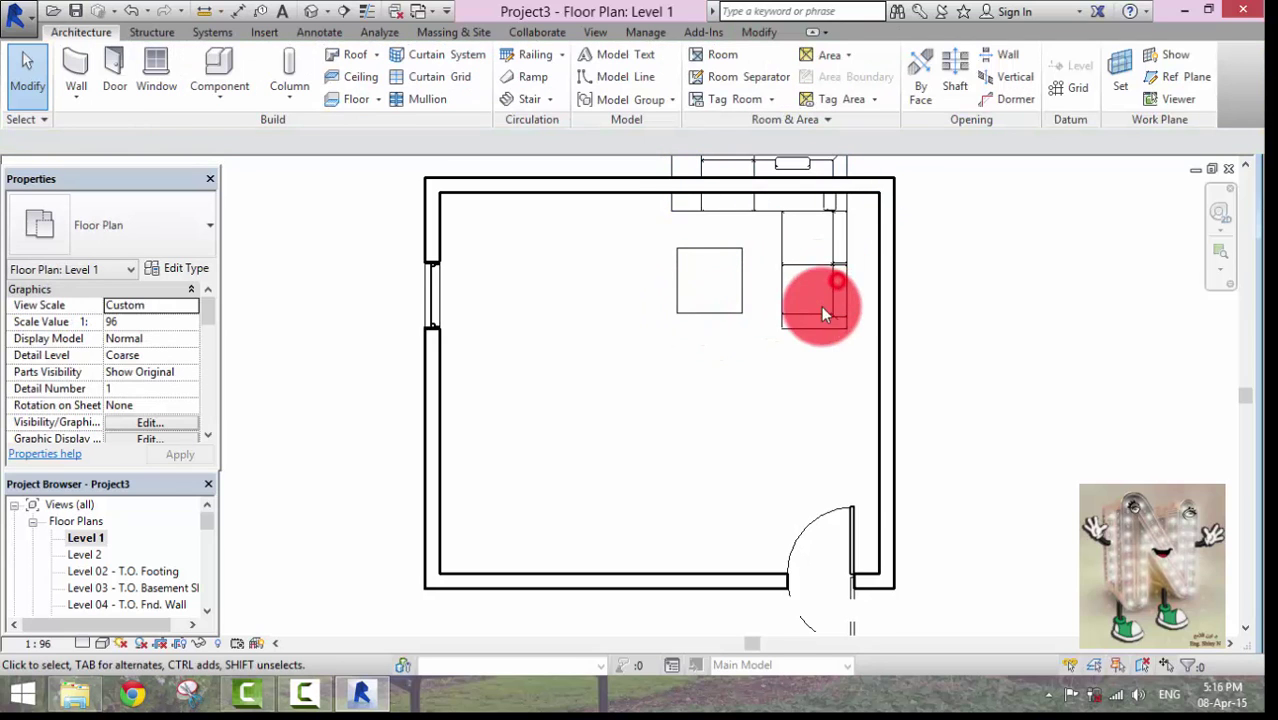
{"action": "middle_click_drag", "start_coordinate": [987, 295], "coordinate": [1004, 342]}
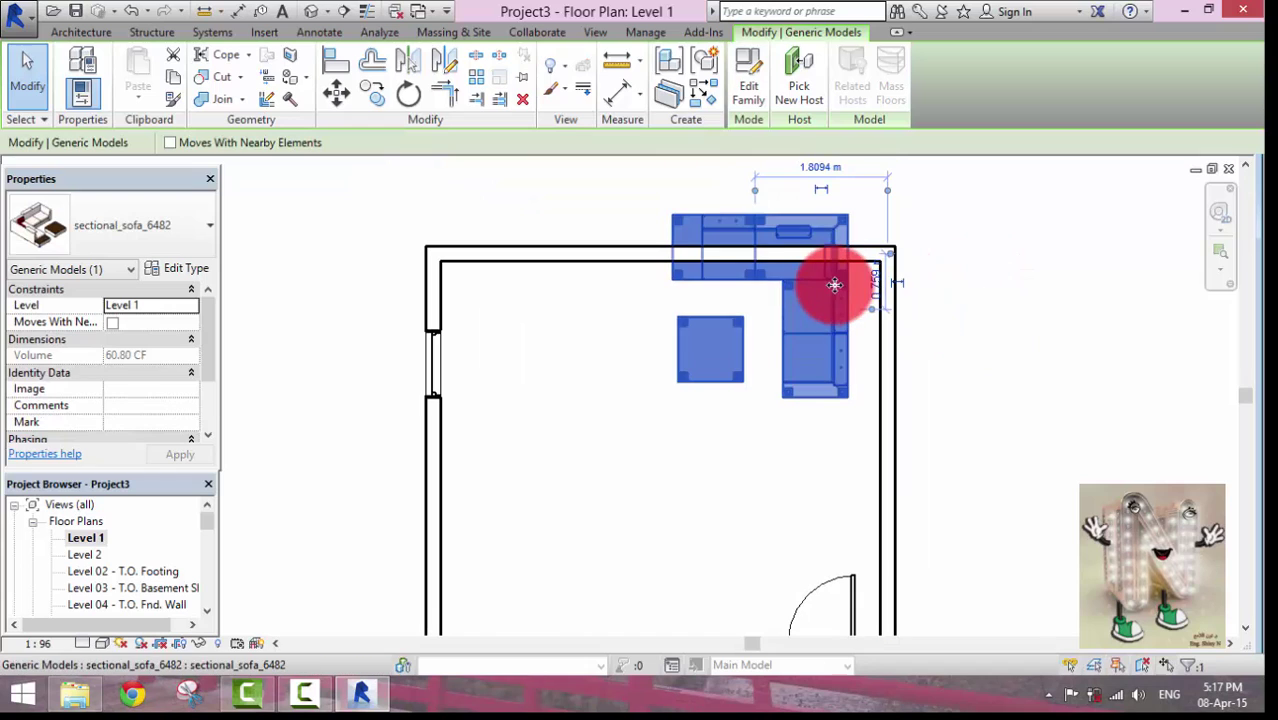
{"action": "left_click_drag", "start_coordinate": [838, 285], "coordinate": [845, 356]}
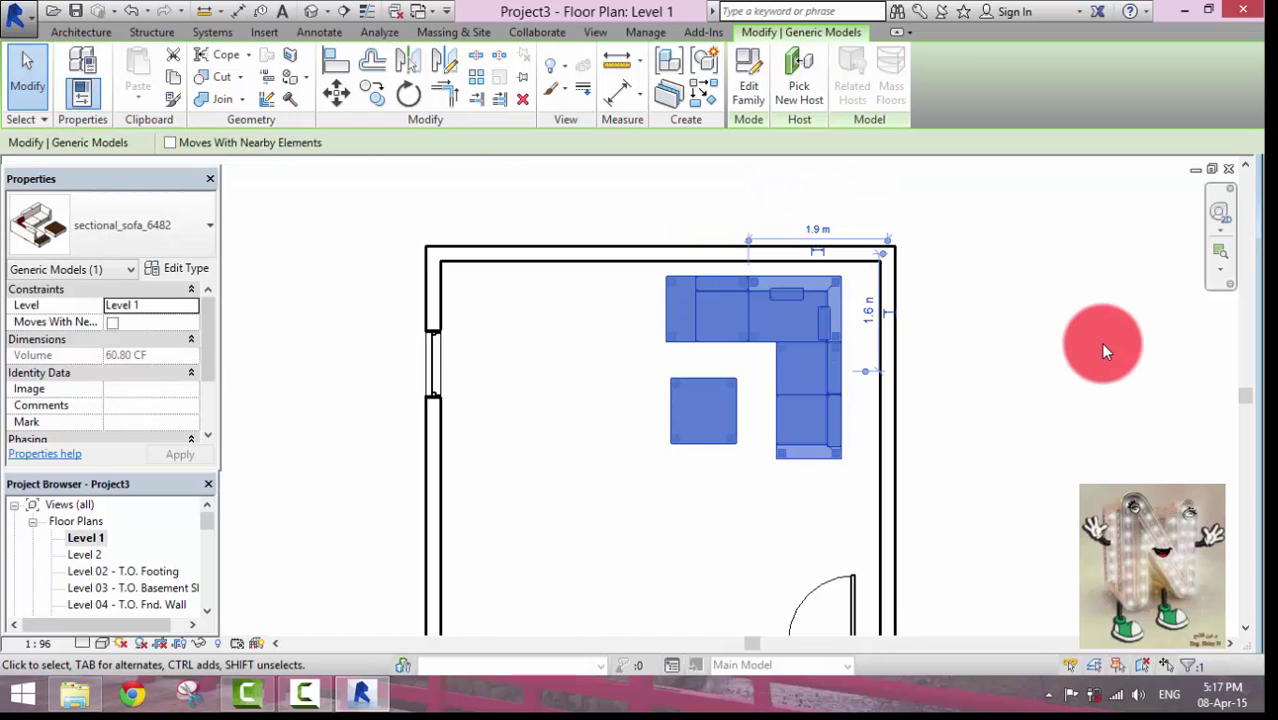
{"action": "key", "text": "Right"}
{"action": "key", "text": "Right"}
{"action": "key", "text": "Right"}
{"action": "key", "text": "Right"}
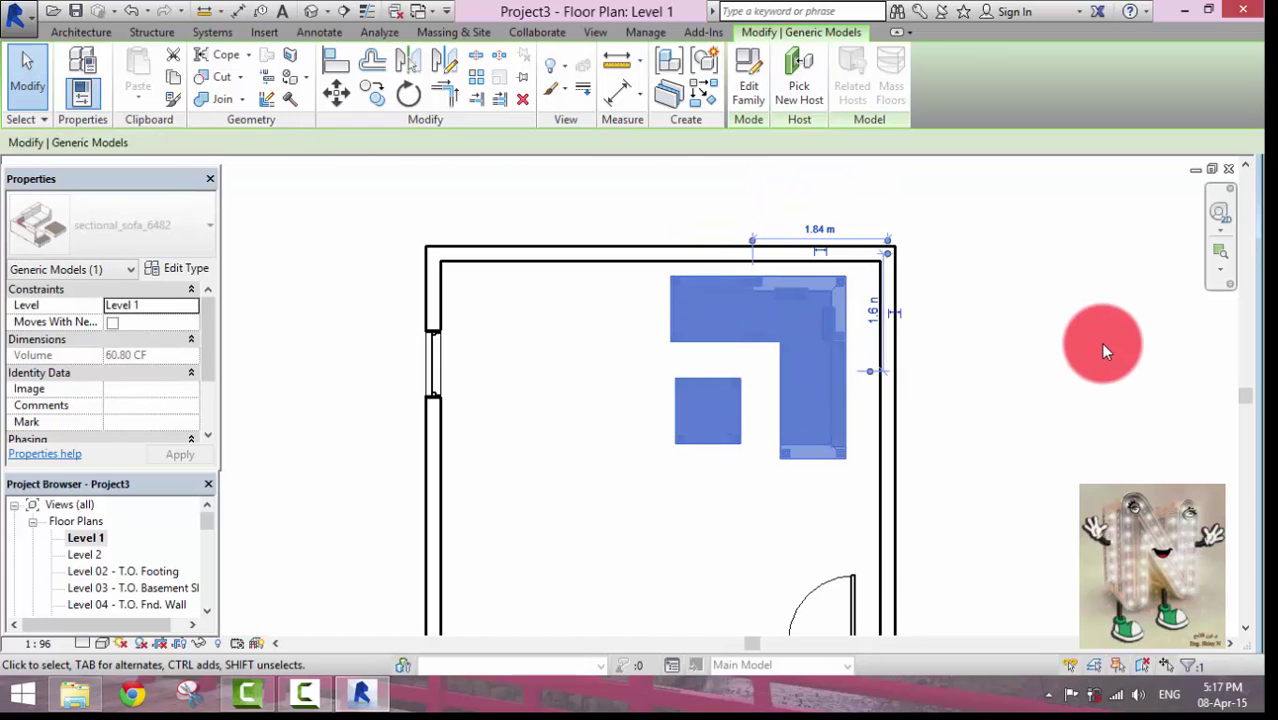
{"action": "key", "text": "Right"}
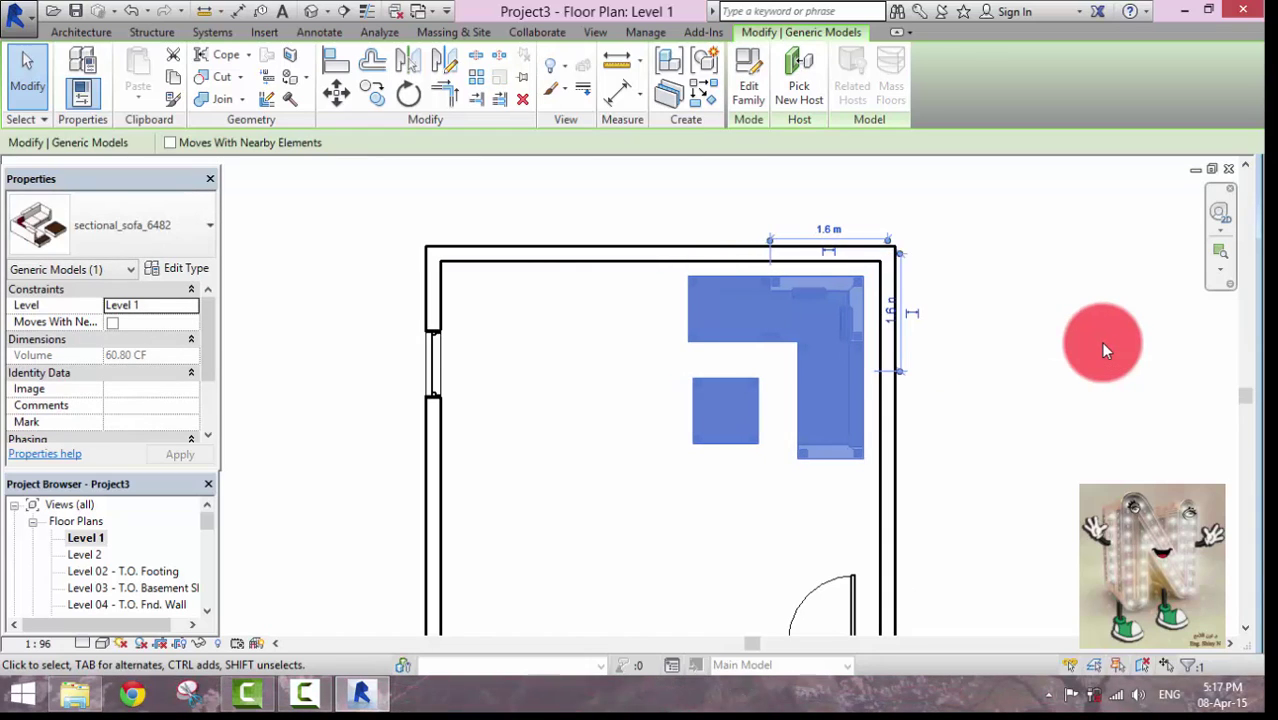
Place a 3d_flower_indooroutdoor_8176 plant in the room's top-left corner.
{"action": "left_click", "coordinate": [1017, 316]}
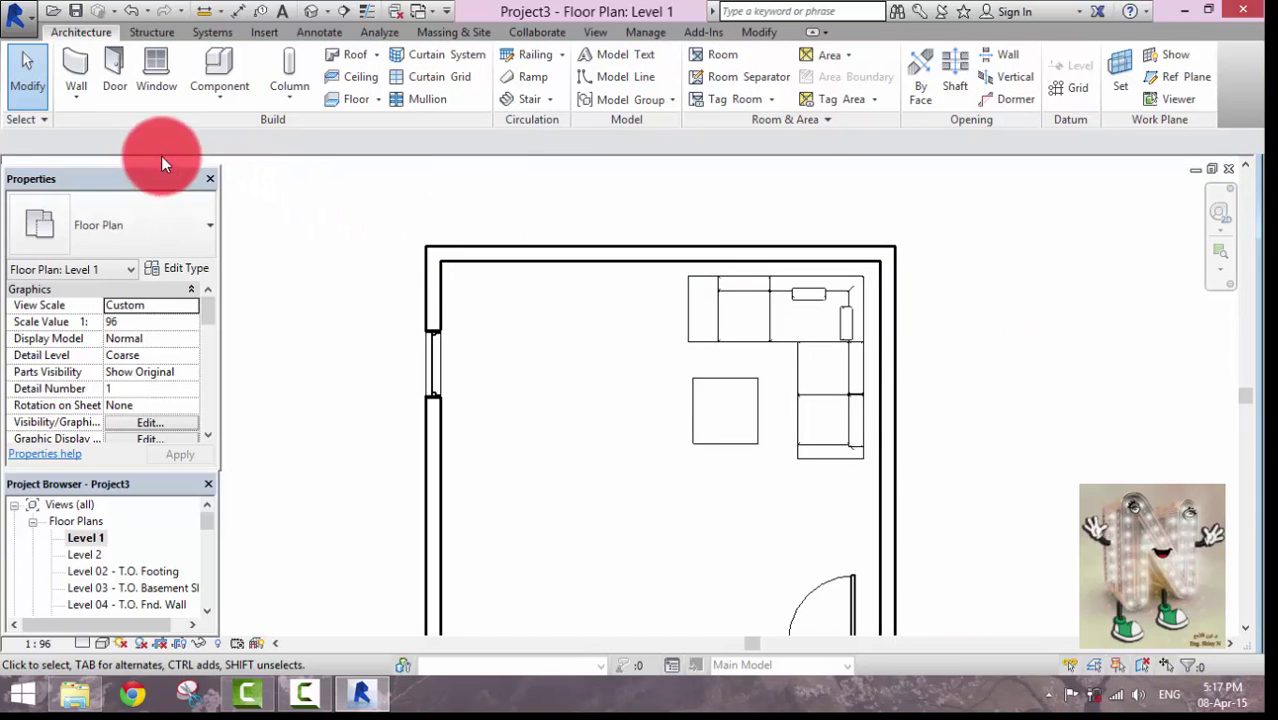
{"action": "left_click", "coordinate": [209, 71]}
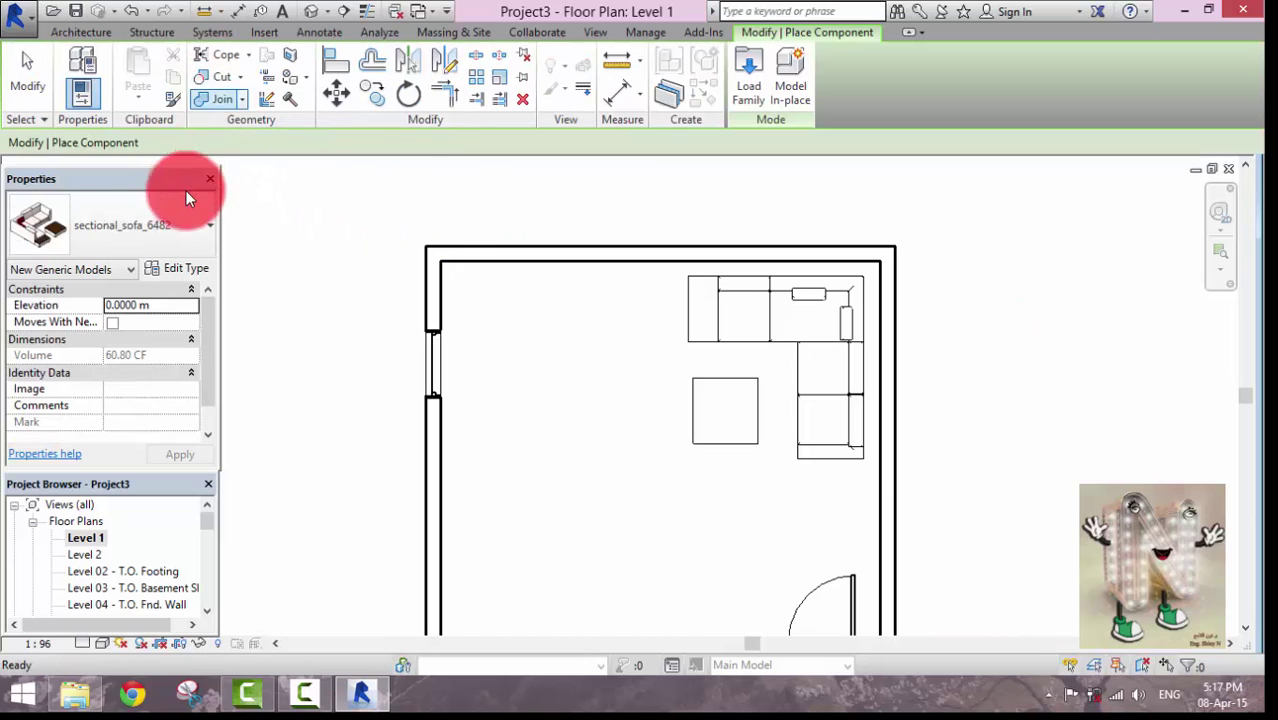
{"action": "left_click", "coordinate": [195, 222]}
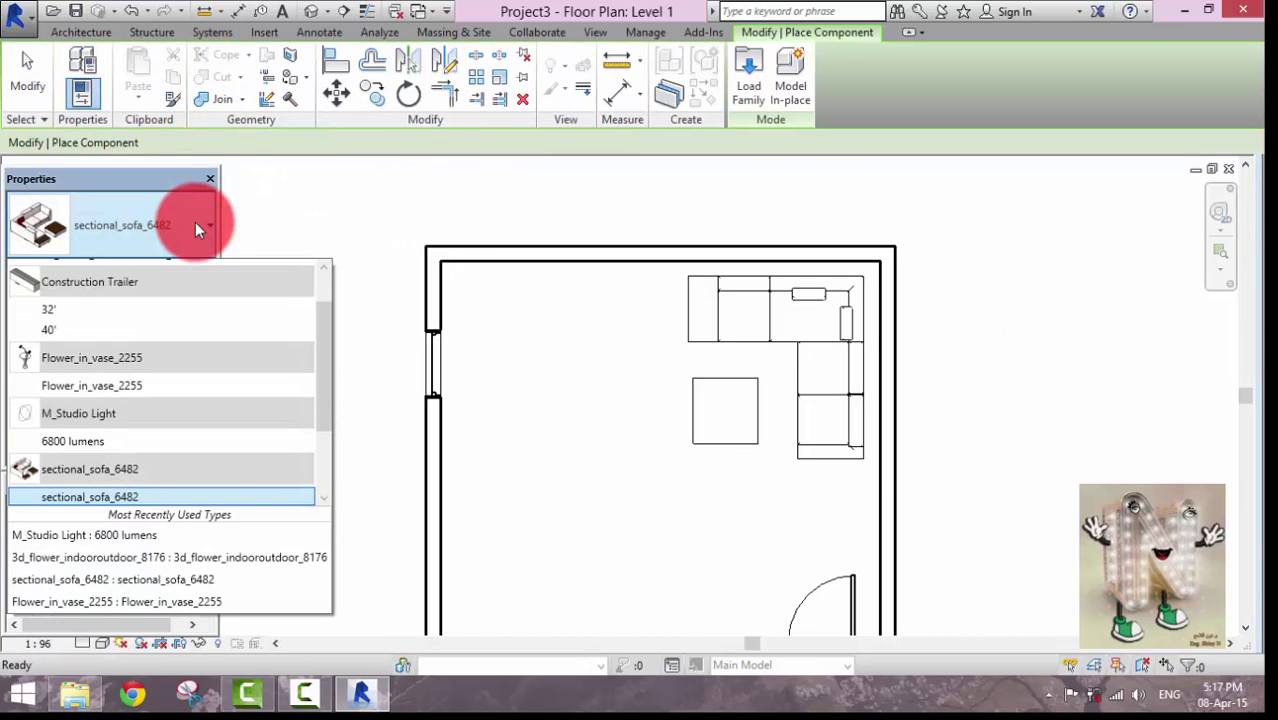
{"action": "scroll", "coordinate": [287, 343], "scroll_direction": "up", "scroll_amount": 1}
{"action": "left_click_drag", "start_coordinate": [326, 372], "coordinate": [321, 328]}
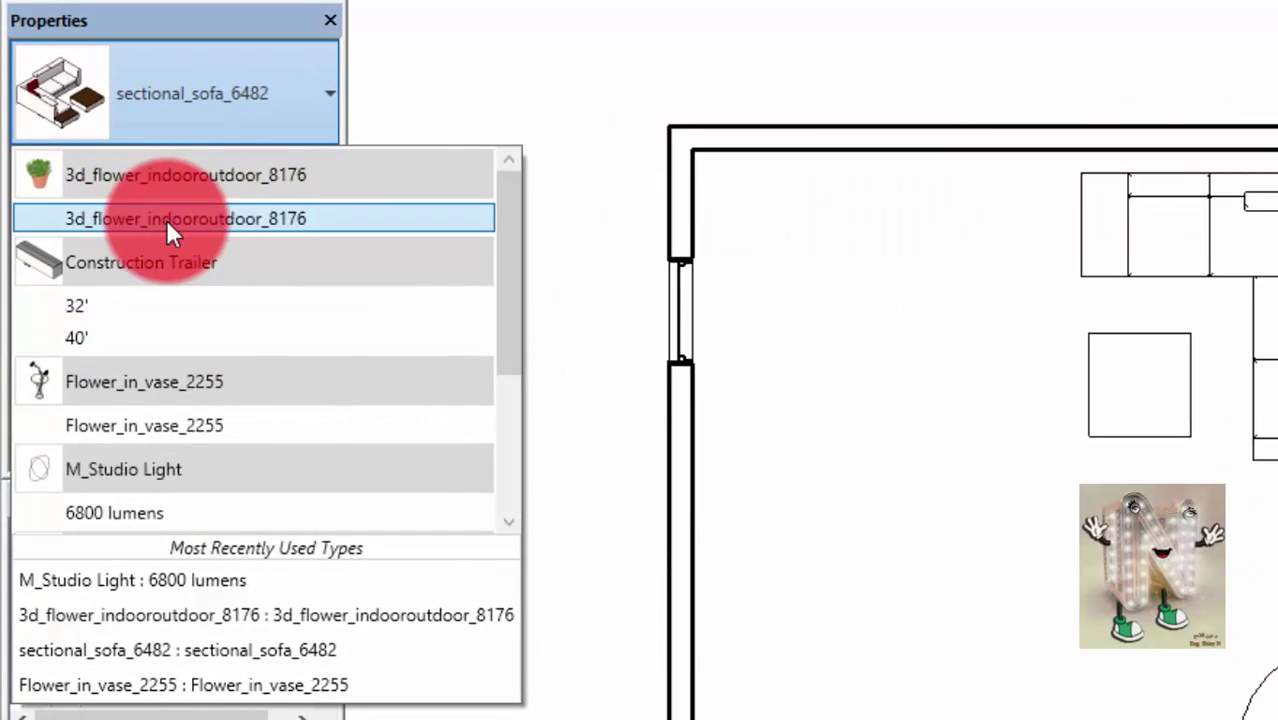
{"action": "left_click", "coordinate": [93, 219]}
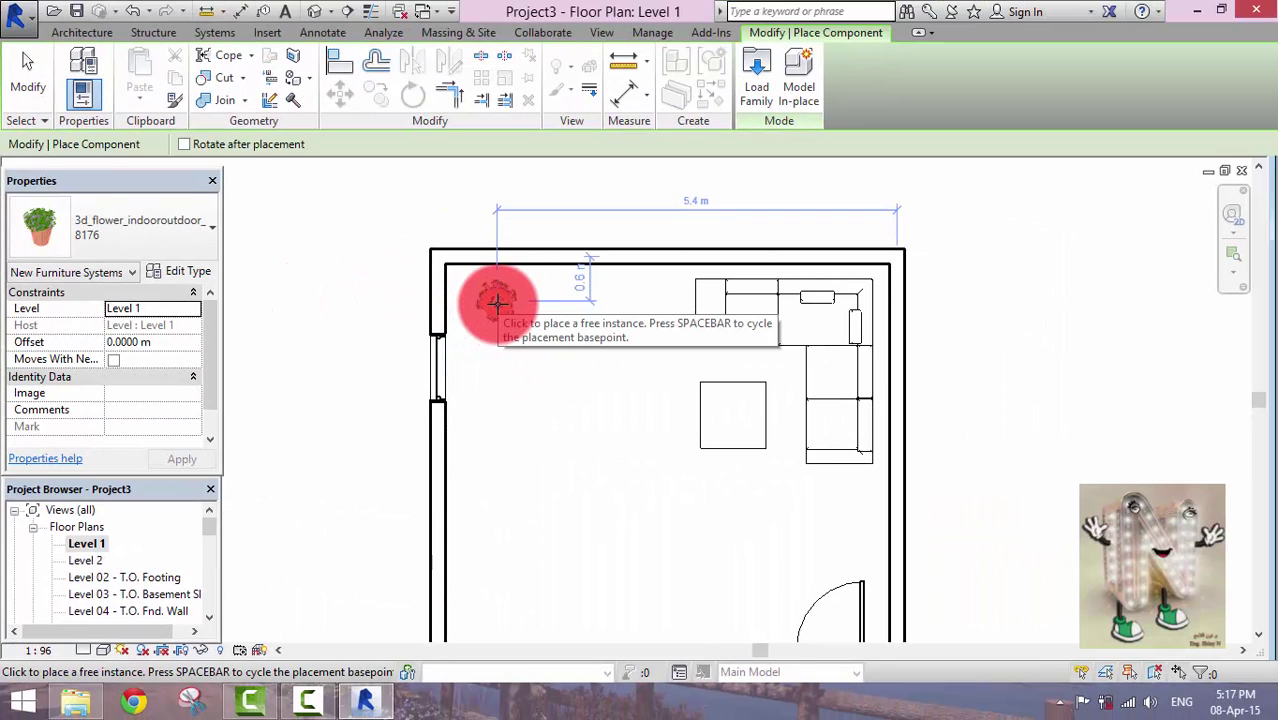
{"action": "left_click", "coordinate": [497, 303]}
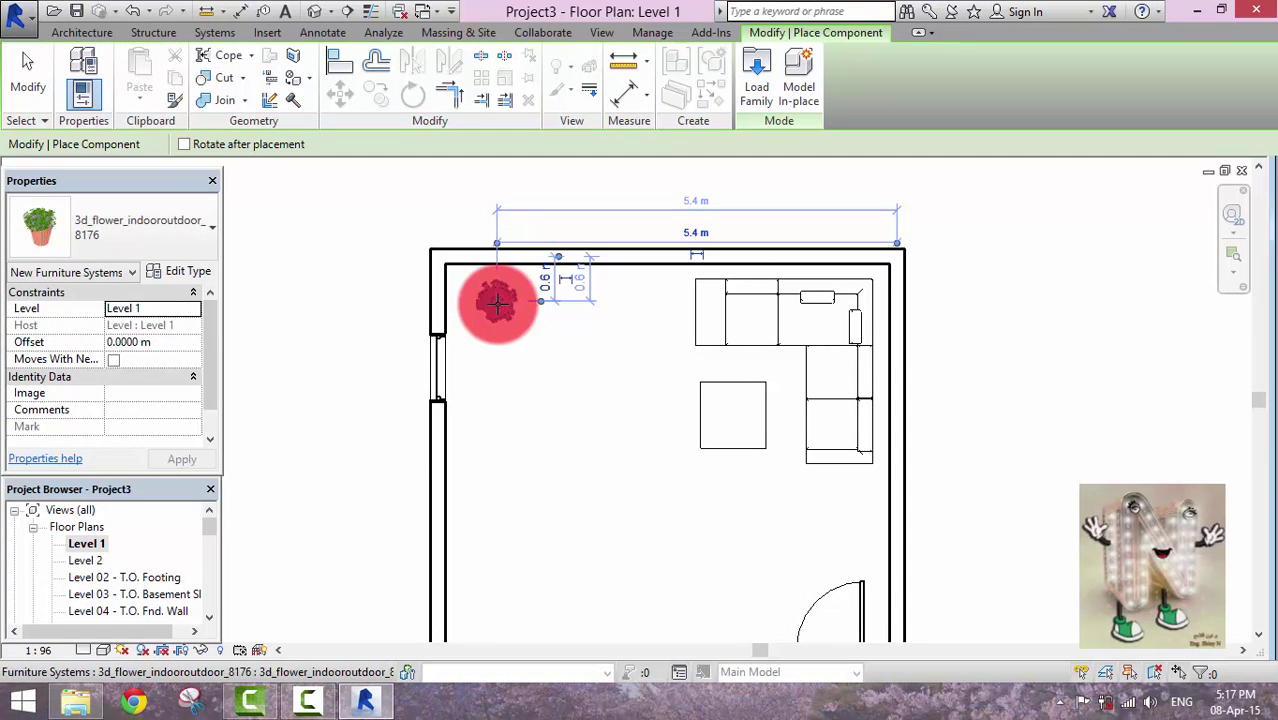
Place a Flower_in_vase_2255 on the small table beside the sofa.
{"action": "left_click", "coordinate": [201, 251]}
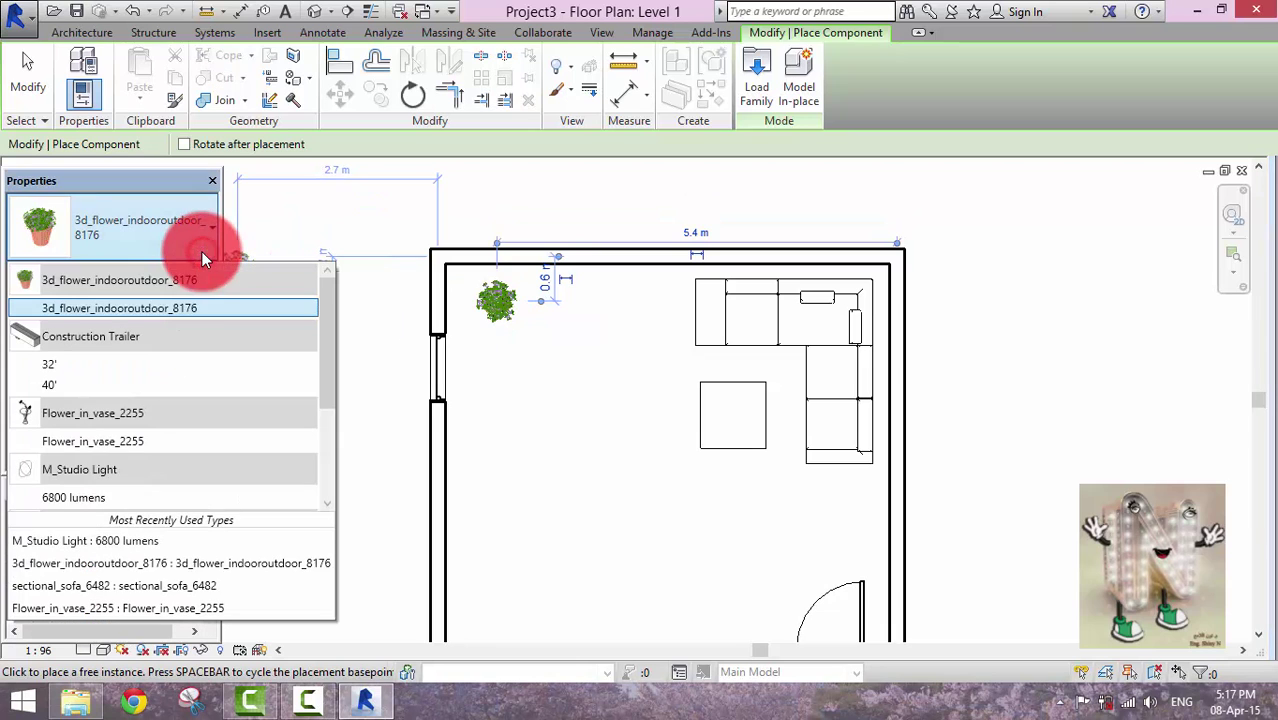
{"action": "left_click", "coordinate": [181, 441]}
{"action": "key", "text": "Escape"}
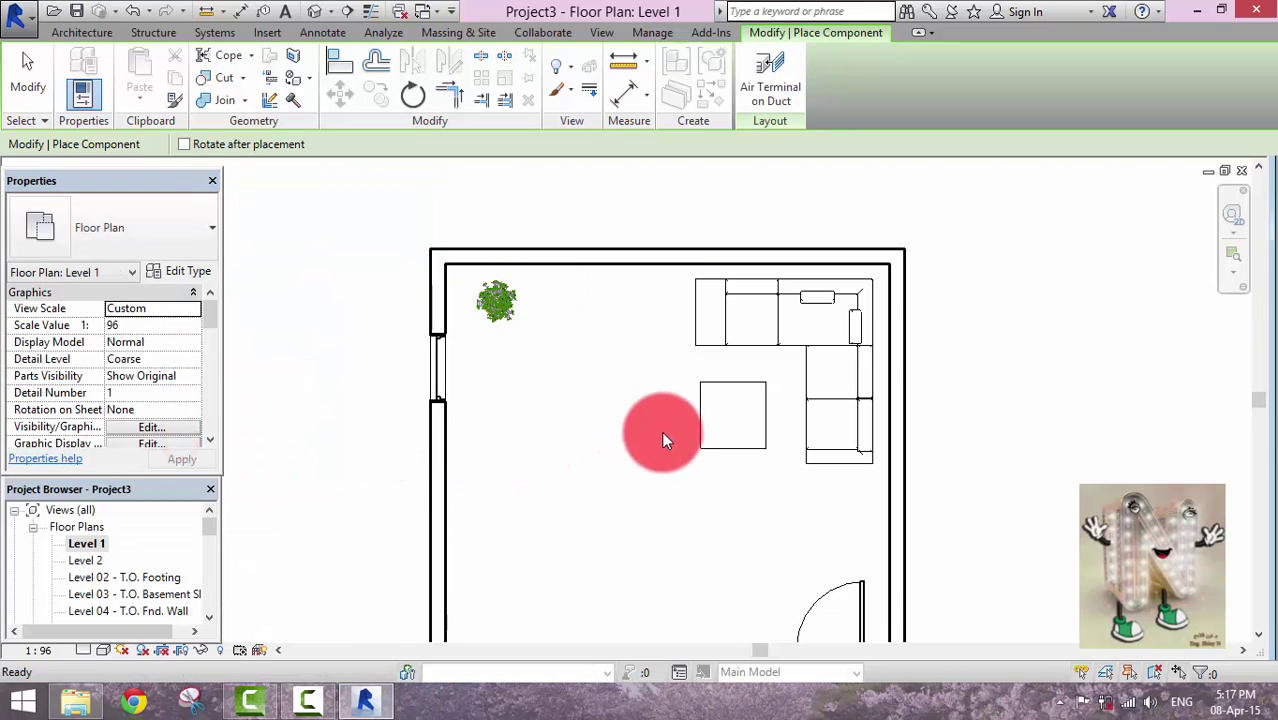
{"action": "key", "text": "Return"}
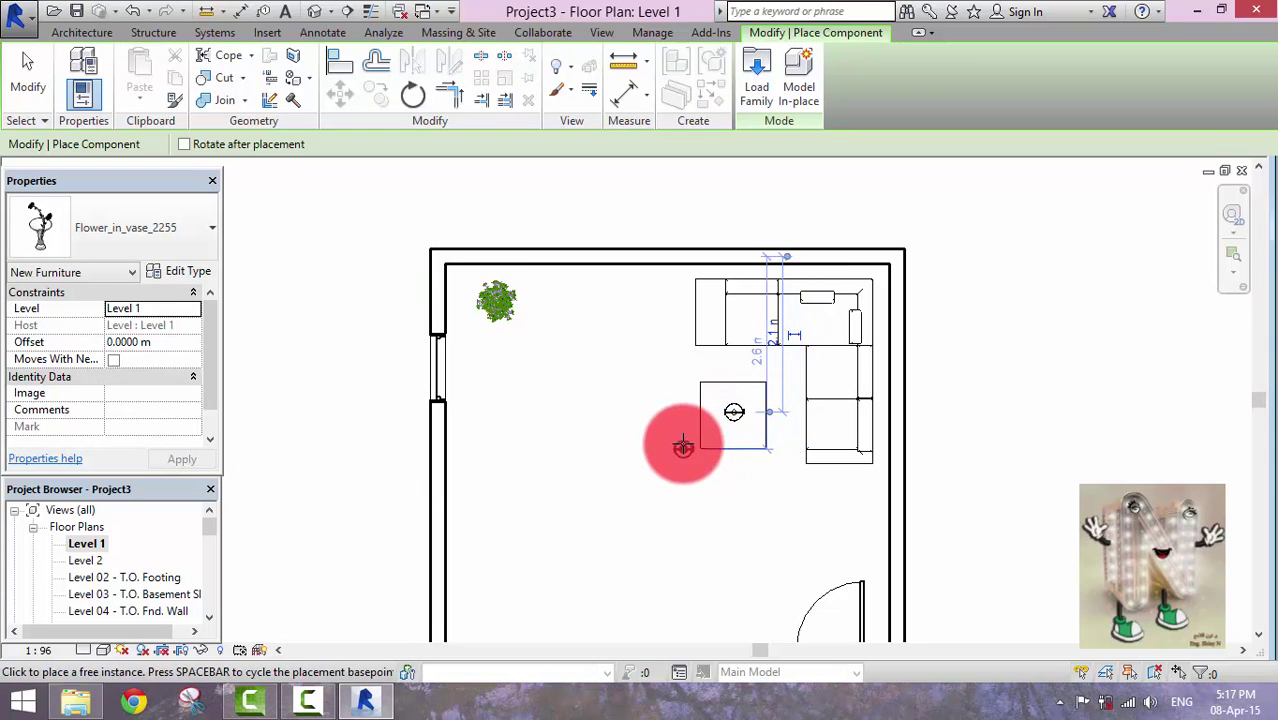
{"action": "left_click", "coordinate": [737, 412]}
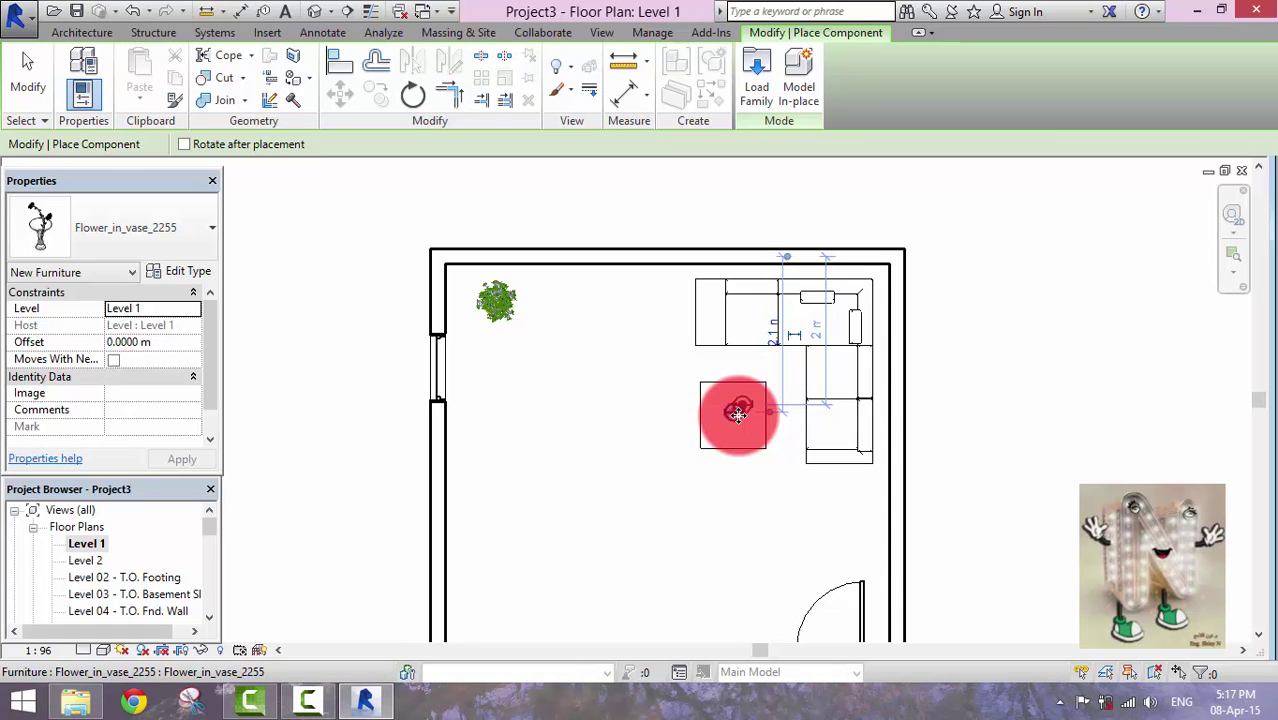
Draw a section across the room, open Section 1 and set it to the Realistic visual style.
{"action": "left_click", "coordinate": [347, 14]}
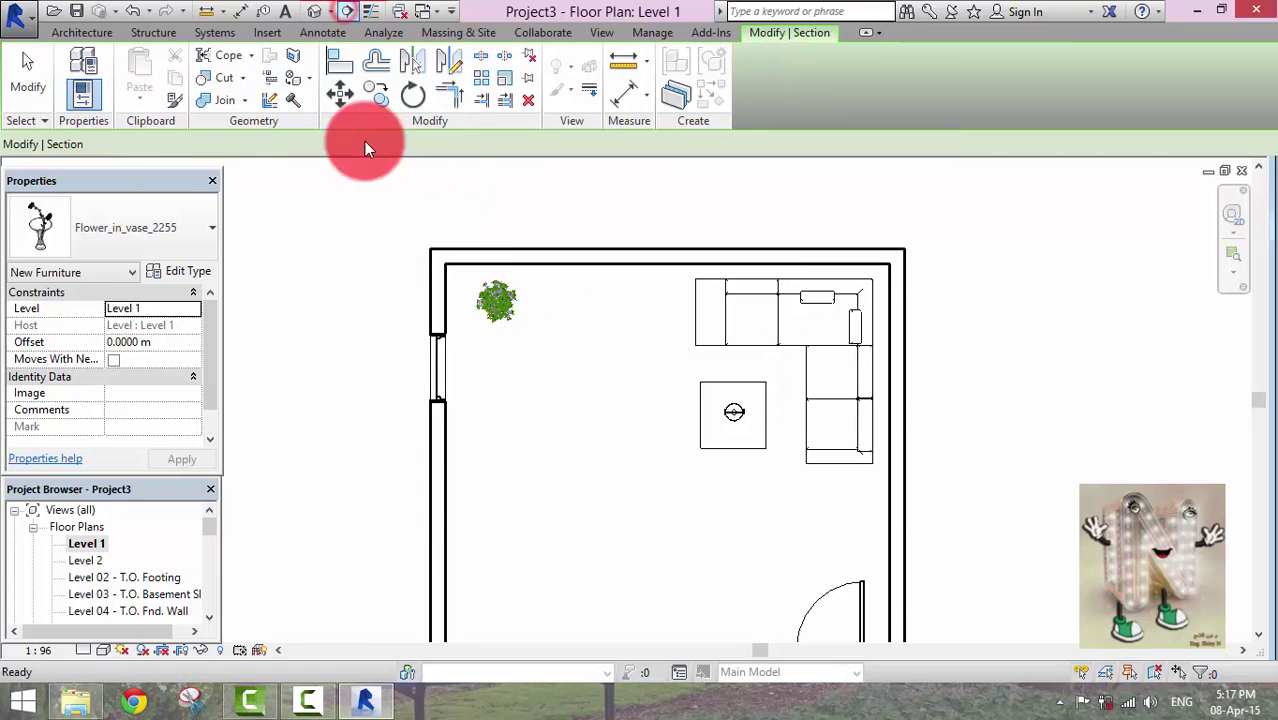
{"action": "left_click", "coordinate": [421, 521]}
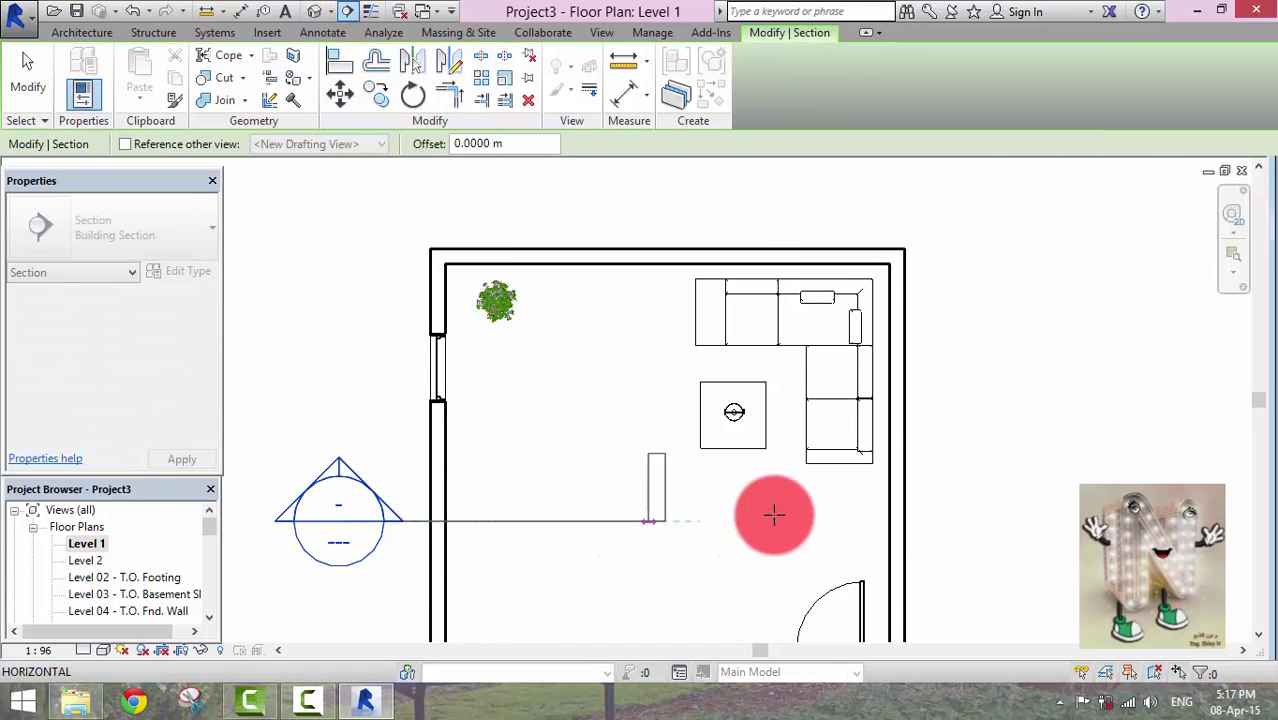
{"action": "left_click", "coordinate": [1030, 512]}
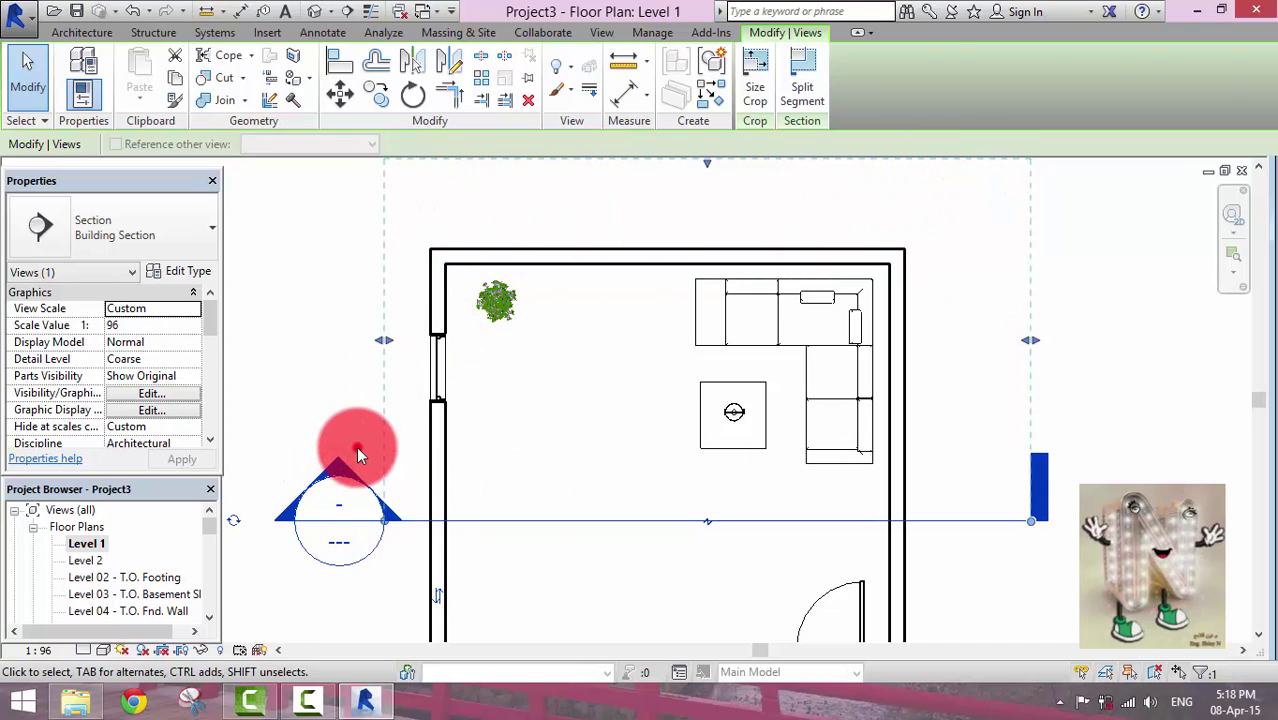
{"action": "double_click", "coordinate": [336, 466]}
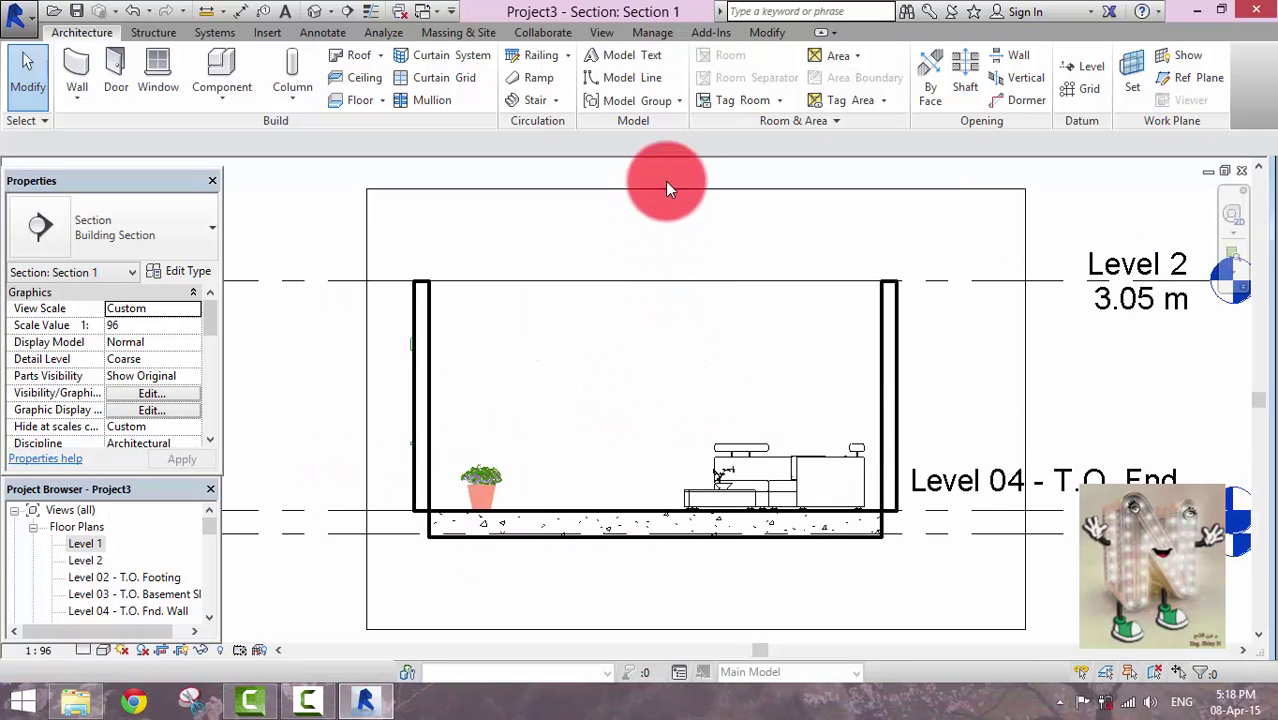
{"action": "scroll", "coordinate": [729, 494], "scroll_direction": "up", "scroll_amount": 2}
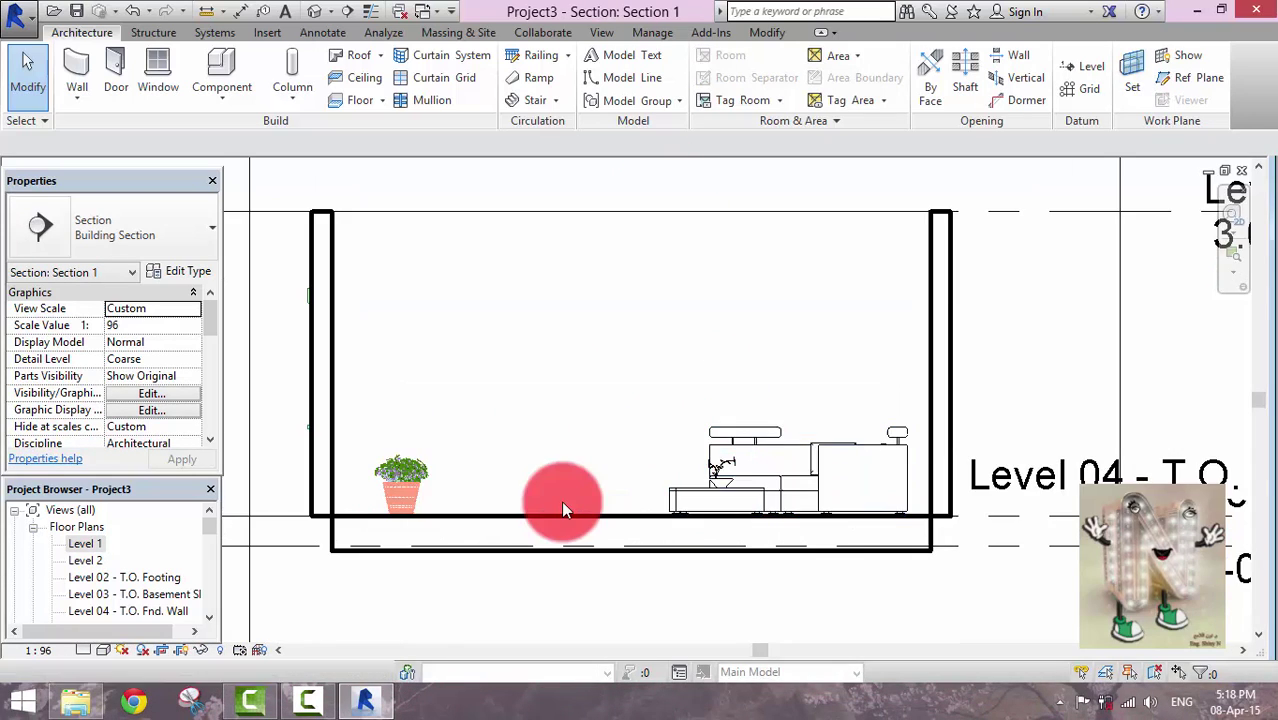
{"action": "left_click", "coordinate": [101, 650]}
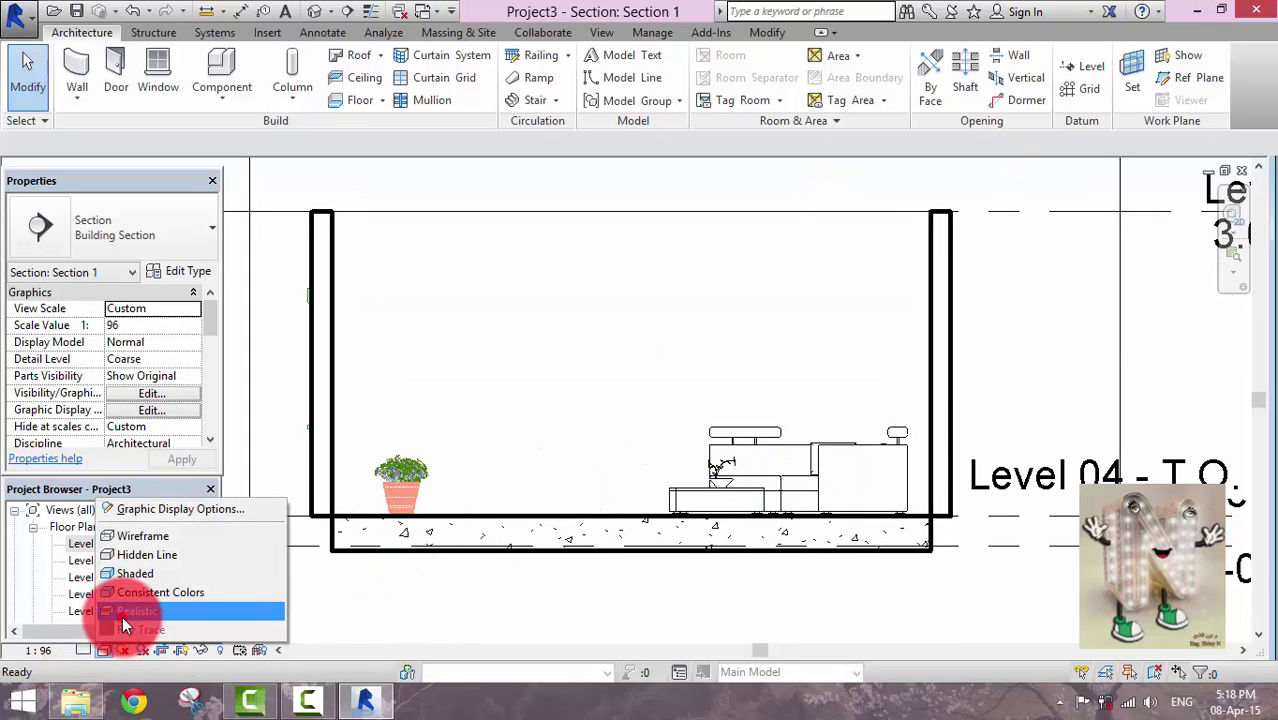
{"action": "left_click", "coordinate": [122, 612]}
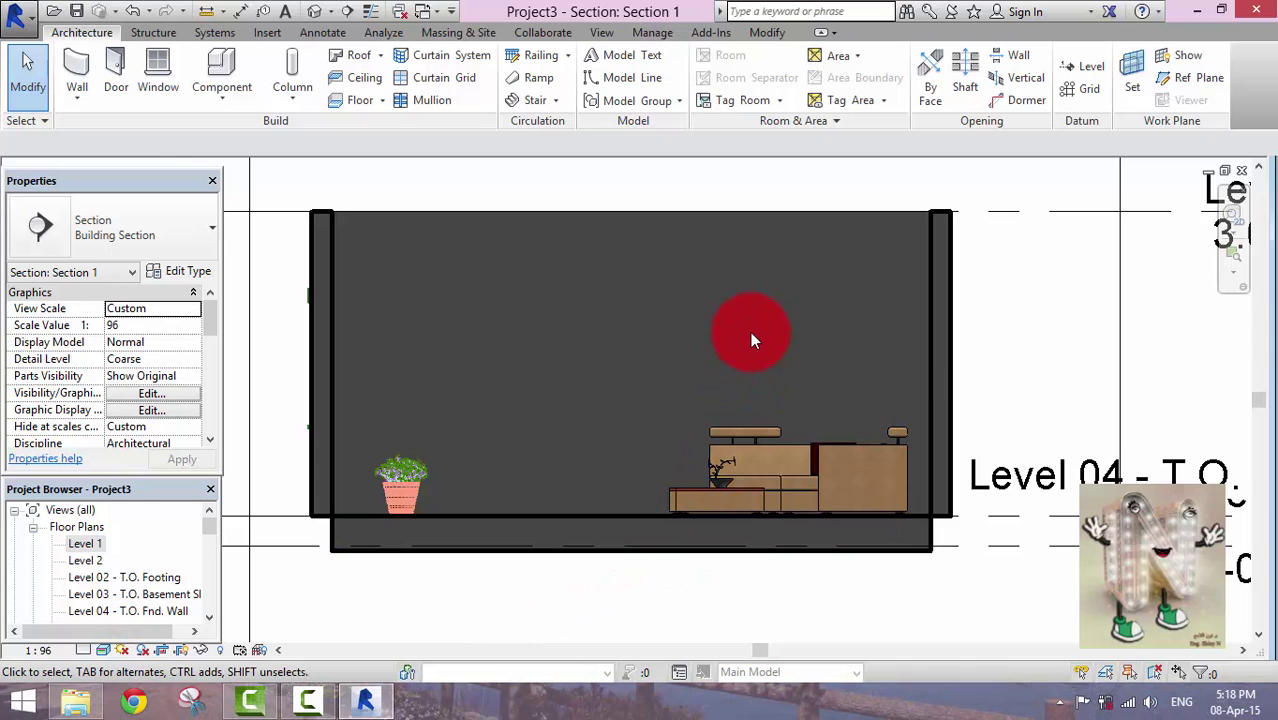
Lift the flower vase onto the small table at a 0.2055 m offset.
{"action": "scroll", "coordinate": [750, 331], "scroll_direction": "up", "scroll_amount": 1}
{"action": "scroll", "coordinate": [714, 503], "scroll_direction": "up", "scroll_amount": 2}
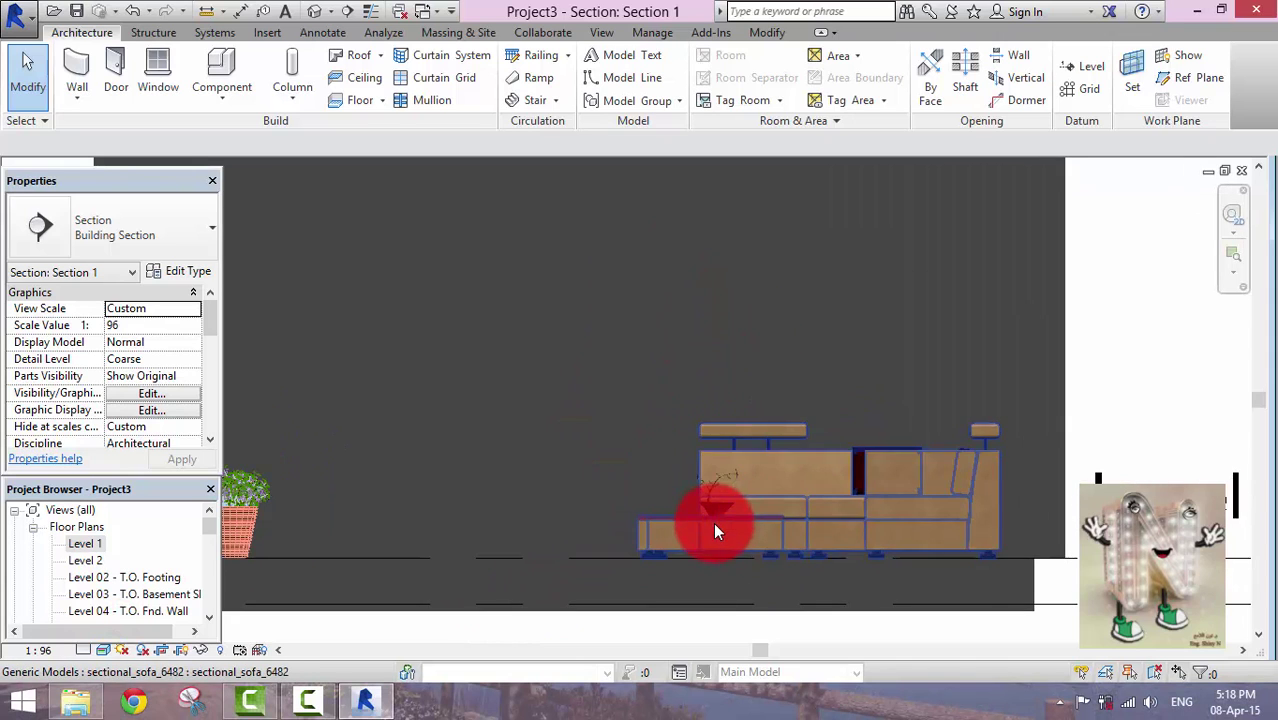
{"action": "scroll", "coordinate": [713, 522], "scroll_direction": "up", "scroll_amount": 2}
{"action": "left_click", "coordinate": [719, 502]}
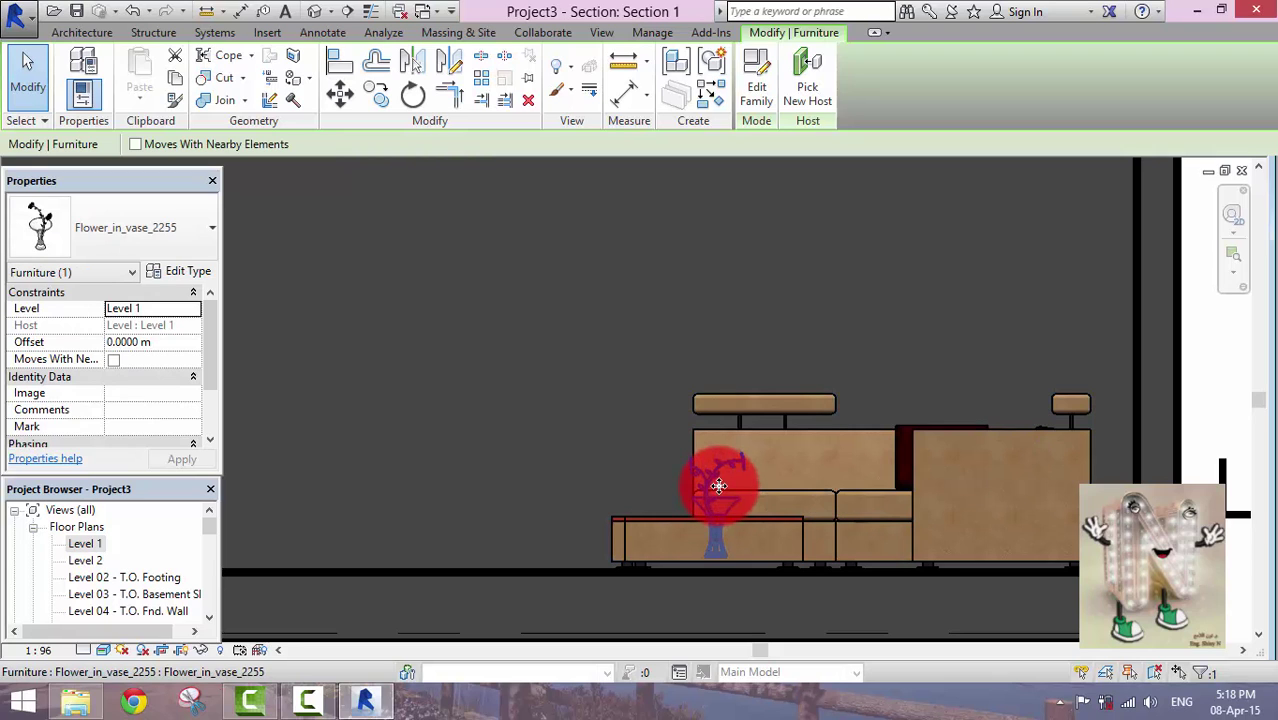
{"action": "left_click_drag", "start_coordinate": [719, 483], "coordinate": [770, 485]}
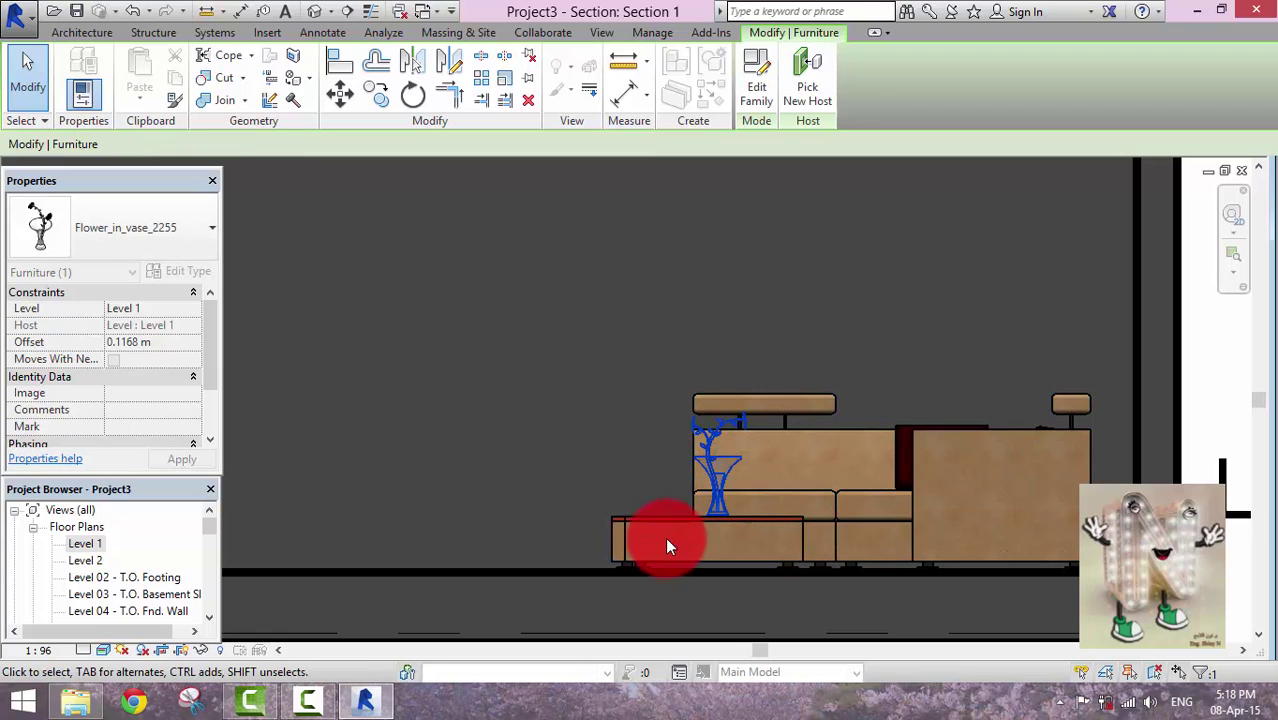
{"action": "left_click", "coordinate": [586, 477]}
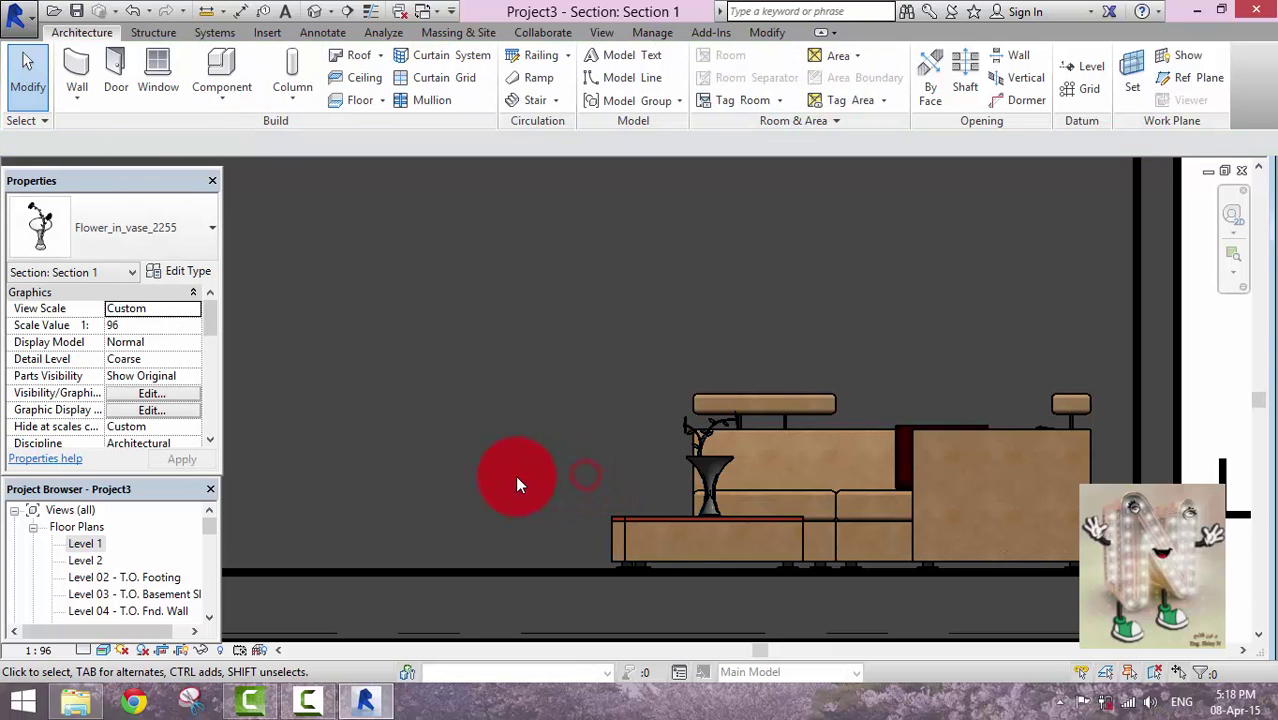
{"action": "middle_click_drag", "start_coordinate": [515, 483], "coordinate": [642, 492]}
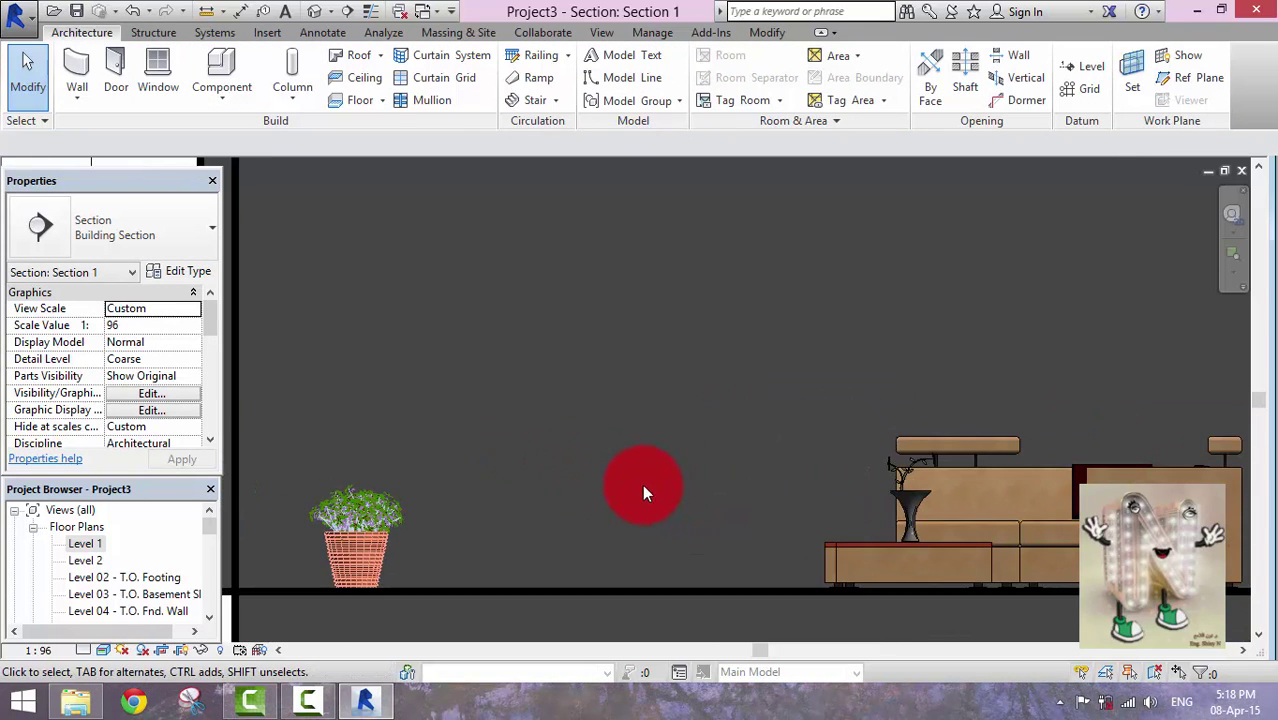
{"action": "scroll", "coordinate": [606, 472], "scroll_direction": "down", "scroll_amount": 5}
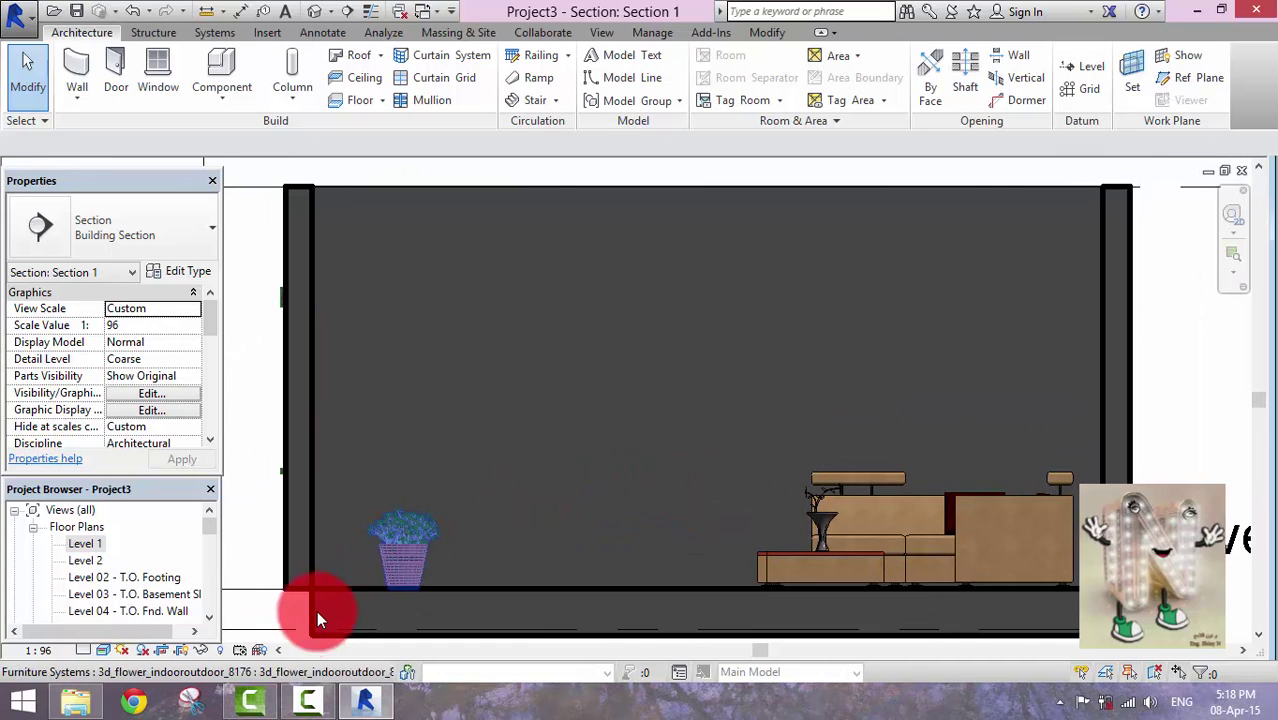
Look over the sofa, table with vase and corner plant in the Default 3D View, then reopen Level 1.
{"action": "double_click", "coordinate": [77, 545]}
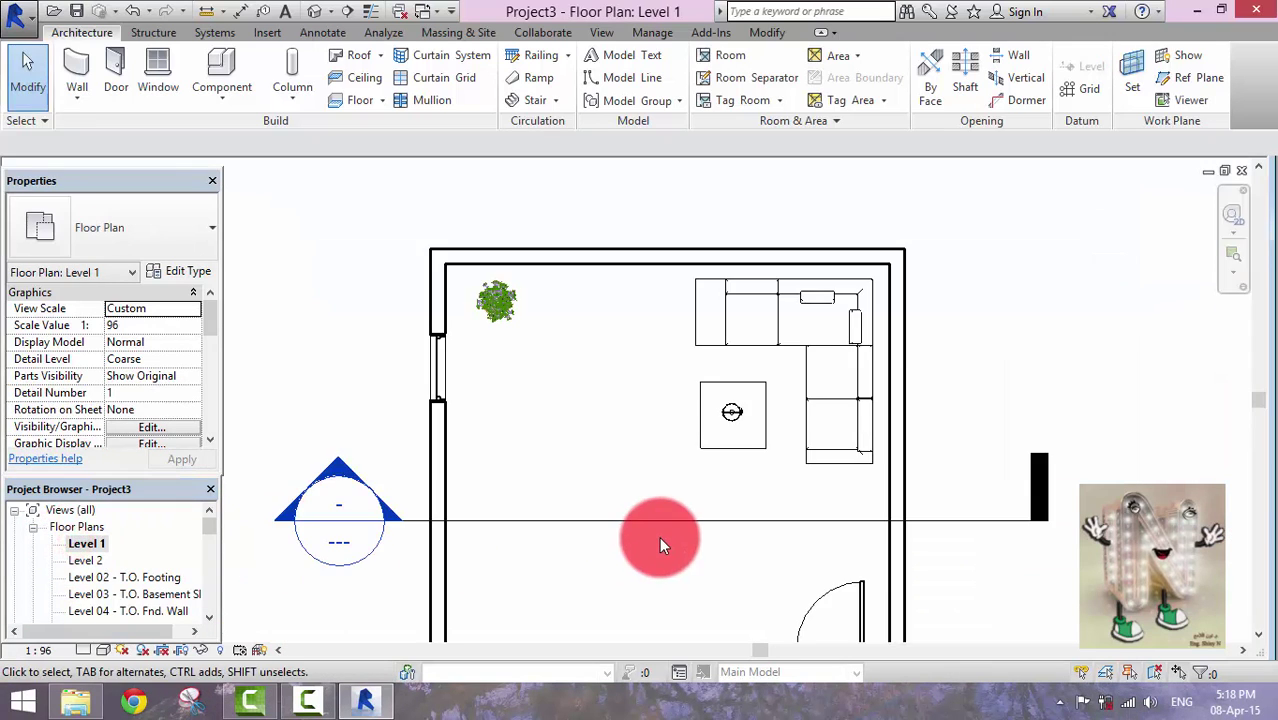
{"action": "middle_click_drag", "start_coordinate": [662, 547], "coordinate": [663, 543]}
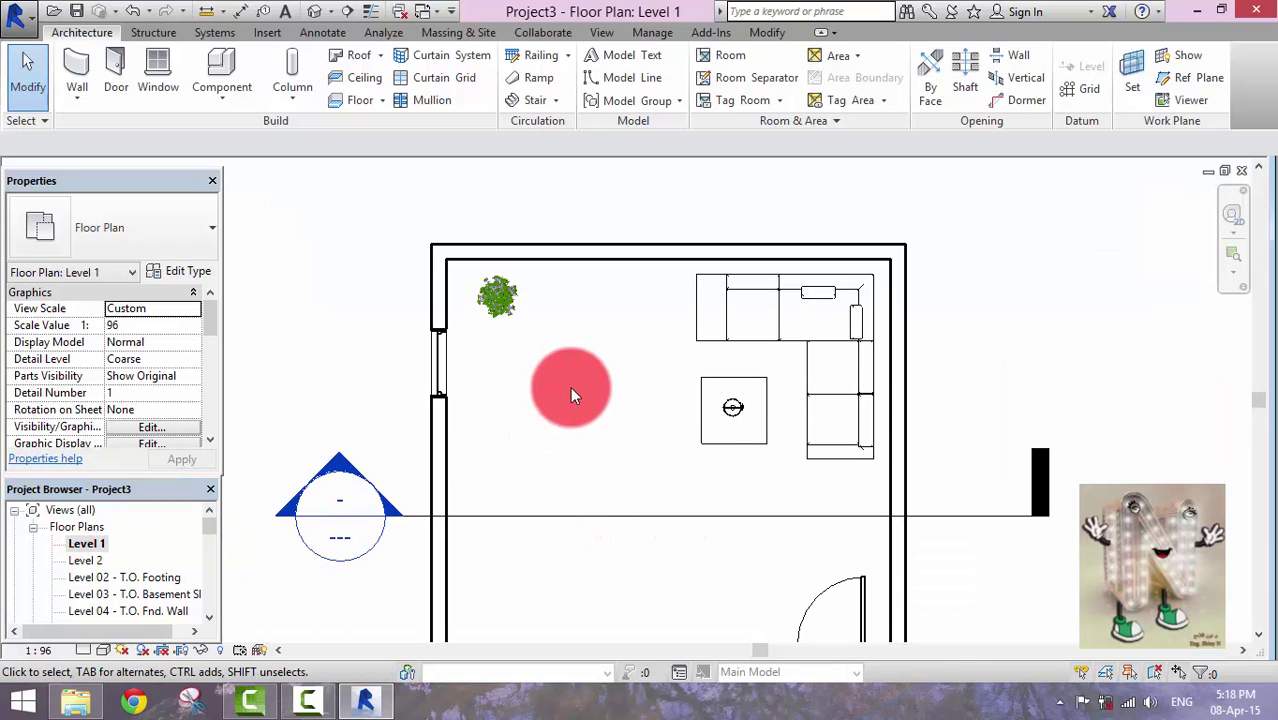
{"action": "middle_click_drag", "start_coordinate": [572, 392], "coordinate": [557, 415]}
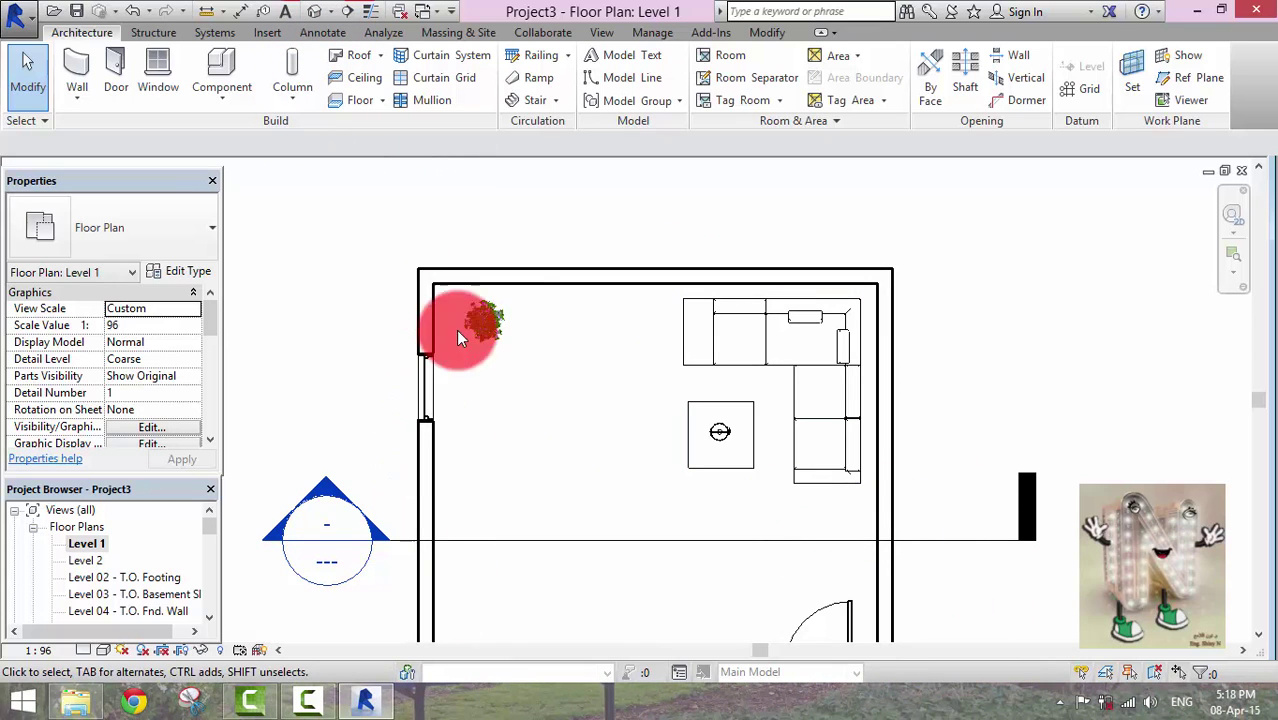
{"action": "left_click", "coordinate": [315, 11]}
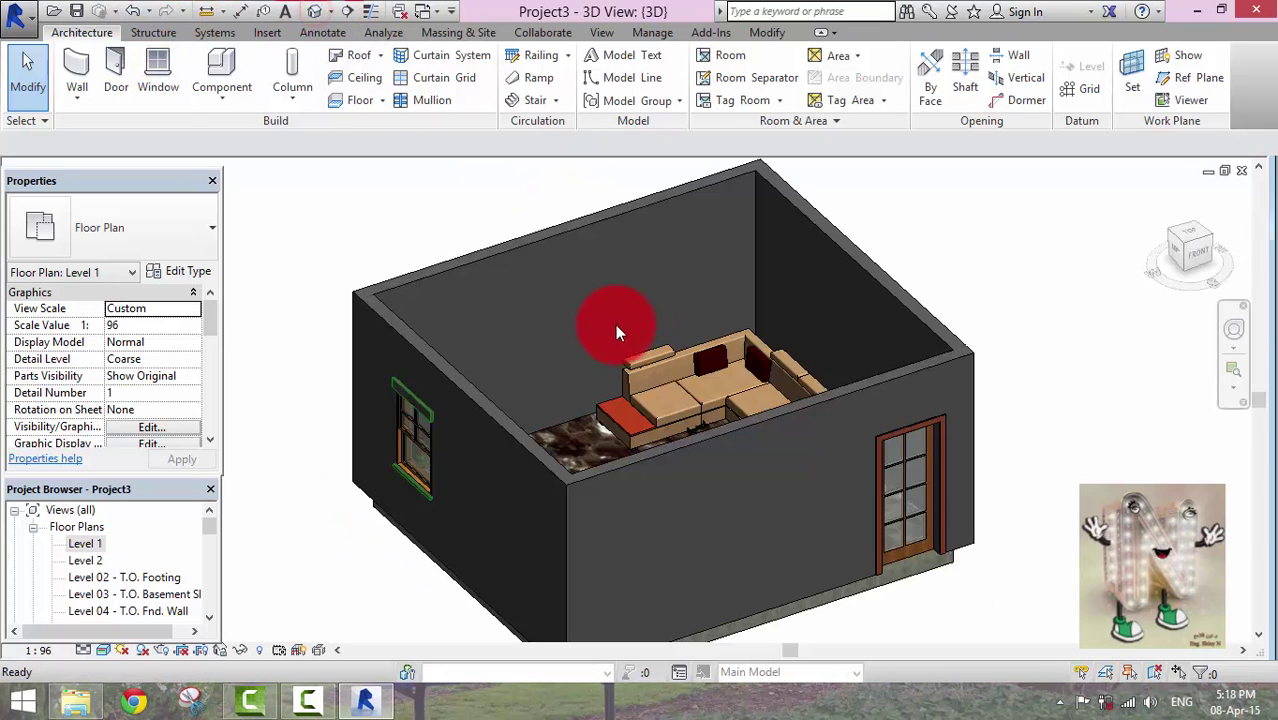
{"action": "double_click", "coordinate": [83, 543]}
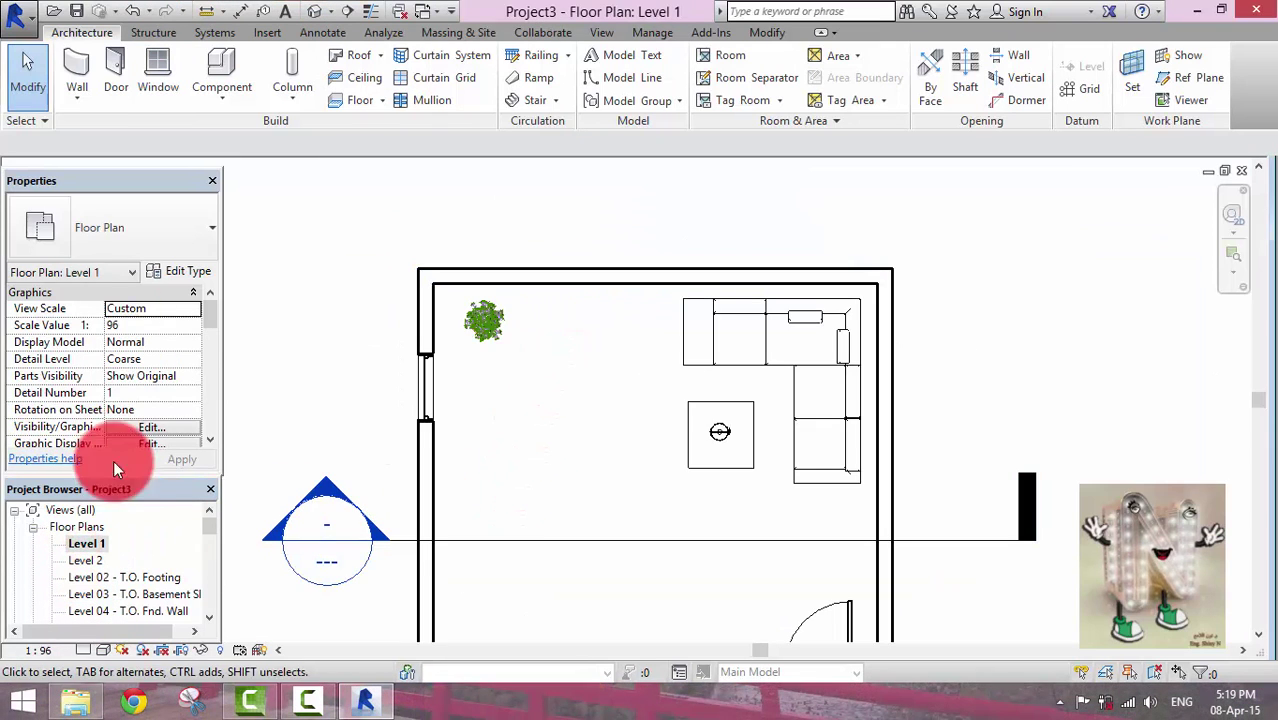
Open the layer assembly of the top wall's Generic - 8" type.
{"action": "left_click", "coordinate": [615, 277]}
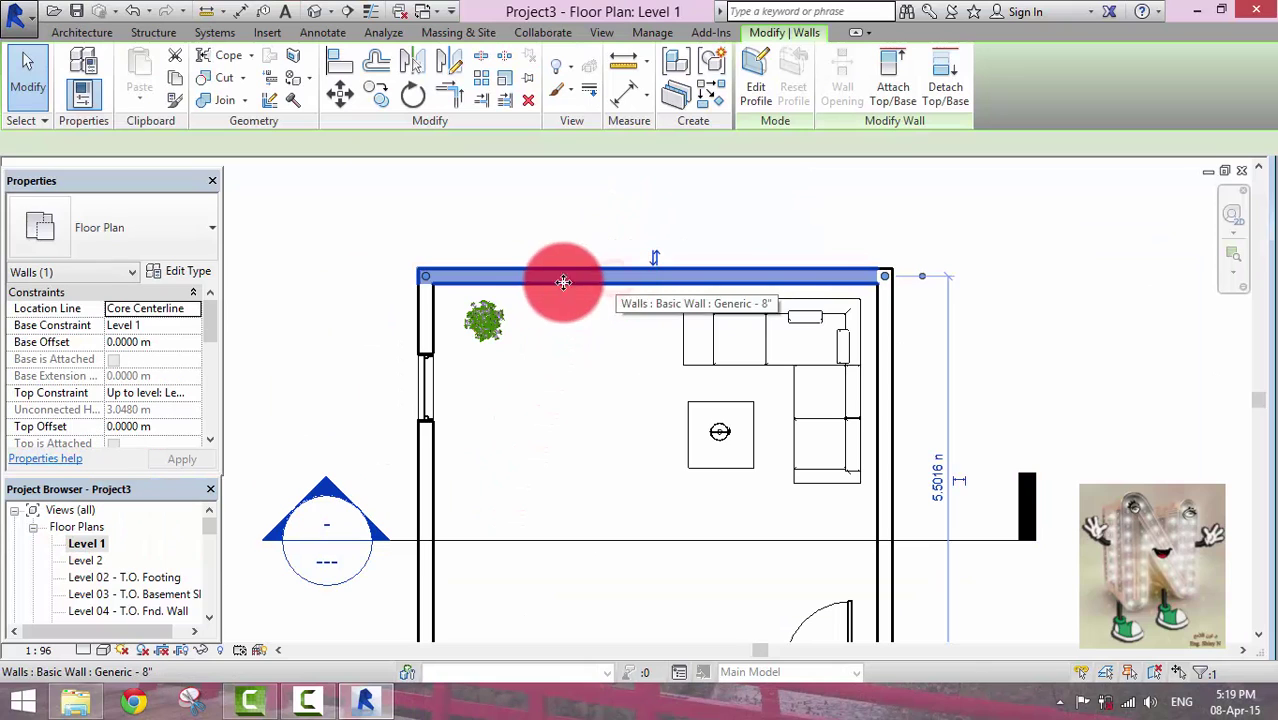
{"action": "left_click", "coordinate": [174, 267]}
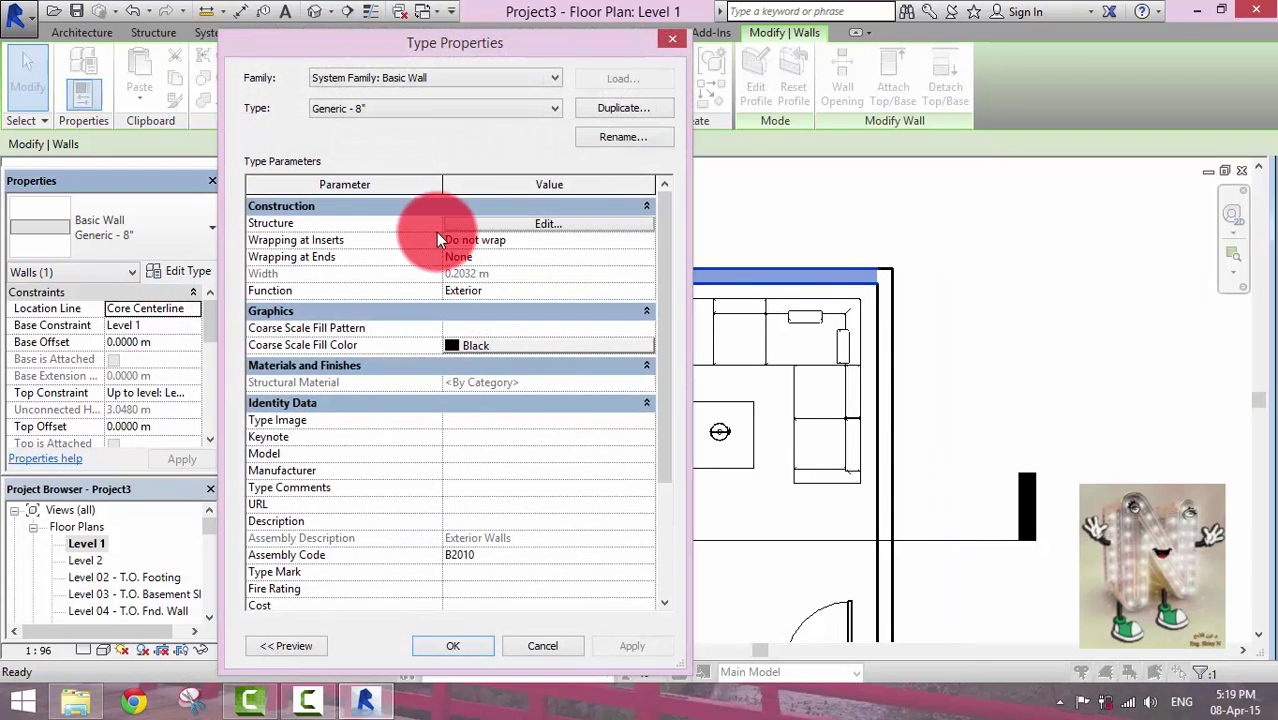
{"action": "left_click", "coordinate": [505, 225]}
{"action": "left_click", "coordinate": [505, 225]}
Add a 0.2 m Finish 1 [4] layer on the wall's exterior side.
{"action": "left_click", "coordinate": [315, 452]}
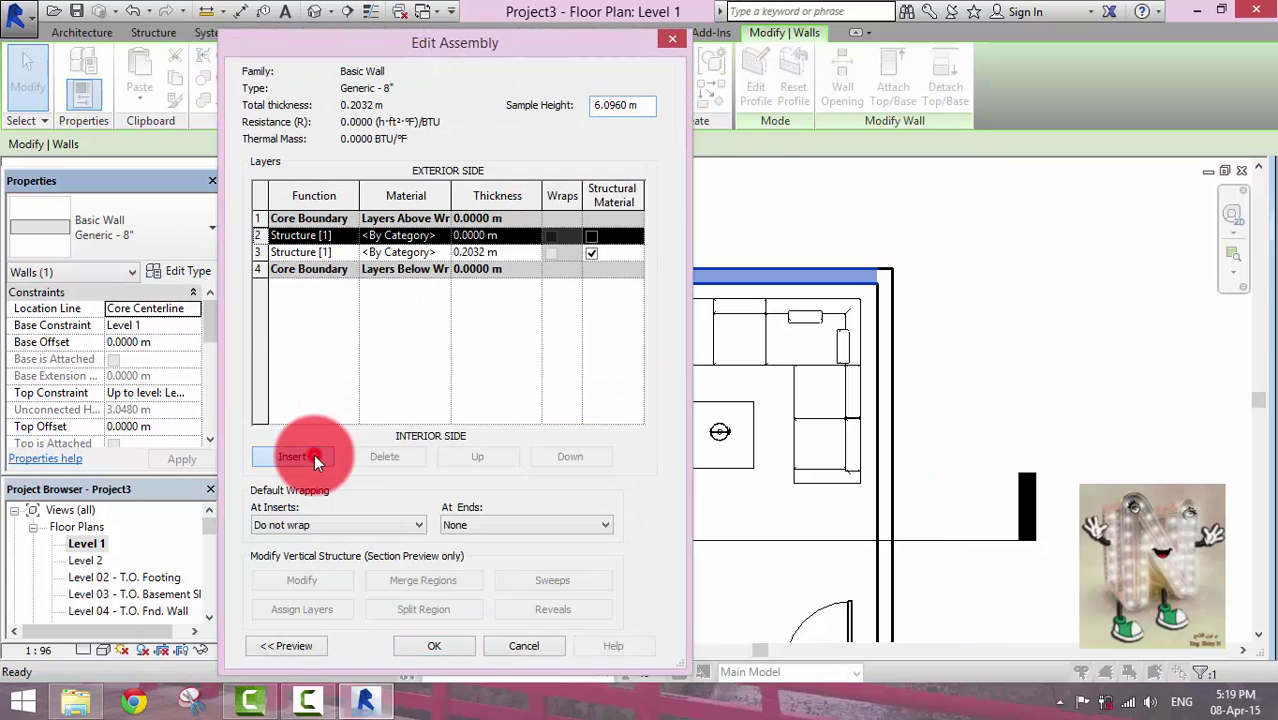
{"action": "left_click", "coordinate": [475, 455]}
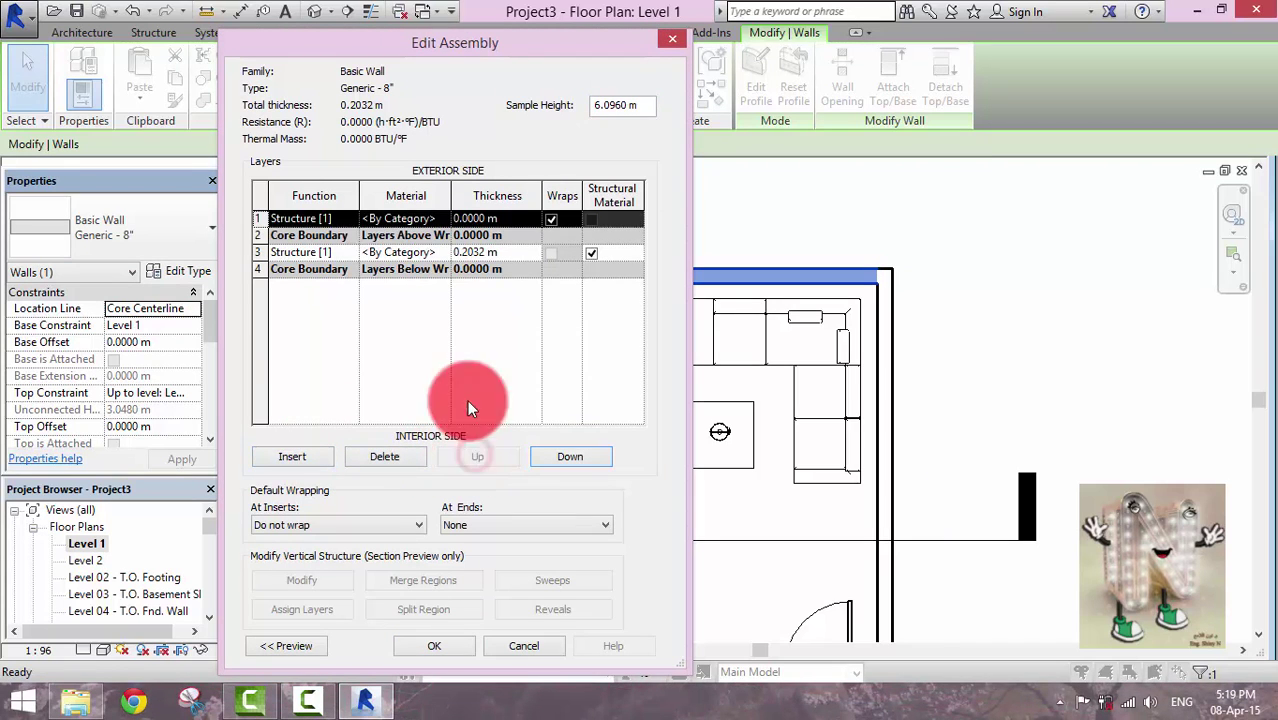
{"action": "left_click", "coordinate": [349, 220]}
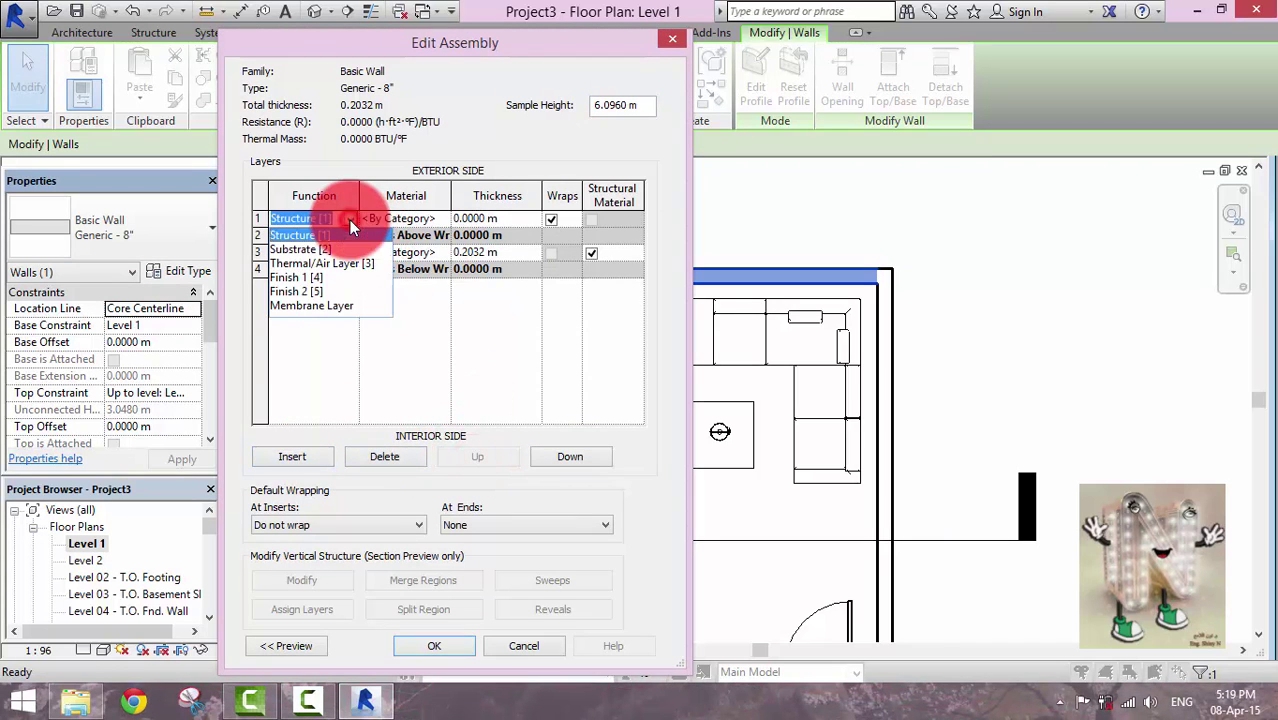
{"action": "left_click", "coordinate": [312, 277]}
{"action": "left_click", "coordinate": [466, 220]}
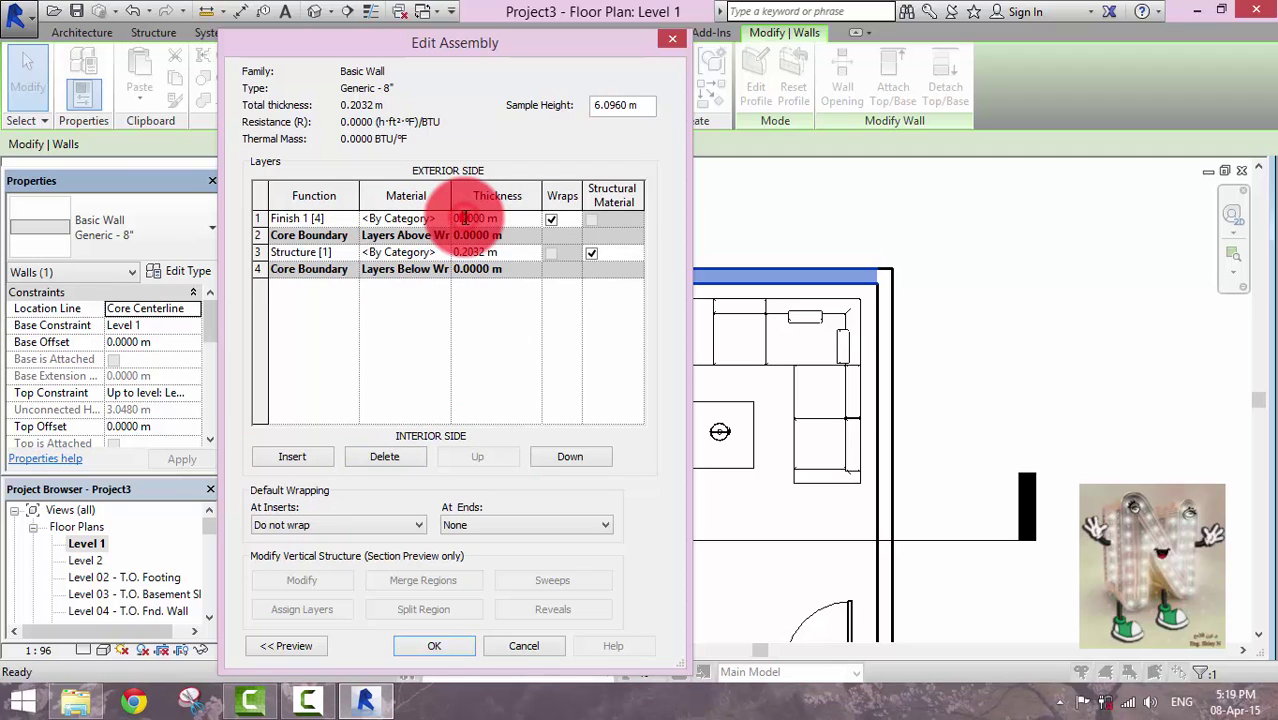
{"action": "type", "text": "0.2"}
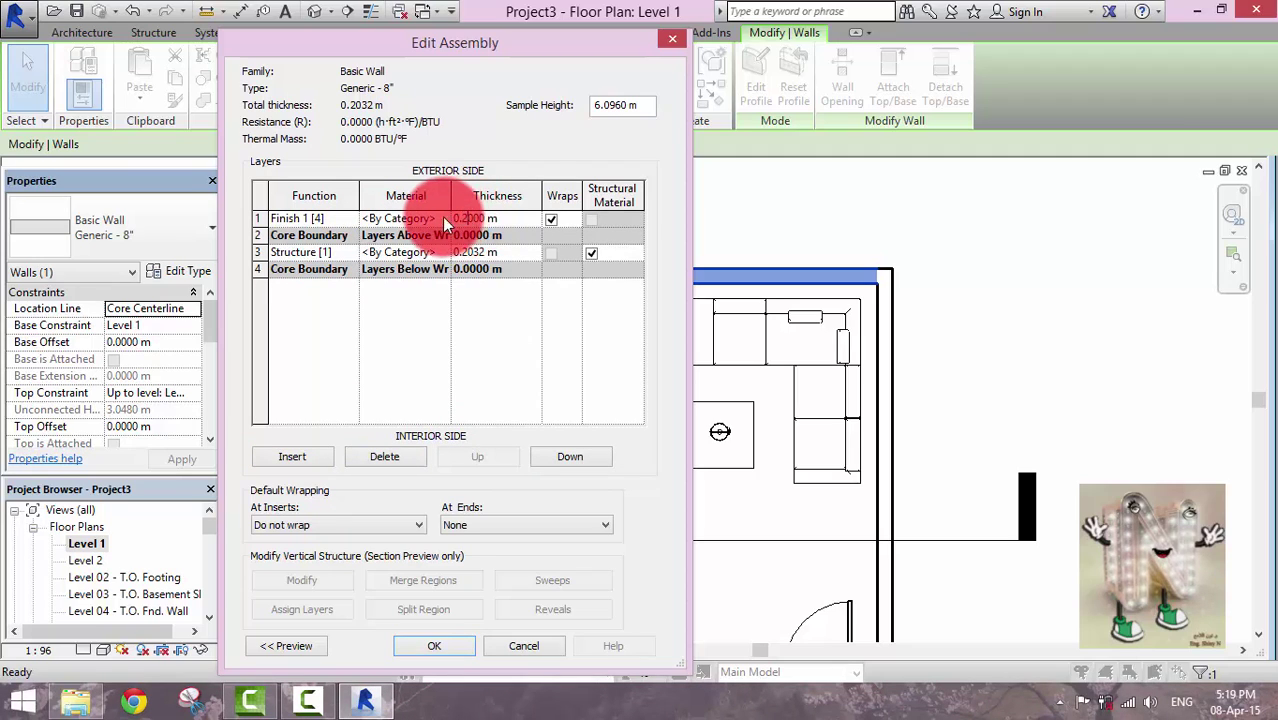
{"action": "left_click", "coordinate": [437, 218]}
Create a new material named wall1 for the wall's finish layer.
{"action": "left_click", "coordinate": [443, 218]}
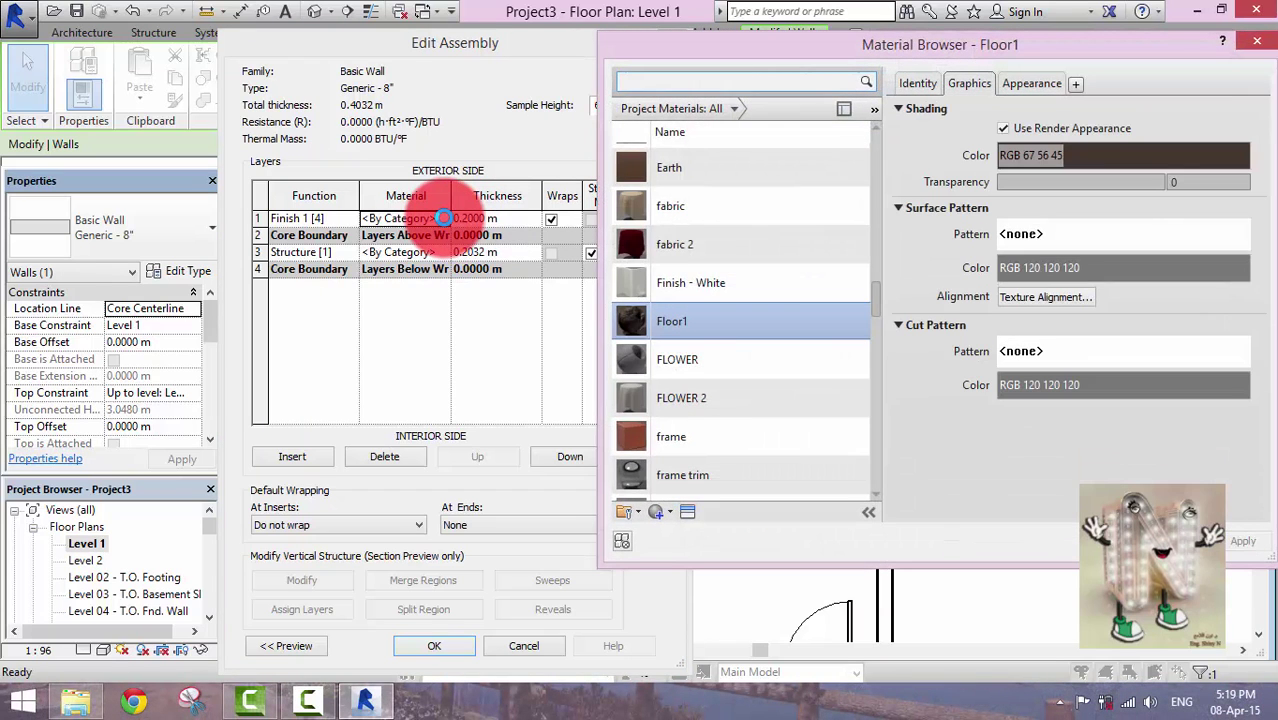
{"action": "scroll", "coordinate": [679, 489], "scroll_direction": "down", "scroll_amount": 1}
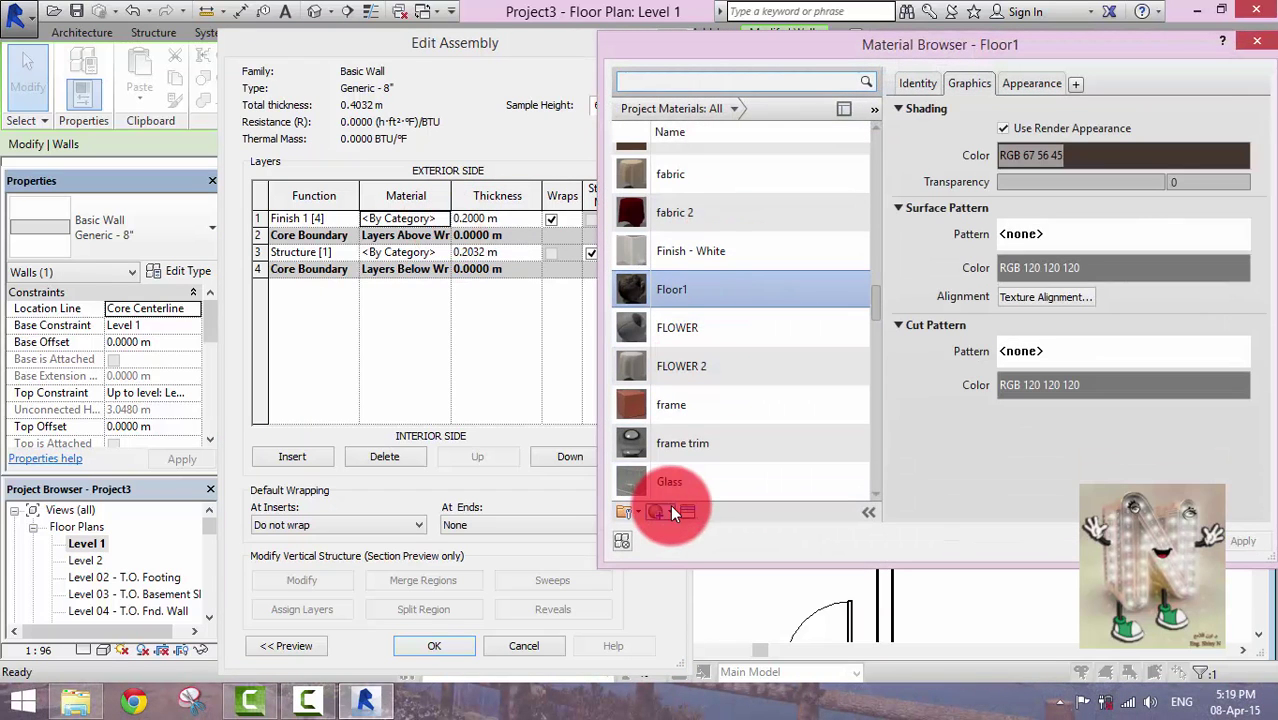
{"action": "left_click", "coordinate": [668, 513]}
{"action": "left_click", "coordinate": [668, 527]}
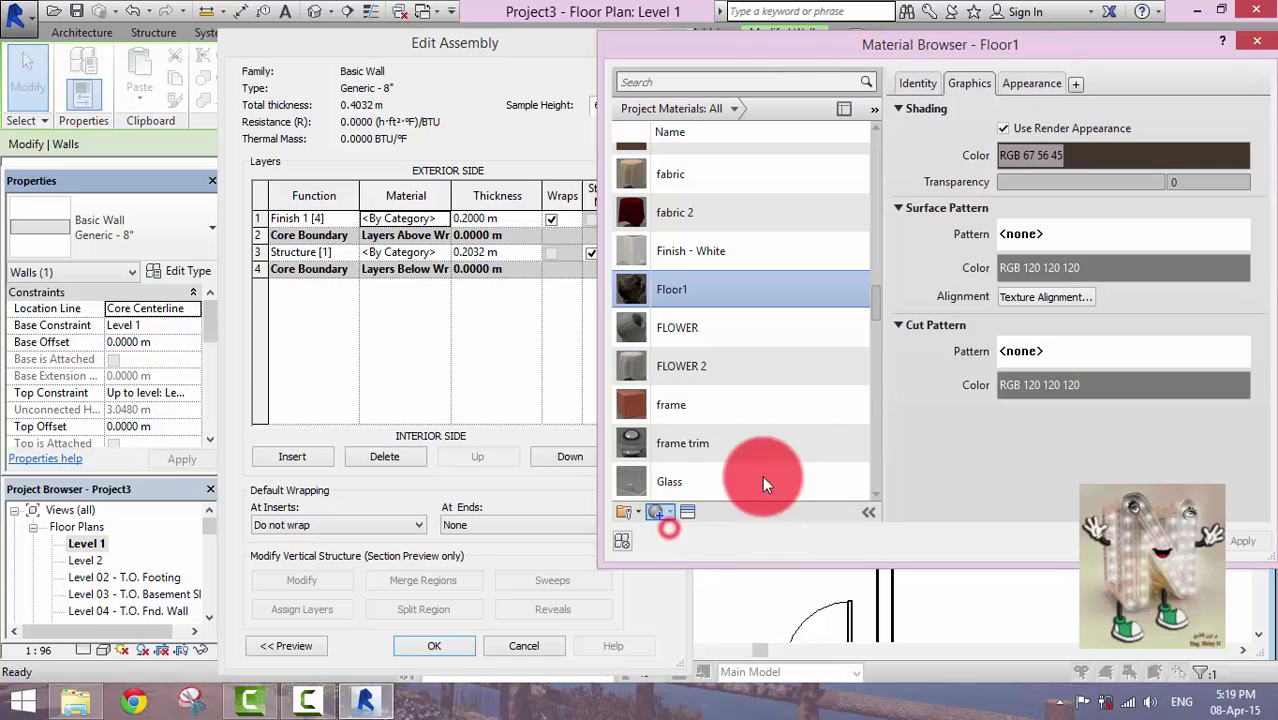
{"action": "right_click", "coordinate": [700, 319]}
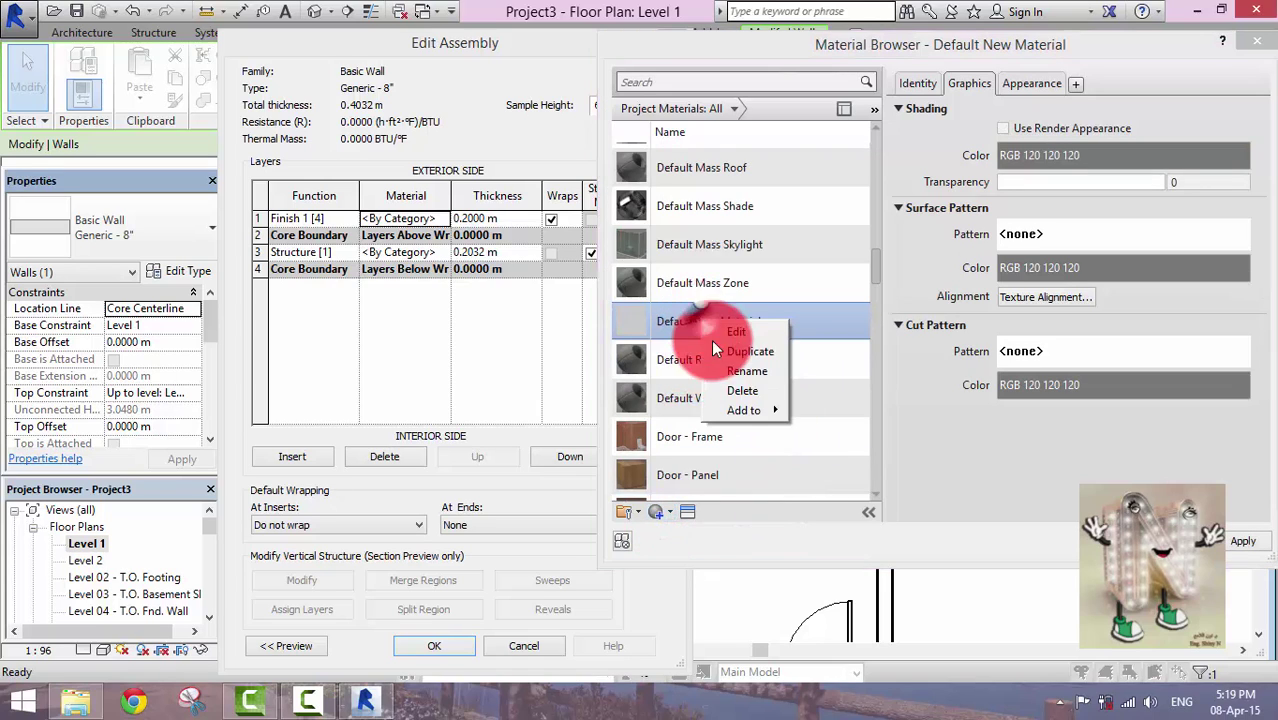
{"action": "left_click", "coordinate": [722, 371]}
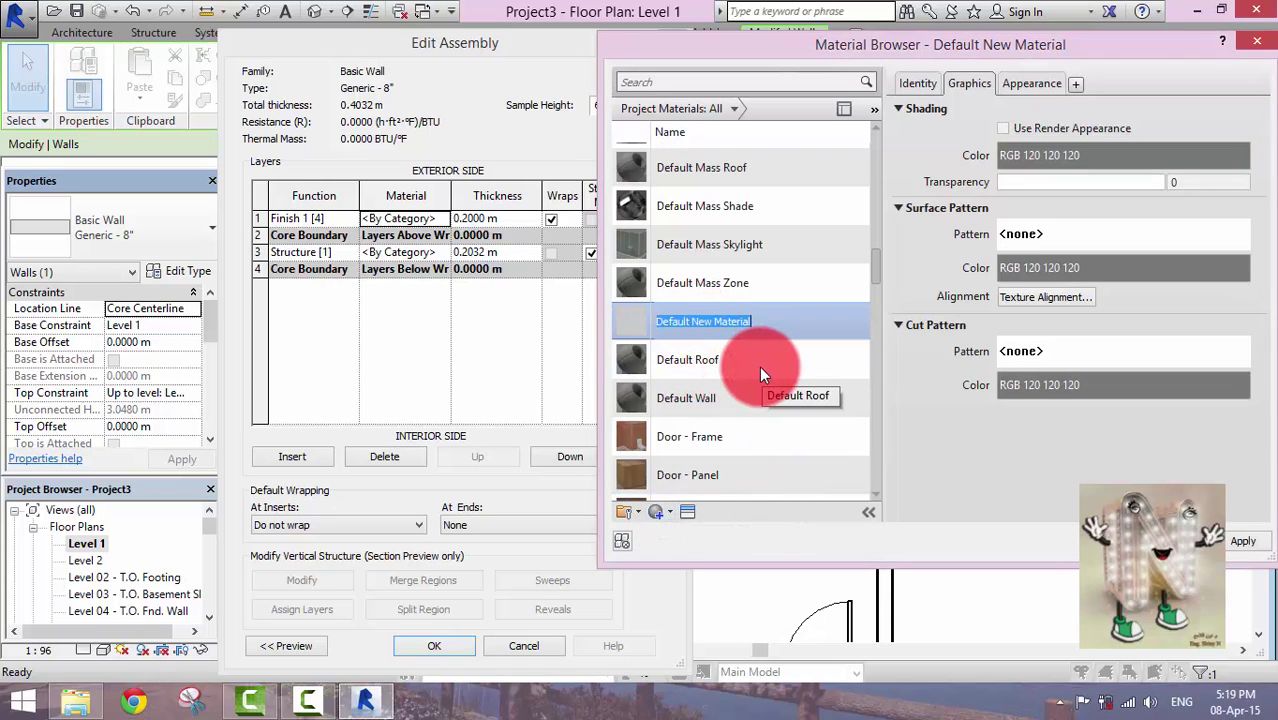
{"action": "type", "text": "wa"}
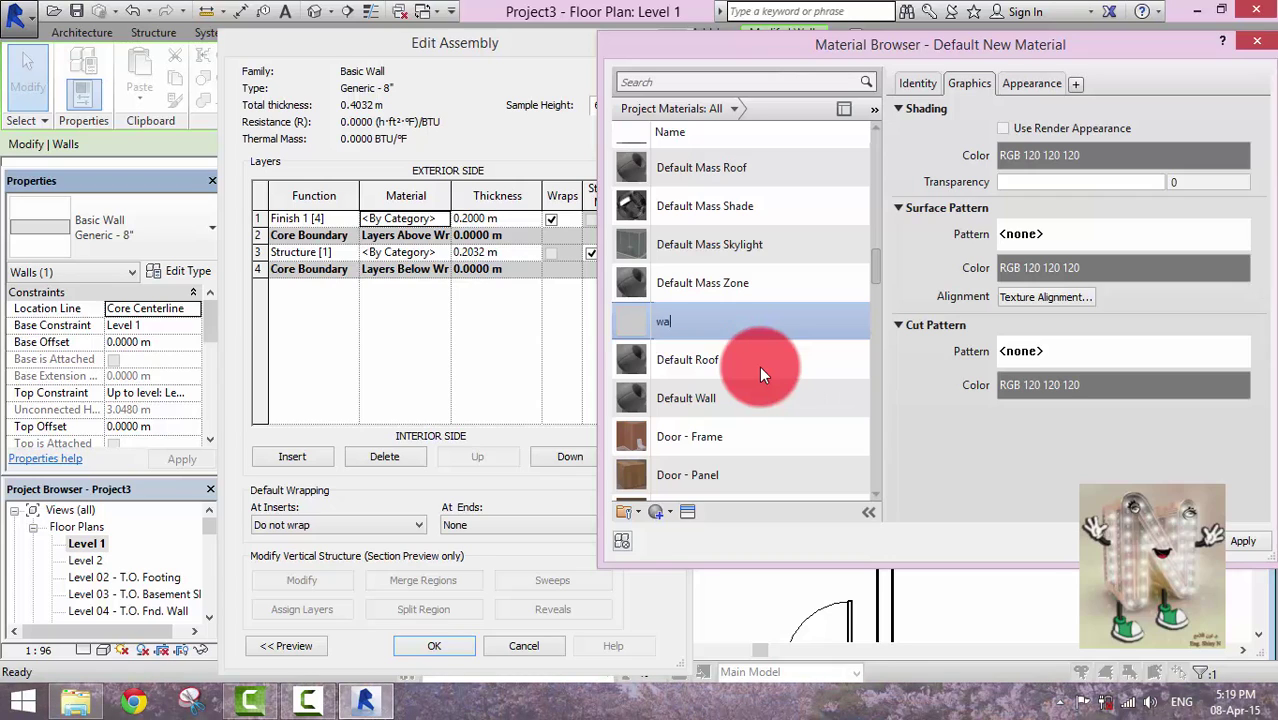
{"action": "type", "text": "ll1"}
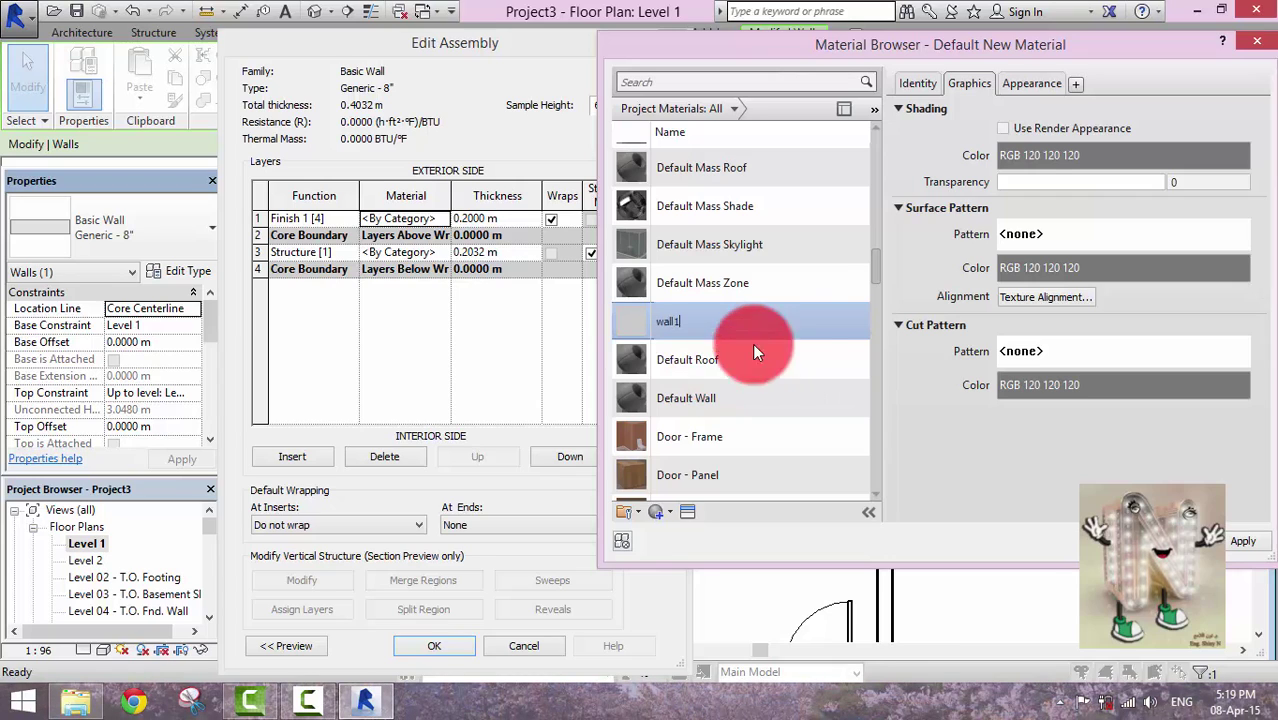
{"action": "key", "text": "Return"}
Give wall1 render-appearance shading, a walls preview and a light grained texture image.
{"action": "left_click", "coordinate": [1008, 130]}
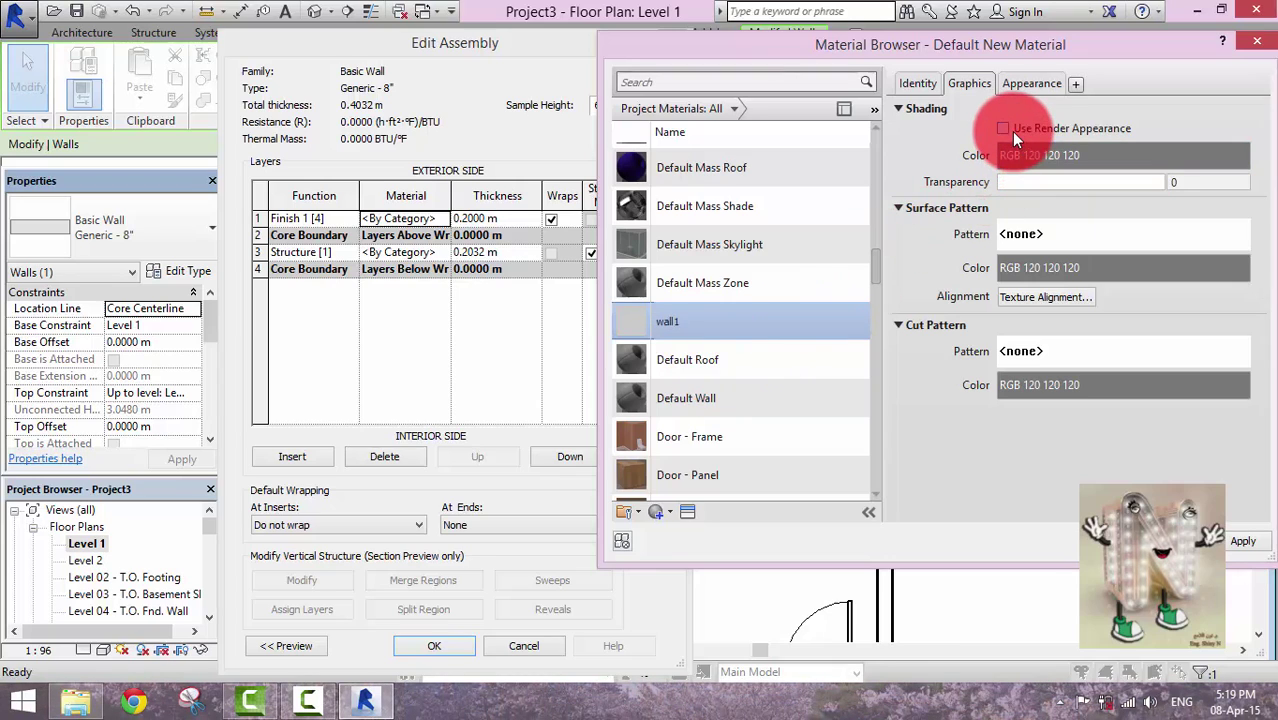
{"action": "left_click", "coordinate": [1034, 84]}
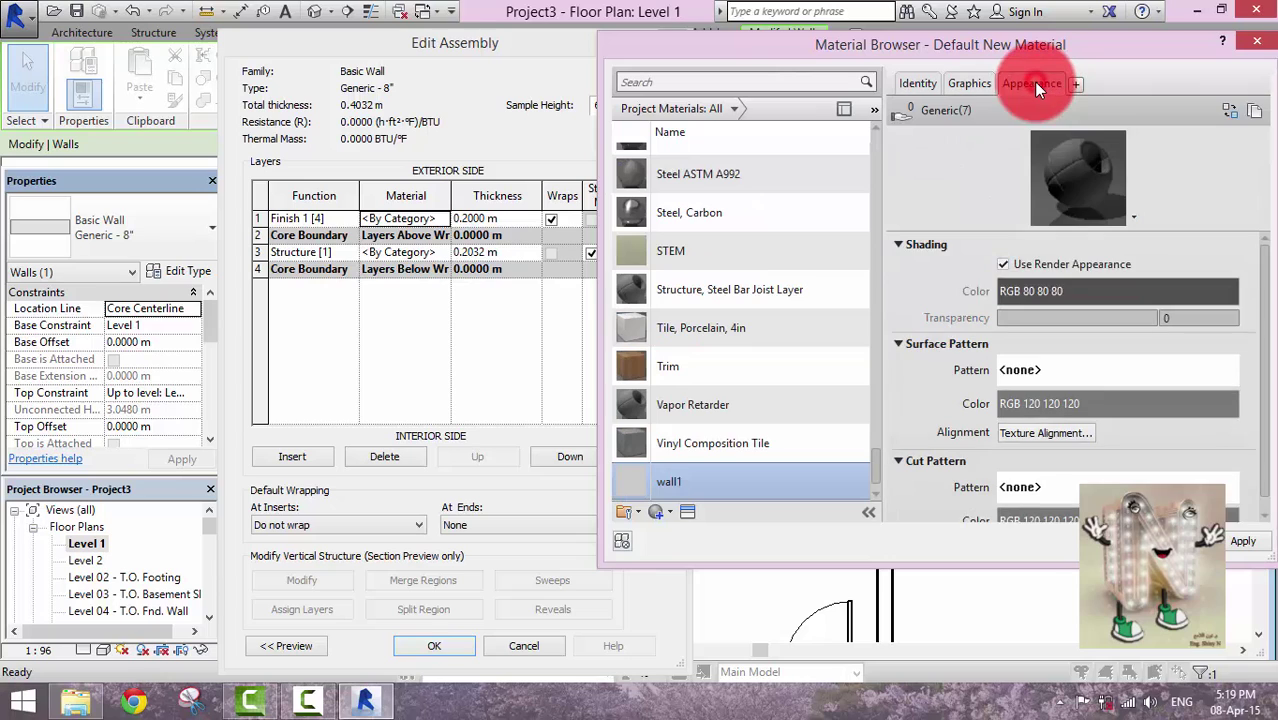
{"action": "left_click", "coordinate": [1133, 216]}
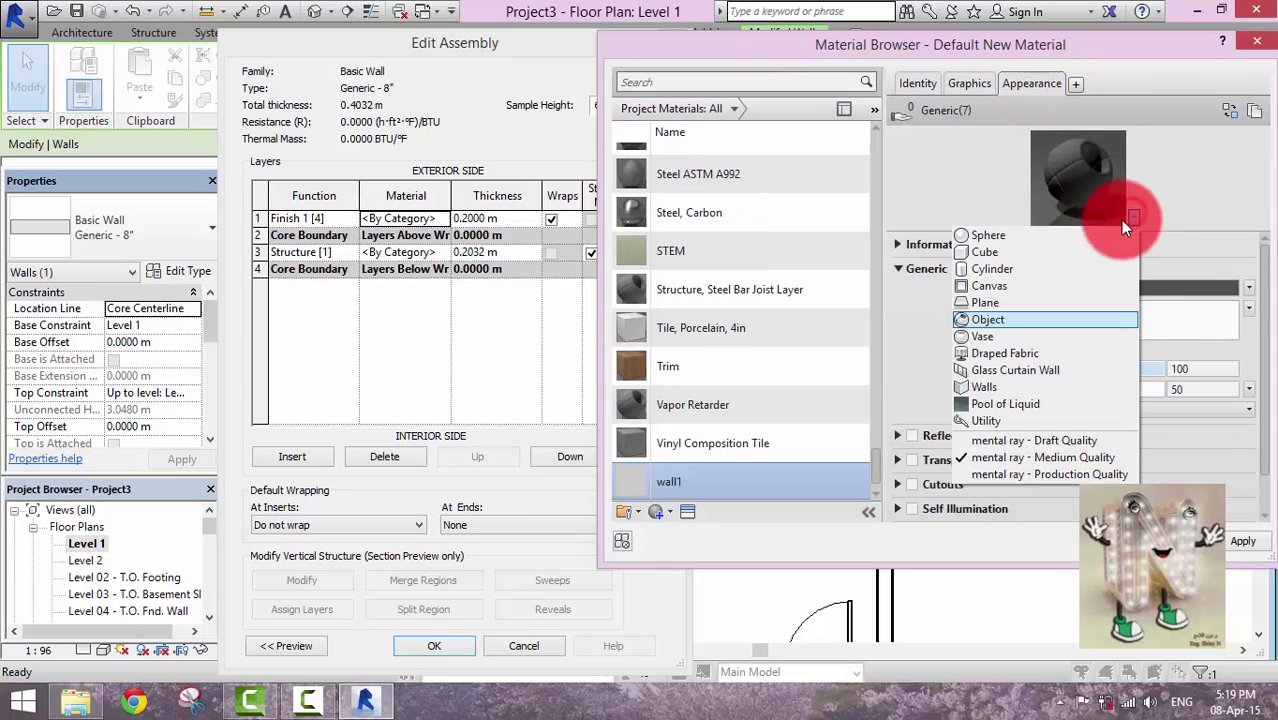
{"action": "left_click", "coordinate": [988, 387]}
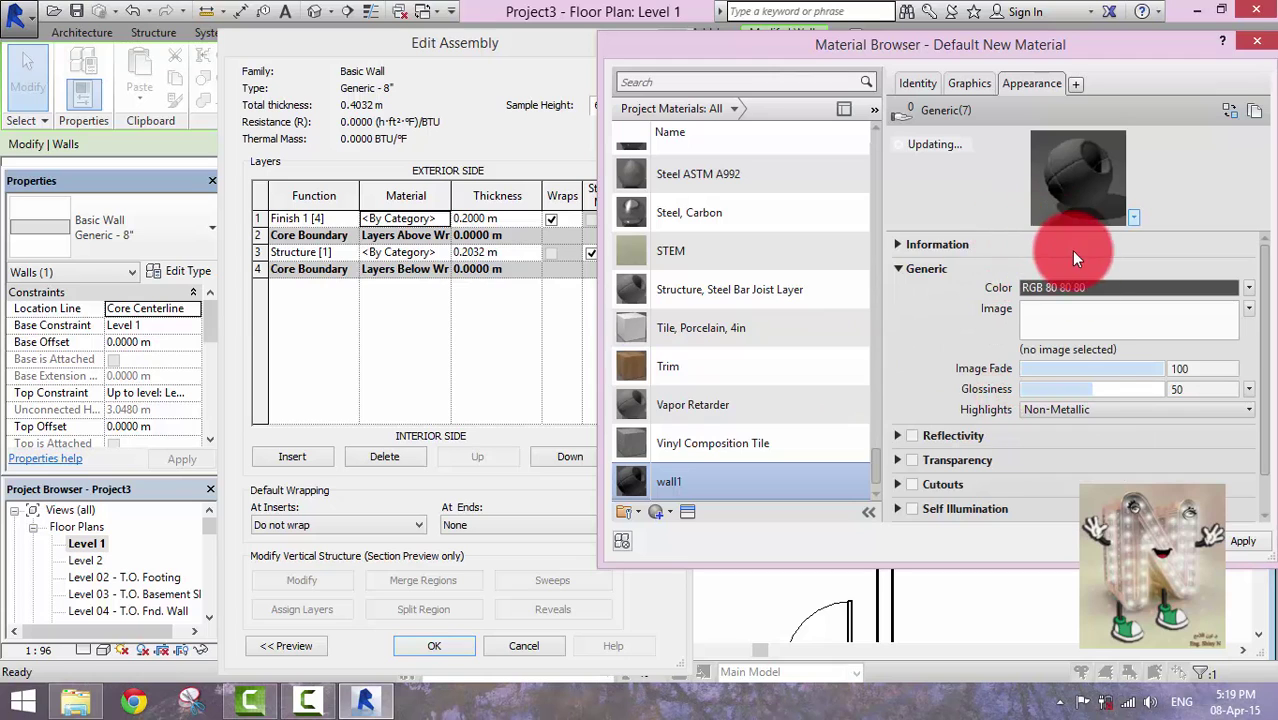
{"action": "left_click", "coordinate": [1084, 320]}
{"action": "left_click", "coordinate": [763, 221]}
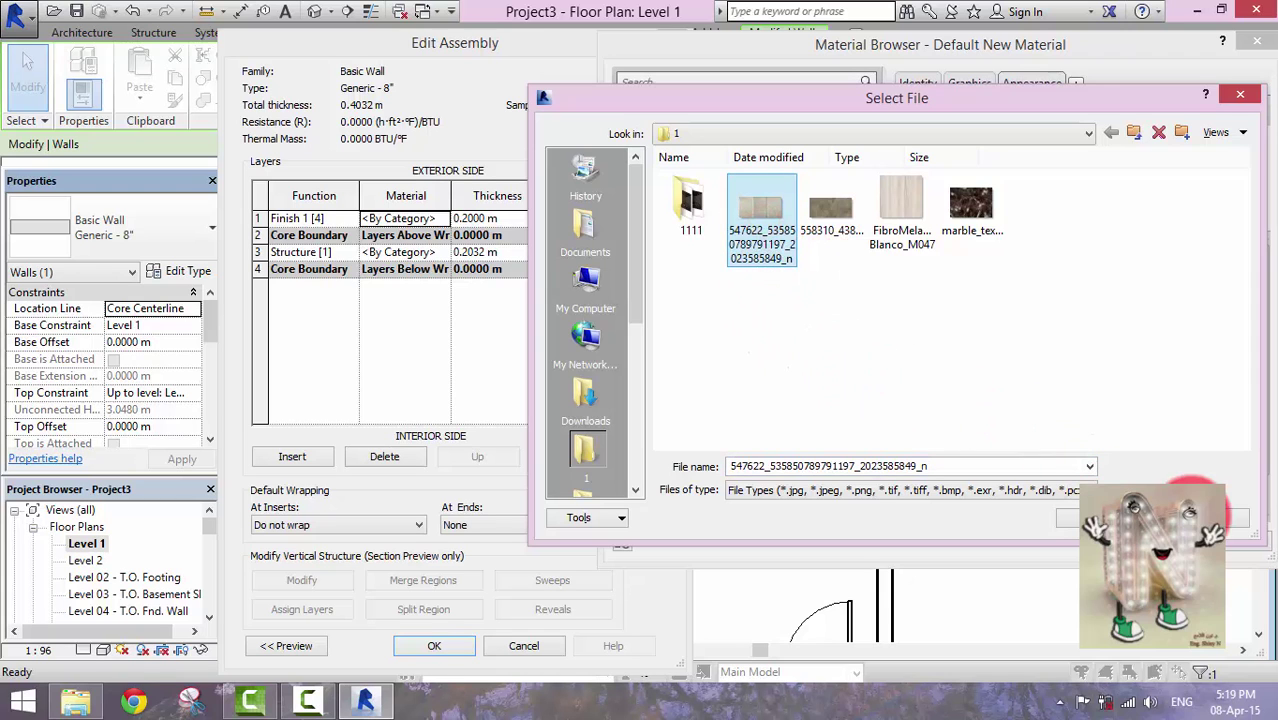
{"action": "left_click", "coordinate": [1084, 518]}
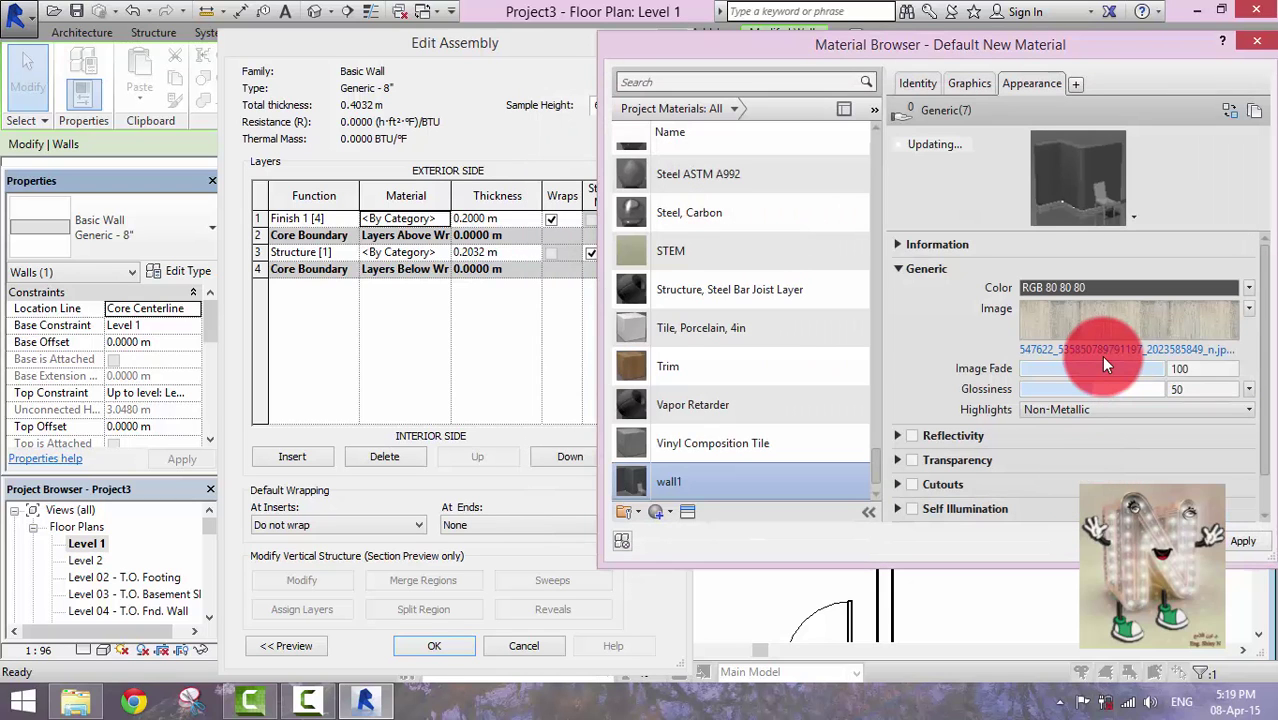
{"action": "left_click", "coordinate": [1104, 352]}
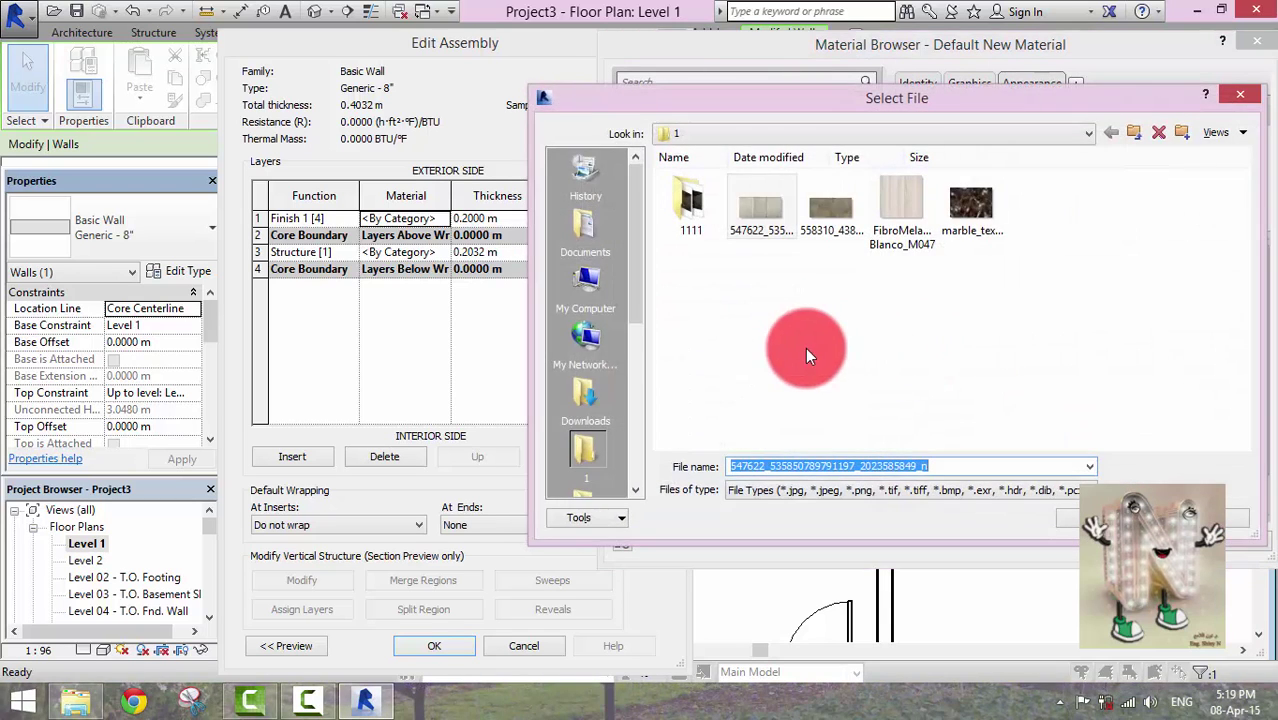
{"action": "left_click", "coordinate": [1238, 524]}
Set the wall1 texture sample size to 4 m and assign wall1 to the finish layer.
{"action": "left_click", "coordinate": [1059, 305]}
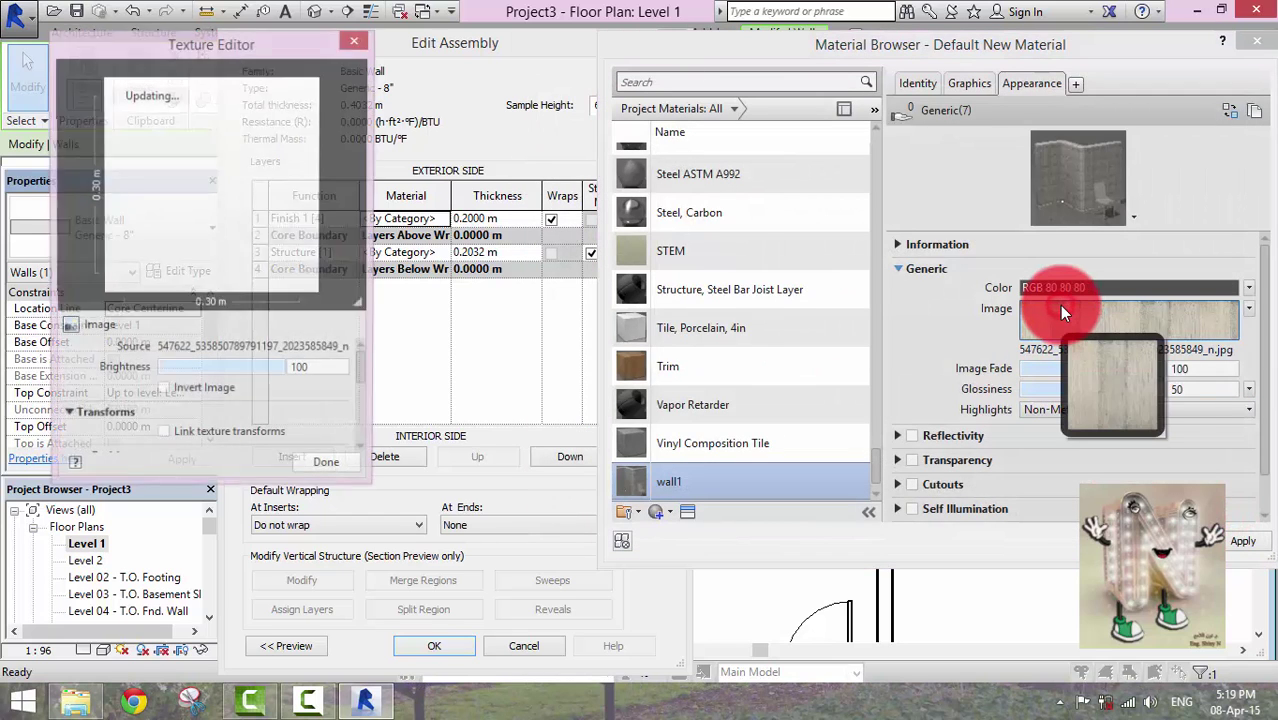
{"action": "left_click_drag", "start_coordinate": [364, 370], "coordinate": [355, 416]}
{"action": "double_click", "coordinate": [174, 402]}
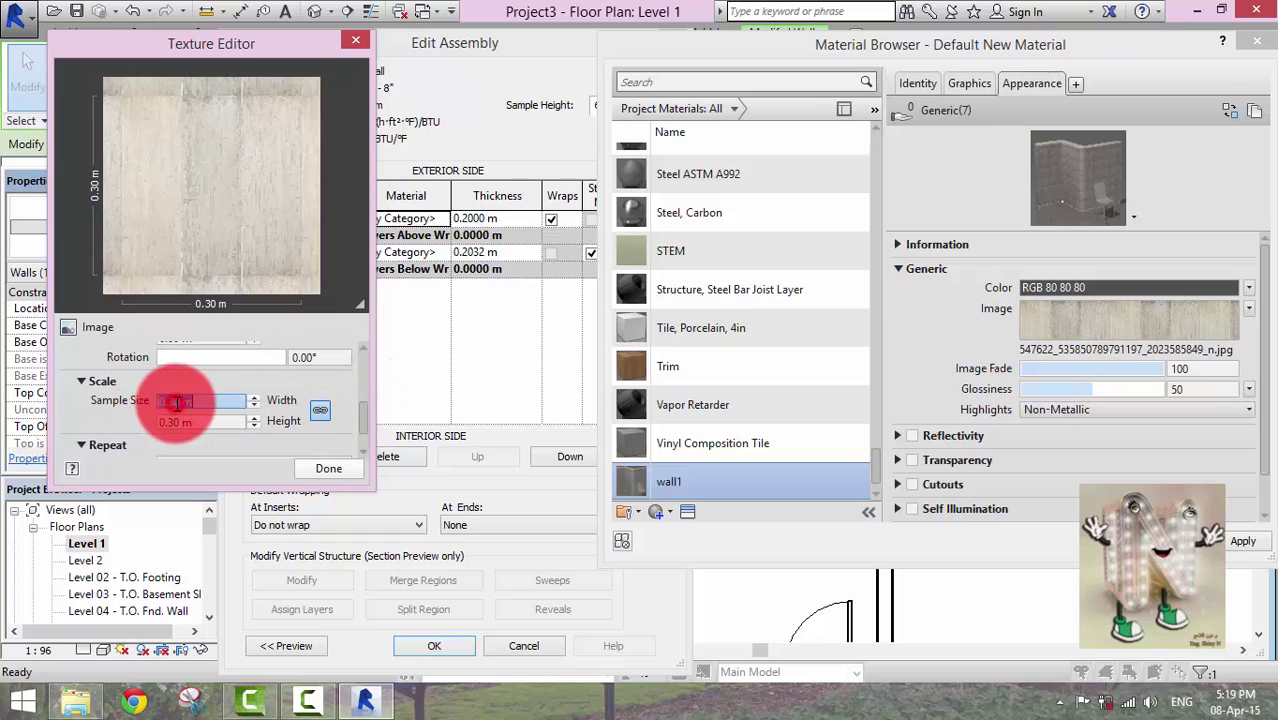
{"action": "type", "text": "4"}
{"action": "key", "text": "Tab"}
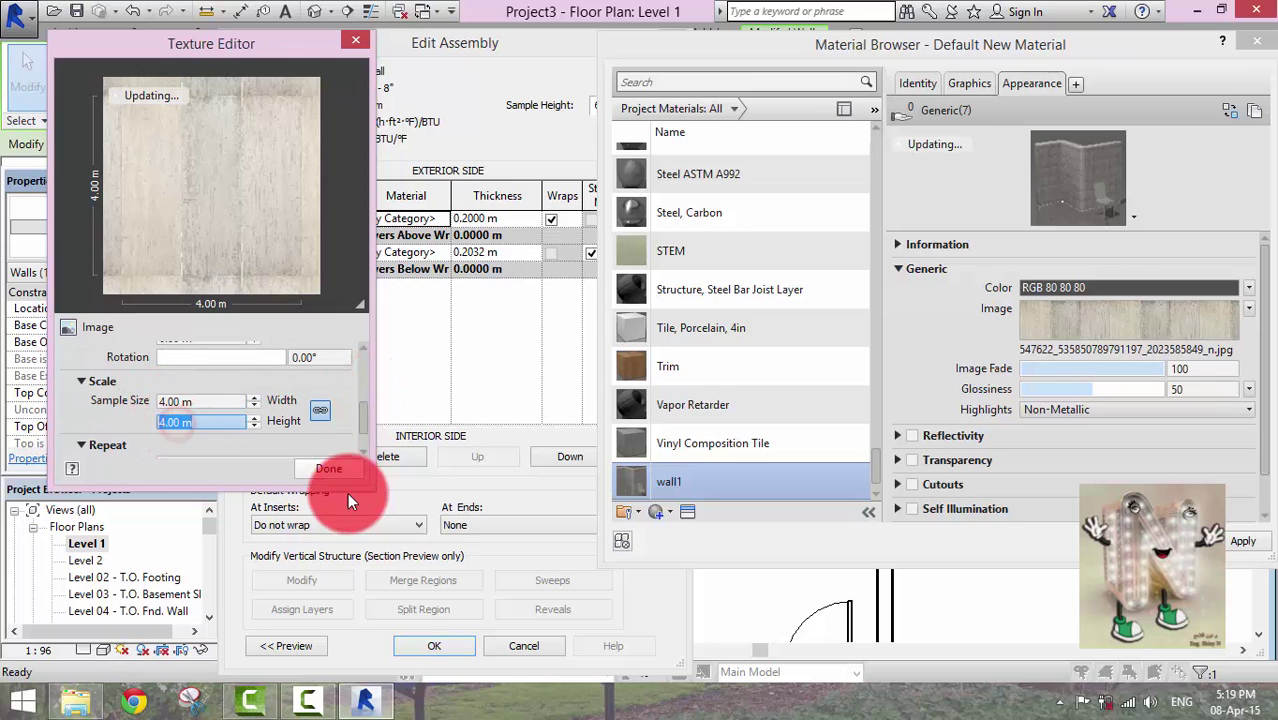
{"action": "left_click", "coordinate": [329, 469]}
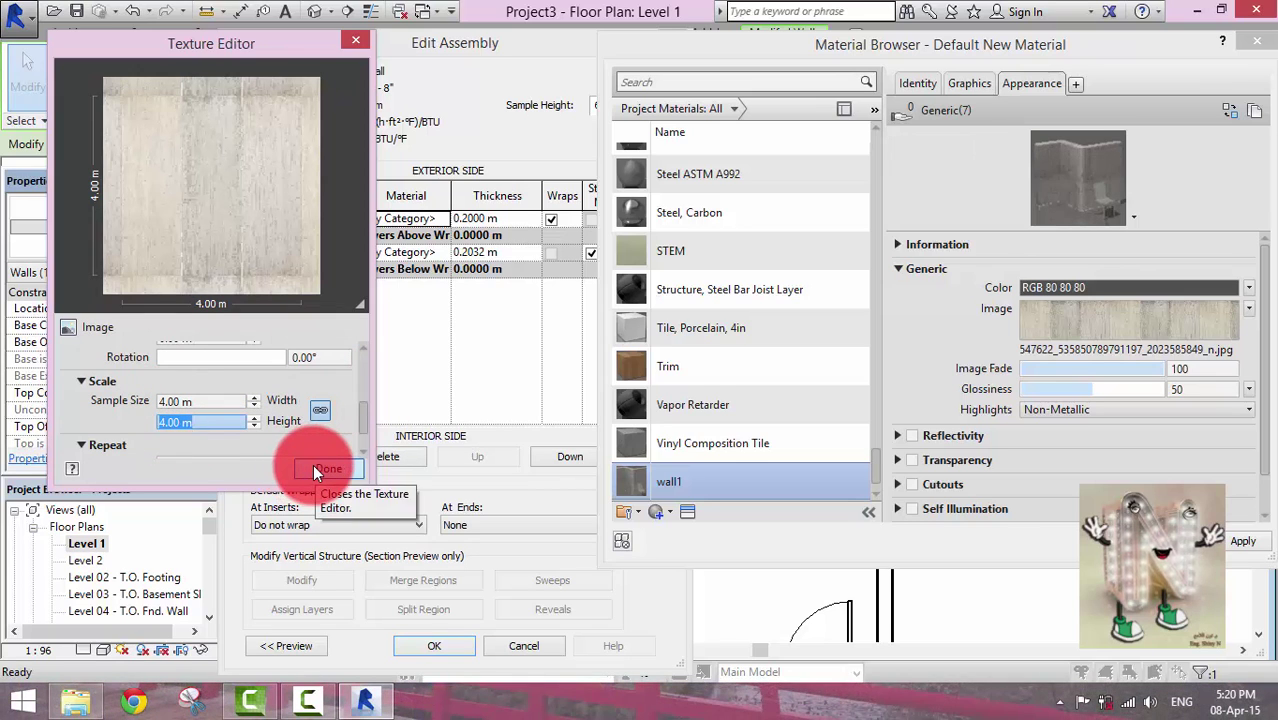
{"action": "left_click", "coordinate": [313, 464]}
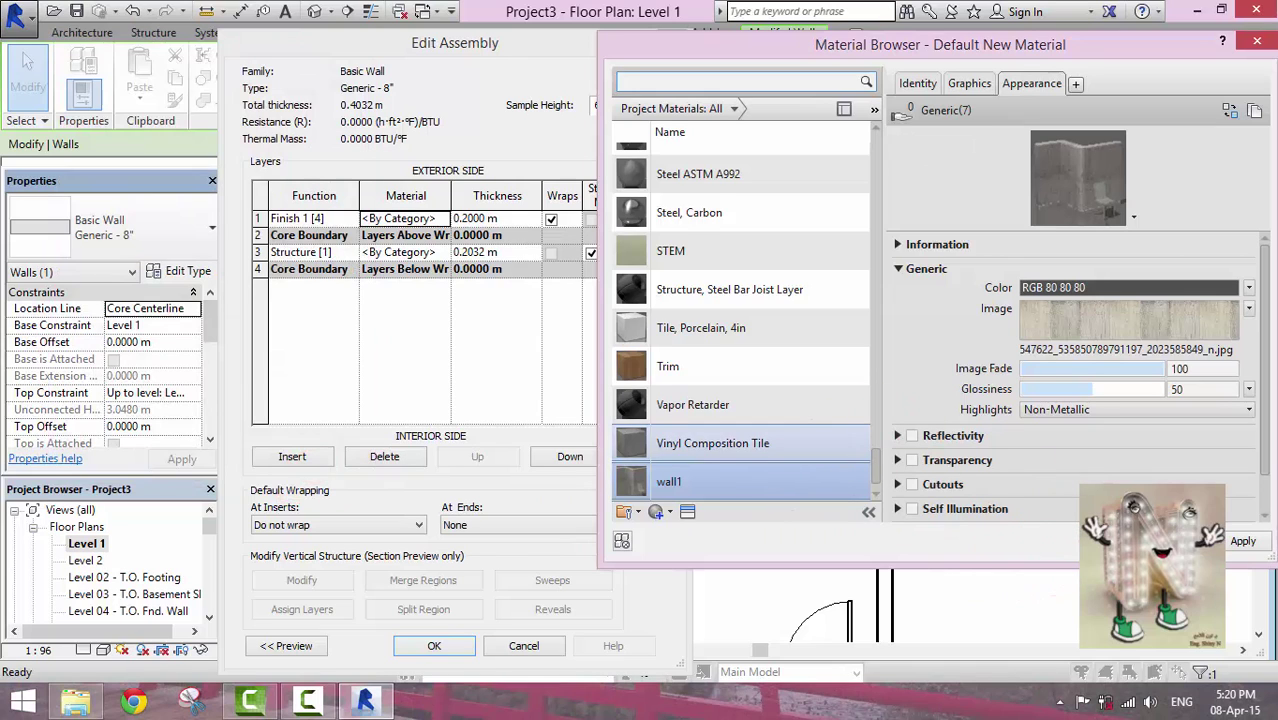
{"action": "left_click", "coordinate": [1100, 541]}
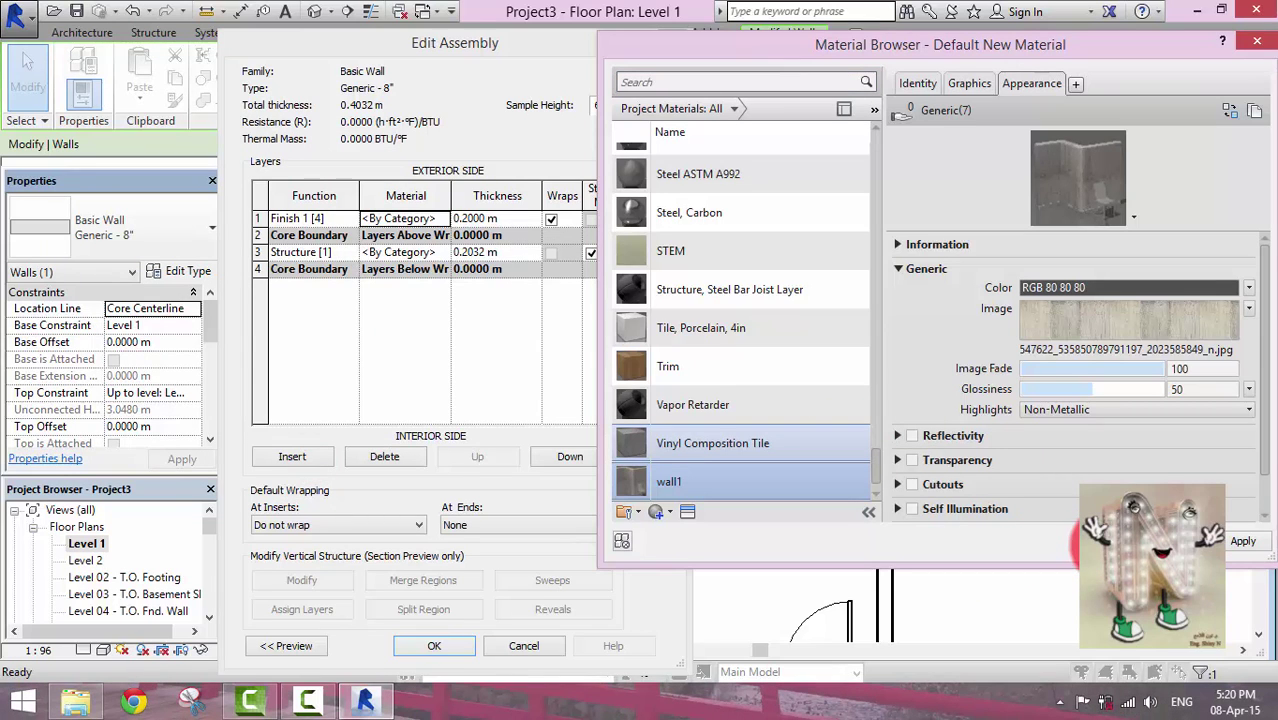
{"action": "key", "text": "Return"}
Apply the new wall layers and check the textured walls in the Default 3D View.
{"action": "left_click", "coordinate": [445, 640]}
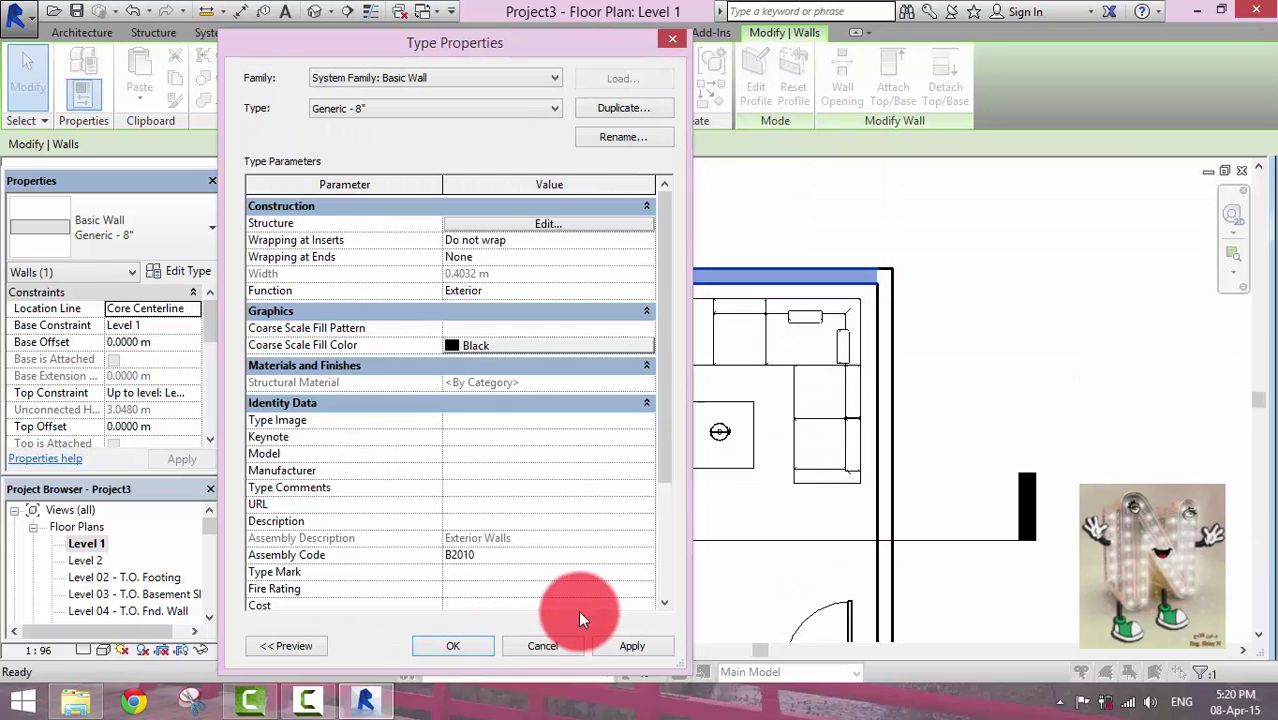
{"action": "left_click", "coordinate": [442, 640]}
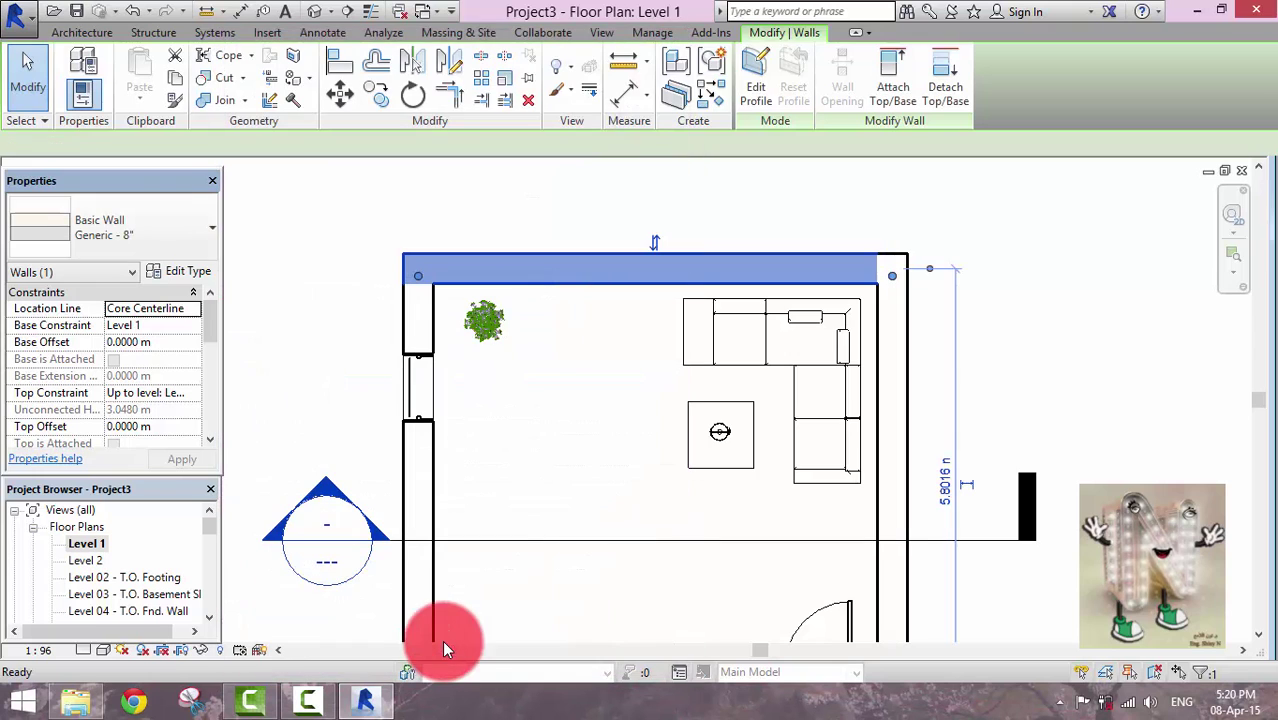
{"action": "left_click", "coordinate": [517, 484]}
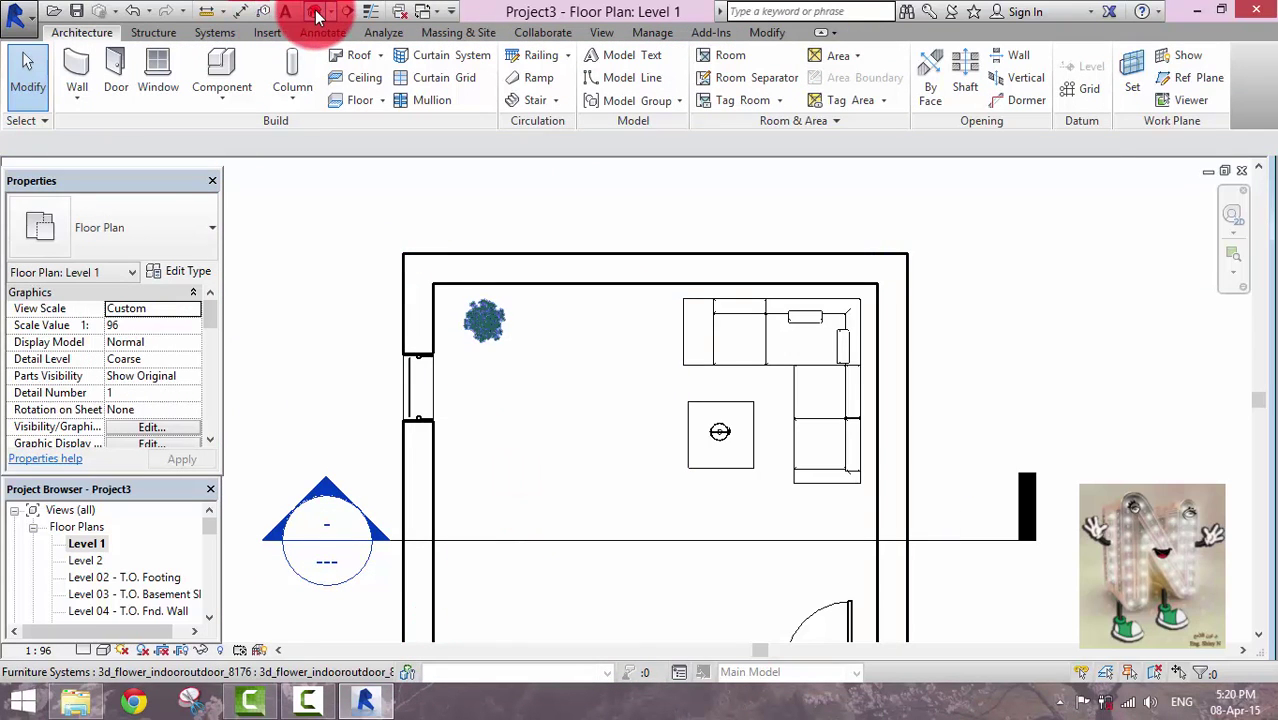
{"action": "left_click", "coordinate": [314, 12]}
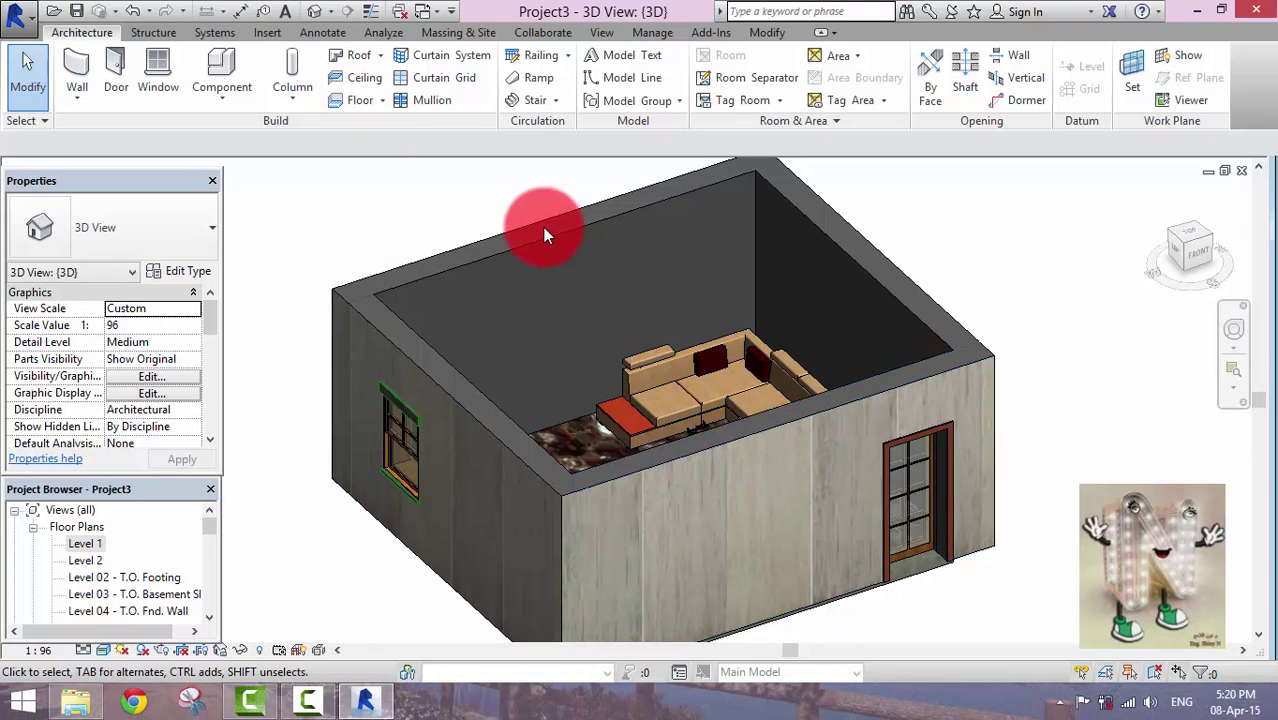
{"action": "double_click", "coordinate": [87, 543]}
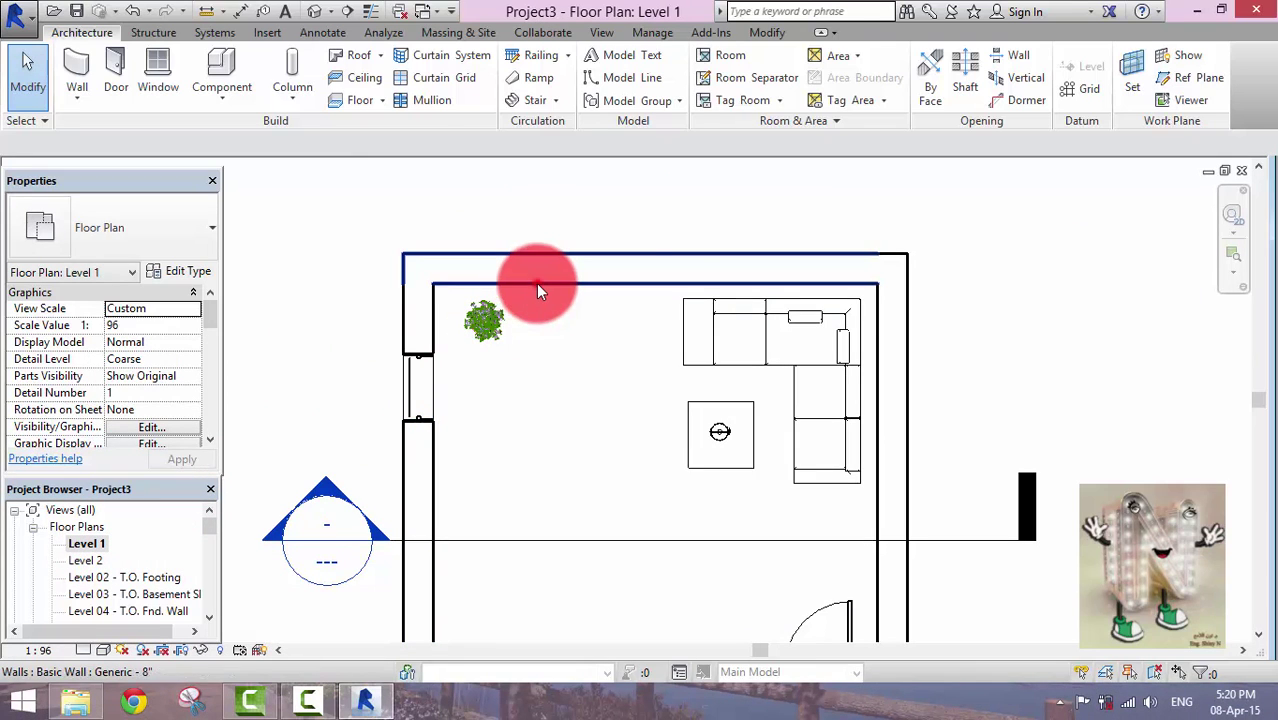
Flip the top wall so its textured finish faces into the room, then recheck in 3D.
{"action": "left_click", "coordinate": [538, 275]}
{"action": "left_click", "coordinate": [655, 241]}
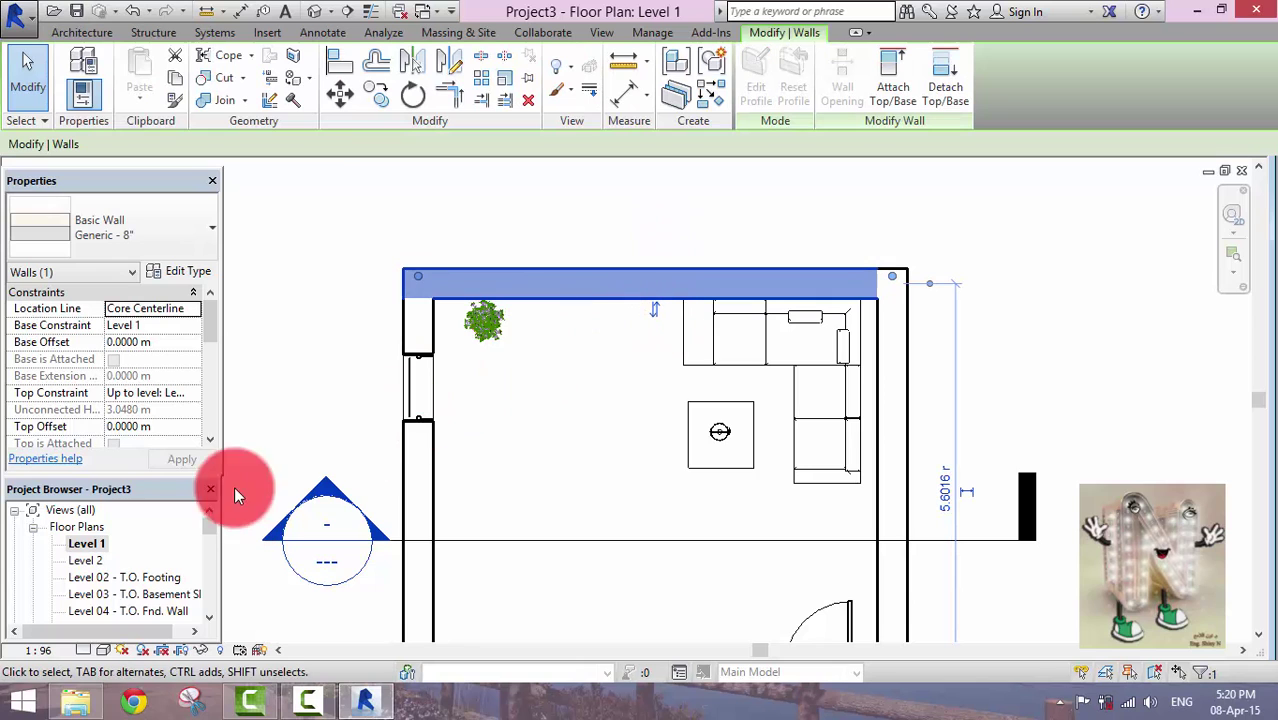
{"action": "left_click", "coordinate": [310, 11]}
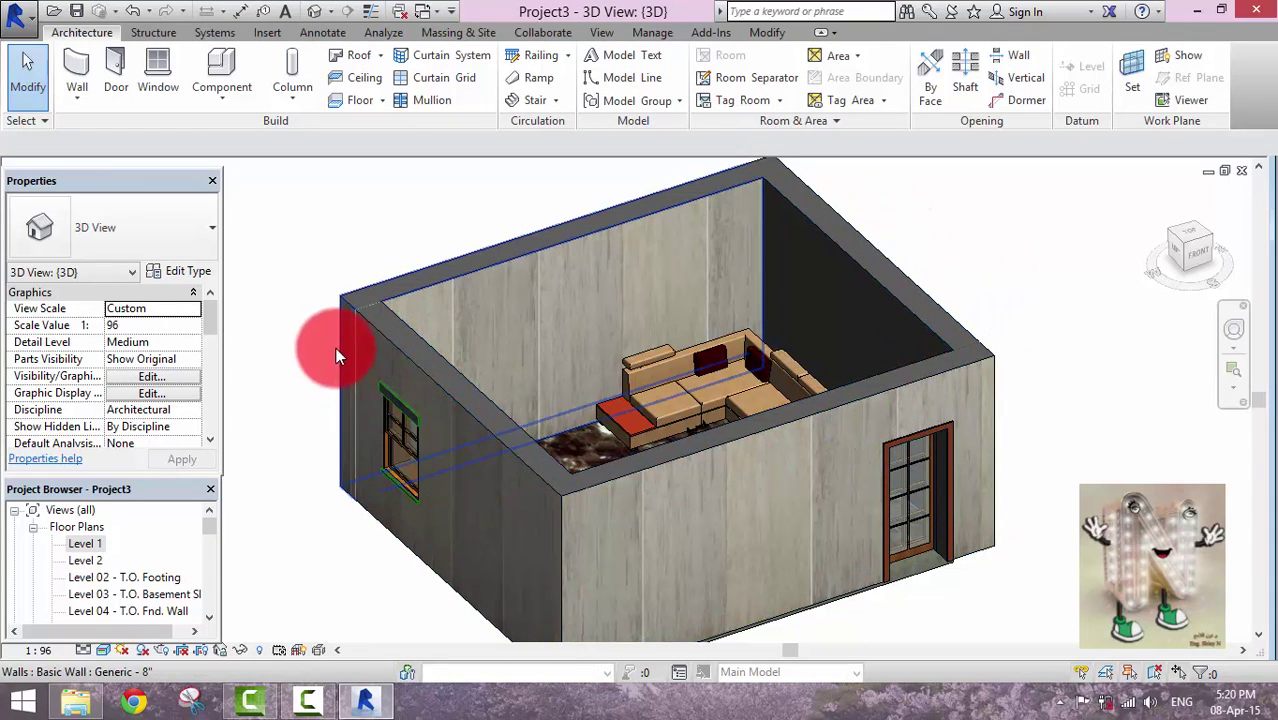
{"action": "double_click", "coordinate": [88, 546]}
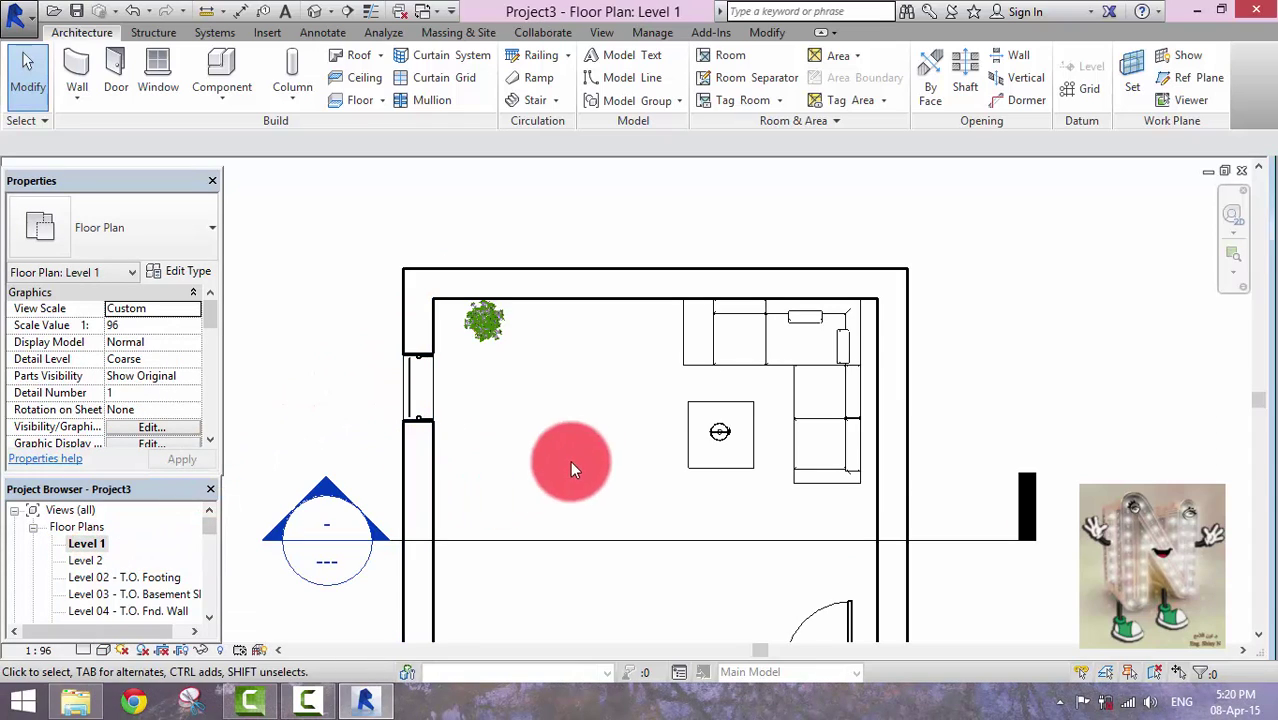
Open the layer structure of the right wall's Generic - 8" type.
{"action": "left_click", "coordinate": [904, 460]}
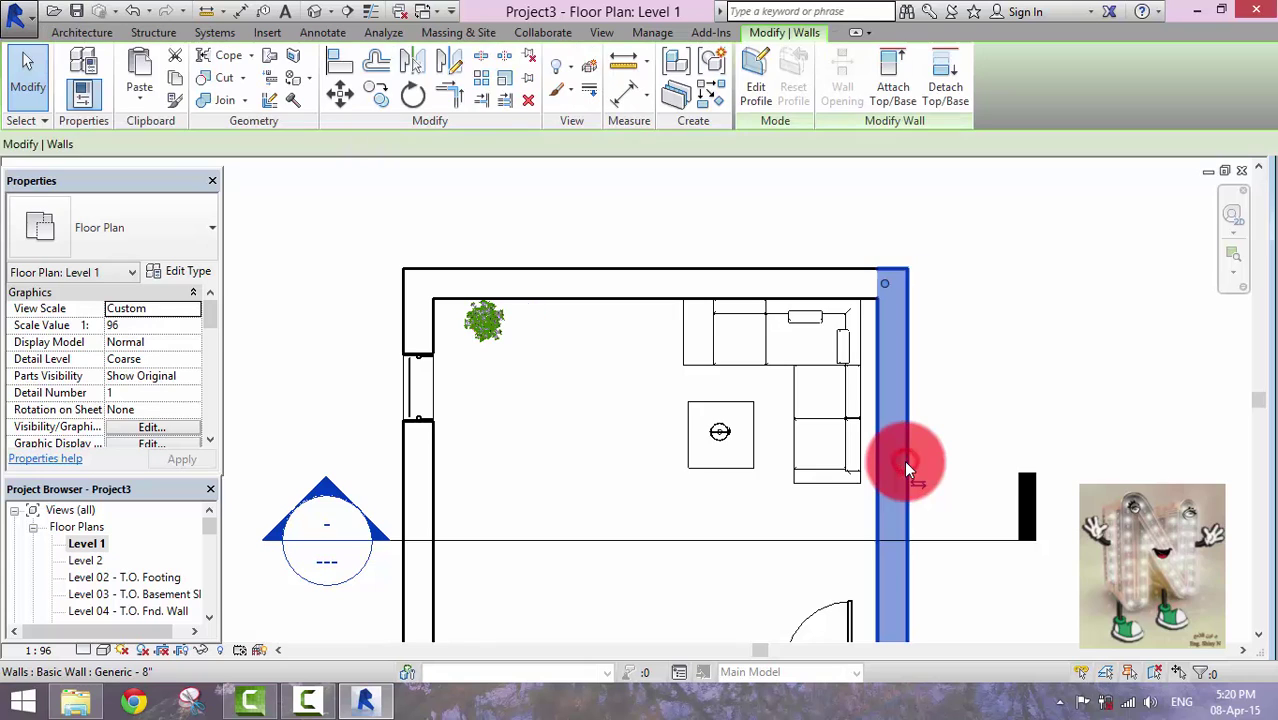
{"action": "left_click", "coordinate": [175, 272]}
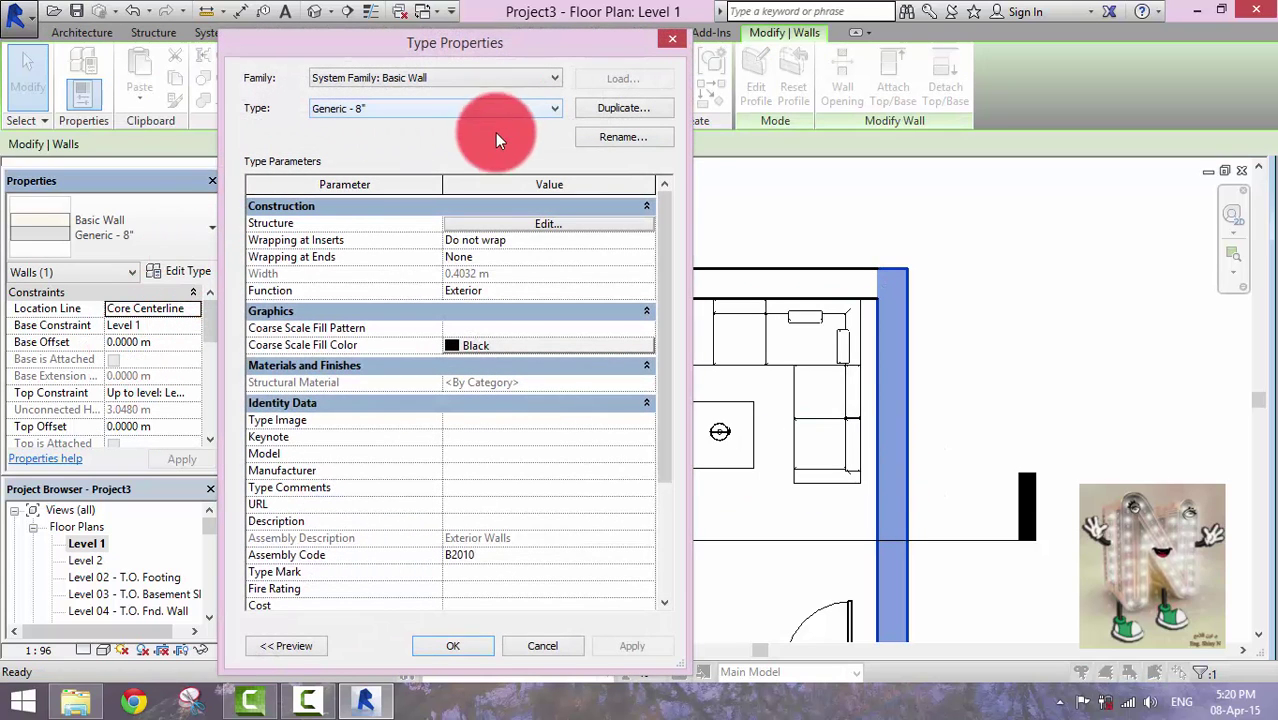
{"action": "left_click", "coordinate": [515, 223]}
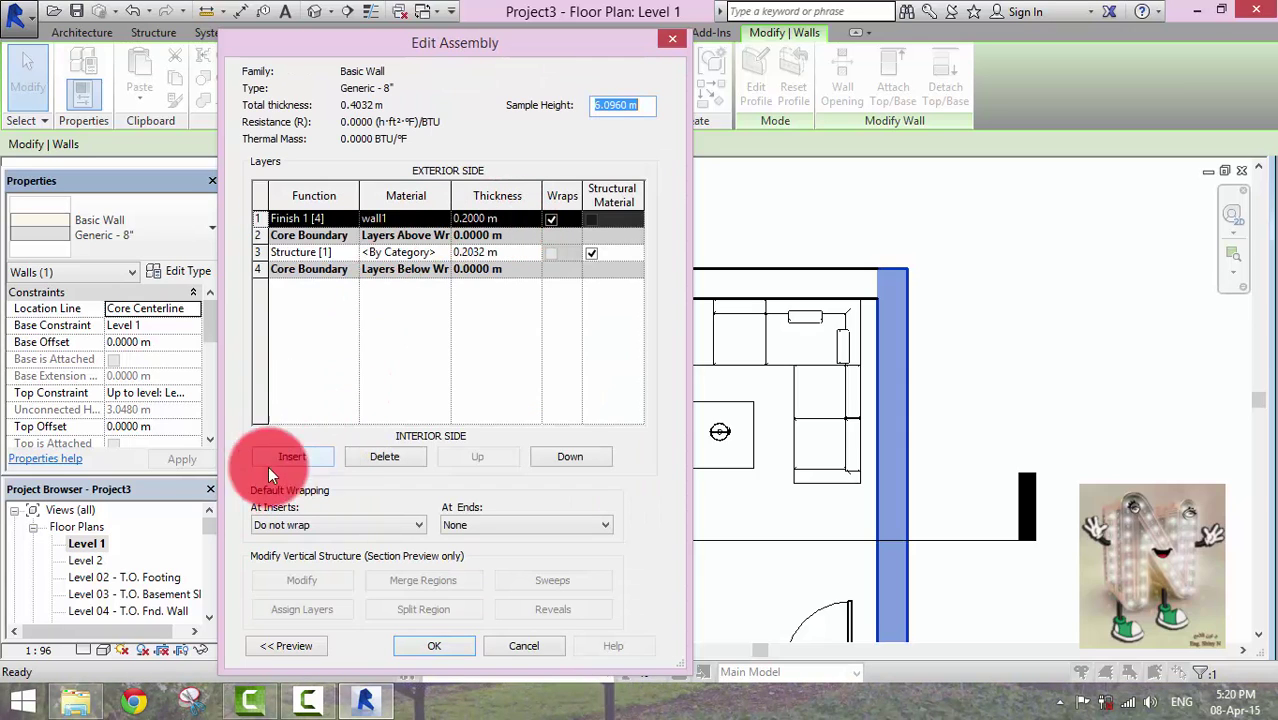
Insert a 0.2 m Finish 1 [4] exterior layer and bring up its material choices.
{"action": "left_click", "coordinate": [282, 457]}
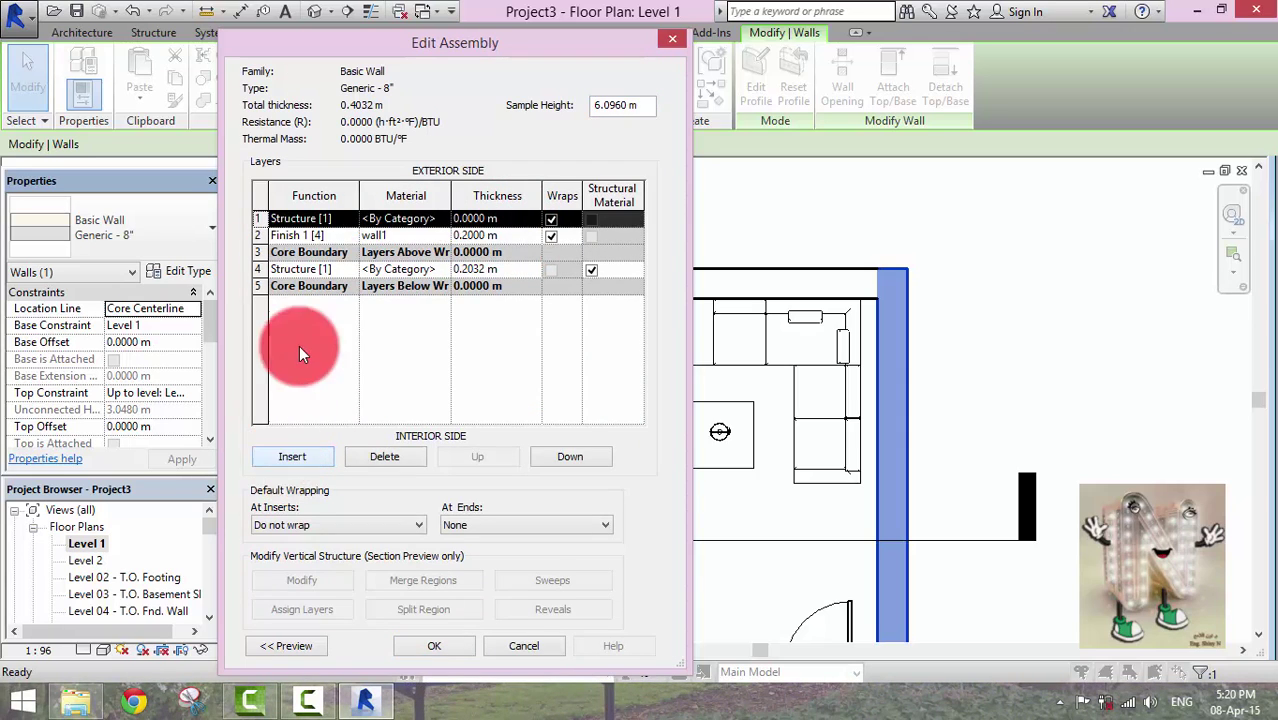
{"action": "left_click", "coordinate": [350, 219]}
{"action": "left_click", "coordinate": [314, 276]}
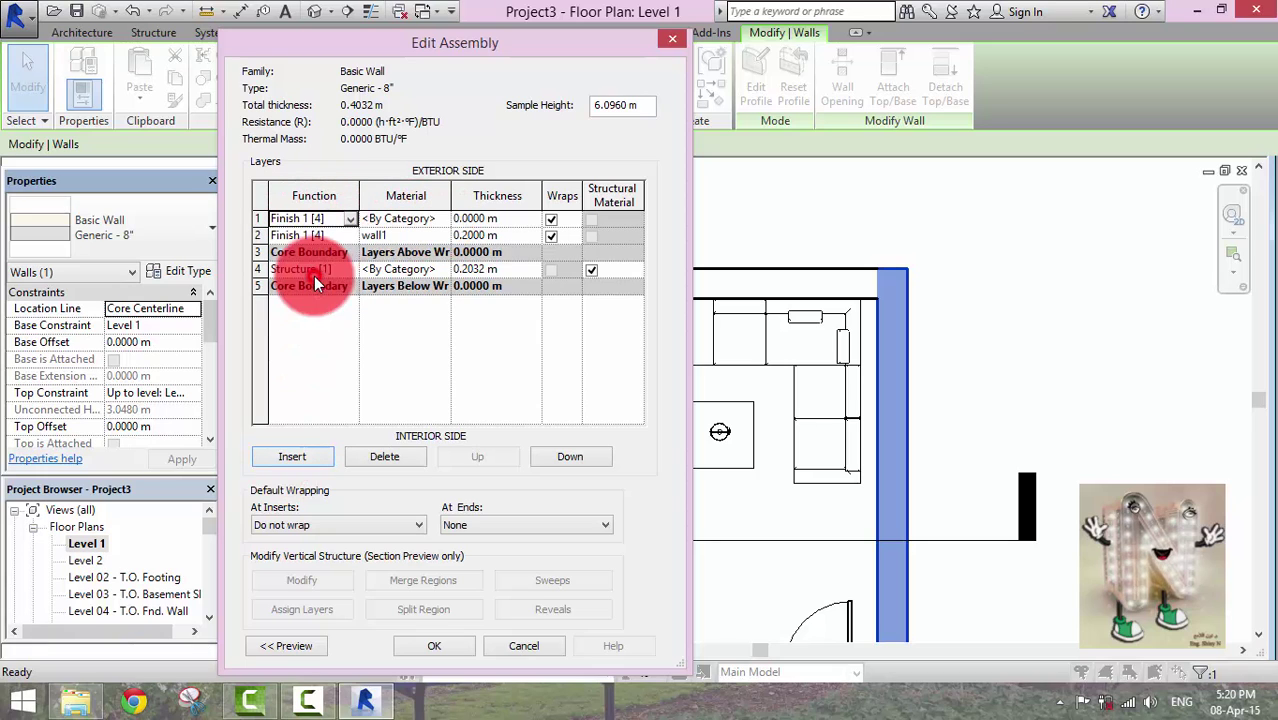
{"action": "left_click", "coordinate": [463, 216]}
{"action": "left_click", "coordinate": [466, 217]}
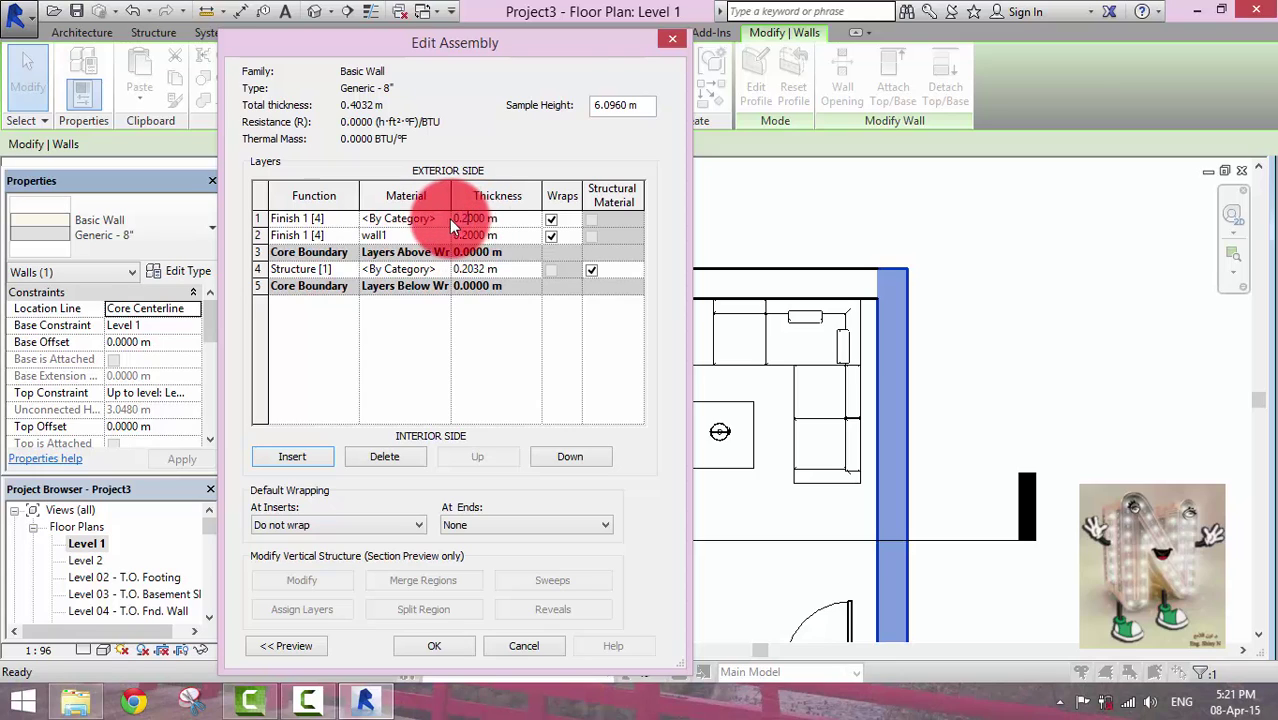
{"action": "left_click", "coordinate": [444, 218]}
{"action": "left_click", "coordinate": [444, 218]}
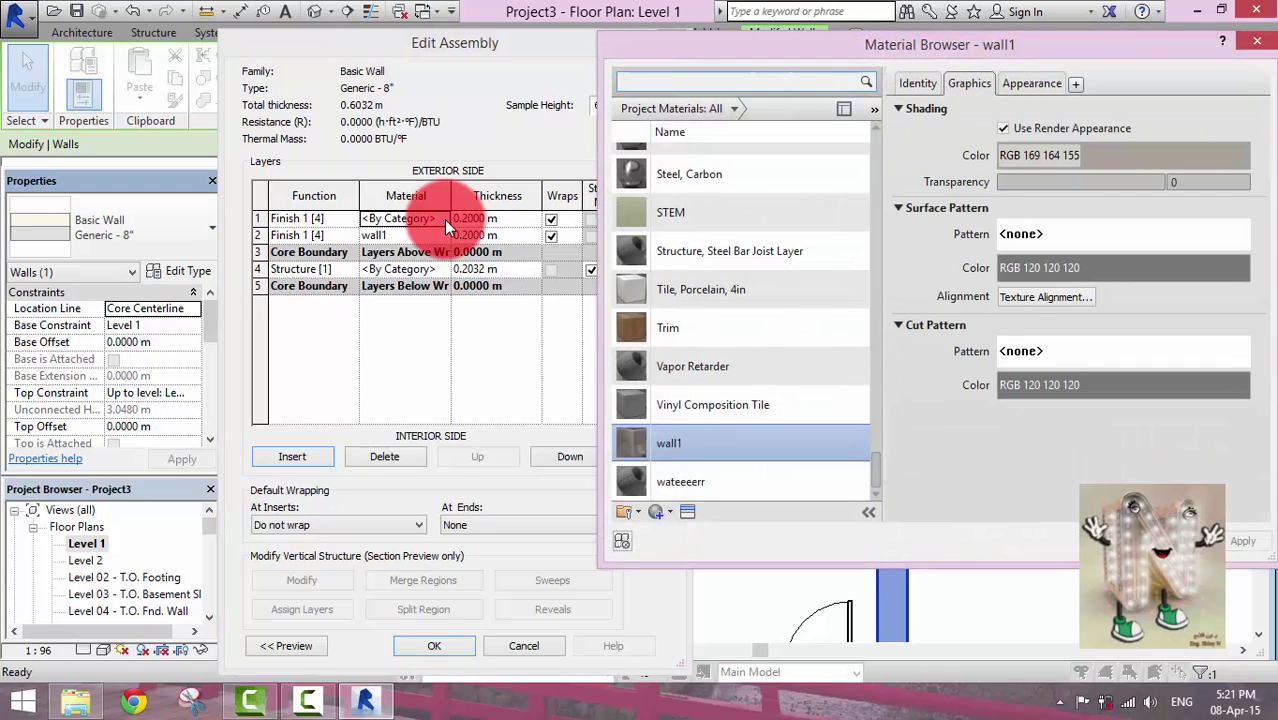
Duplicate the wall1 material and name the copy wall2.
{"action": "right_click", "coordinate": [664, 442]}
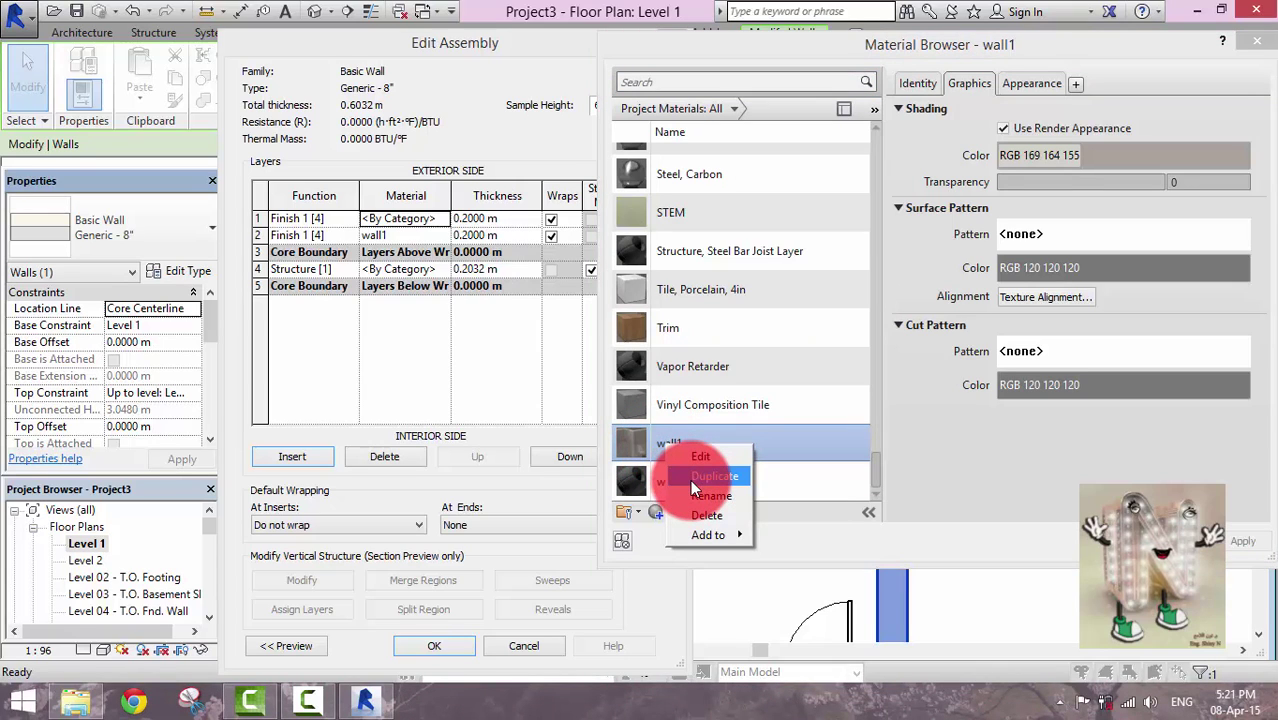
{"action": "left_click", "coordinate": [690, 477]}
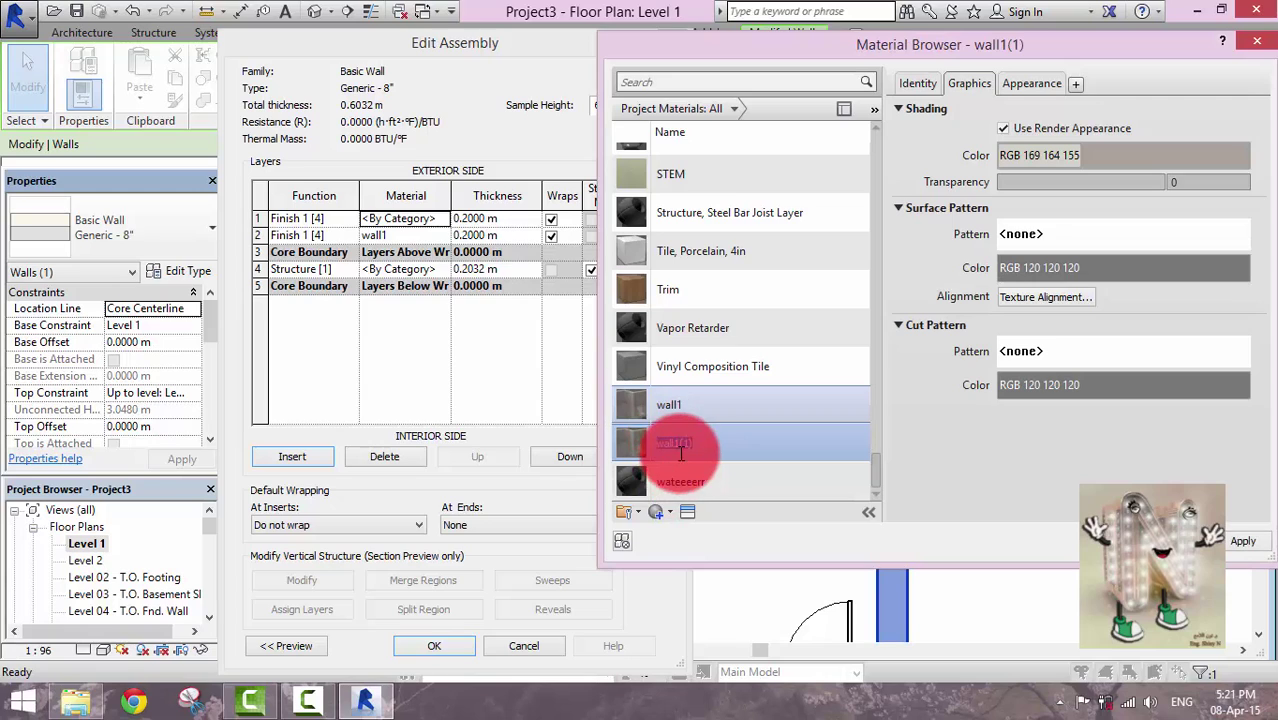
{"action": "left_click", "coordinate": [690, 446]}
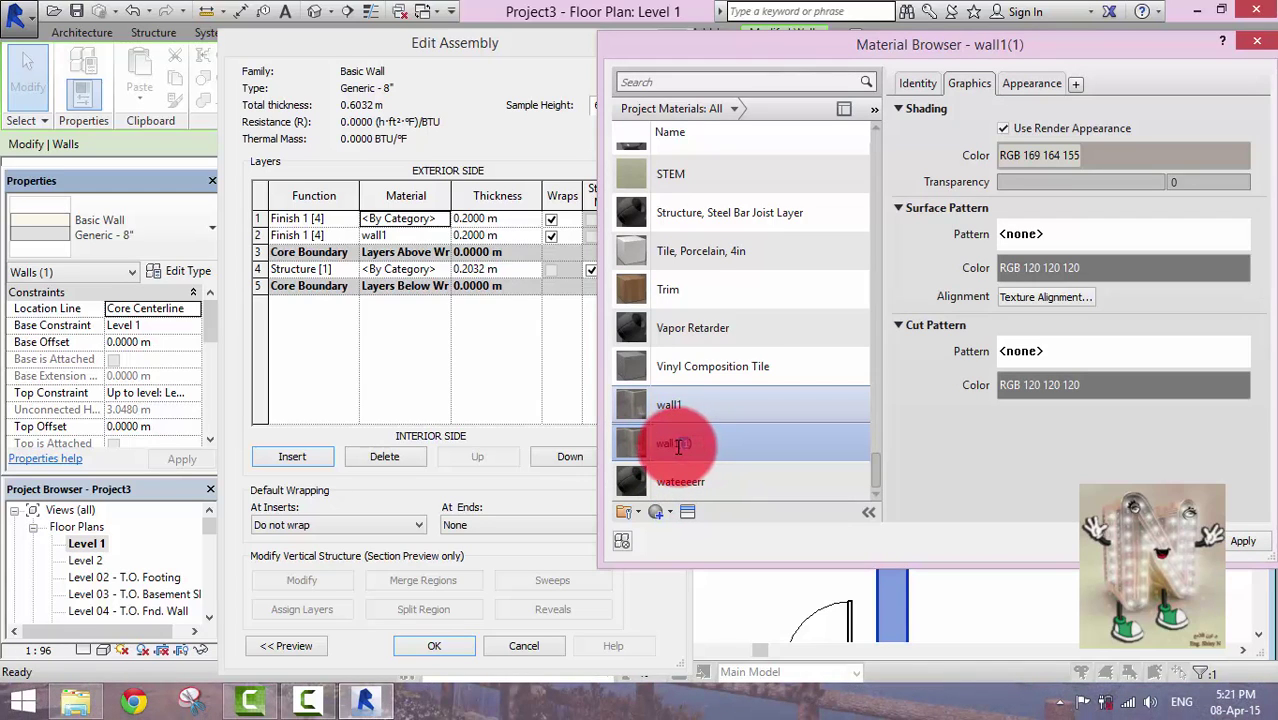
{"action": "key", "text": "BackSpace"}
{"action": "key", "text": "BackSpace"}
{"action": "key", "text": "BackSpace"}
{"action": "key", "text": "BackSpace"}
{"action": "type", "text": "22"}
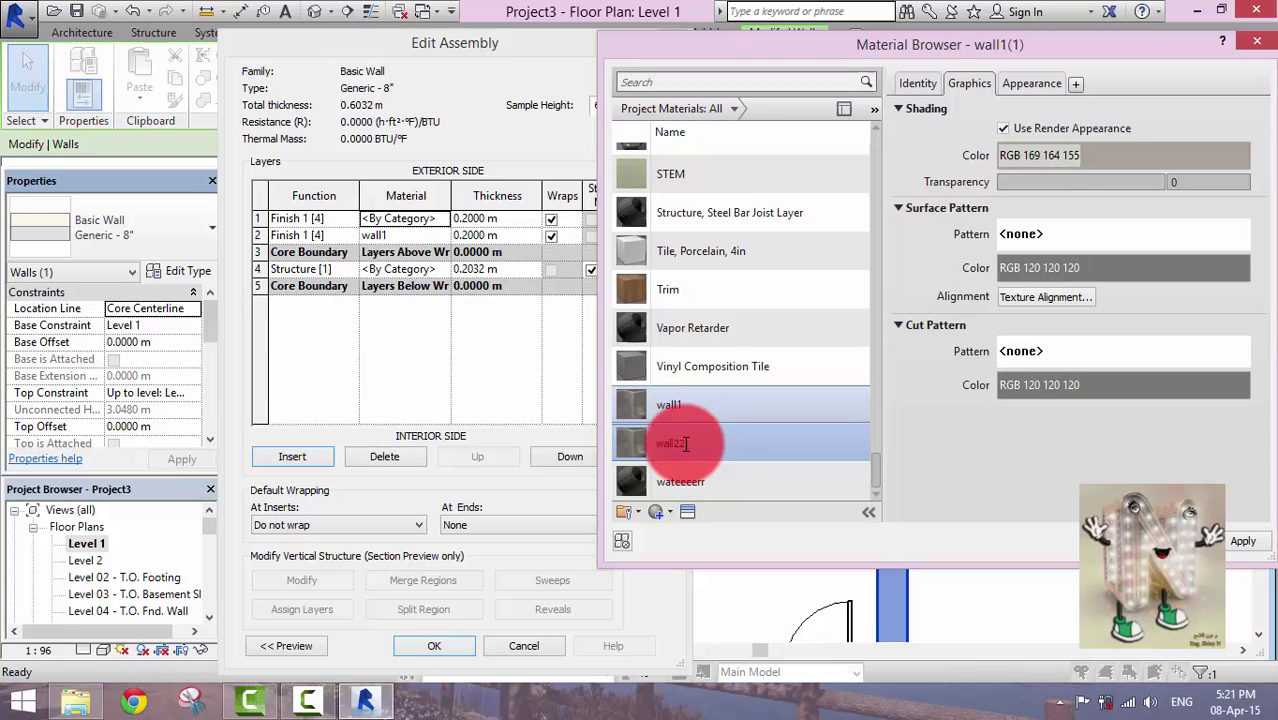
{"action": "key", "text": "BackSpace"}
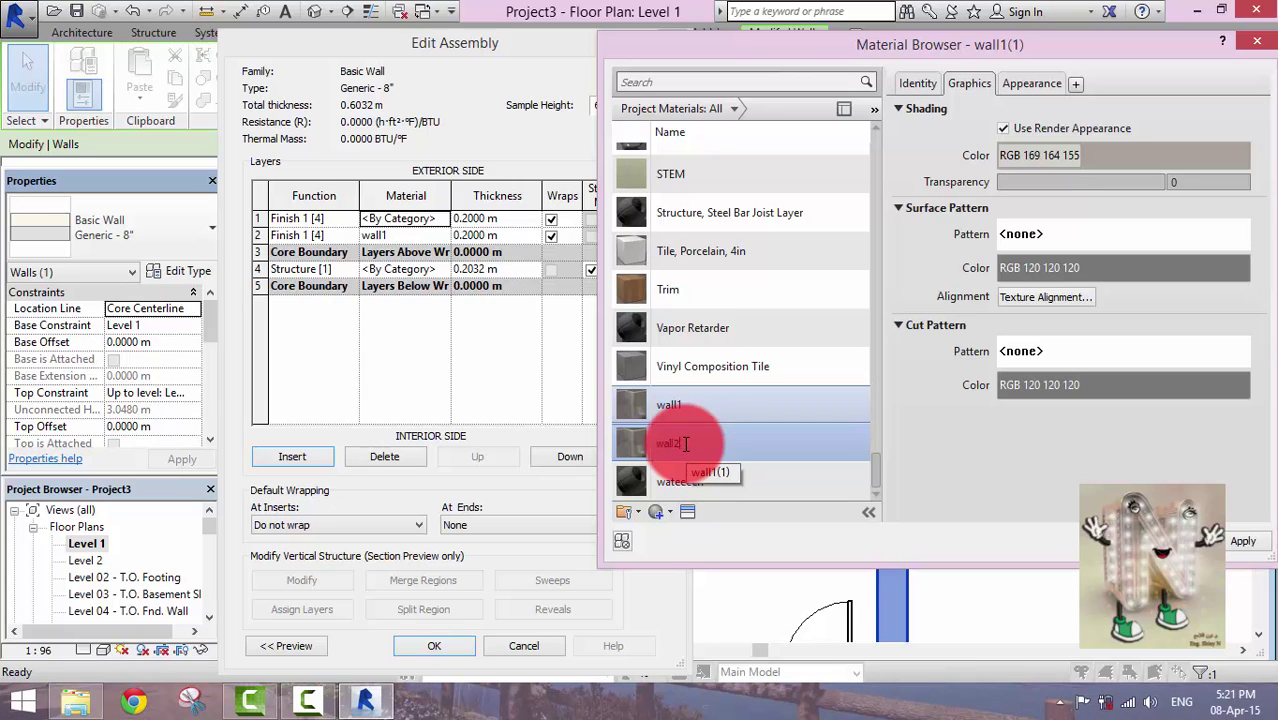
{"action": "key", "text": "Return"}
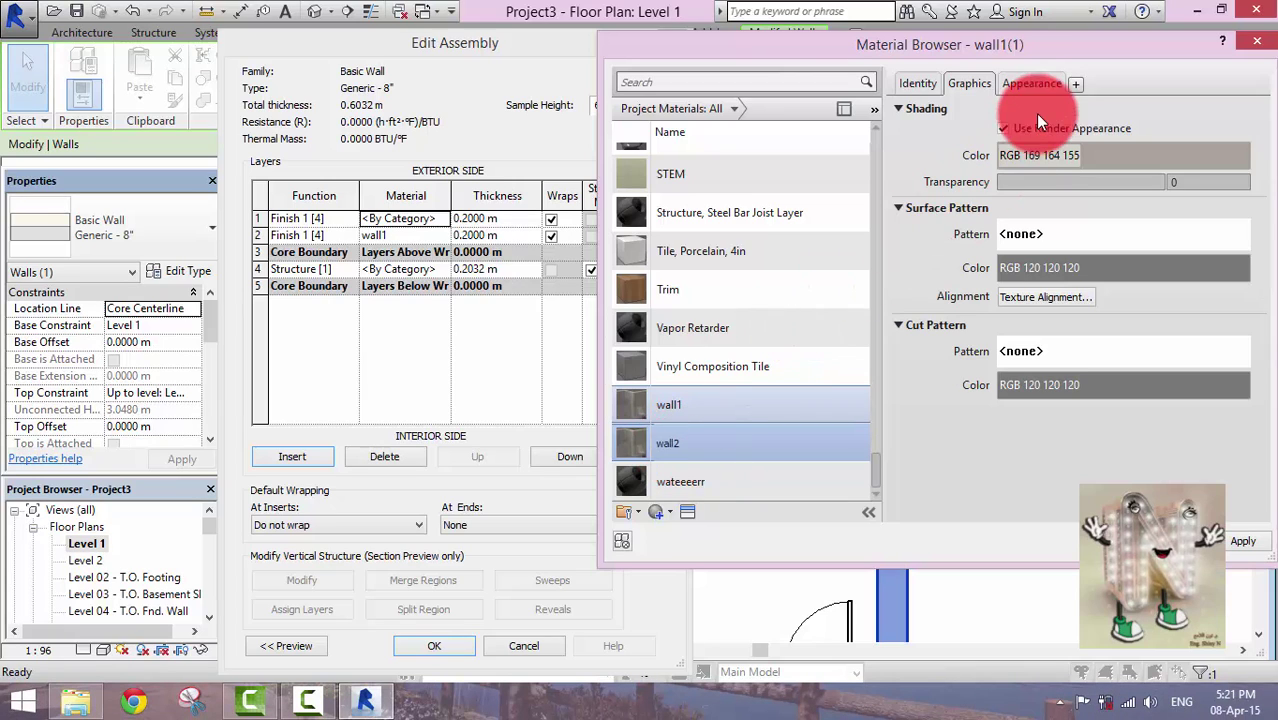
Replace wall2's appearance with the Paint asset from Appearance Library > Paint.
{"action": "left_click", "coordinate": [1033, 86]}
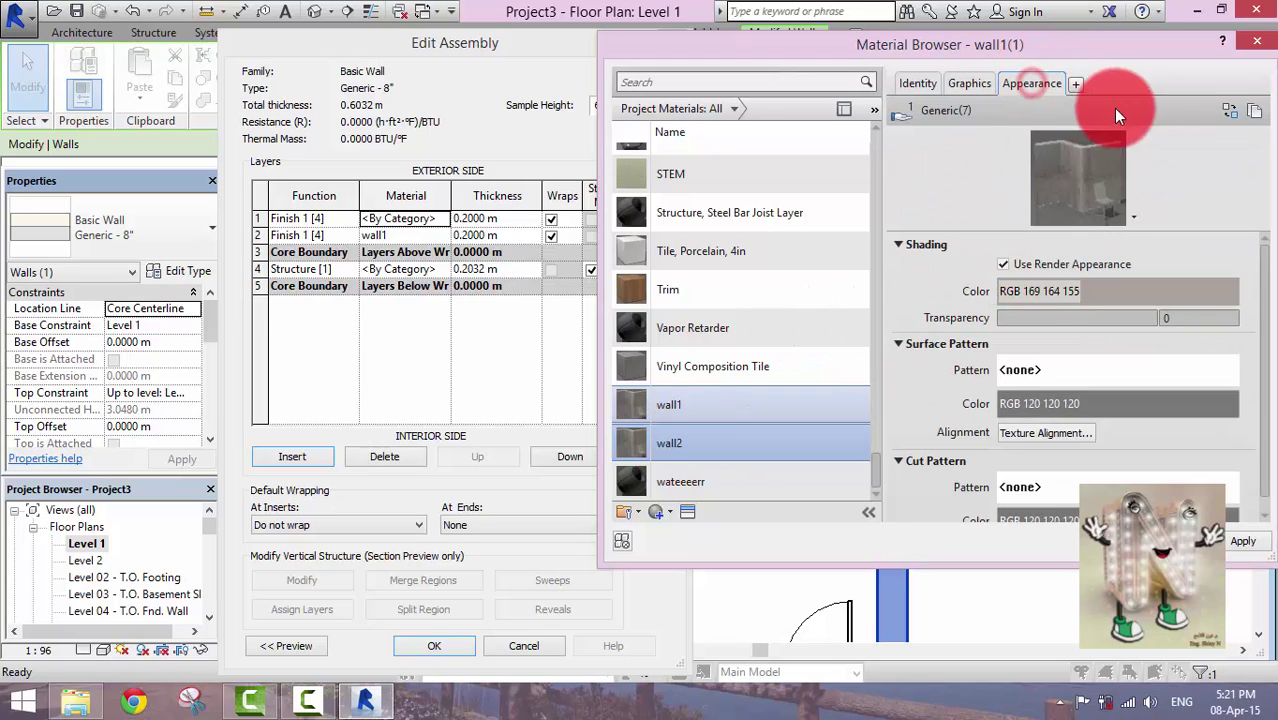
{"action": "left_click", "coordinate": [1229, 112]}
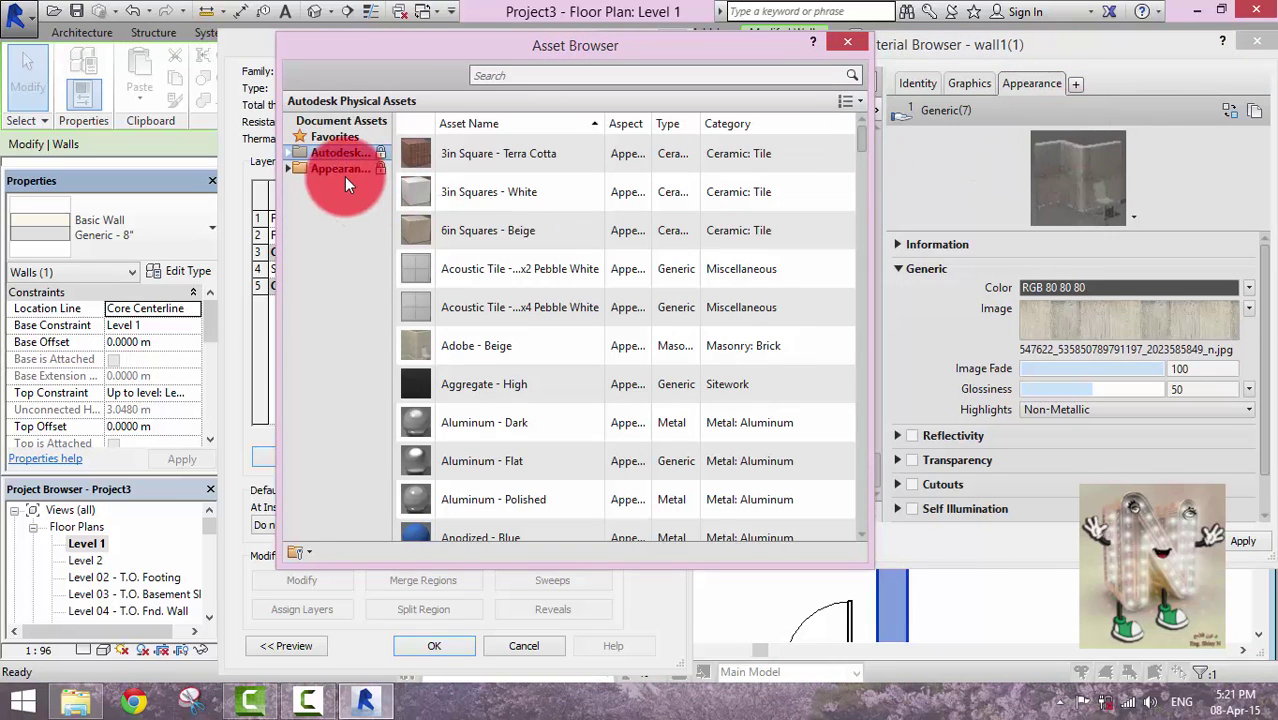
{"action": "left_click", "coordinate": [288, 169]}
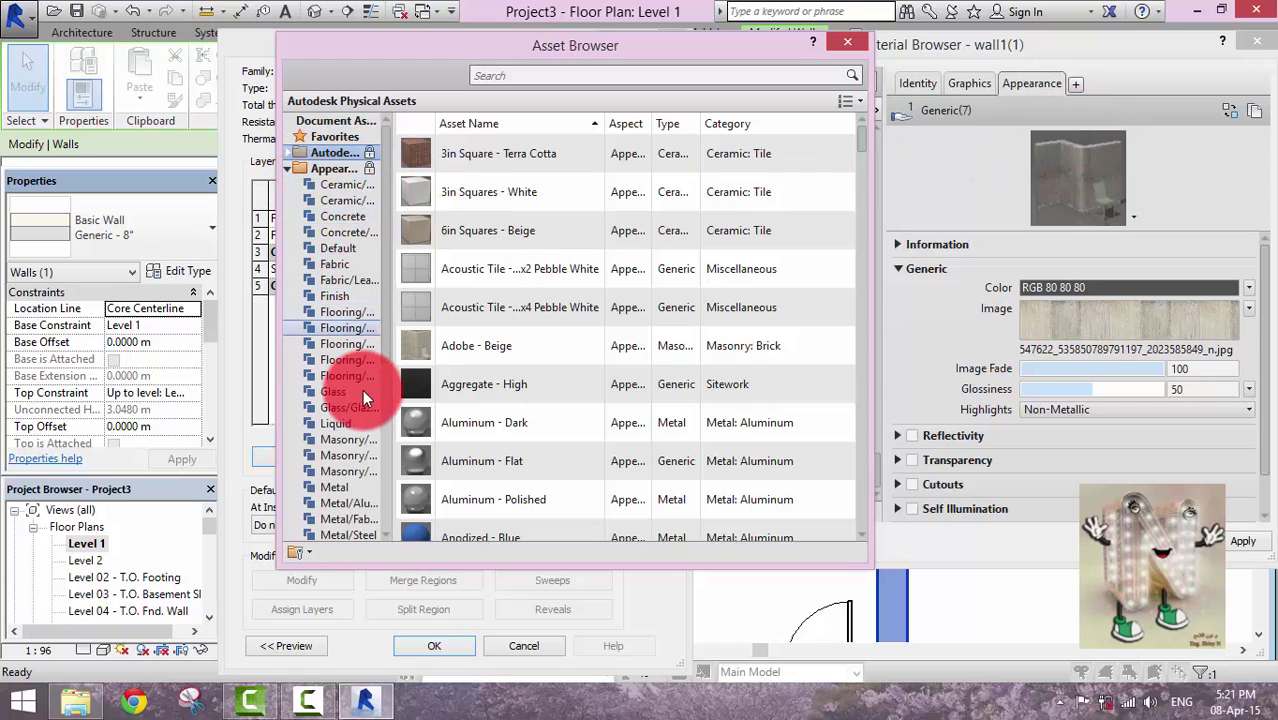
{"action": "scroll", "coordinate": [379, 451], "scroll_direction": "down", "scroll_amount": 6}
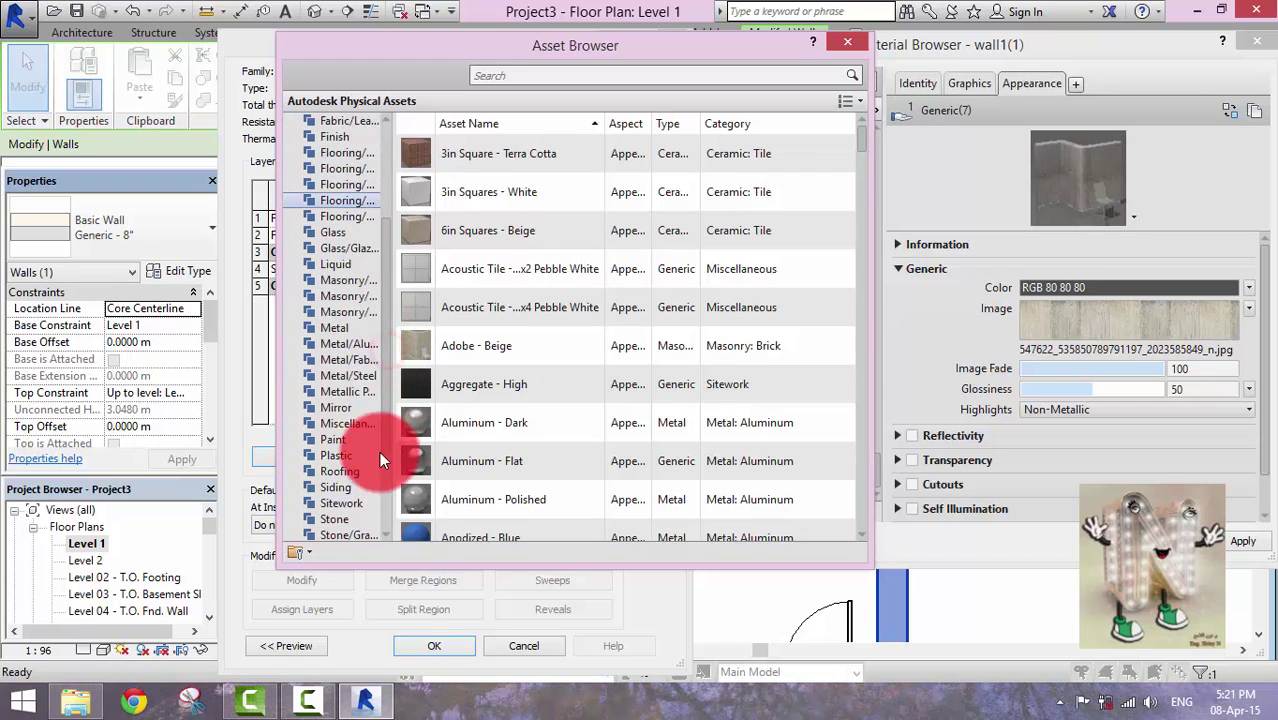
{"action": "scroll", "coordinate": [368, 418], "scroll_direction": "up", "scroll_amount": 4}
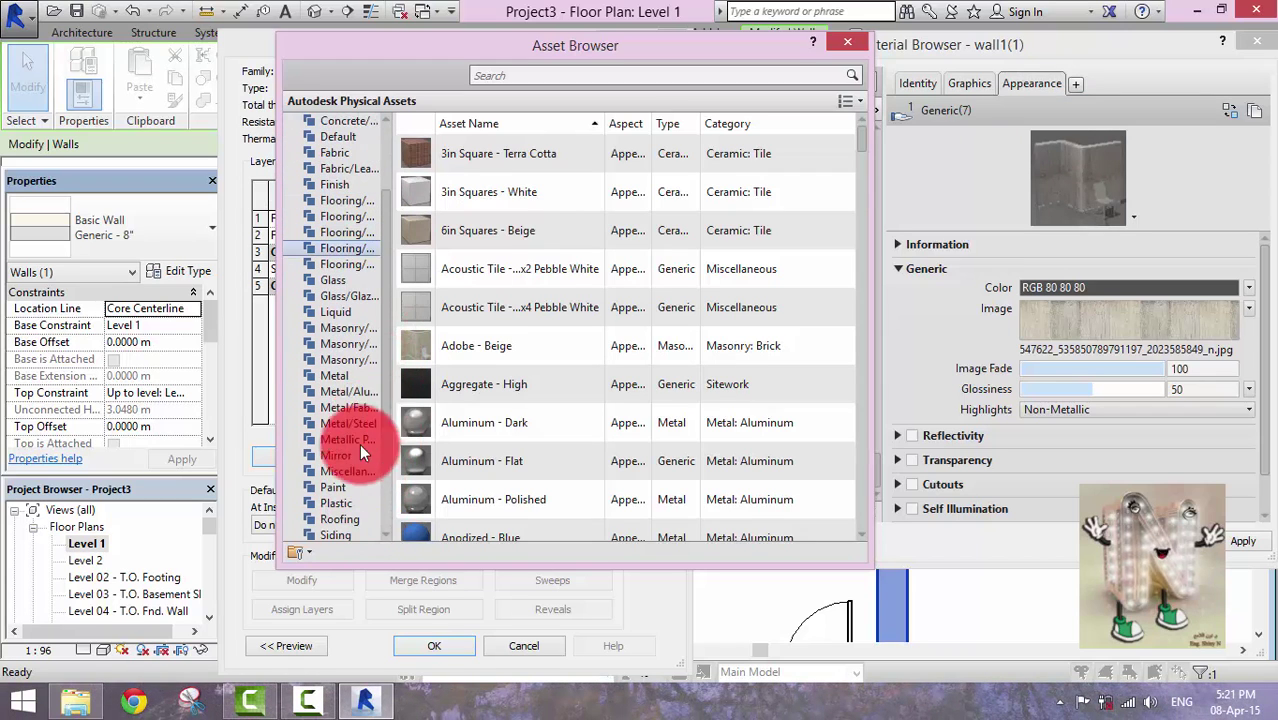
{"action": "left_click", "coordinate": [338, 487]}
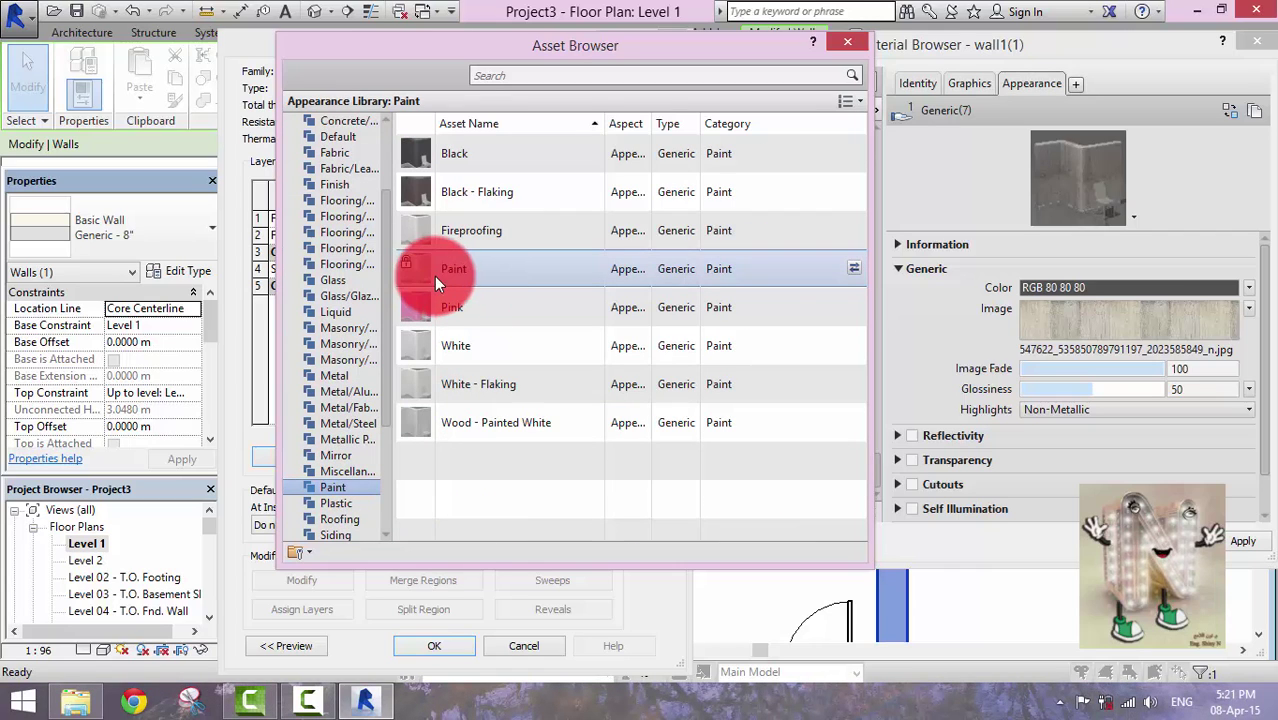
{"action": "left_click", "coordinate": [853, 269]}
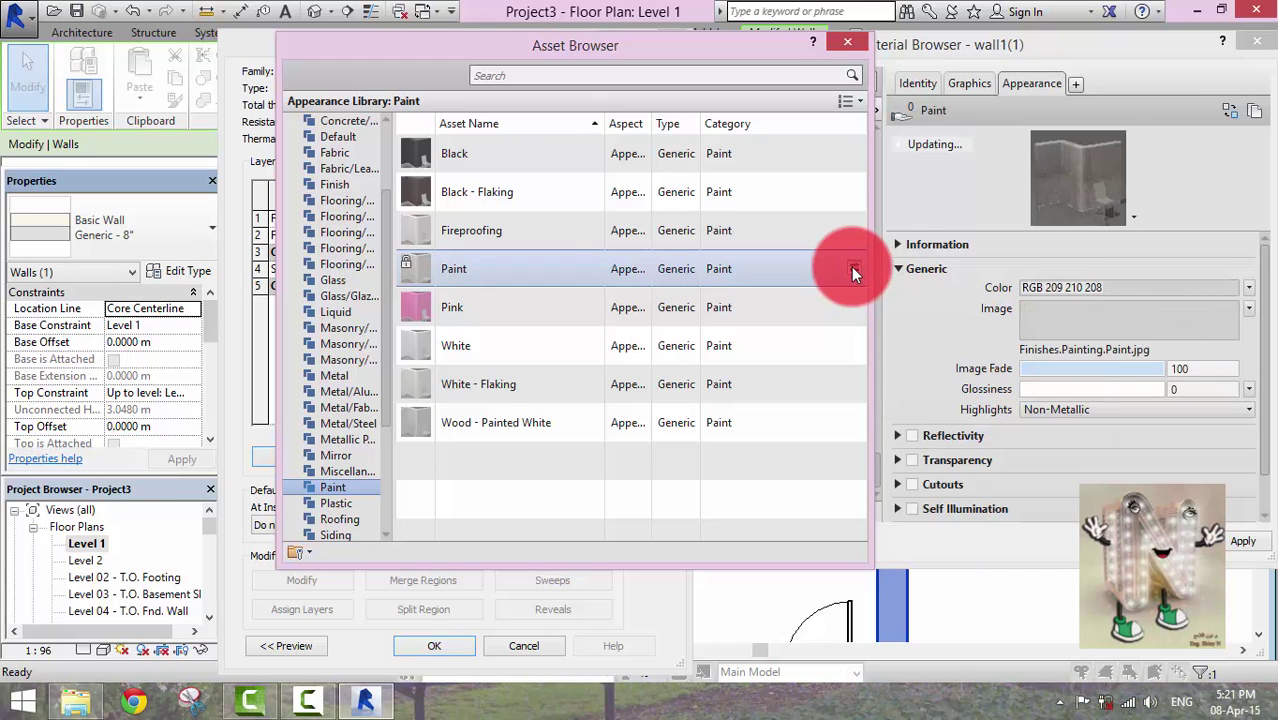
Set wall2's texture image to 558310 from folder 1.
{"action": "left_click", "coordinate": [847, 42]}
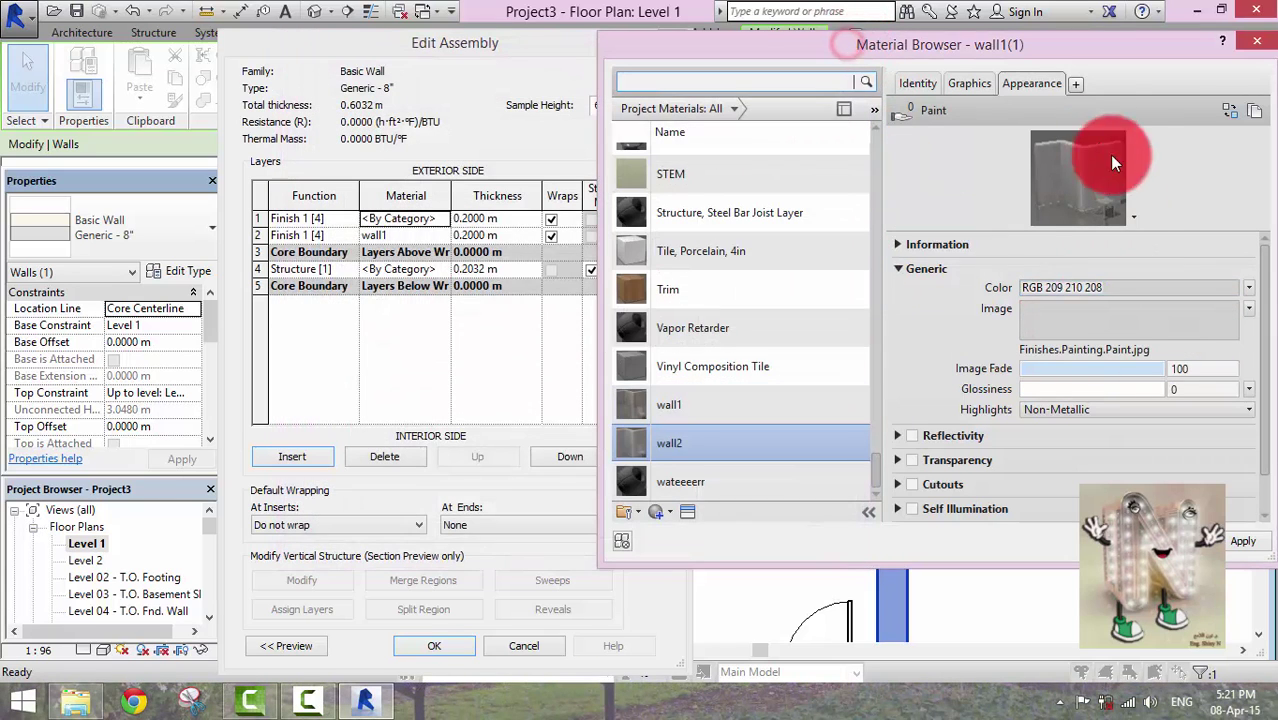
{"action": "left_click", "coordinate": [1066, 326]}
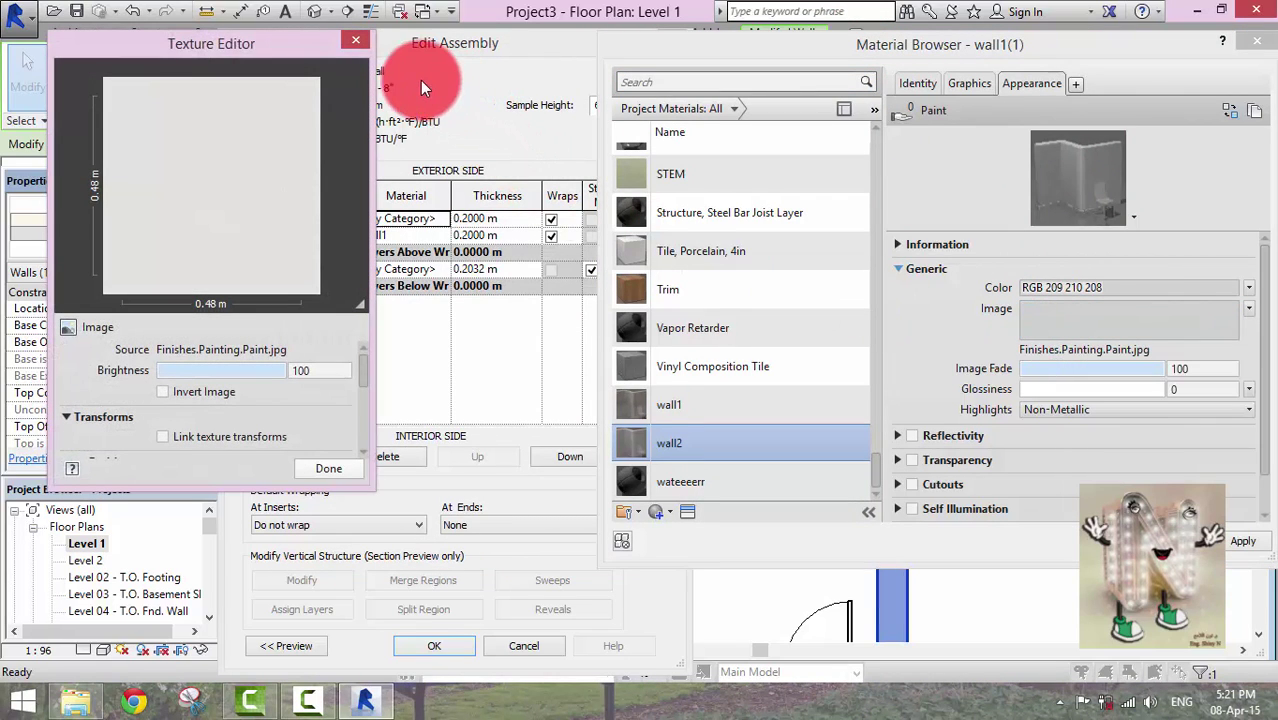
{"action": "left_click", "coordinate": [356, 41]}
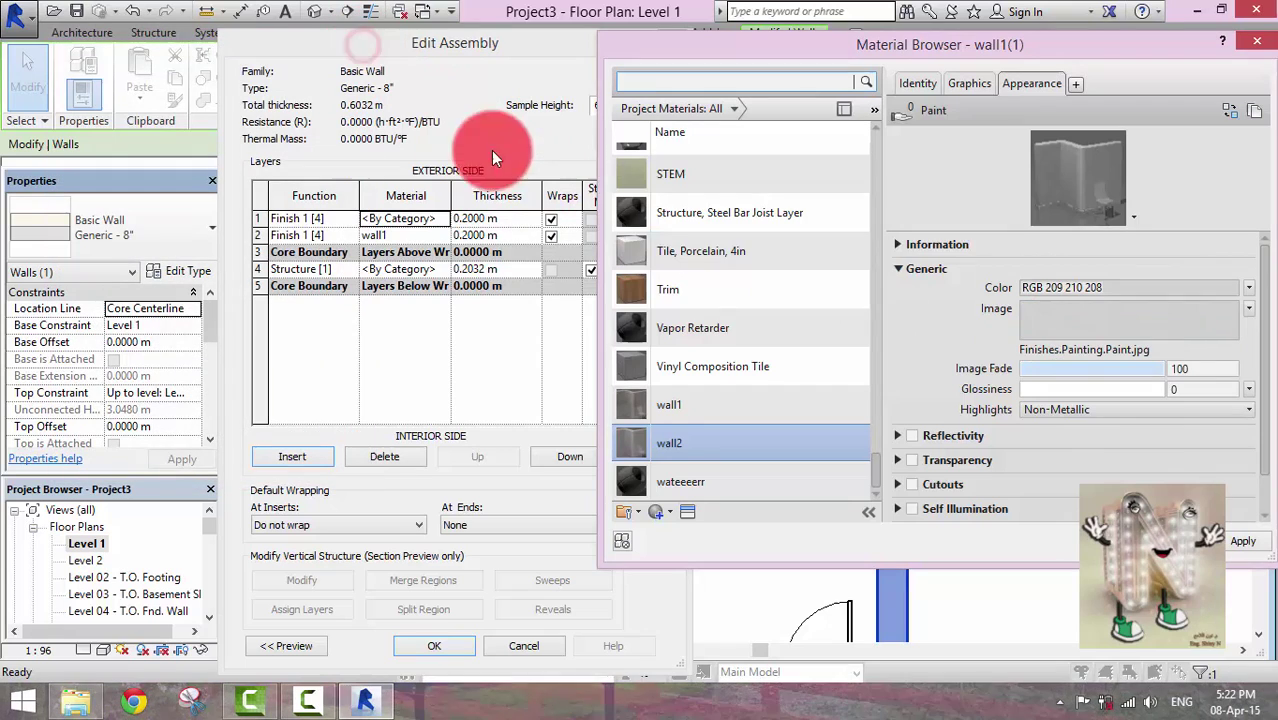
{"action": "left_click", "coordinate": [1038, 349]}
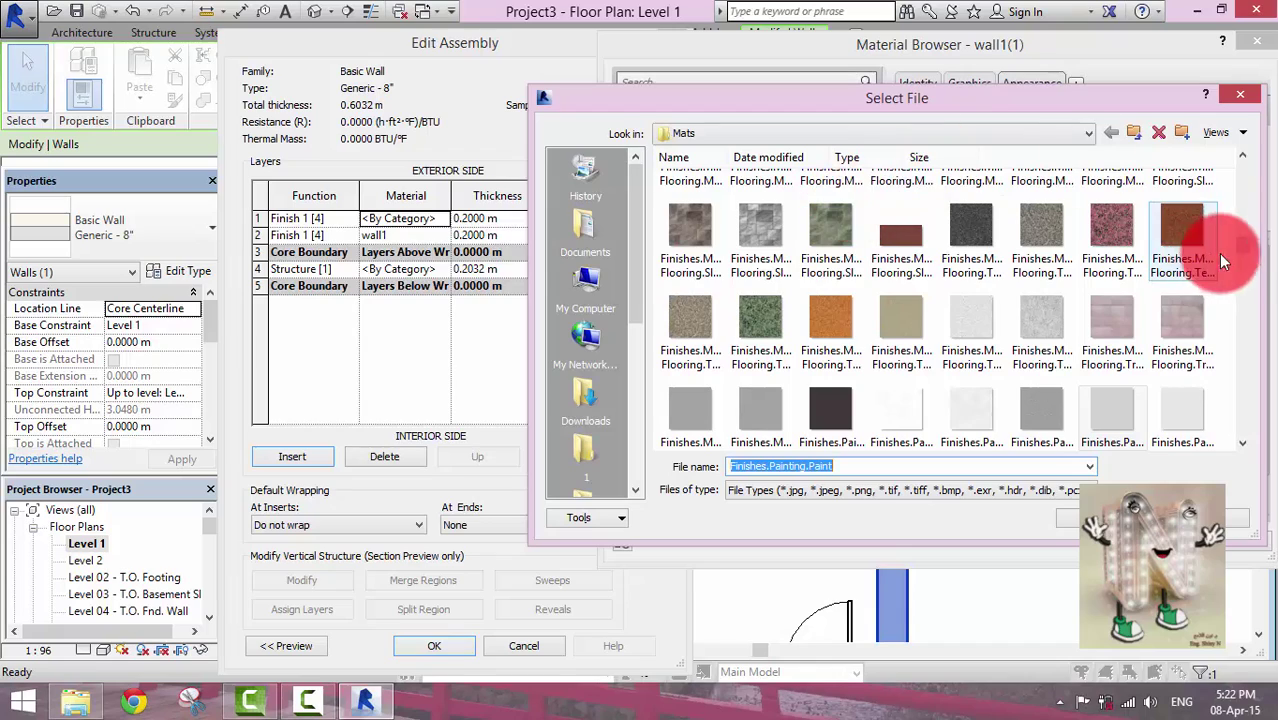
{"action": "left_click_drag", "start_coordinate": [1244, 252], "coordinate": [1105, 197]}
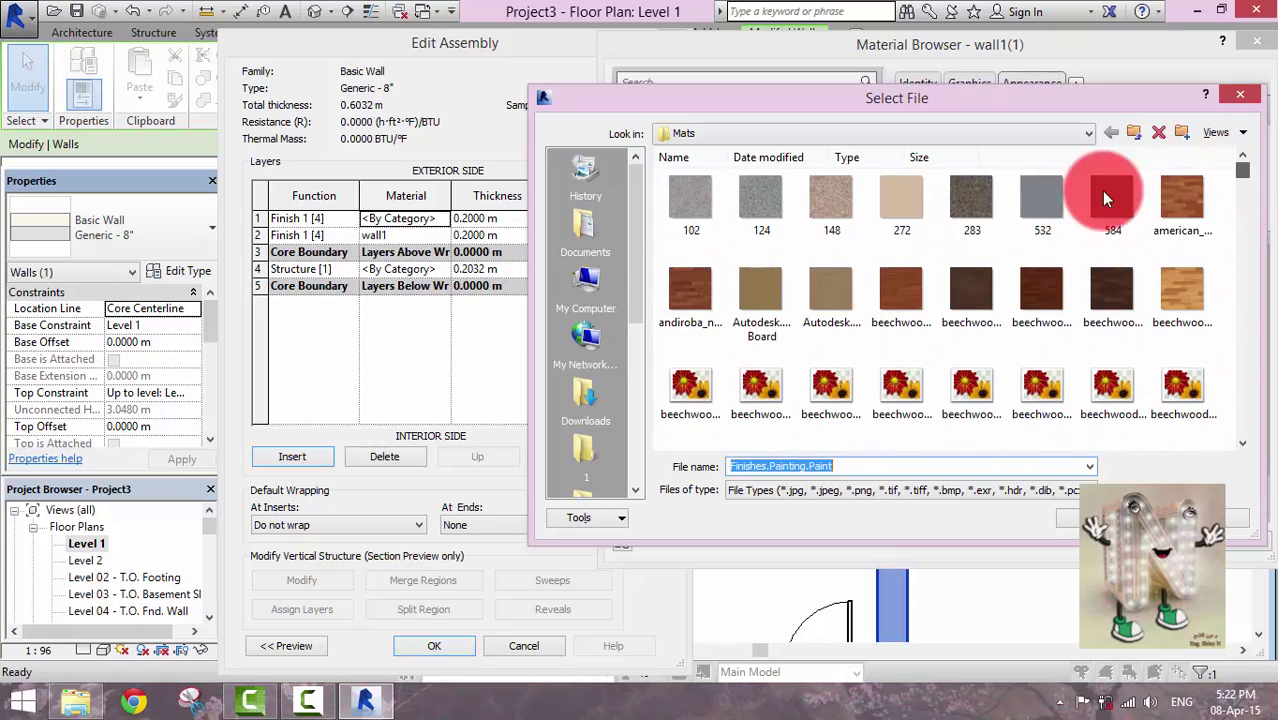
{"action": "left_click_drag", "start_coordinate": [635, 270], "coordinate": [583, 345]}
{"action": "left_click", "coordinate": [583, 345]}
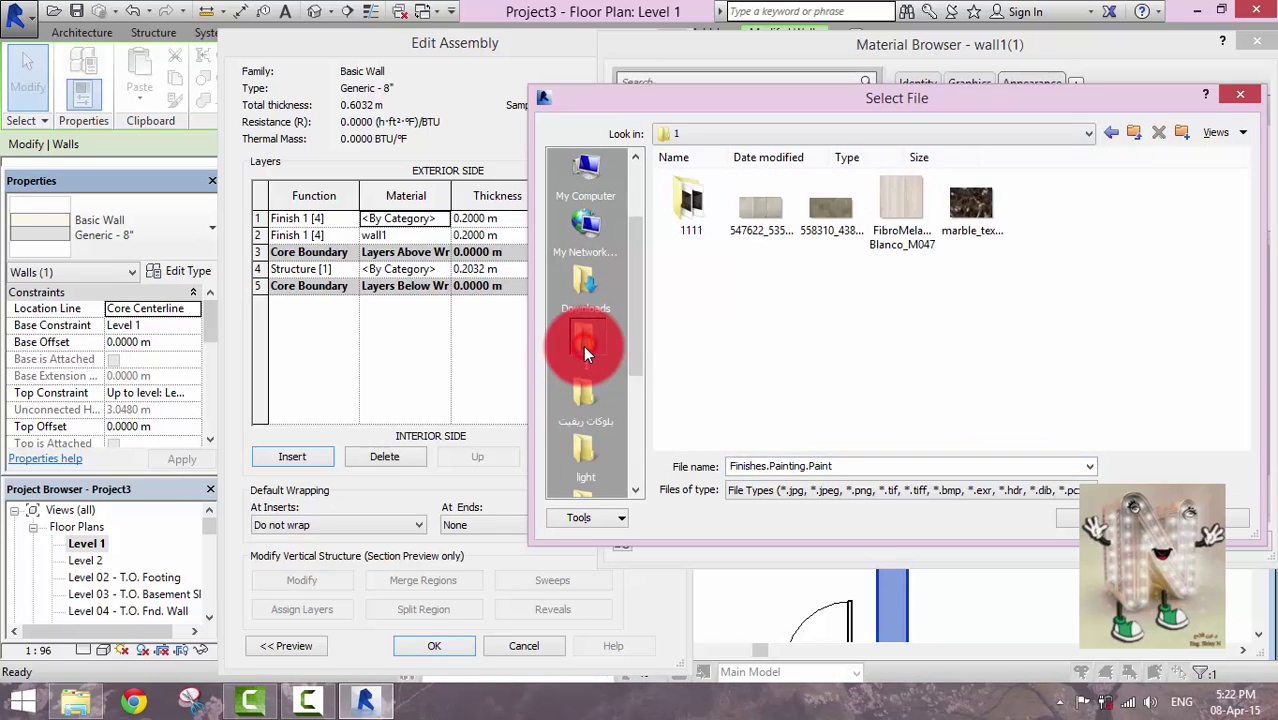
{"action": "left_click", "coordinate": [829, 227]}
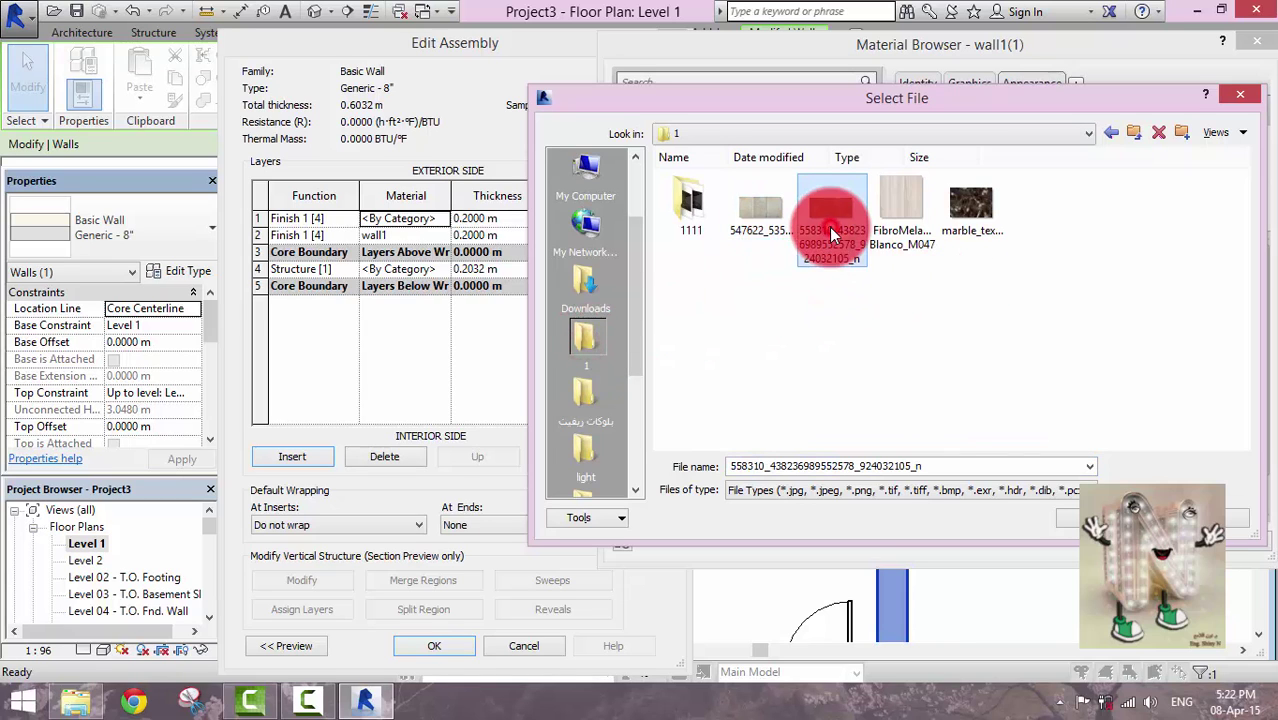
{"action": "left_click", "coordinate": [1080, 517]}
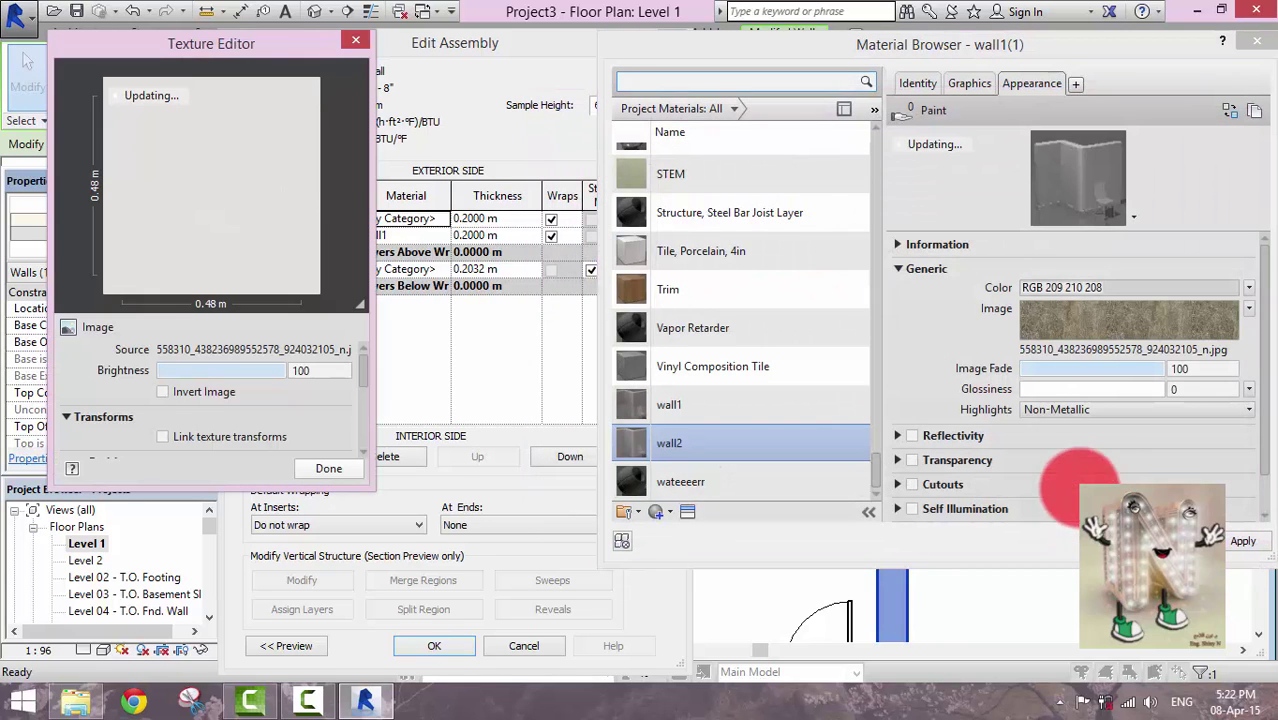
Set the wall2 texture sample size to 4.00 m.
{"action": "left_click", "coordinate": [1055, 318]}
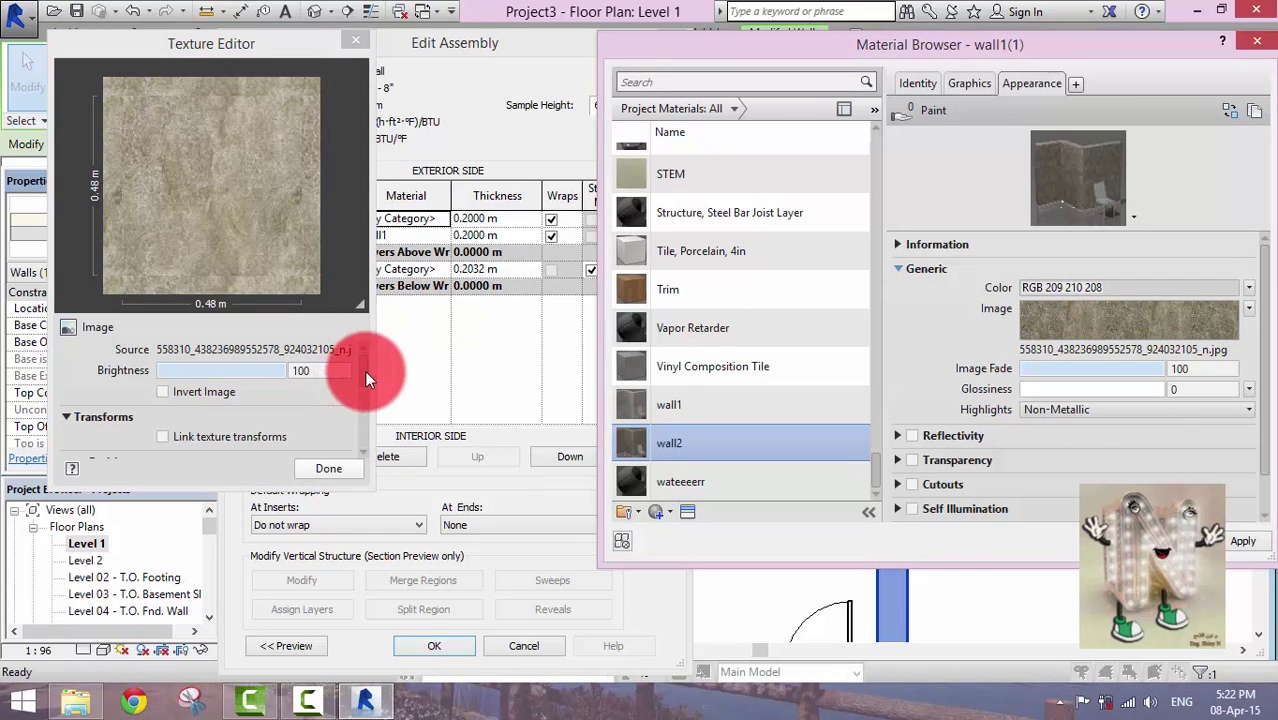
{"action": "left_click_drag", "start_coordinate": [364, 370], "coordinate": [356, 428]}
{"action": "left_click", "coordinate": [199, 373]}
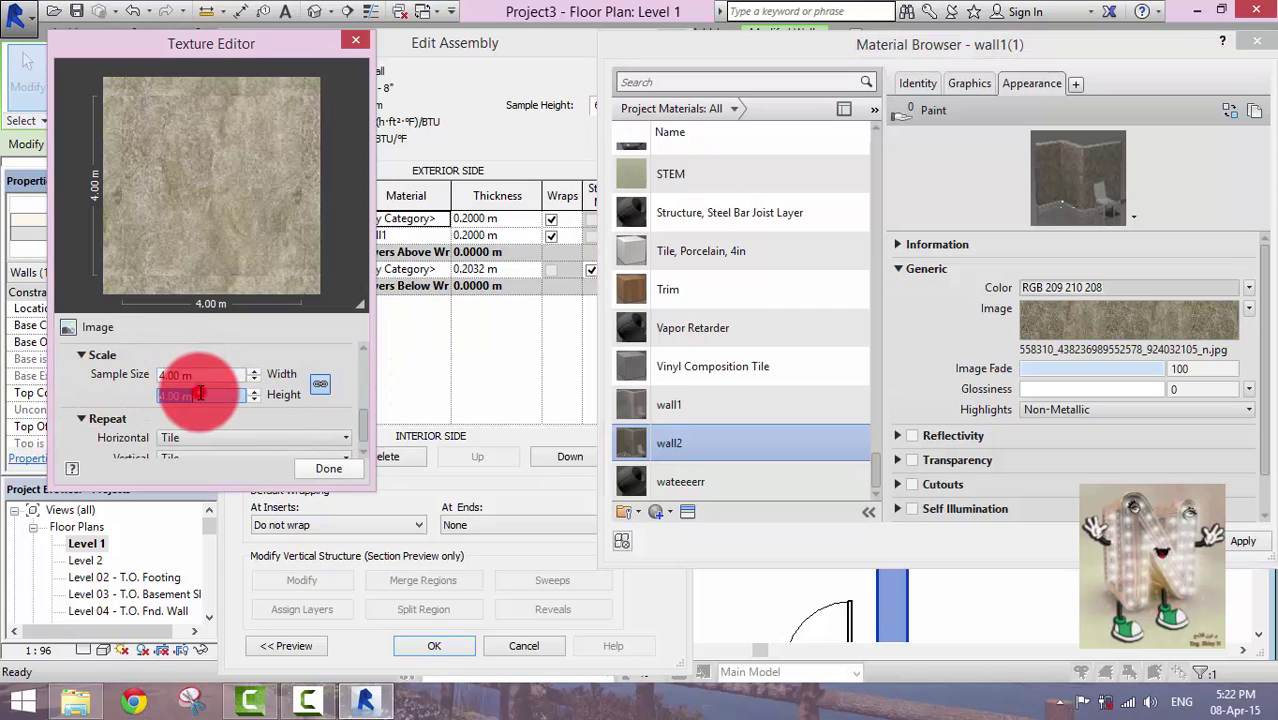
{"action": "left_click", "coordinate": [330, 469]}
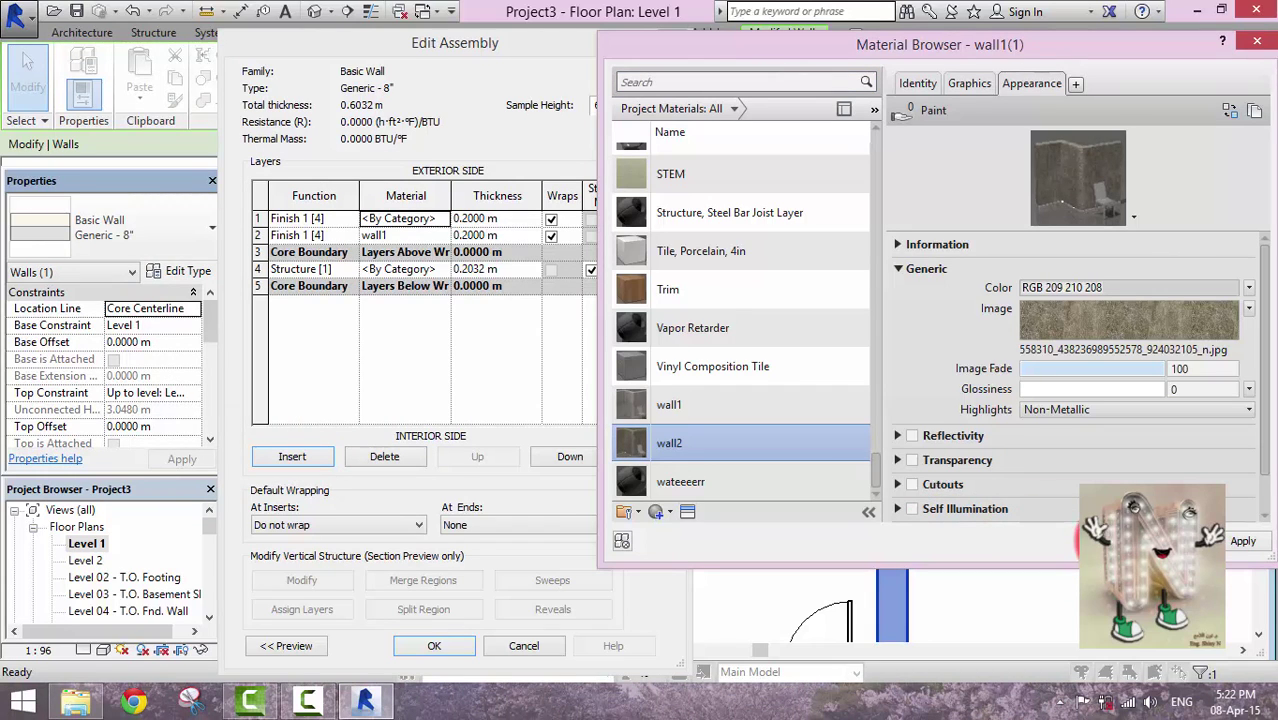
Assign wall2 to the new Finish 1 layer and apply the wall type changes.
{"action": "left_click", "coordinate": [1090, 541]}
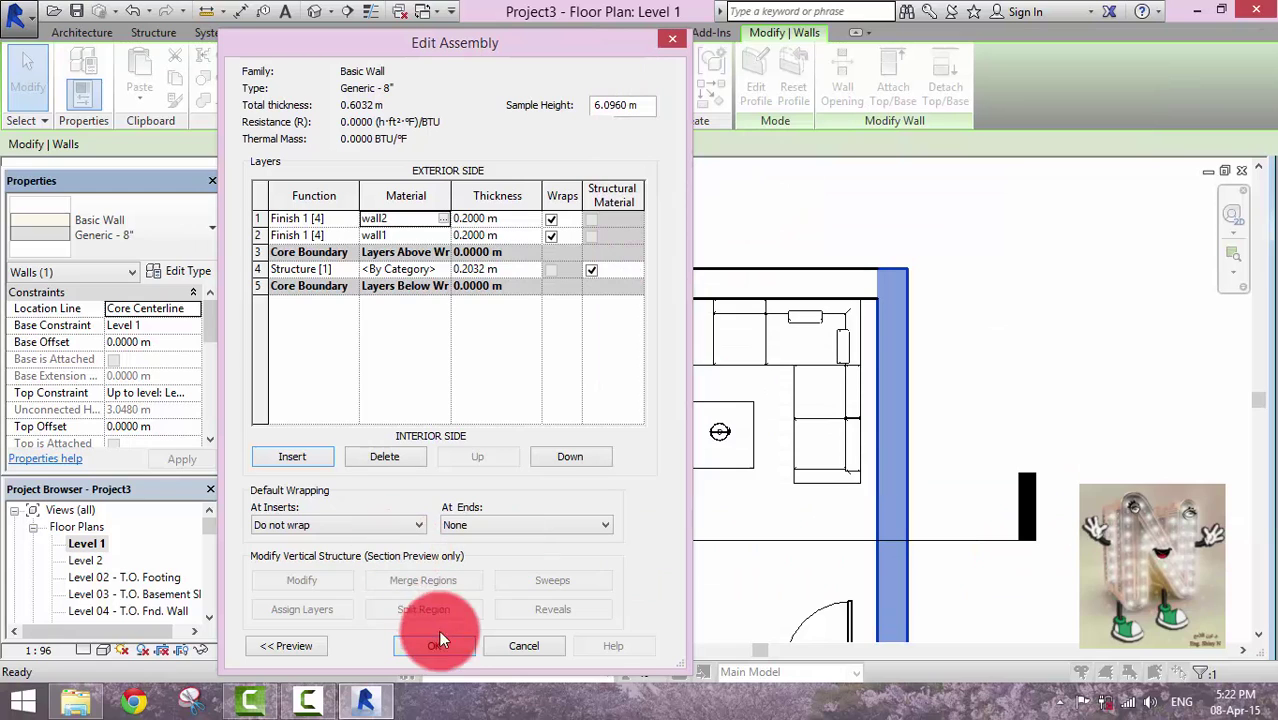
{"action": "left_click", "coordinate": [443, 646]}
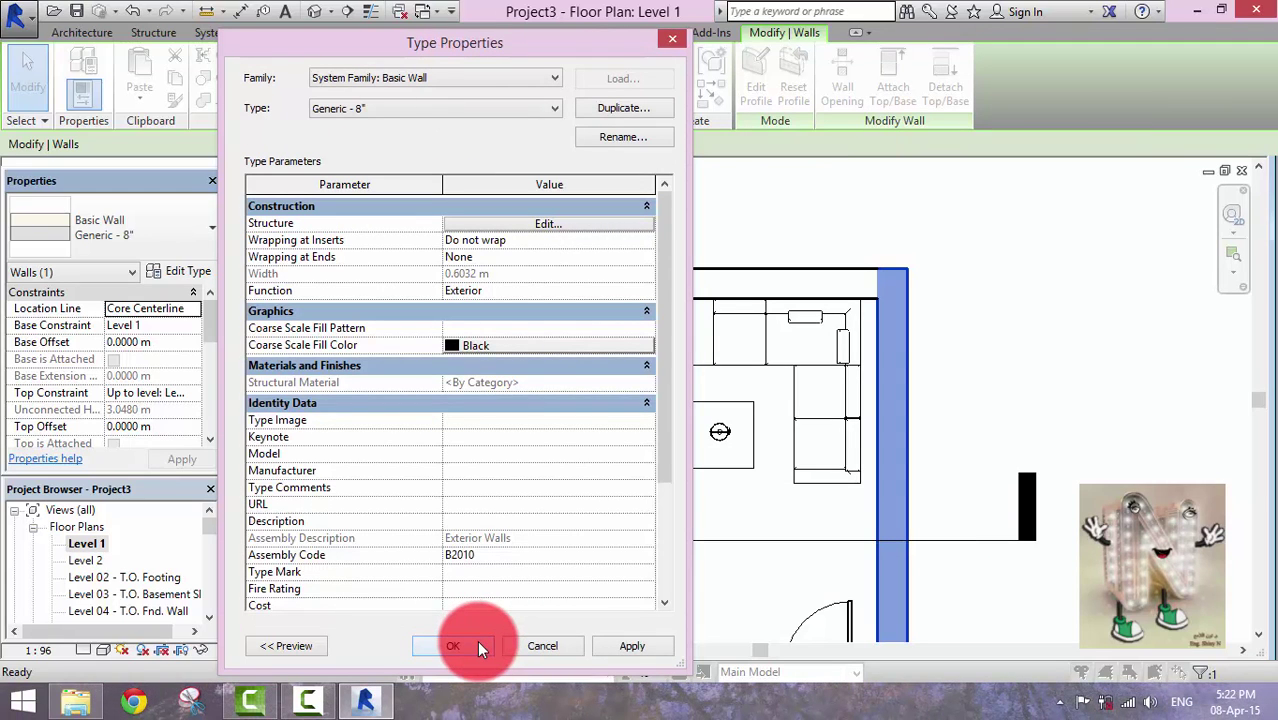
{"action": "left_click", "coordinate": [477, 646]}
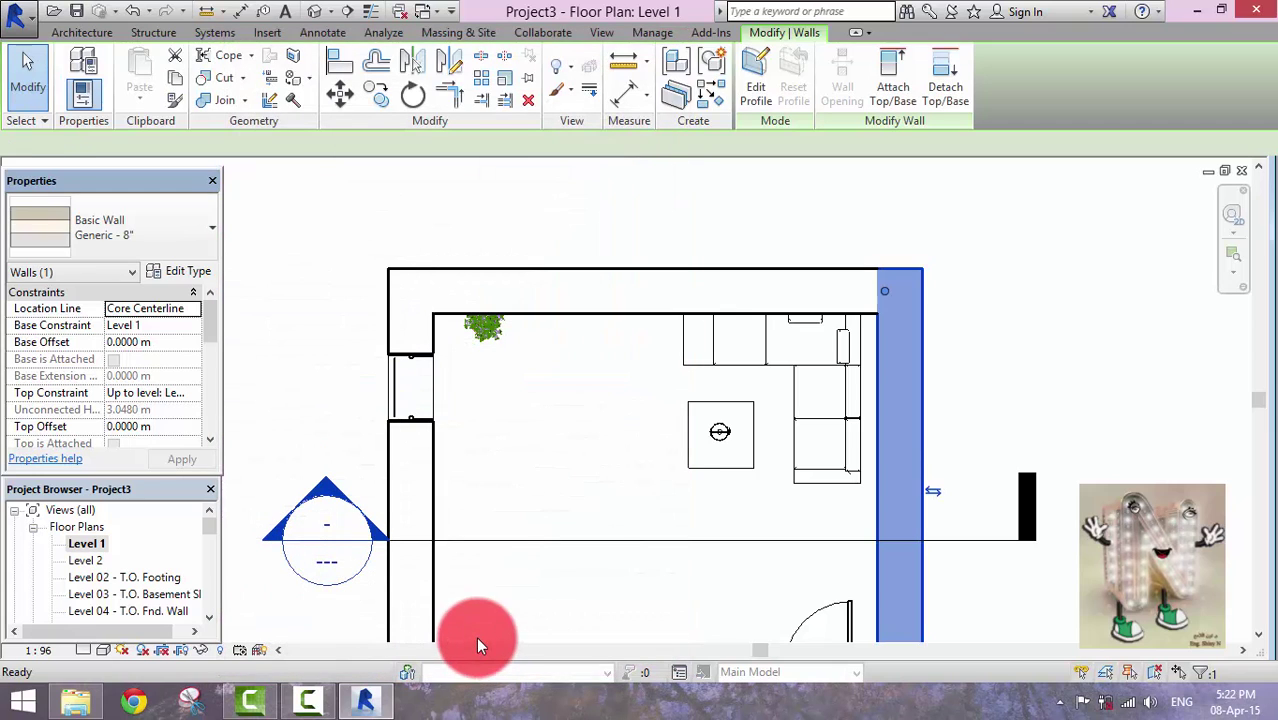
{"action": "left_click", "coordinate": [142, 241]}
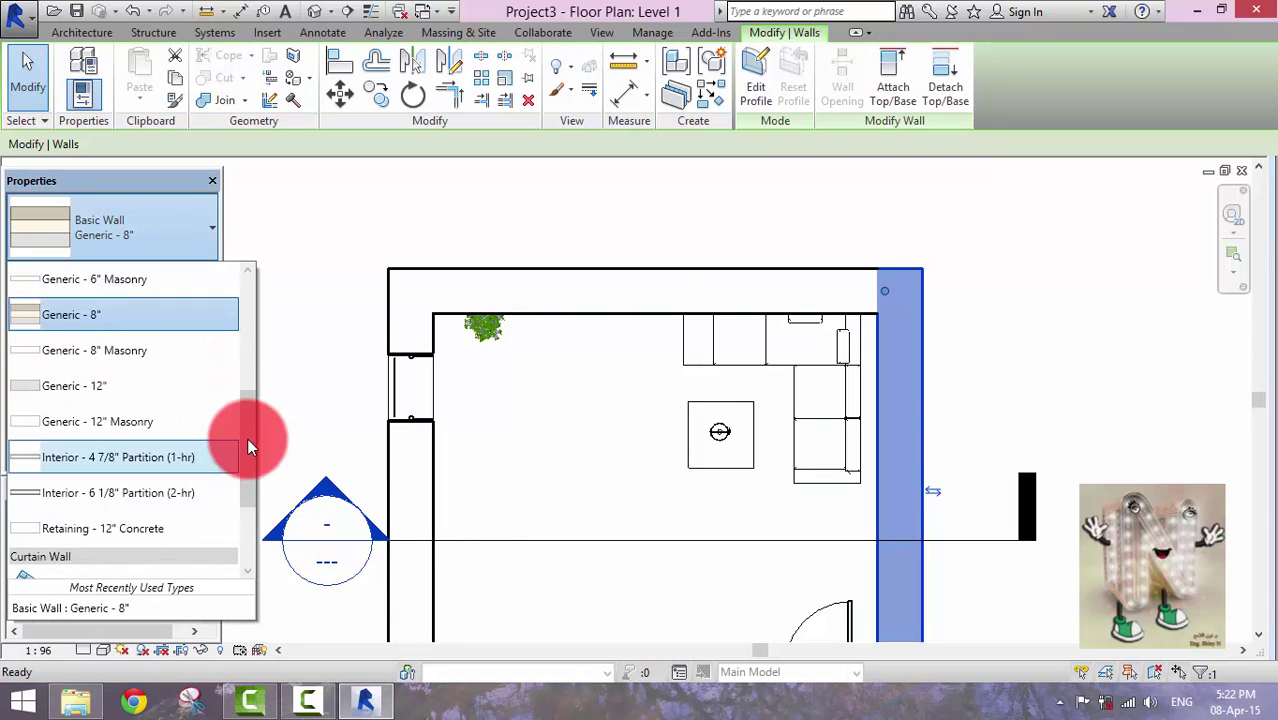
{"action": "left_click_drag", "start_coordinate": [248, 461], "coordinate": [176, 352]}
{"action": "left_click", "coordinate": [176, 351]}
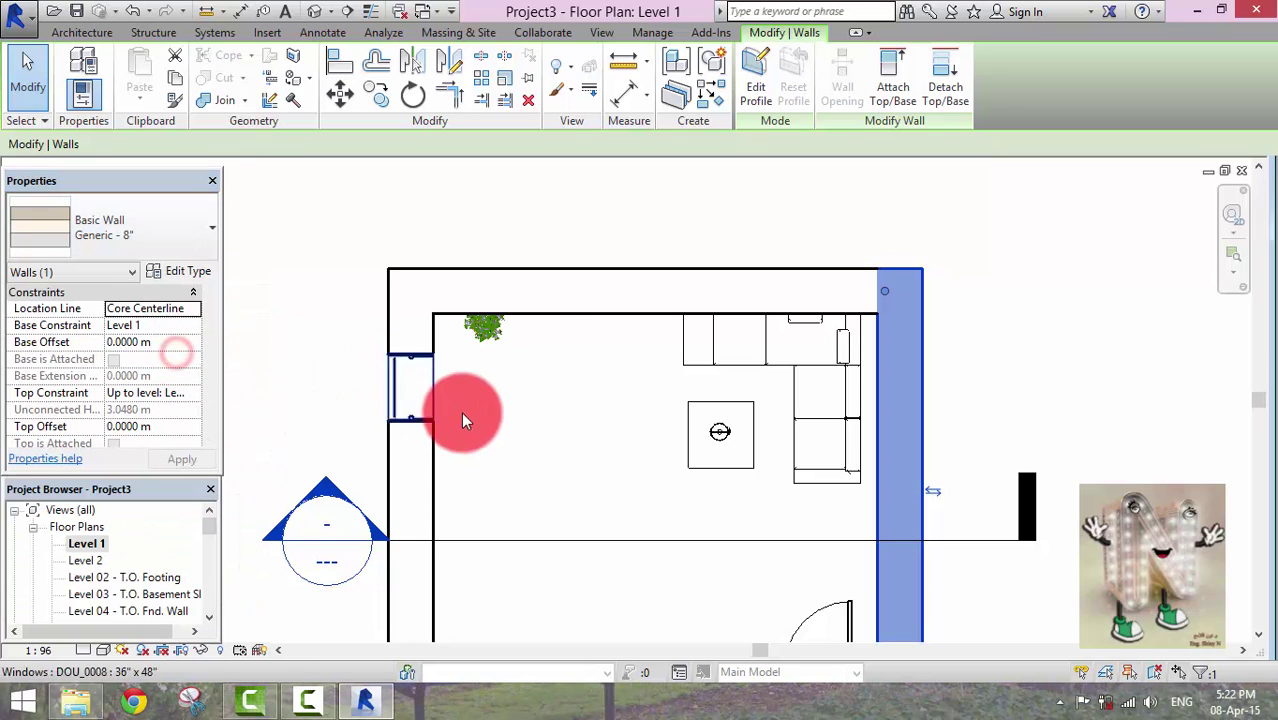
{"action": "left_click", "coordinate": [534, 307]}
{"action": "left_click", "coordinate": [565, 410]}
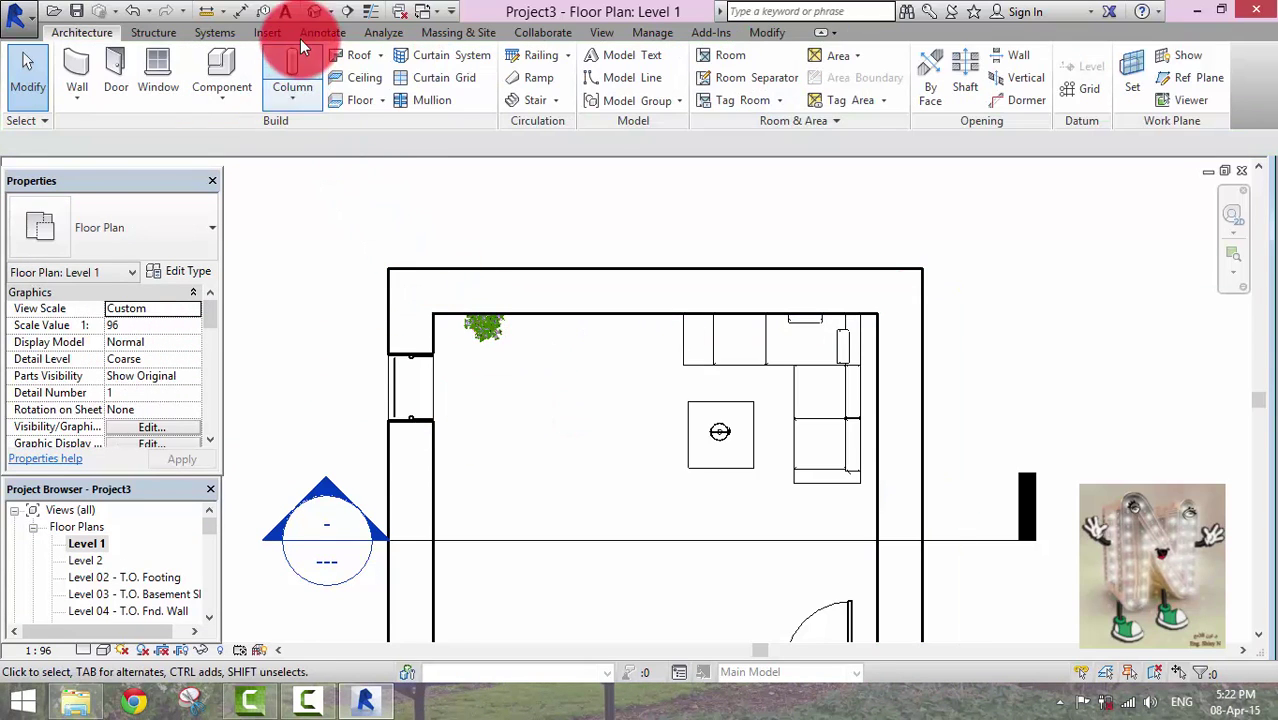
{"action": "left_click", "coordinate": [312, 14]}
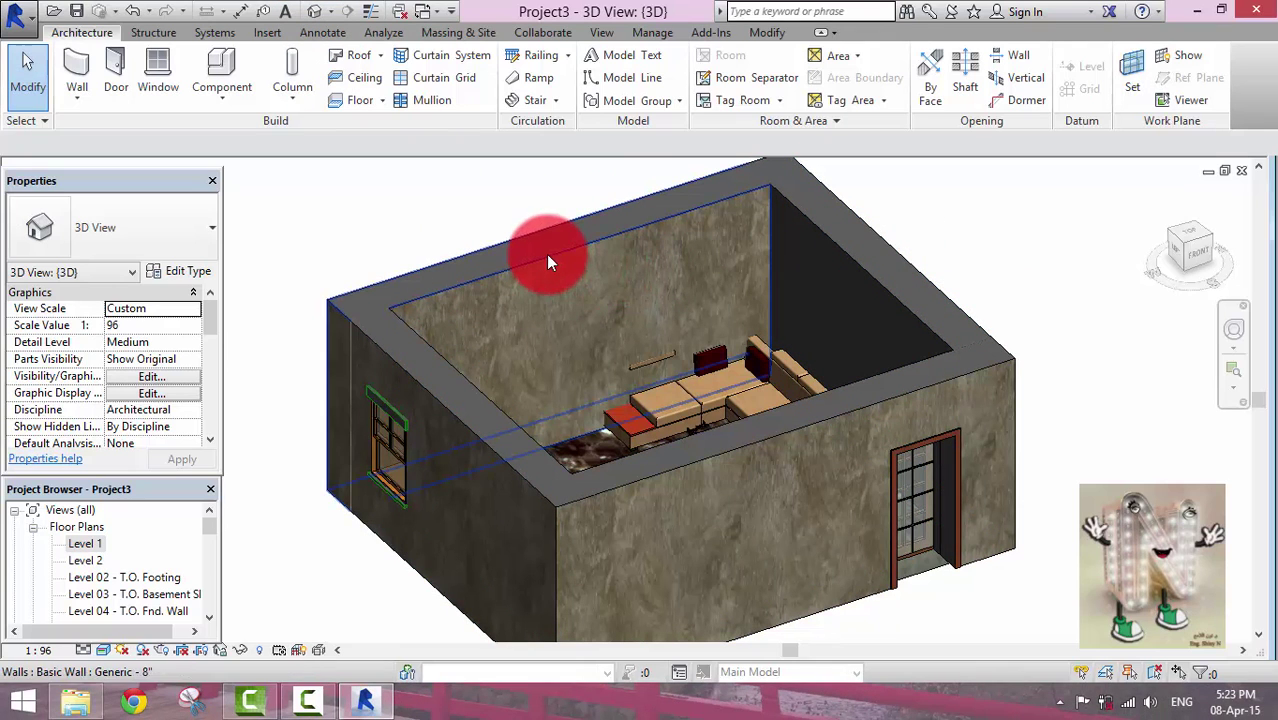
{"action": "double_click", "coordinate": [76, 543]}
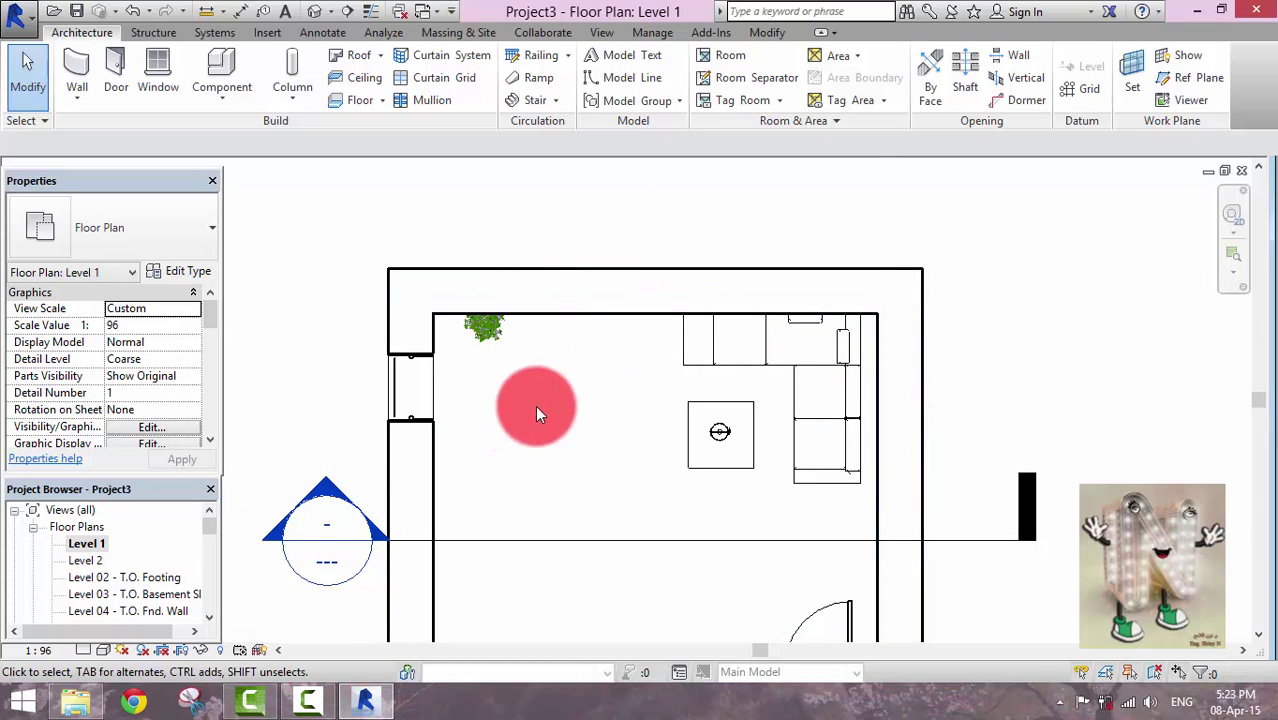
Duplicate the top wall's type as Generic - 8" 2.
{"action": "left_click", "coordinate": [557, 313]}
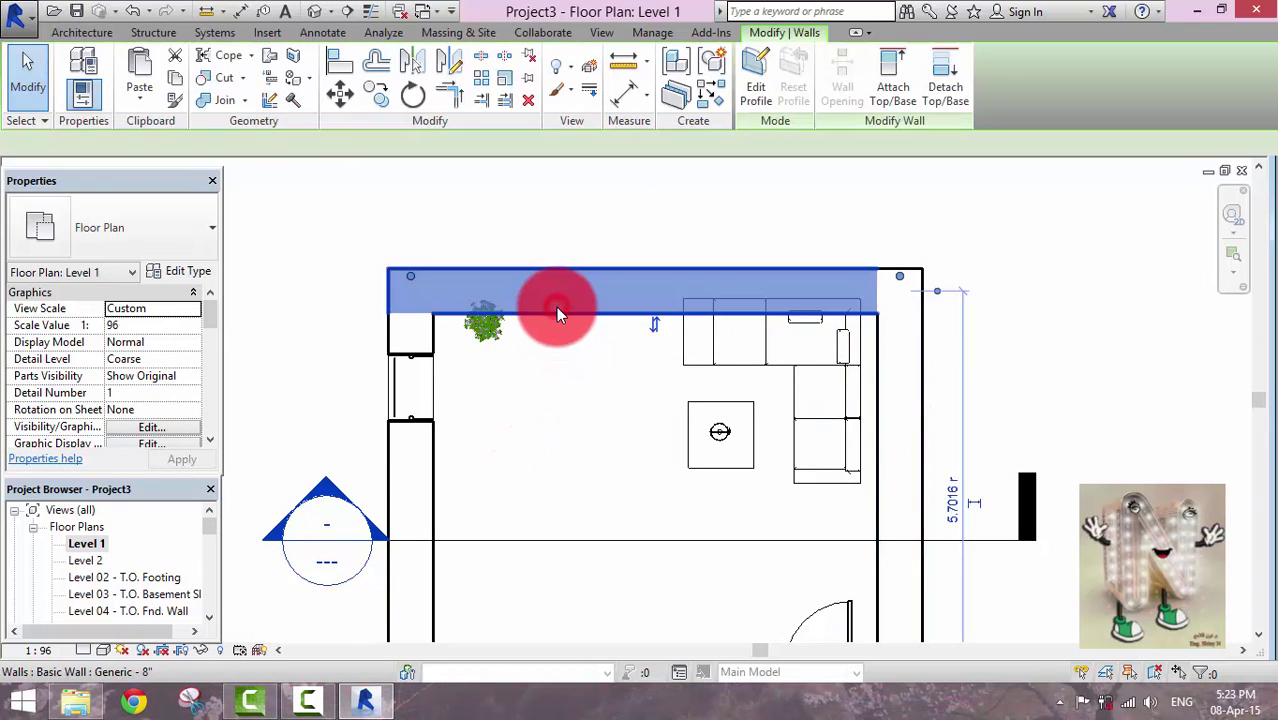
{"action": "left_click", "coordinate": [180, 272]}
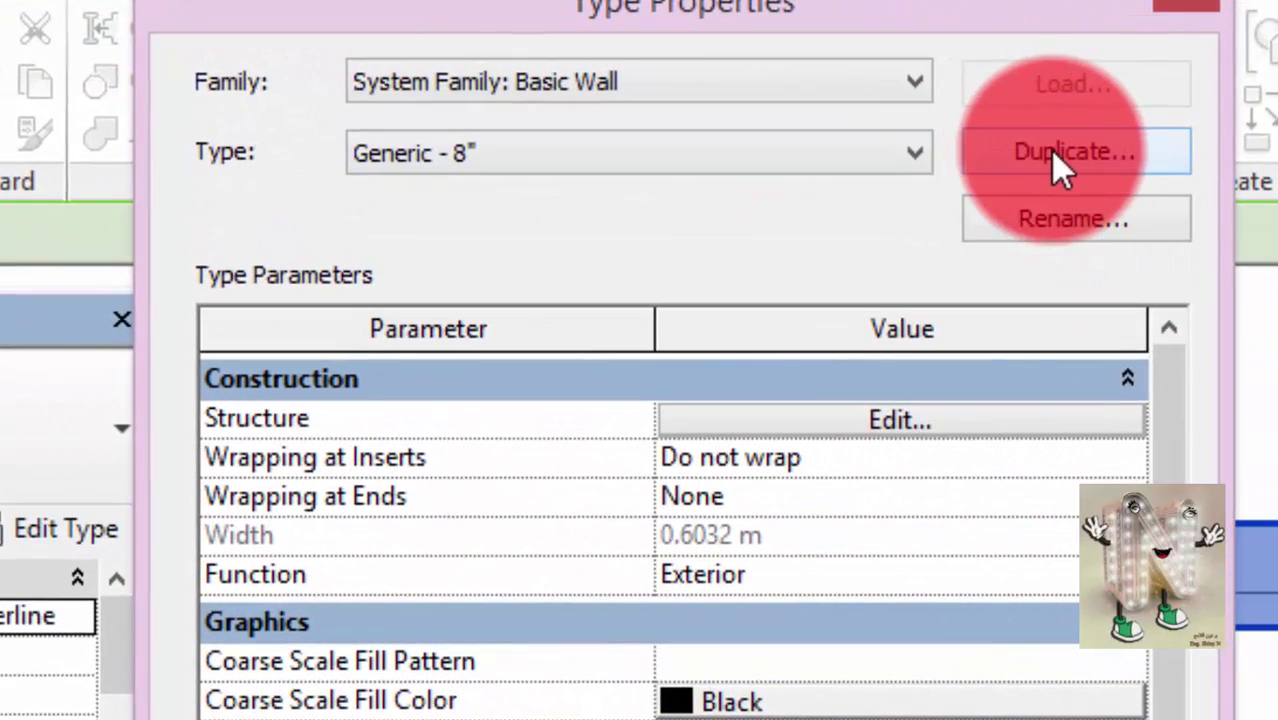
{"action": "left_click", "coordinate": [1058, 160]}
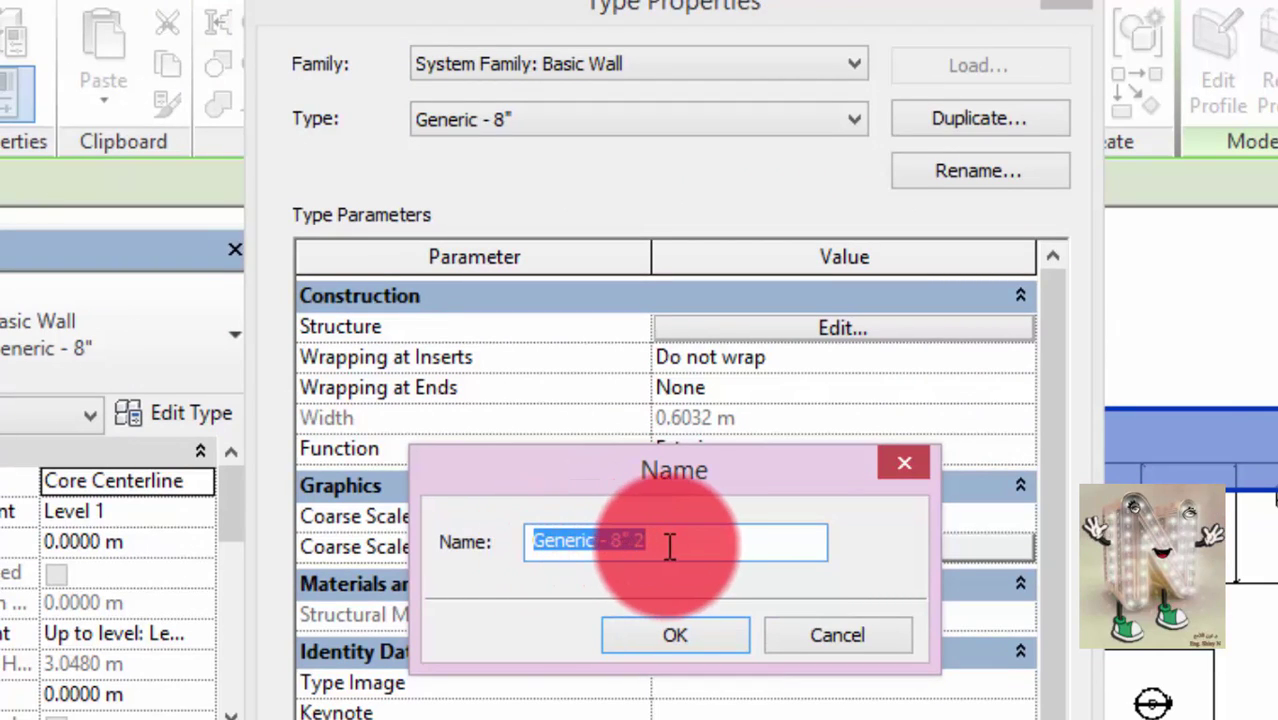
{"action": "left_click", "coordinate": [663, 630]}
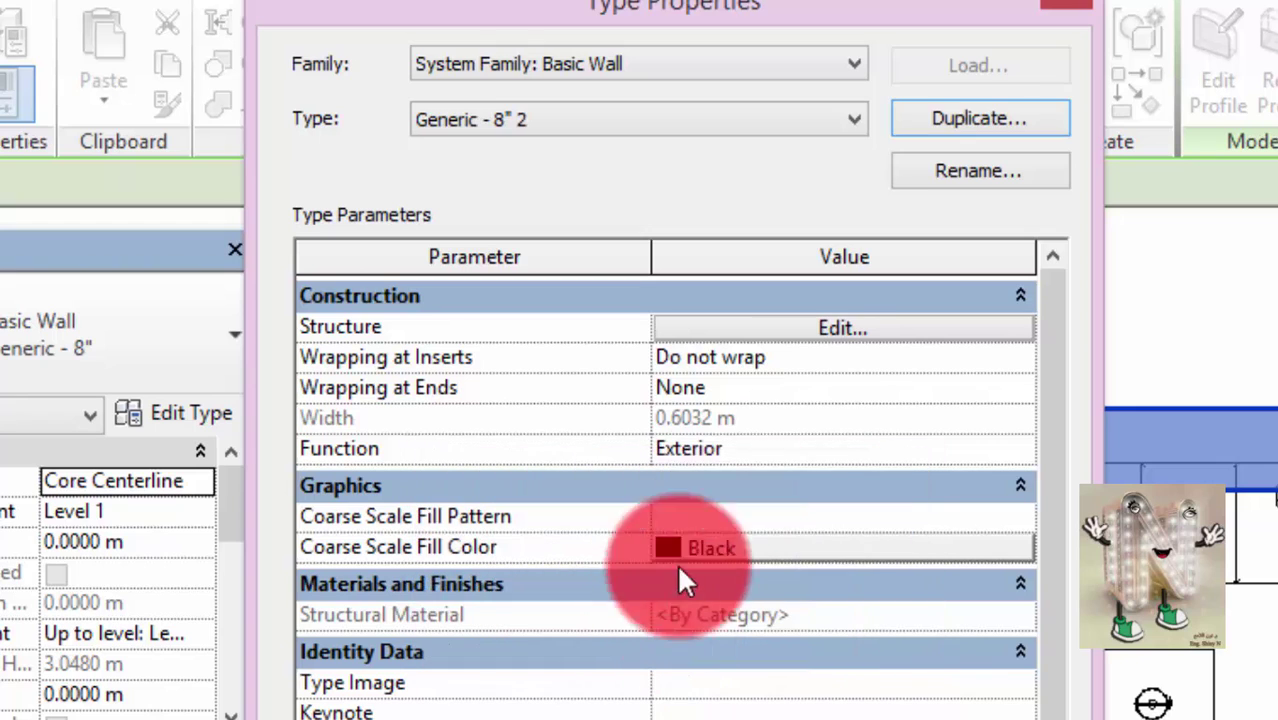
Set the outer finish layer of Generic - 8" 2 to wall1 and apply it.
{"action": "left_click", "coordinate": [806, 328]}
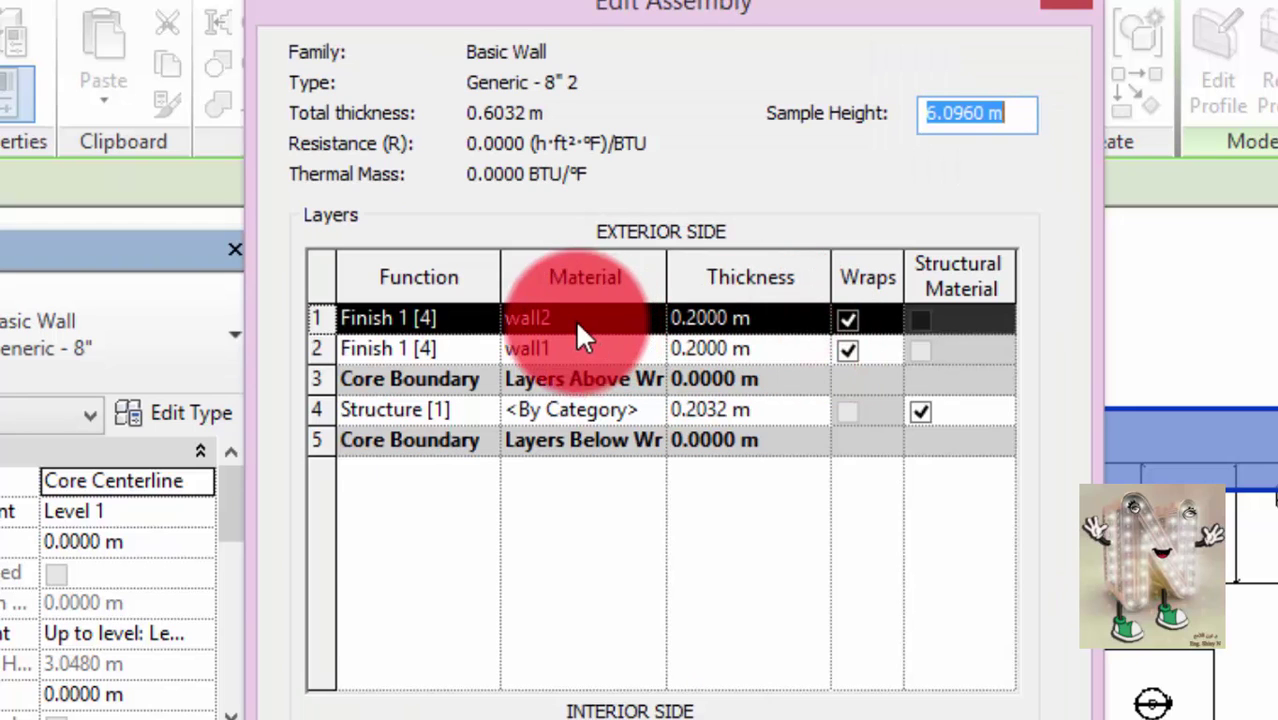
{"action": "left_click", "coordinate": [648, 322]}
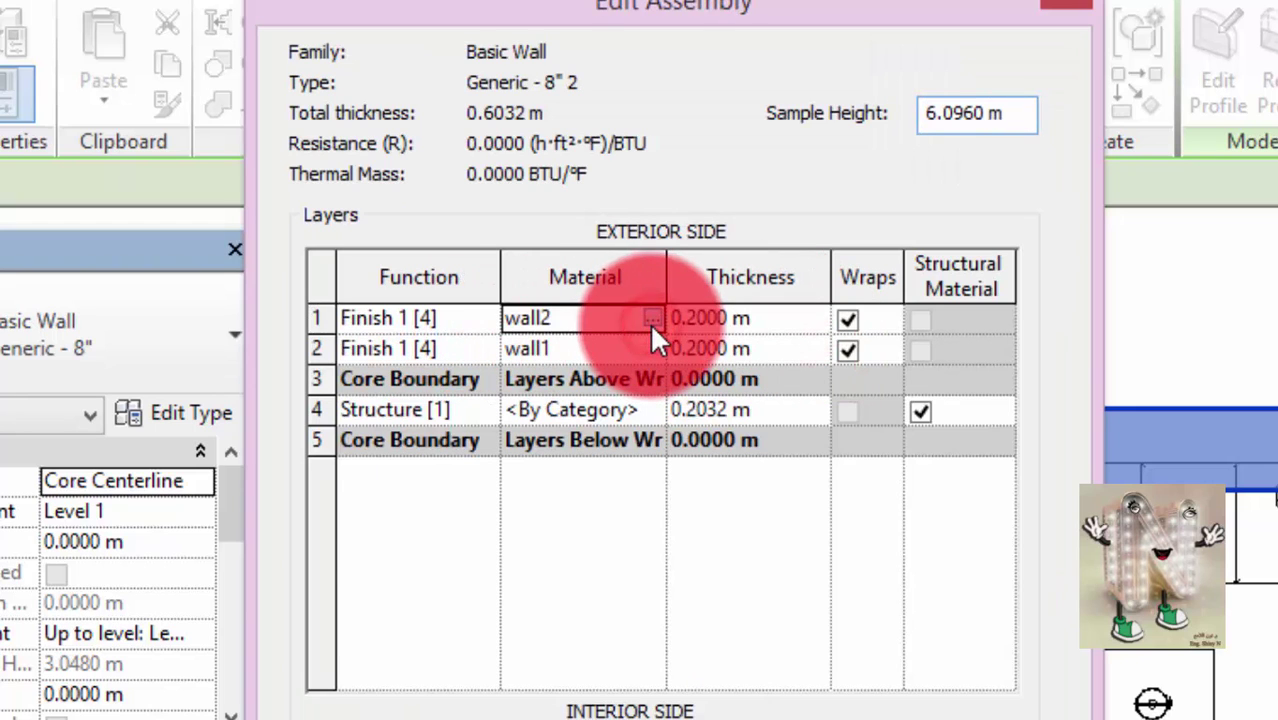
{"action": "left_click", "coordinate": [651, 321]}
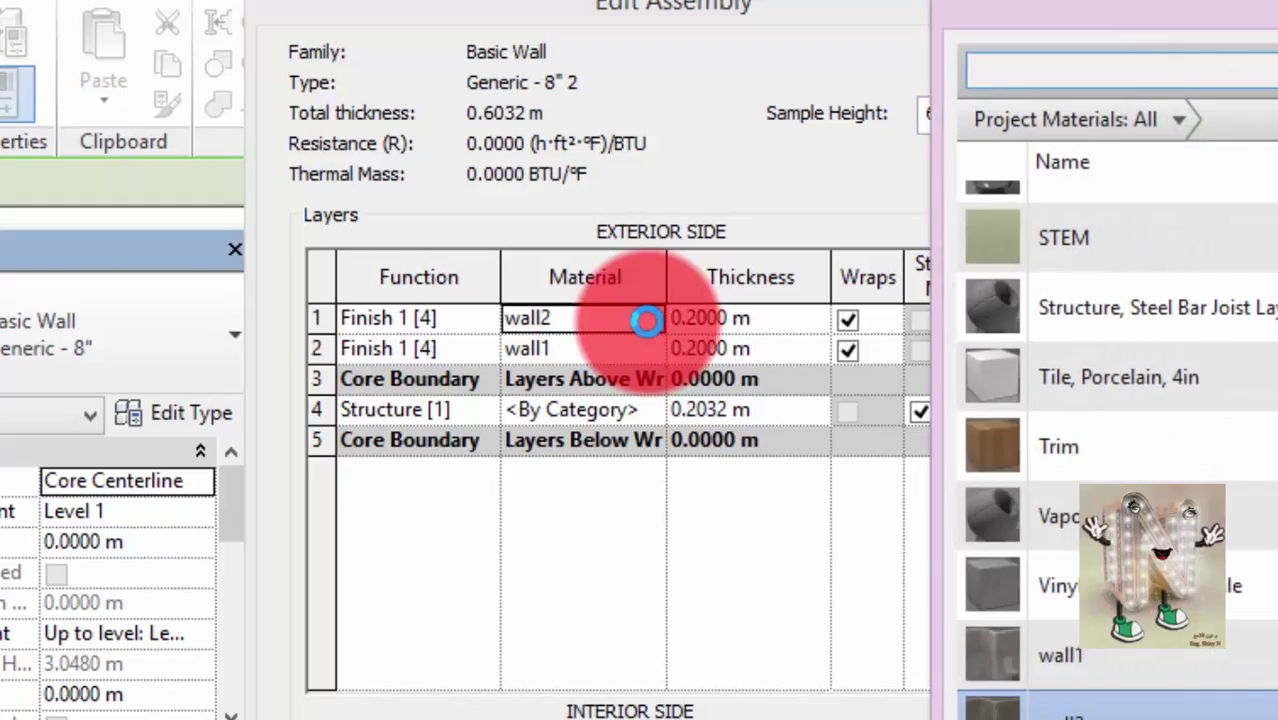
{"action": "left_click", "coordinate": [1102, 659]}
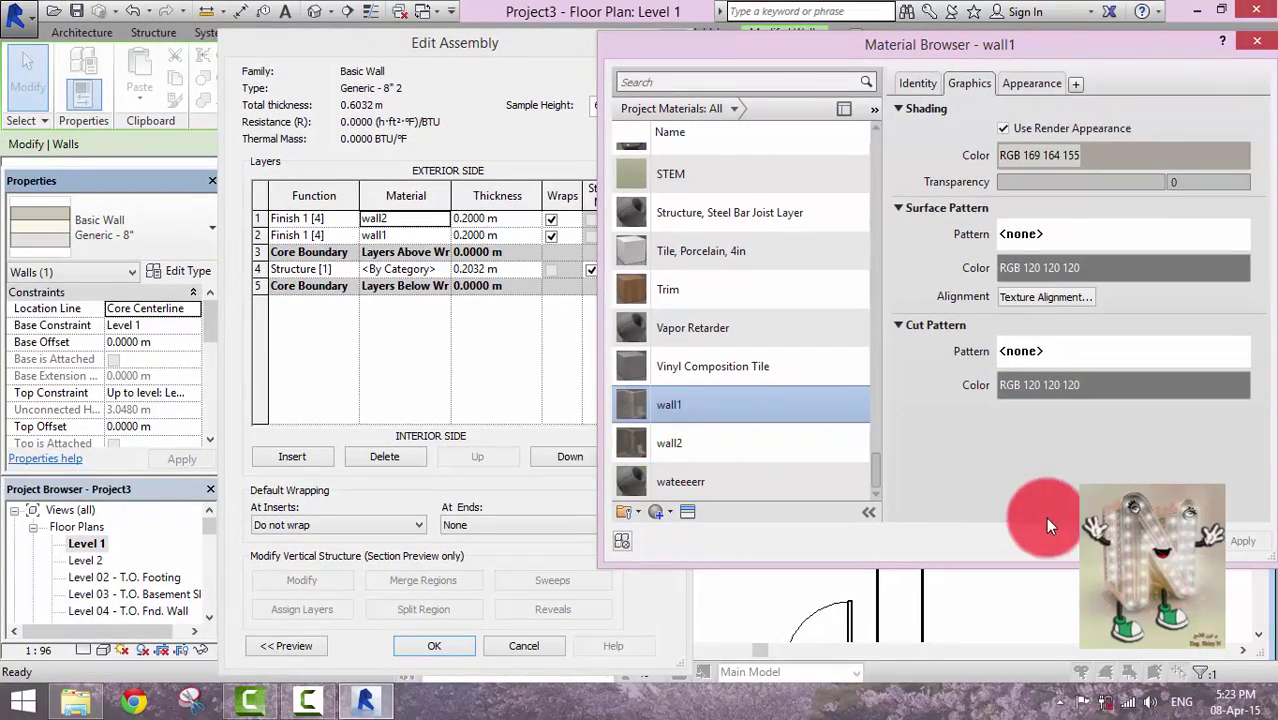
{"action": "left_click", "coordinate": [1090, 541]}
{"action": "left_click", "coordinate": [452, 643]}
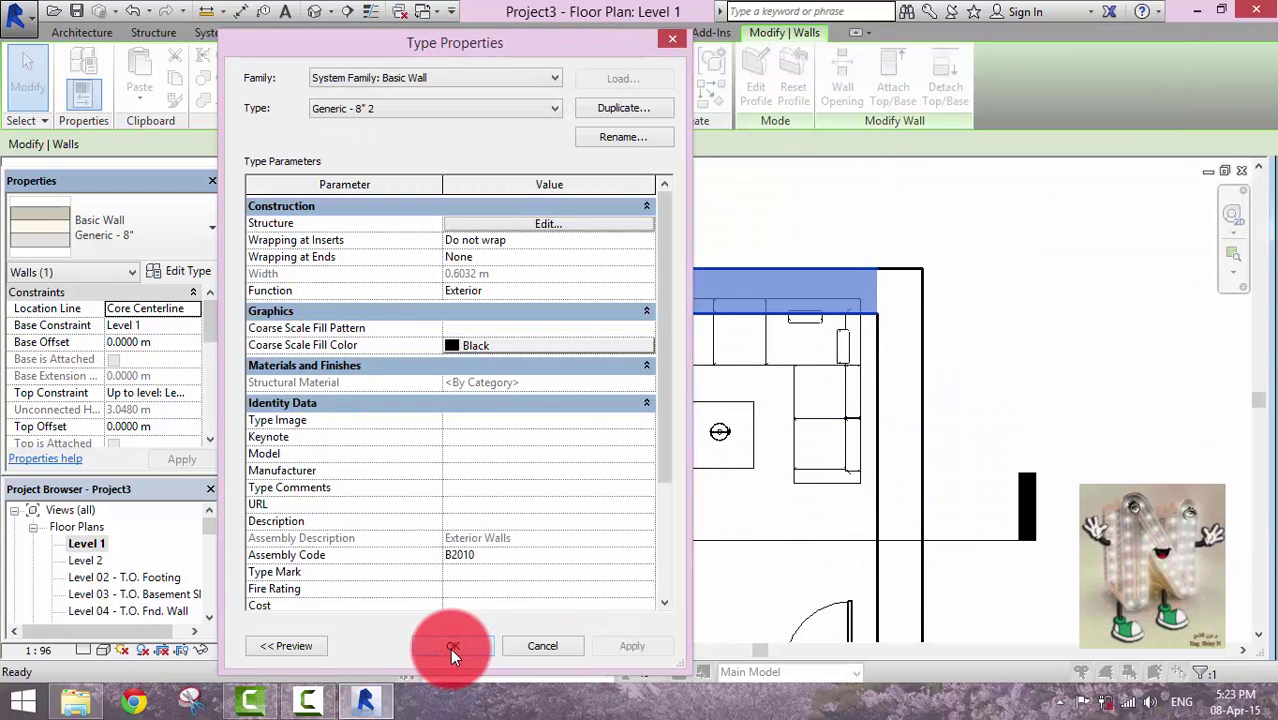
{"action": "left_click", "coordinate": [456, 646]}
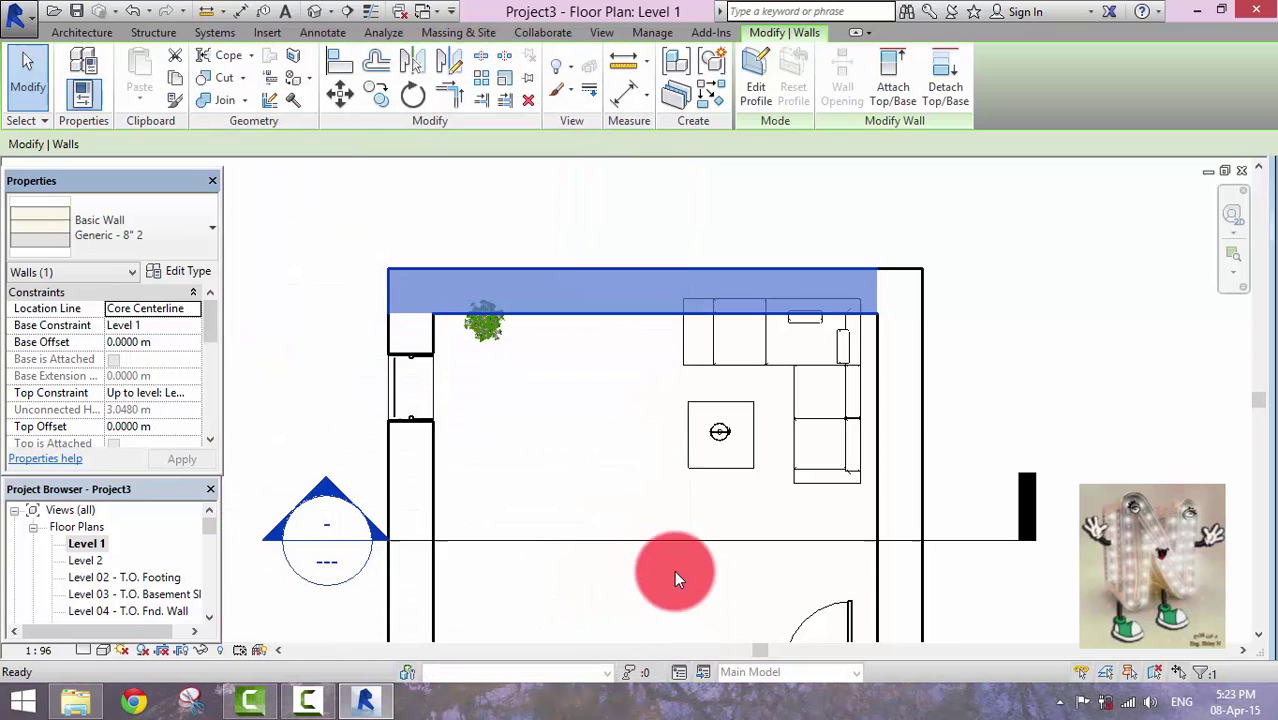
Check the room in the Default 3D View, then return to Level 1.
{"action": "left_click", "coordinate": [584, 478]}
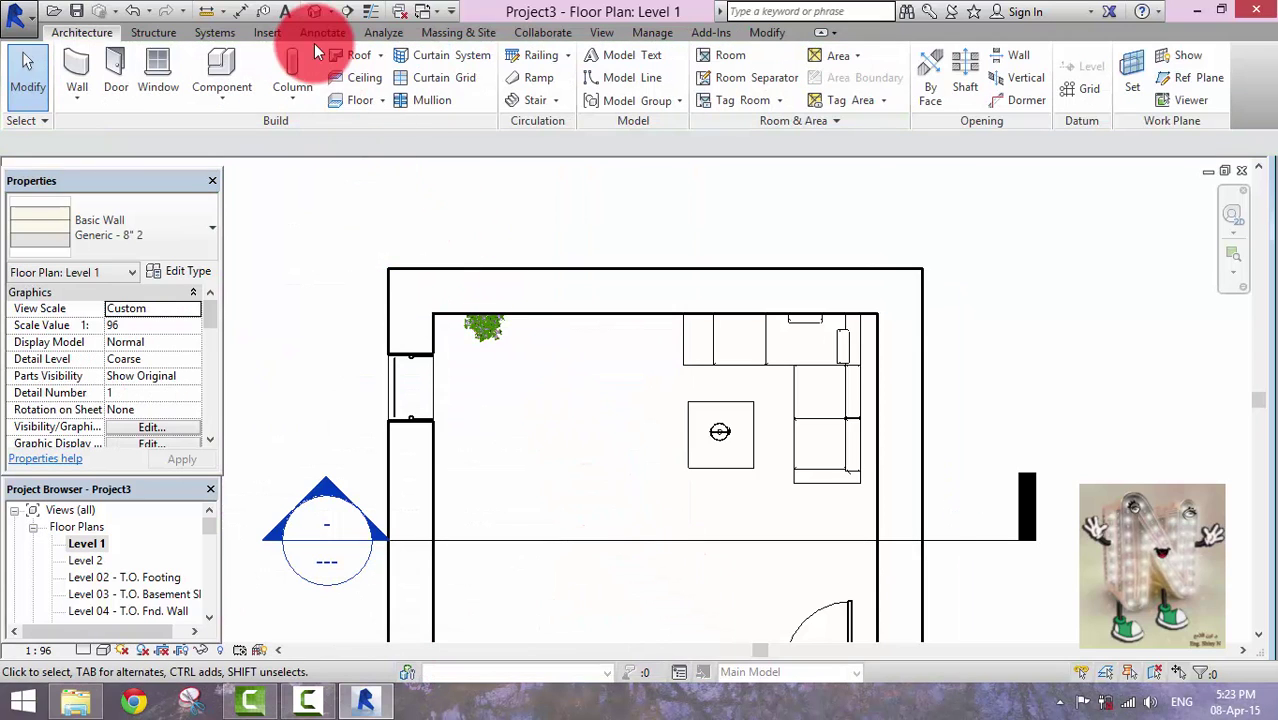
{"action": "left_click", "coordinate": [316, 14]}
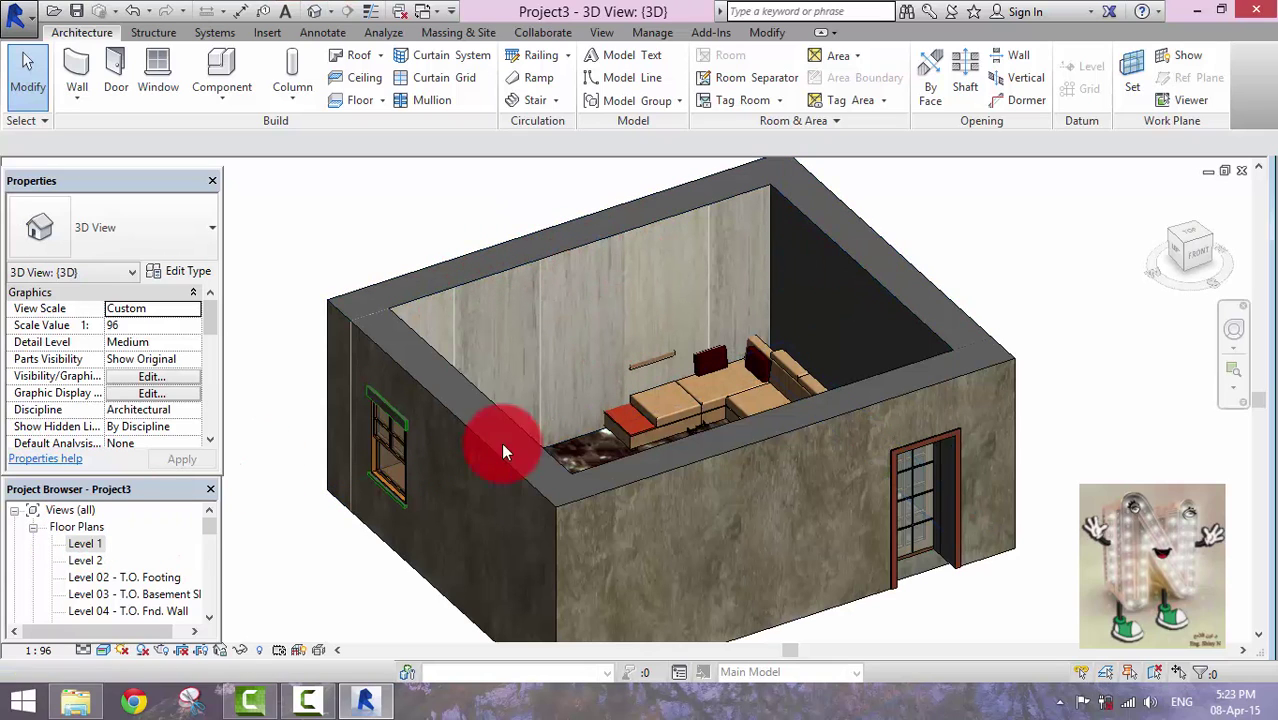
{"action": "double_click", "coordinate": [100, 541]}
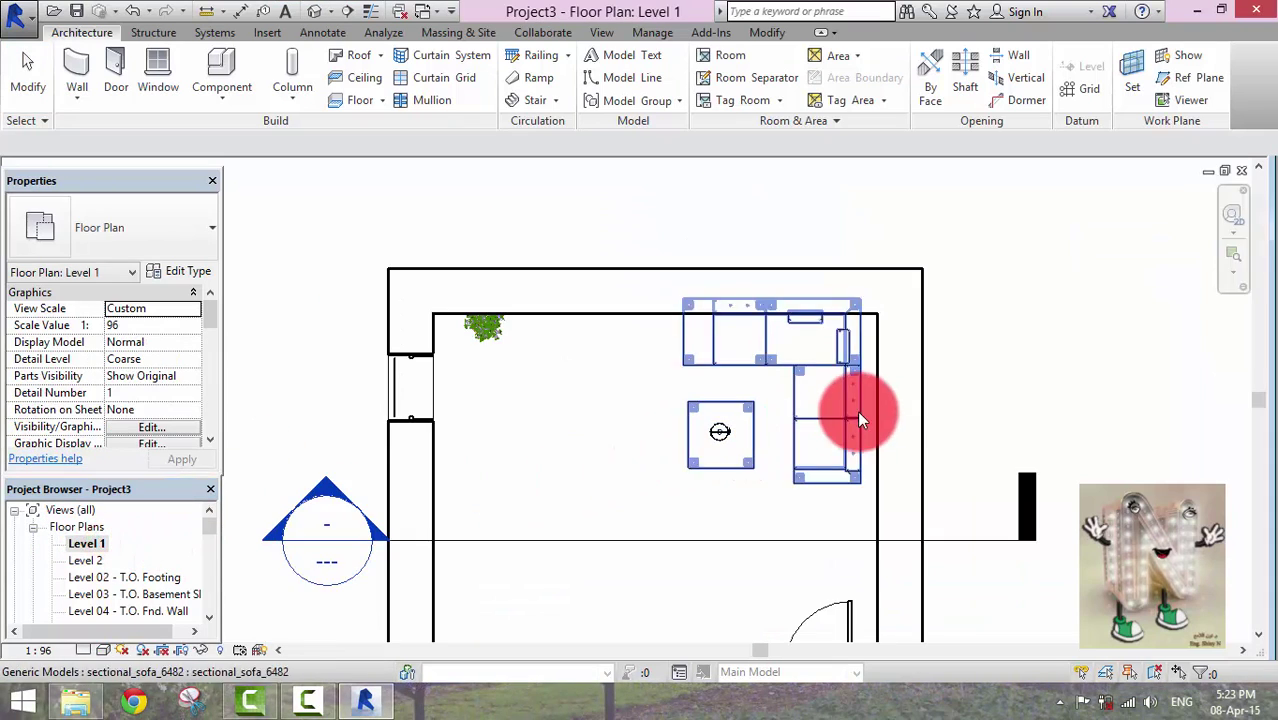
Shift the right wall slightly outward and move the top wall up to enlarge the room.
{"action": "left_click", "coordinate": [901, 416]}
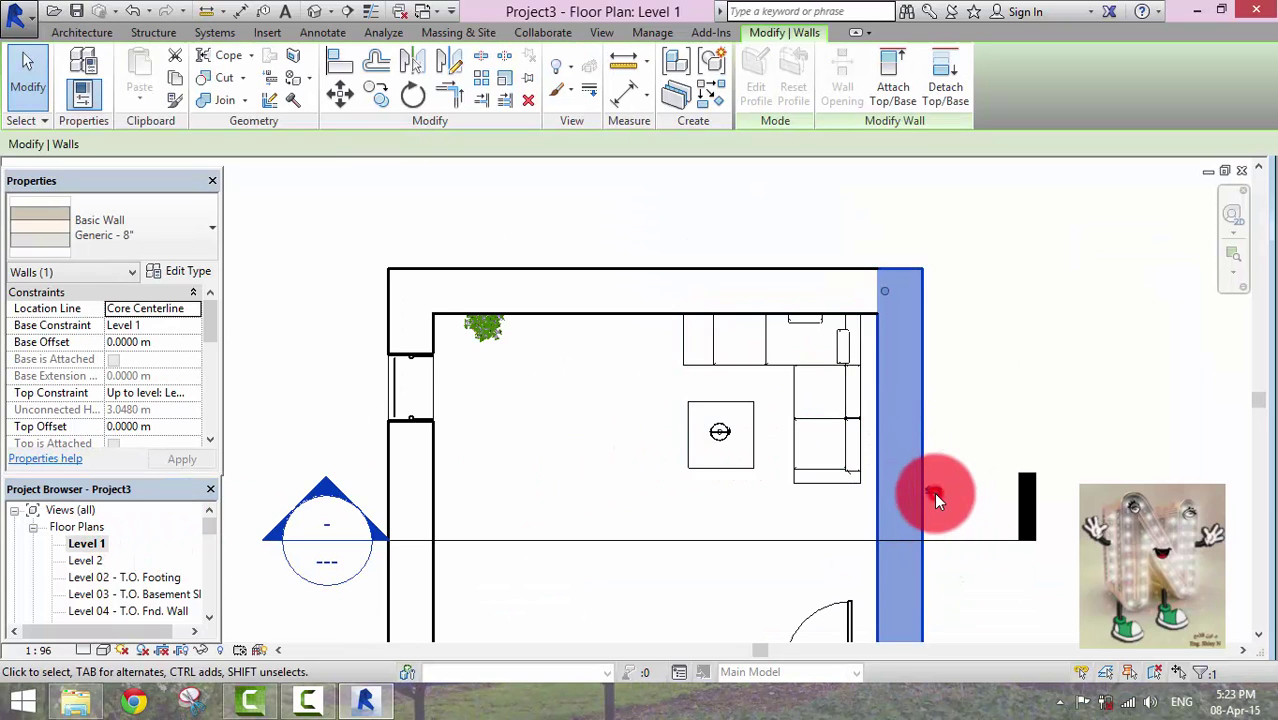
{"action": "mouse_move", "coordinate": [934, 492]}
{"action": "left_mouse_down"}
{"action": "mouse_move", "coordinate": [839, 505]}
{"action": "mouse_move", "coordinate": [911, 472]}
{"action": "left_mouse_up"}
{"action": "left_click", "coordinate": [737, 288]}
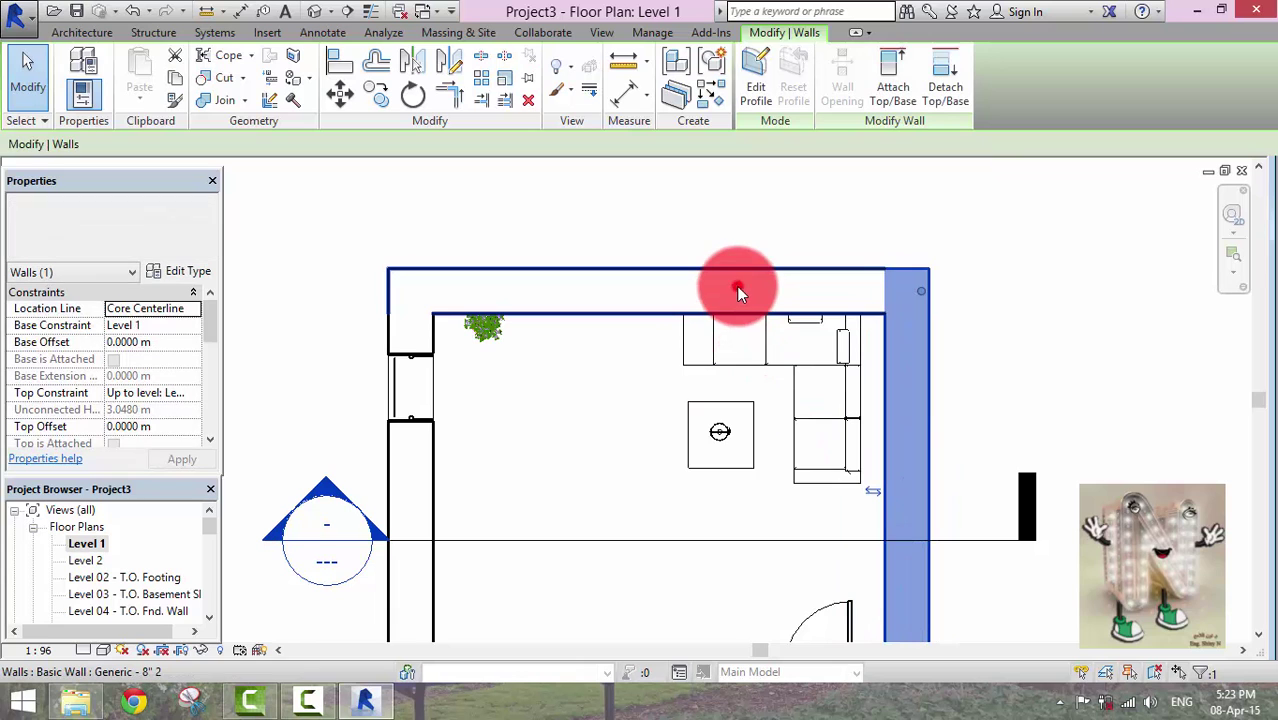
{"action": "left_click_drag", "start_coordinate": [736, 286], "coordinate": [735, 240]}
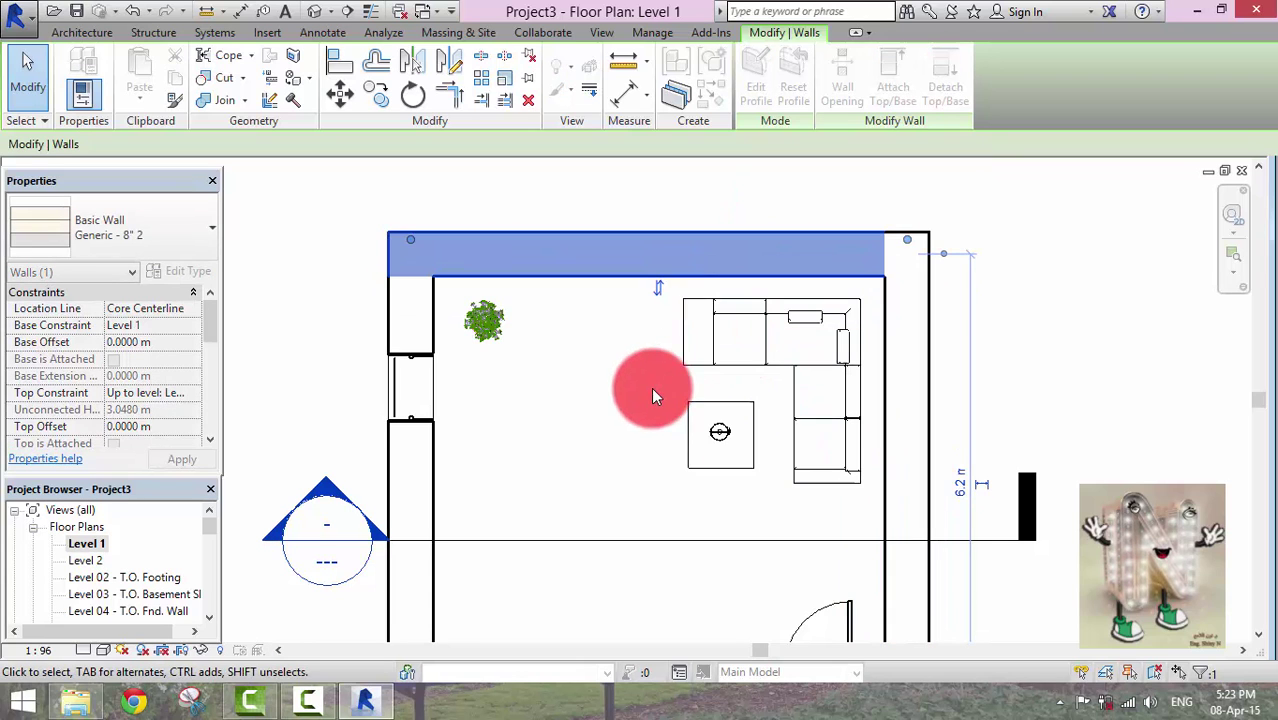
{"action": "left_click", "coordinate": [584, 404]}
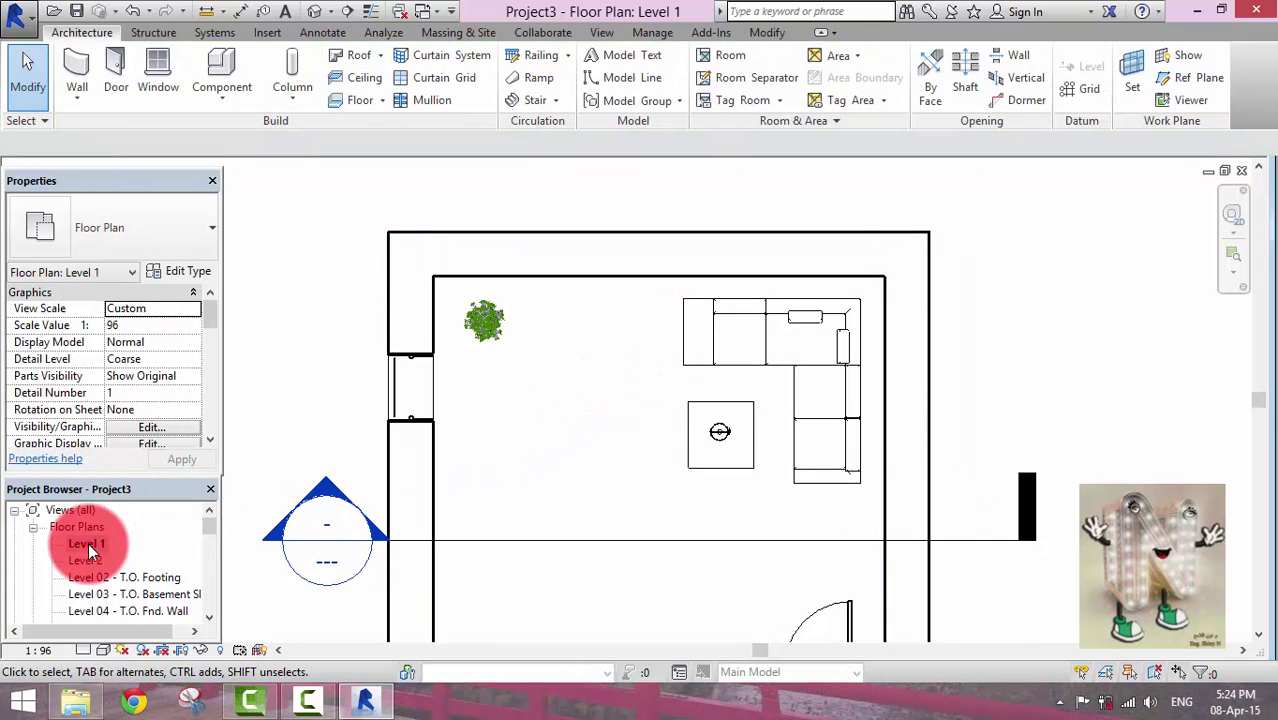
In the 3D view, change the left window wall to Generic - 8" 2.
{"action": "left_click", "coordinate": [314, 17]}
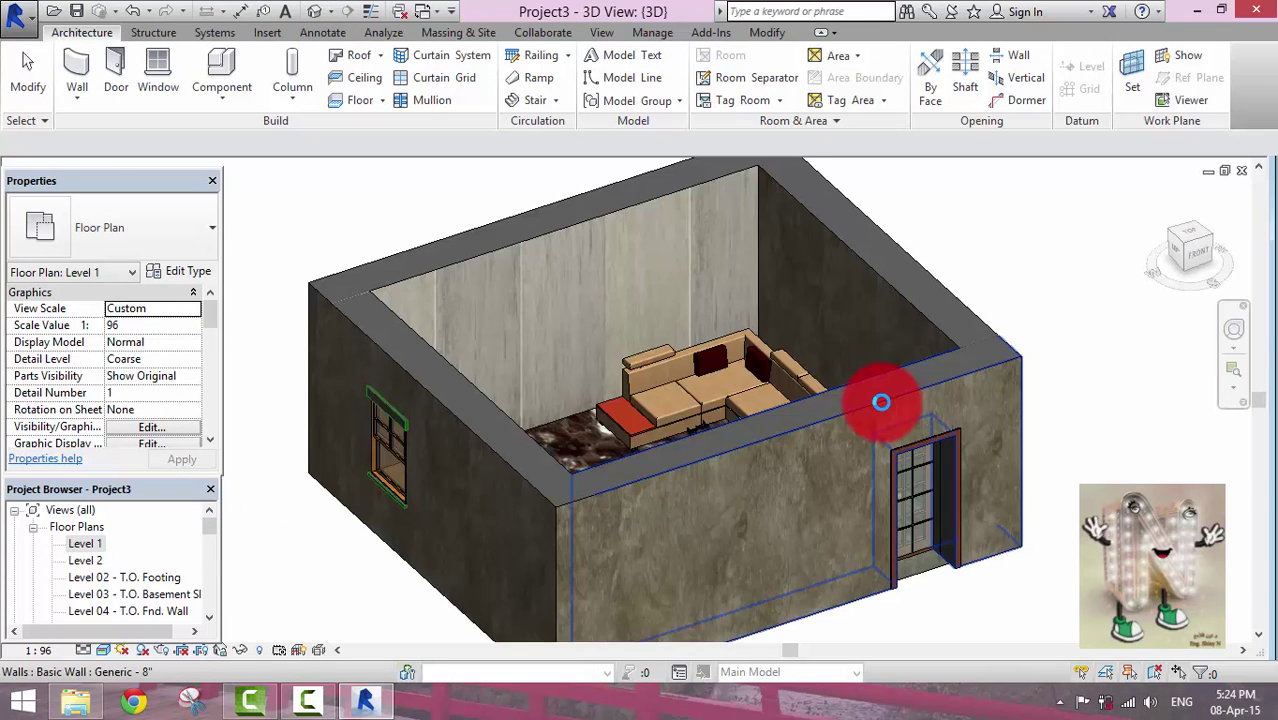
{"action": "left_click", "coordinate": [494, 426]}
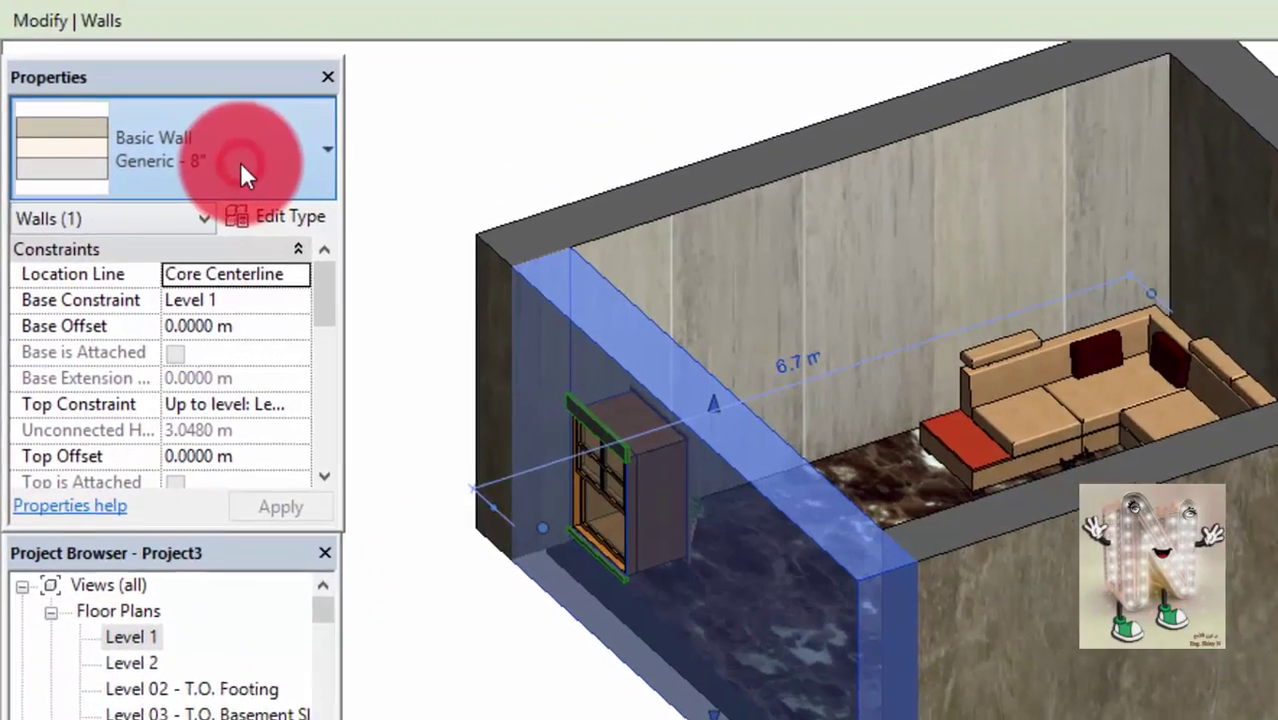
{"action": "left_click", "coordinate": [245, 175]}
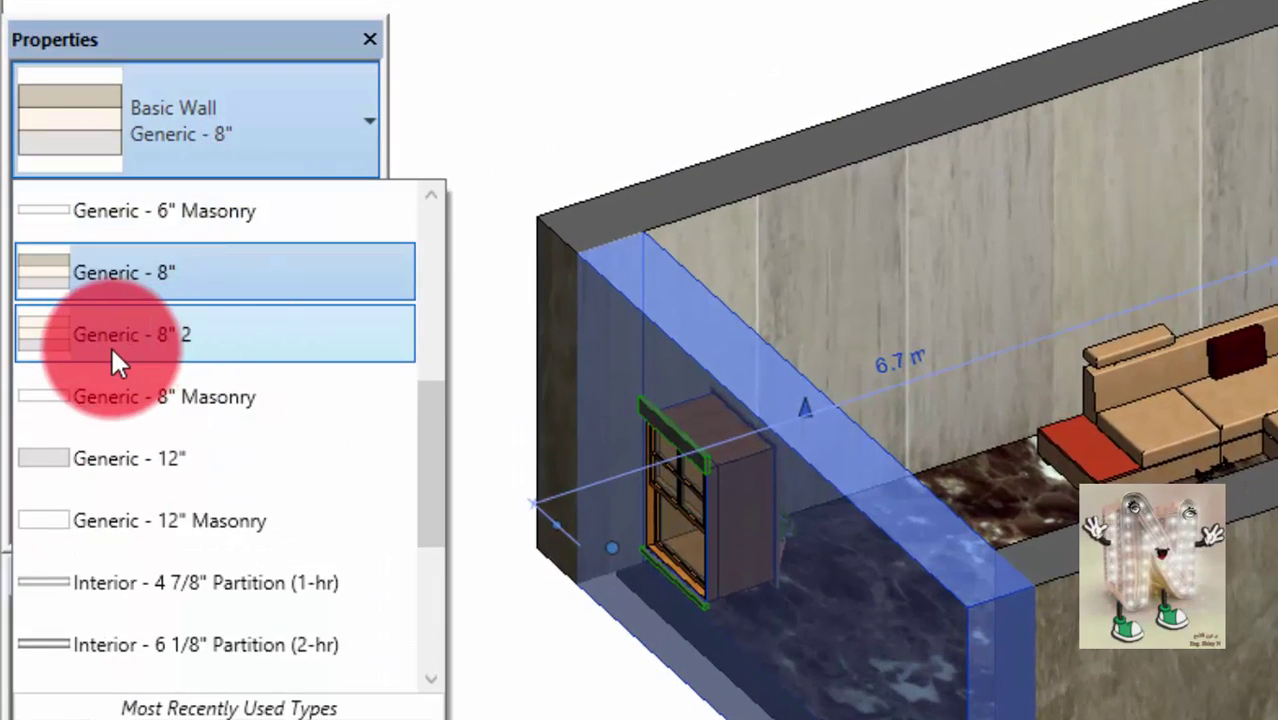
{"action": "left_click", "coordinate": [207, 335]}
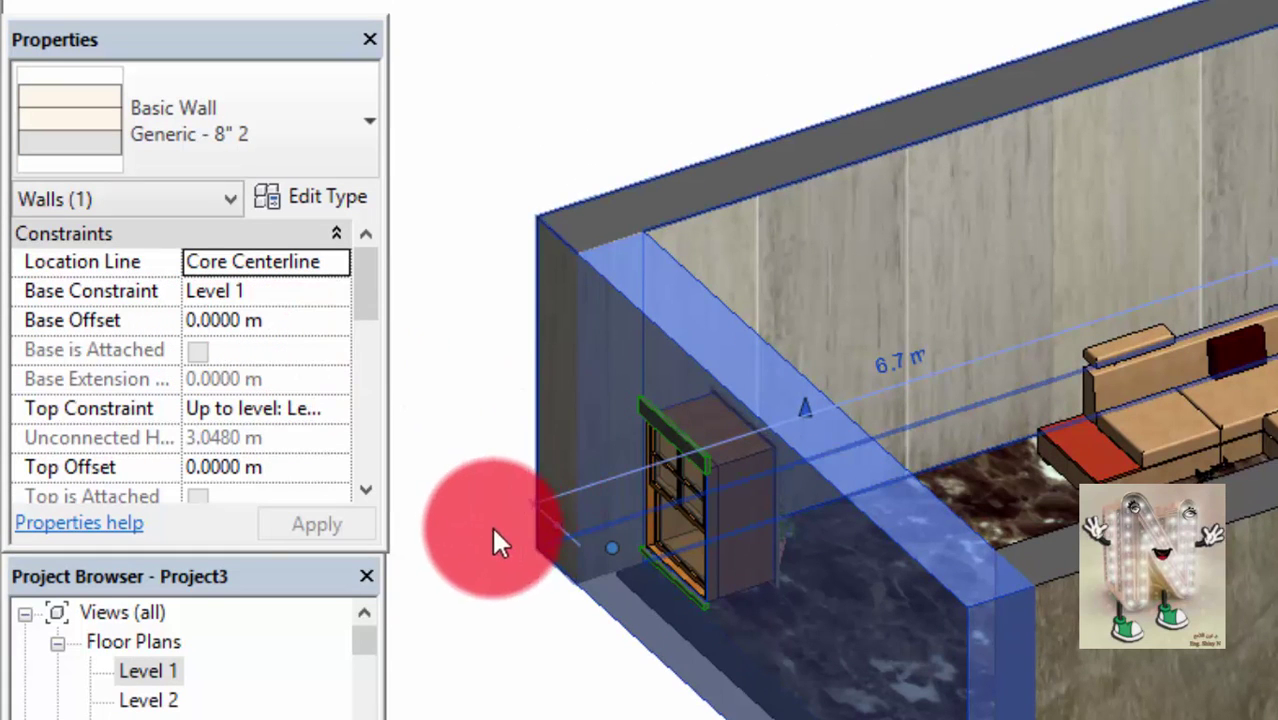
{"action": "left_click", "coordinate": [471, 579]}
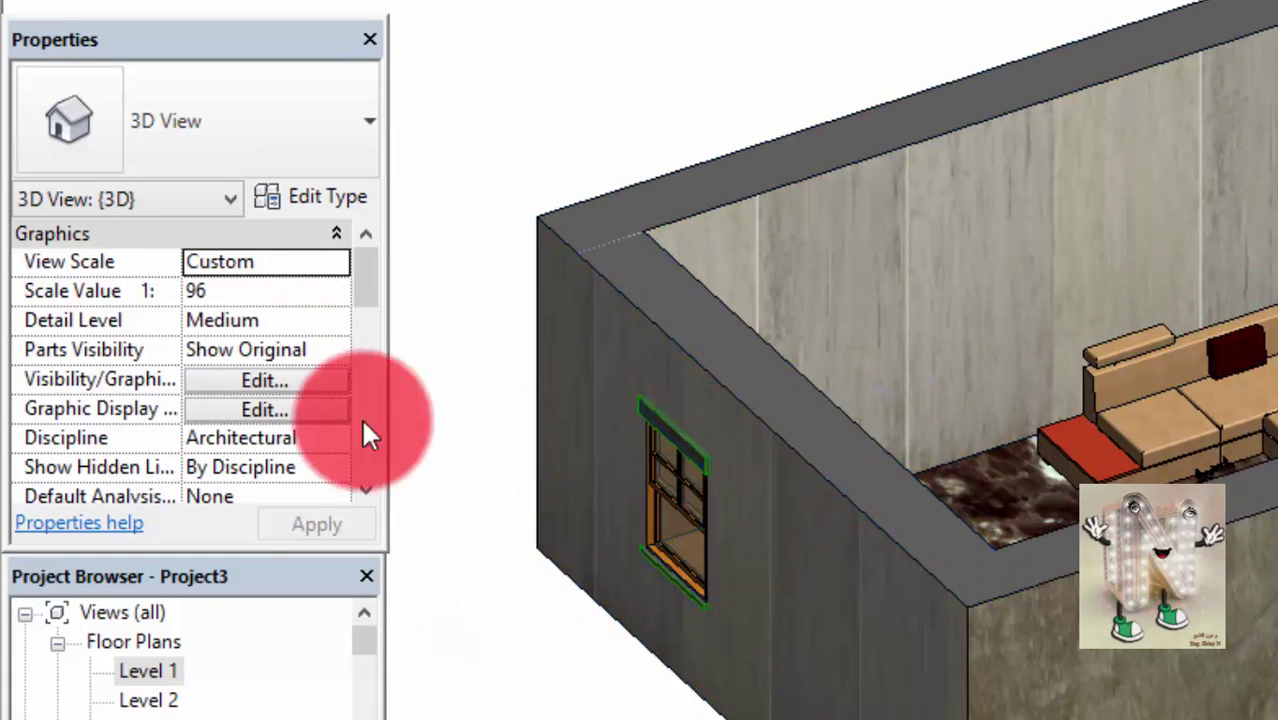
Switch the left window wall back to Generic - 8".
{"action": "left_click", "coordinate": [767, 384]}
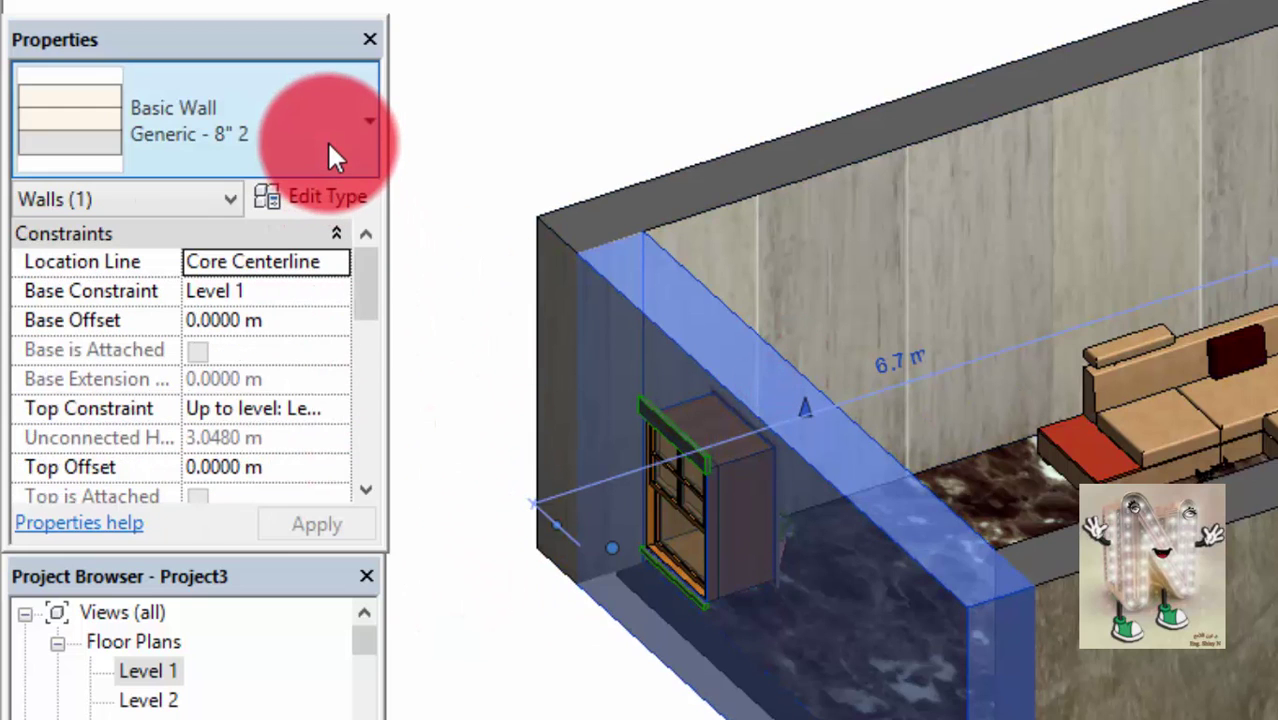
{"action": "left_click", "coordinate": [326, 140]}
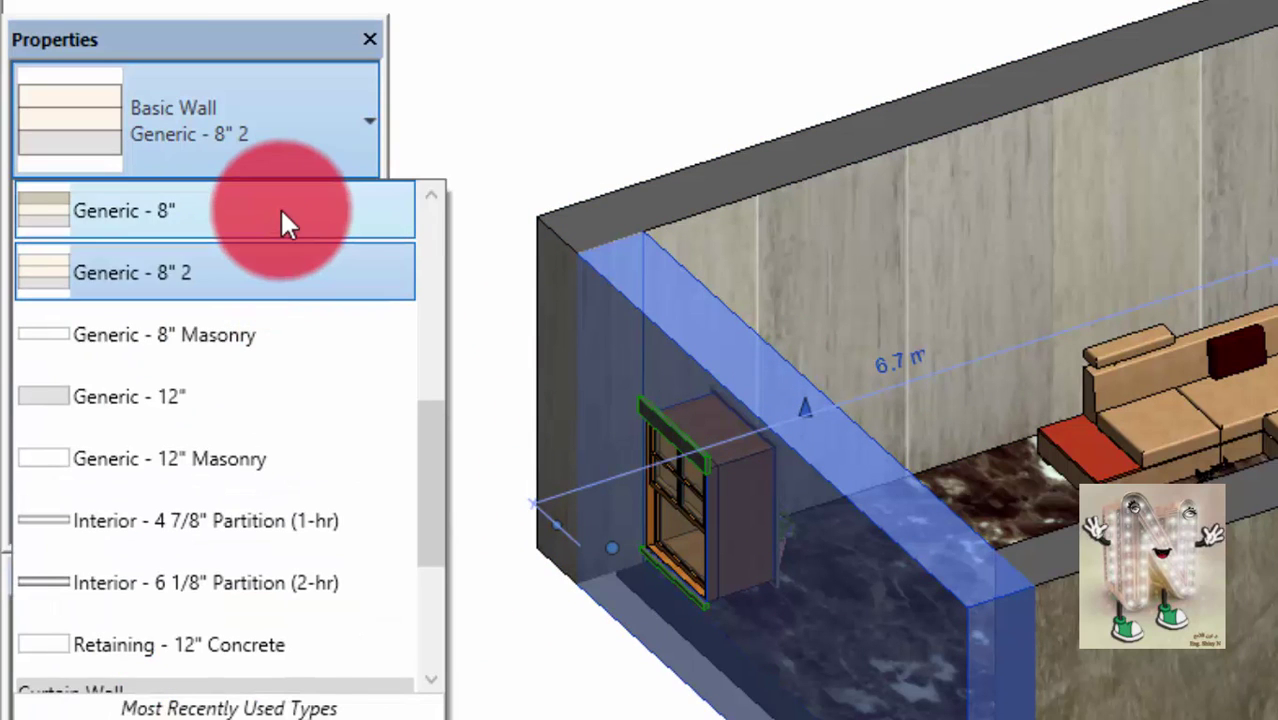
{"action": "left_click", "coordinate": [280, 207]}
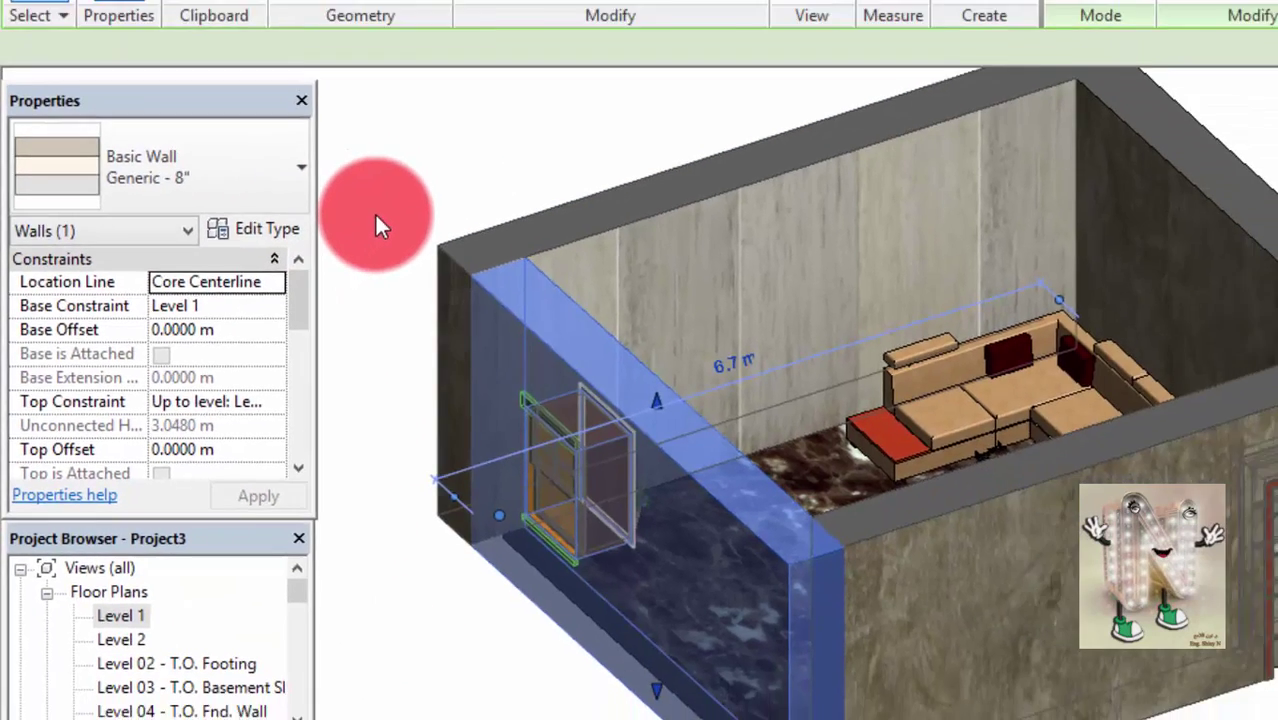
{"action": "left_click", "coordinate": [453, 251]}
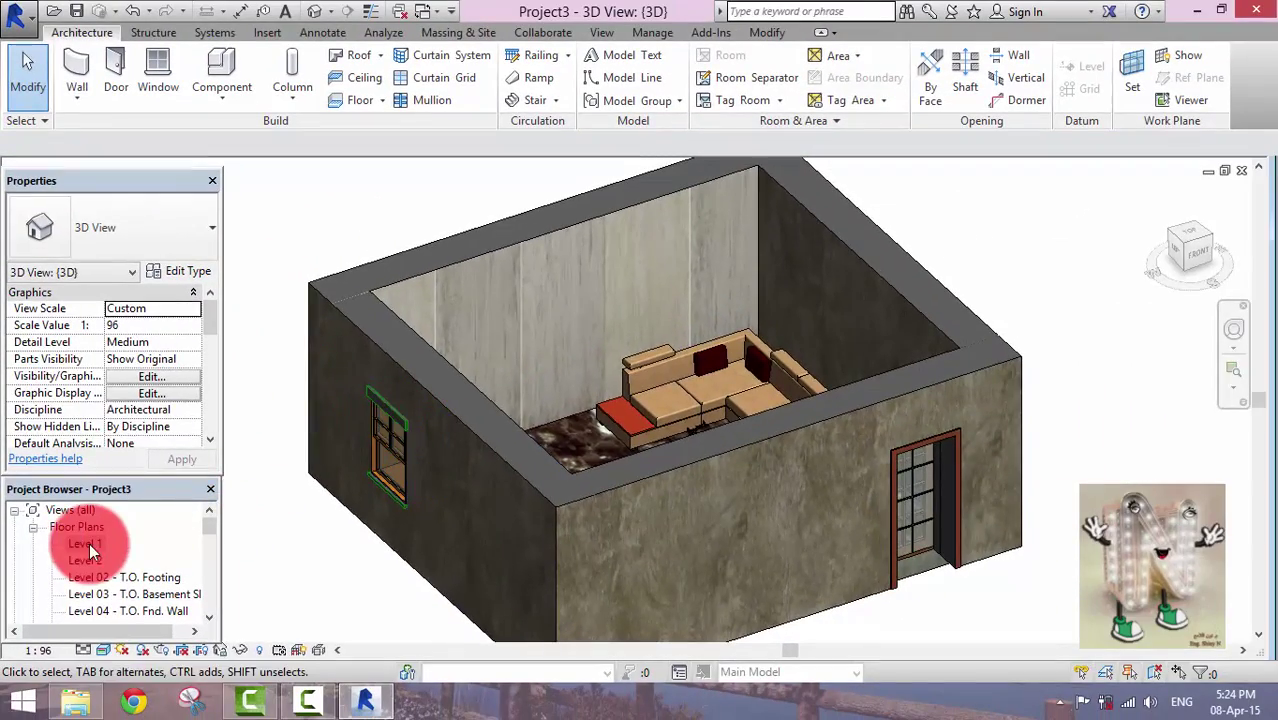
Flip the left wall to its other side in the Level 1 plan.
{"action": "double_click", "coordinate": [89, 543]}
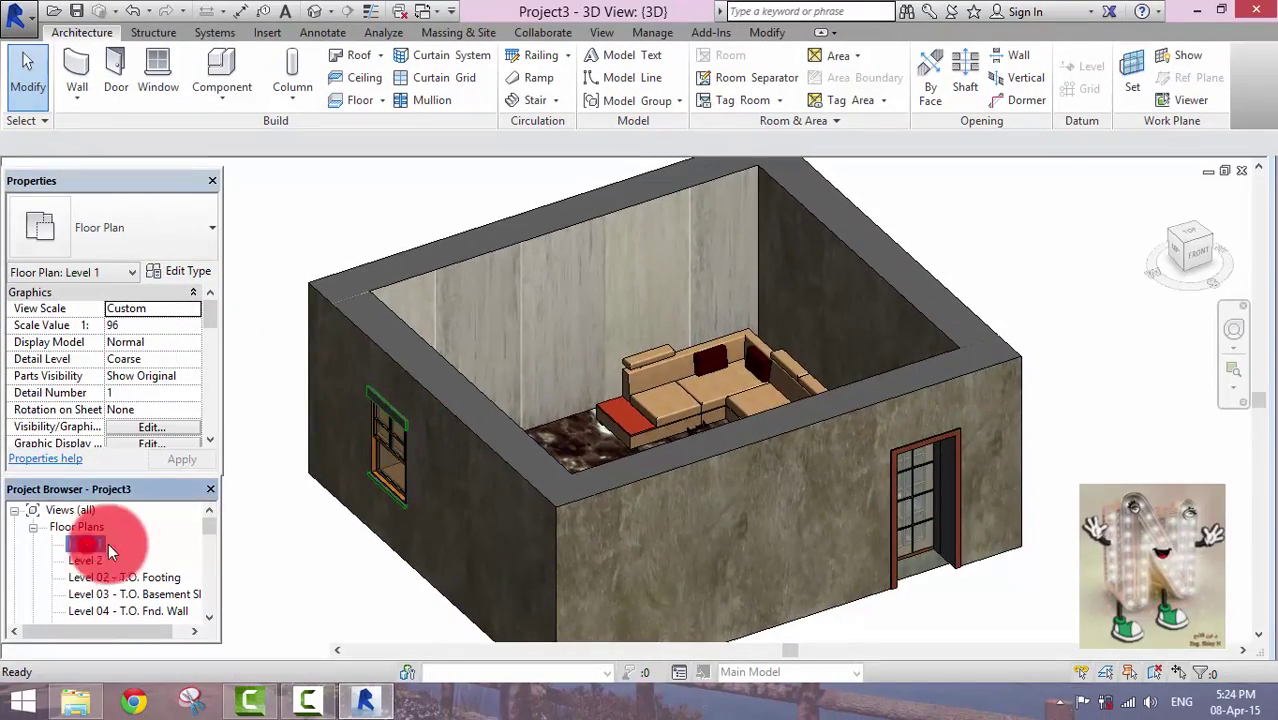
{"action": "left_click", "coordinate": [416, 457]}
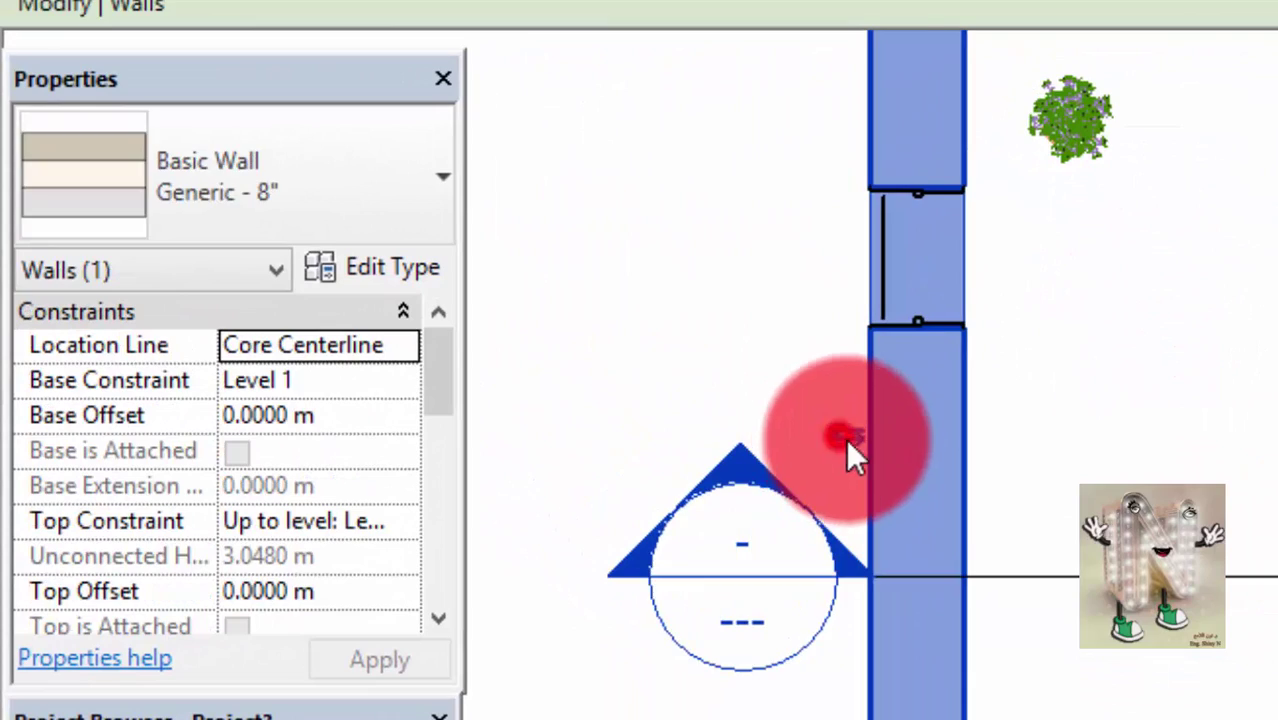
{"action": "left_click", "coordinate": [846, 438]}
{"action": "left_click", "coordinate": [999, 487]}
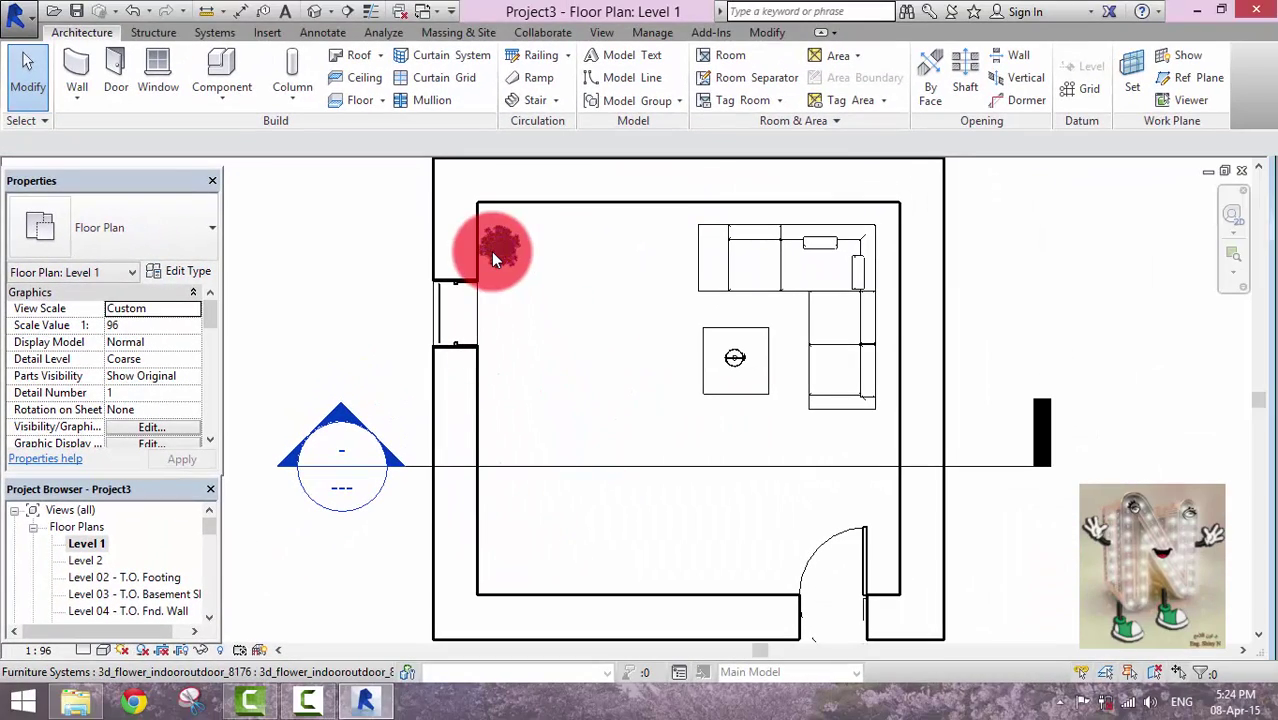
Nudge the flower plant into the room's top-left corner.
{"action": "left_click", "coordinate": [493, 248]}
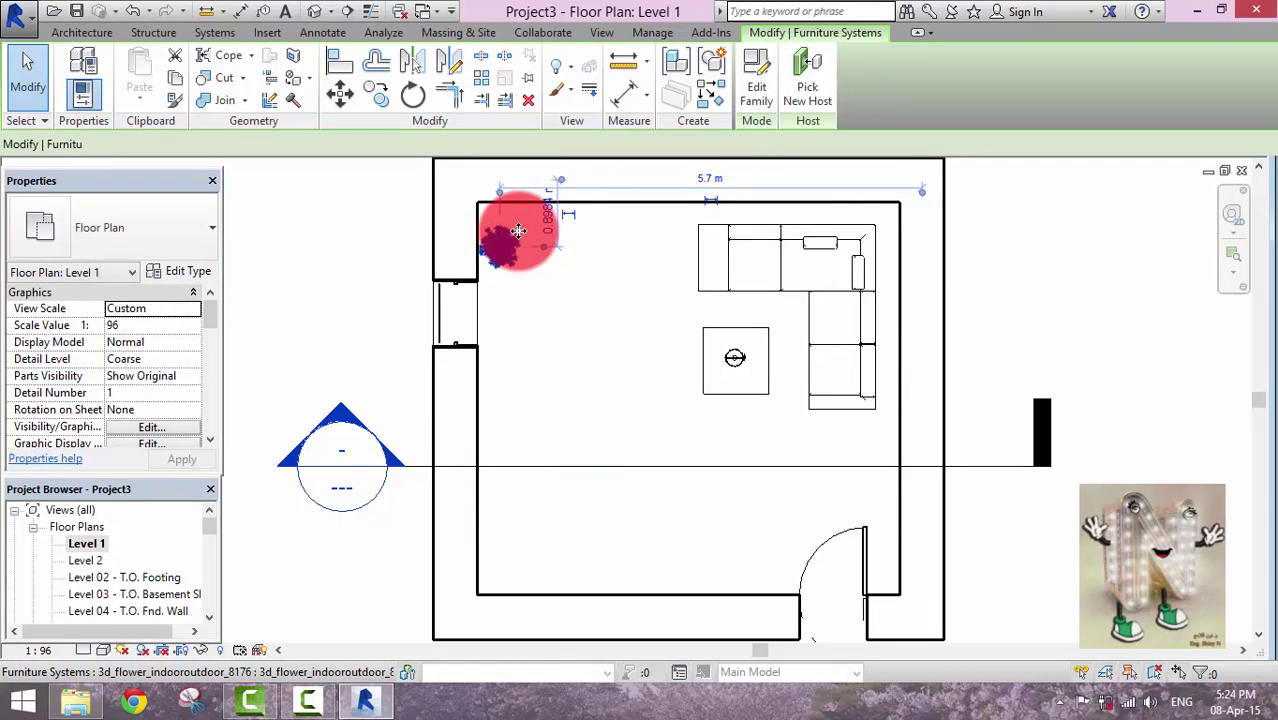
{"action": "left_click_drag", "start_coordinate": [518, 231], "coordinate": [519, 243]}
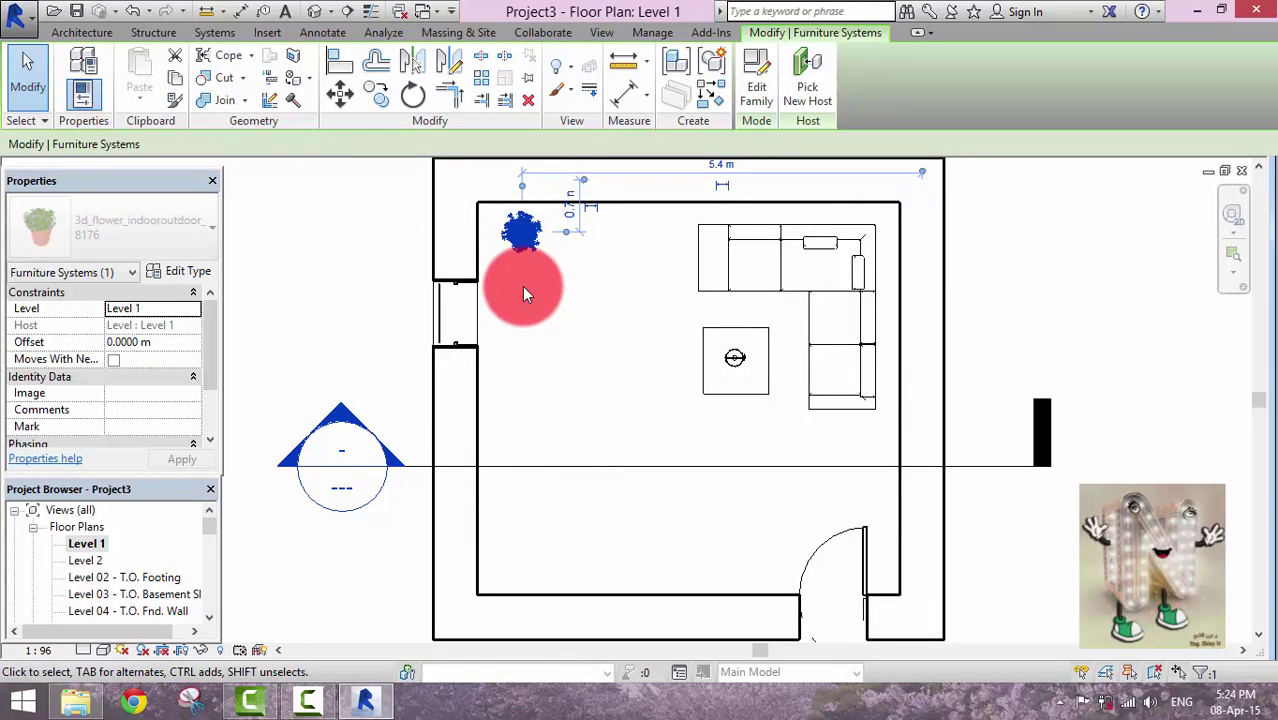
{"action": "key", "text": "Down"}
{"action": "key", "text": "Left"}
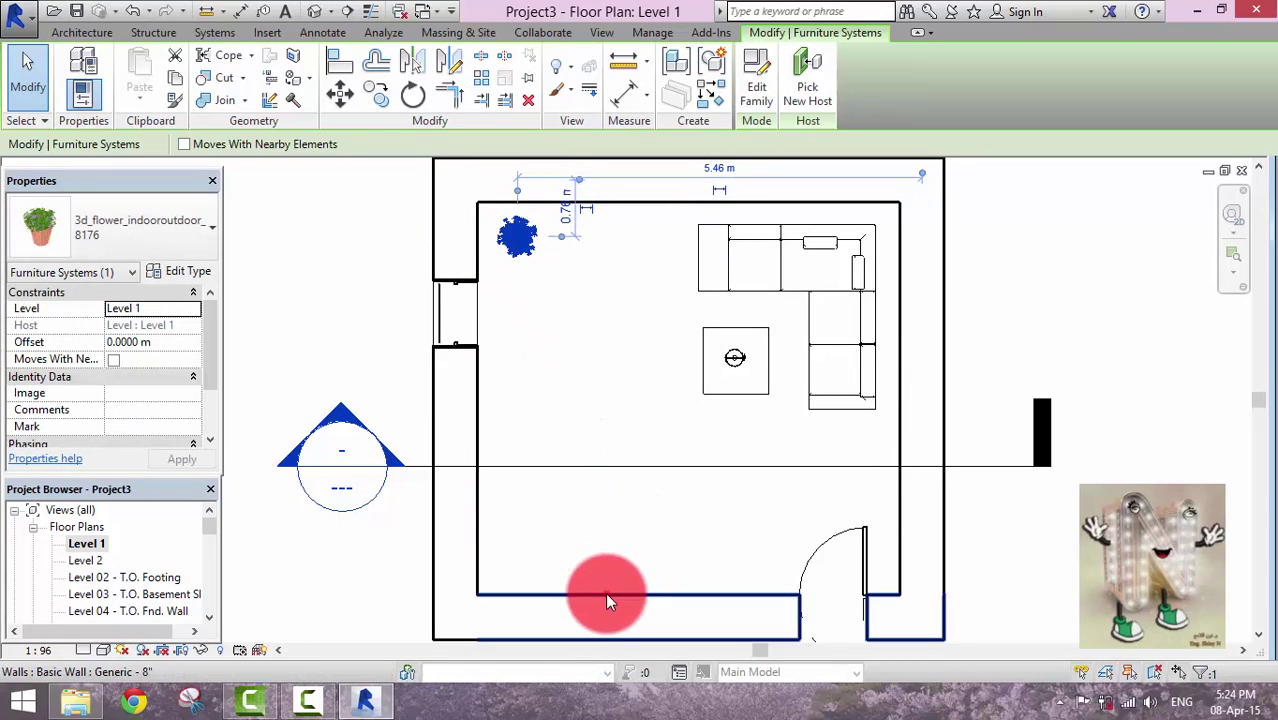
Move the bottom wall up about 0.4 m.
{"action": "left_click", "coordinate": [648, 598]}
{"action": "middle_click_drag", "start_coordinate": [652, 598], "coordinate": [640, 535]}
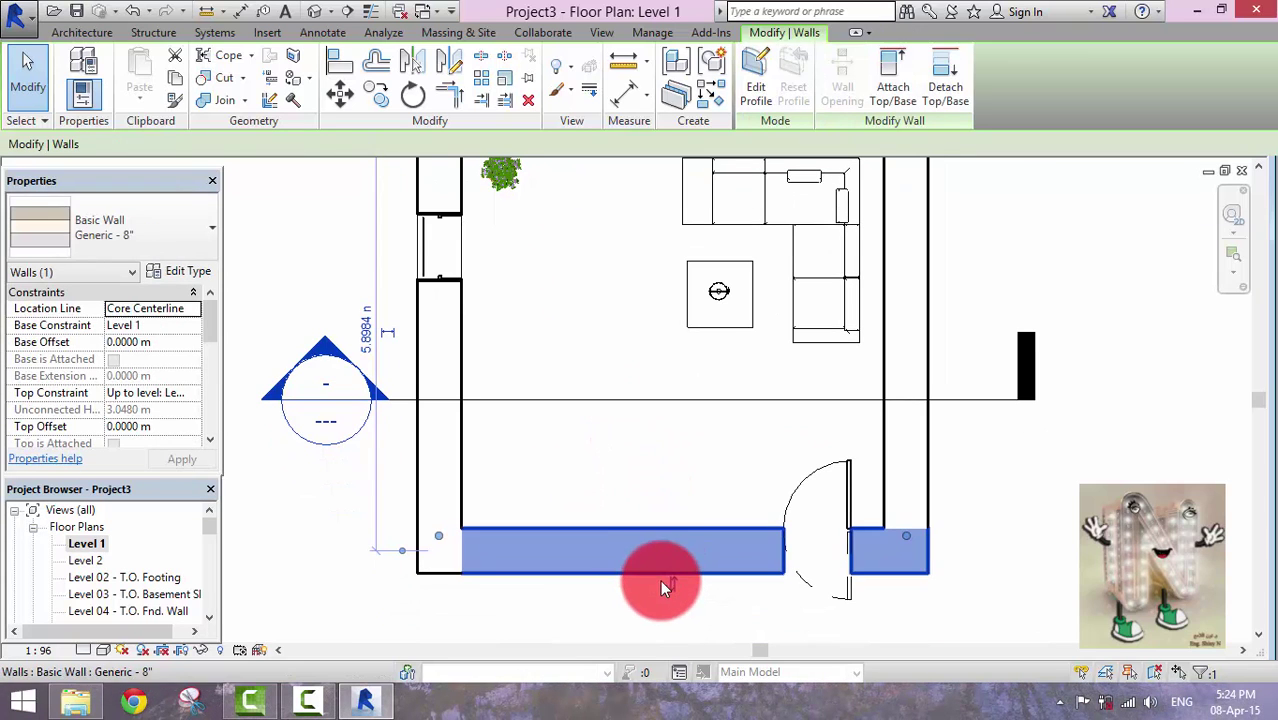
{"action": "left_click_drag", "start_coordinate": [672, 590], "coordinate": [671, 520]}
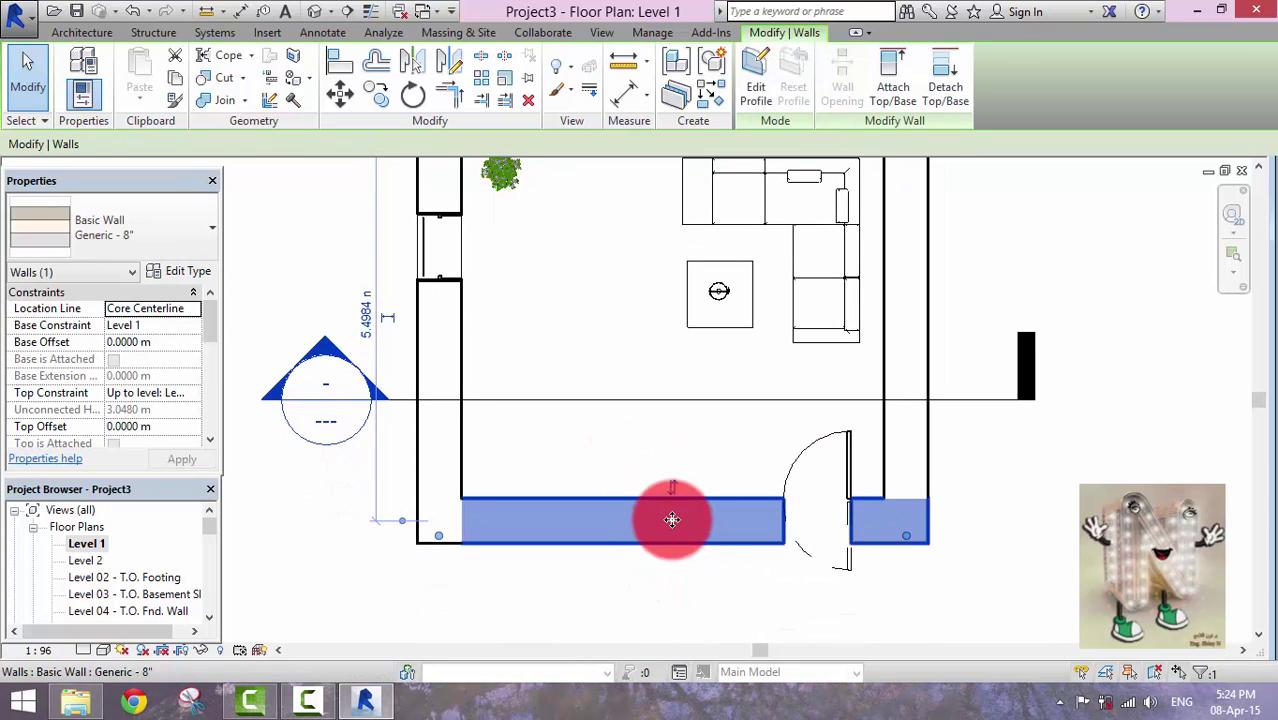
{"action": "left_click", "coordinate": [685, 591]}
{"action": "middle_click_drag", "start_coordinate": [538, 402], "coordinate": [531, 539]}
Check the left wall's type in the Type Selector, leaving it on Generic - 8".
{"action": "left_click", "coordinate": [451, 295]}
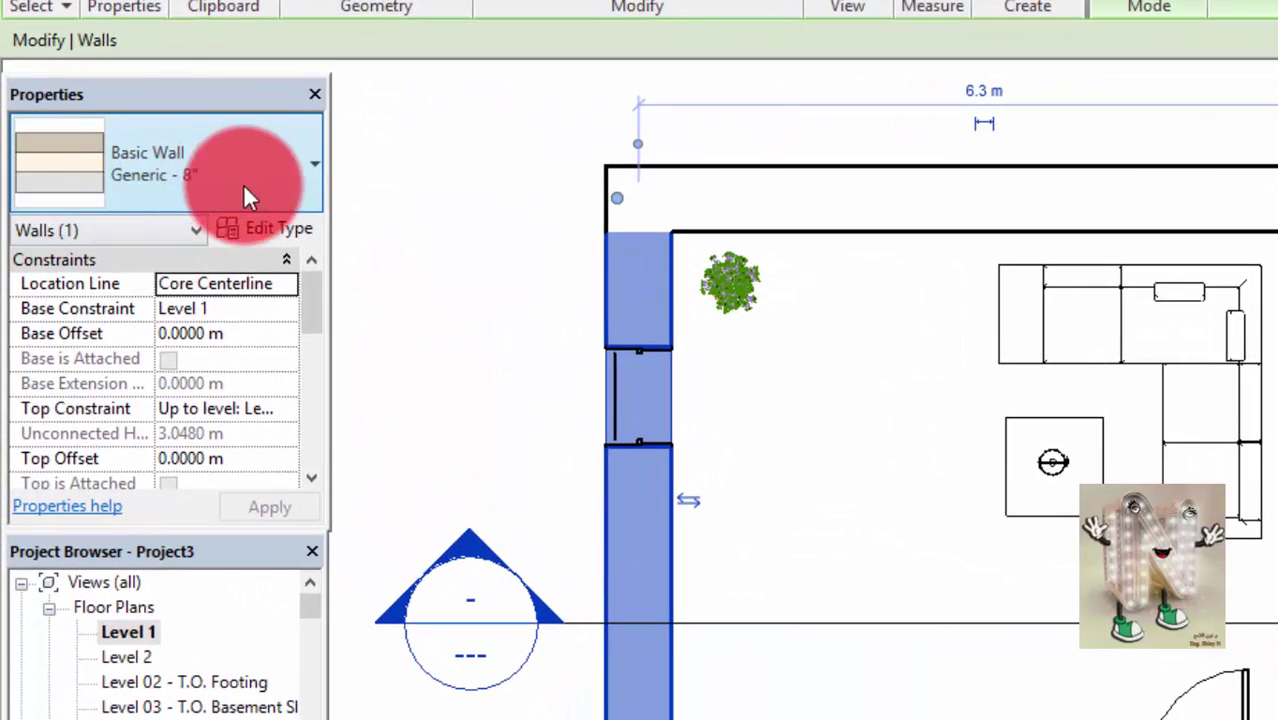
{"action": "left_click", "coordinate": [269, 187]}
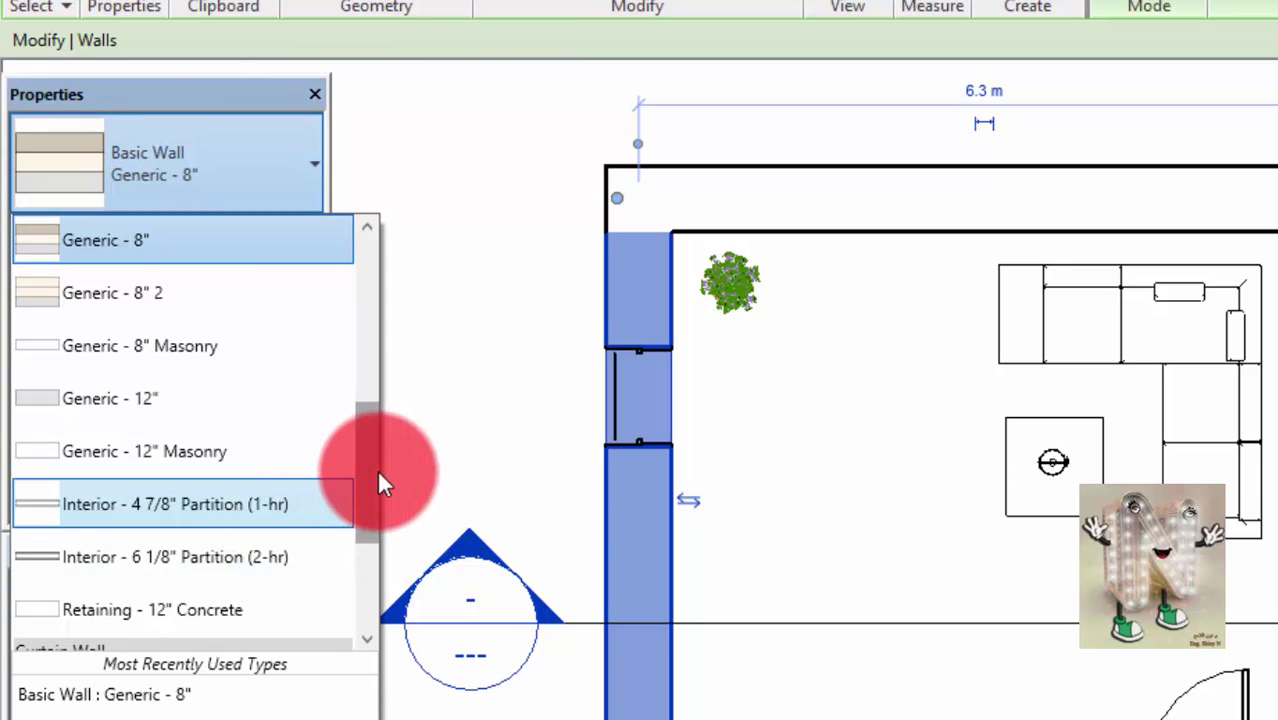
{"action": "left_click_drag", "start_coordinate": [377, 469], "coordinate": [394, 362]}
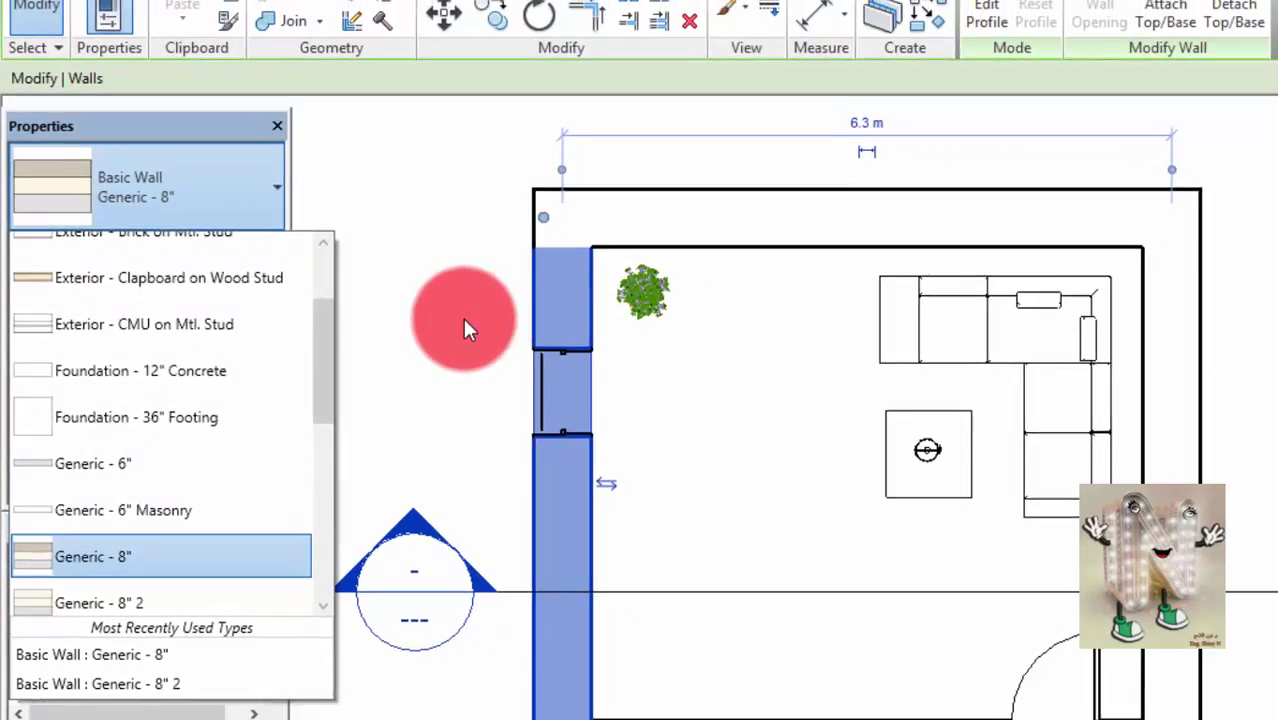
{"action": "left_click", "coordinate": [527, 313]}
{"action": "left_click", "coordinate": [550, 362]}
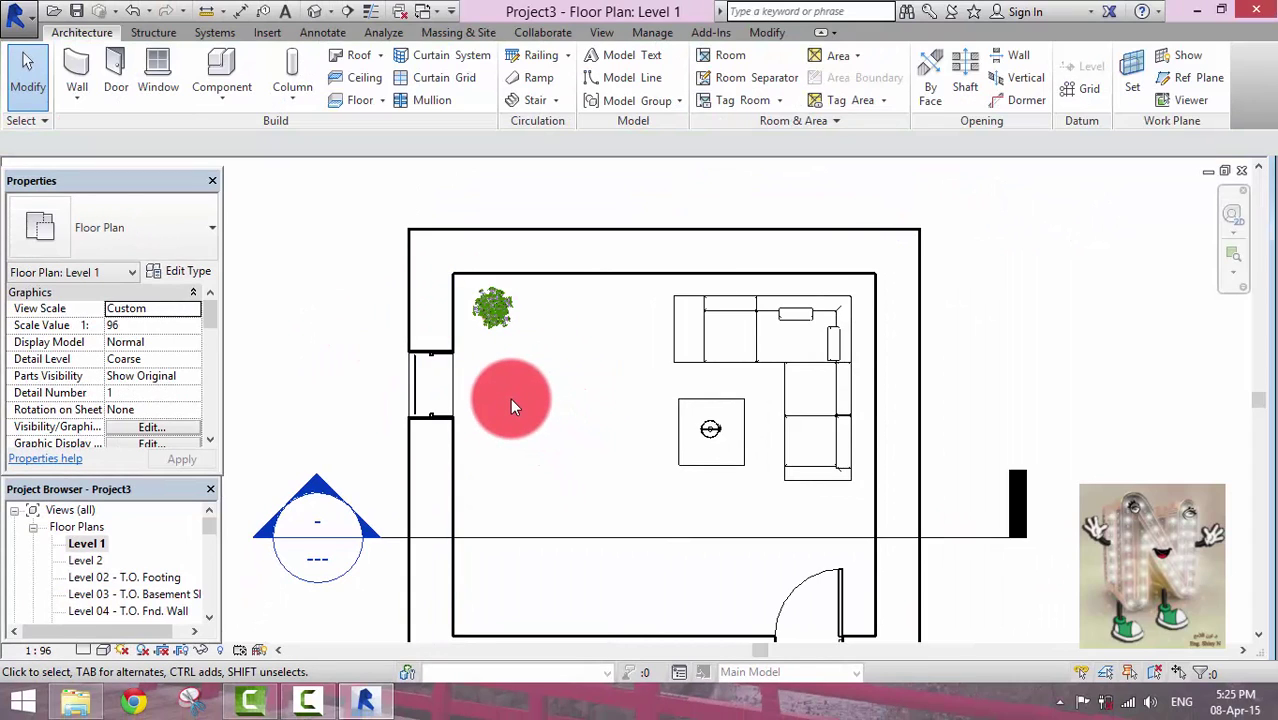
Orbit and zoom the 3D view to face the sofa set on the marble floor.
{"action": "left_click", "coordinate": [318, 10]}
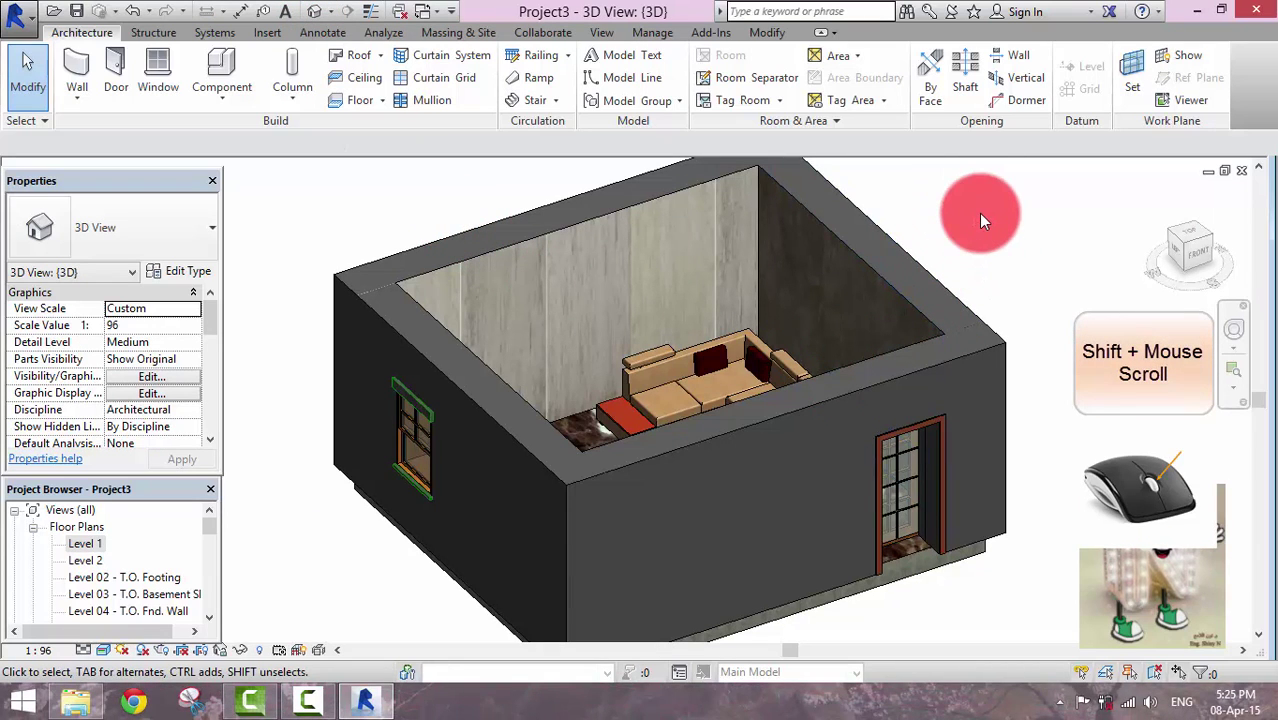
{"action": "middle_click_drag", "start_coordinate": [975, 213], "coordinate": [728, 243], "text": "shift"}
{"action": "middle_click_drag", "start_coordinate": [830, 420], "coordinate": [695, 258], "text": "shift"}
{"action": "scroll", "coordinate": [695, 258], "scroll_direction": "up", "scroll_amount": 5}
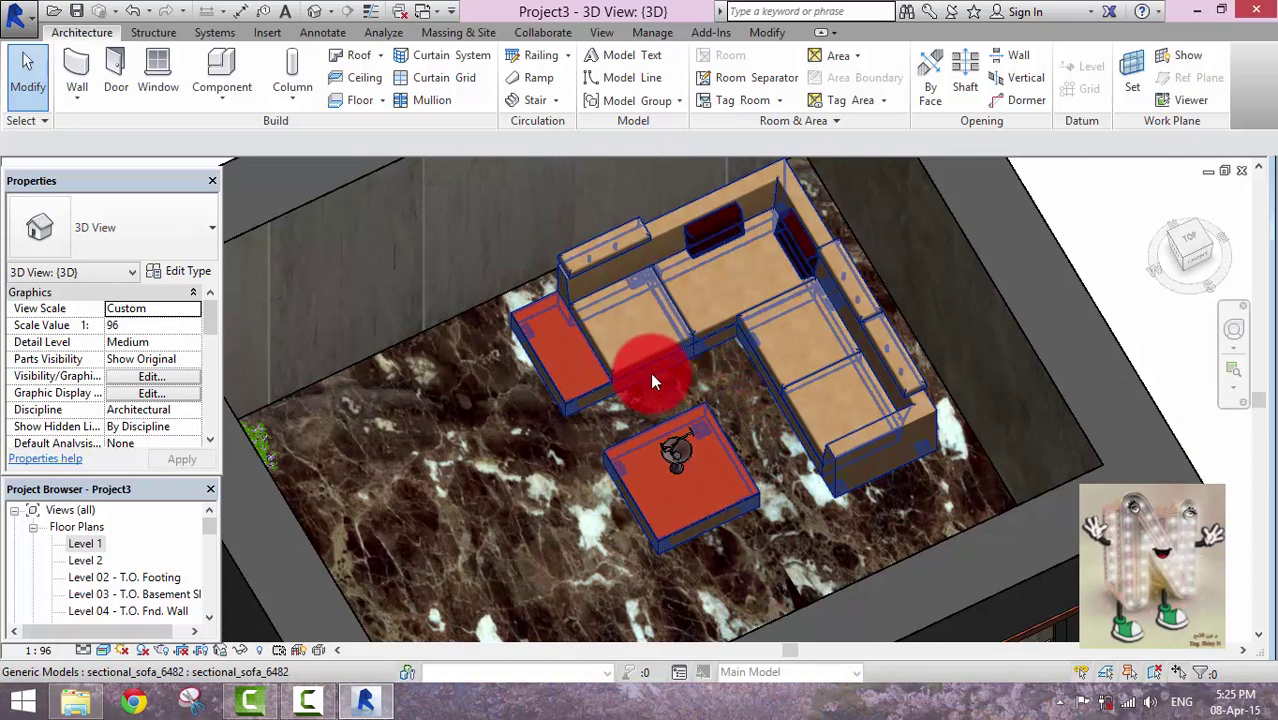
Open the Material Browser on the sectional sofa's frame trim material via its type properties.
{"action": "left_click", "coordinate": [697, 333]}
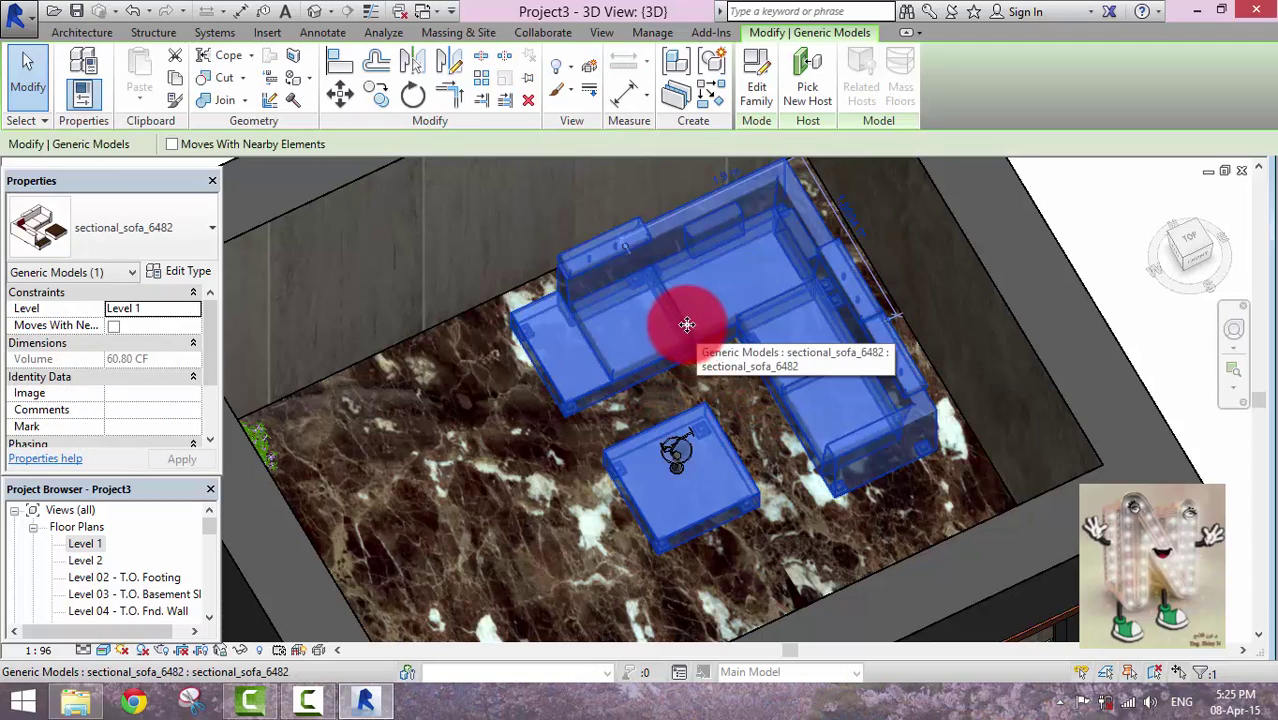
{"action": "left_click", "coordinate": [164, 275]}
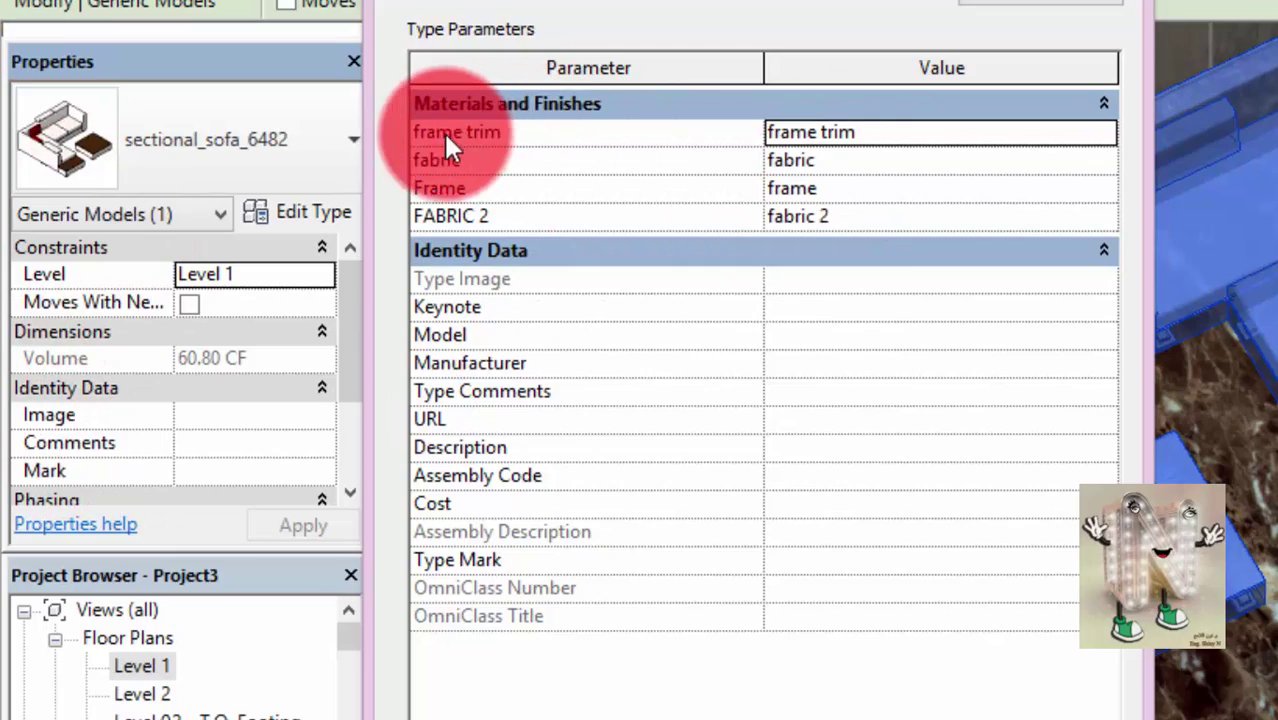
{"action": "left_click", "coordinate": [1110, 133]}
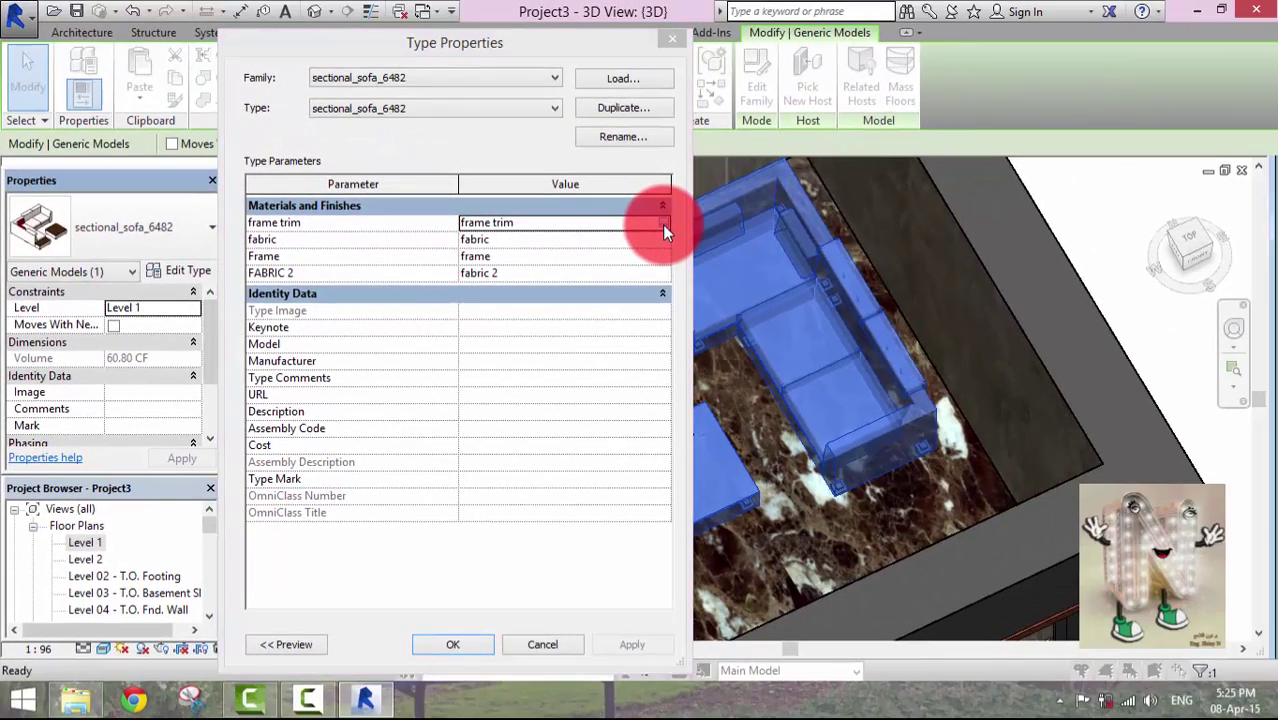
{"action": "left_click", "coordinate": [665, 230]}
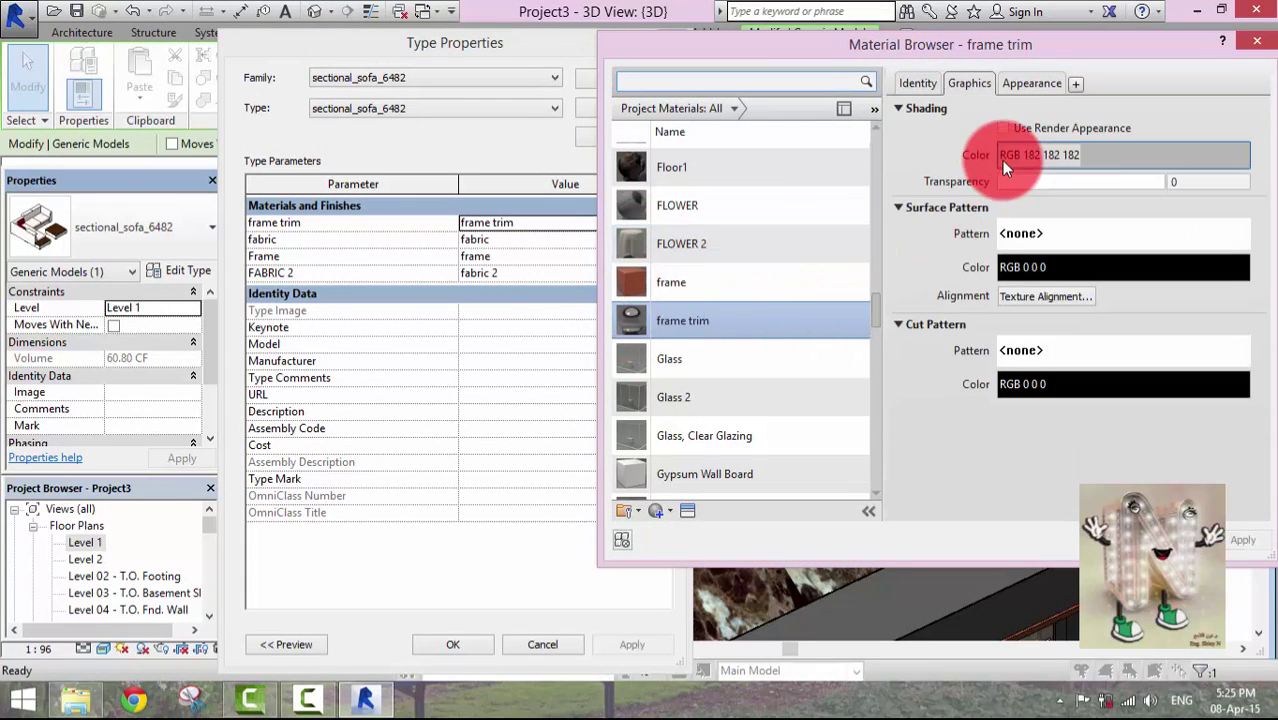
Make the chrome frame trim shade with its render appearance and reveal its Metal Finish options.
{"action": "left_click", "coordinate": [1004, 128]}
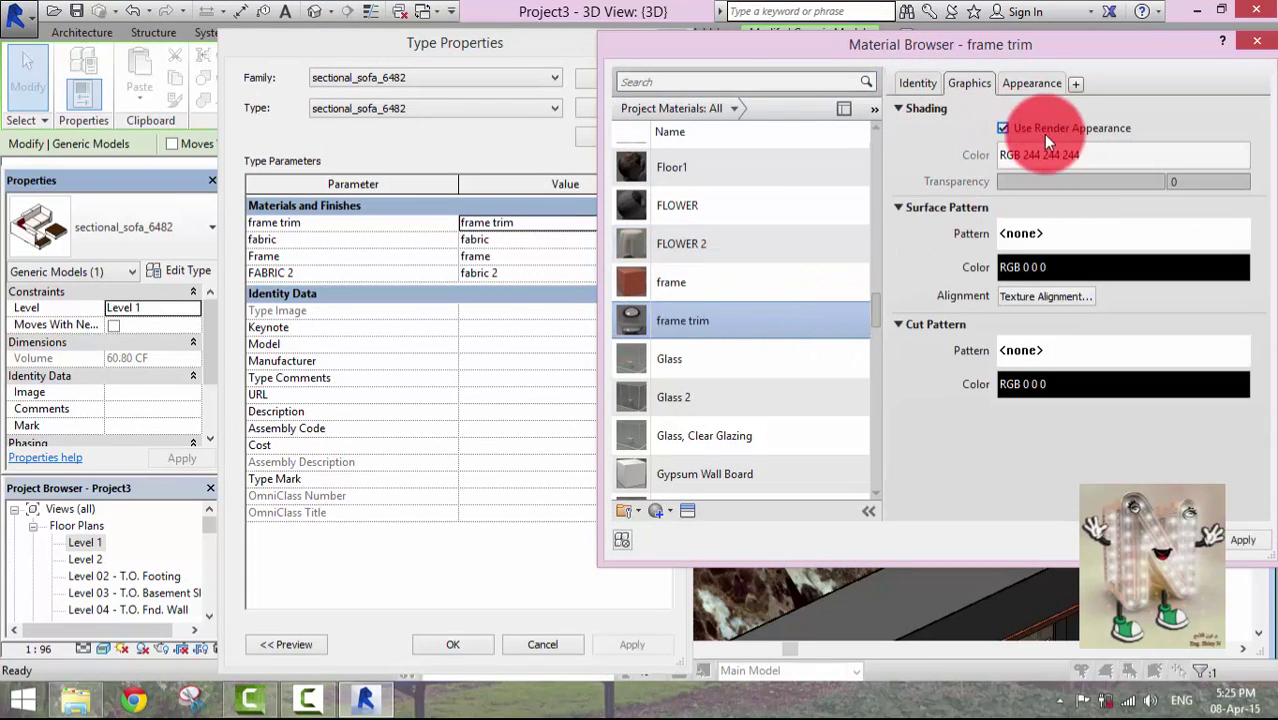
{"action": "left_click", "coordinate": [1022, 82]}
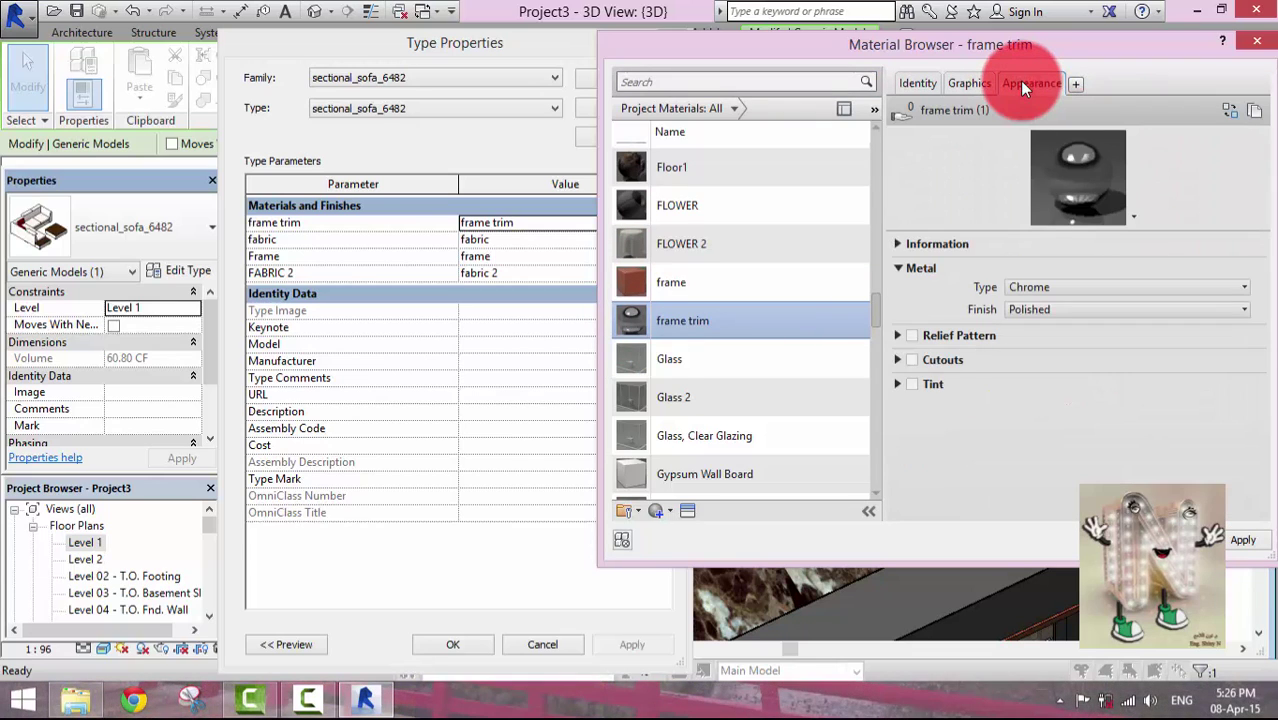
{"action": "left_click", "coordinate": [1049, 318]}
{"action": "left_click", "coordinate": [1070, 286]}
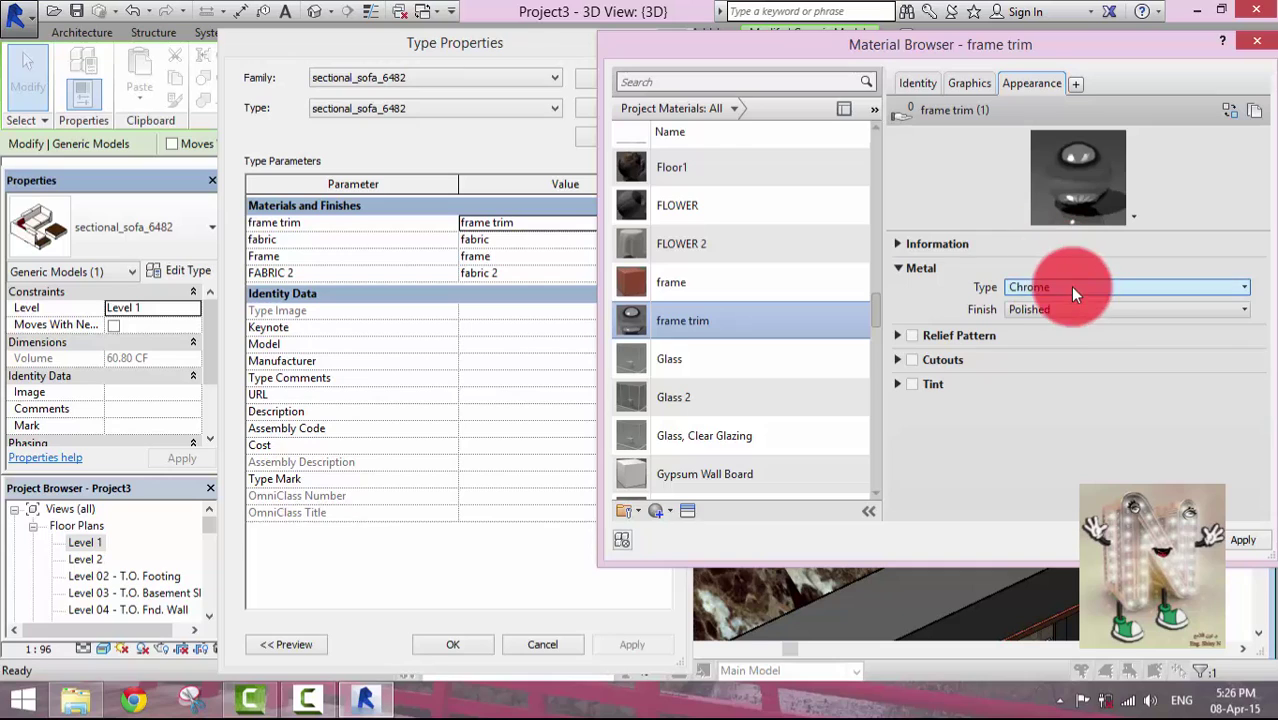
{"action": "left_click", "coordinate": [1050, 315]}
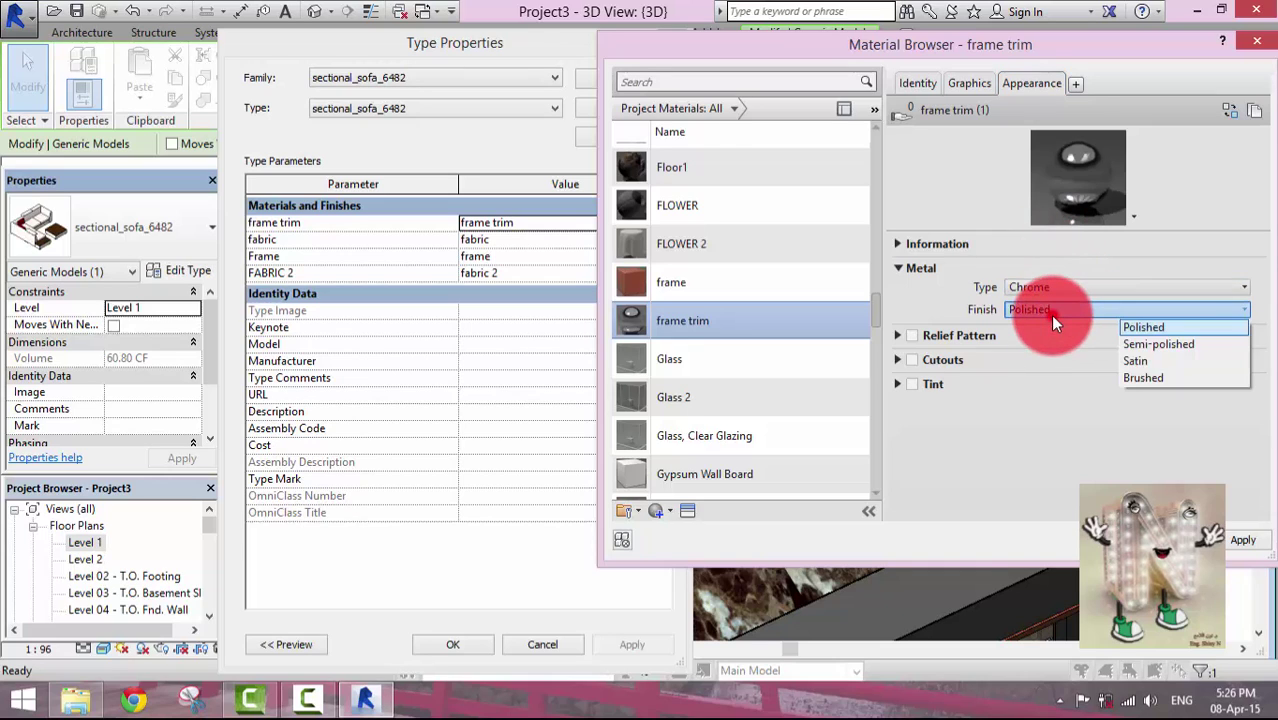
Set the frame trim's metal finish to Satin after trying Semi-polished and Brushed.
{"action": "left_click", "coordinate": [1156, 342]}
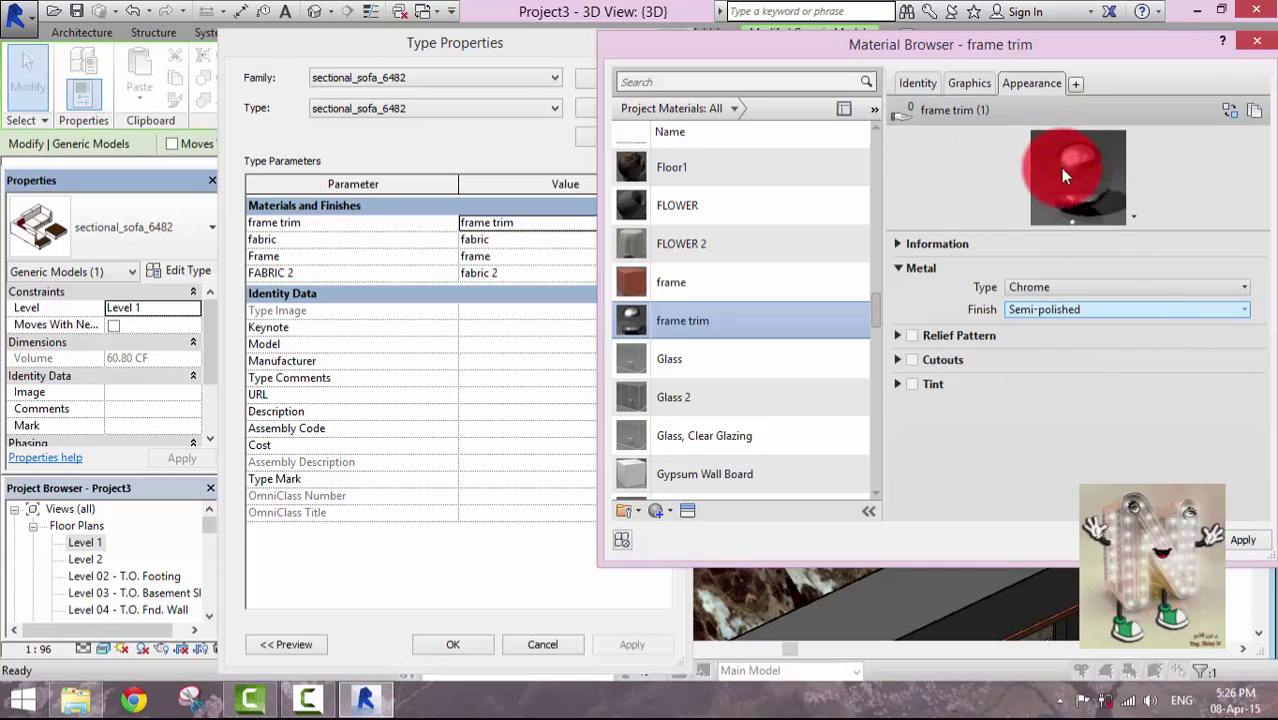
{"action": "left_click", "coordinate": [1115, 309]}
{"action": "left_click", "coordinate": [1176, 362]}
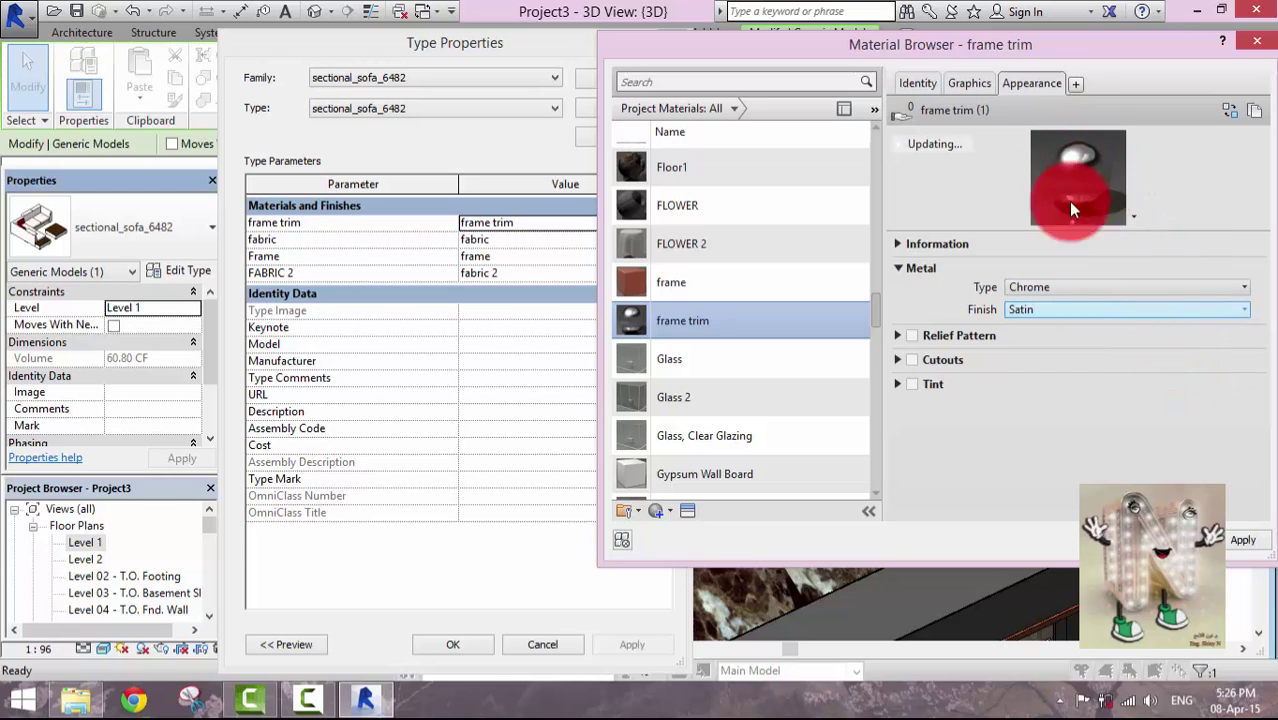
{"action": "left_click", "coordinate": [1106, 309]}
{"action": "left_click", "coordinate": [1147, 377]}
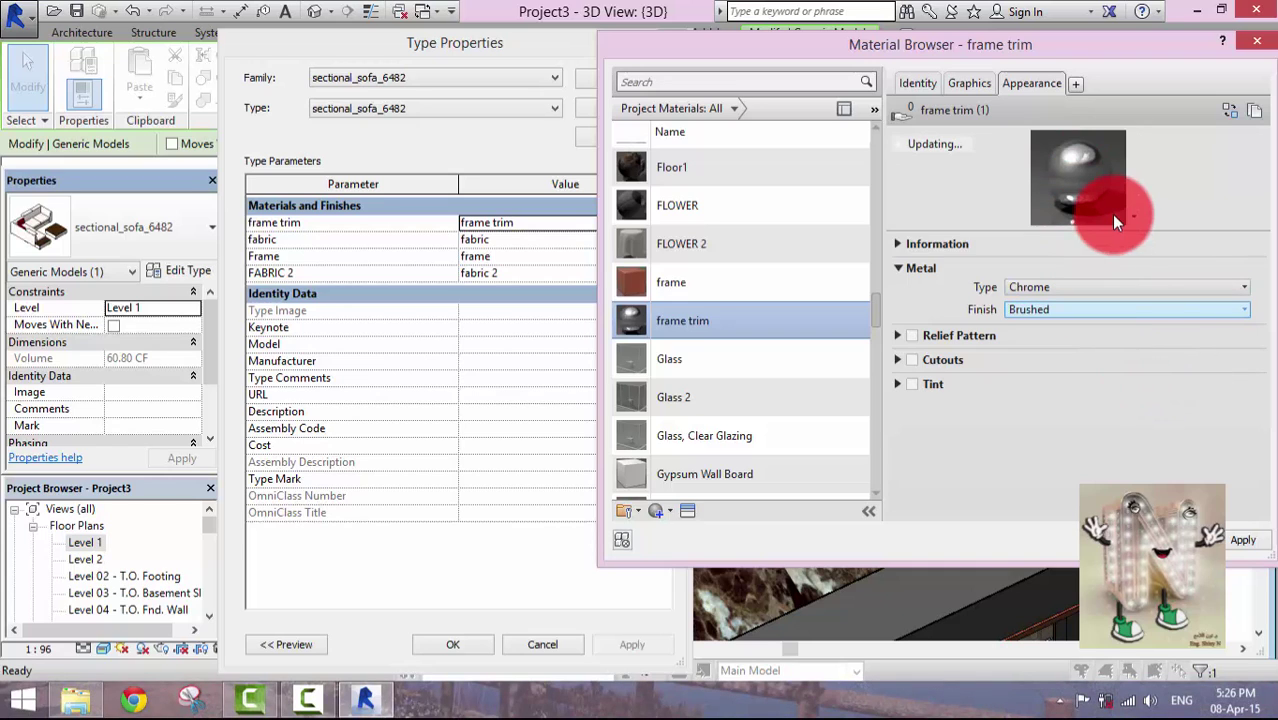
{"action": "left_click", "coordinate": [1095, 307]}
{"action": "left_click", "coordinate": [1140, 361]}
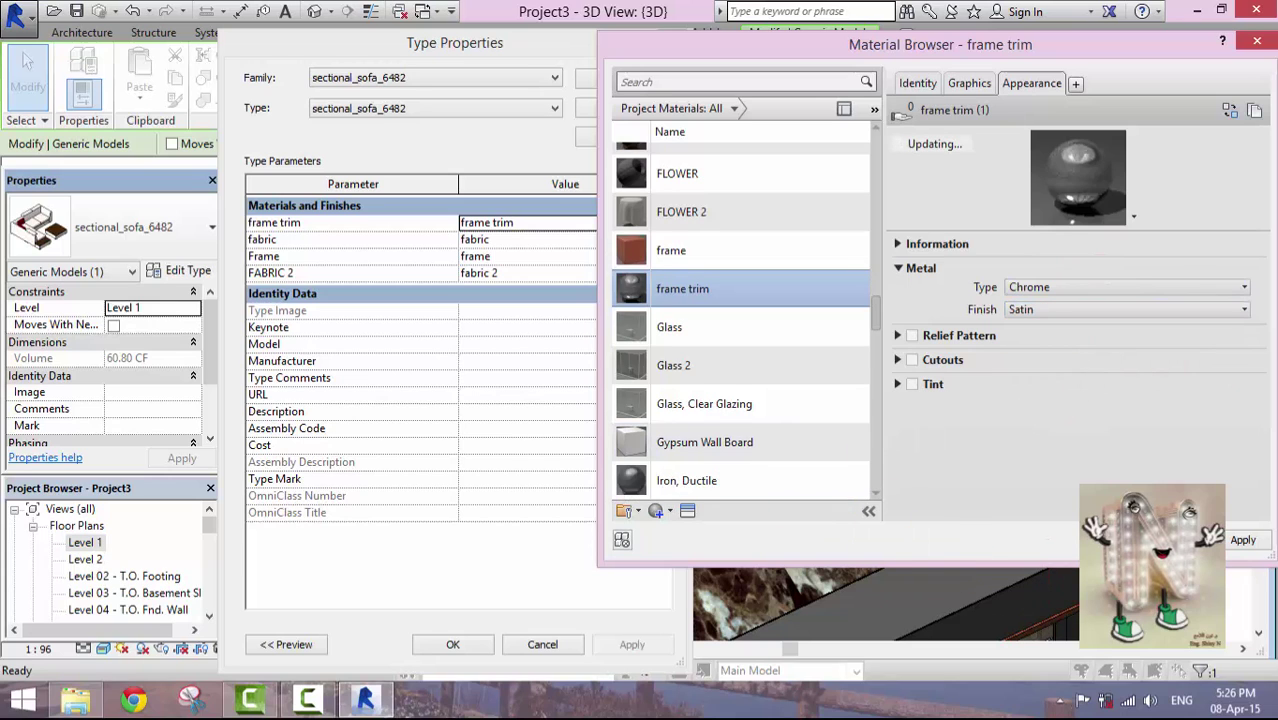
Accept the frame trim, then make the sofa's fabric material use its render appearance.
{"action": "left_click", "coordinate": [1115, 540]}
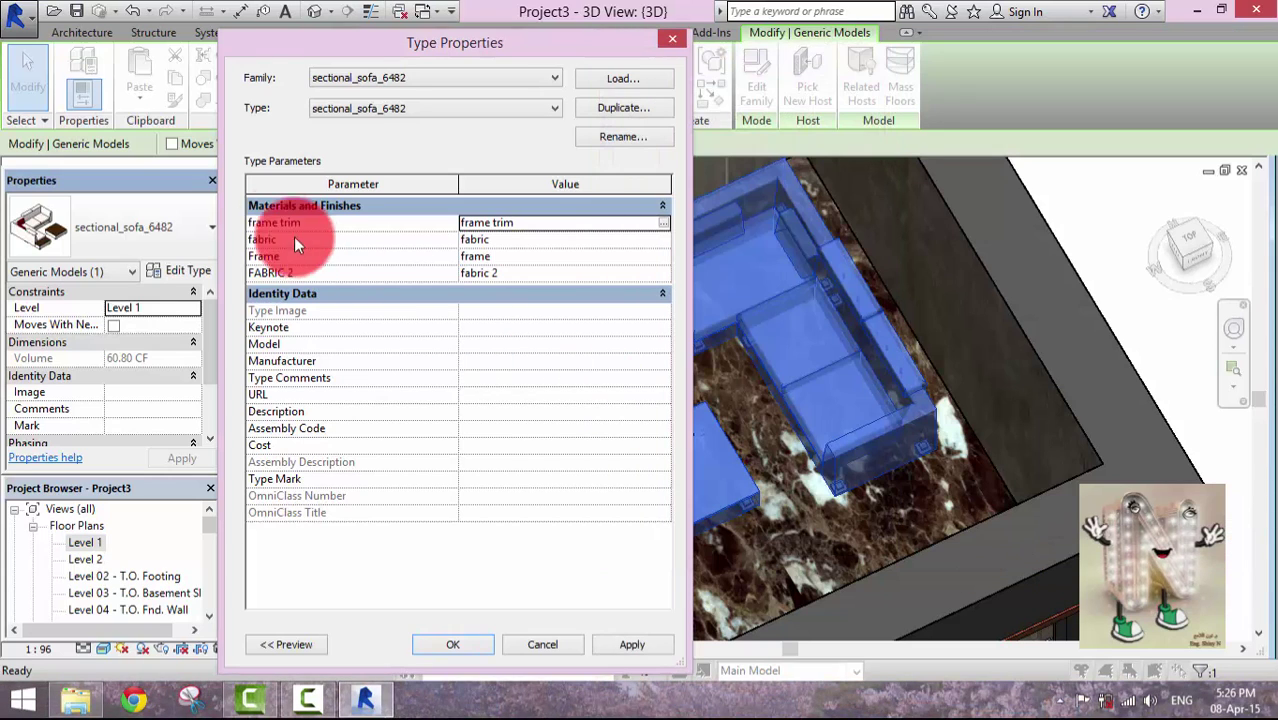
{"action": "left_click", "coordinate": [660, 240]}
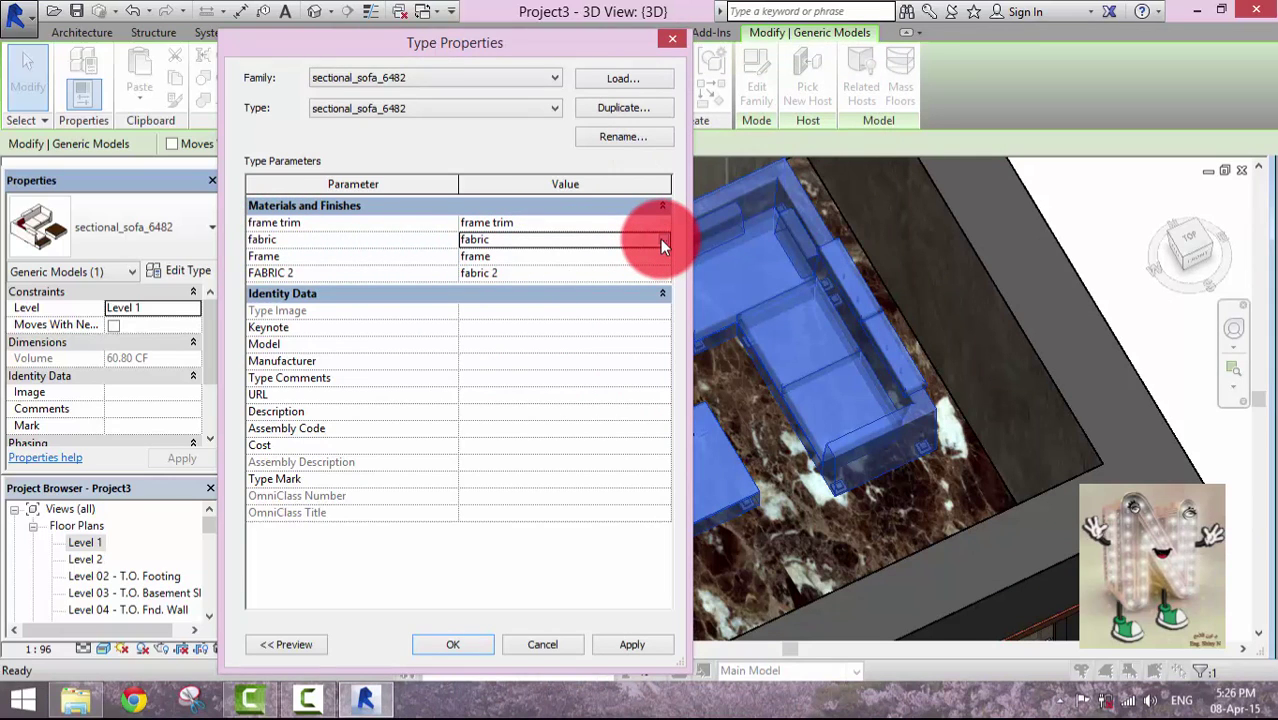
{"action": "left_click", "coordinate": [660, 239]}
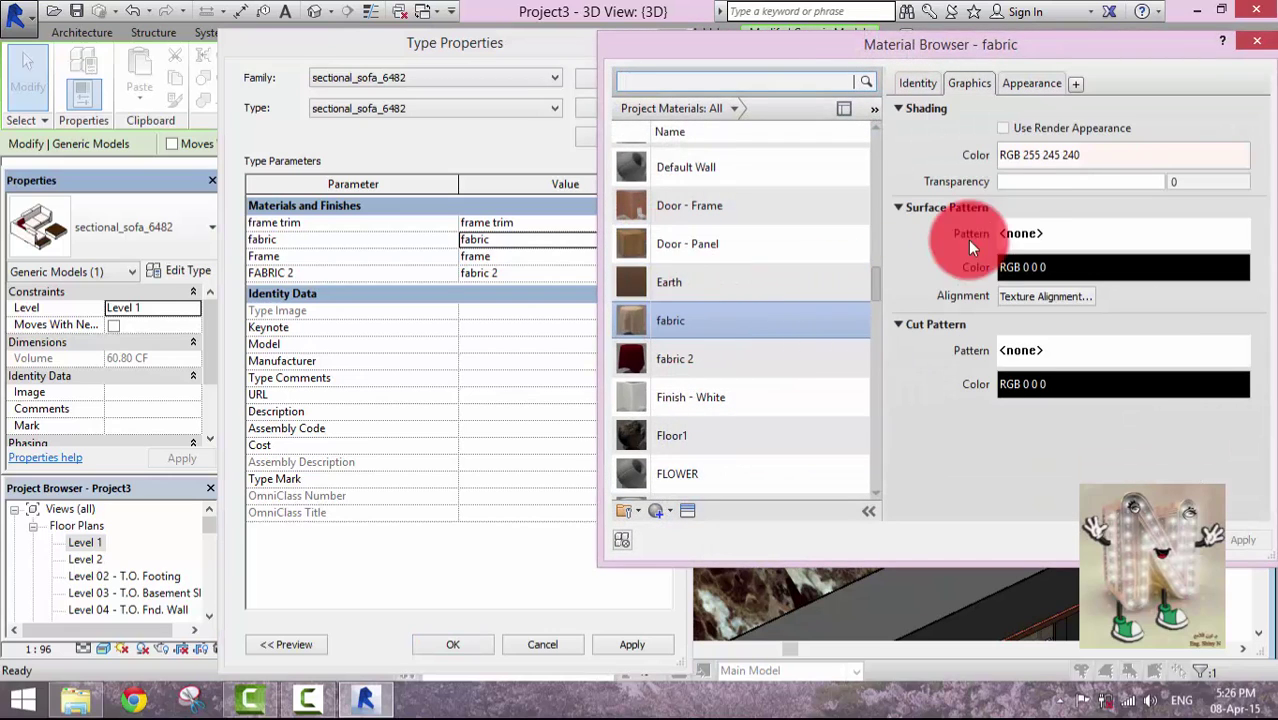
{"action": "left_click", "coordinate": [1004, 129]}
{"action": "left_click", "coordinate": [1016, 82]}
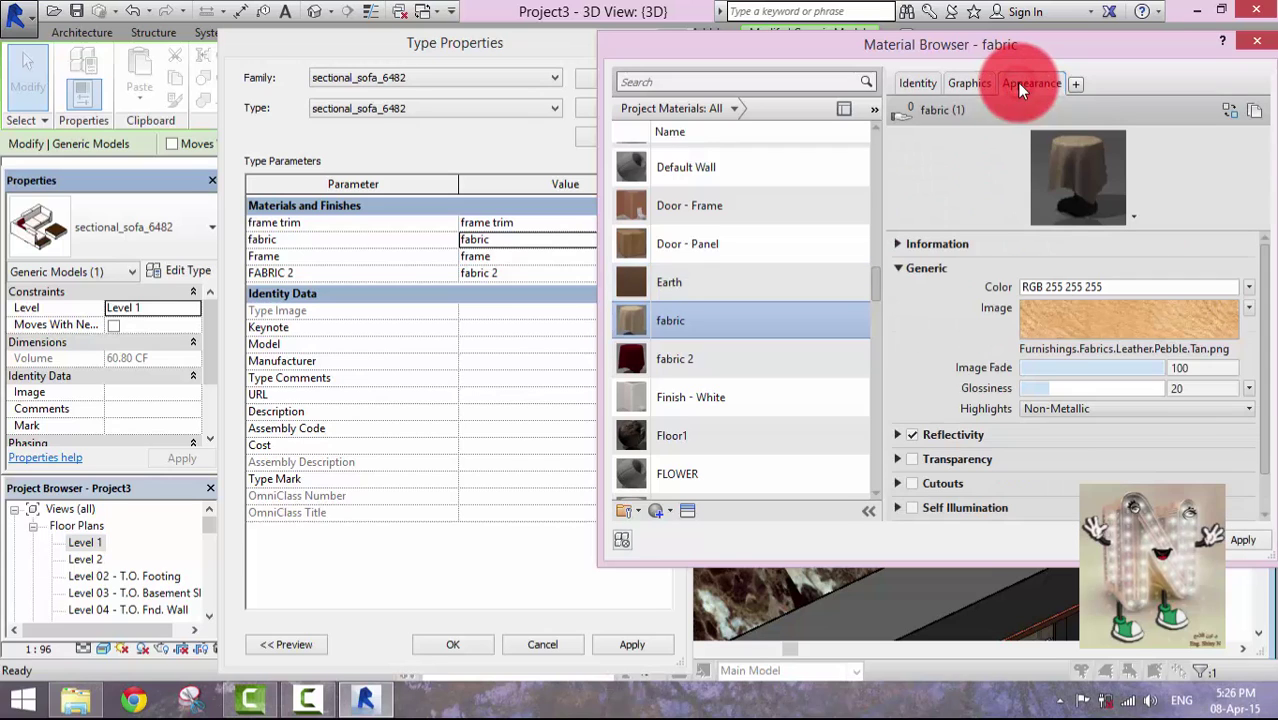
Replace the fabric's texture image with the beige linen texture.
{"action": "left_click", "coordinate": [1075, 348]}
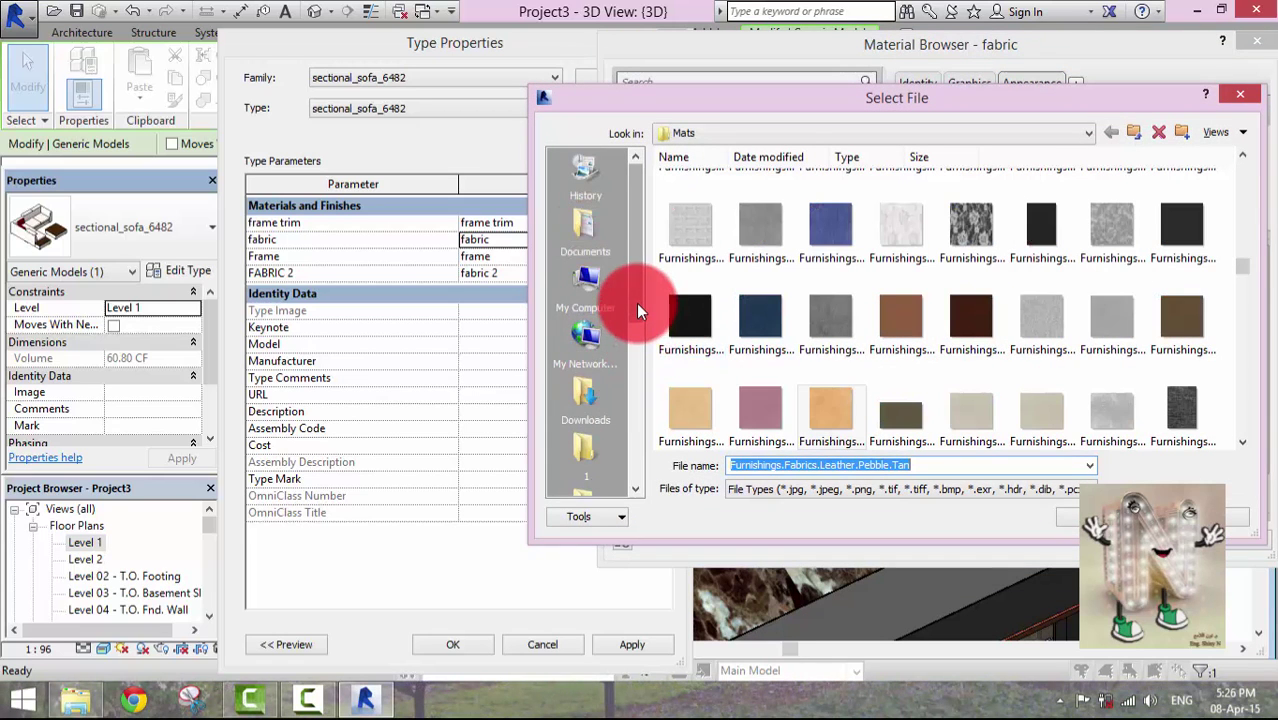
{"action": "left_click_drag", "start_coordinate": [636, 303], "coordinate": [635, 319]}
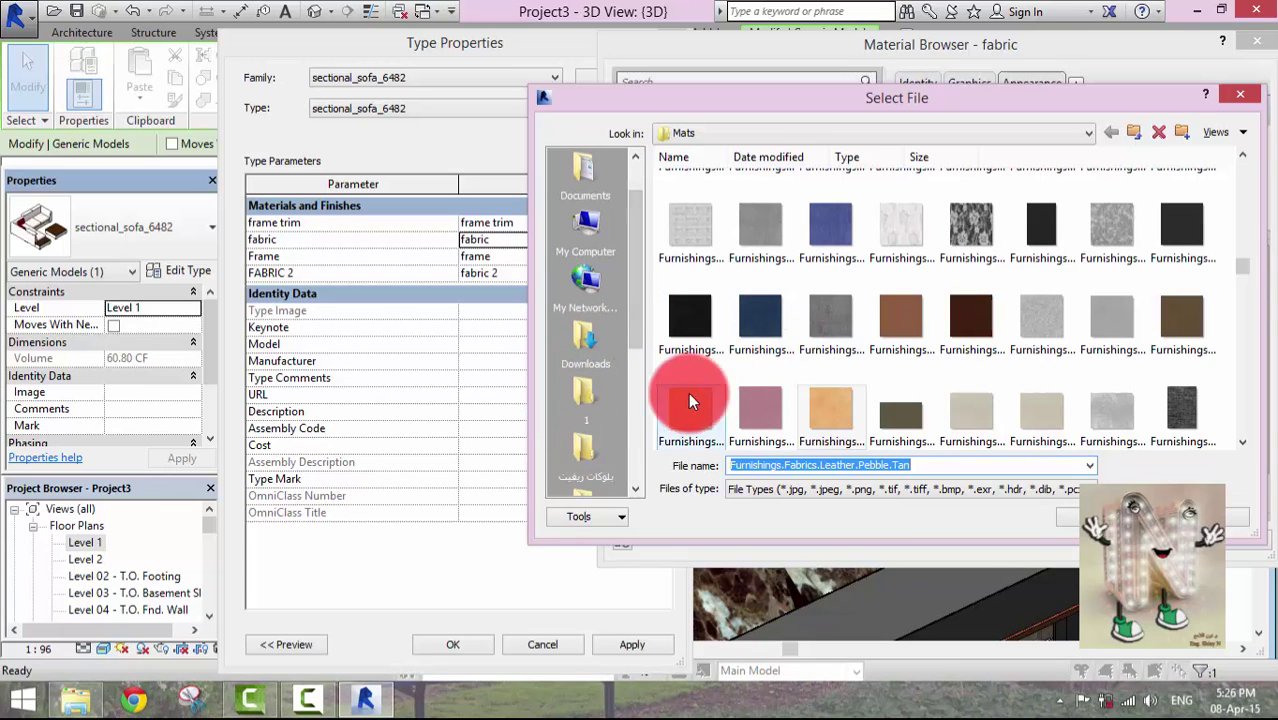
{"action": "left_click", "coordinate": [991, 418]}
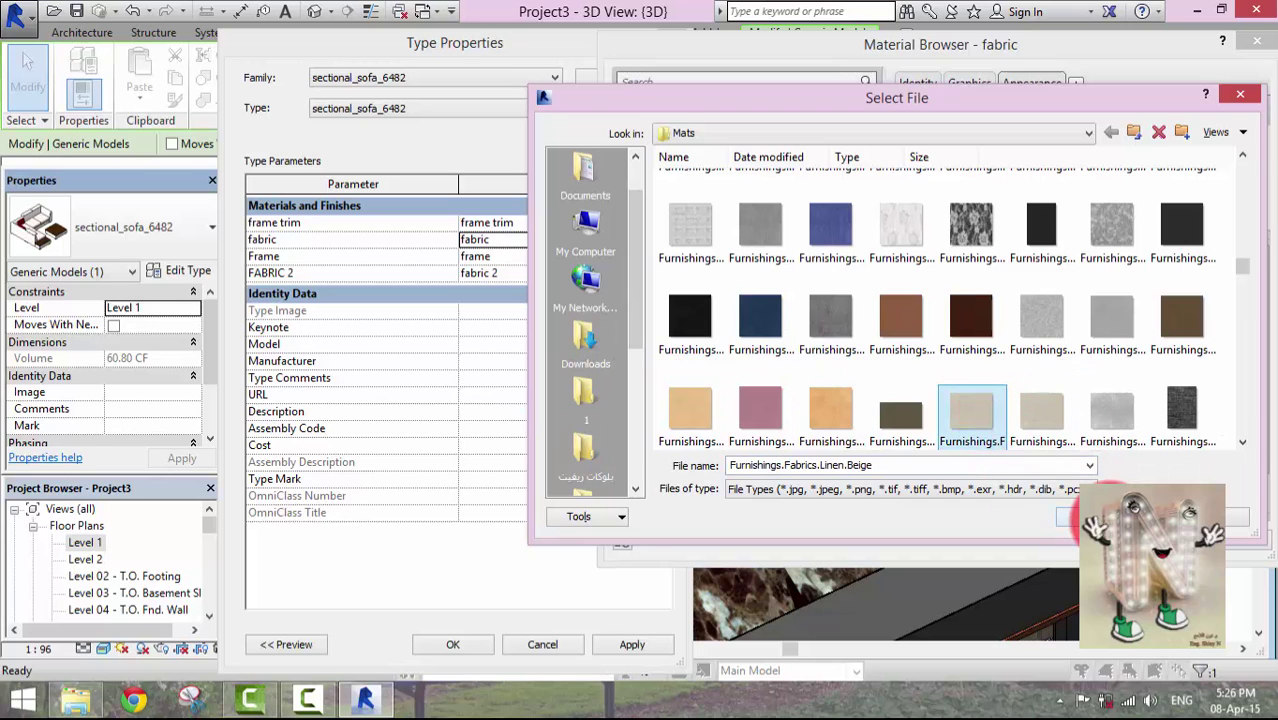
{"action": "left_click", "coordinate": [1090, 517]}
{"action": "left_click", "coordinate": [1121, 342]}
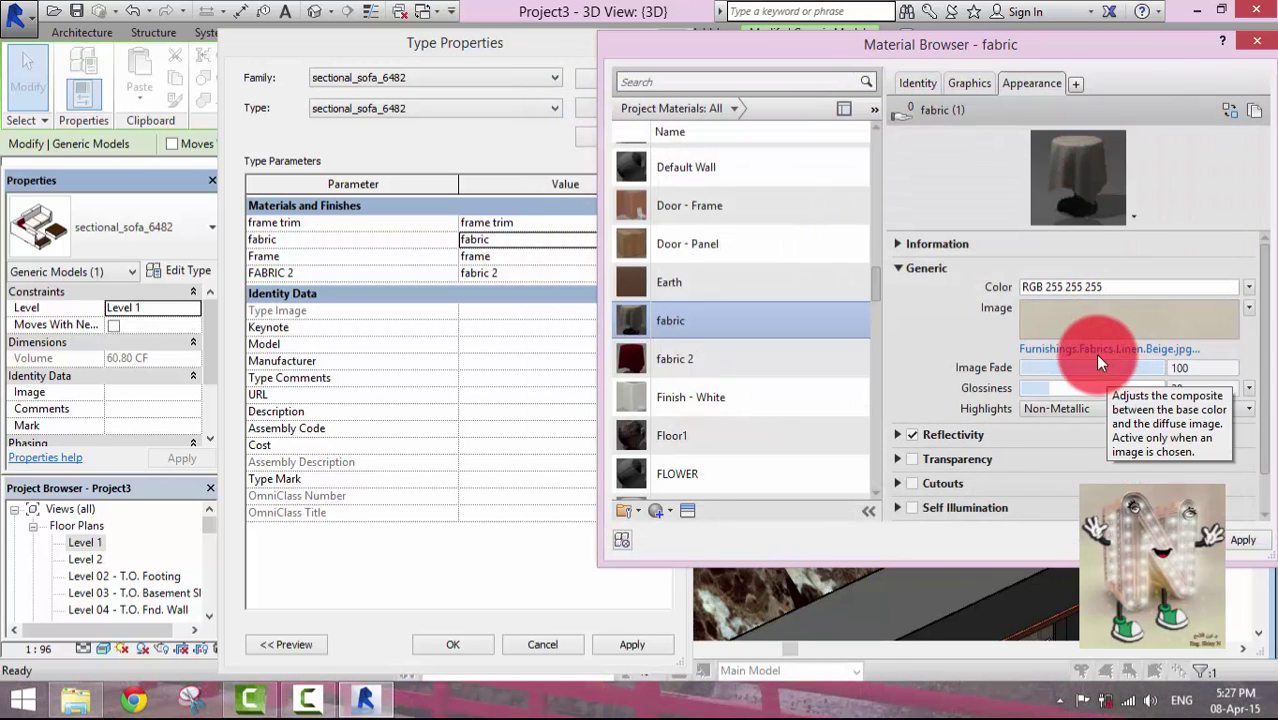
Confirm the linen texture's 0.30 m sample size and close the Material Browser.
{"action": "left_click", "coordinate": [1089, 325]}
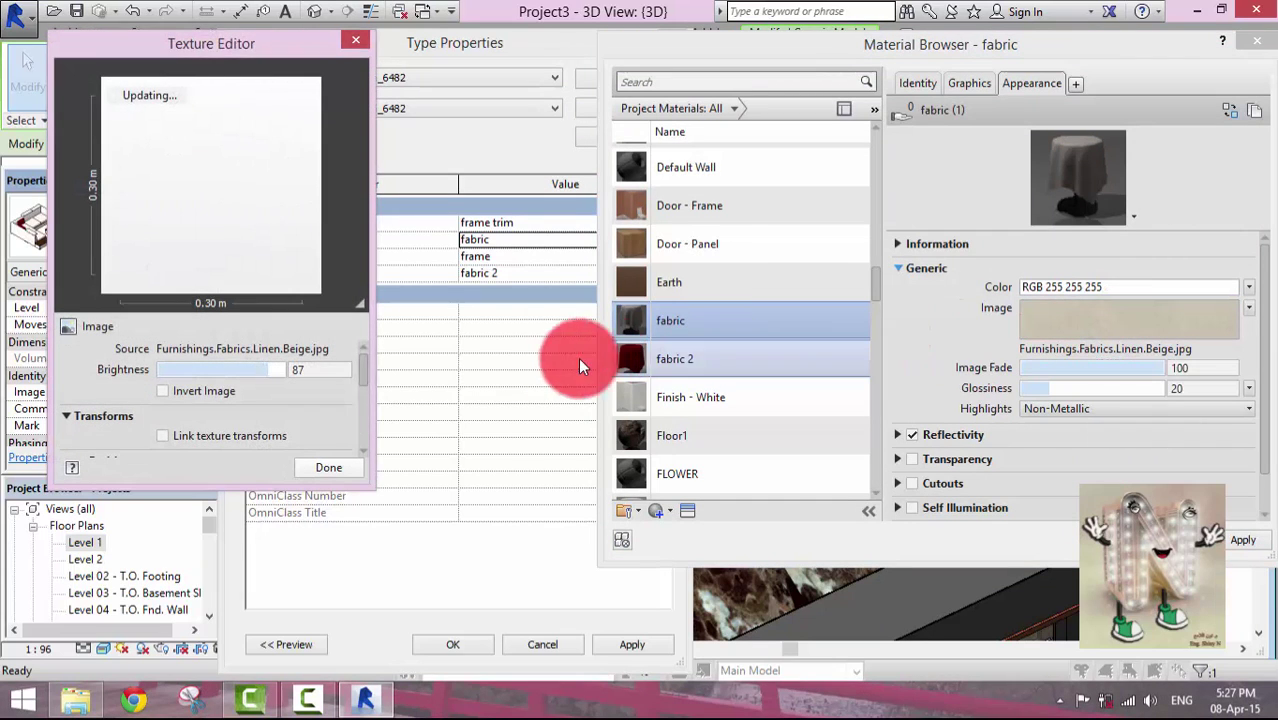
{"action": "left_click_drag", "start_coordinate": [363, 382], "coordinate": [191, 421]}
{"action": "left_click", "coordinate": [184, 414]}
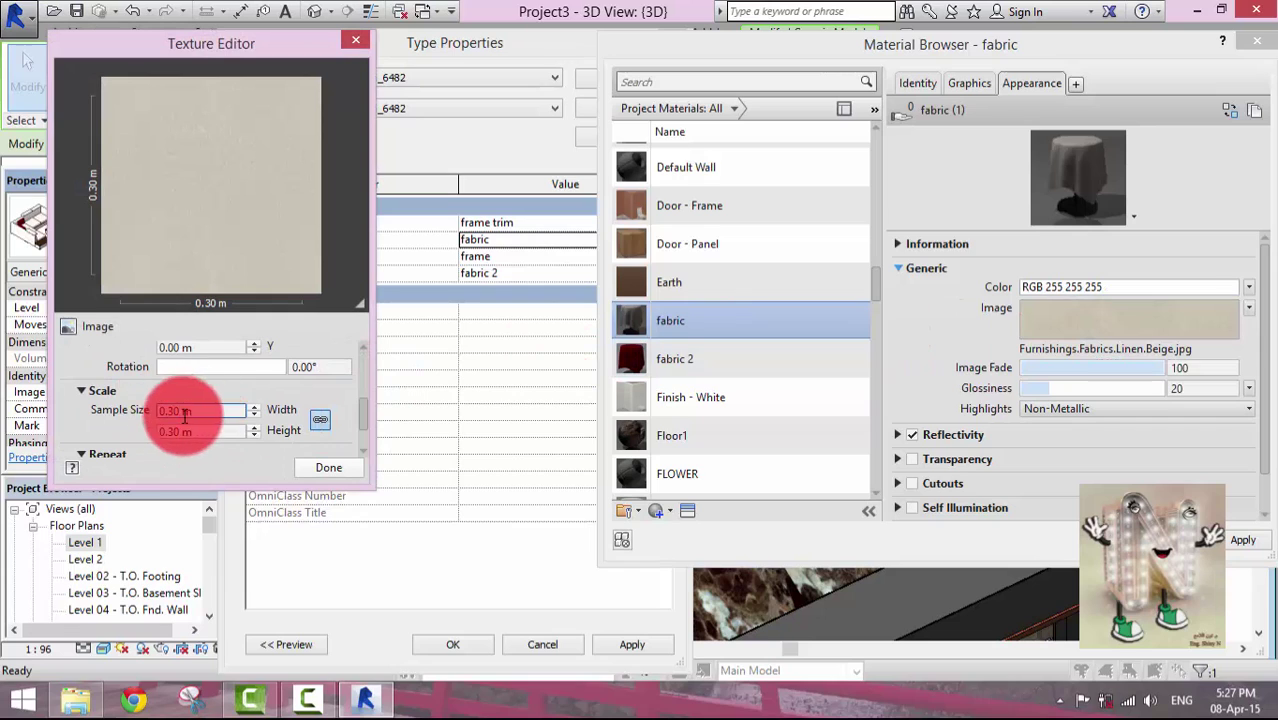
{"action": "left_click", "coordinate": [333, 469]}
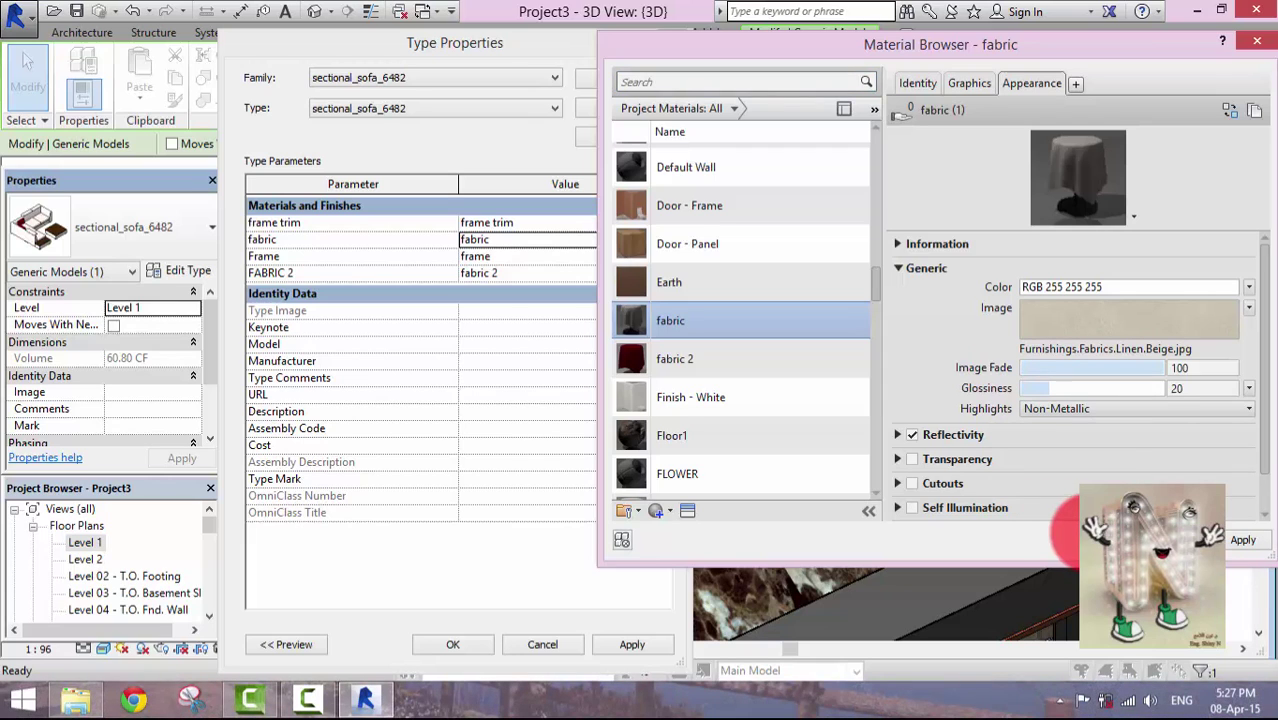
{"action": "left_click", "coordinate": [1066, 531]}
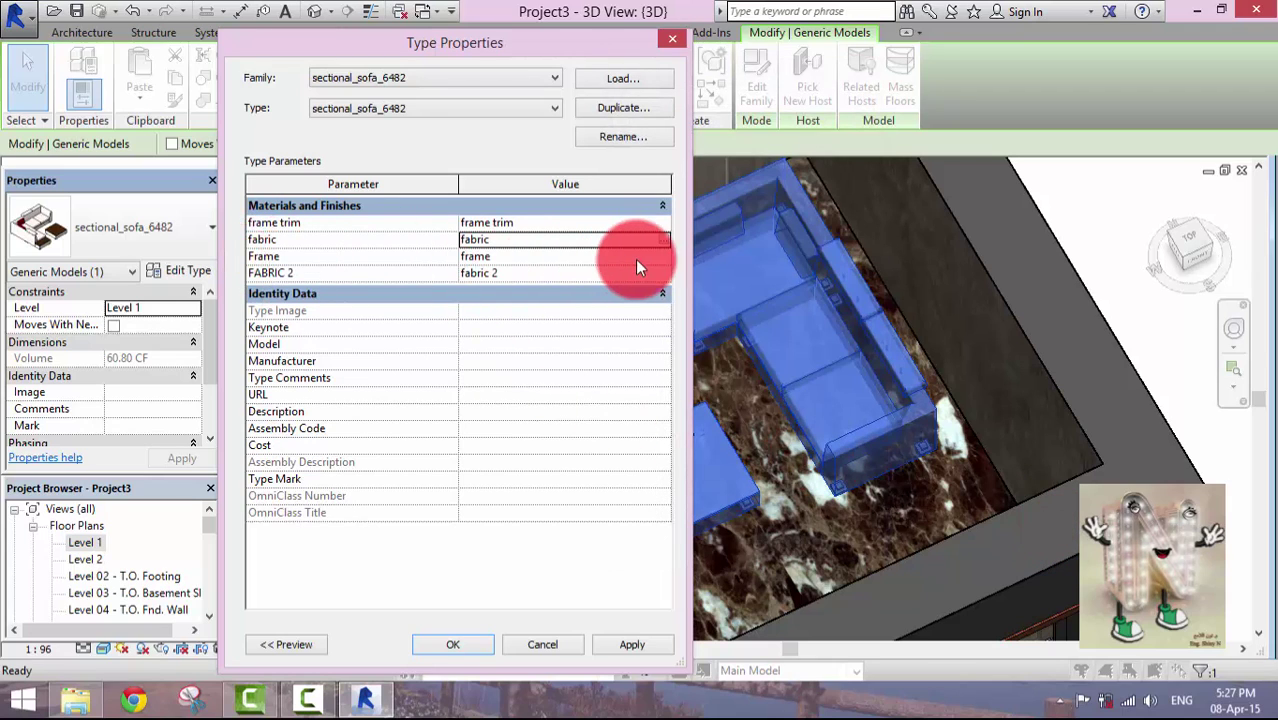
Make the sofa's Frame material shade with its render appearance.
{"action": "left_click", "coordinate": [666, 257]}
{"action": "left_click", "coordinate": [666, 258]}
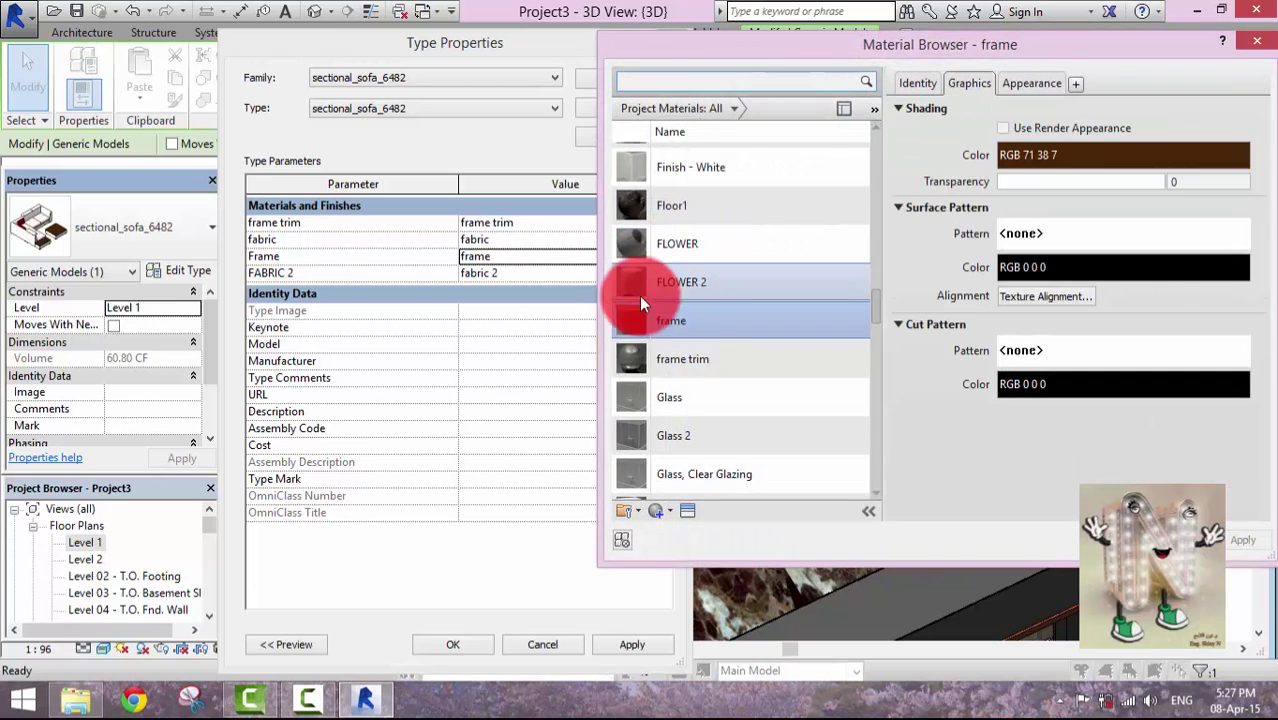
{"action": "left_click", "coordinate": [1003, 128]}
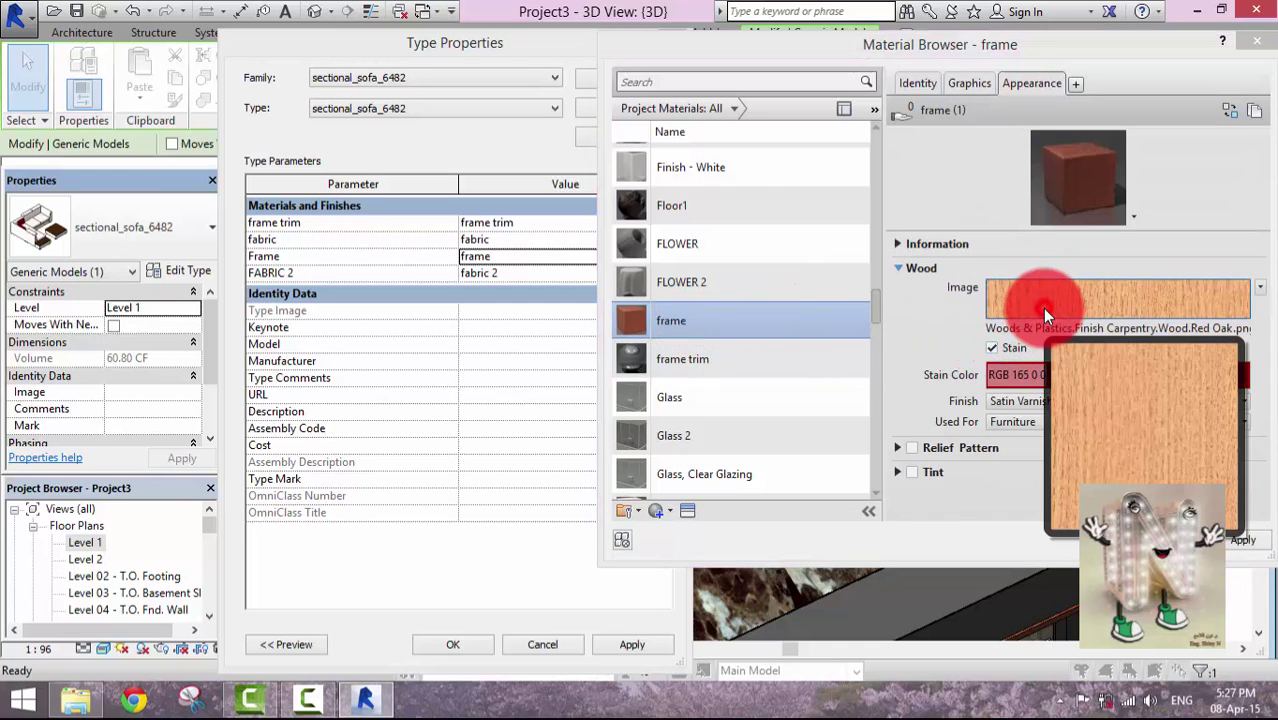
{"action": "left_click", "coordinate": [1042, 308]}
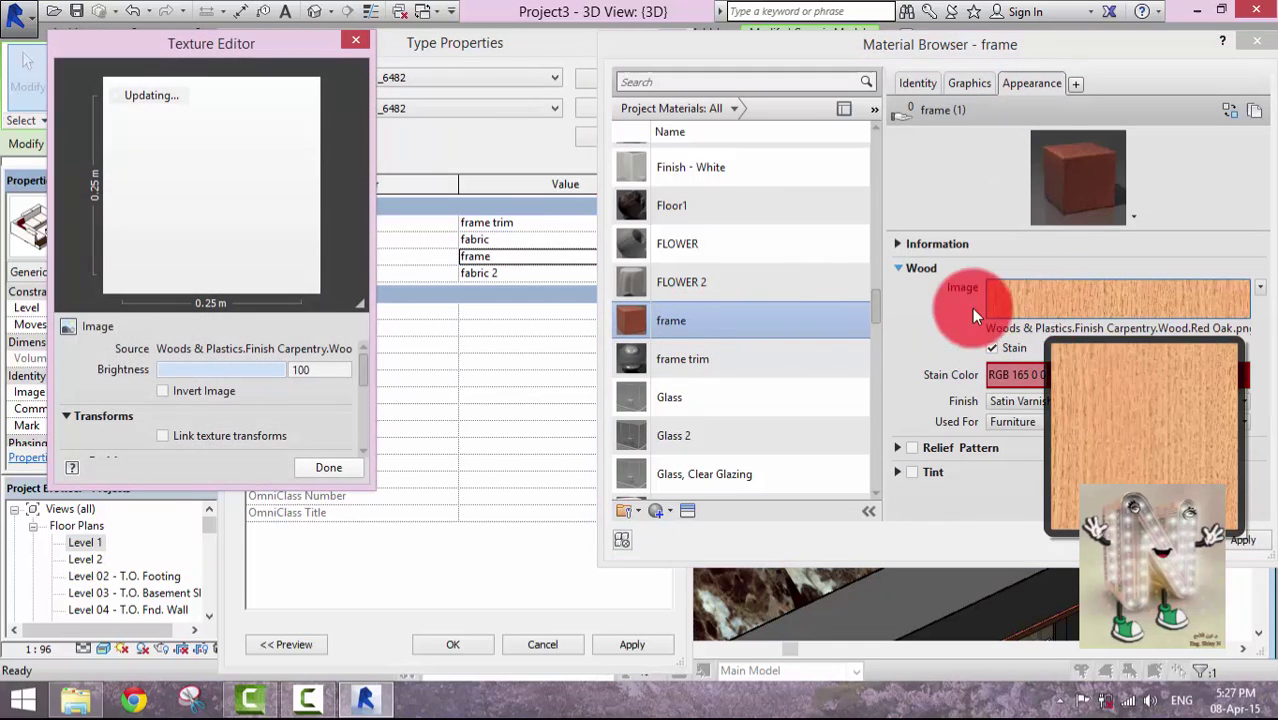
{"action": "left_click", "coordinate": [352, 43]}
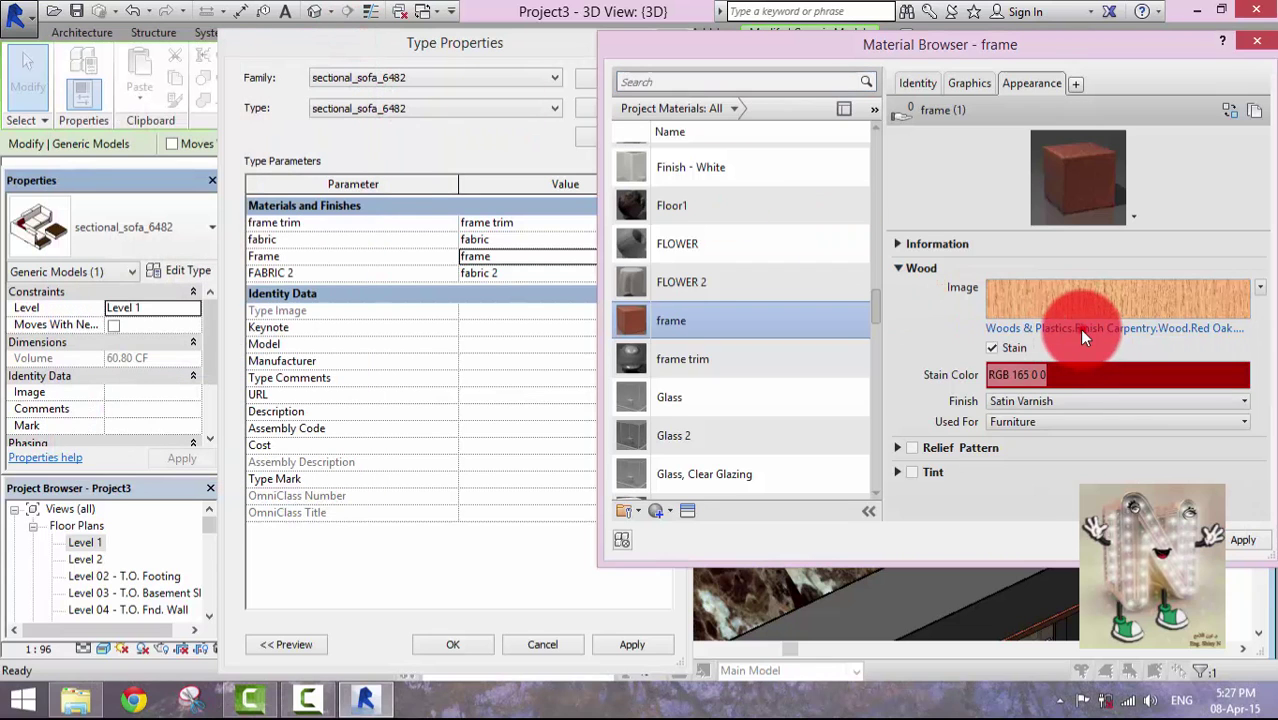
Swap the wood image for FibroMelamil_Castaño Blanco_M047 from folder 1.
{"action": "left_click", "coordinate": [1079, 328]}
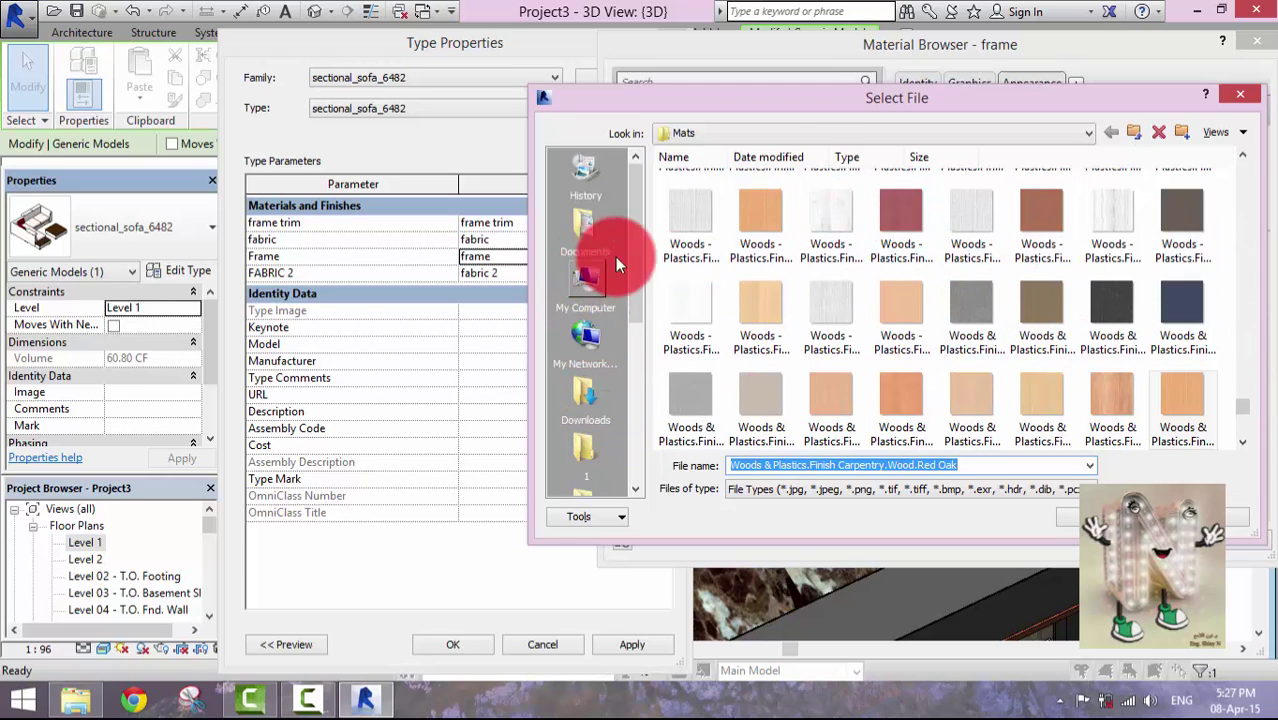
{"action": "scroll", "coordinate": [631, 281], "scroll_direction": "down", "scroll_amount": 2}
{"action": "scroll", "coordinate": [591, 336], "scroll_direction": "down", "scroll_amount": 1}
{"action": "left_click", "coordinate": [591, 336]}
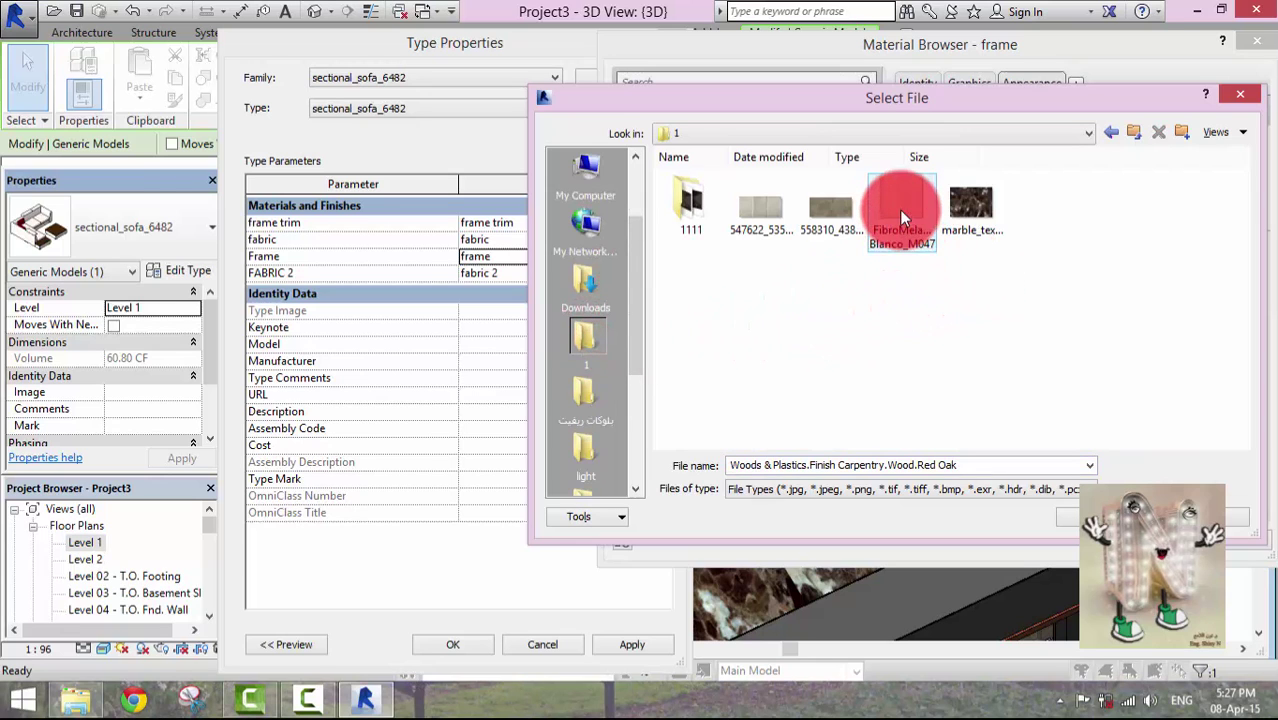
{"action": "left_click", "coordinate": [899, 209]}
{"action": "left_click", "coordinate": [1095, 516]}
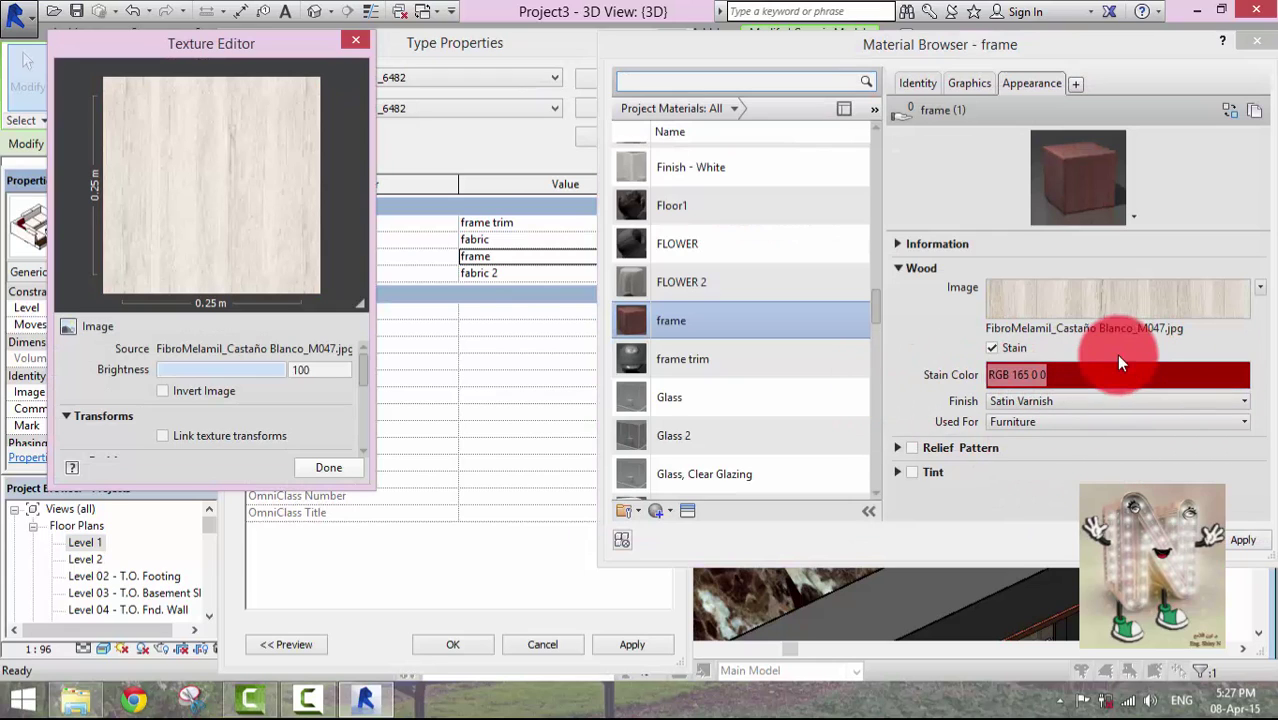
Give the frame wood a white stain and a Satin Varnish finish.
{"action": "left_click", "coordinate": [1058, 380]}
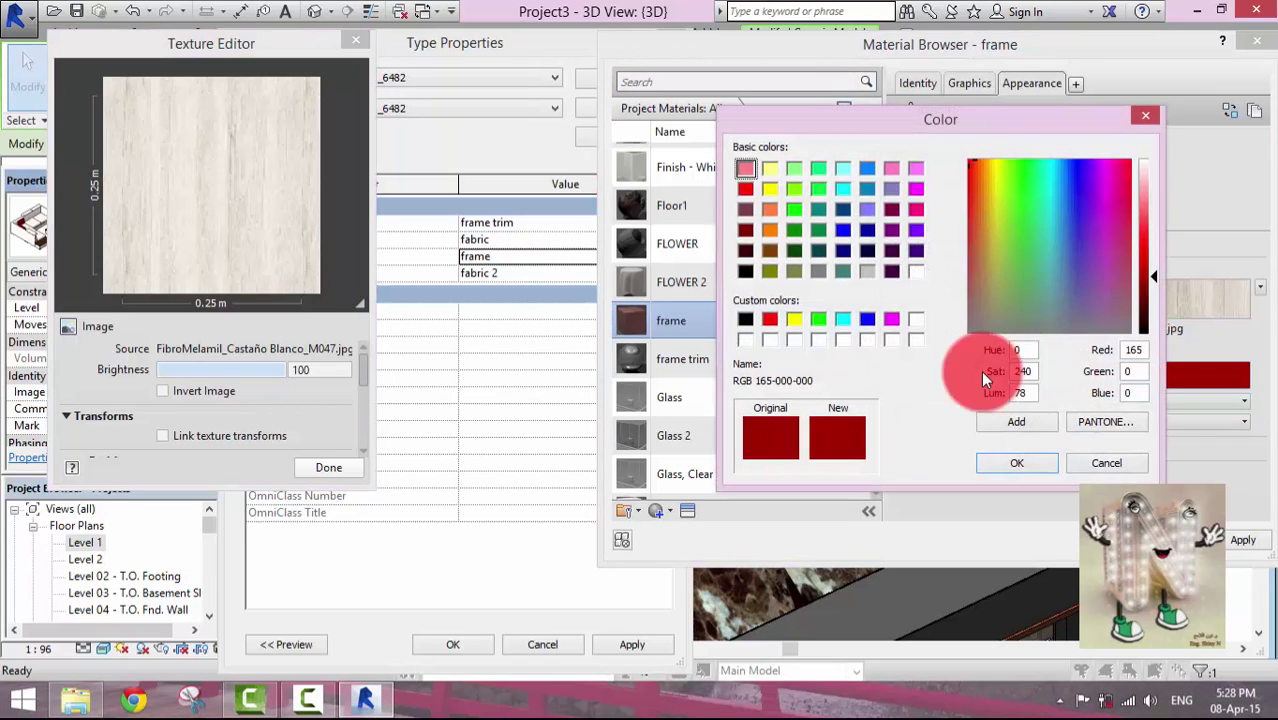
{"action": "left_click", "coordinate": [796, 340]}
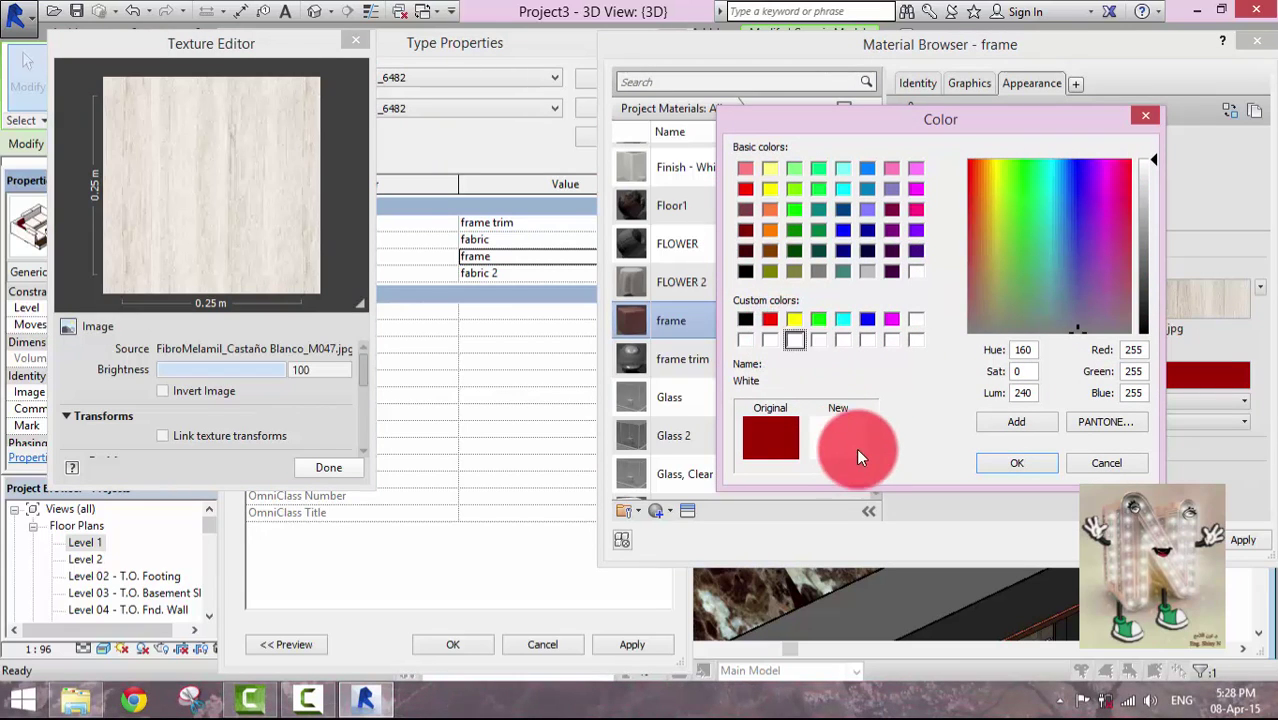
{"action": "left_click", "coordinate": [1025, 467]}
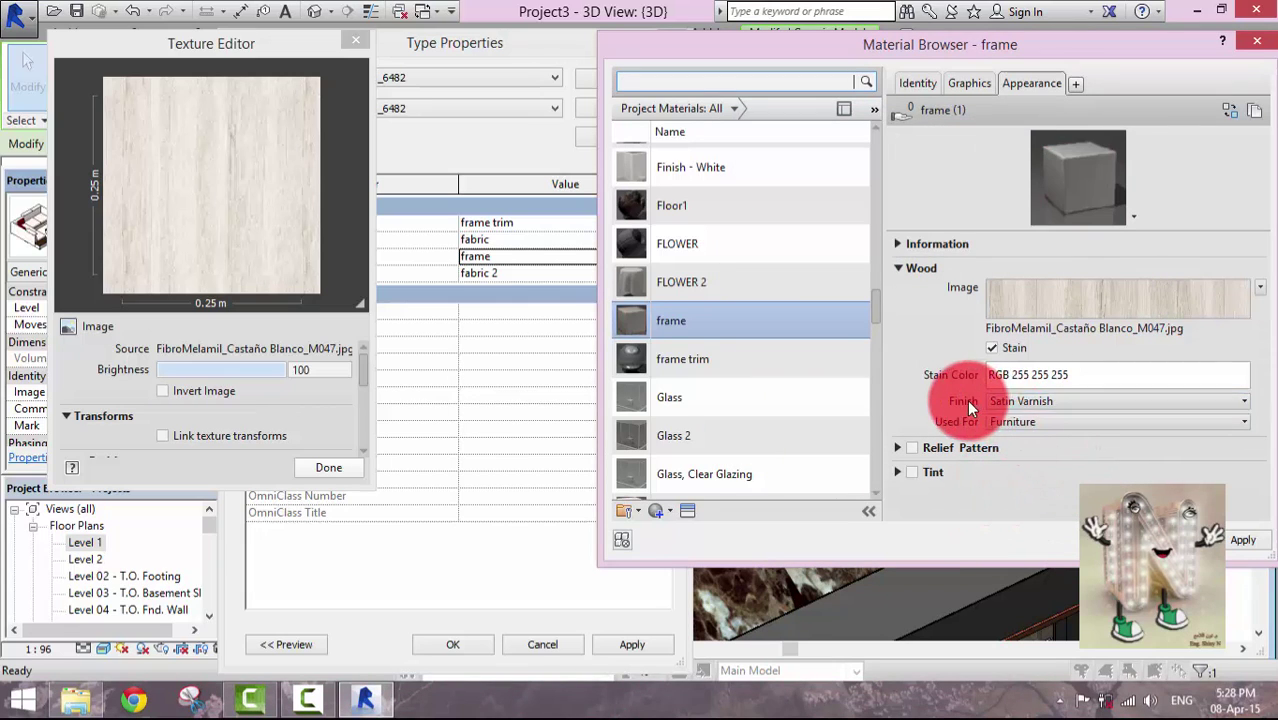
{"action": "left_click", "coordinate": [1022, 401]}
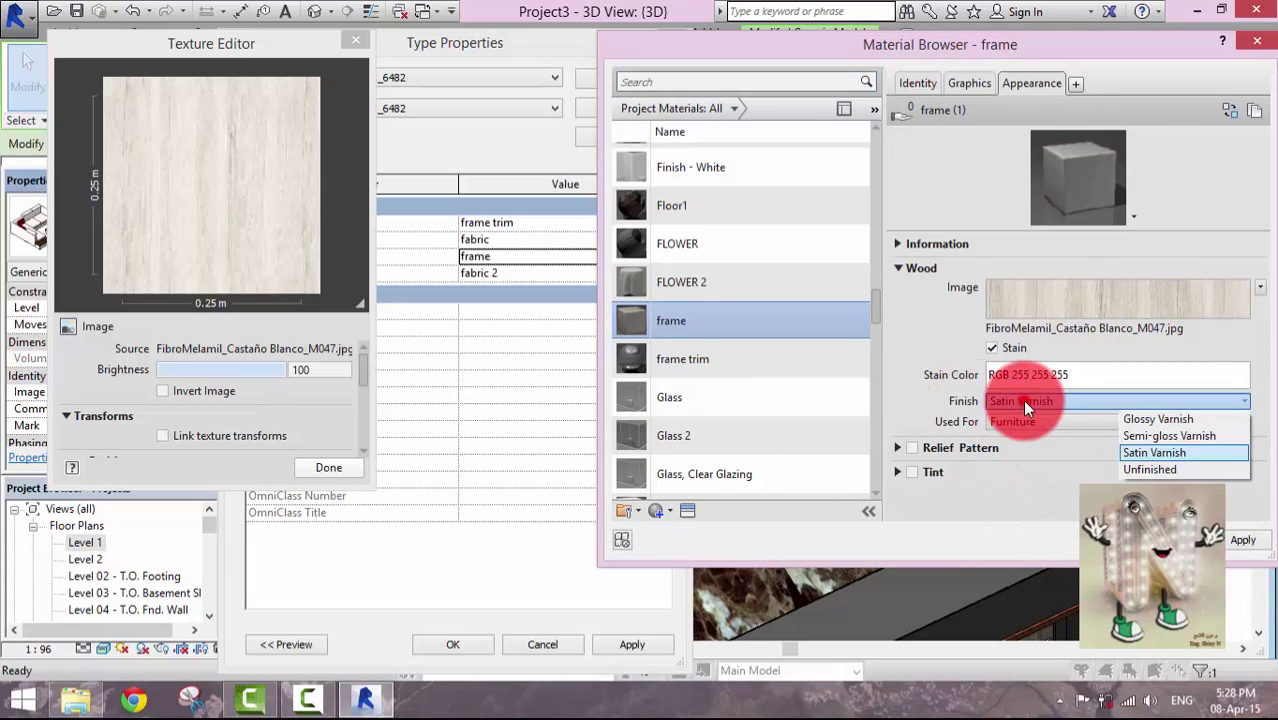
{"action": "left_click", "coordinate": [1159, 470]}
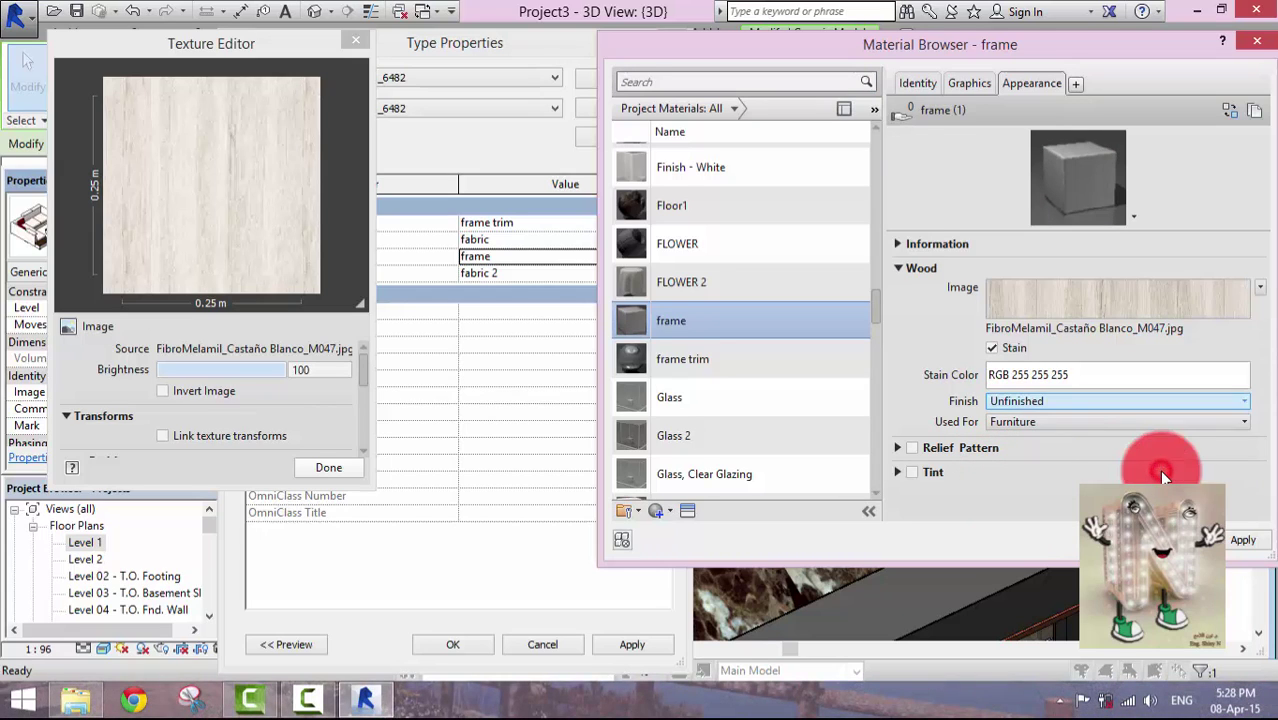
{"action": "left_click", "coordinate": [1111, 398]}
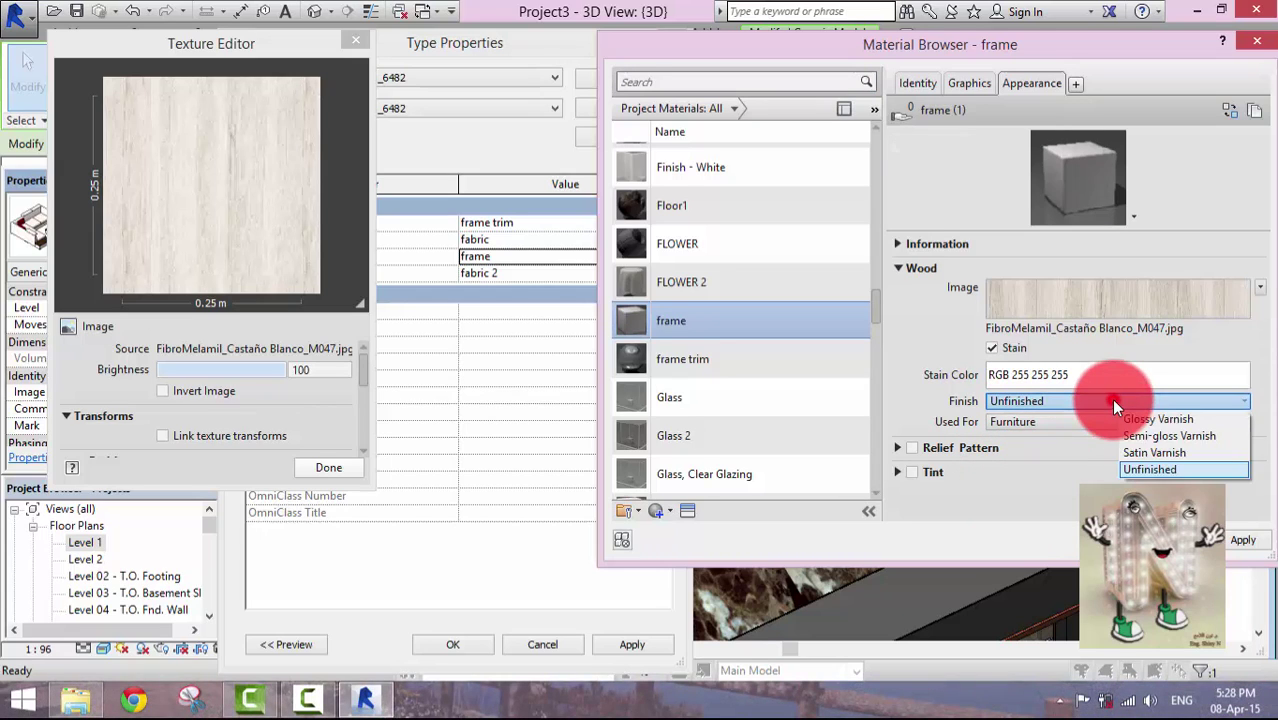
{"action": "left_click", "coordinate": [1129, 452]}
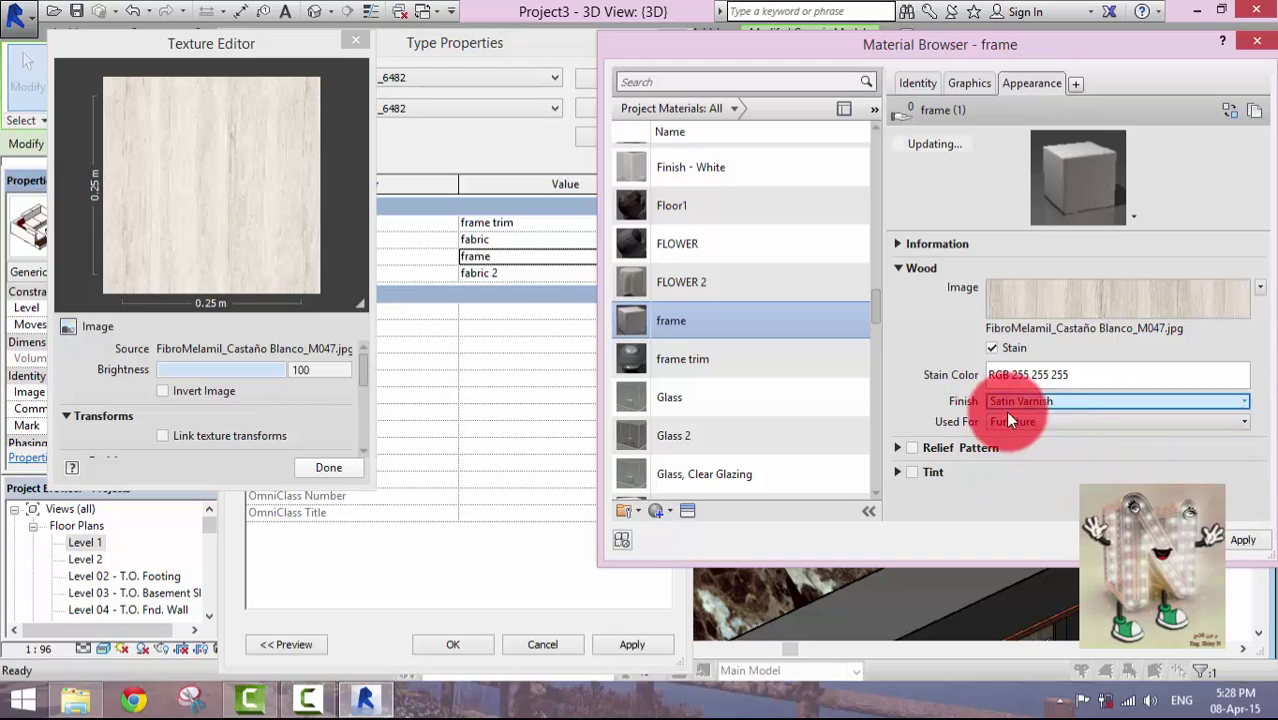
Keep Furniture as the wood's intended use and close the Material Browser.
{"action": "left_click", "coordinate": [1042, 428]}
{"action": "left_click", "coordinate": [1039, 426]}
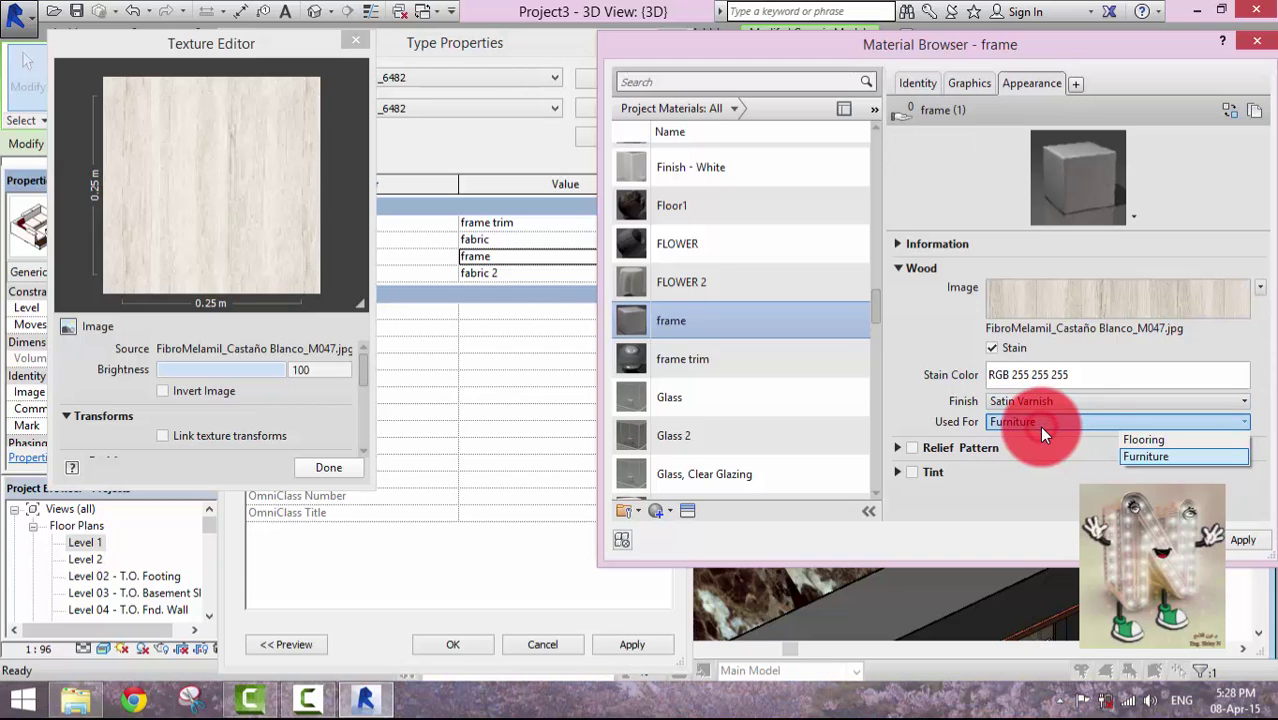
{"action": "left_click", "coordinate": [1089, 440]}
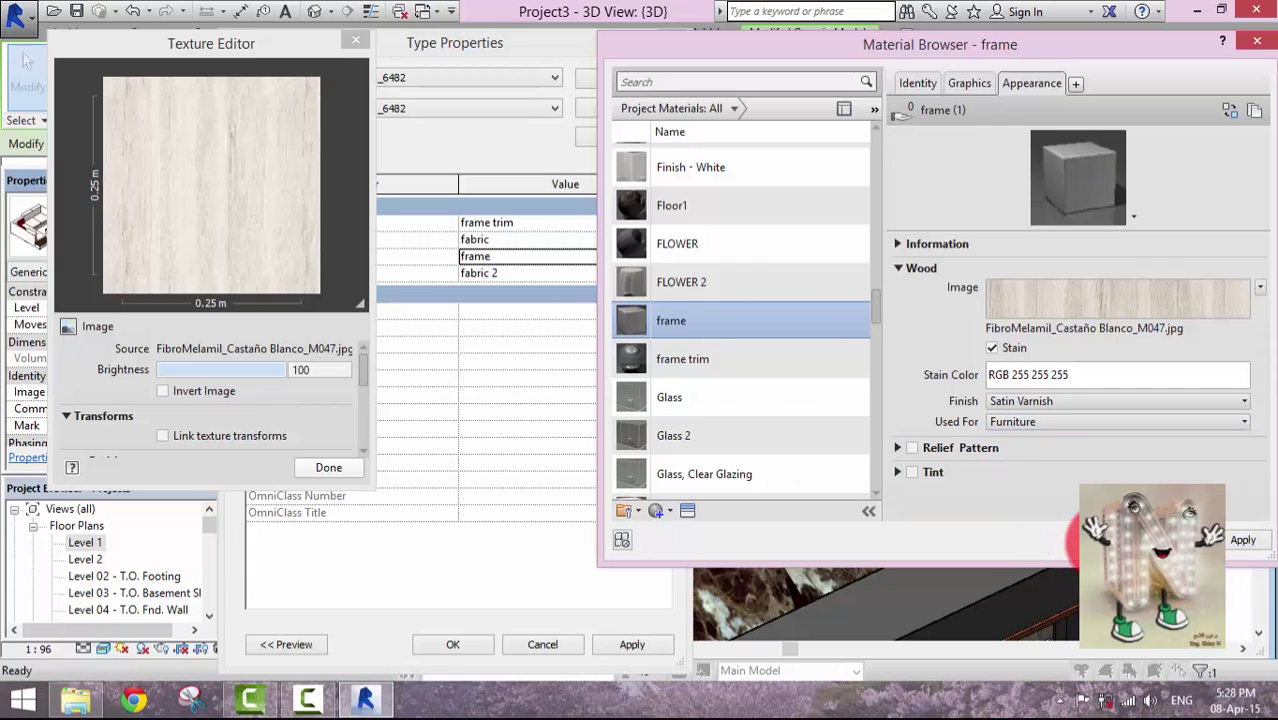
{"action": "left_click", "coordinate": [1110, 540]}
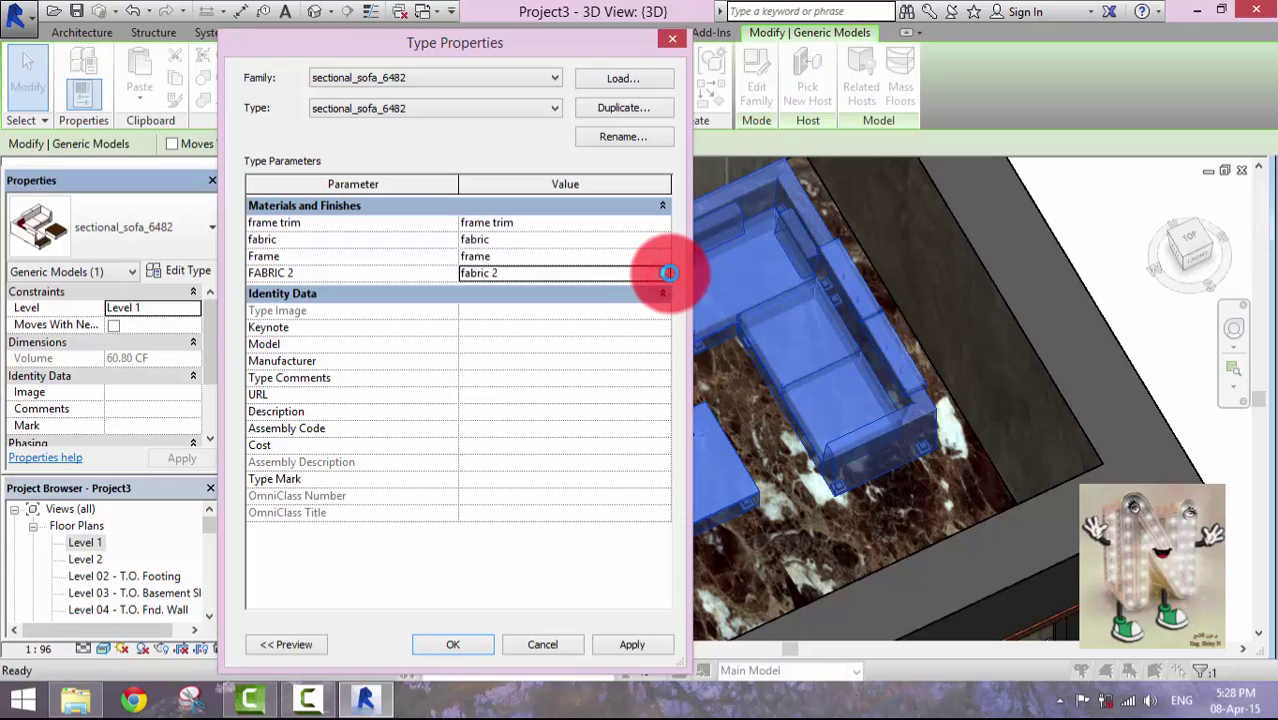
Make FABRIC 2 shade with its render appearance and review its red velvet texture settings.
{"action": "left_click", "coordinate": [666, 273]}
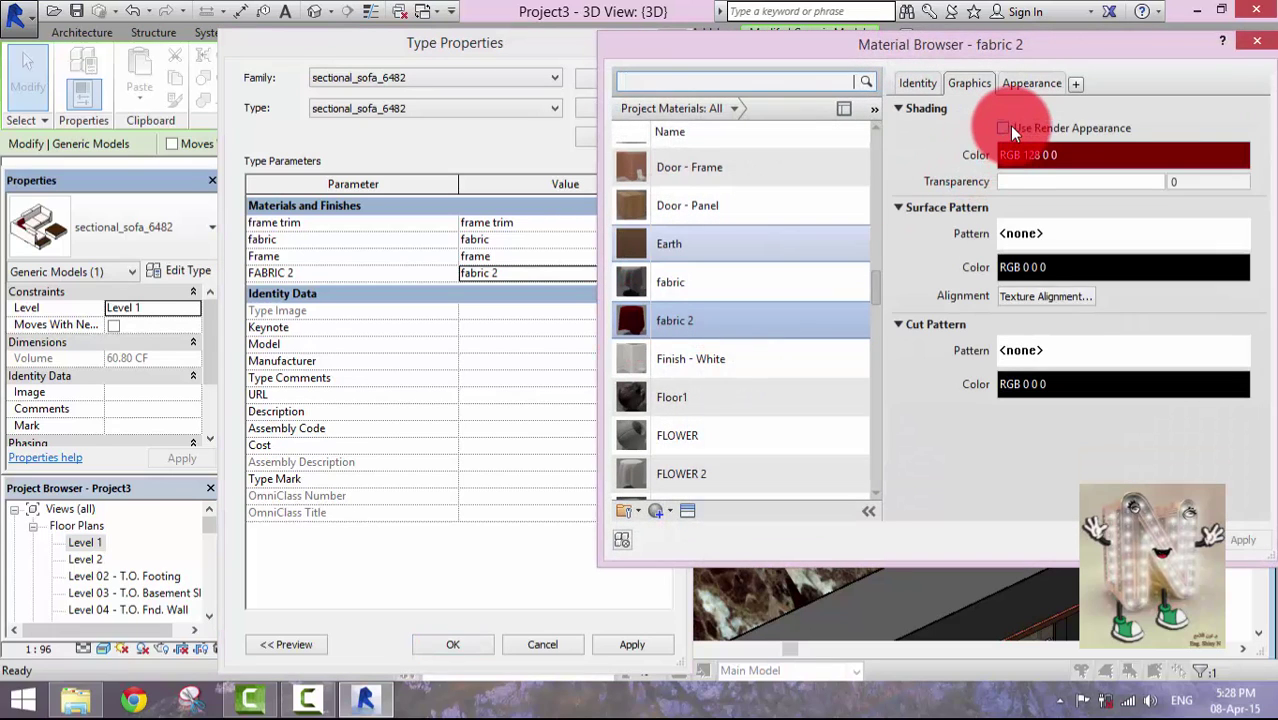
{"action": "left_click", "coordinate": [1007, 127]}
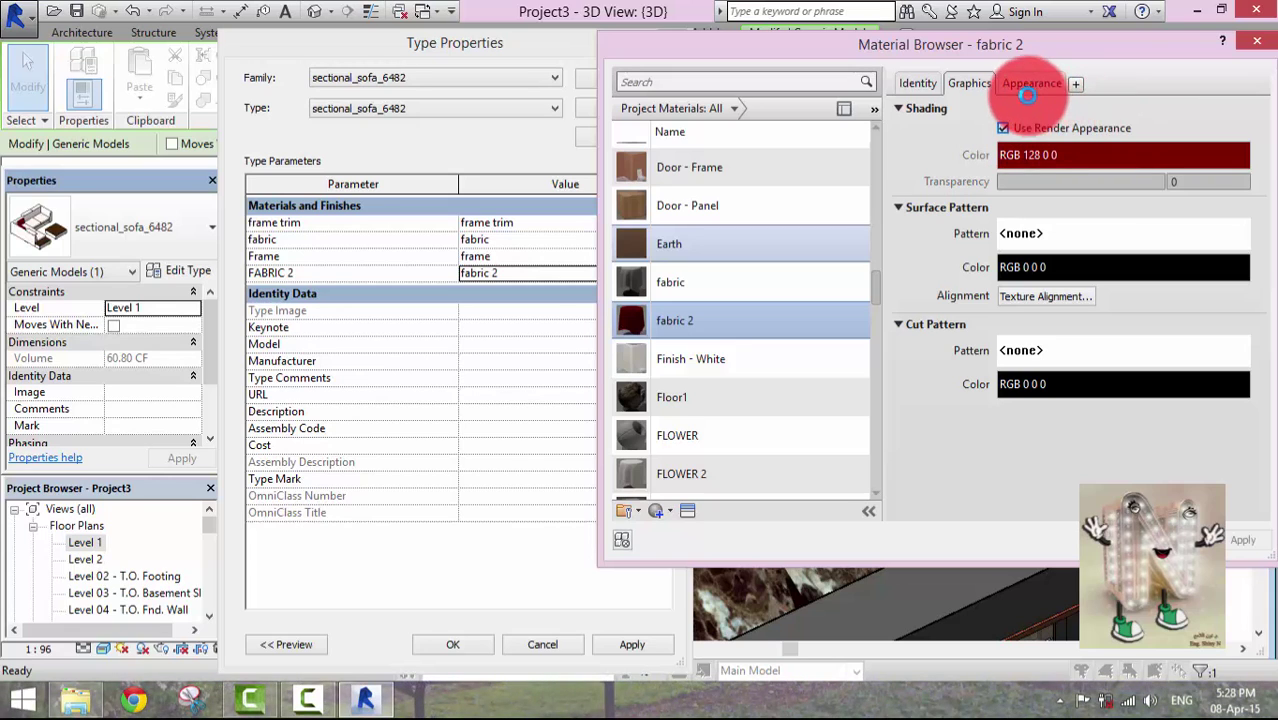
{"action": "left_click", "coordinate": [1020, 90]}
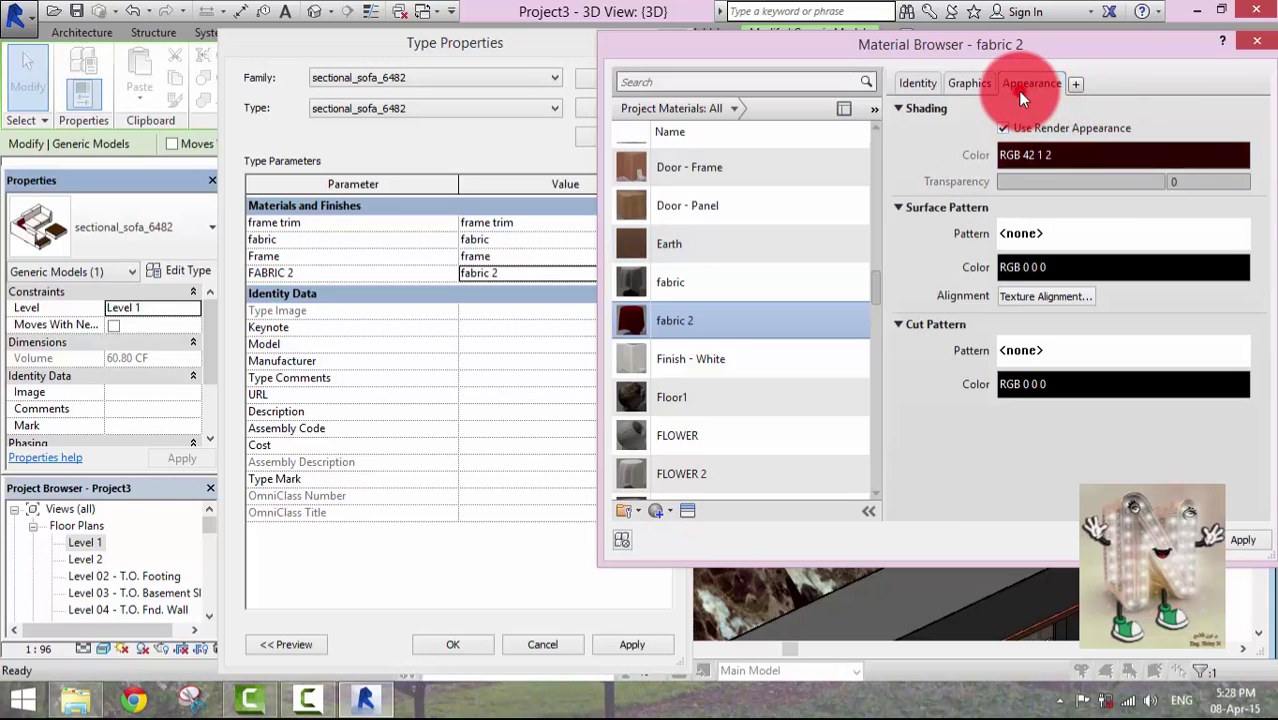
{"action": "left_click", "coordinate": [1080, 323]}
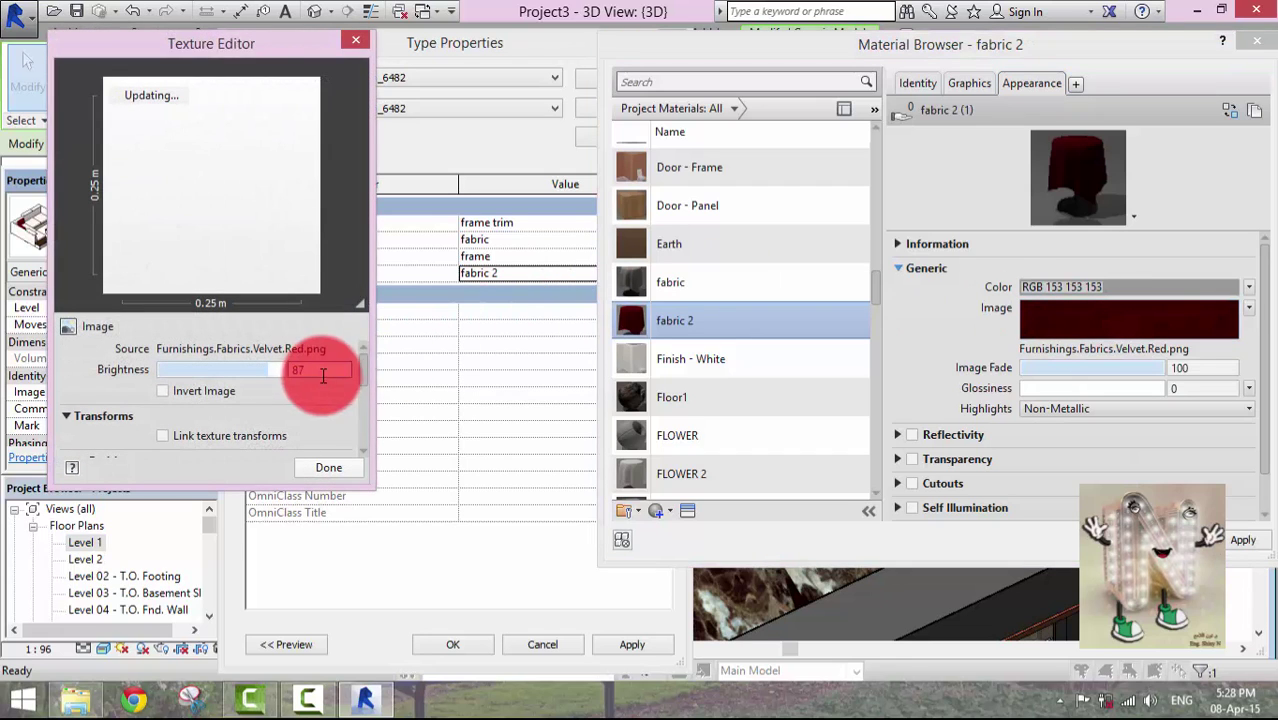
{"action": "left_click_drag", "start_coordinate": [364, 369], "coordinate": [366, 422]}
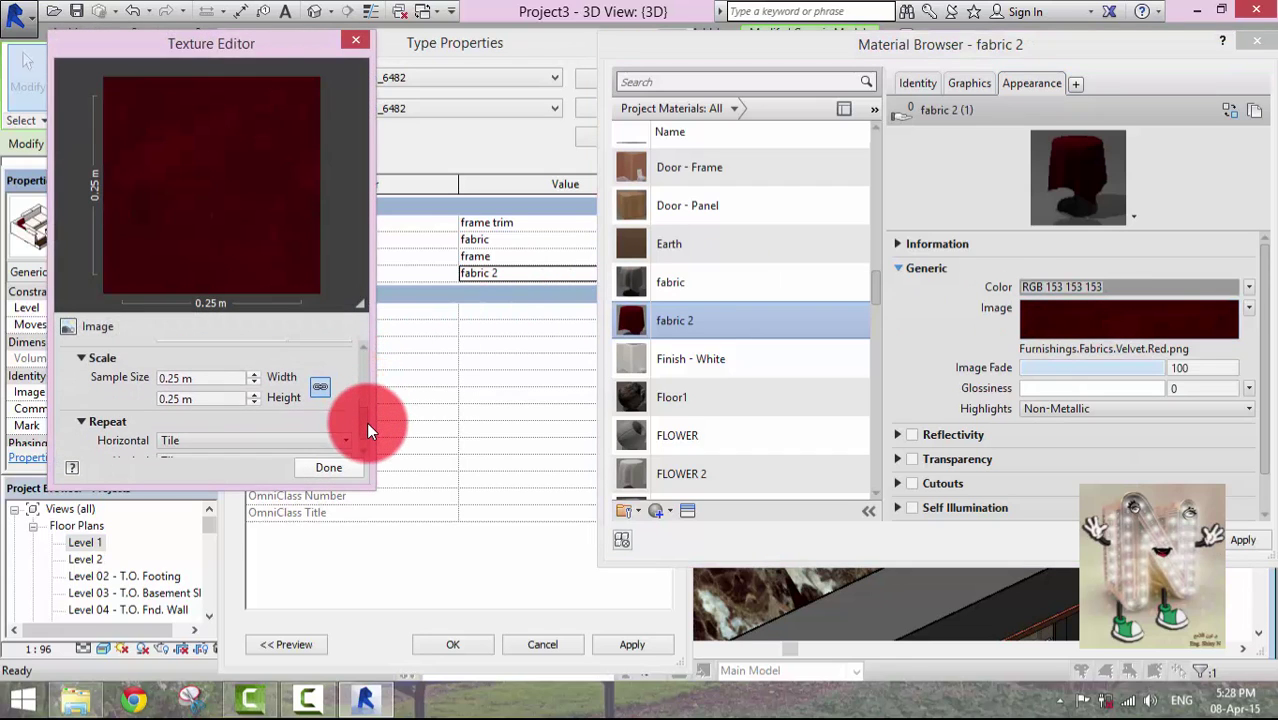
{"action": "left_click", "coordinate": [350, 464]}
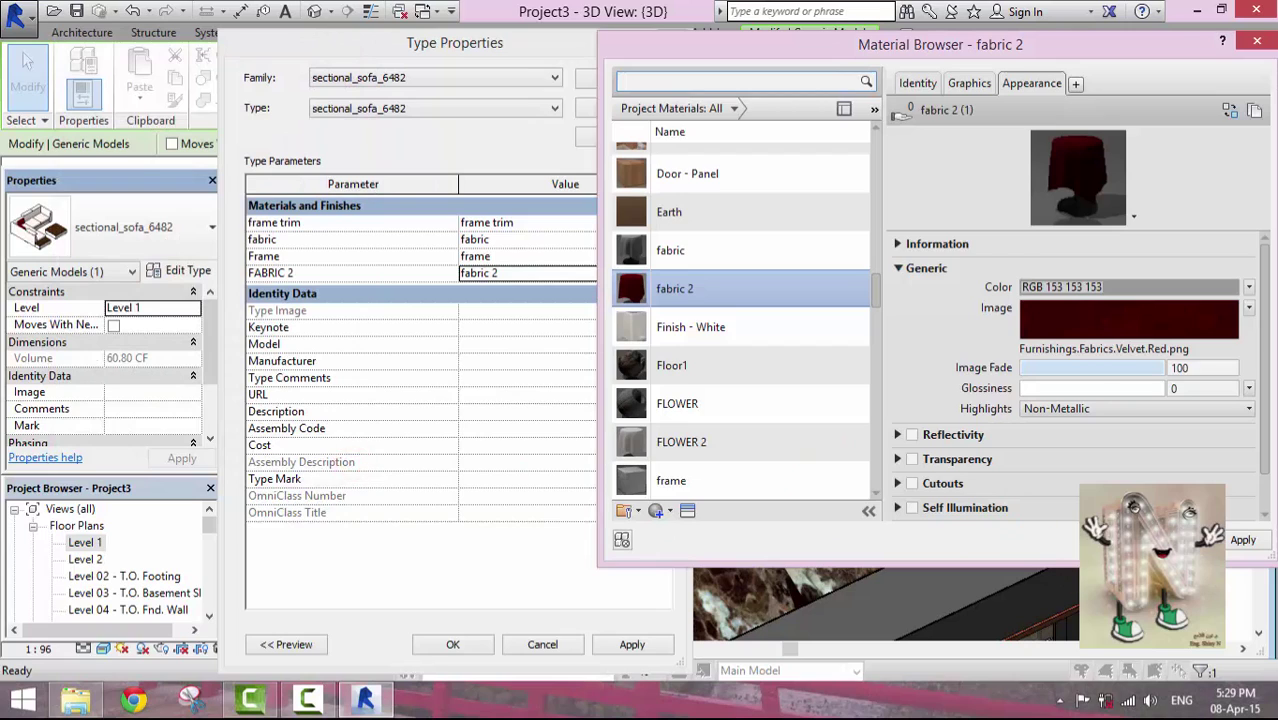
Keep FABRIC 2's highlights set to Non-Metallic.
{"action": "left_click", "coordinate": [1069, 411]}
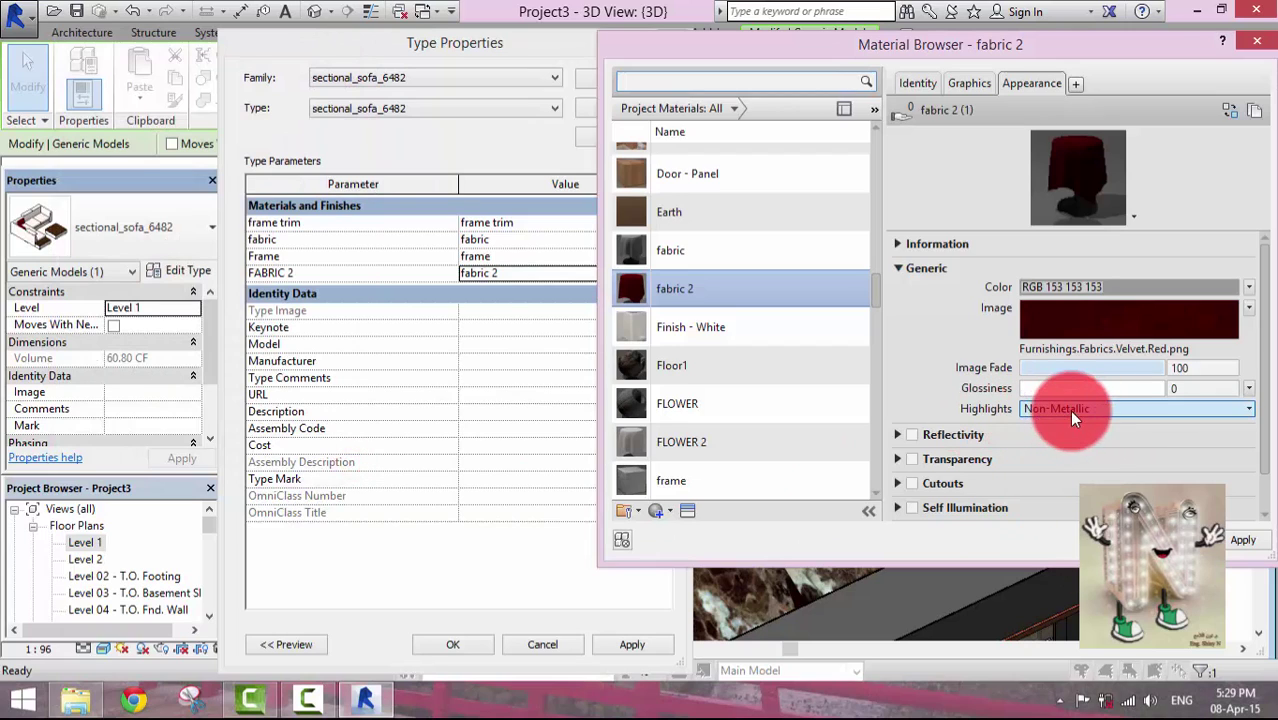
{"action": "left_click", "coordinate": [1080, 411]}
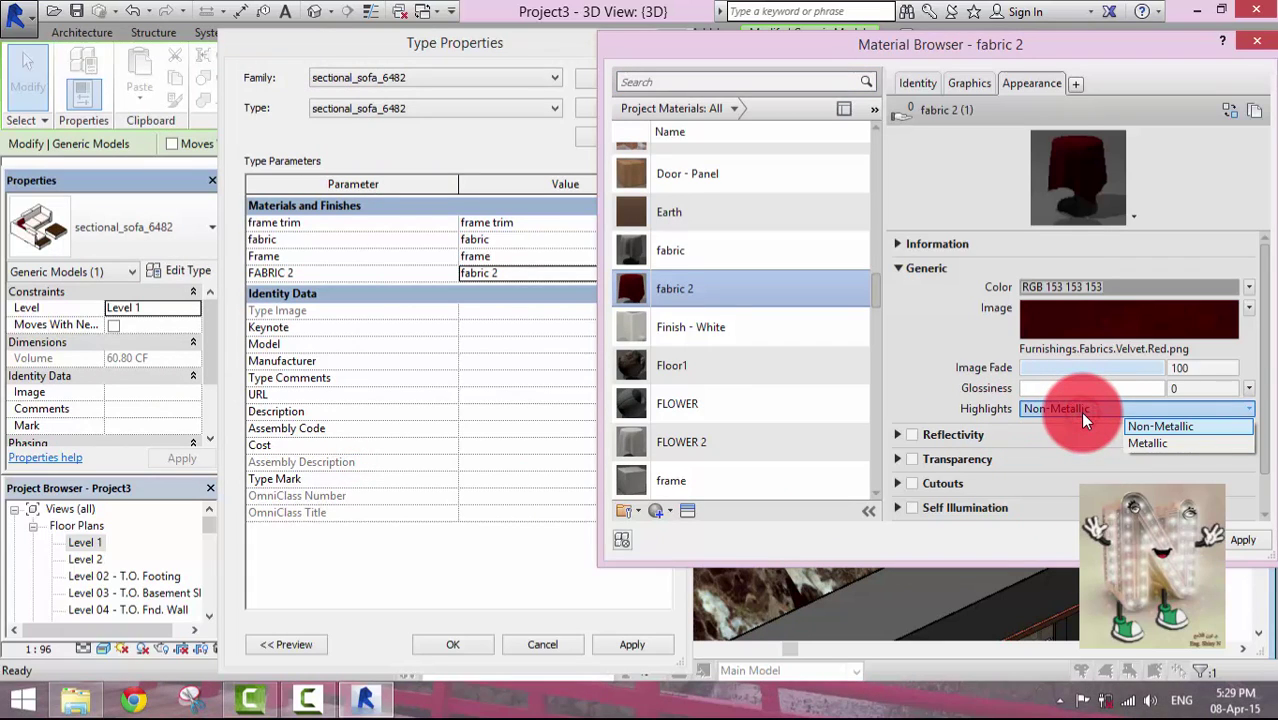
{"action": "left_click", "coordinate": [1140, 426]}
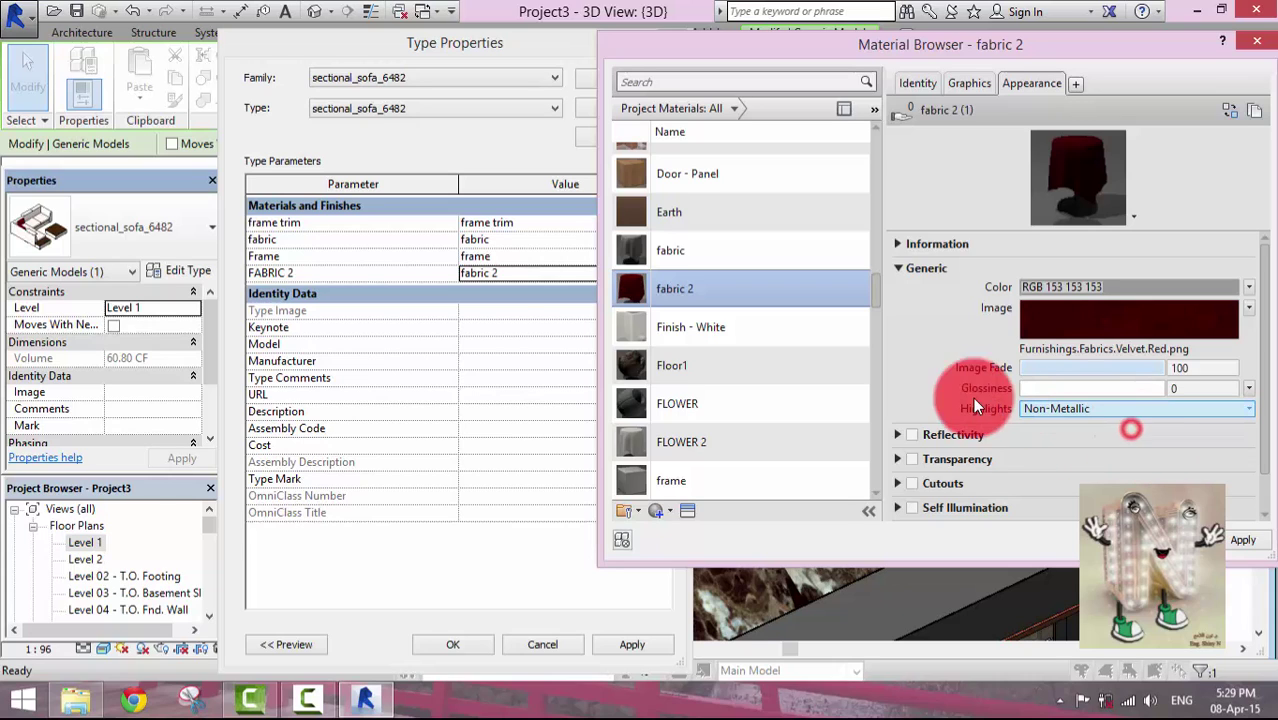
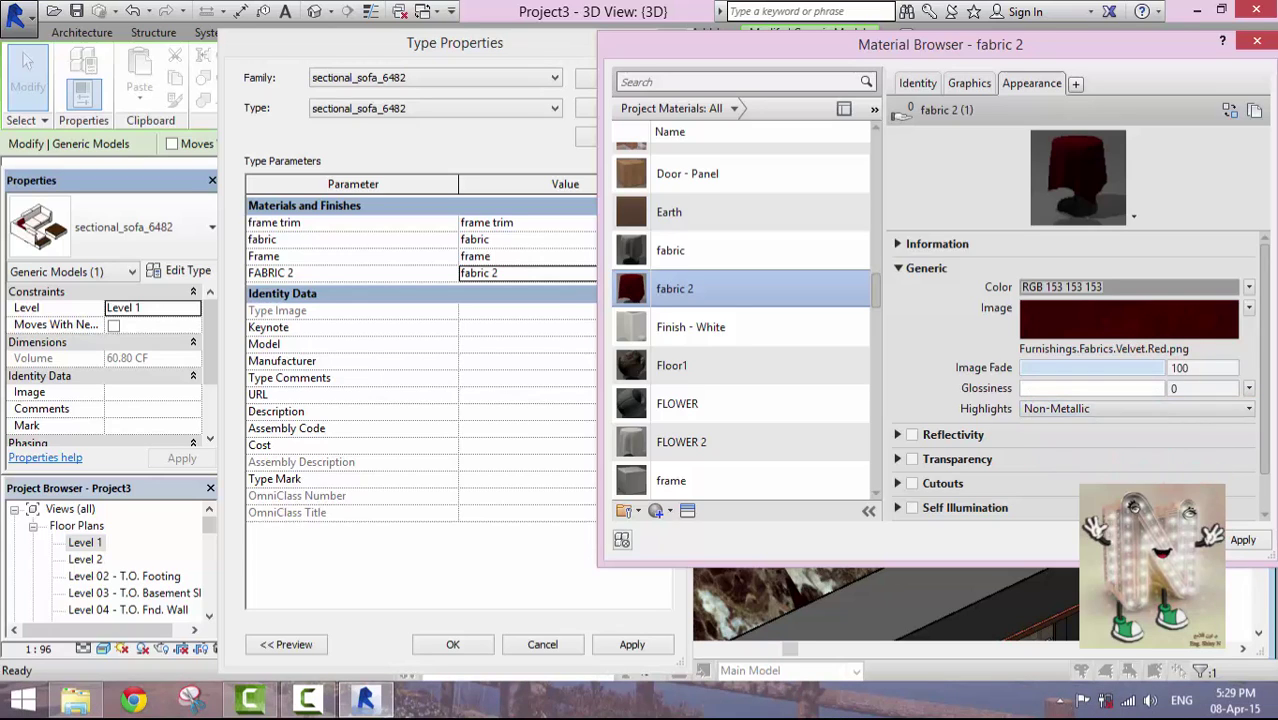
Confirm the red fabric 2 cushion material and apply the sofa's type changes.
{"action": "left_click", "coordinate": [1105, 540]}
{"action": "left_click", "coordinate": [537, 574]}
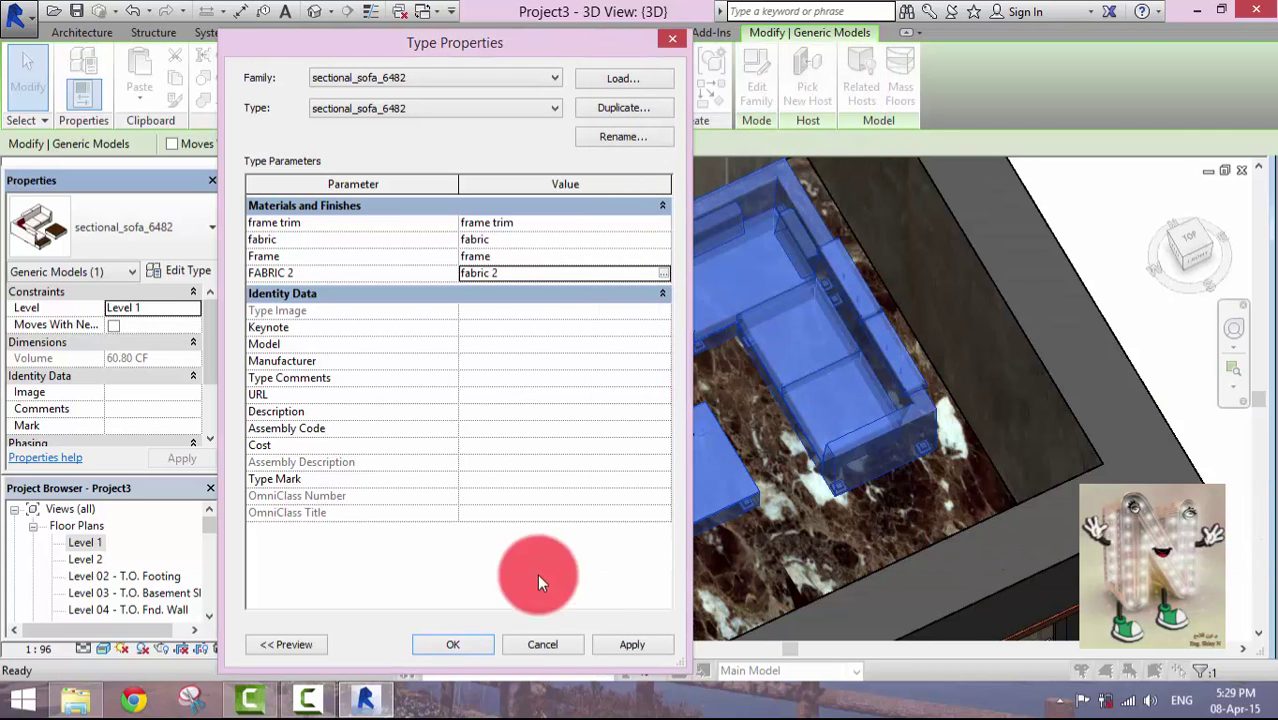
{"action": "left_click", "coordinate": [472, 648]}
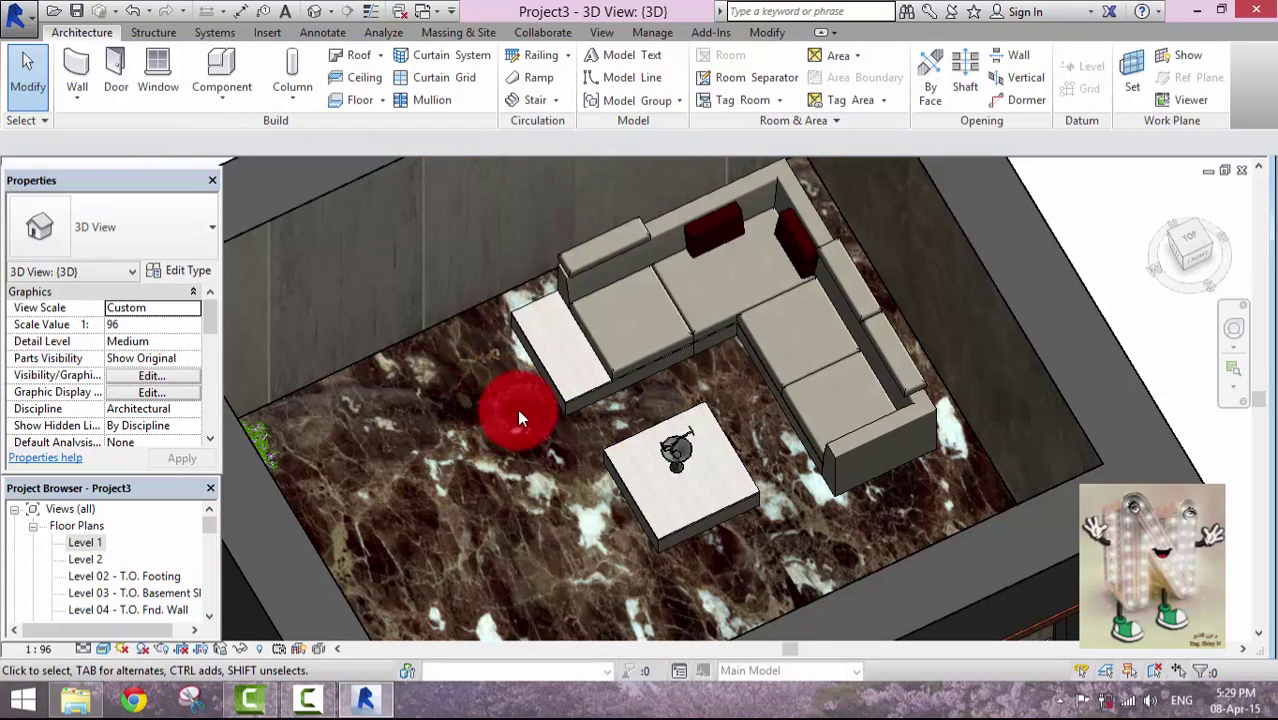
Pan, zoom and orbit the 3D view to look down on the table and vase.
{"action": "middle_click_drag", "start_coordinate": [518, 412], "coordinate": [534, 441]}
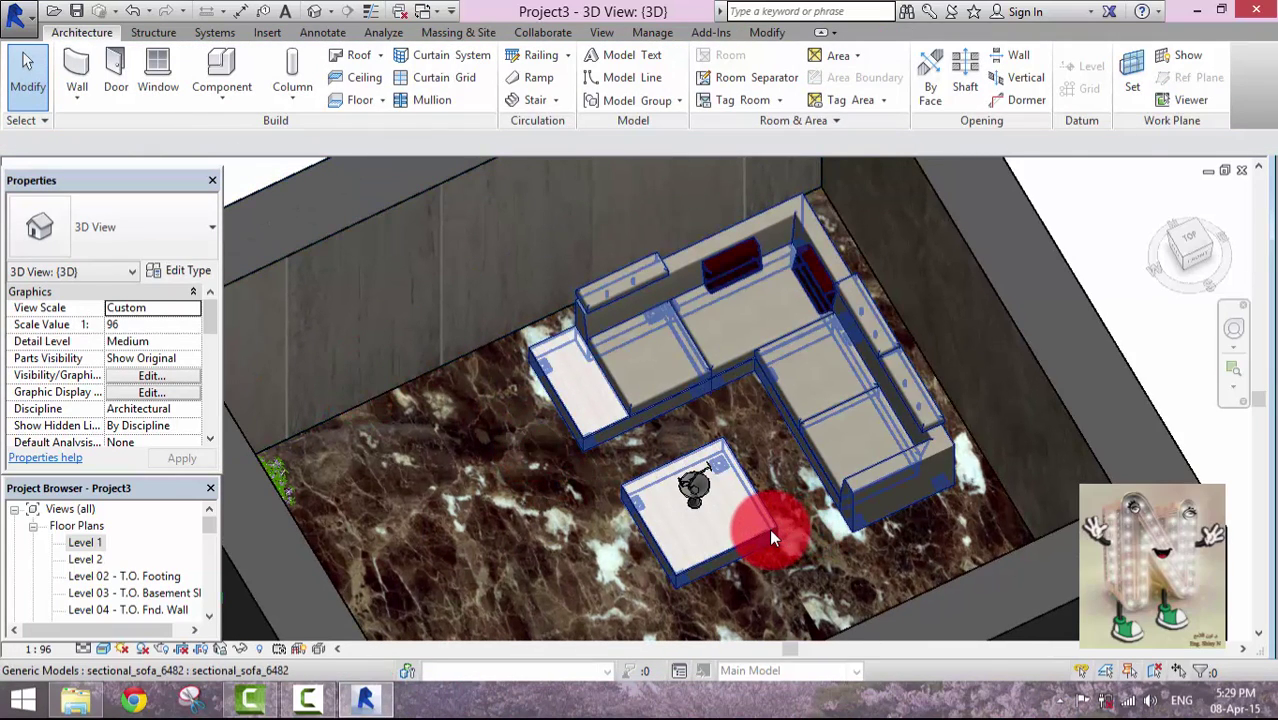
{"action": "scroll", "coordinate": [769, 528], "scroll_direction": "up", "scroll_amount": 2}
{"action": "scroll", "coordinate": [625, 480], "scroll_direction": "up", "scroll_amount": 3}
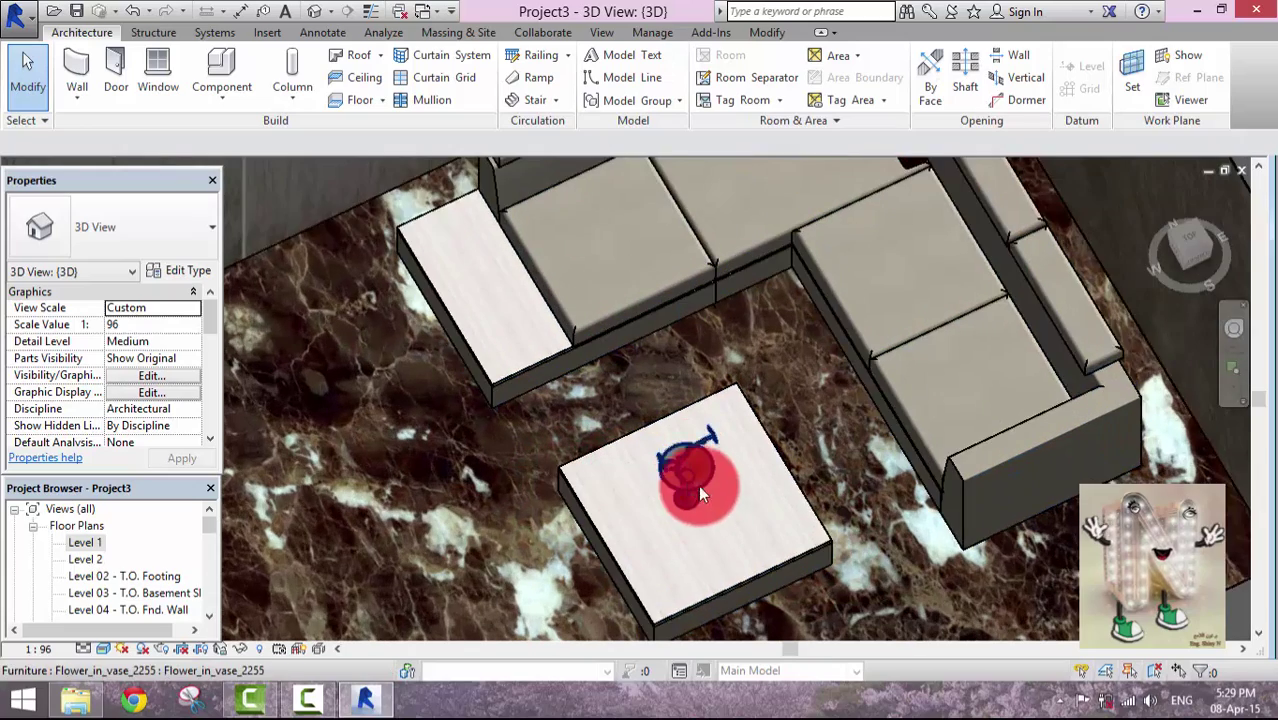
{"action": "scroll", "coordinate": [700, 488], "scroll_direction": "up", "scroll_amount": 2}
{"action": "middle_click_drag", "start_coordinate": [740, 468], "coordinate": [676, 480], "text": "shift"}
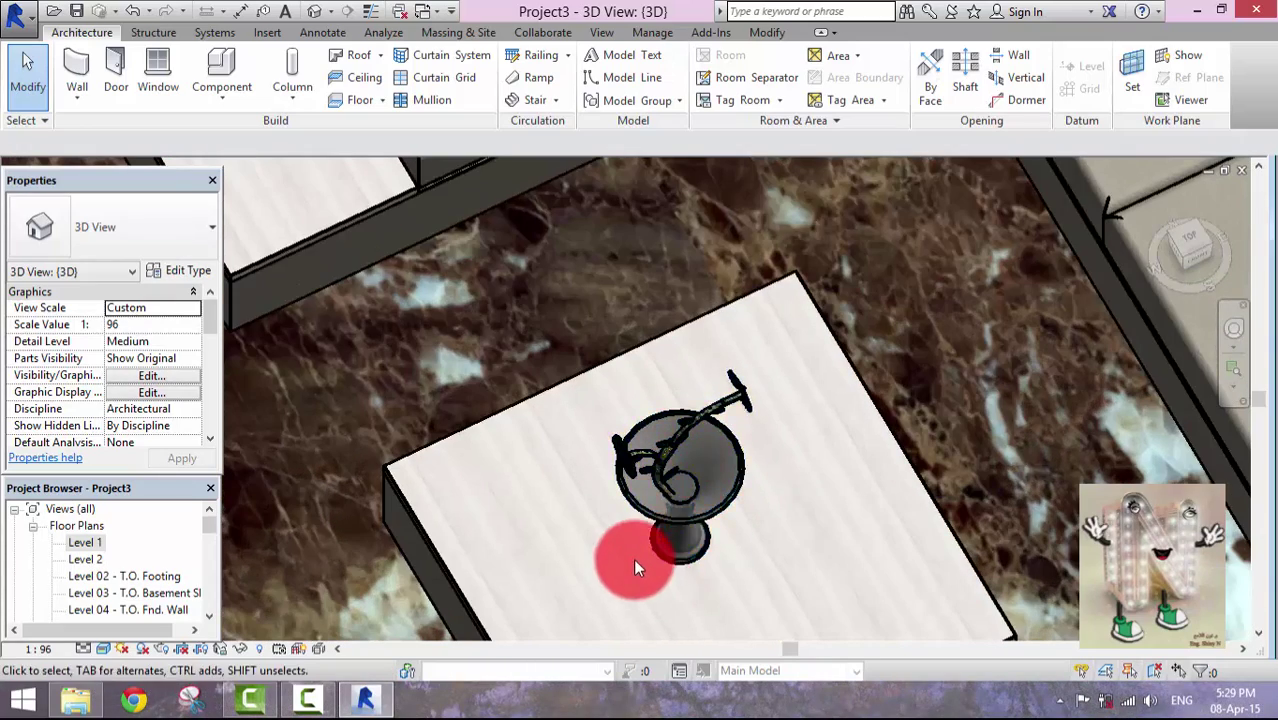
Select the flower vase, review its type settings, and open Flower_in_vase_2255 in the family editor.
{"action": "left_click", "coordinate": [658, 513]}
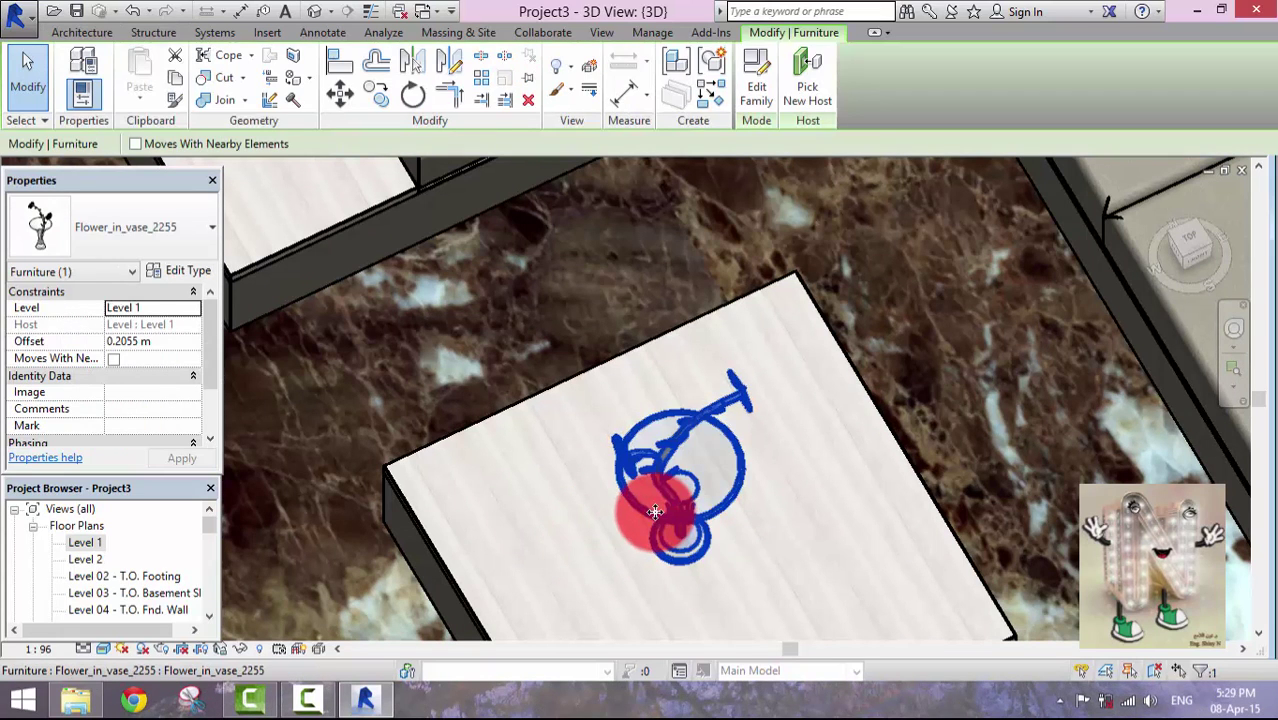
{"action": "left_click", "coordinate": [302, 408]}
{"action": "left_click_drag", "start_coordinate": [211, 353], "coordinate": [171, 265]}
{"action": "left_click", "coordinate": [186, 271]}
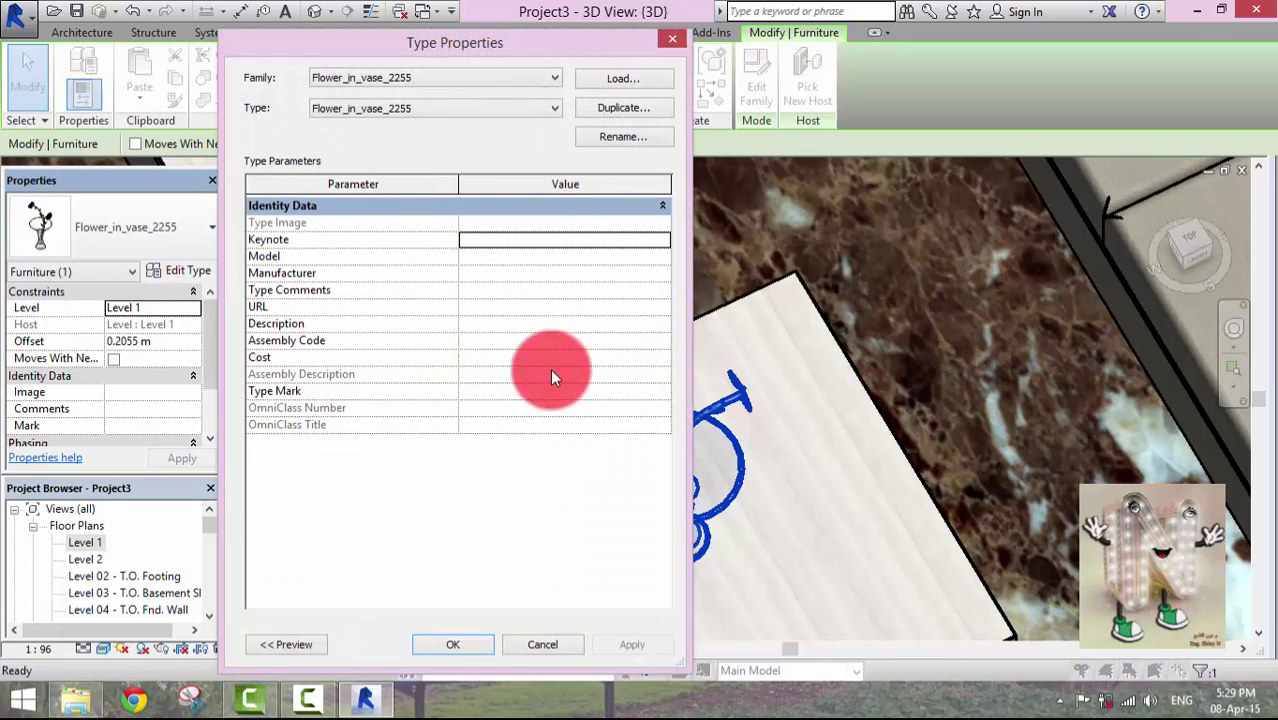
{"action": "left_click", "coordinate": [475, 644]}
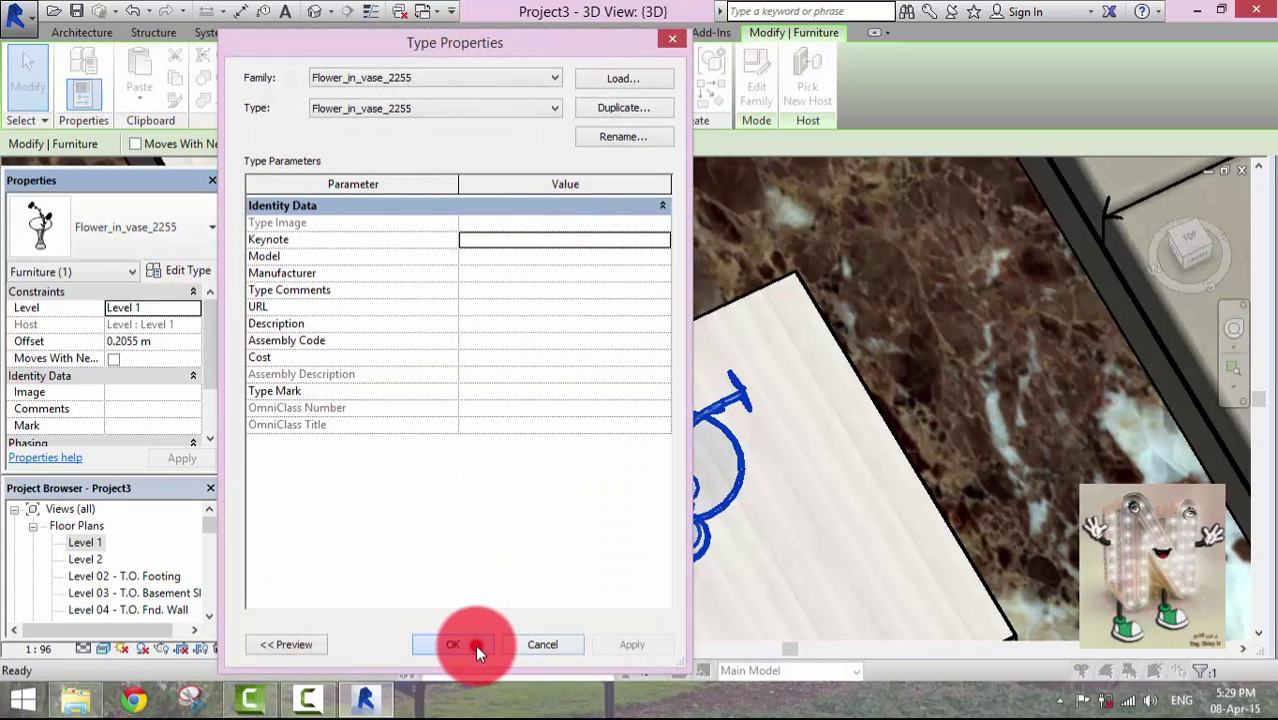
{"action": "left_click", "coordinate": [683, 416]}
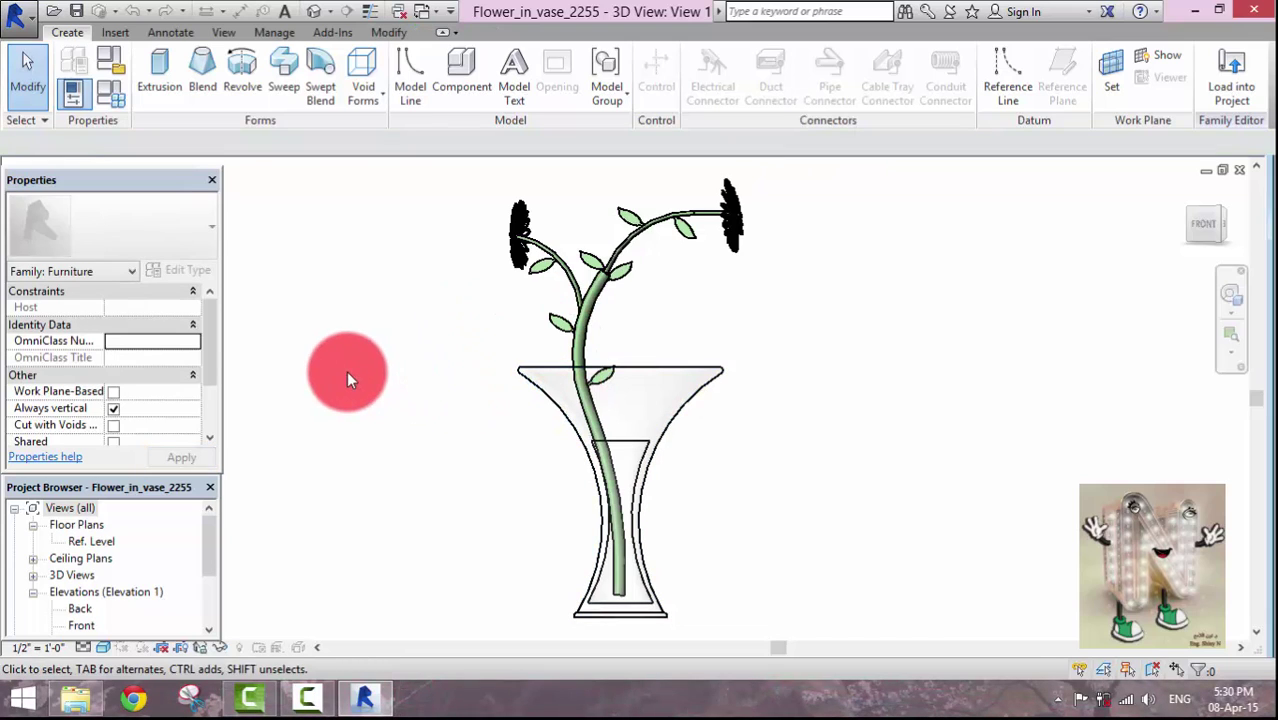
Switch to Realistic visual style, orbit to an angled view, and select the vase's Glass 2 Material field.
{"action": "left_click", "coordinate": [103, 648]}
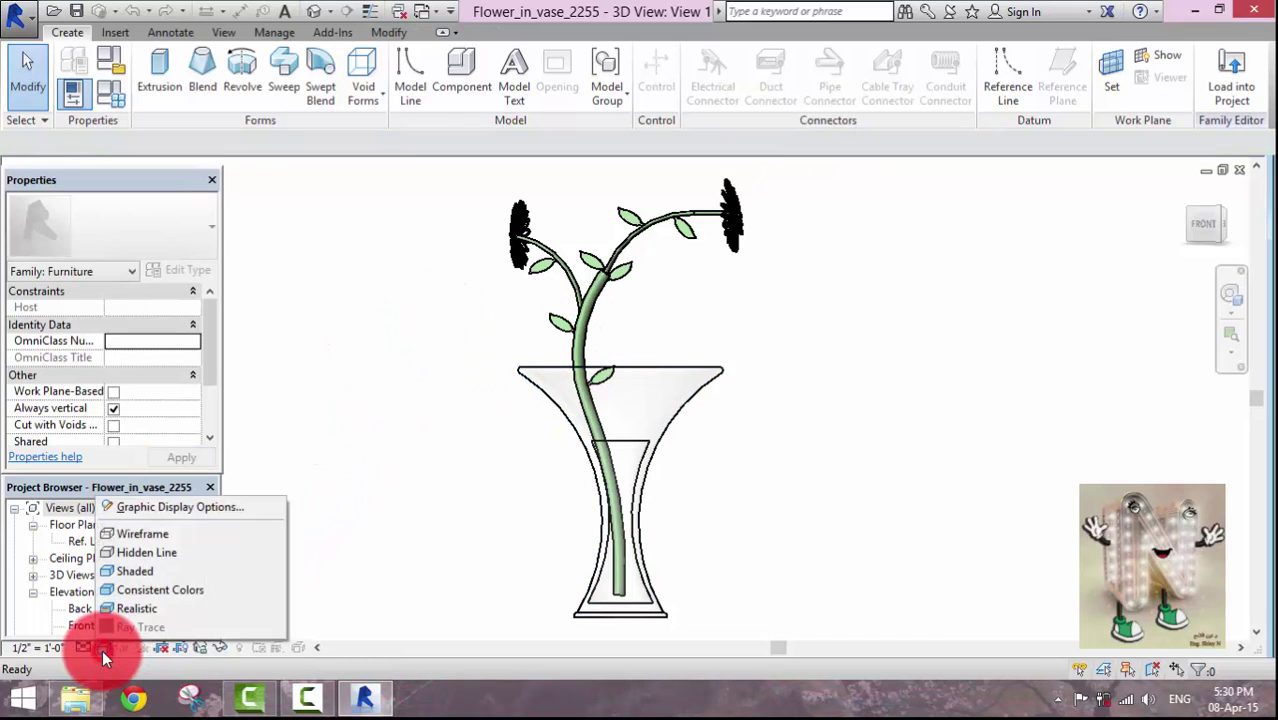
{"action": "left_click", "coordinate": [132, 610]}
{"action": "mouse_move", "coordinate": [478, 449]}
{"action": "middle_mouse_down", "text": "shift"}
{"action": "mouse_move", "coordinate": [471, 437]}
{"action": "mouse_move", "coordinate": [522, 508]}
{"action": "mouse_move", "coordinate": [656, 499]}
{"action": "mouse_move", "coordinate": [489, 426]}
{"action": "middle_mouse_up", "text": "shift"}
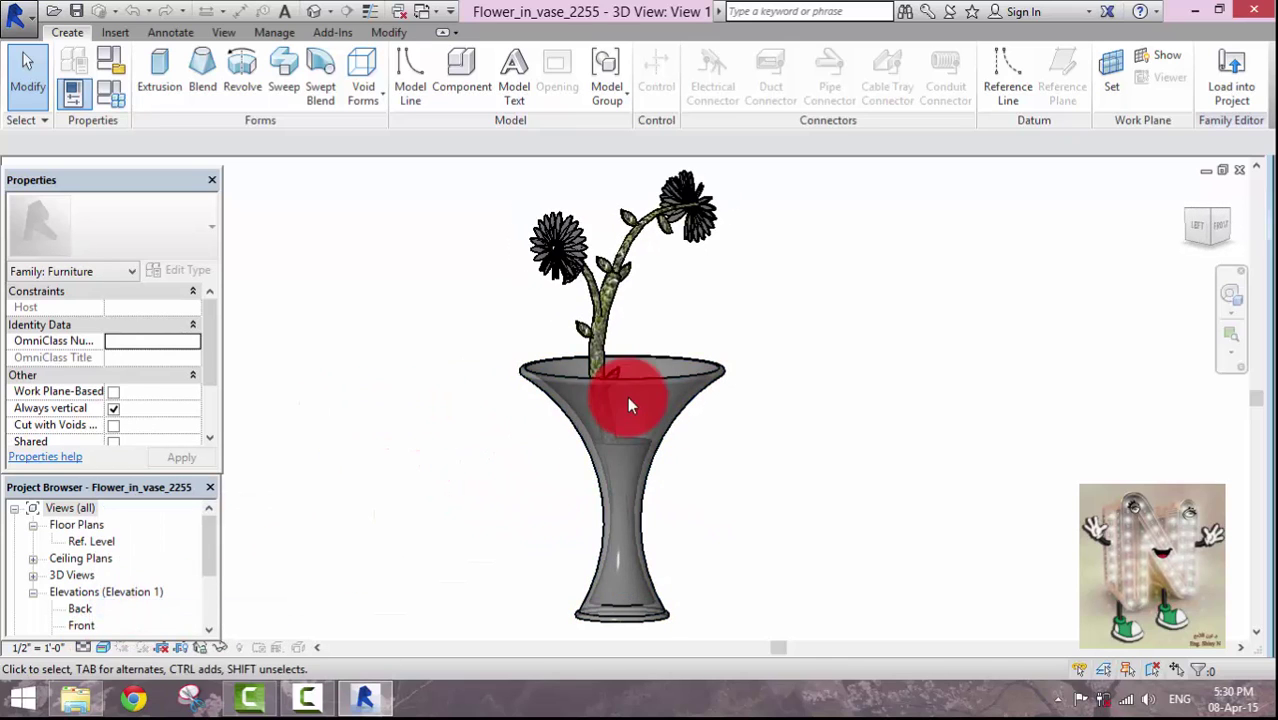
{"action": "left_click", "coordinate": [657, 379]}
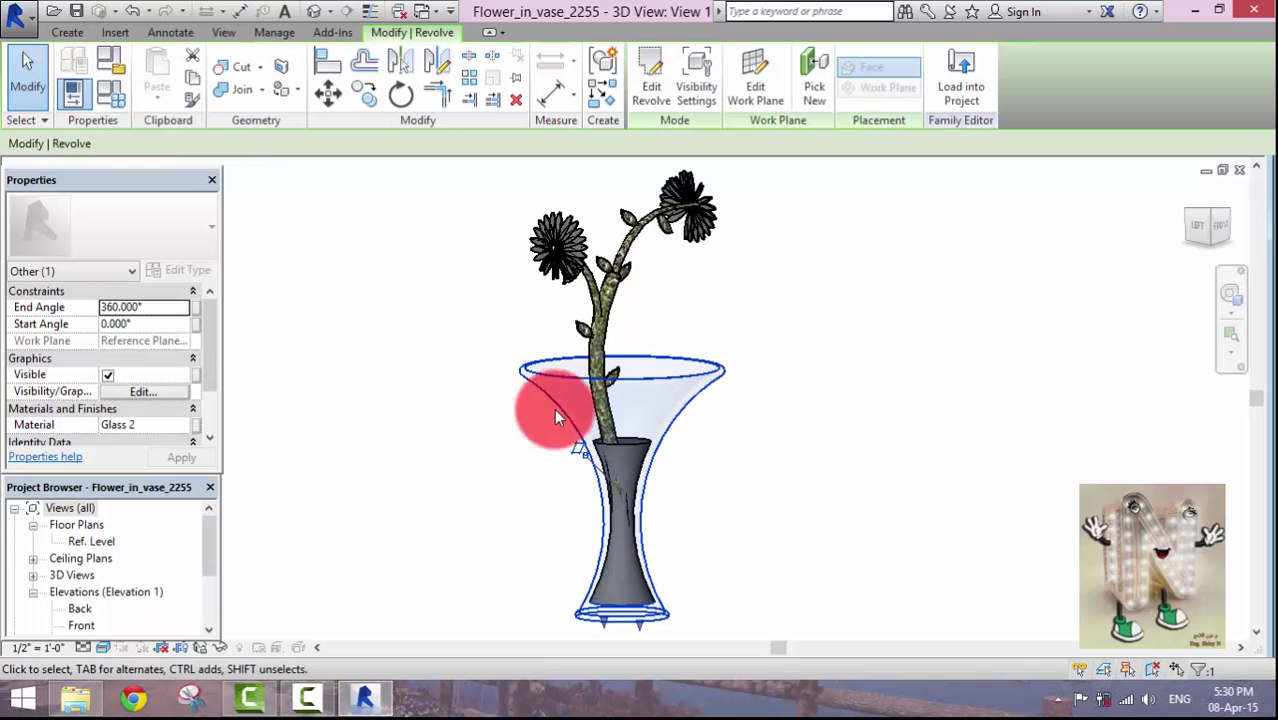
{"action": "left_click", "coordinate": [184, 425]}
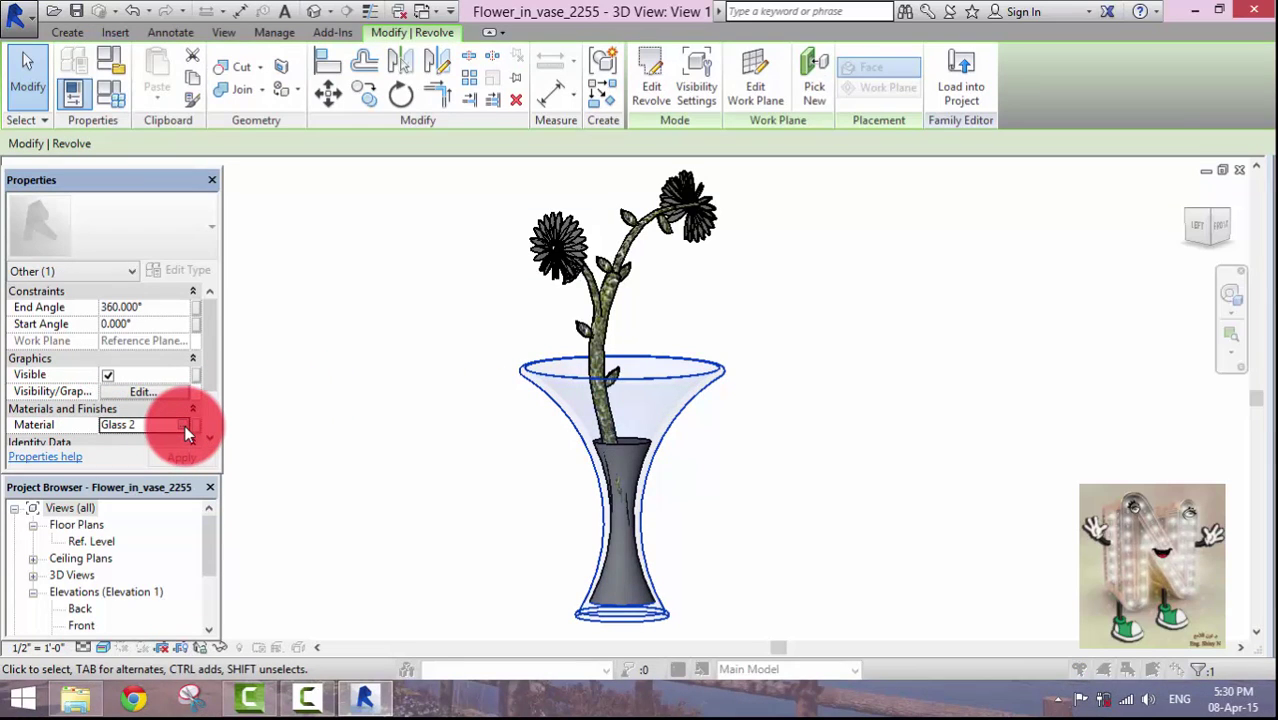
Open the Glass 2 material and enable Use Render Appearance for its shading.
{"action": "left_click", "coordinate": [186, 425]}
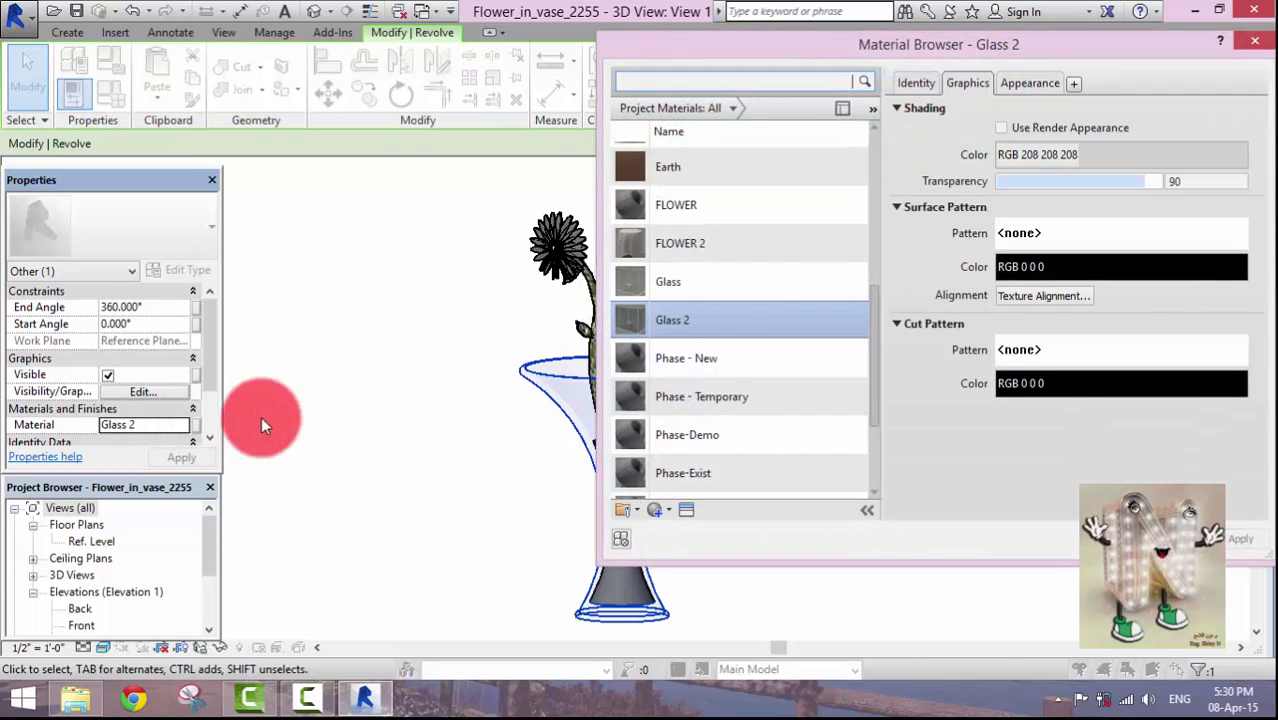
{"action": "left_click", "coordinate": [1012, 129]}
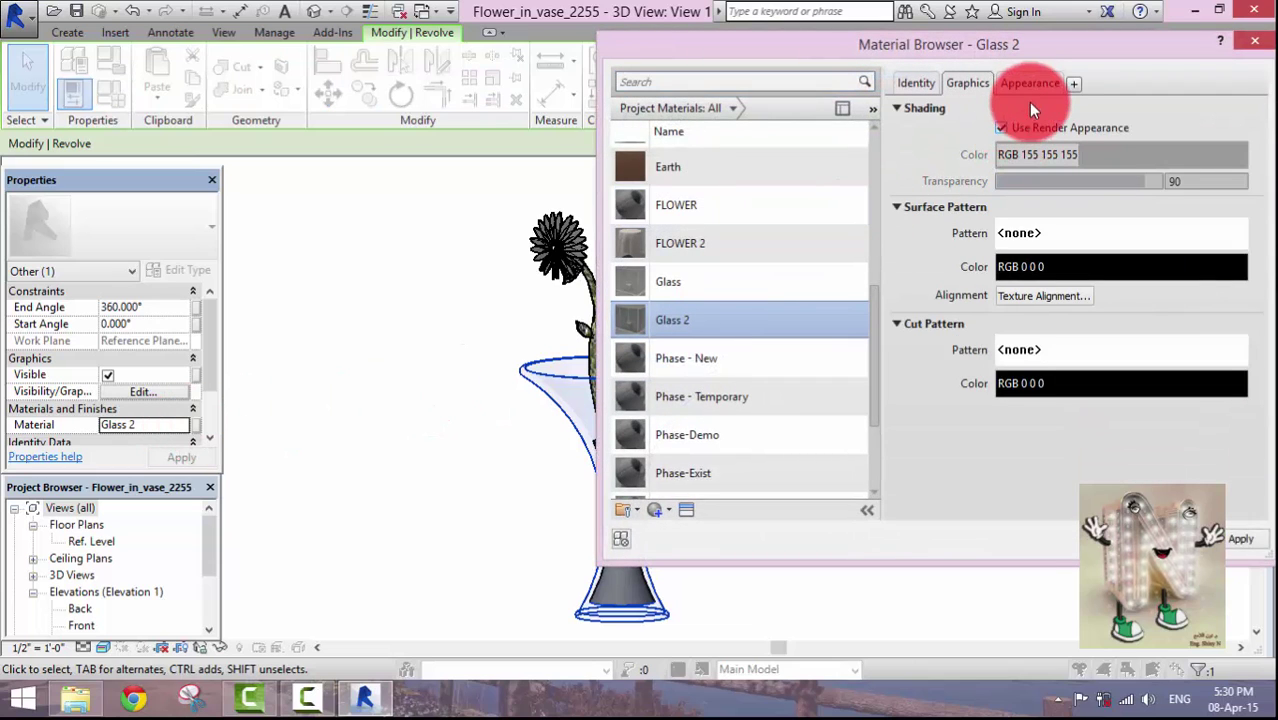
{"action": "left_click", "coordinate": [1029, 89]}
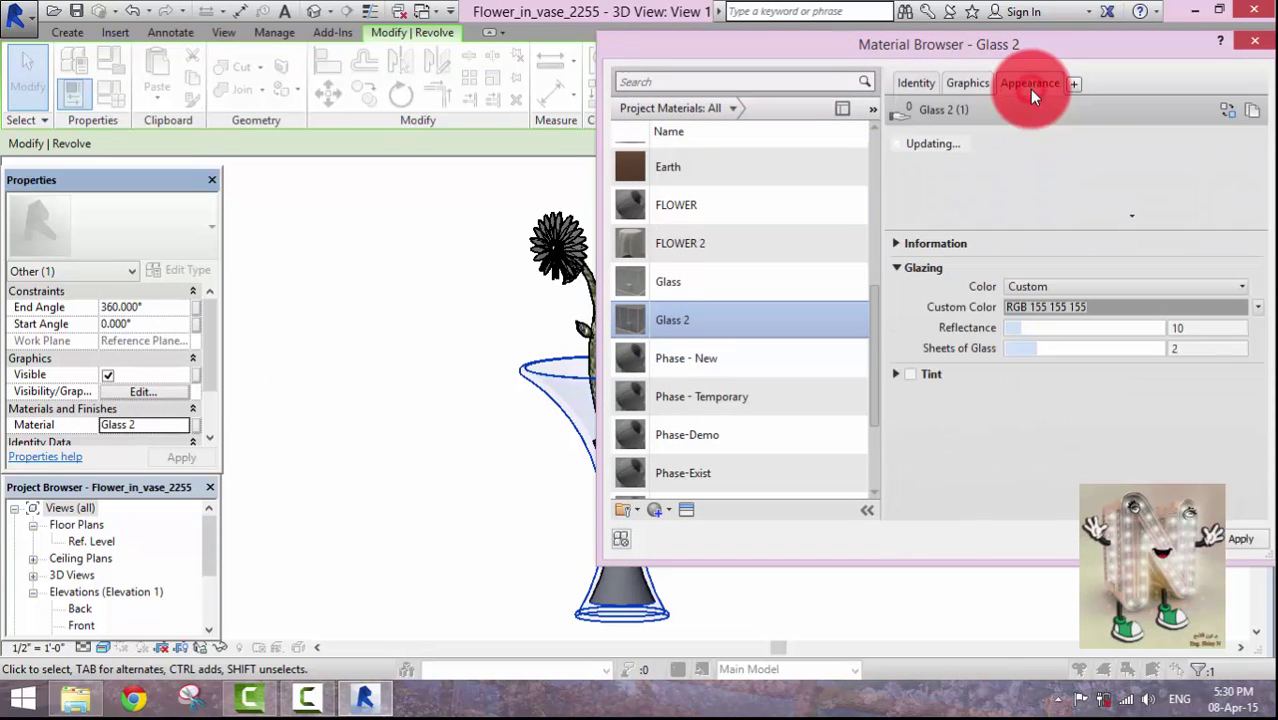
Set Glass 2's glazing custom colour to pale cyan RGB 215 255 254 and confirm.
{"action": "left_click", "coordinate": [1018, 308]}
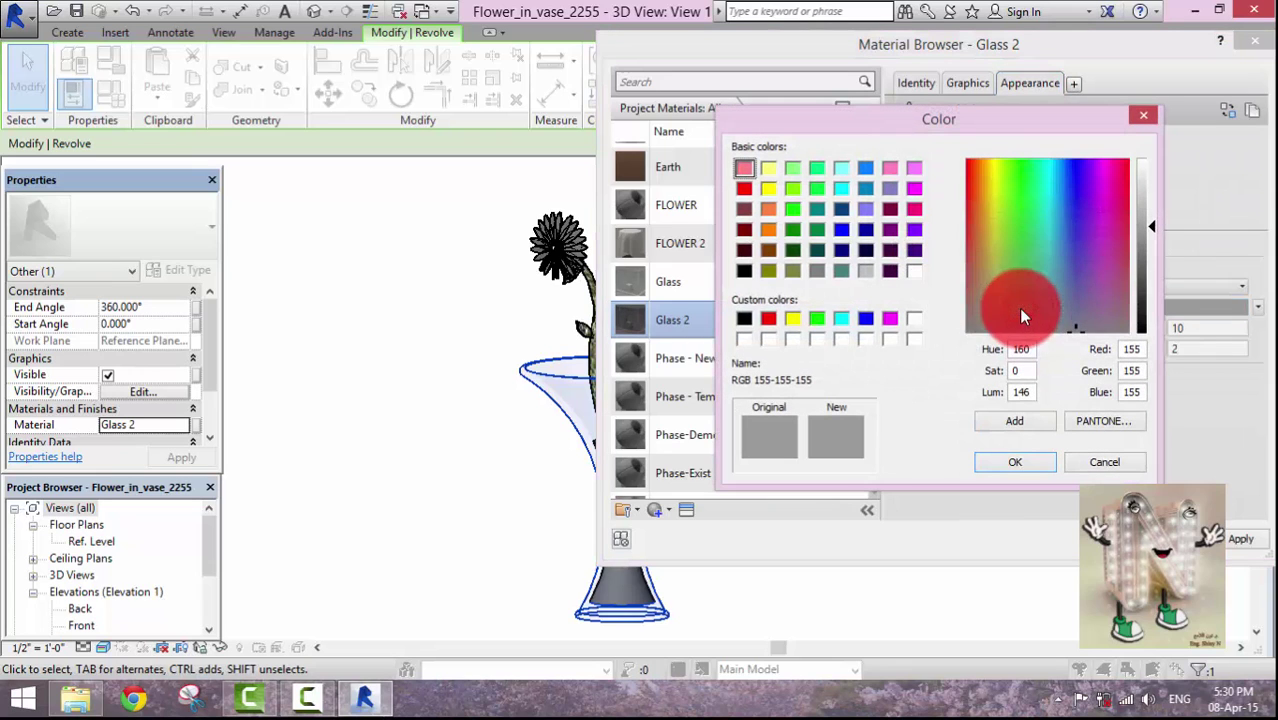
{"action": "left_click", "coordinate": [1049, 166]}
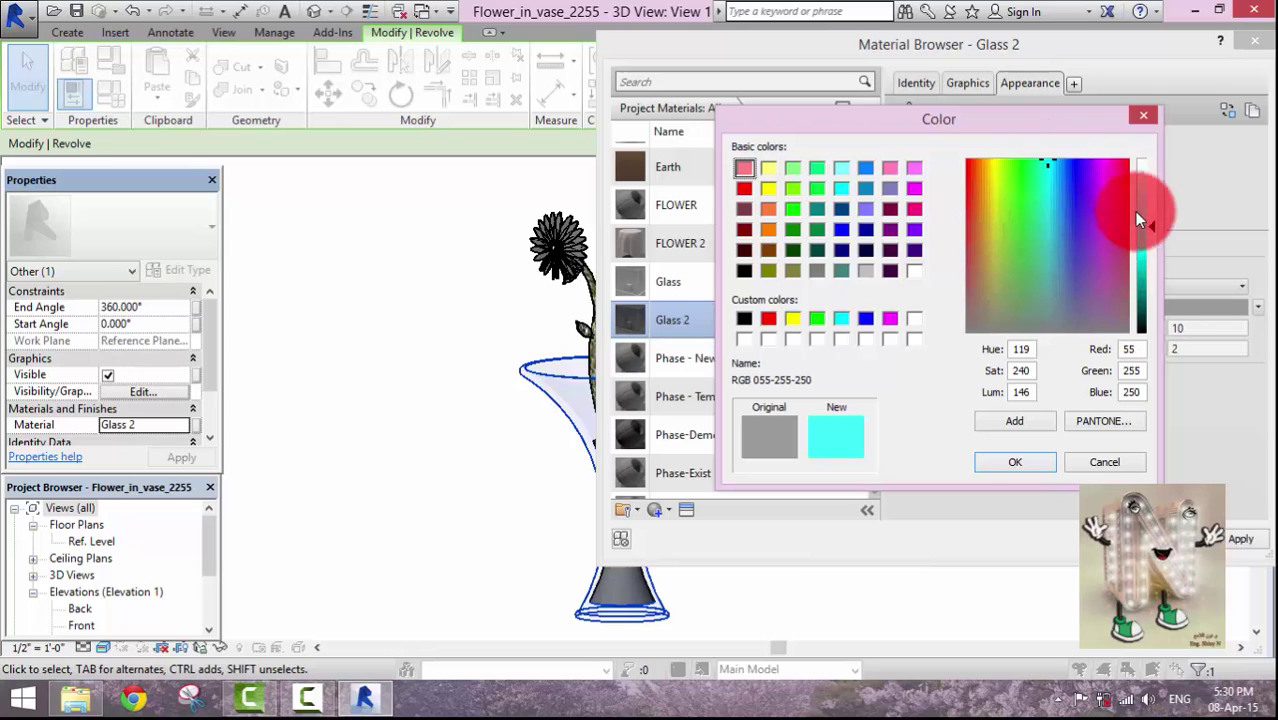
{"action": "left_click_drag", "start_coordinate": [1152, 226], "coordinate": [1151, 172]}
{"action": "left_click", "coordinate": [1004, 463]}
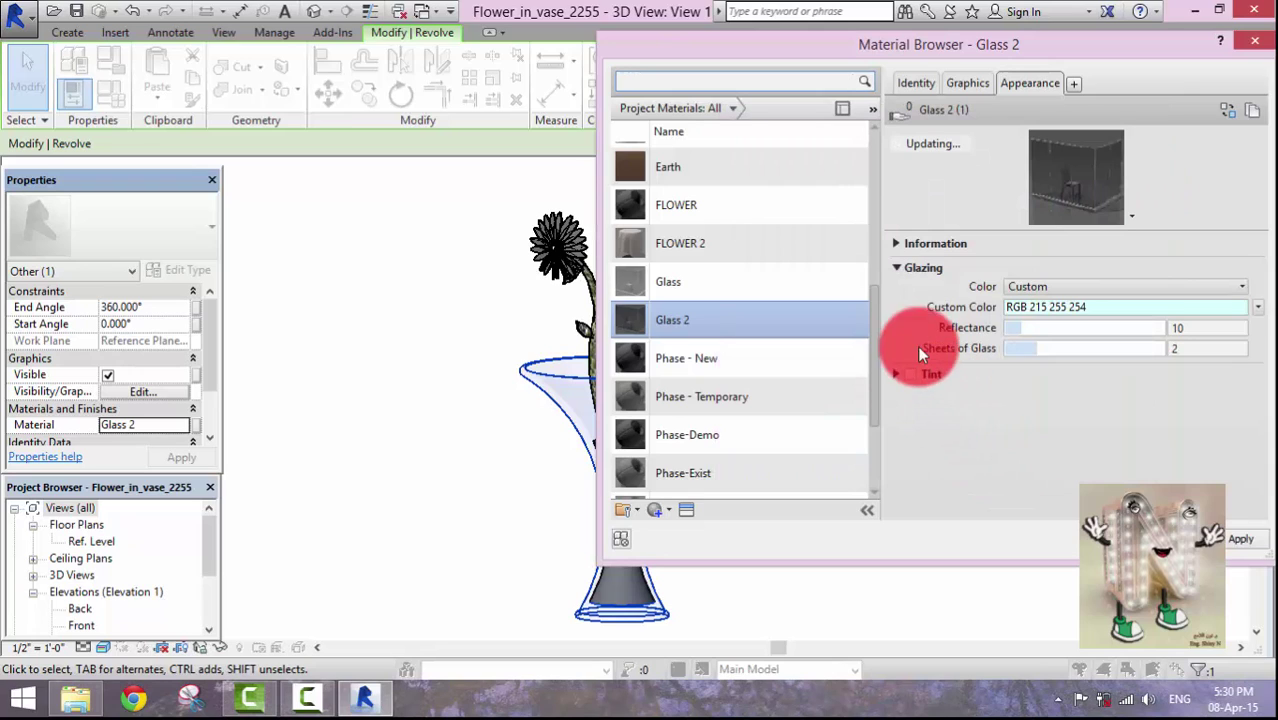
{"action": "left_click", "coordinate": [998, 334]}
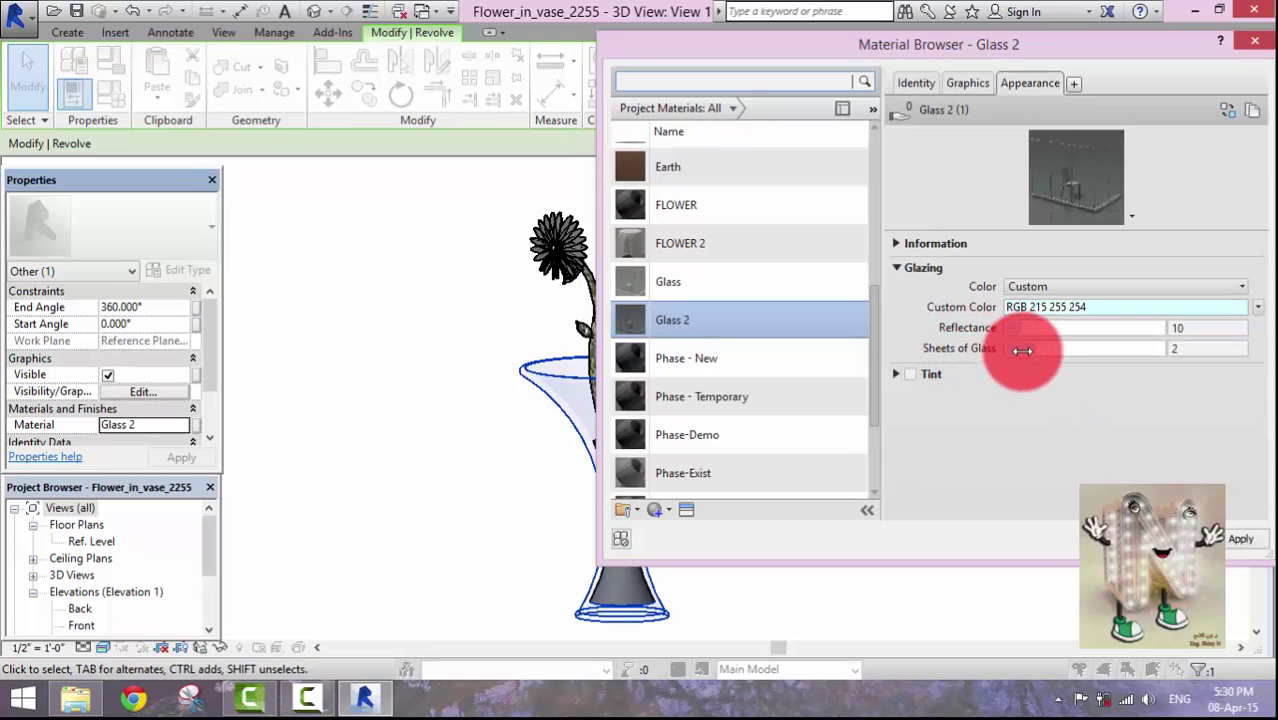
{"action": "left_click", "coordinate": [1028, 349]}
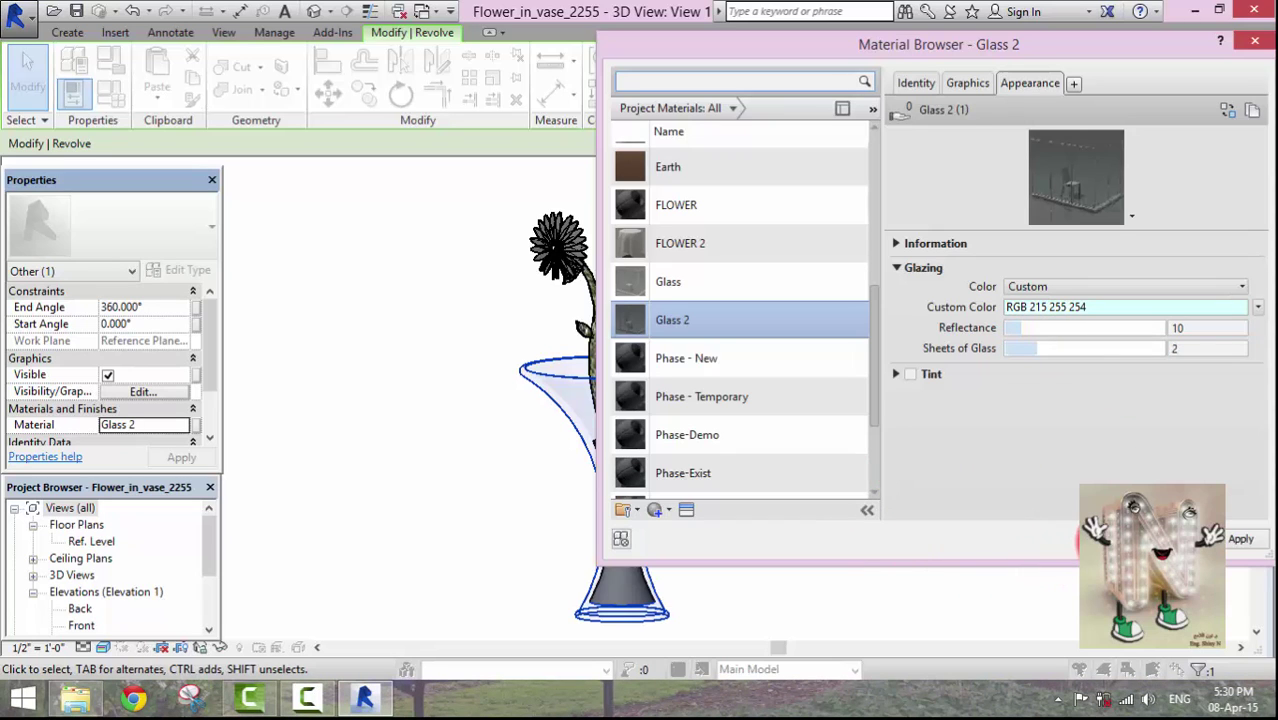
{"action": "left_click", "coordinate": [1112, 540]}
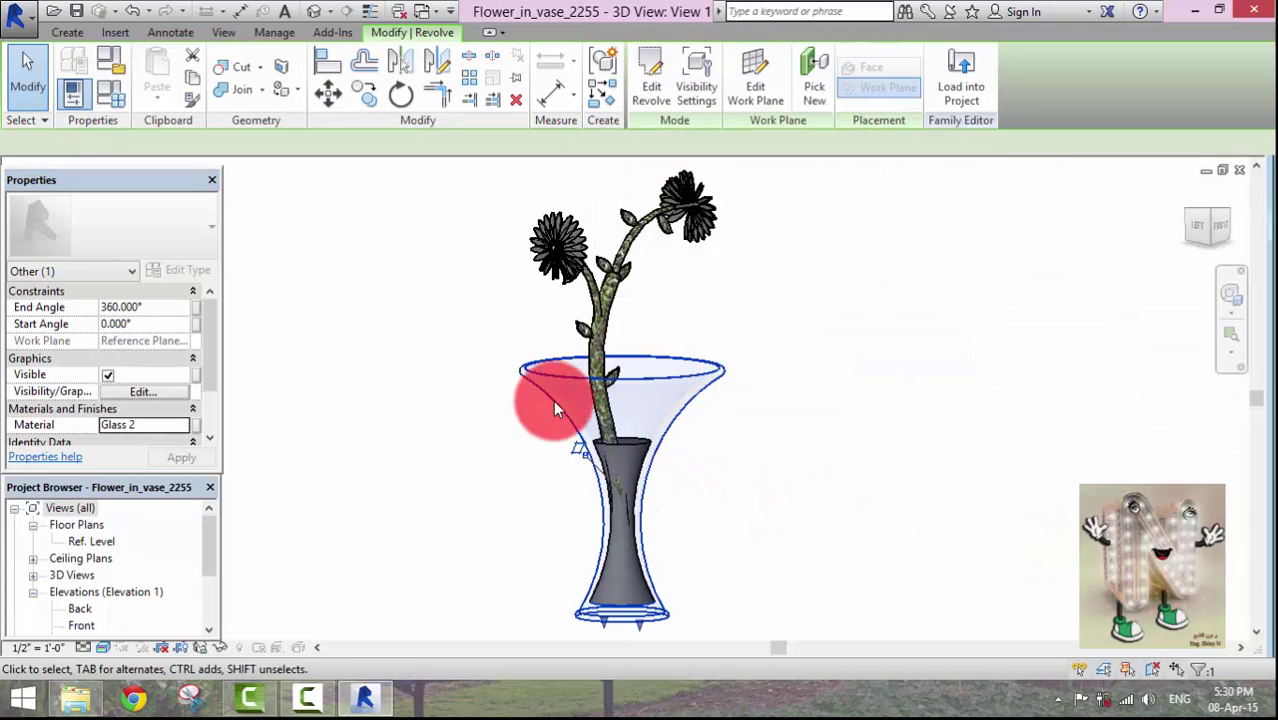
Select the liquid inside the vase and open its wateeeerr material.
{"action": "left_click", "coordinate": [804, 468]}
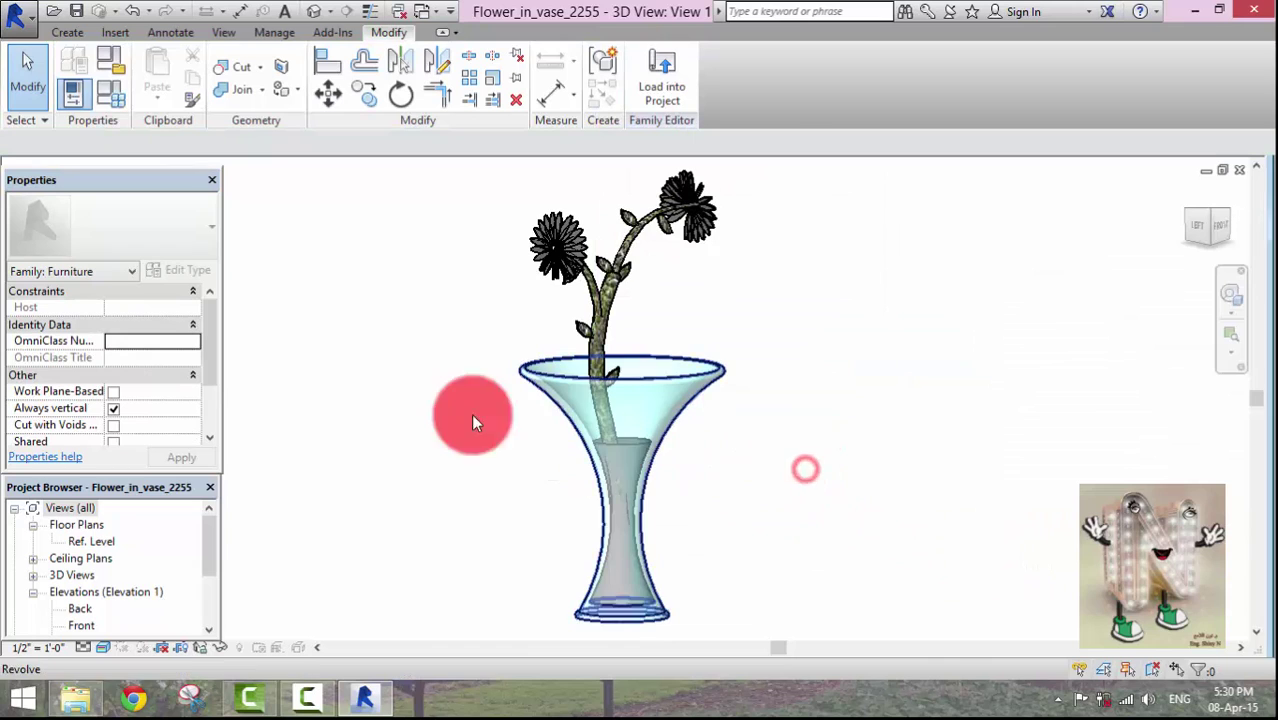
{"action": "left_click", "coordinate": [638, 444]}
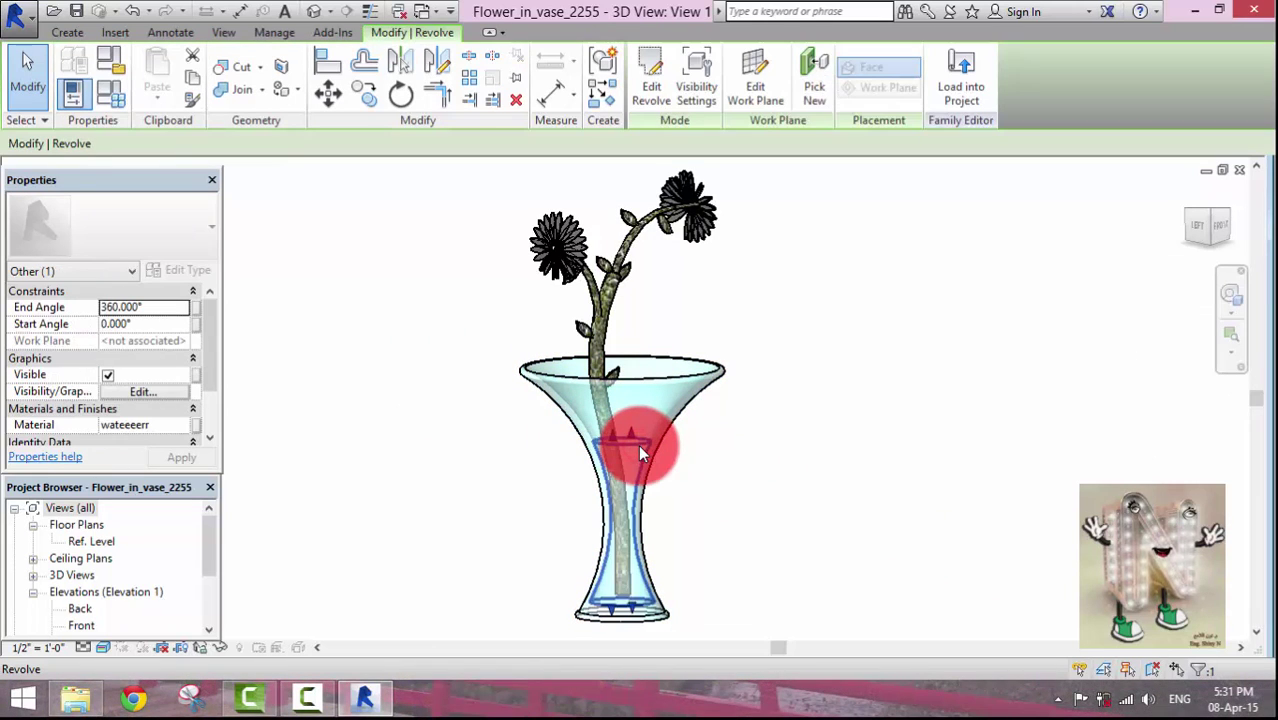
{"action": "left_click", "coordinate": [146, 425]}
{"action": "left_click", "coordinate": [186, 426]}
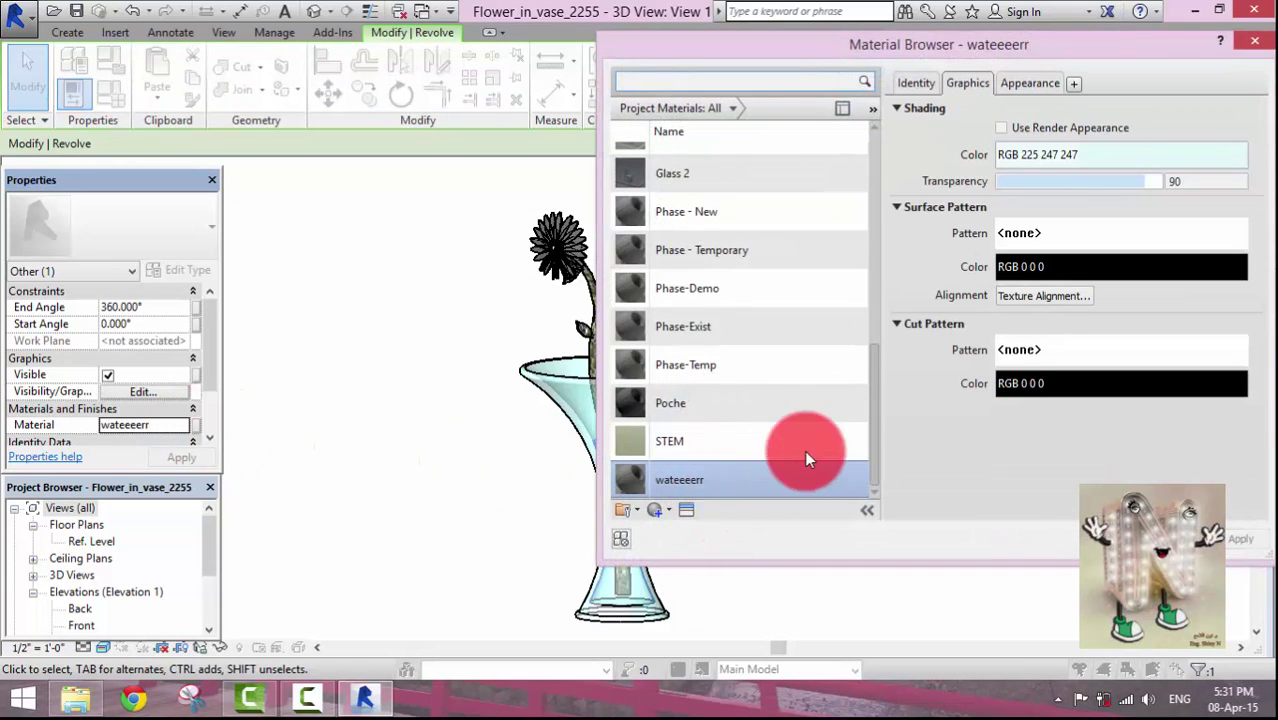
Make wateeeerr shade with its render appearance and set its colour to light cyan RGB 128 255 255.
{"action": "left_click", "coordinate": [1011, 132]}
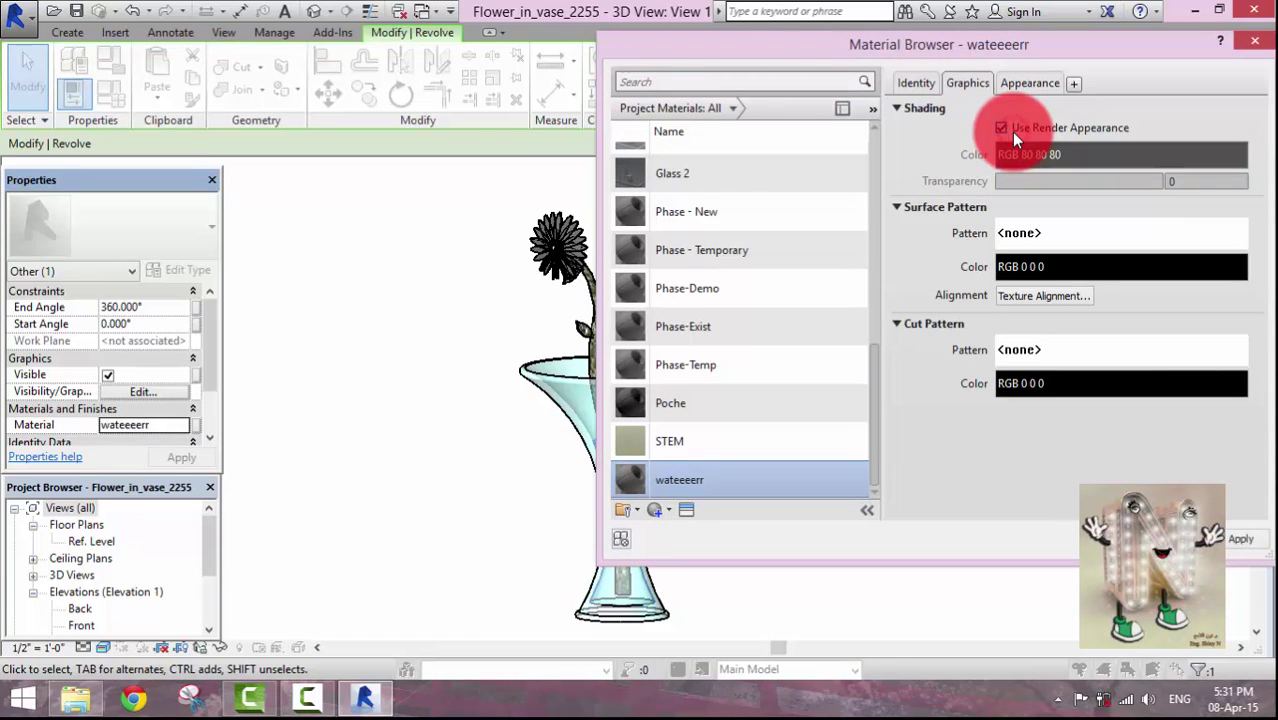
{"action": "left_click", "coordinate": [1025, 80]}
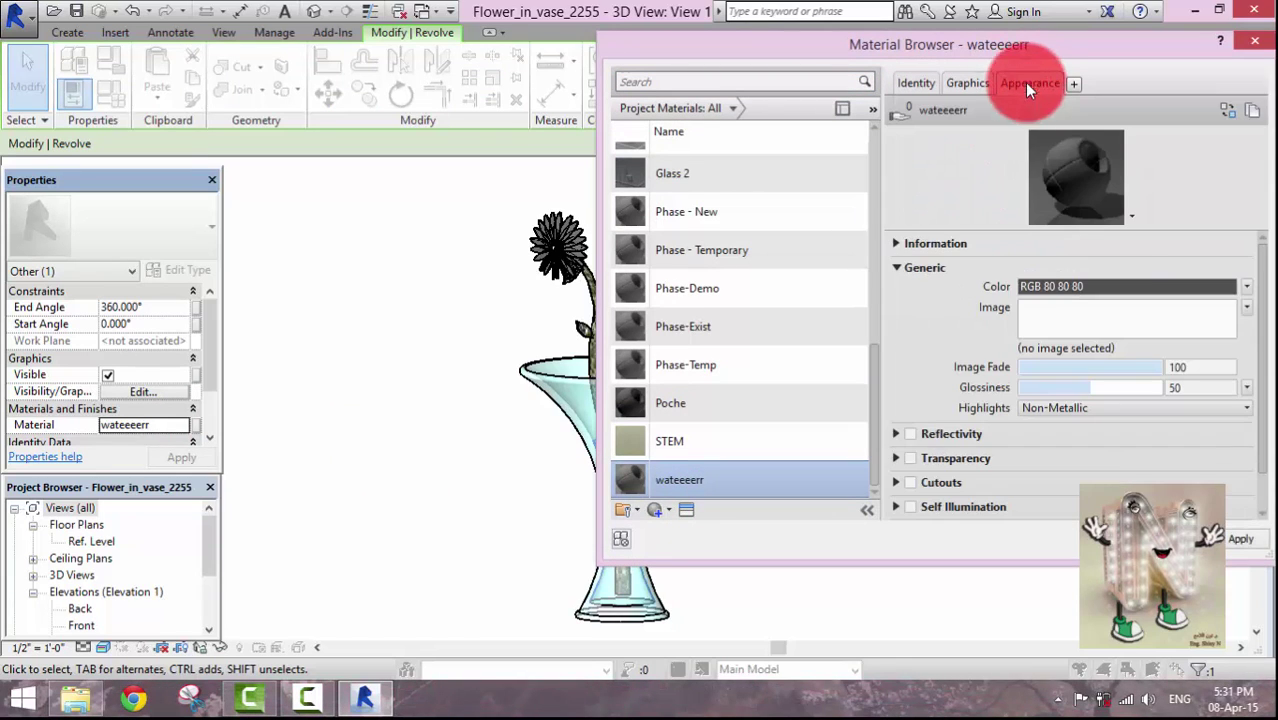
{"action": "left_click", "coordinate": [1038, 288]}
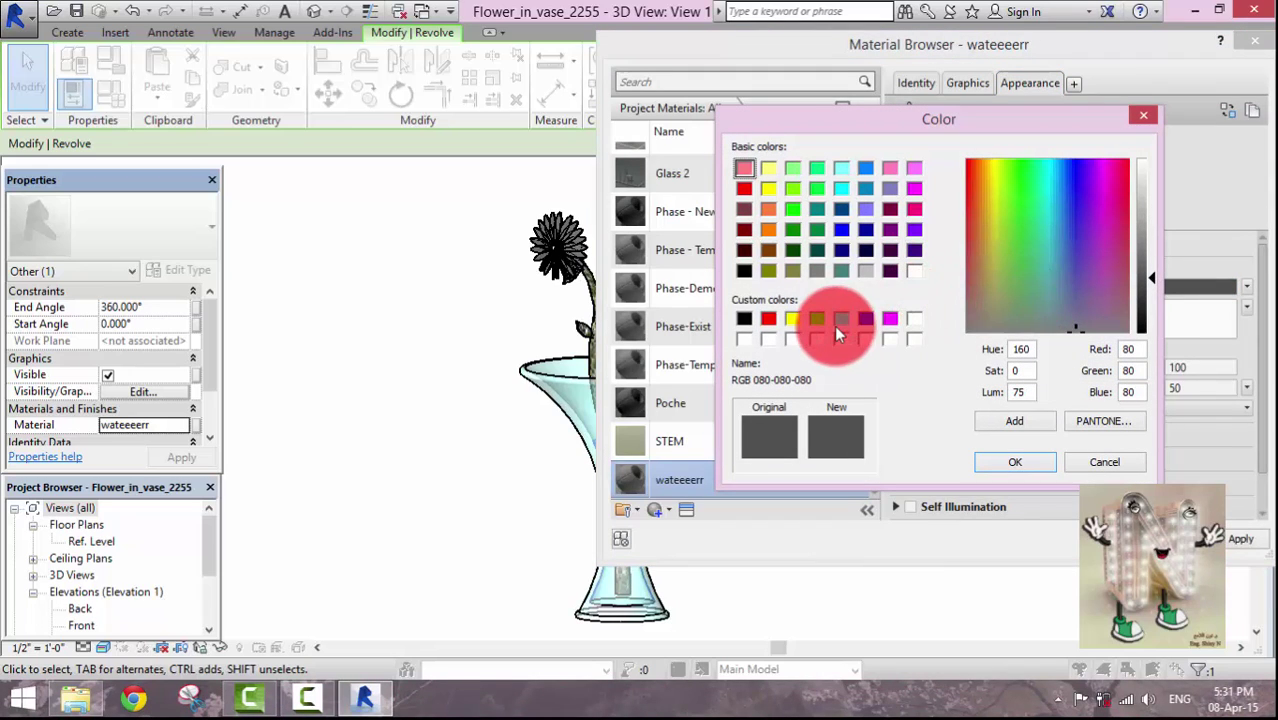
{"action": "left_click", "coordinate": [841, 166]}
{"action": "left_click", "coordinate": [1005, 394]}
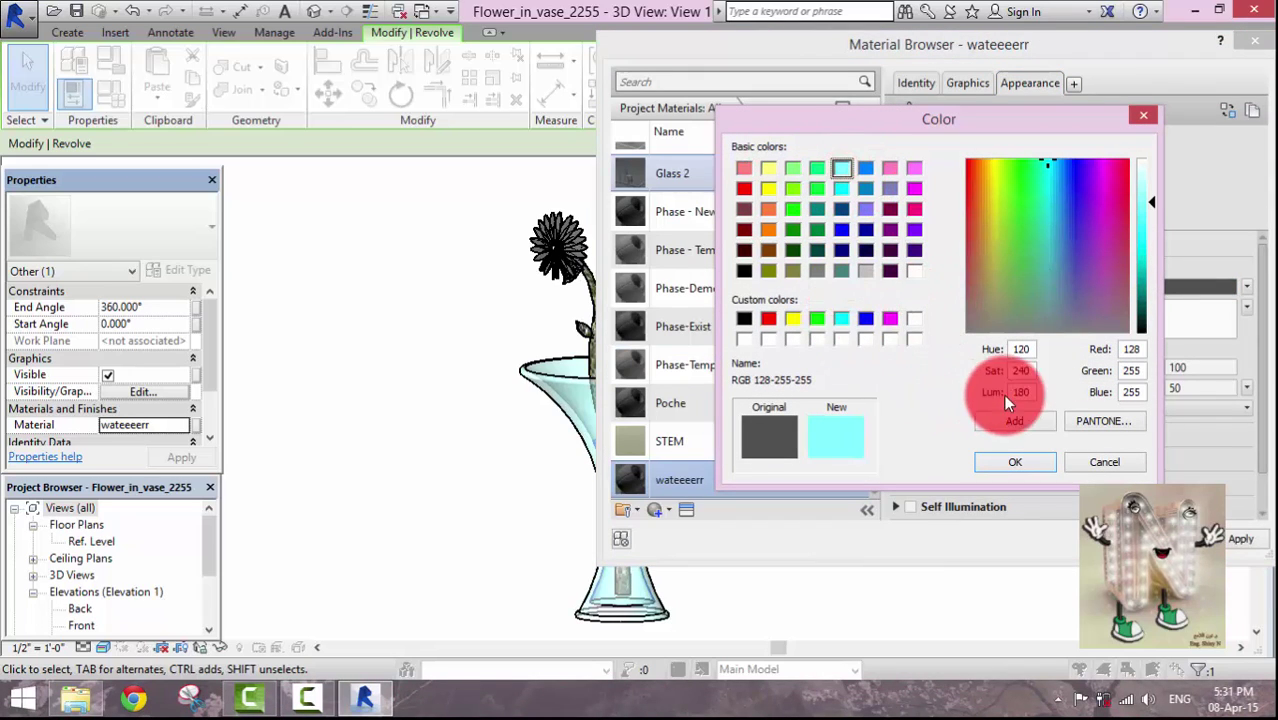
{"action": "left_click", "coordinate": [1032, 461]}
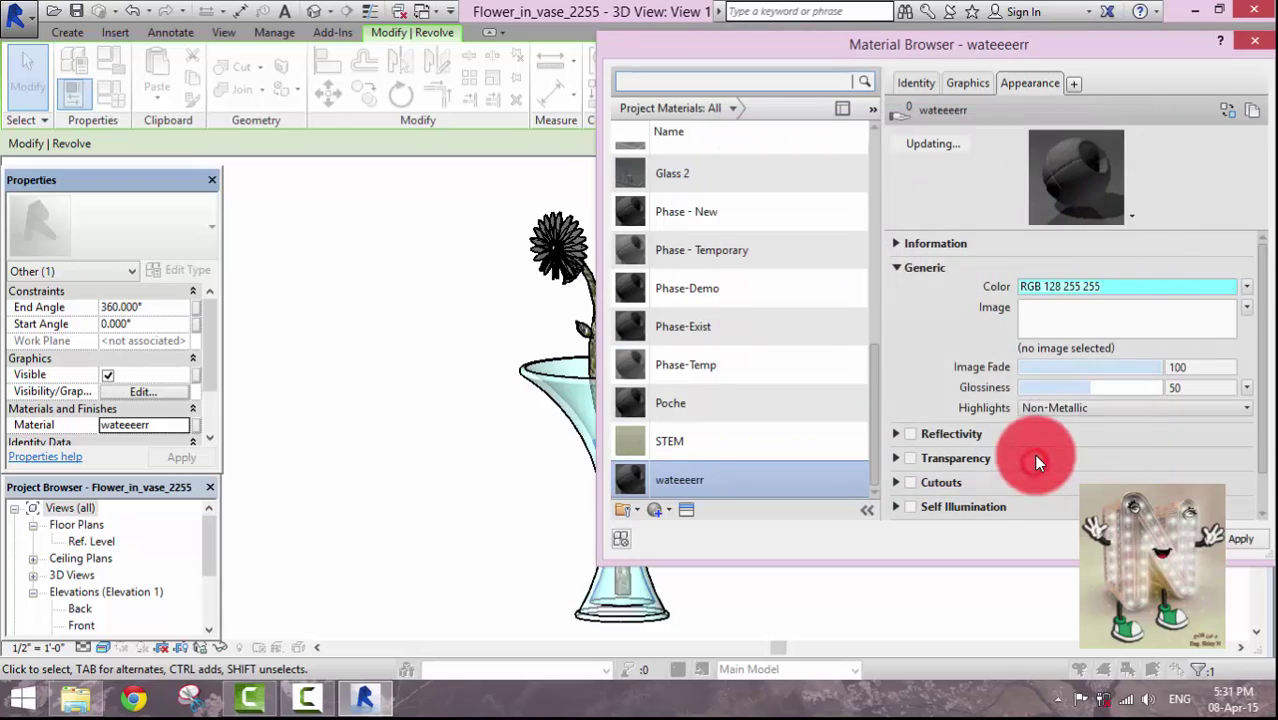
Open the Asset Browser to replace the appearance and browse the physical Liquid assets.
{"action": "left_click", "coordinate": [1228, 112]}
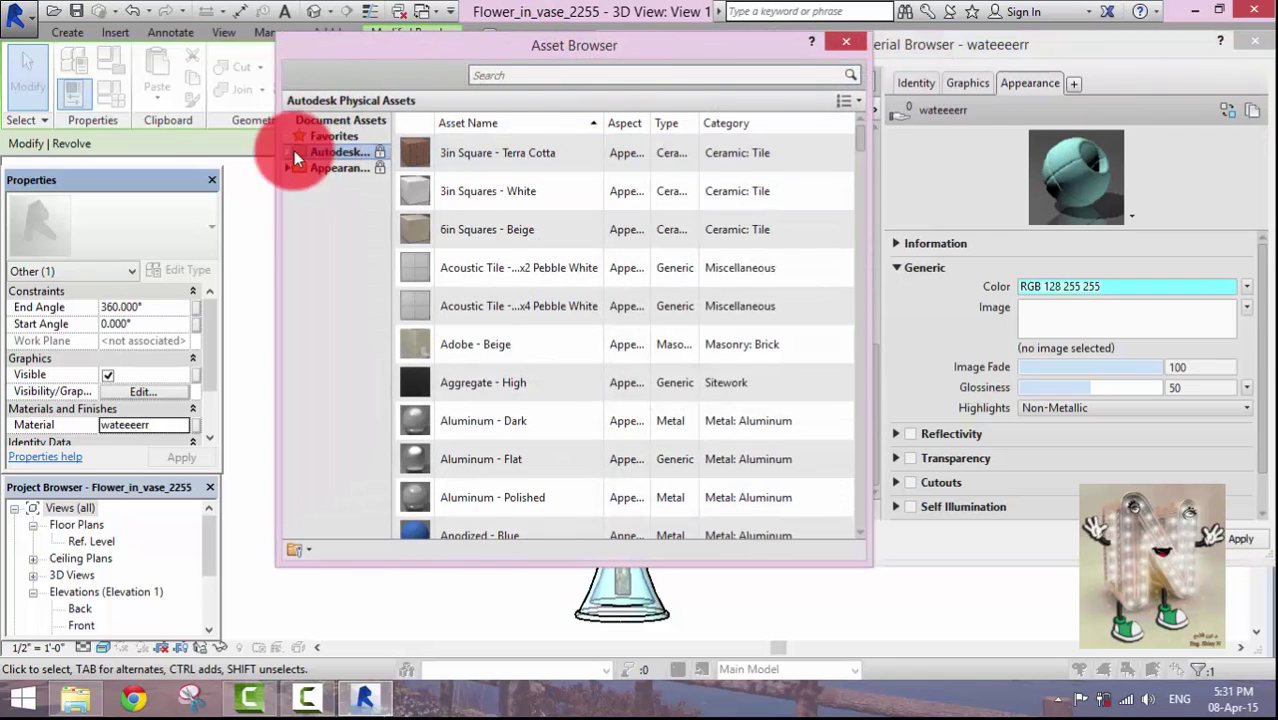
{"action": "left_click", "coordinate": [478, 79]}
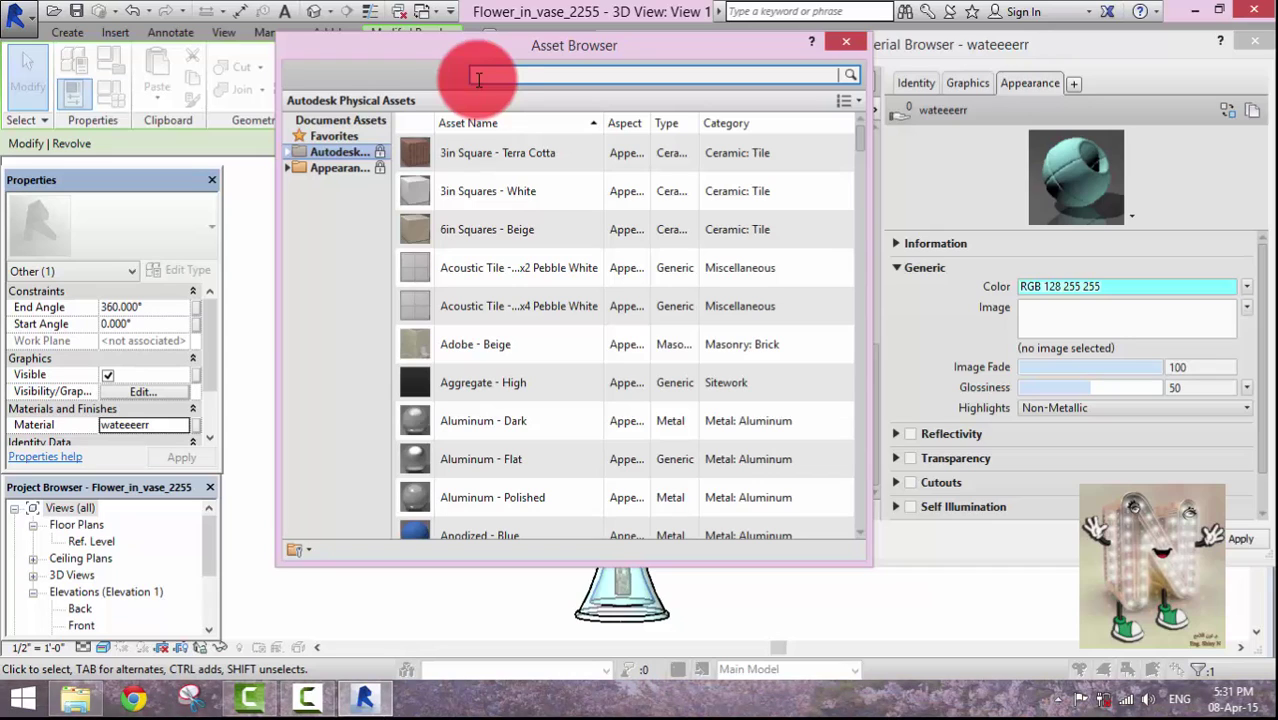
{"action": "type", "text": "wat"}
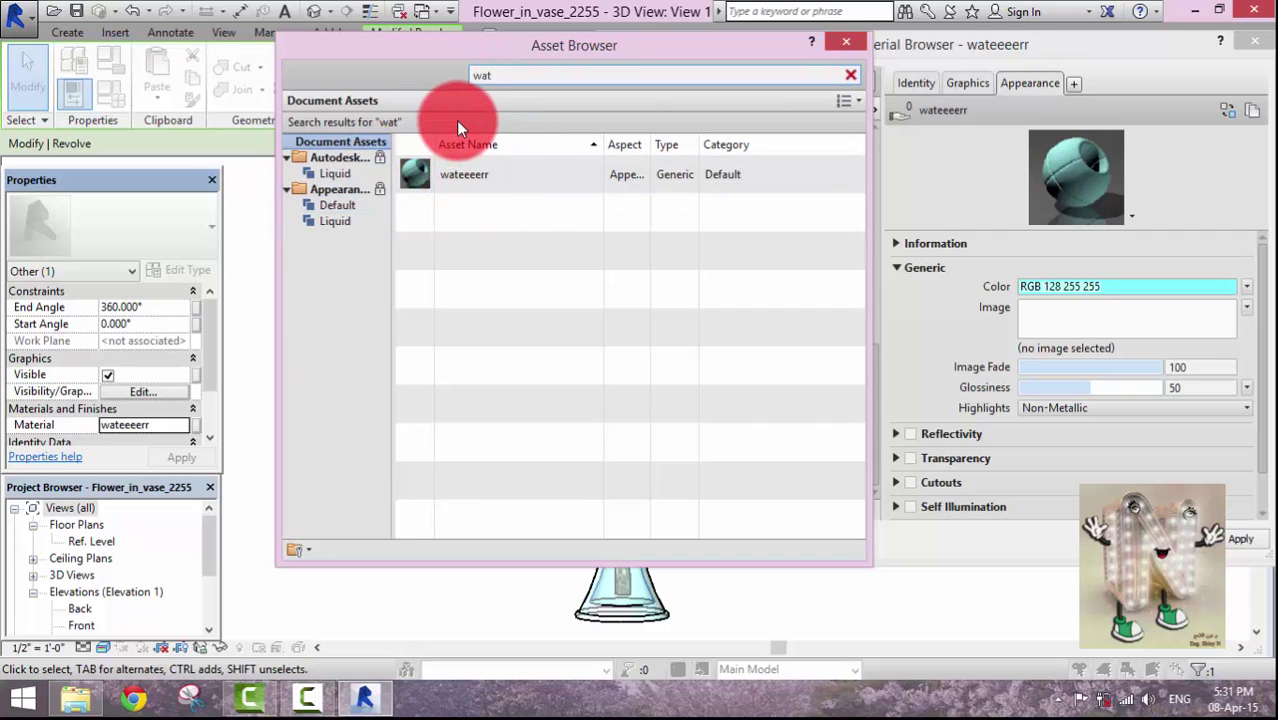
{"action": "key", "text": "BackSpace"}
{"action": "key", "text": "BackSpace"}
{"action": "key", "text": "BackSpace"}
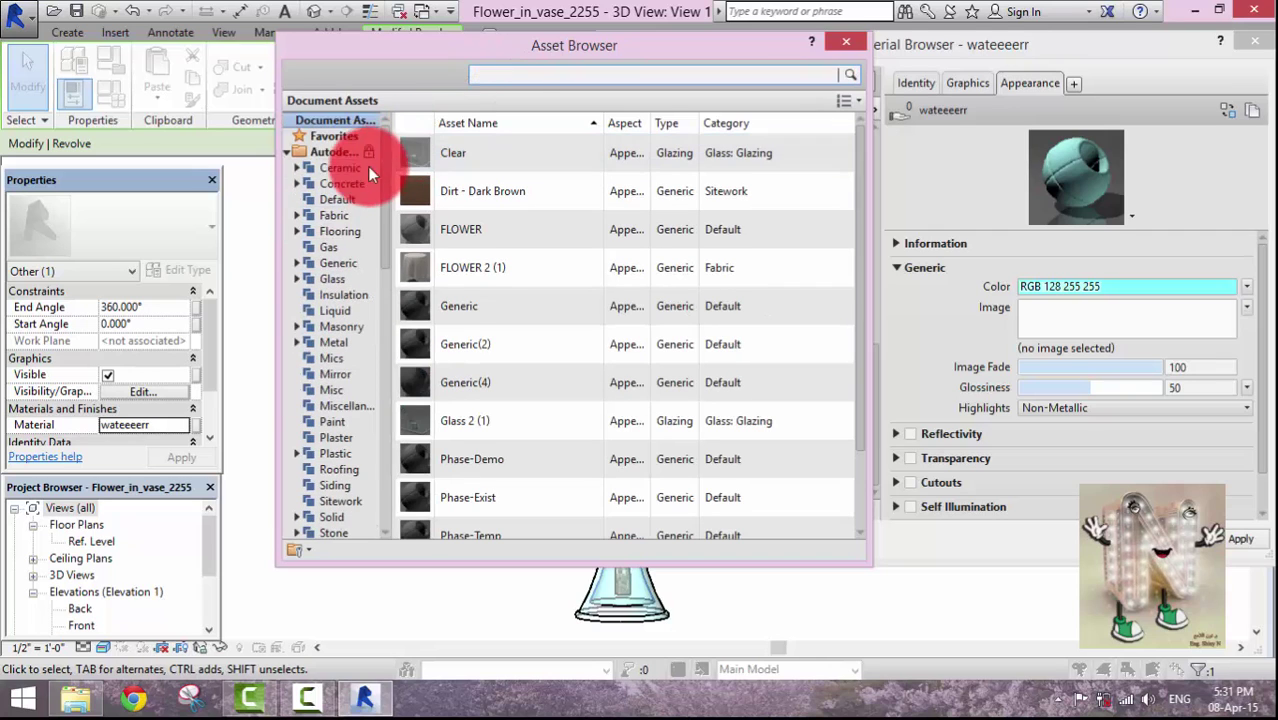
{"action": "left_click", "coordinate": [334, 309]}
{"action": "left_click", "coordinate": [440, 162]}
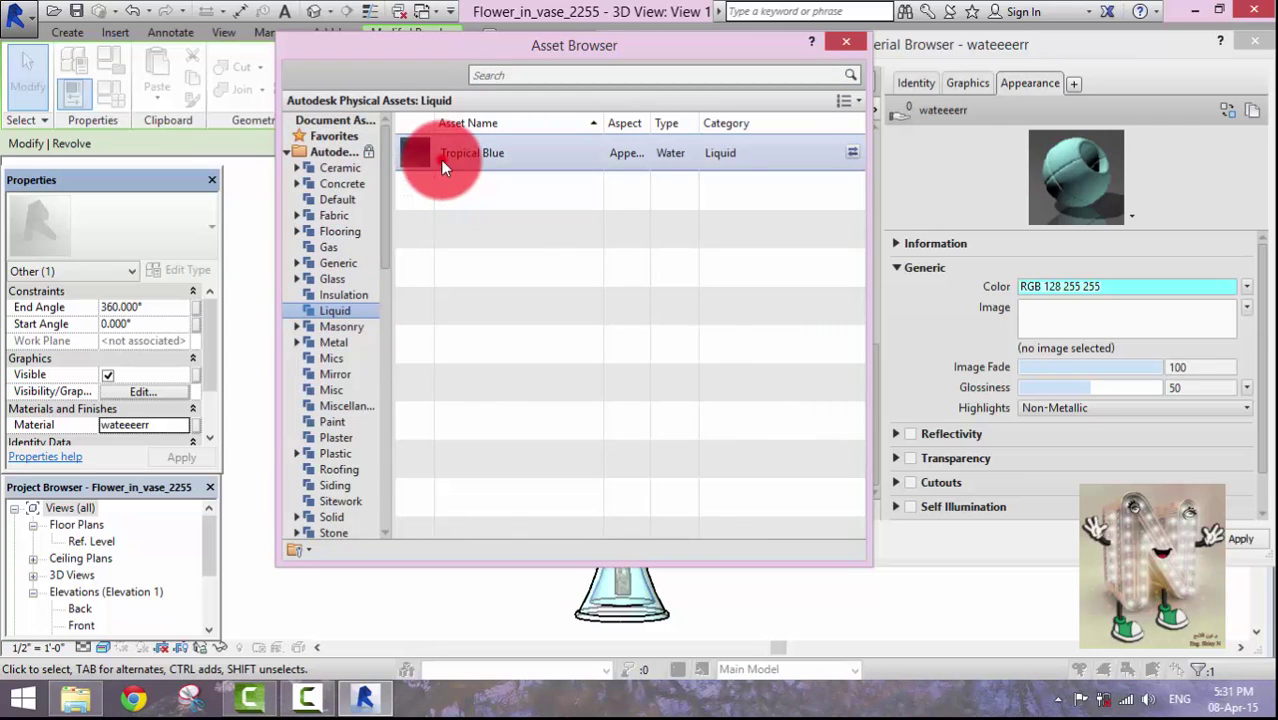
{"action": "left_click", "coordinate": [319, 159]}
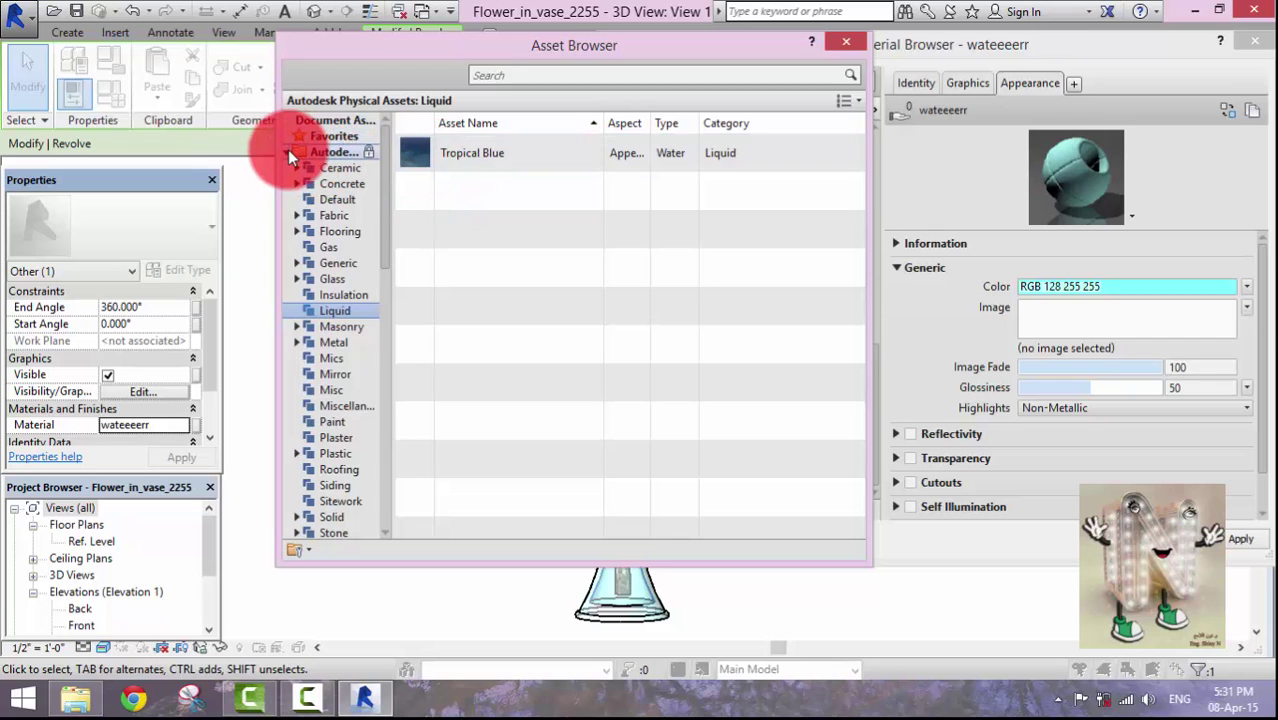
Replace the water appearance with Clear Lake from the Appearance Library's Liquid category.
{"action": "left_click", "coordinate": [288, 150]}
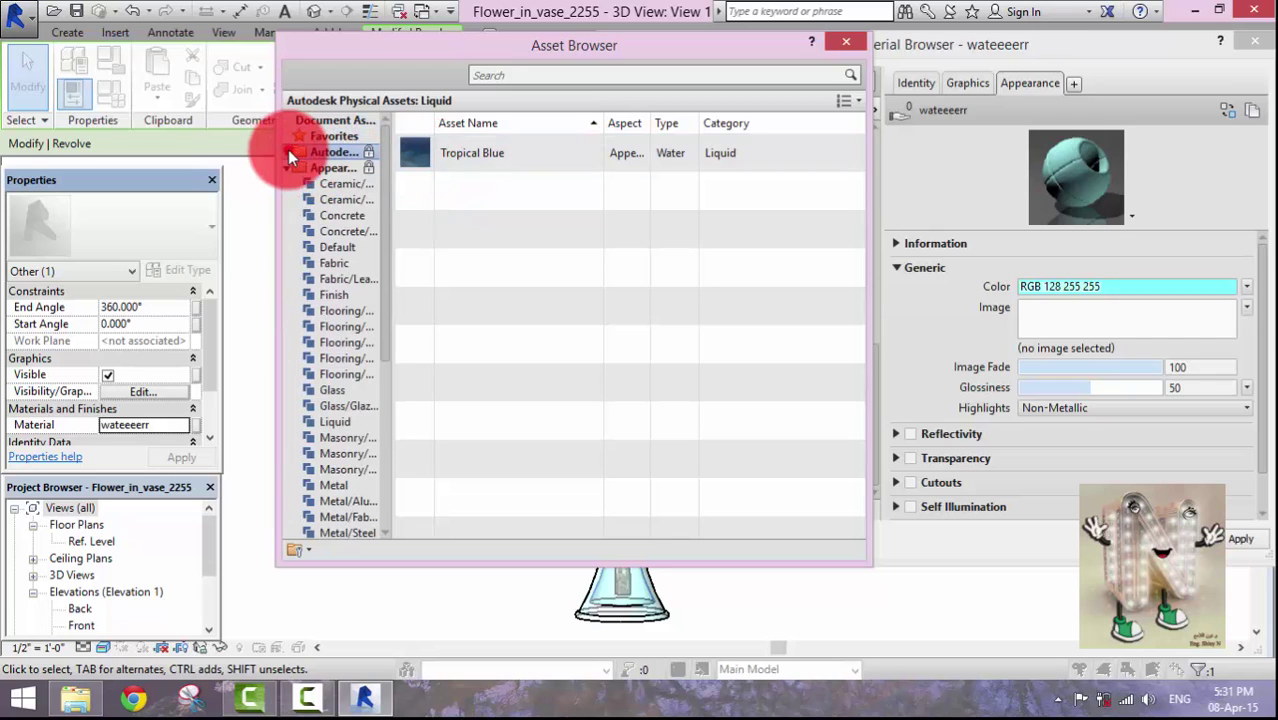
{"action": "left_click", "coordinate": [343, 423]}
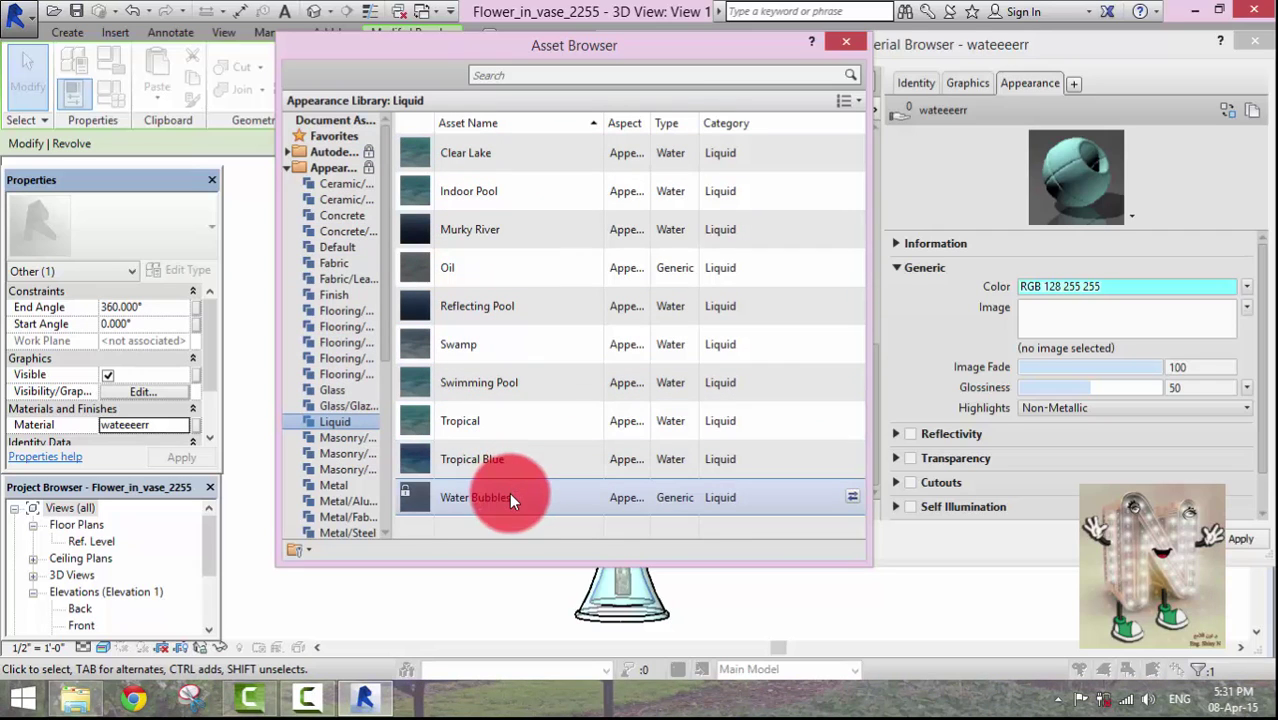
{"action": "left_click", "coordinate": [517, 190]}
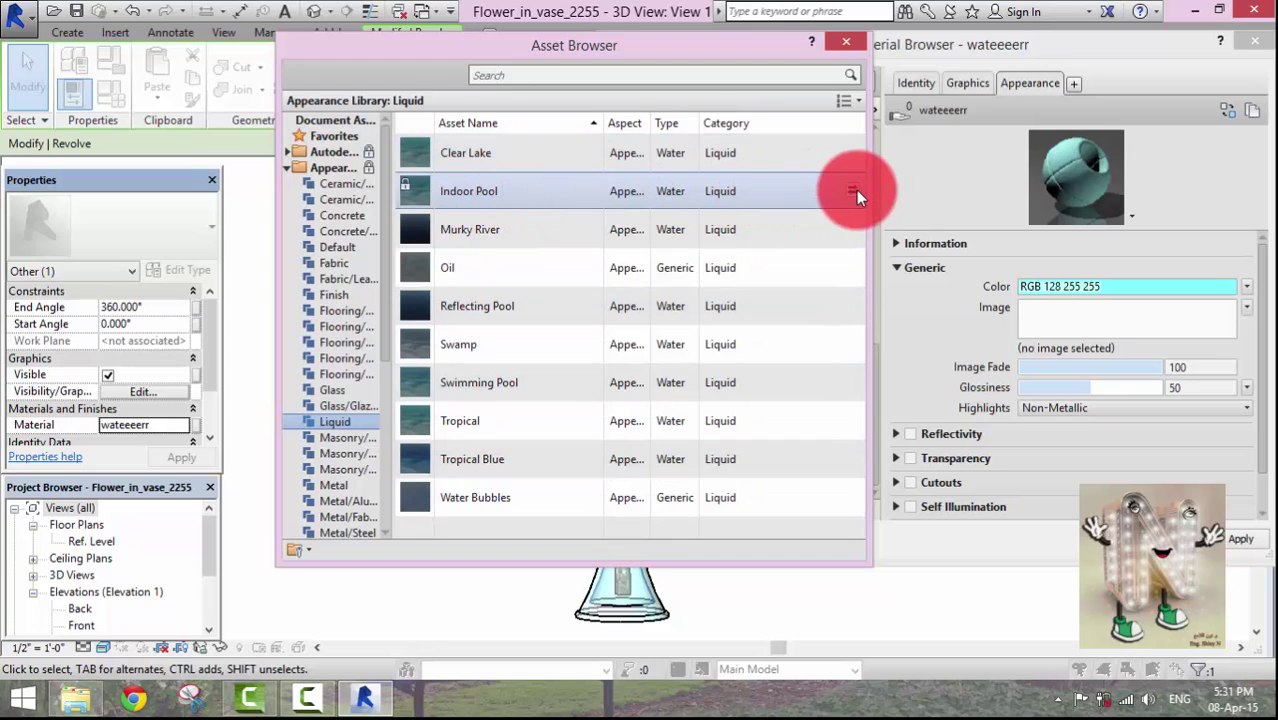
{"action": "left_click", "coordinate": [846, 156]}
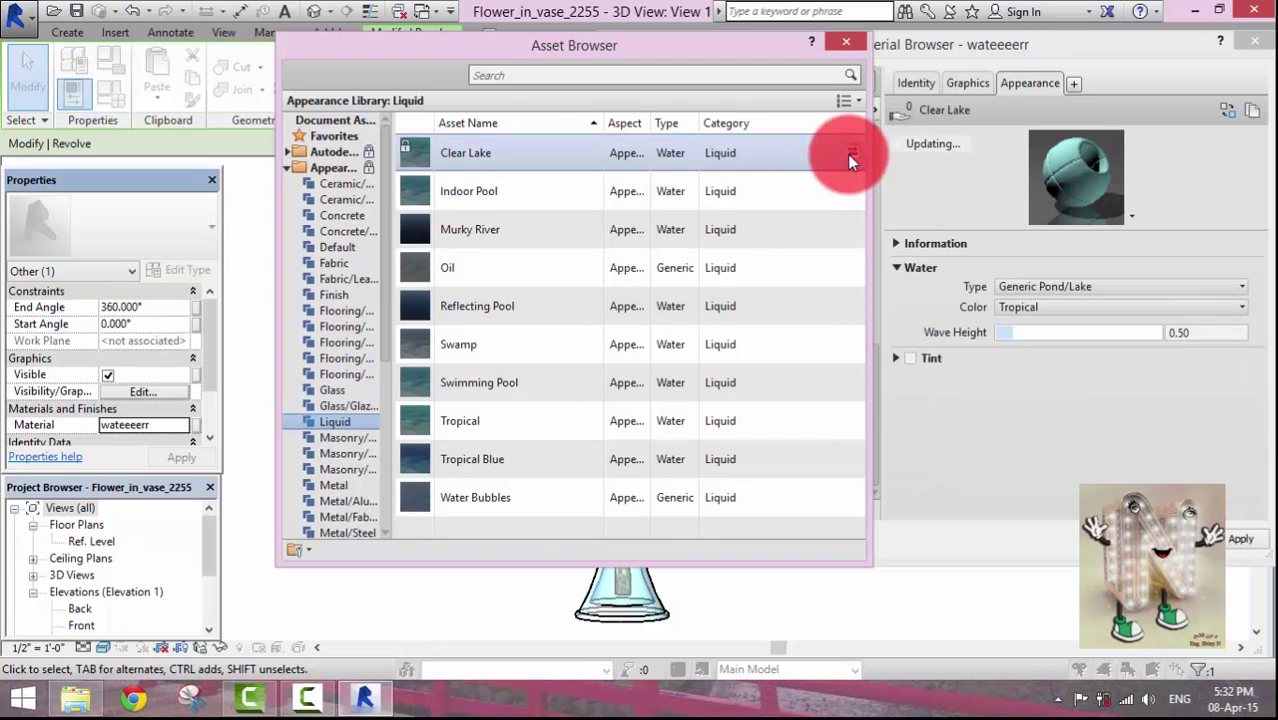
Close the Asset Browser, keep the water type as Generic Pond/Lake, and confirm the material.
{"action": "left_click", "coordinate": [847, 43]}
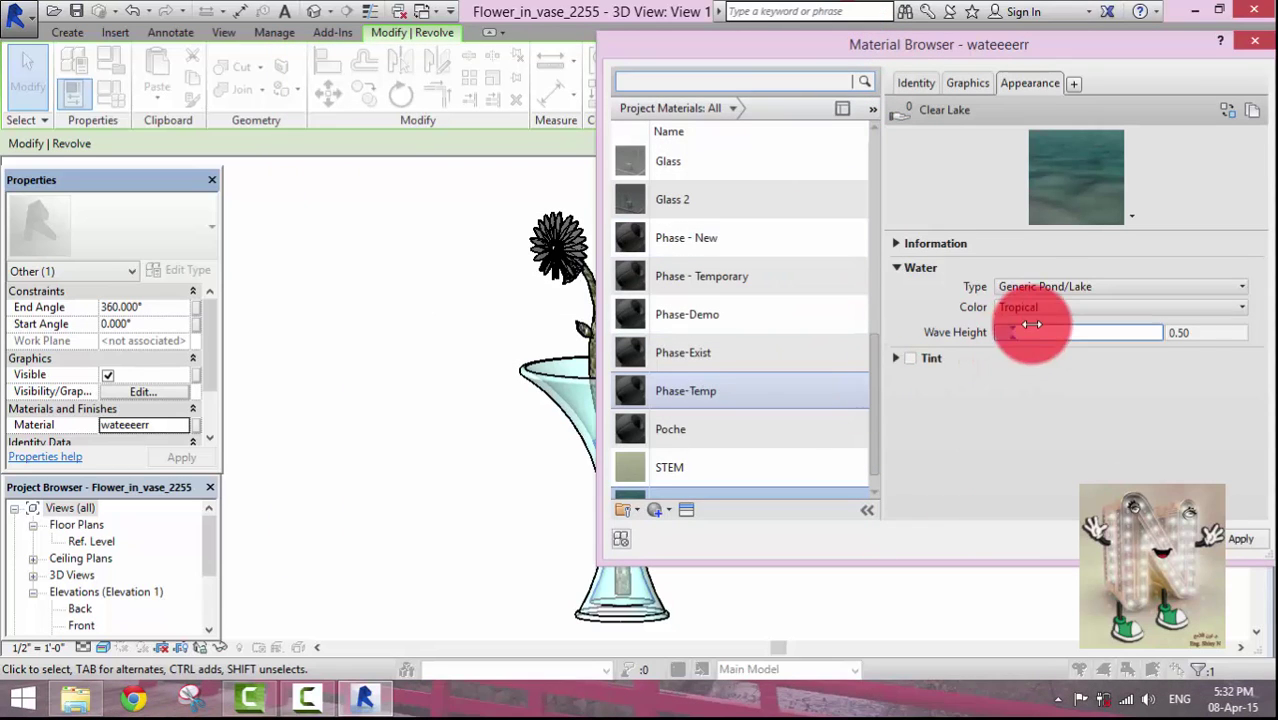
{"action": "left_click", "coordinate": [1033, 287]}
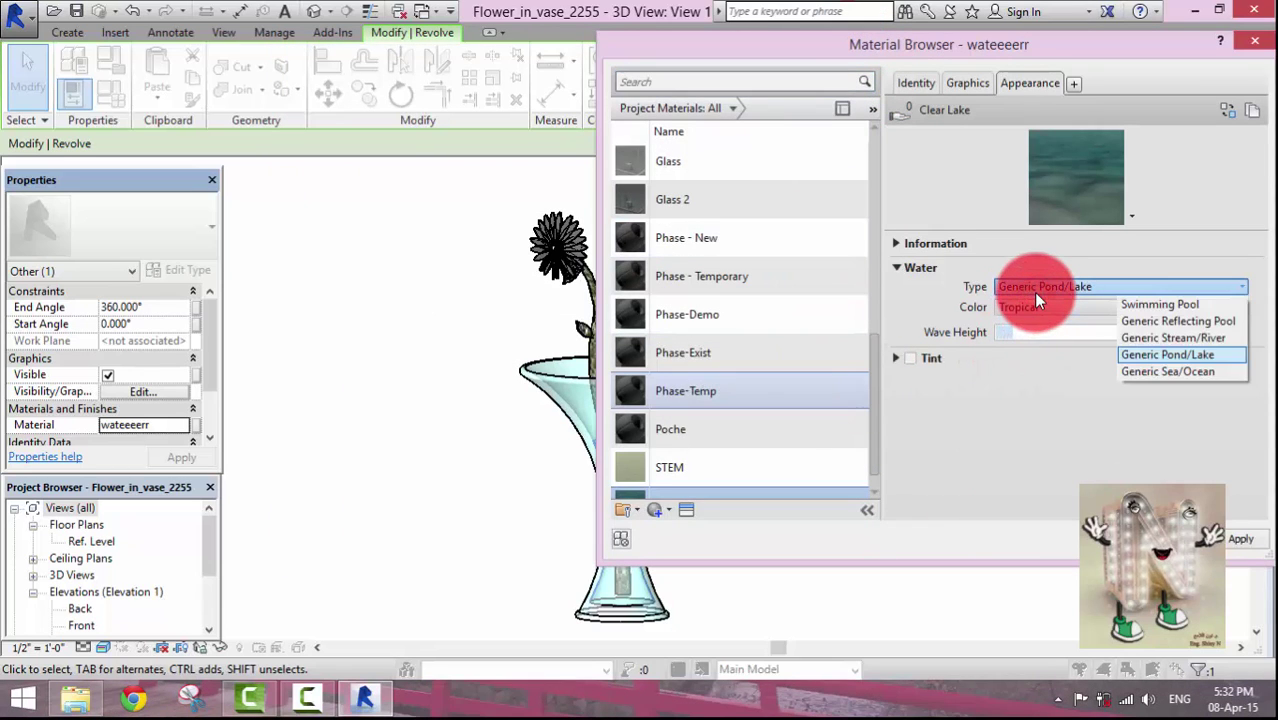
{"action": "left_click", "coordinate": [1124, 304]}
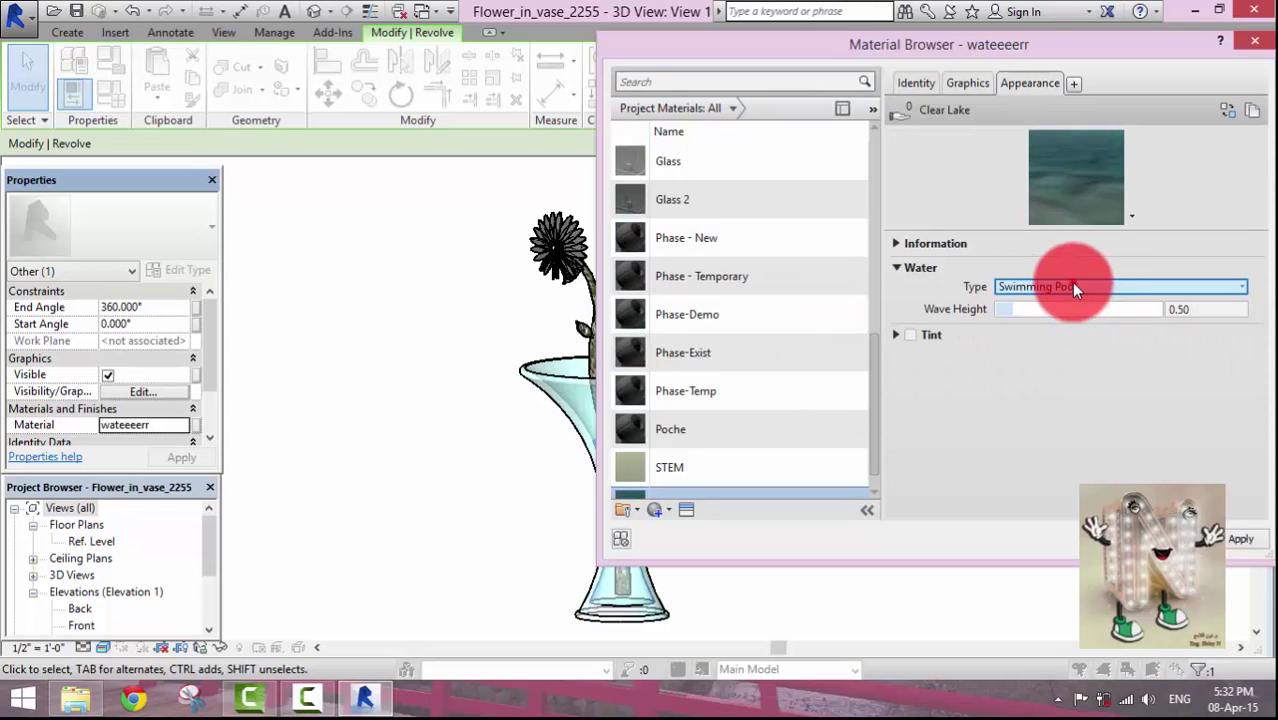
{"action": "left_click", "coordinate": [1073, 287]}
{"action": "left_click", "coordinate": [1167, 355]}
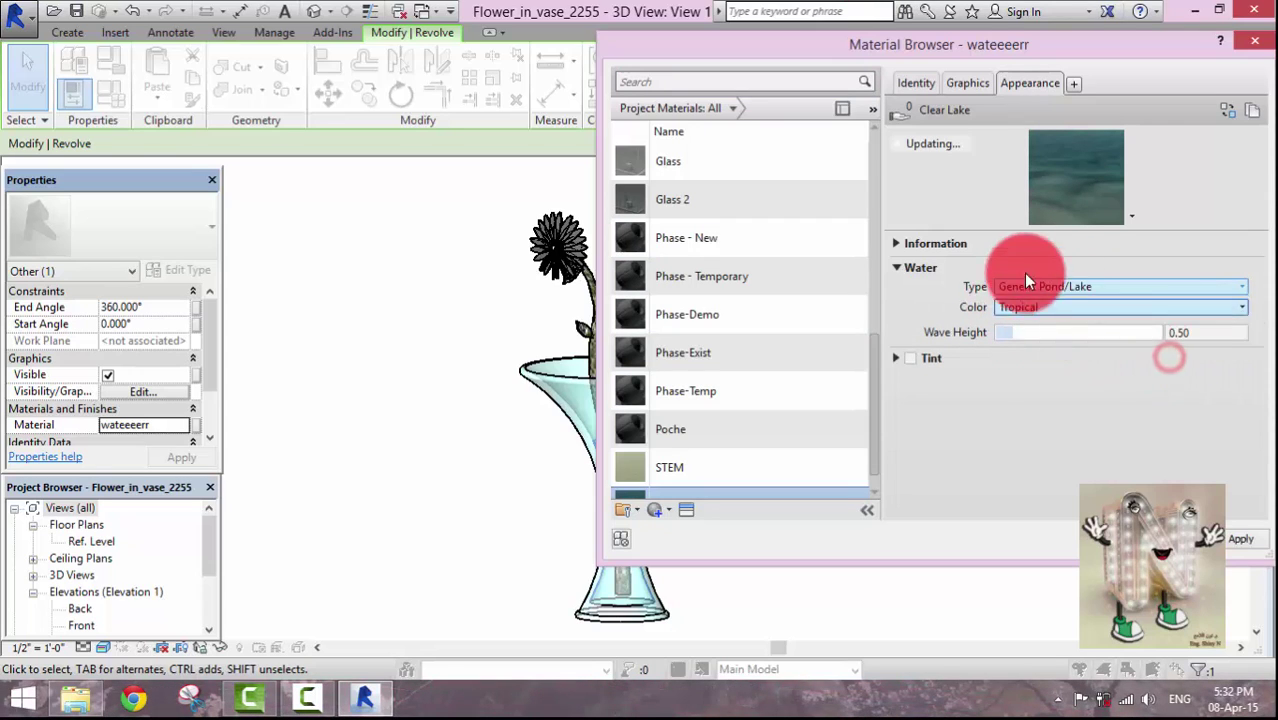
{"action": "left_click", "coordinate": [1082, 290]}
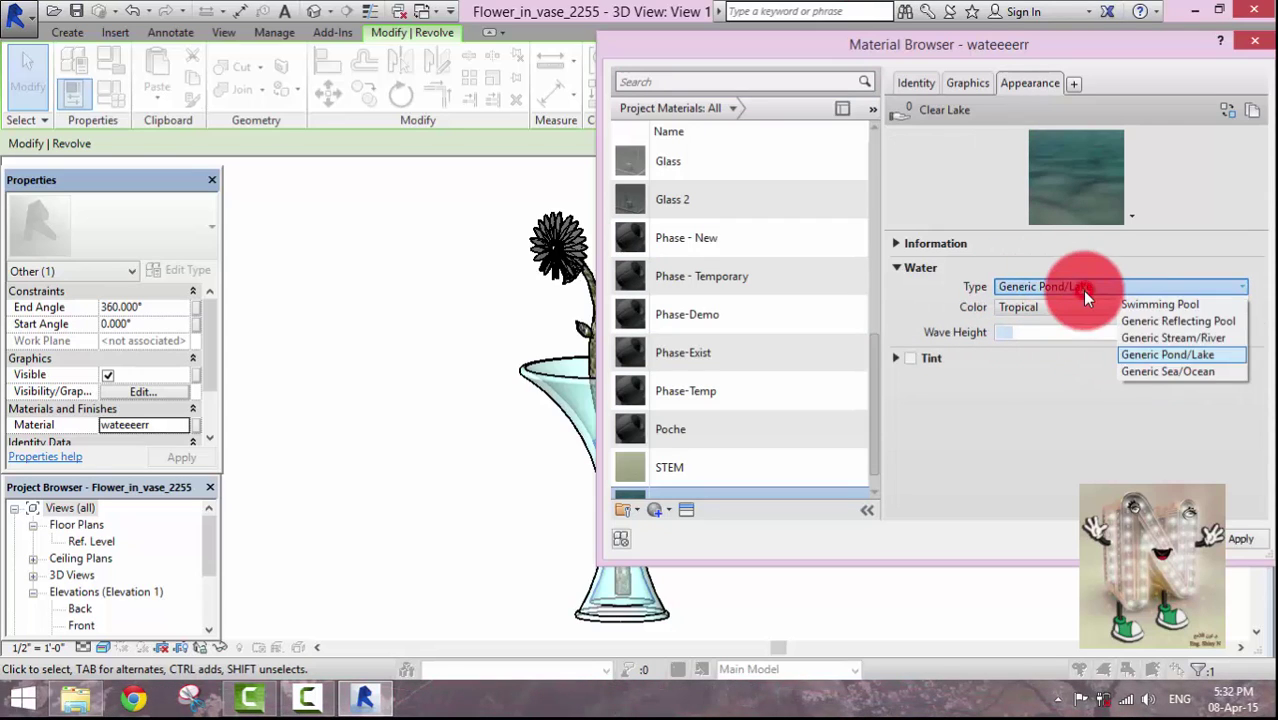
{"action": "left_click", "coordinate": [1185, 356]}
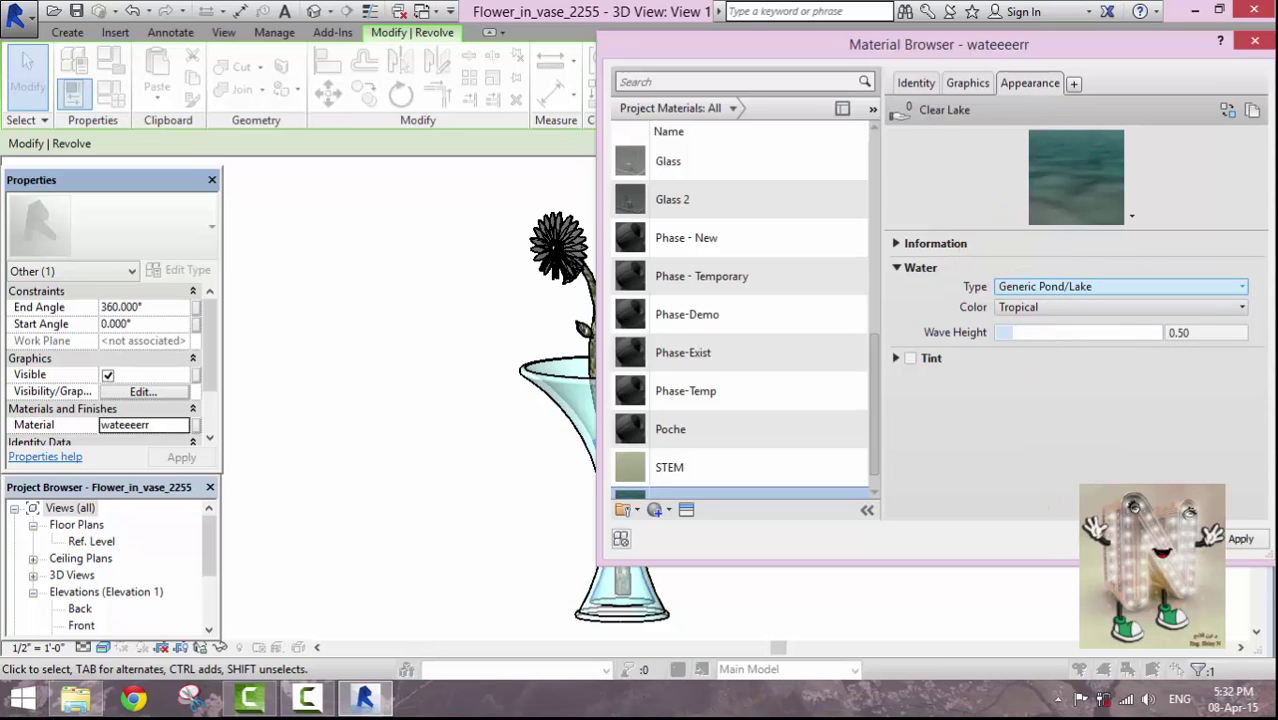
{"action": "left_click_drag", "start_coordinate": [866, 354], "coordinate": [874, 372]}
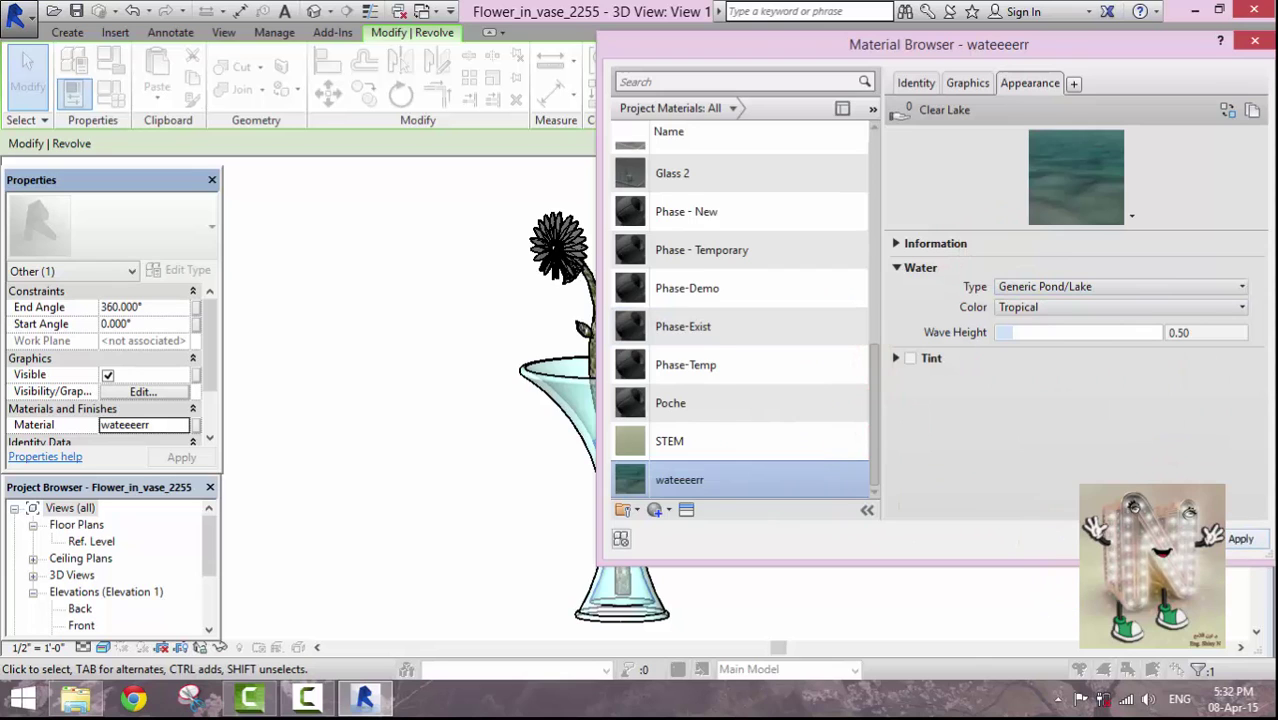
{"action": "left_click", "coordinate": [1135, 539]}
Select the flower stem sweep and open its STEM material.
{"action": "left_click", "coordinate": [813, 497]}
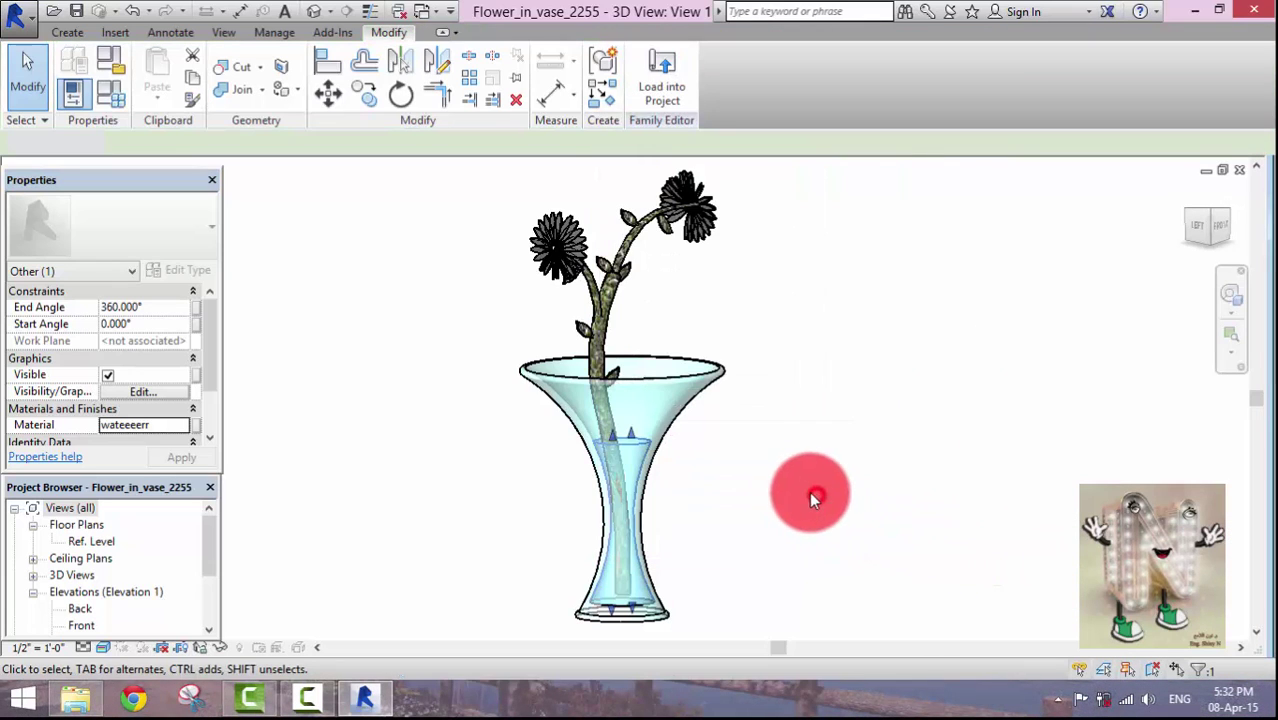
{"action": "left_click", "coordinate": [611, 320]}
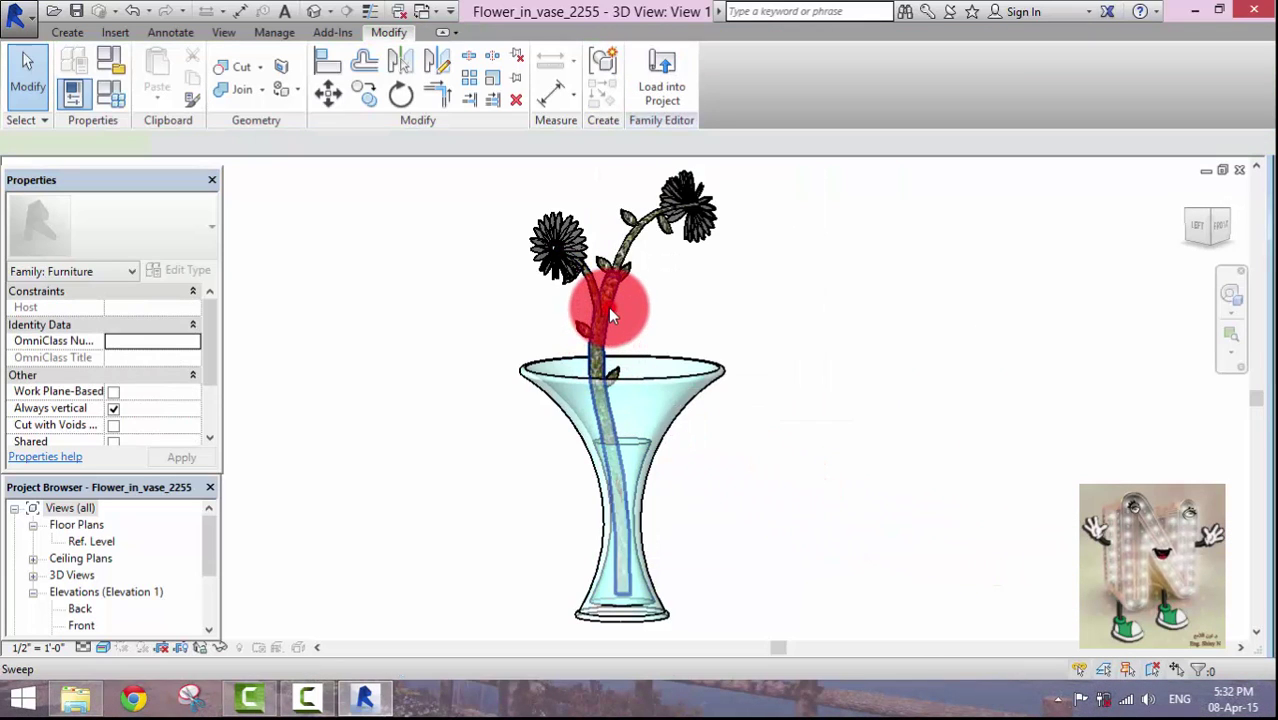
{"action": "left_click", "coordinate": [608, 310]}
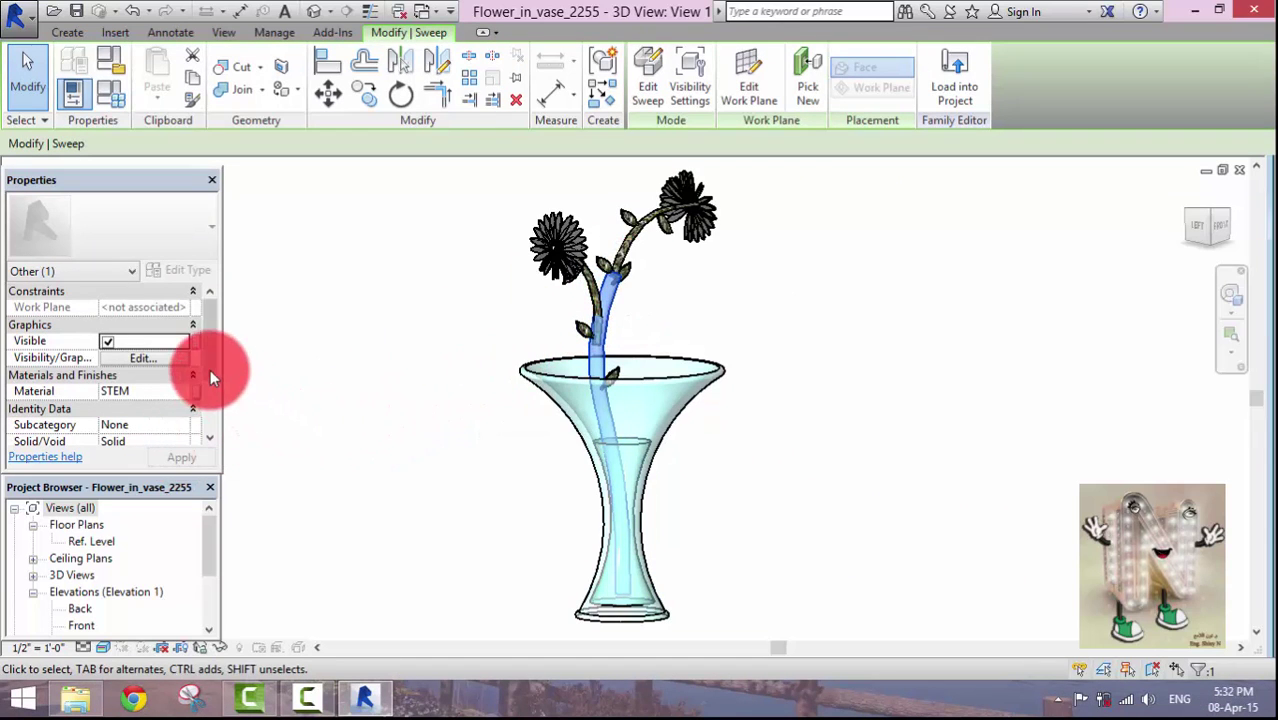
{"action": "left_click", "coordinate": [183, 391]}
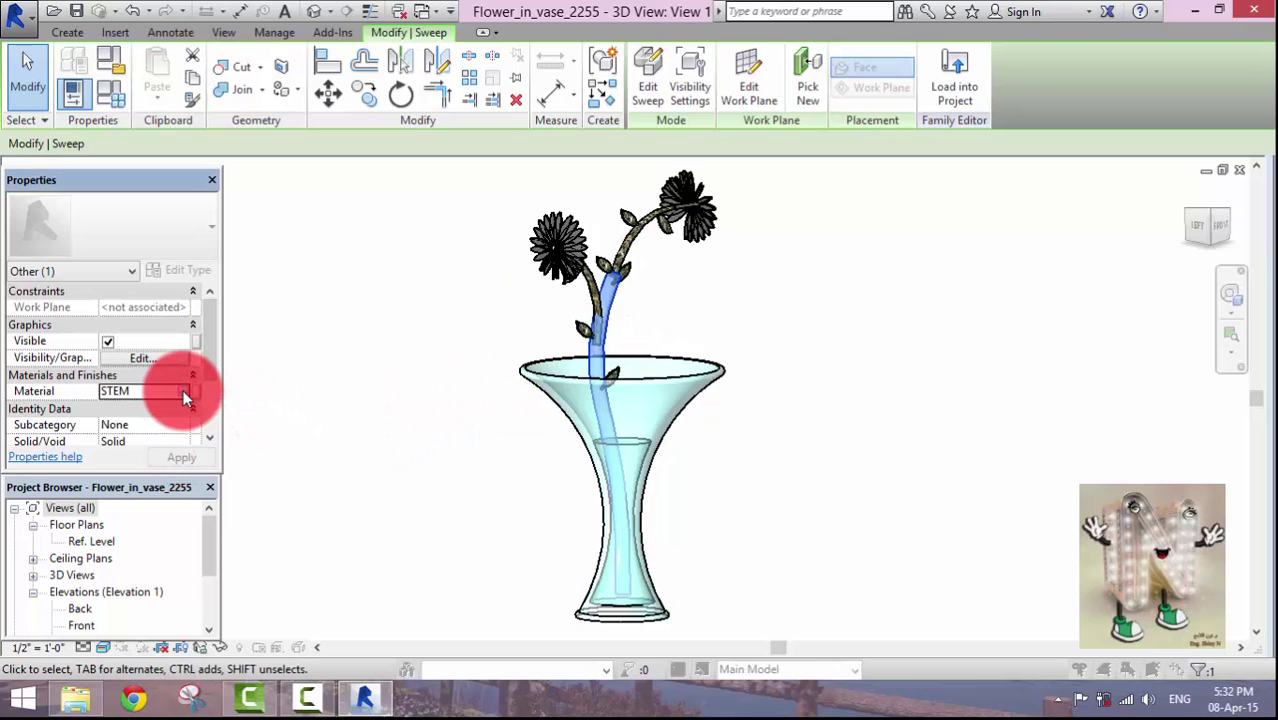
{"action": "left_click", "coordinate": [184, 391]}
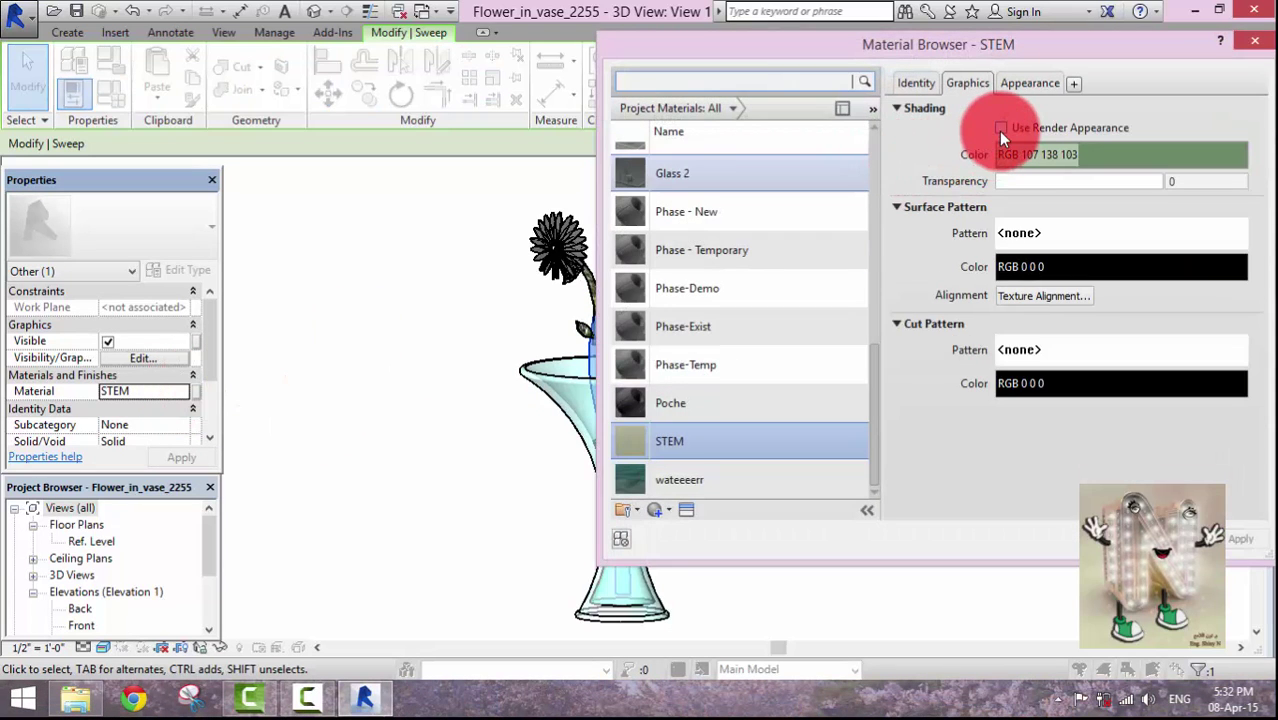
Enable Use Render Appearance for STEM, review its grass texture, and confirm the material.
{"action": "left_click", "coordinate": [1000, 129]}
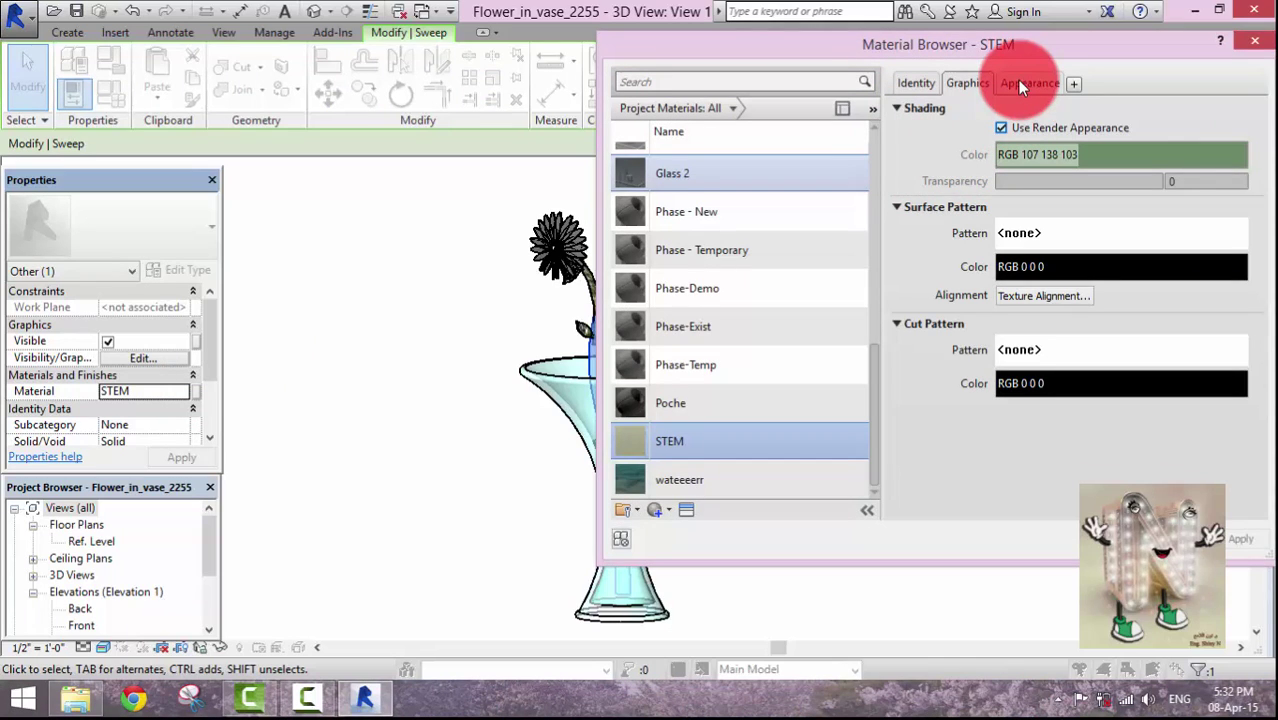
{"action": "left_click", "coordinate": [1022, 84]}
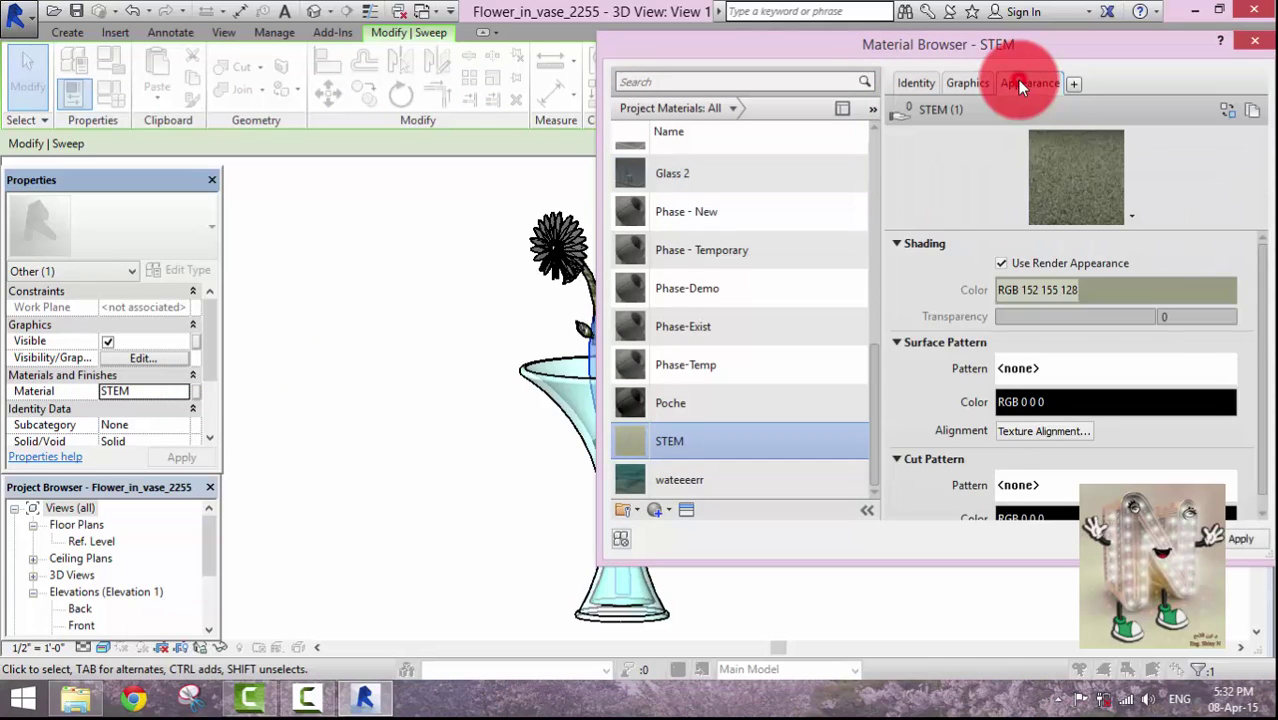
{"action": "left_click", "coordinate": [1108, 350]}
{"action": "left_click", "coordinate": [1056, 326]}
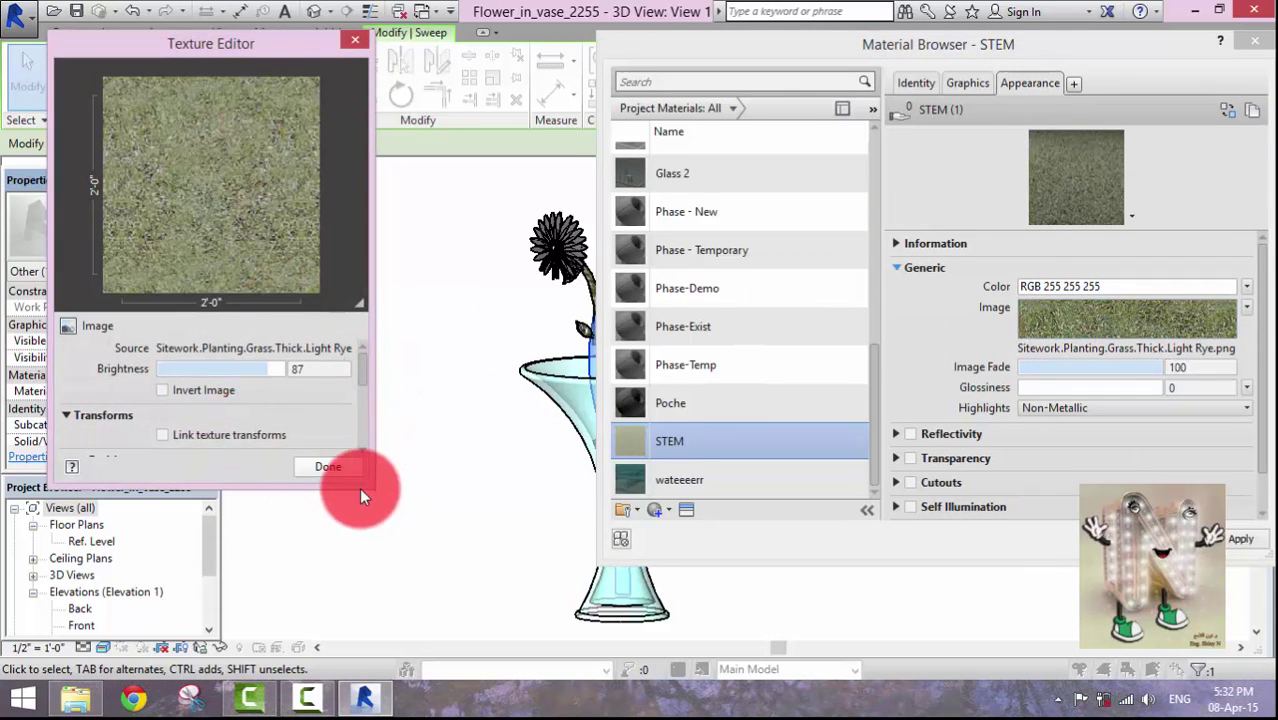
{"action": "left_click", "coordinate": [330, 467]}
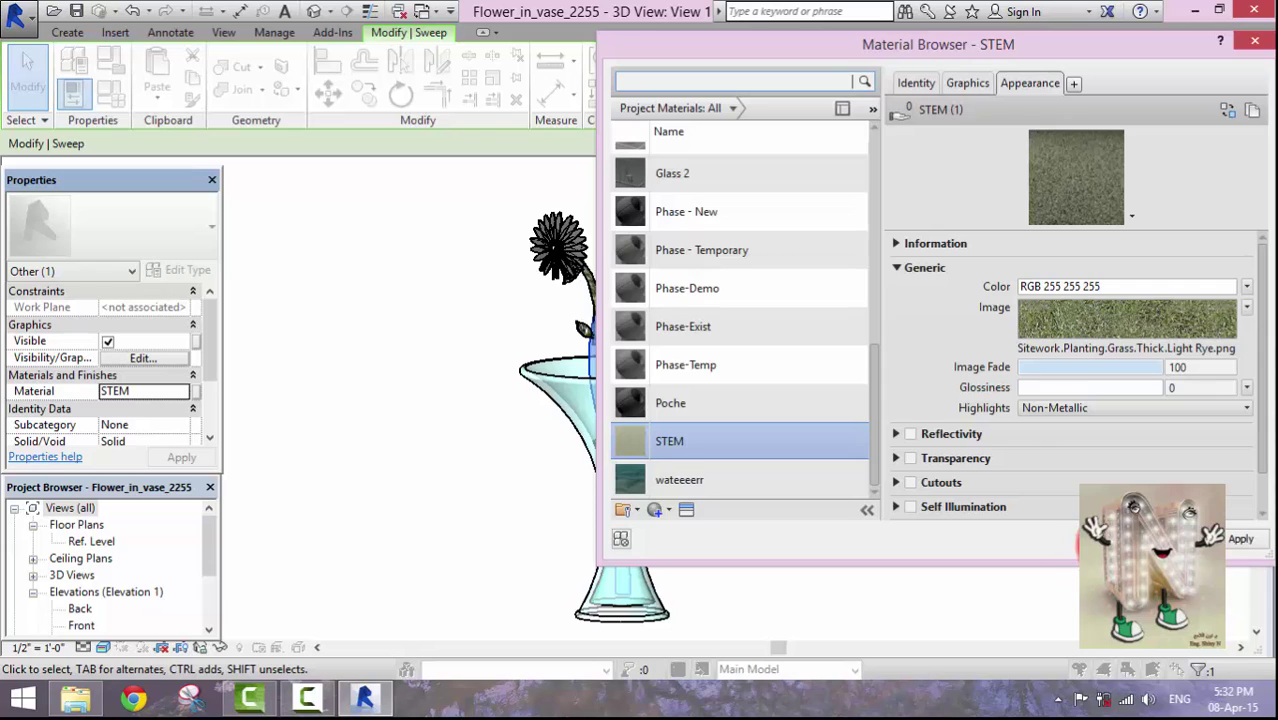
{"action": "left_click", "coordinate": [1130, 539]}
{"action": "left_click", "coordinate": [835, 484]}
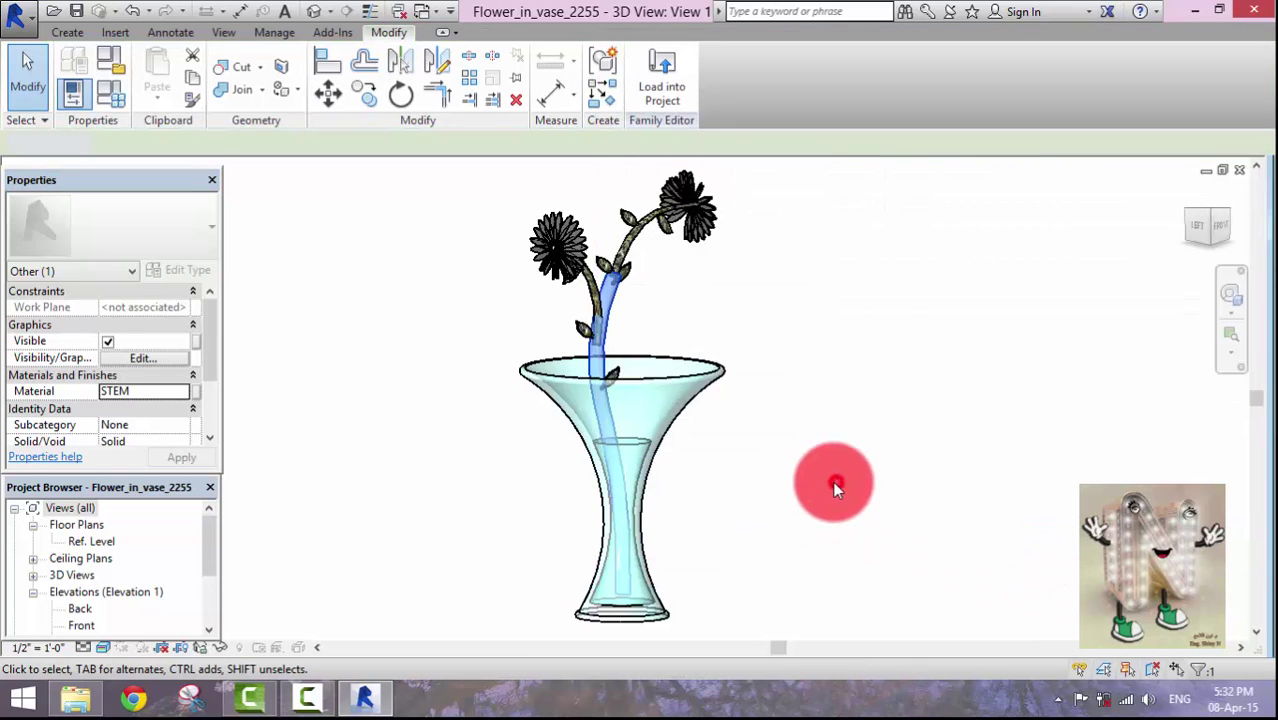
Select the flower head extrusion and open its FLOWER material.
{"action": "scroll", "coordinate": [534, 182], "scroll_direction": "up", "scroll_amount": 2}
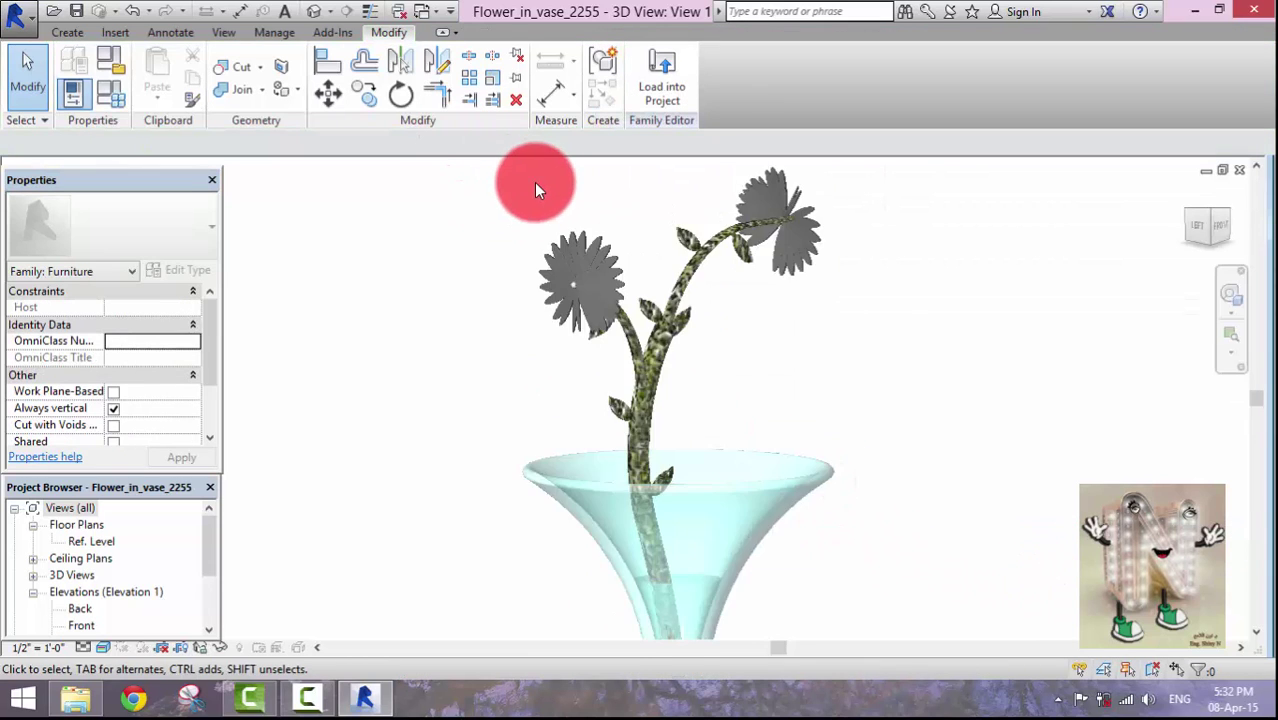
{"action": "left_click", "coordinate": [612, 264]}
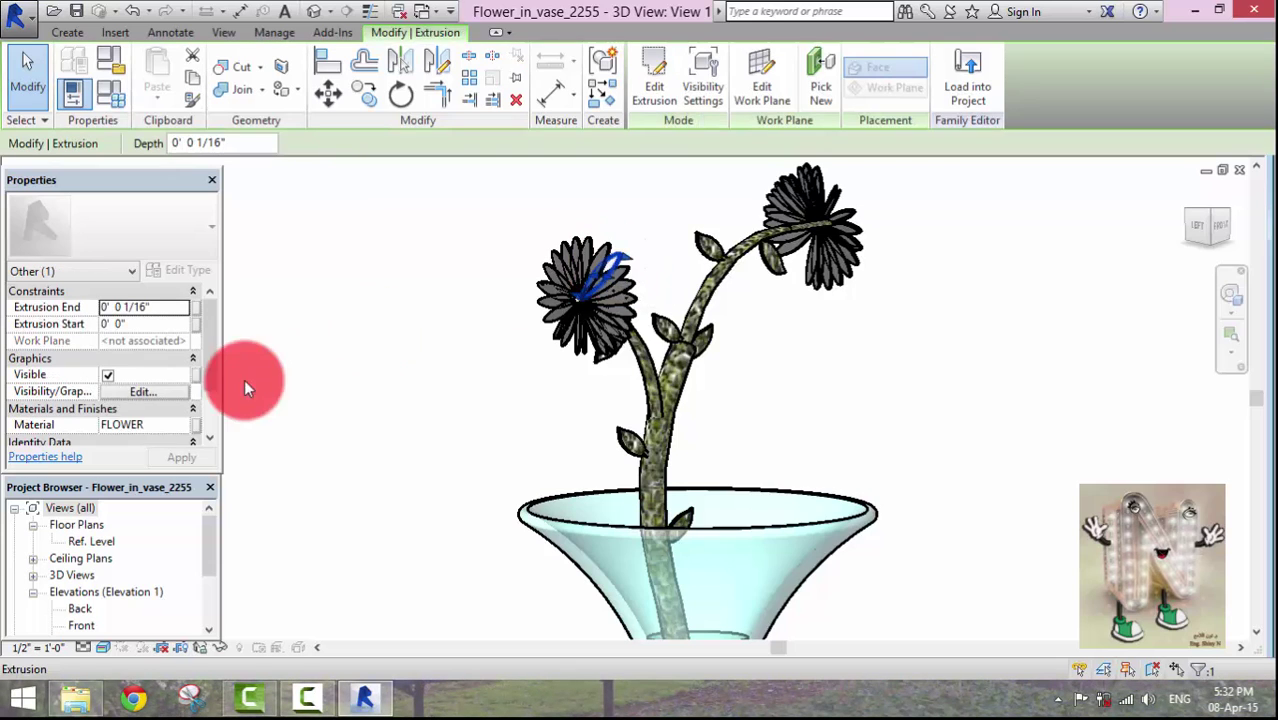
{"action": "left_click", "coordinate": [181, 426]}
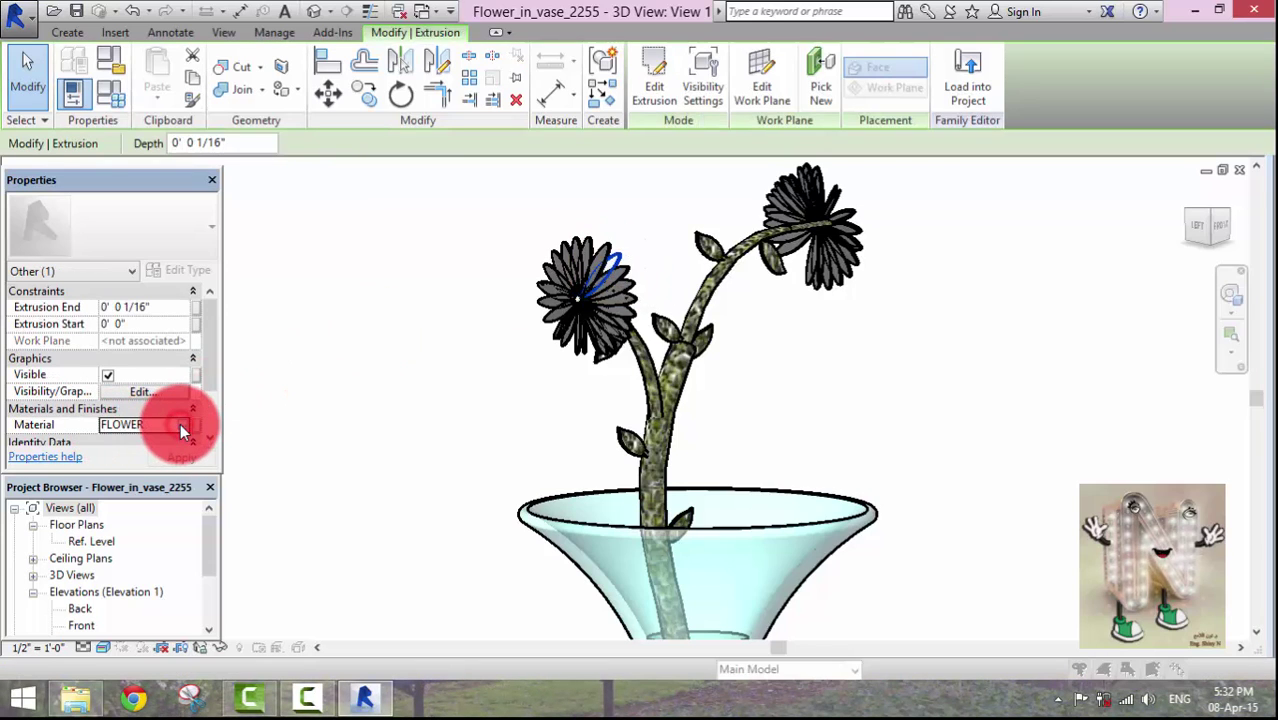
{"action": "left_click", "coordinate": [181, 424]}
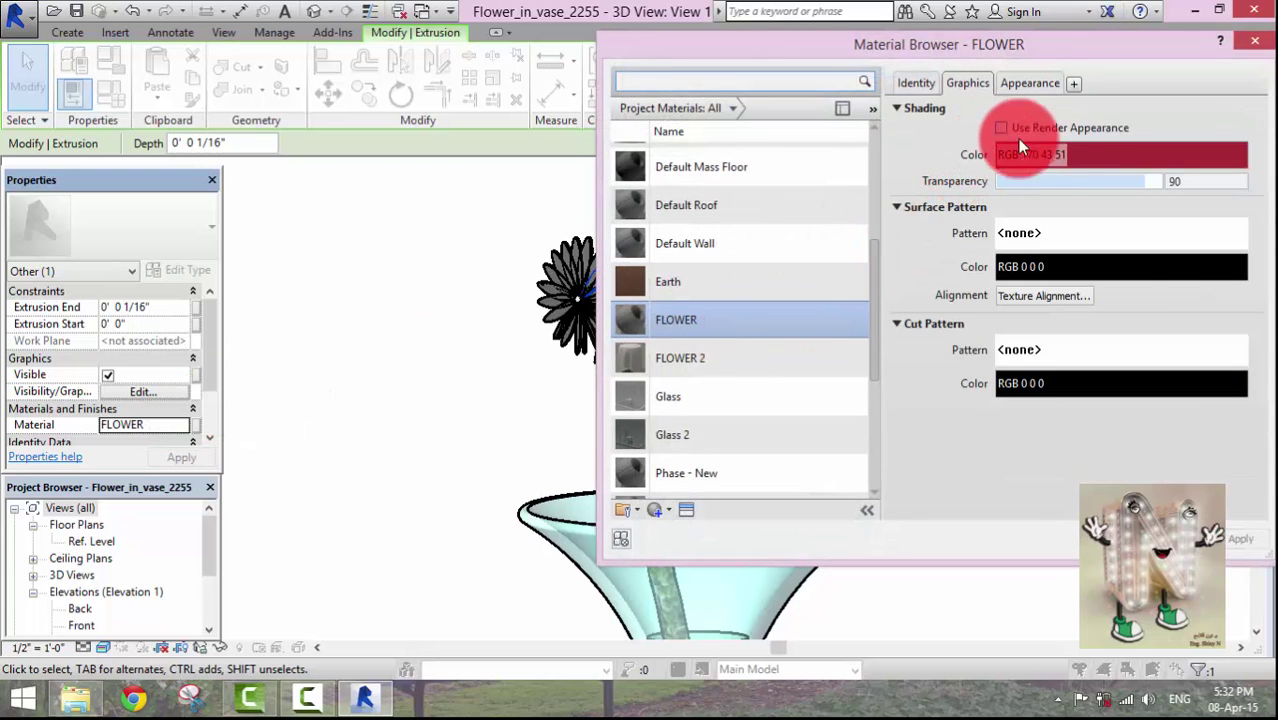
Set FLOWER's shading colour to red RGB 170 43 51 and enable Use Render Appearance.
{"action": "left_click", "coordinate": [1056, 156]}
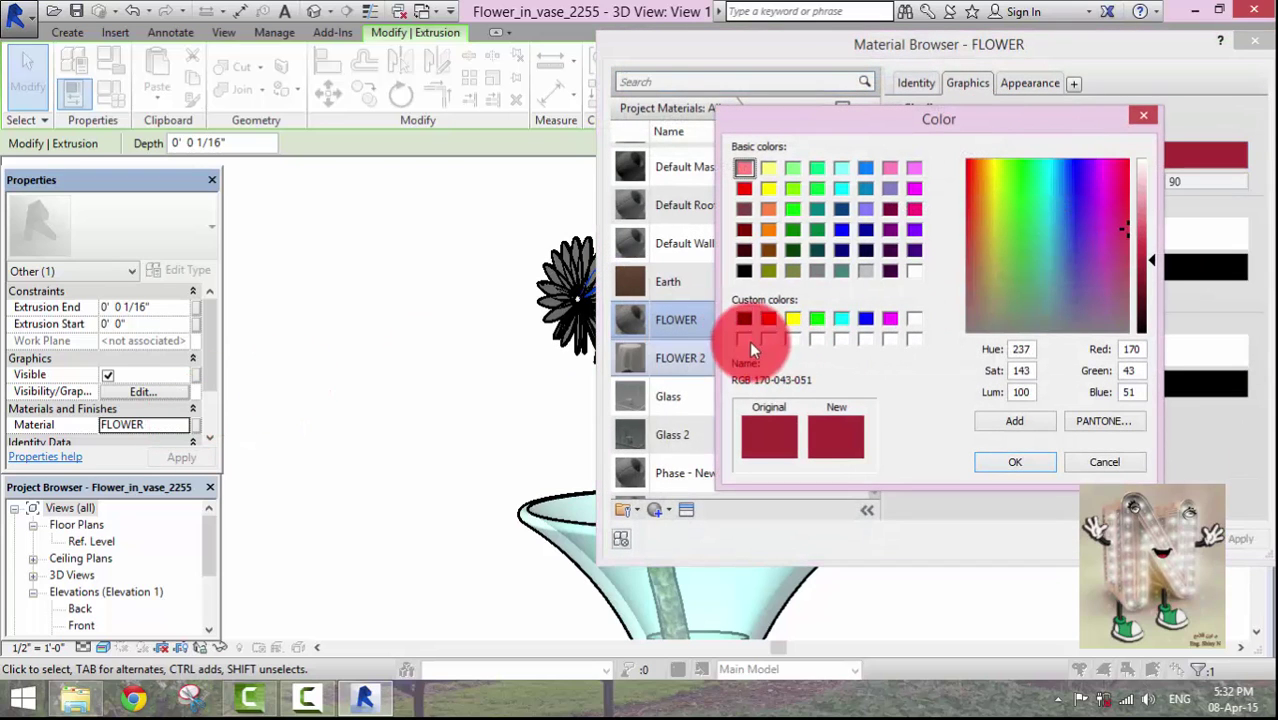
{"action": "left_click", "coordinate": [1036, 427]}
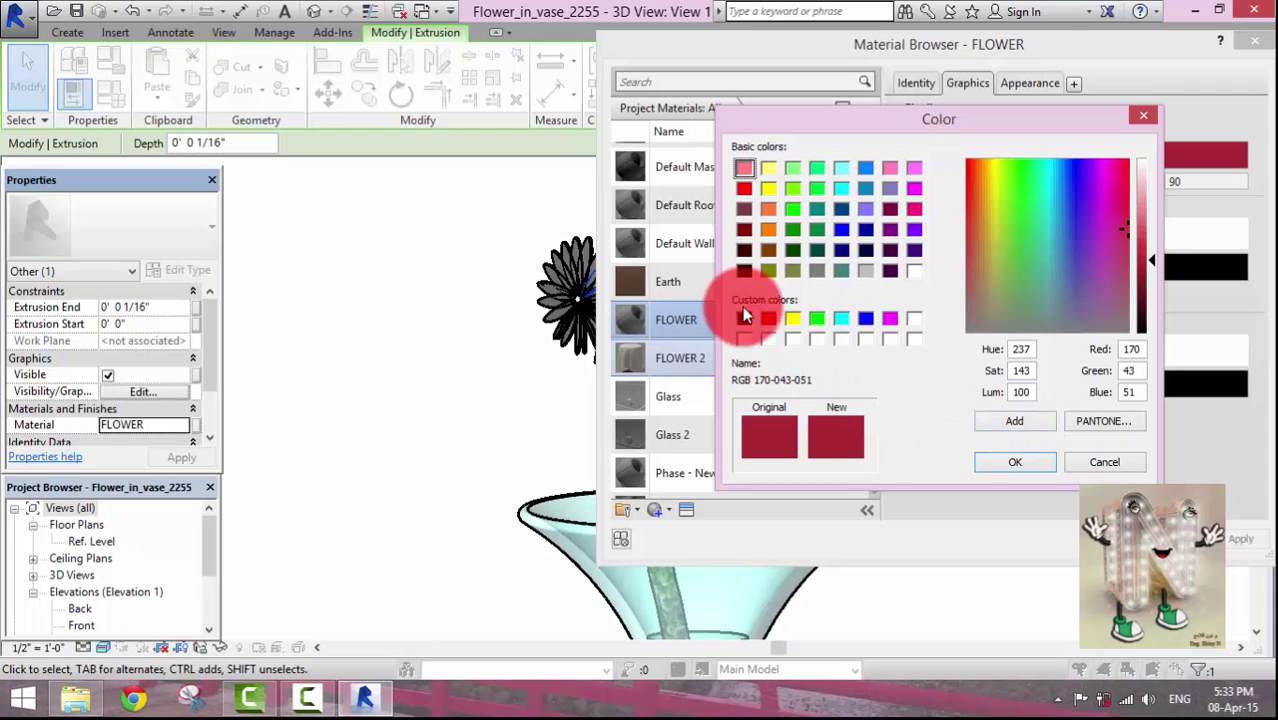
{"action": "left_click", "coordinate": [1014, 421]}
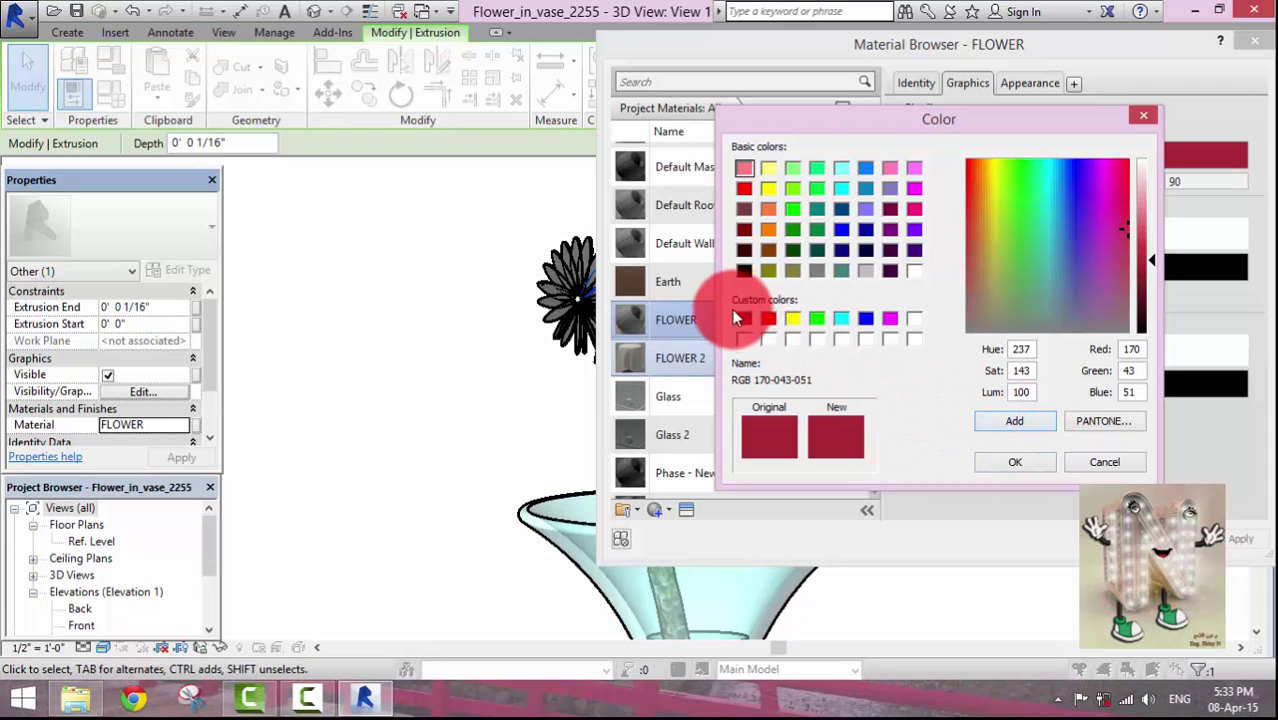
{"action": "left_click", "coordinate": [1013, 462]}
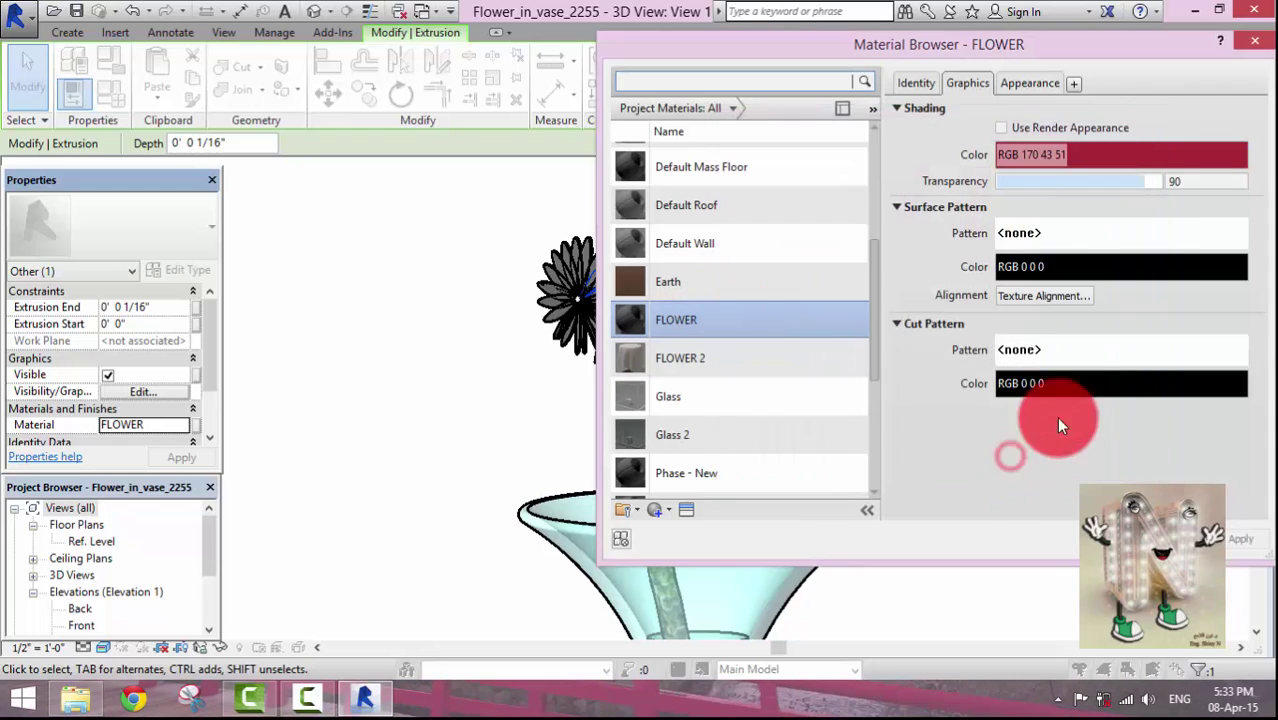
{"action": "left_click", "coordinate": [1011, 129]}
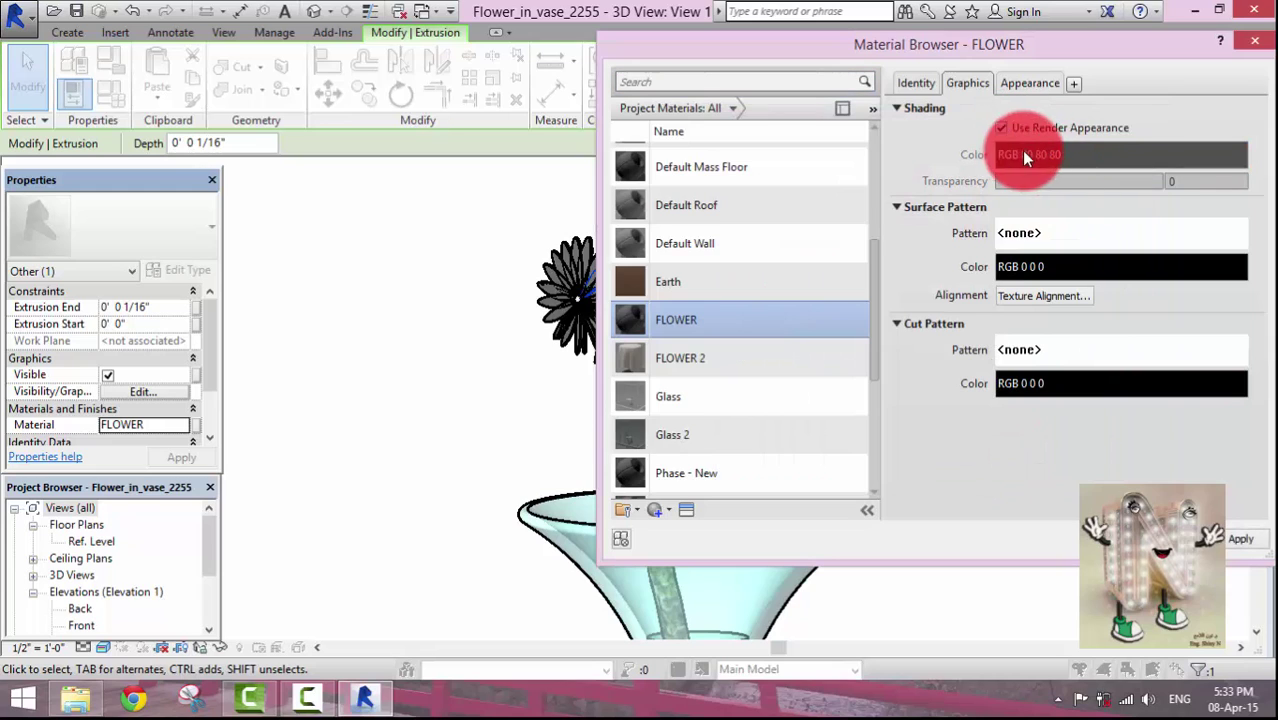
Set FLOWER's appearance colour to RGB 170 43 51 and apply the red material.
{"action": "left_click", "coordinate": [1032, 83]}
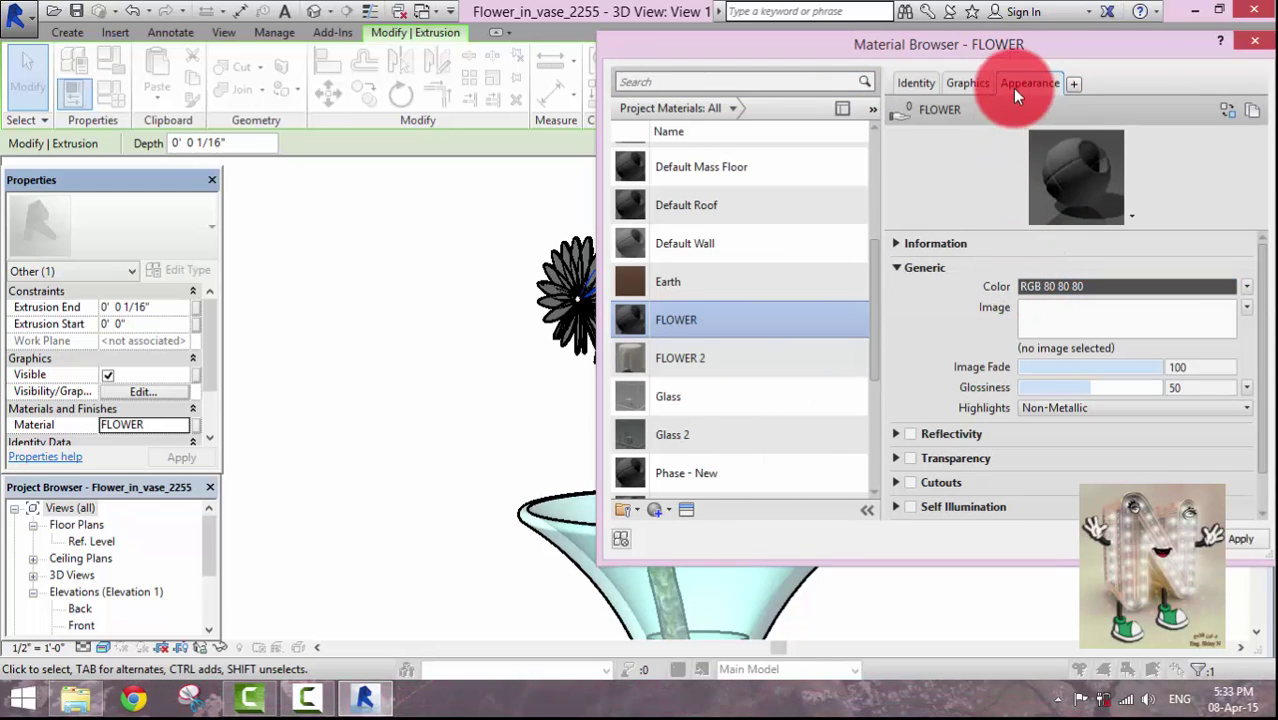
{"action": "left_click", "coordinate": [1030, 288]}
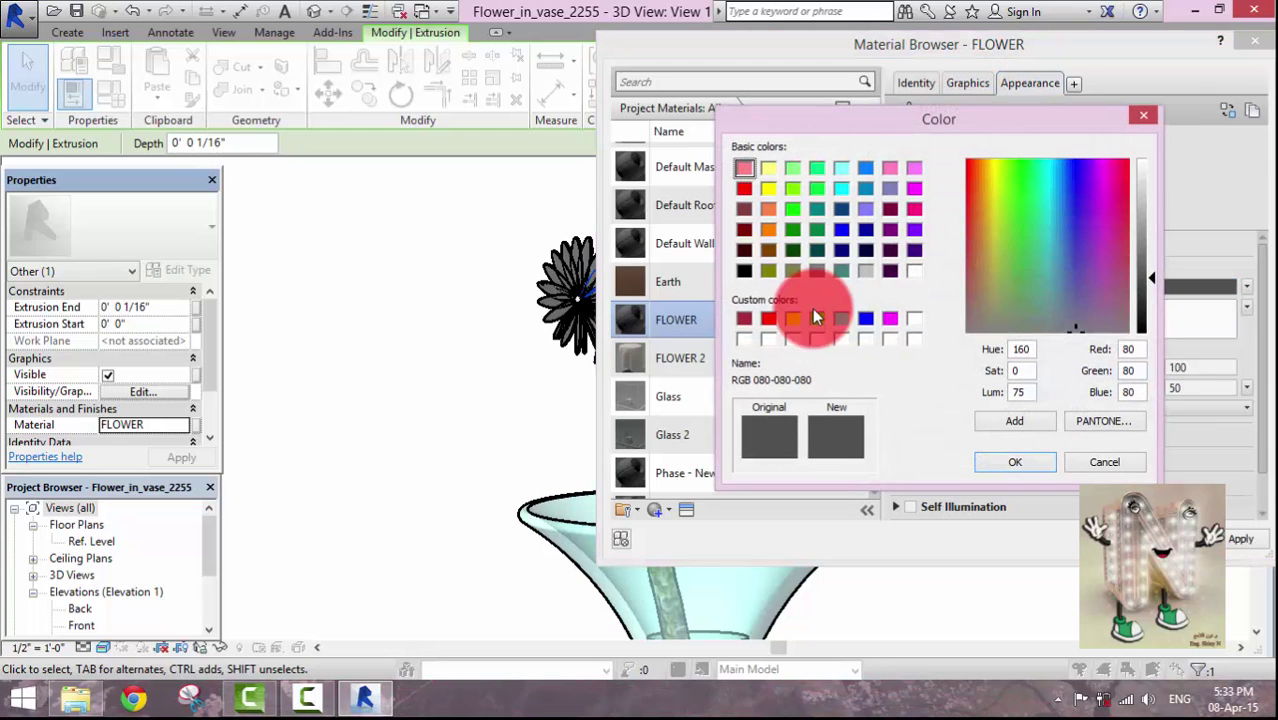
{"action": "left_click", "coordinate": [746, 322]}
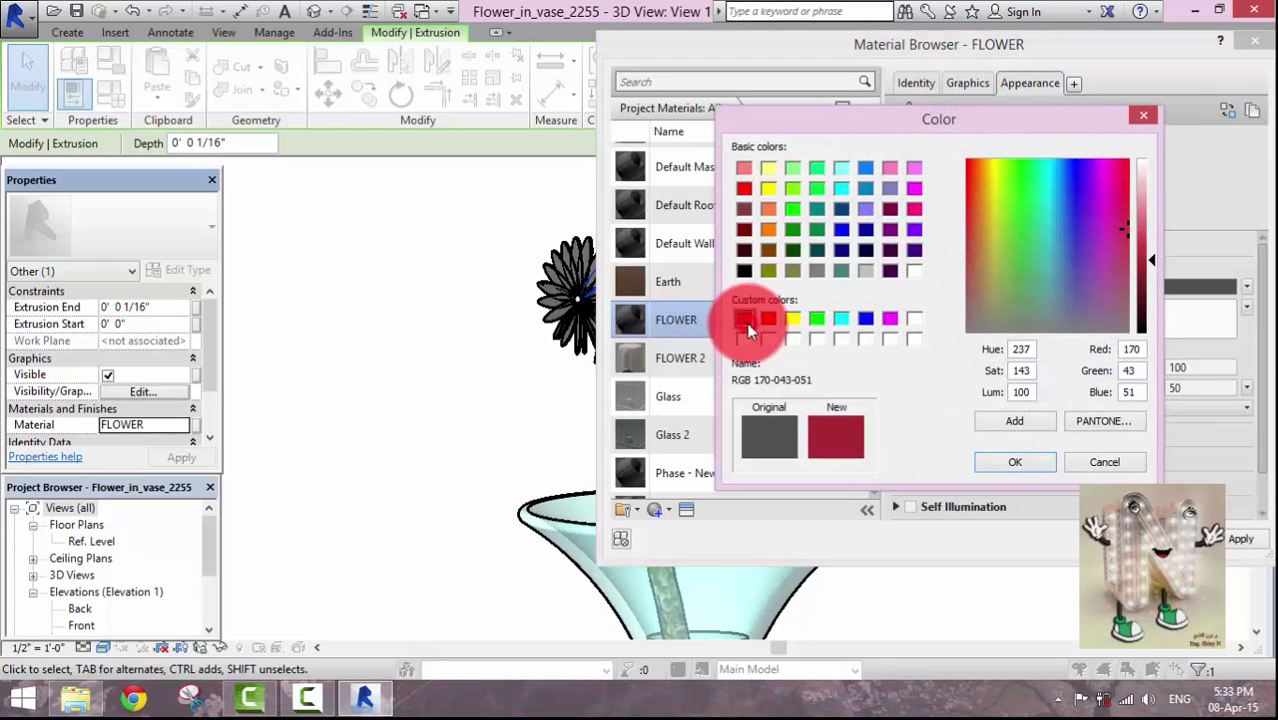
{"action": "left_click", "coordinate": [1010, 461]}
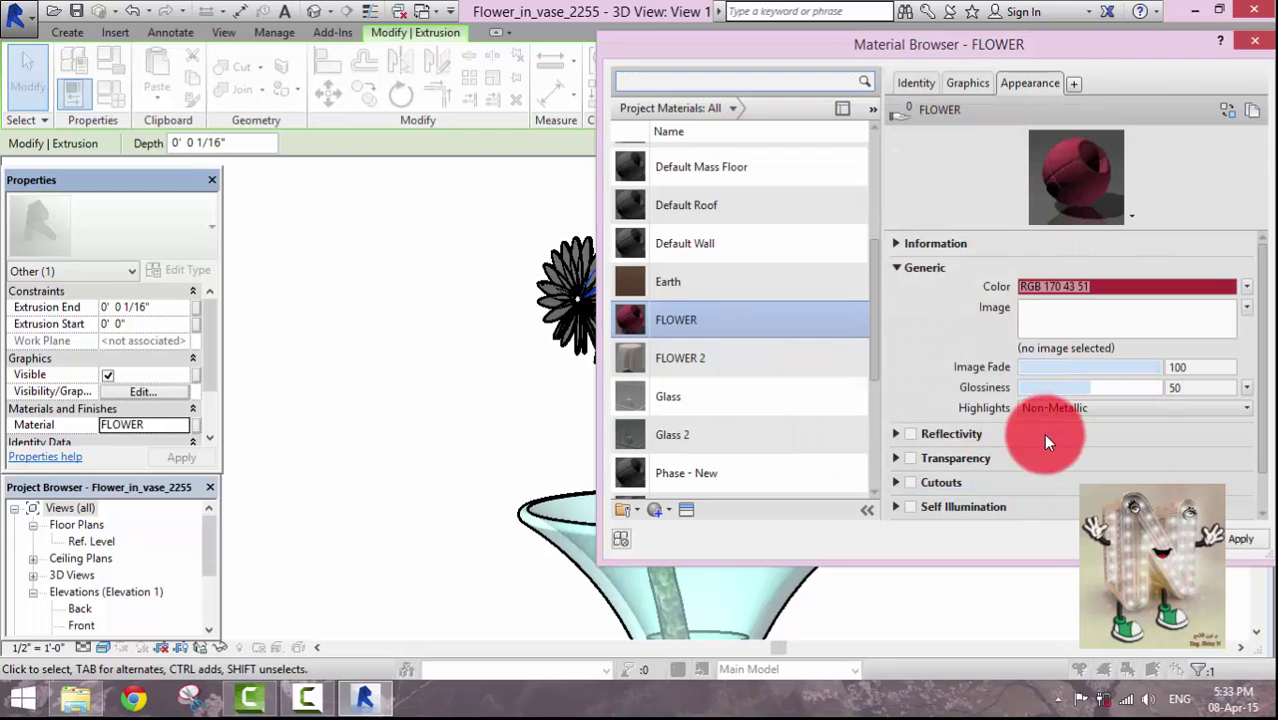
{"action": "left_click", "coordinate": [1105, 539]}
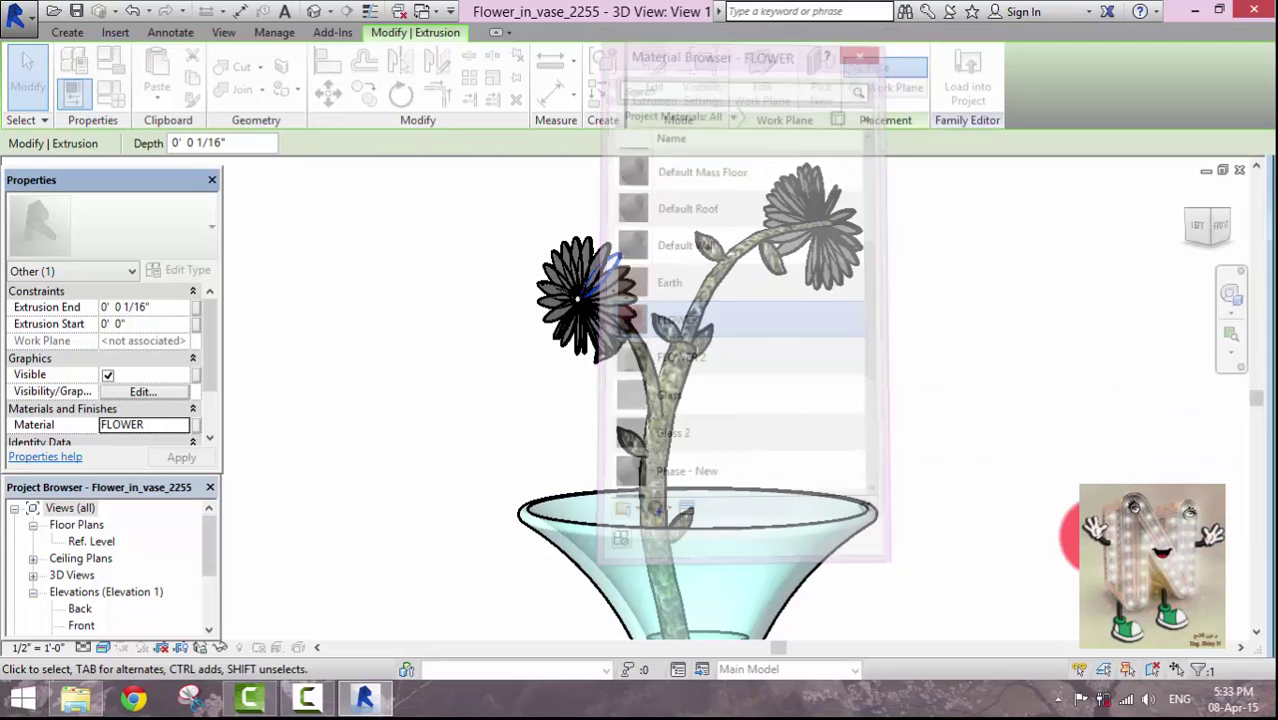
{"action": "left_click", "coordinate": [907, 398]}
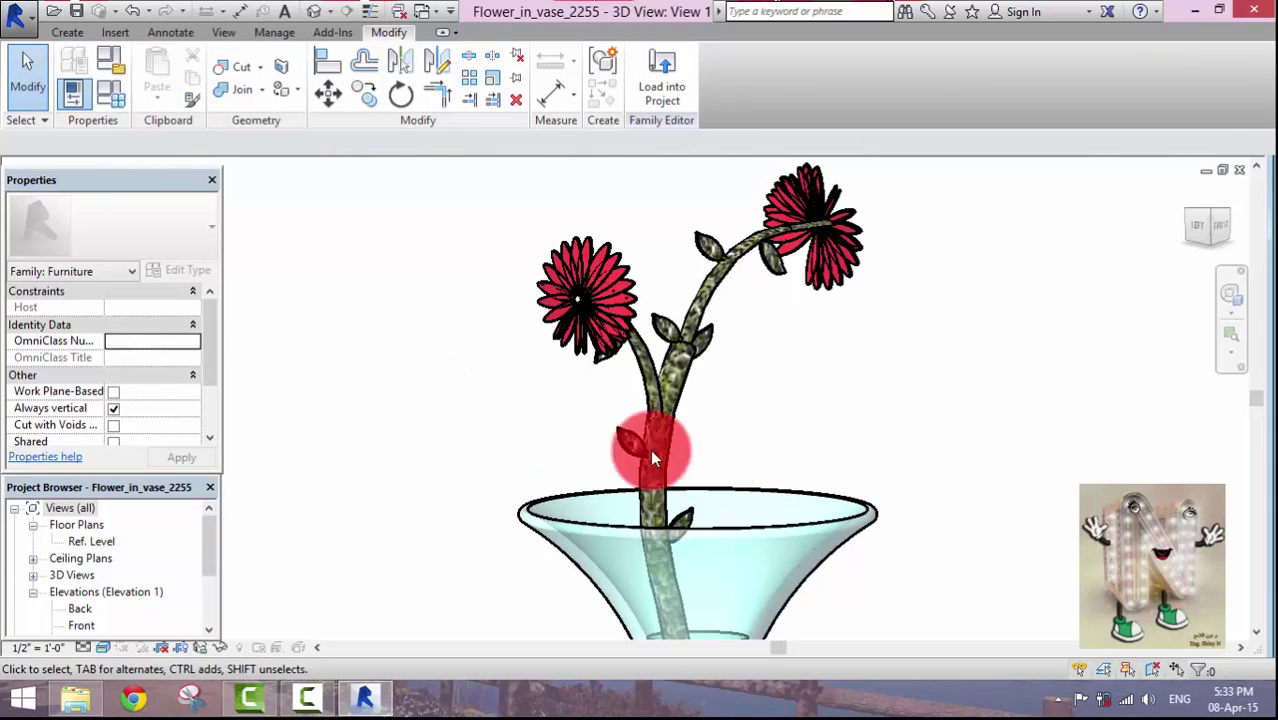
{"action": "middle_click_drag", "start_coordinate": [832, 400], "coordinate": [494, 243], "text": "shift"}
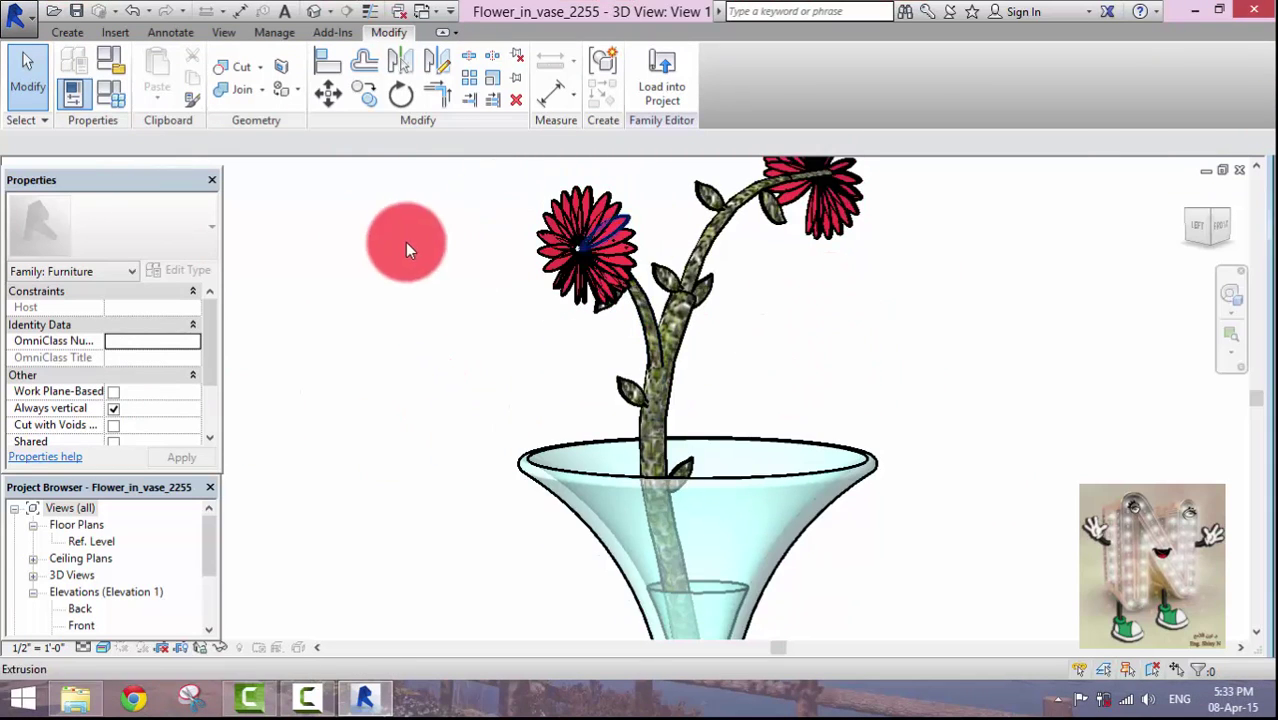
{"action": "middle_click_drag", "start_coordinate": [407, 245], "coordinate": [428, 306], "text": "shift"}
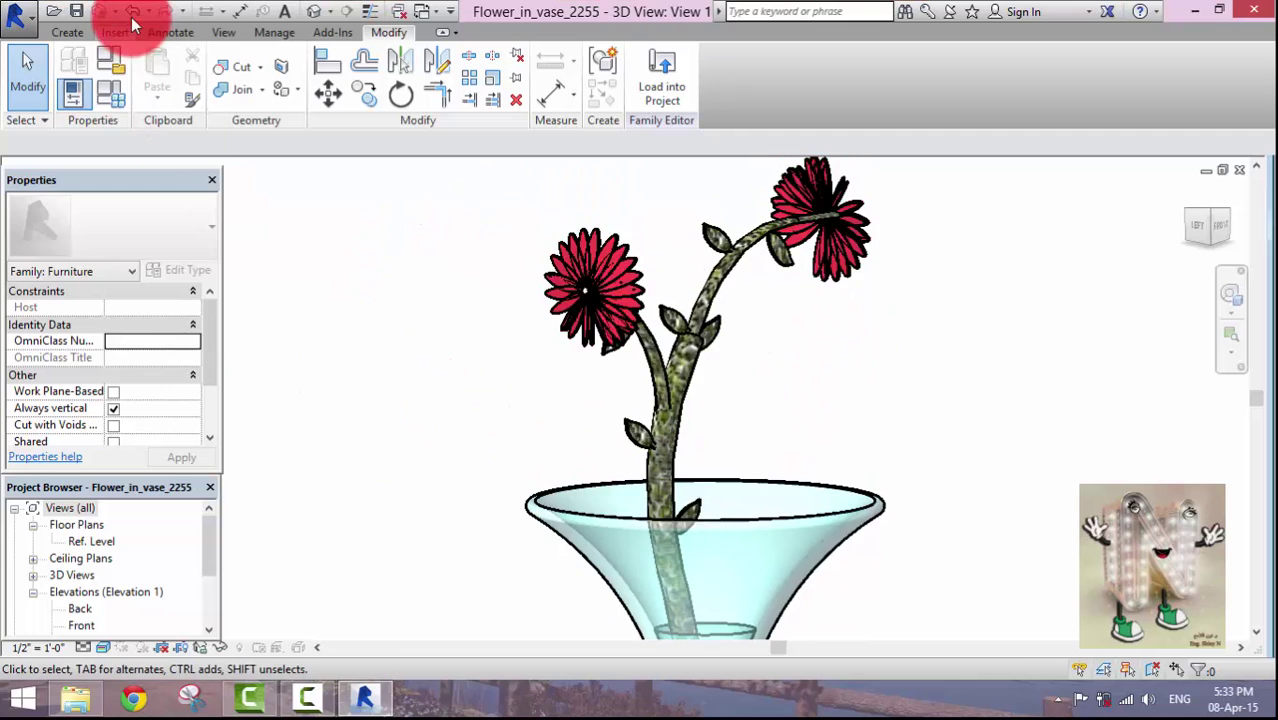
Save Flower_in_vase_2255 over the existing file and load it into Project3.
{"action": "left_click", "coordinate": [76, 12]}
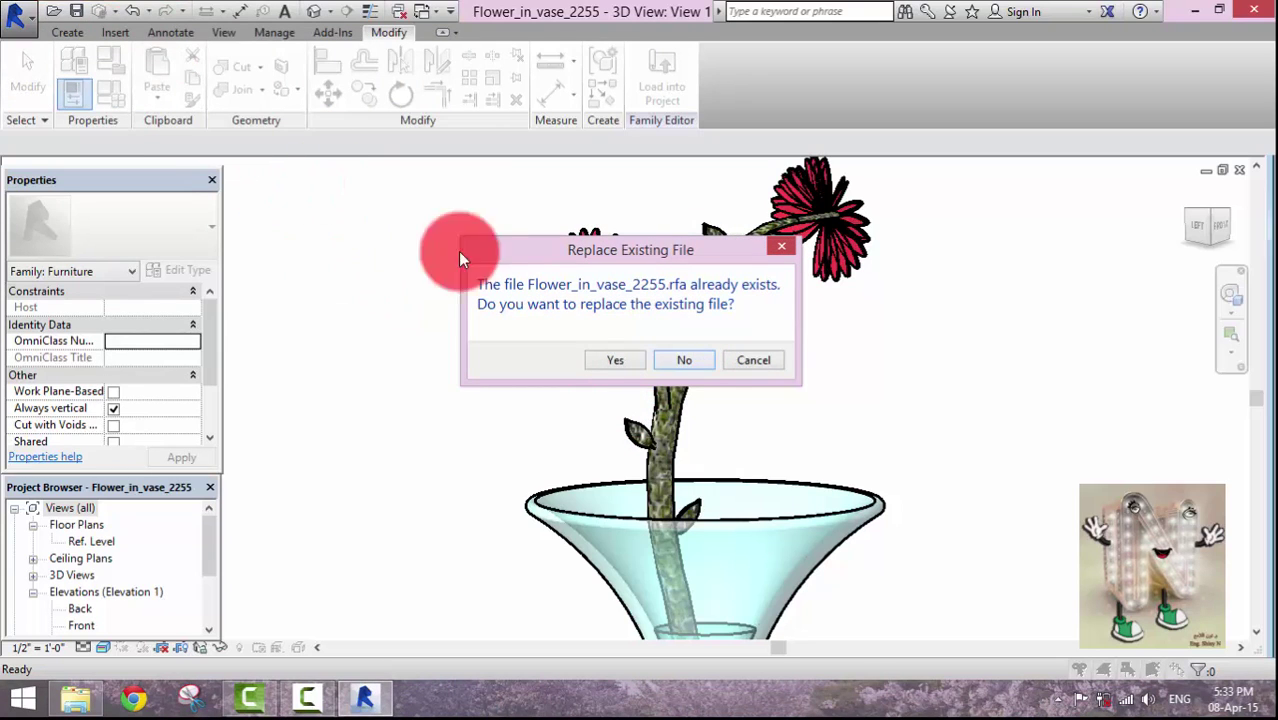
{"action": "left_click", "coordinate": [626, 361]}
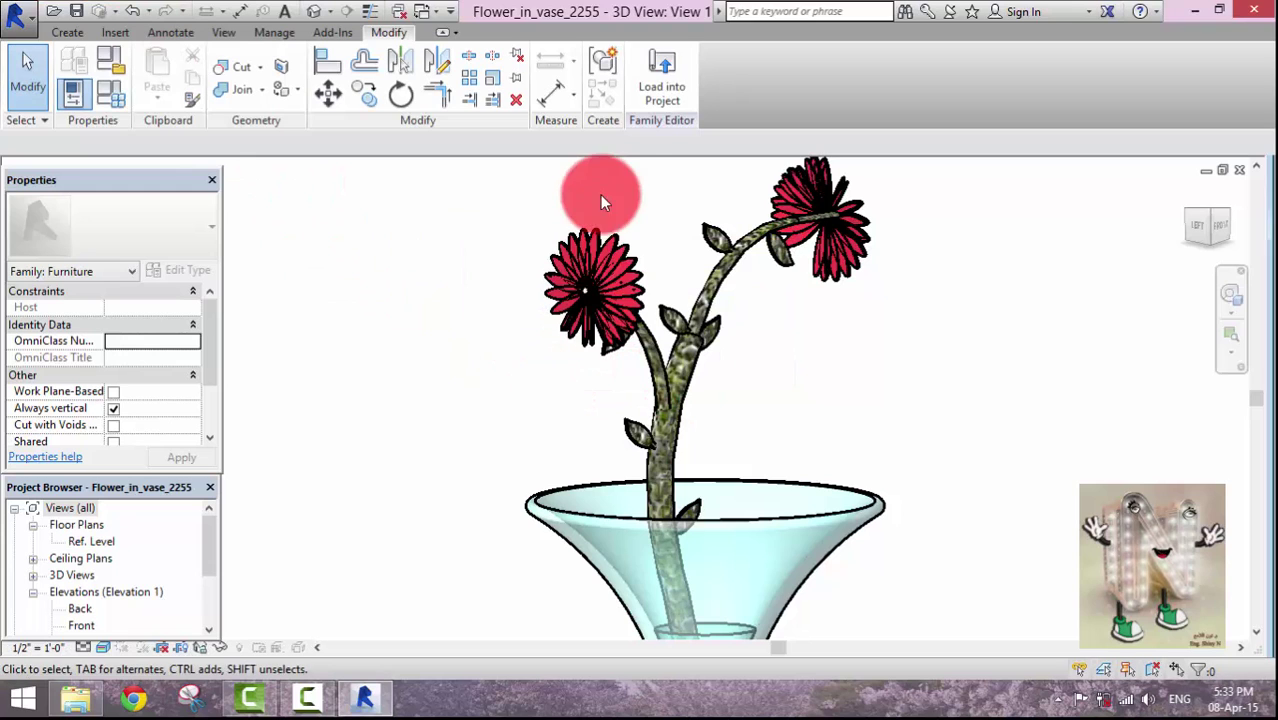
{"action": "left_click", "coordinate": [645, 93]}
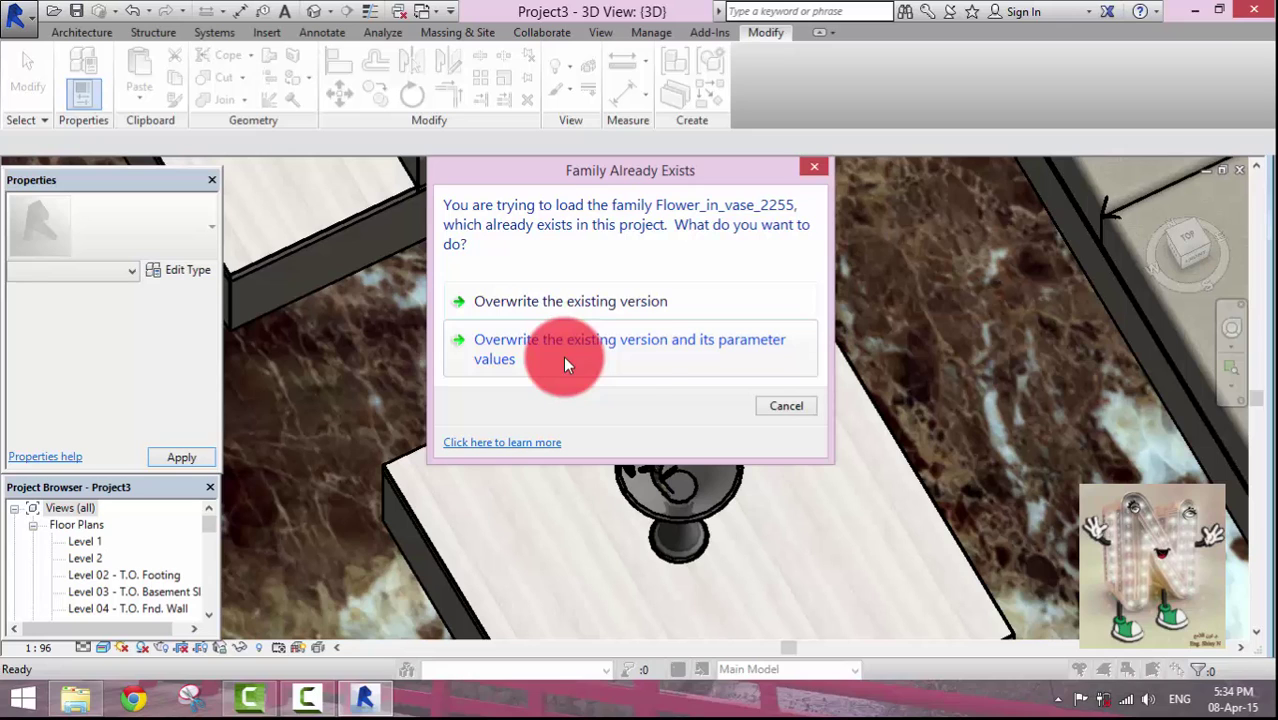
Overwrite the existing vase family and its parameter values, then select the vase on the table.
{"action": "left_click", "coordinate": [640, 352]}
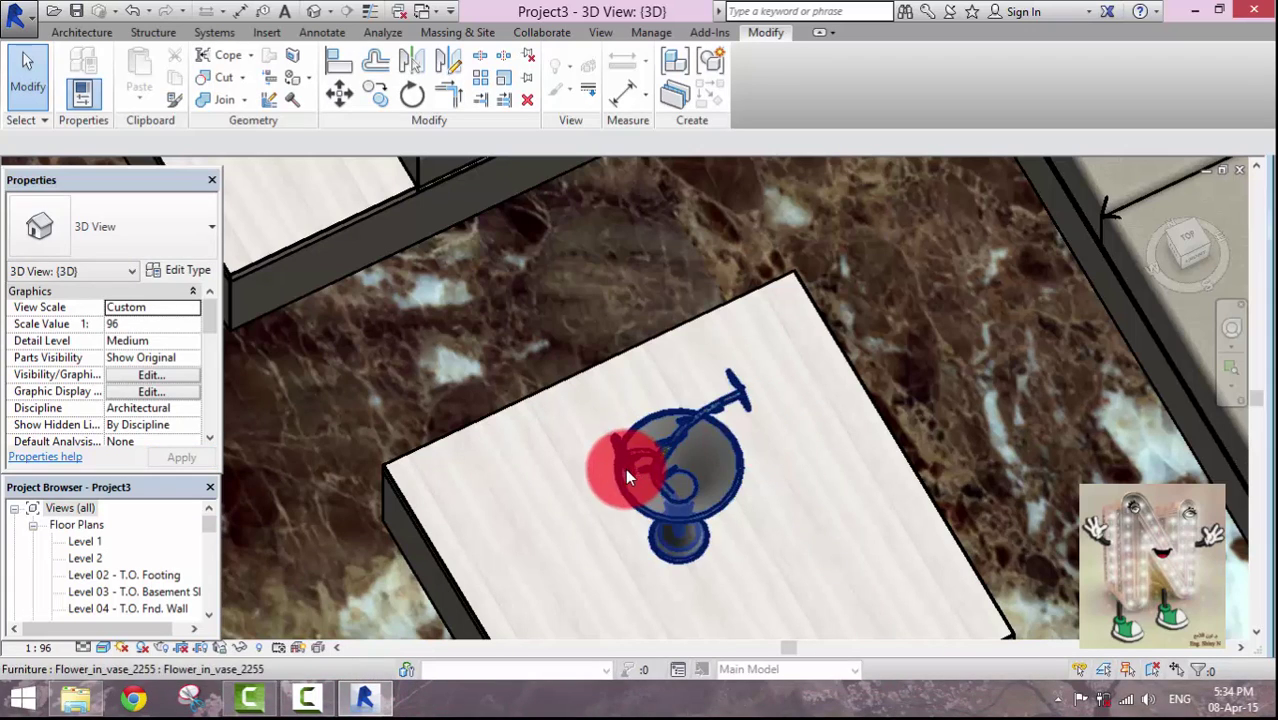
{"action": "middle_click_drag", "start_coordinate": [625, 468], "coordinate": [572, 482], "text": "shift"}
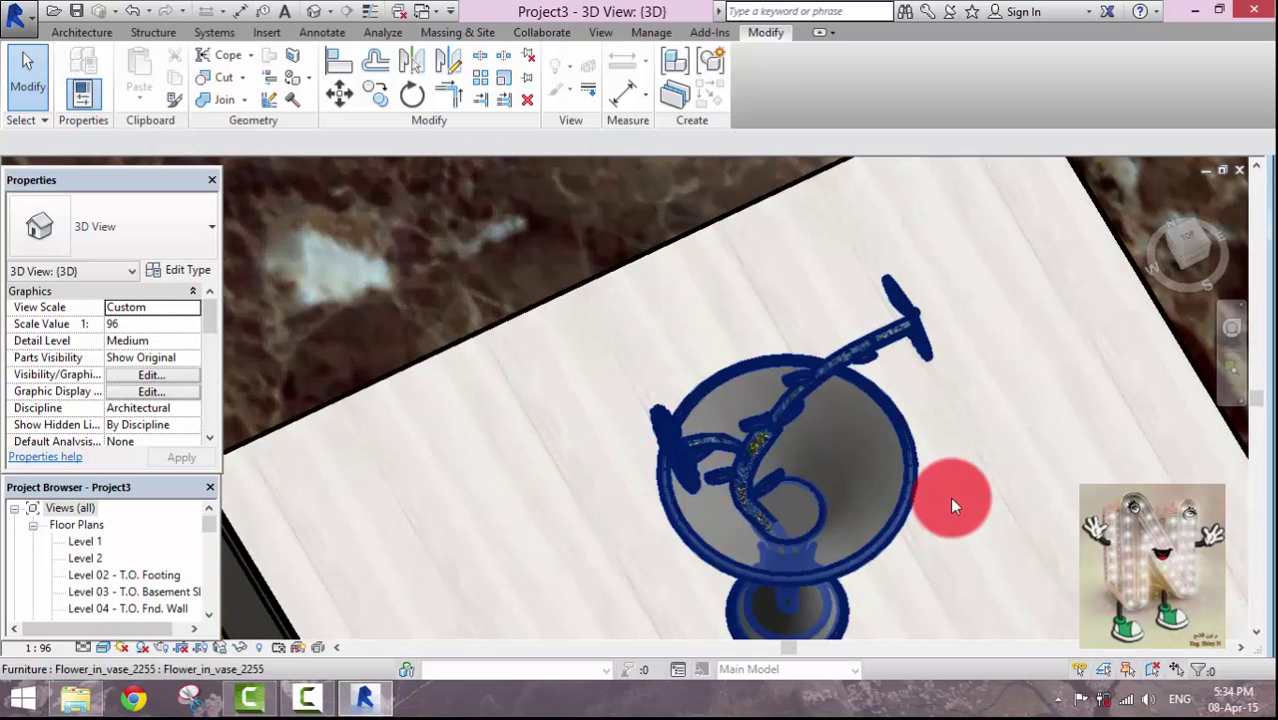
{"action": "middle_click_drag", "start_coordinate": [956, 505], "coordinate": [847, 485], "text": "shift"}
{"action": "left_click", "coordinate": [814, 480]}
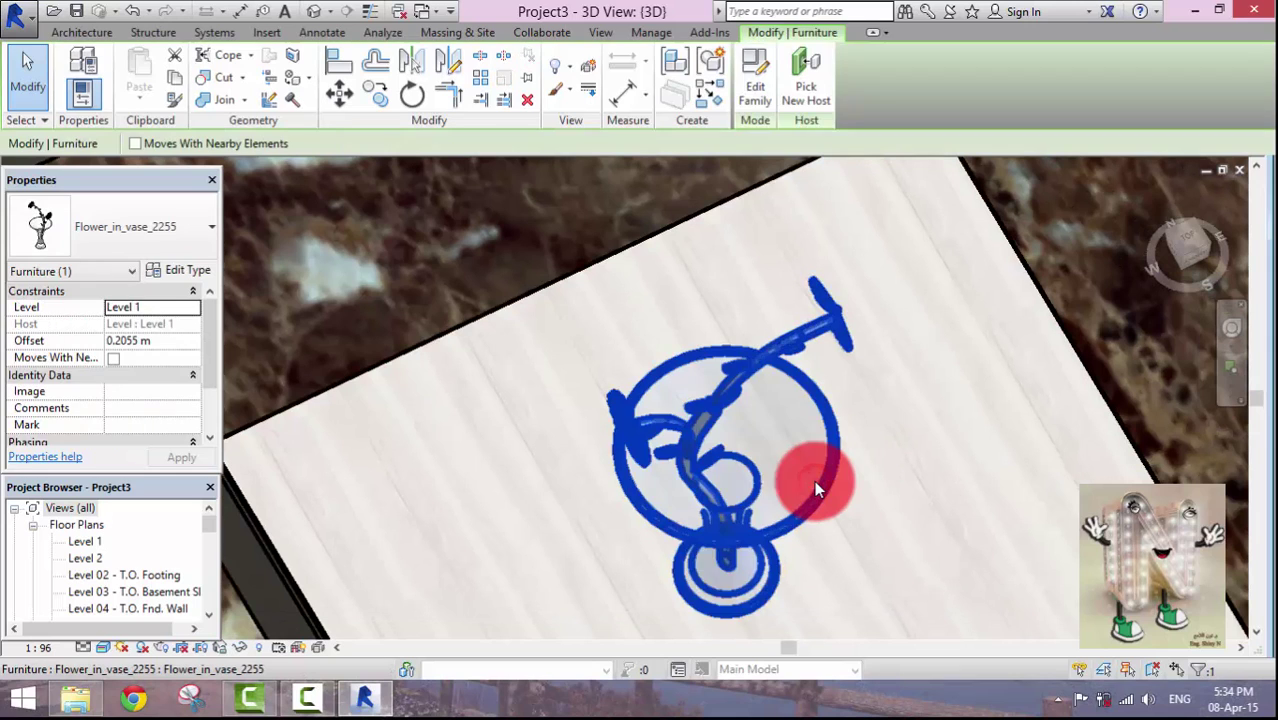
Edit the vase family, load it back into Project3, and reopen it for editing.
{"action": "left_click", "coordinate": [752, 101]}
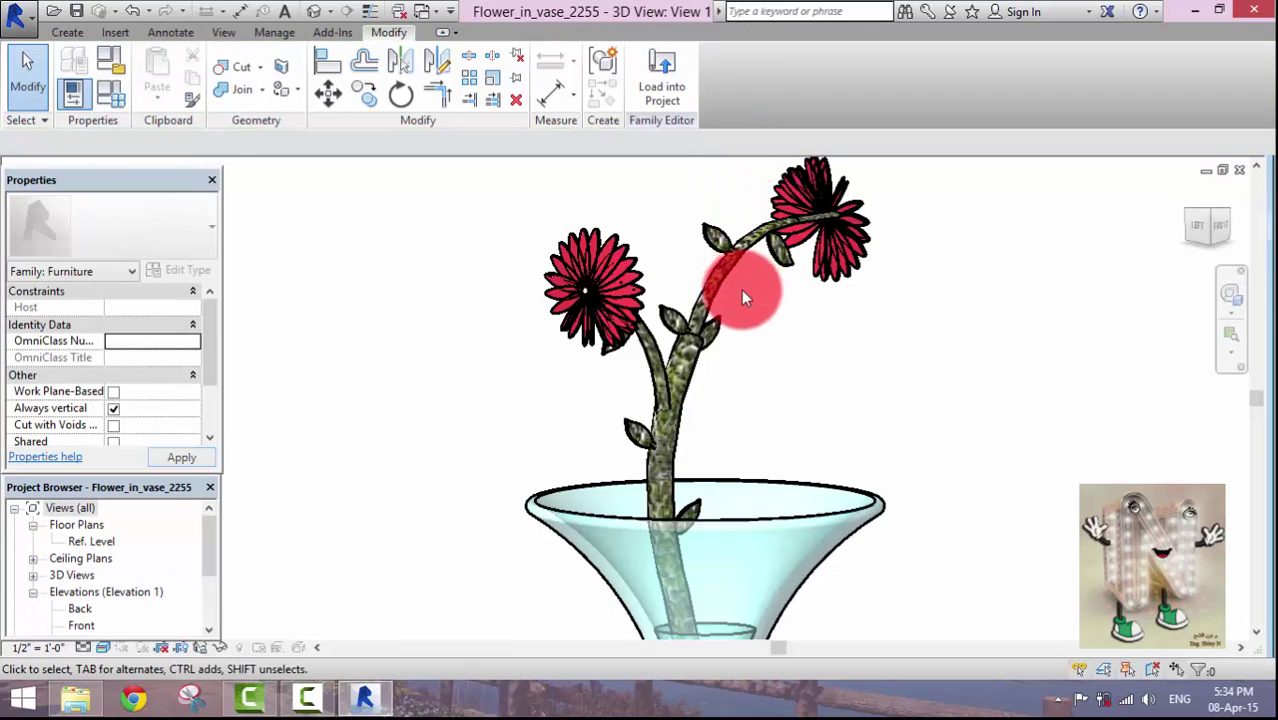
{"action": "left_click", "coordinate": [671, 94]}
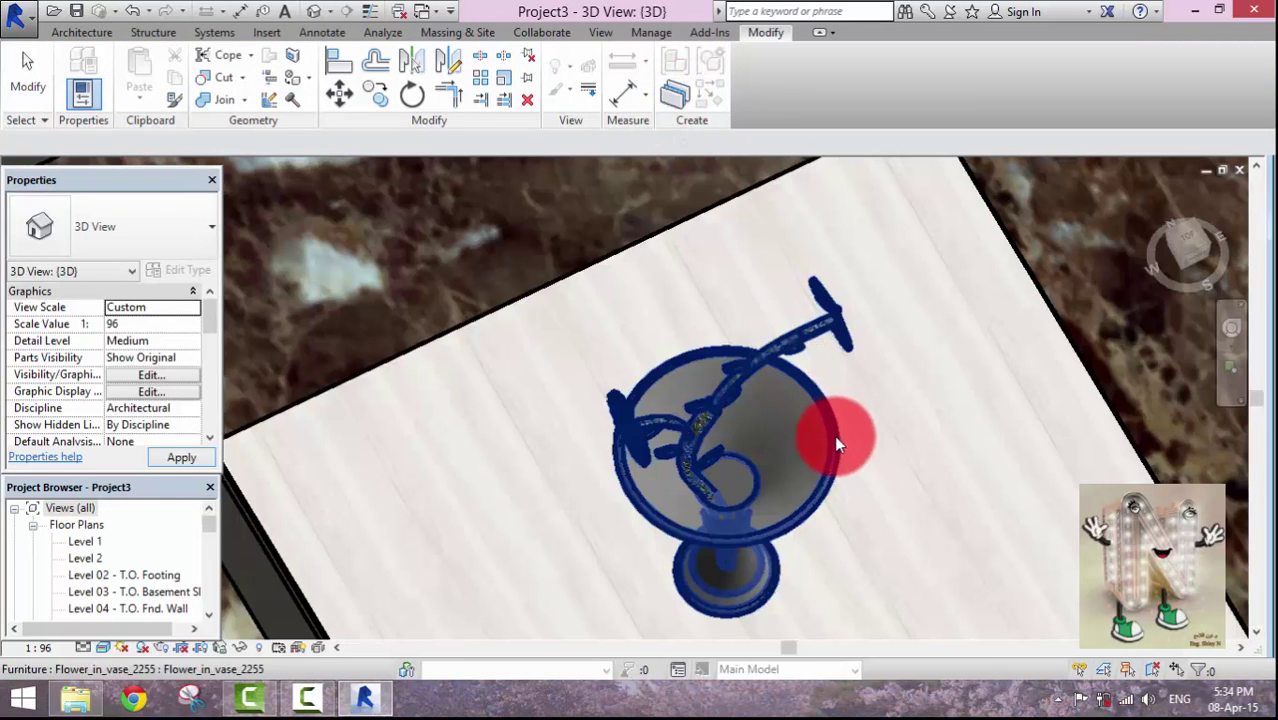
{"action": "left_click", "coordinate": [748, 527]}
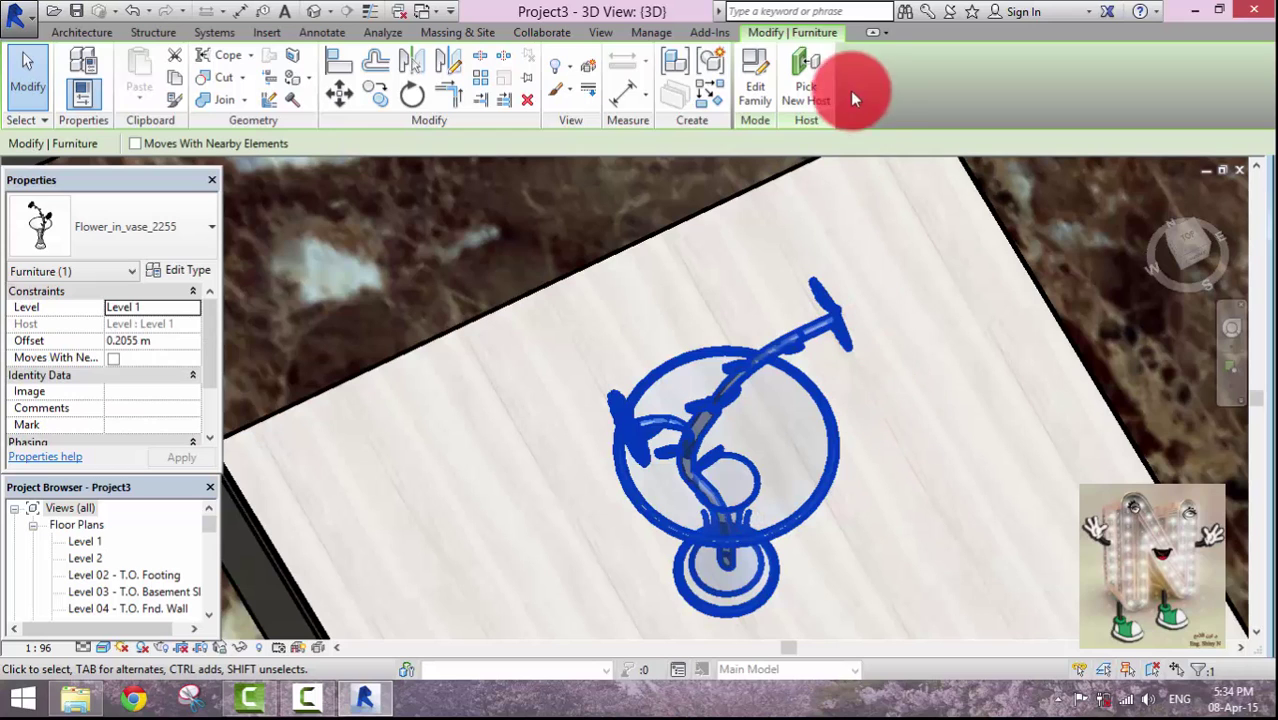
{"action": "left_click", "coordinate": [753, 96]}
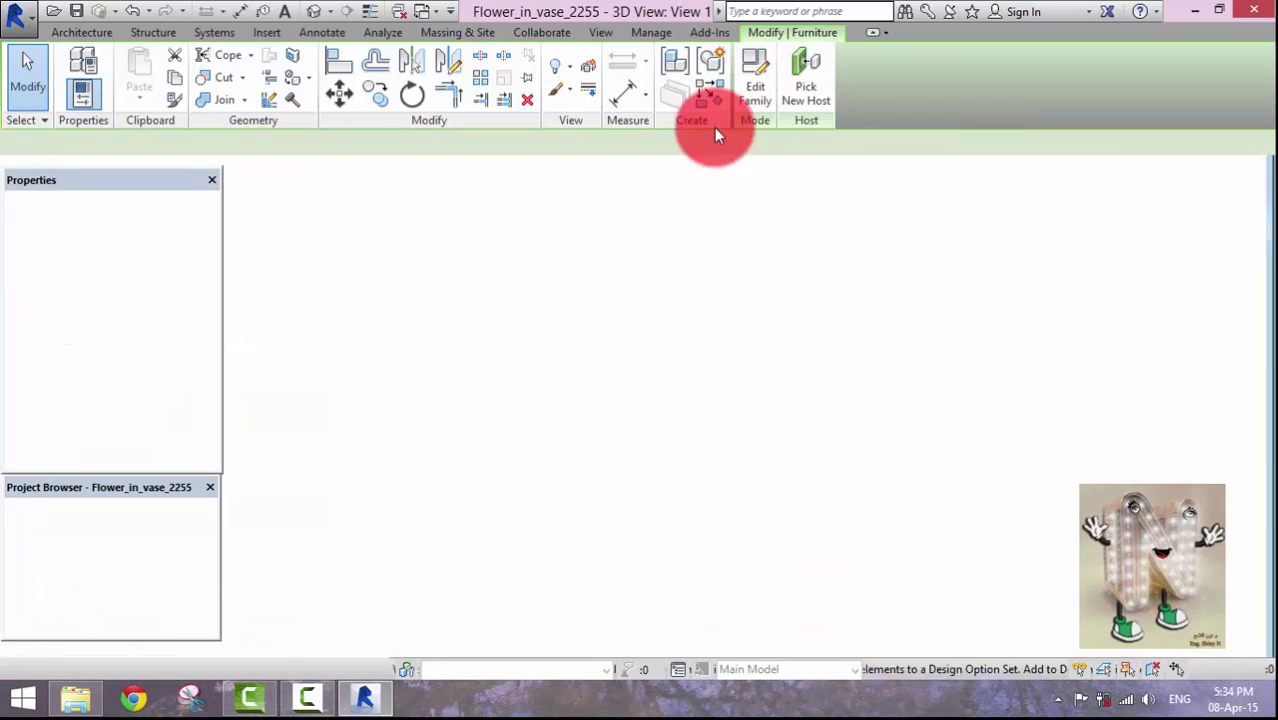
Save the vase family as Flower_in_vase_me and load it into Project3.
{"action": "left_click", "coordinate": [30, 22]}
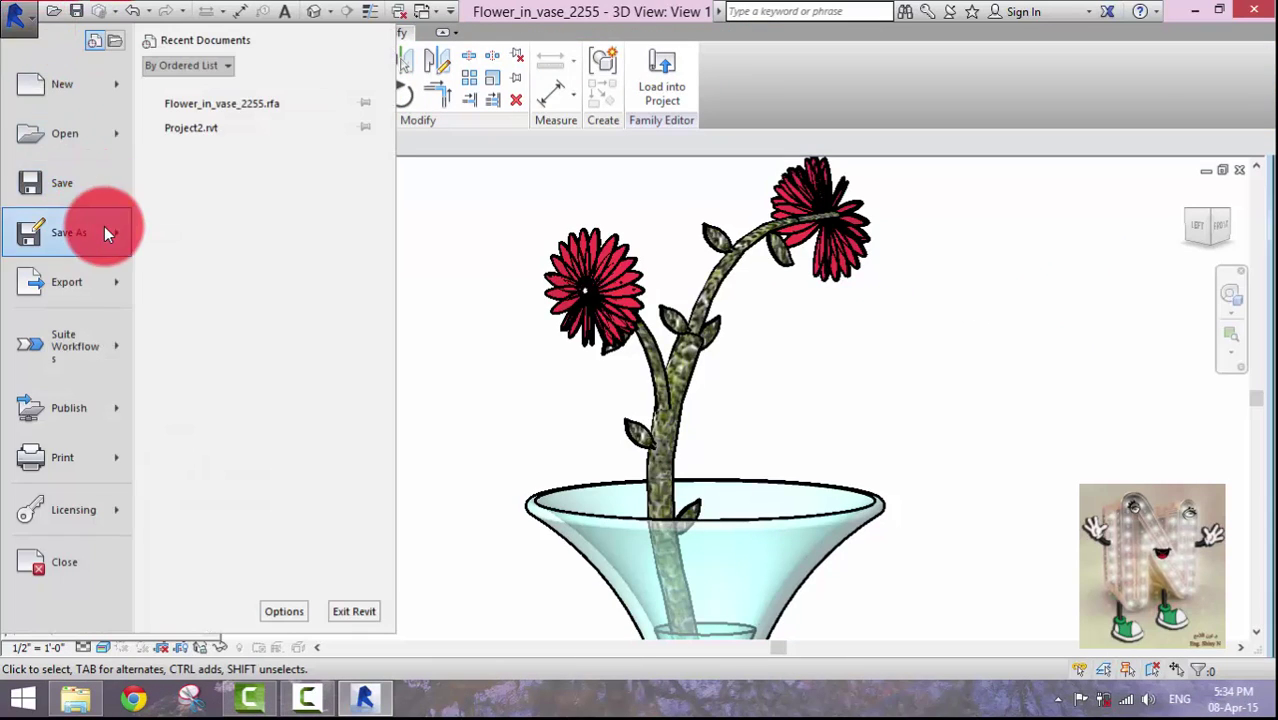
{"action": "mouse_move", "coordinate": [104, 226]}
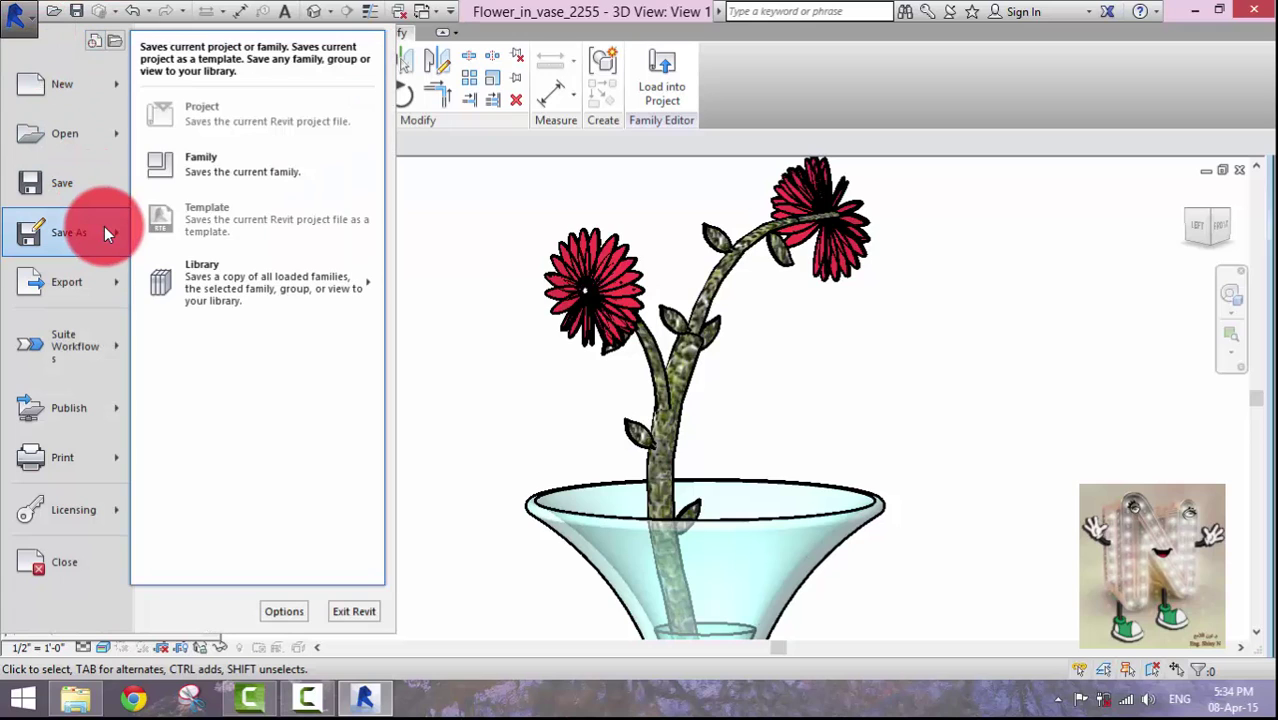
{"action": "left_click", "coordinate": [176, 169]}
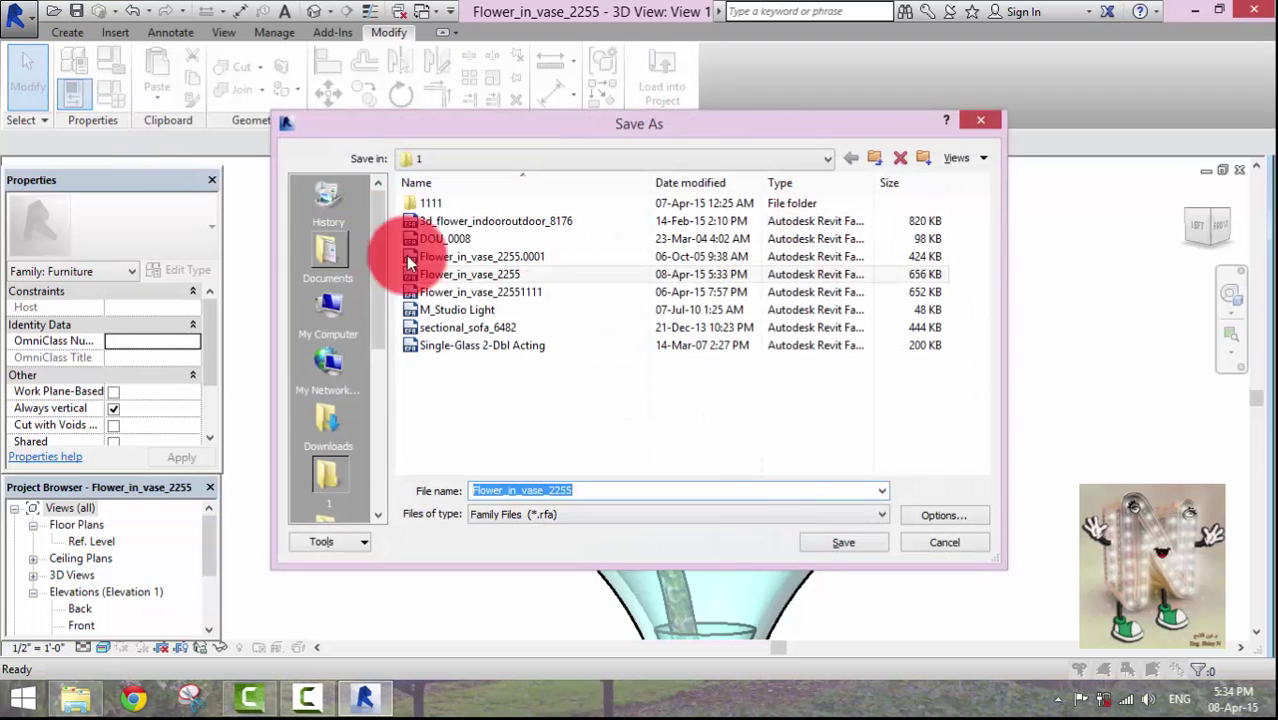
{"action": "left_click_drag", "start_coordinate": [612, 490], "coordinate": [548, 493]}
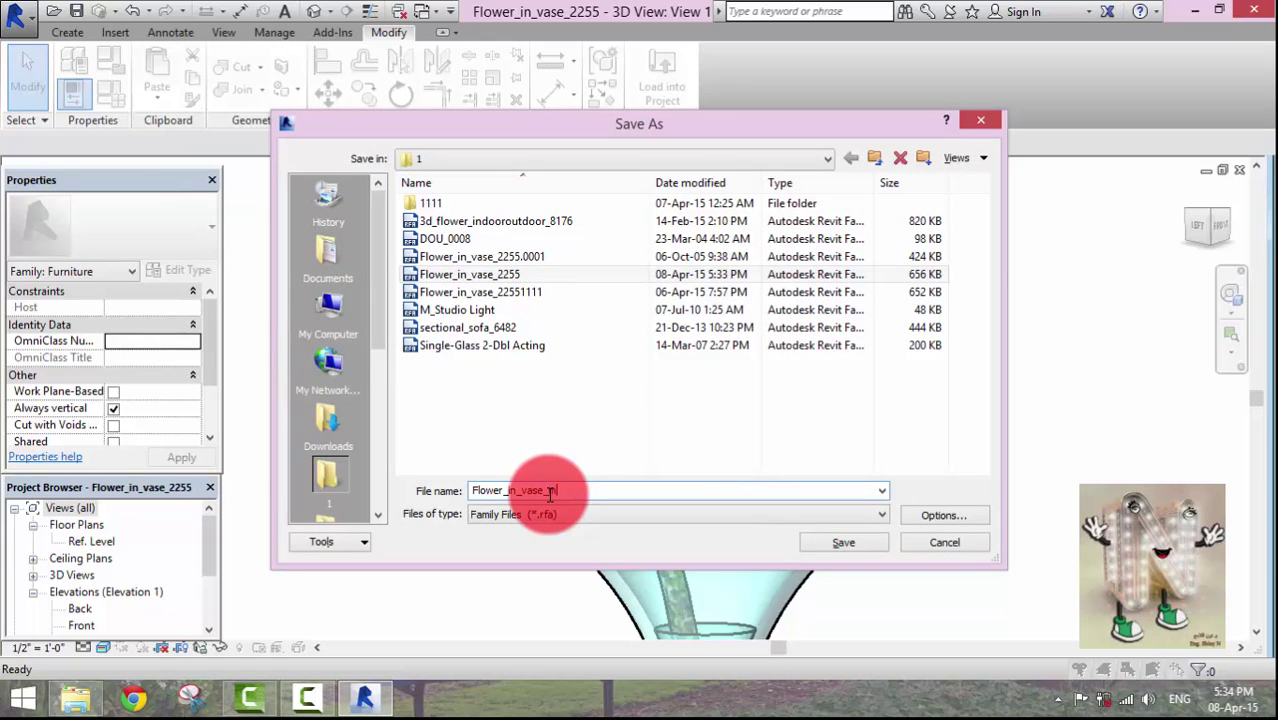
{"action": "left_click", "coordinate": [845, 543]}
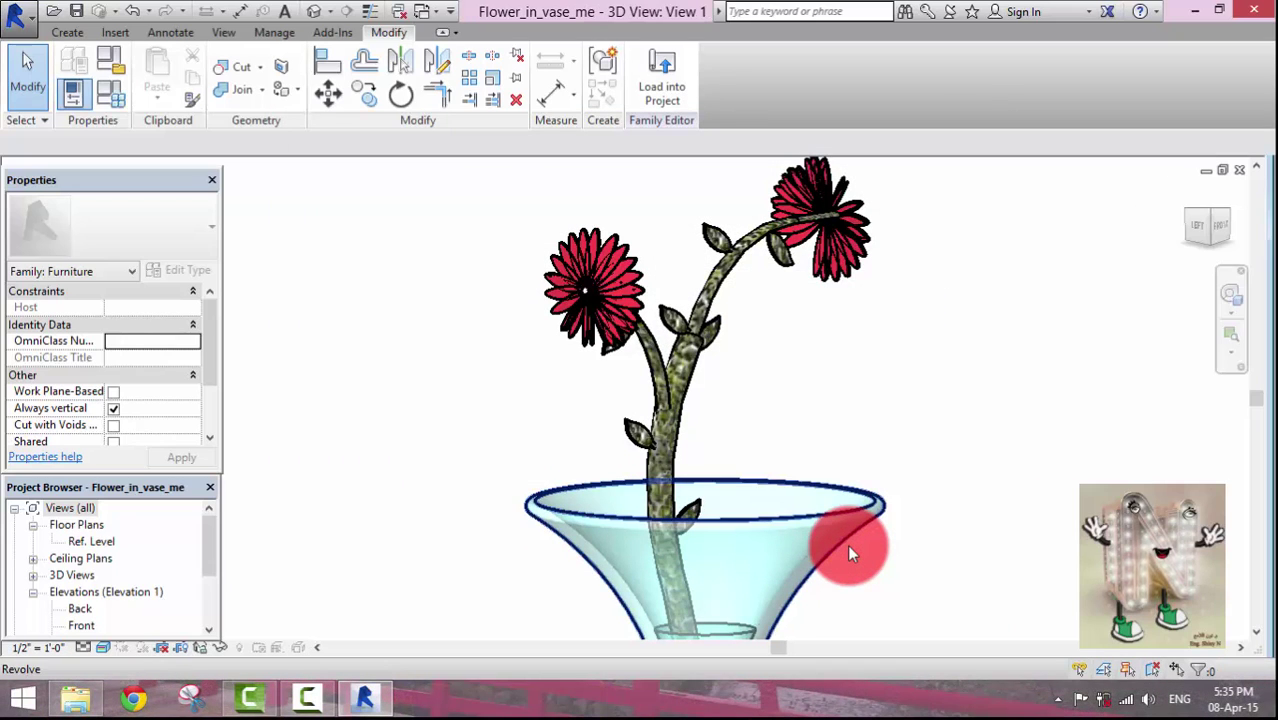
{"action": "left_click", "coordinate": [660, 88]}
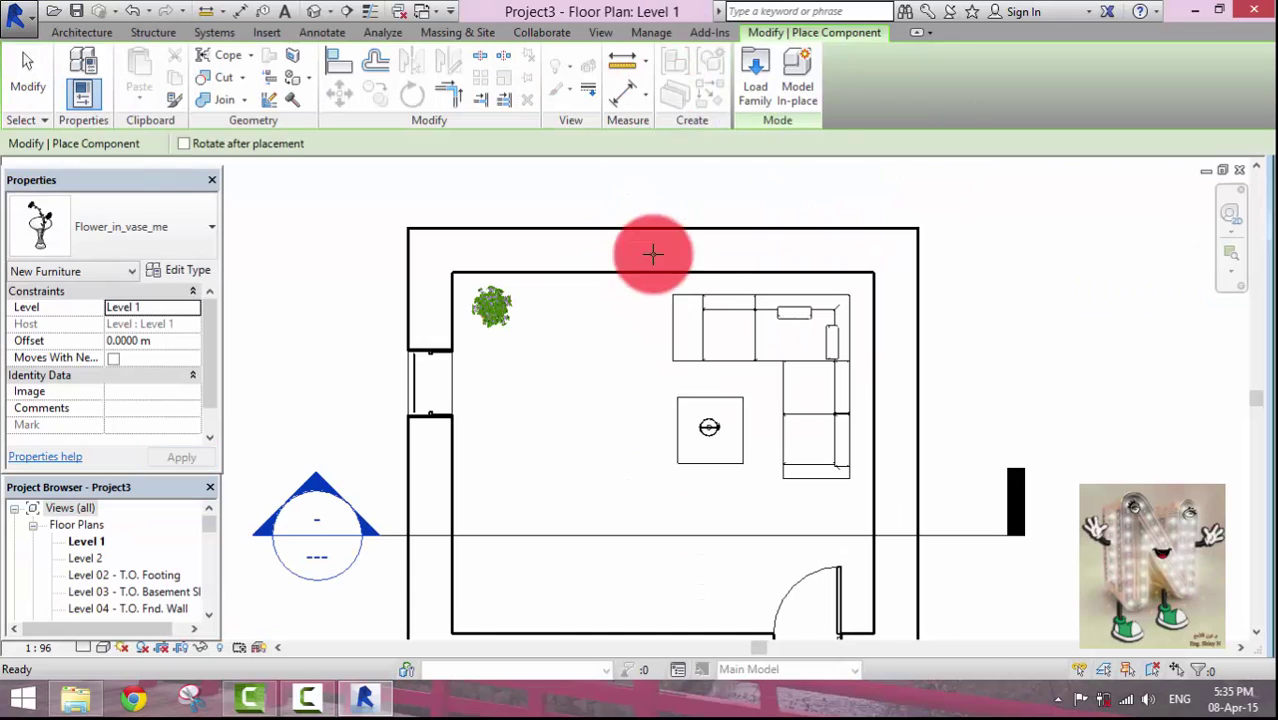
Place Flower_in_vase_me on the square table and delete the extra second instance.
{"action": "scroll", "coordinate": [722, 437], "scroll_direction": "up", "scroll_amount": 5}
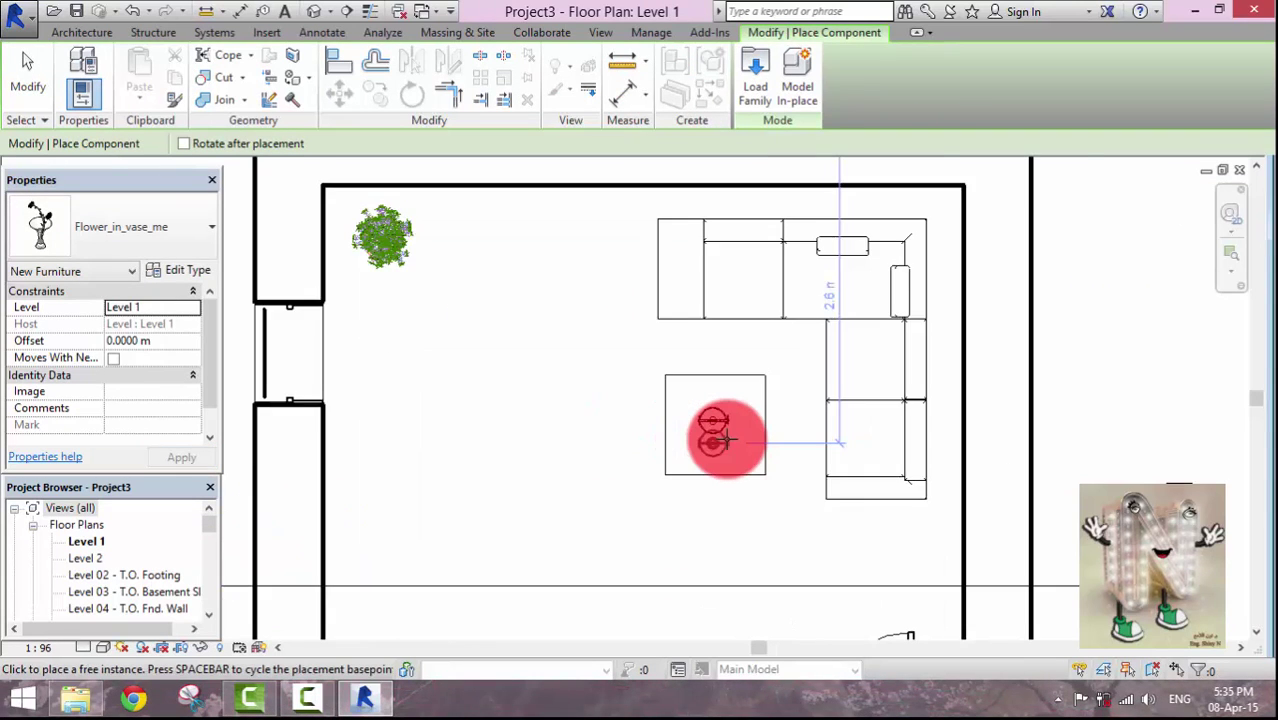
{"action": "scroll", "coordinate": [725, 428], "scroll_direction": "up", "scroll_amount": 2}
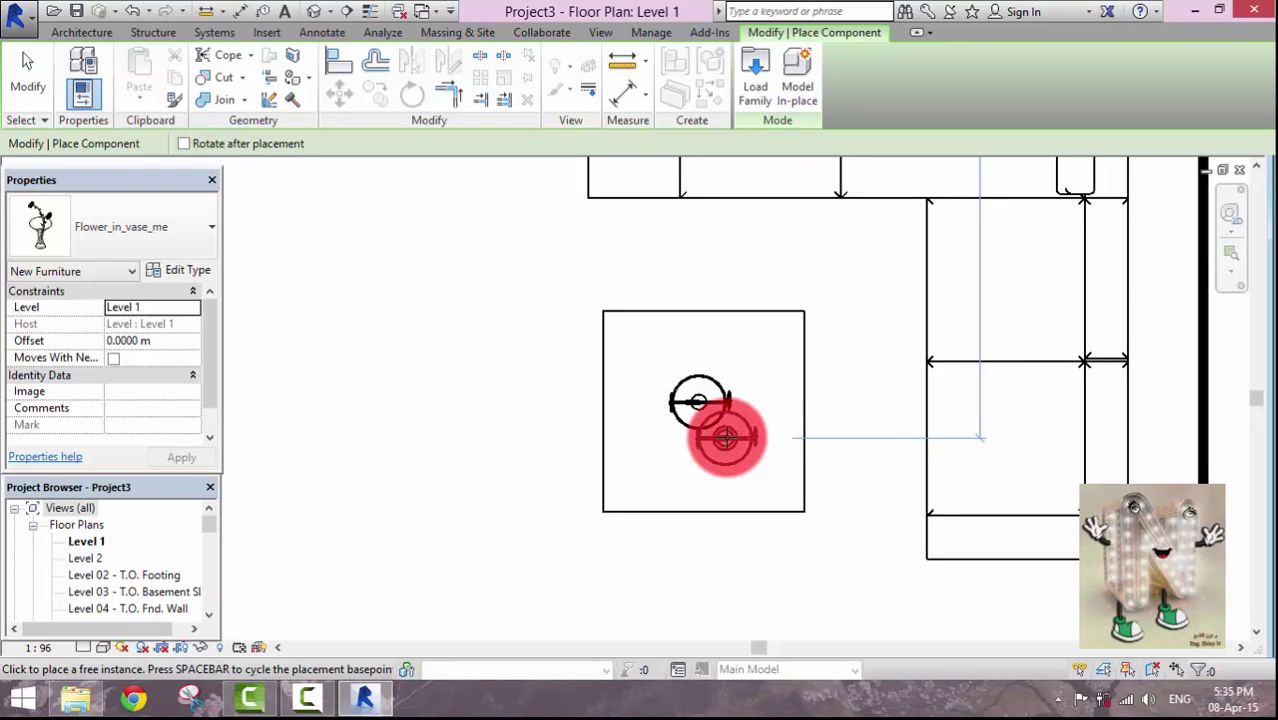
{"action": "left_click", "coordinate": [725, 437]}
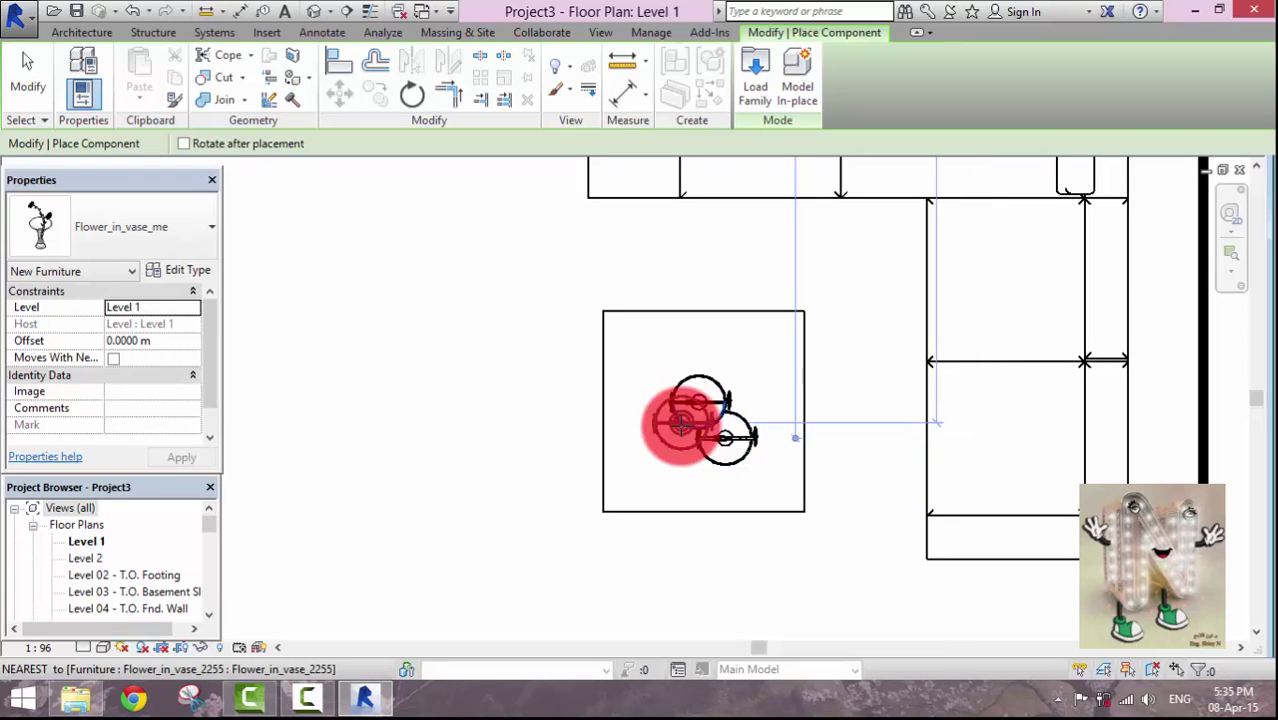
{"action": "left_click", "coordinate": [680, 418]}
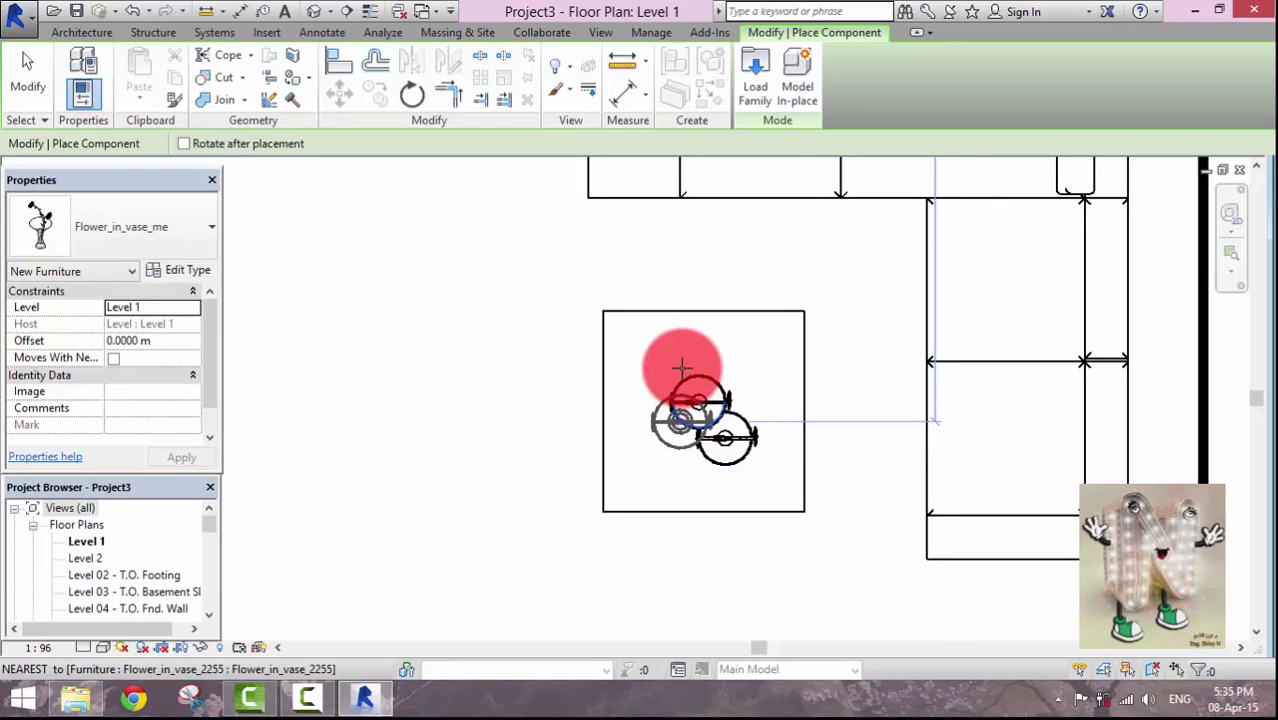
{"action": "key", "text": "Escape"}
{"action": "key", "text": "Escape"}
{"action": "left_click", "coordinate": [695, 402]}
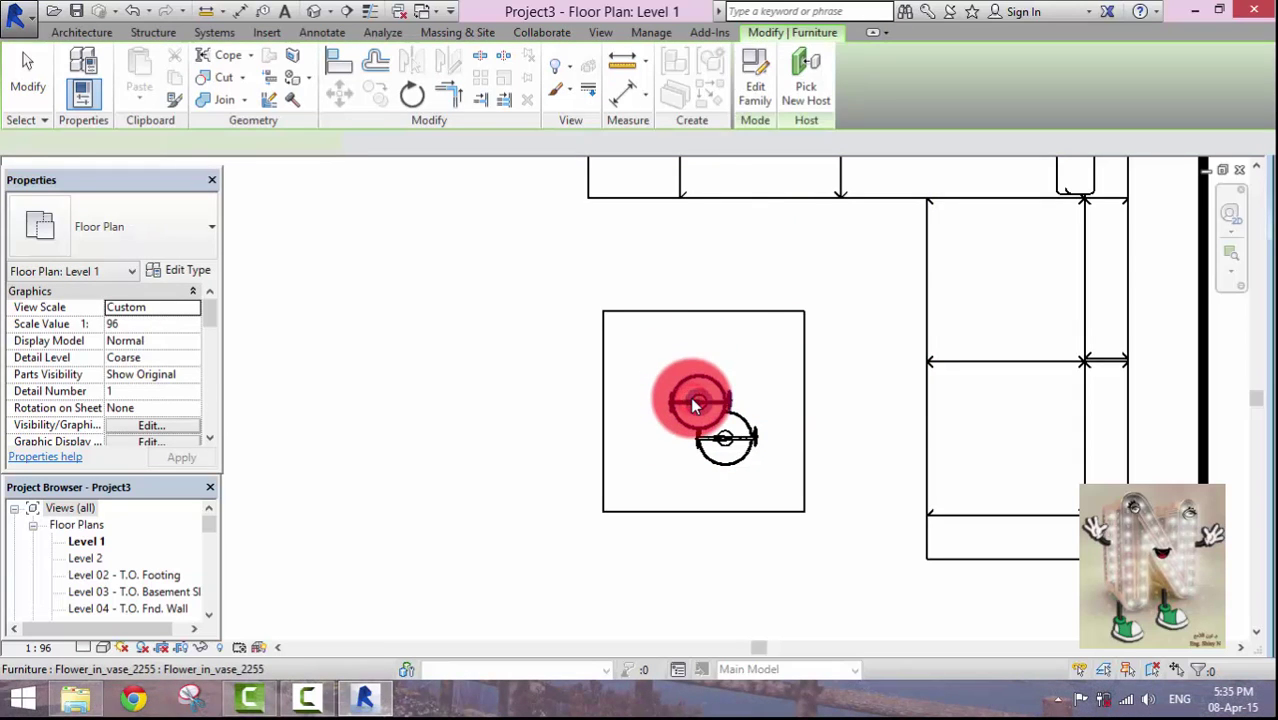
{"action": "key", "text": "Delete"}
Move the remaining vase toward the table's centre, then open the default 3D view.
{"action": "left_click", "coordinate": [726, 440]}
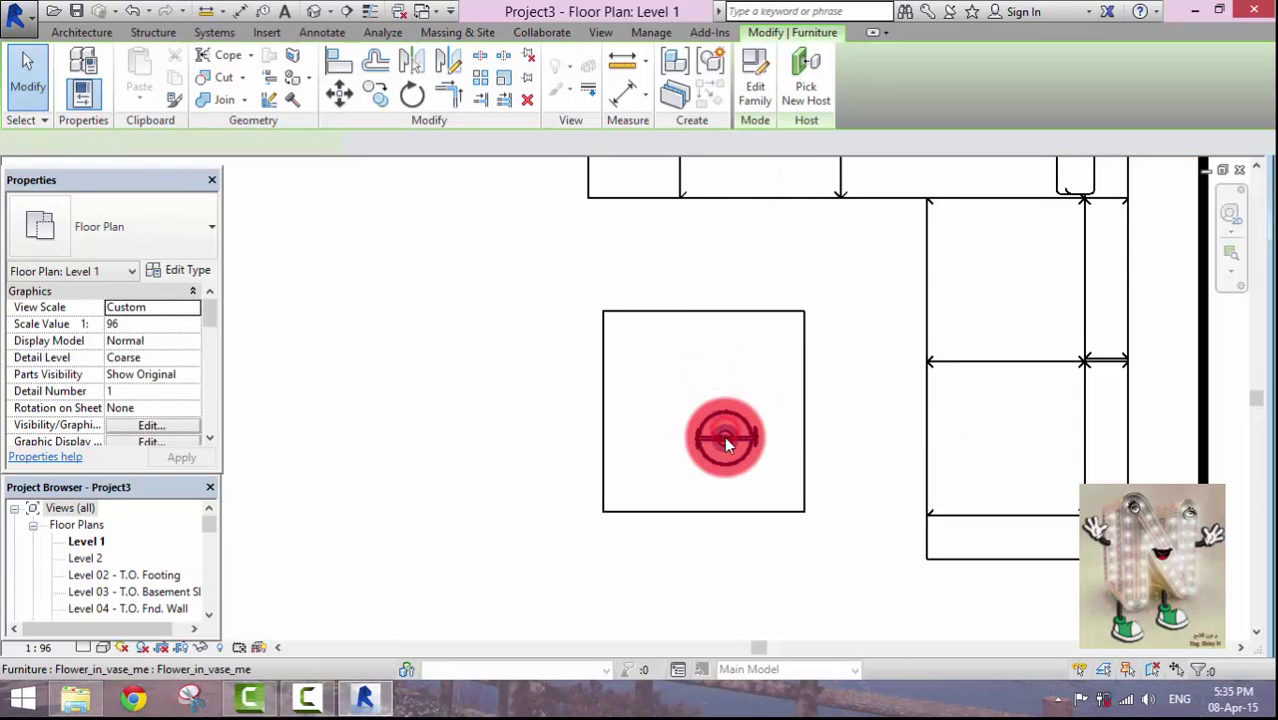
{"action": "left_click_drag", "start_coordinate": [726, 442], "coordinate": [711, 410]}
{"action": "left_click_drag", "start_coordinate": [705, 410], "coordinate": [701, 396]}
{"action": "left_click", "coordinate": [542, 424]}
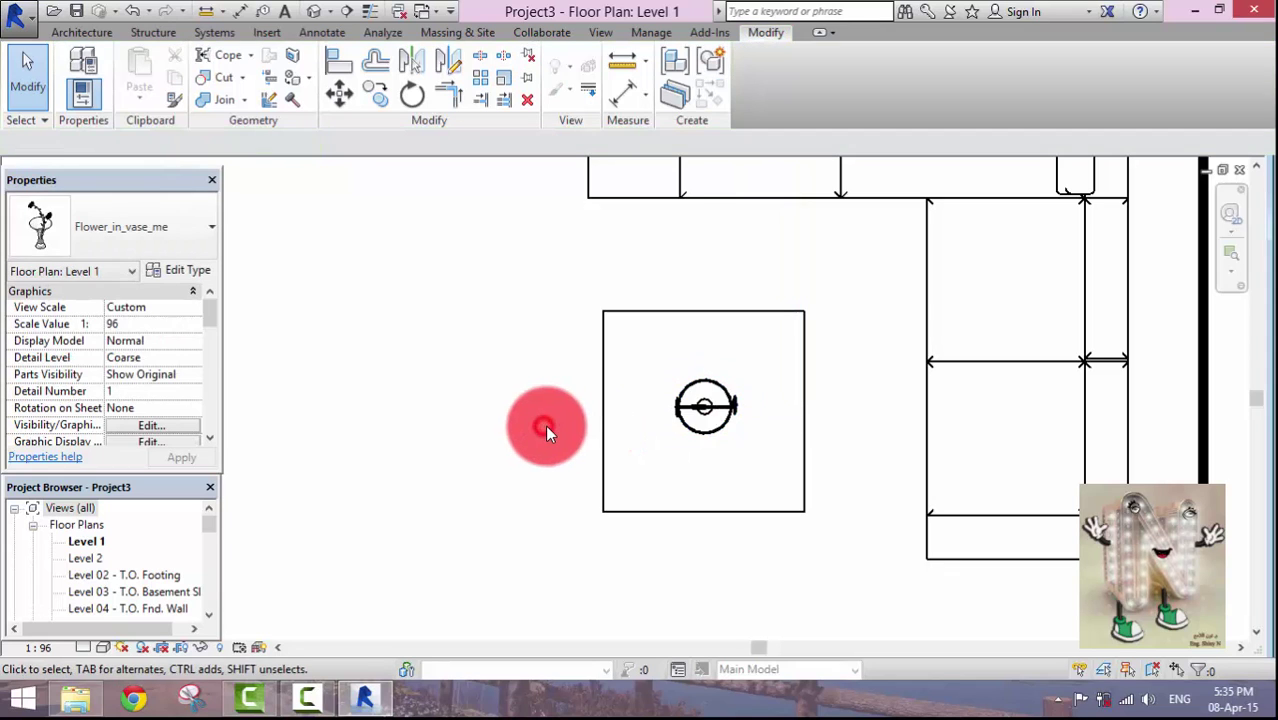
{"action": "scroll", "coordinate": [545, 424], "scroll_direction": "down", "scroll_amount": 2}
{"action": "middle_click_drag", "start_coordinate": [550, 423], "coordinate": [647, 450]}
{"action": "scroll", "coordinate": [647, 453], "scroll_direction": "down", "scroll_amount": 1}
{"action": "scroll", "coordinate": [647, 453], "scroll_direction": "down", "scroll_amount": 1}
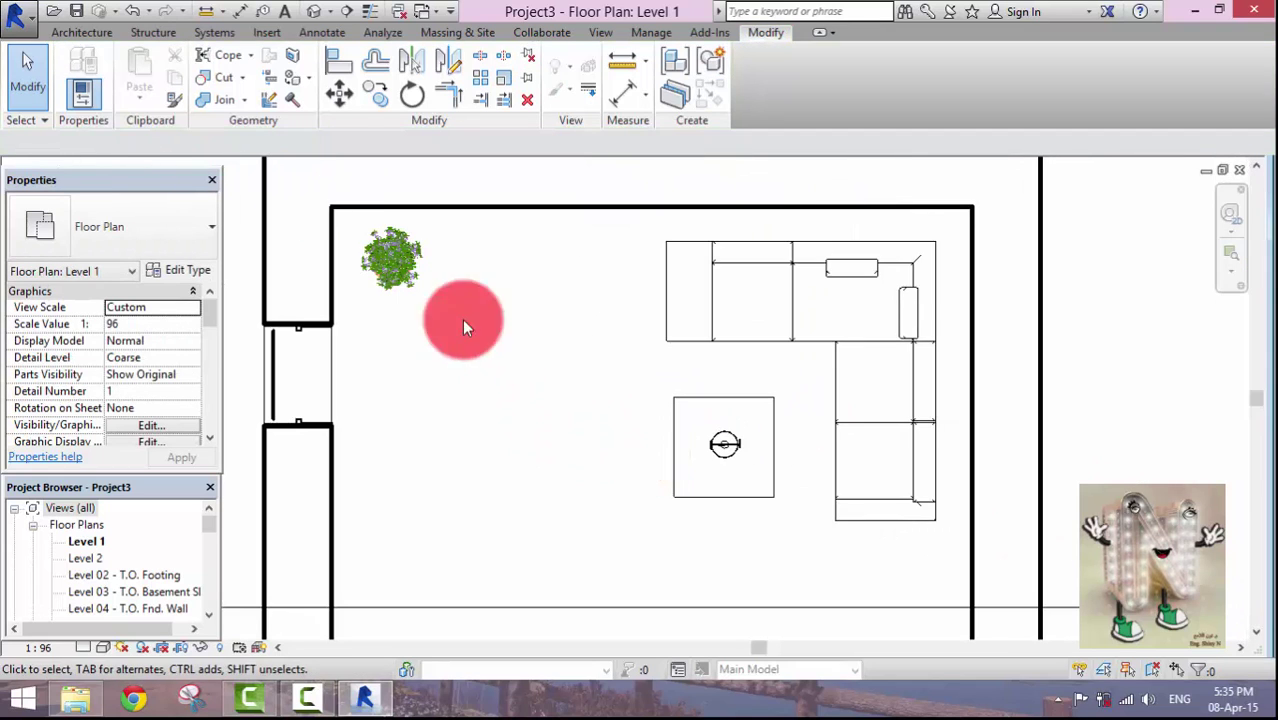
{"action": "left_click", "coordinate": [314, 11]}
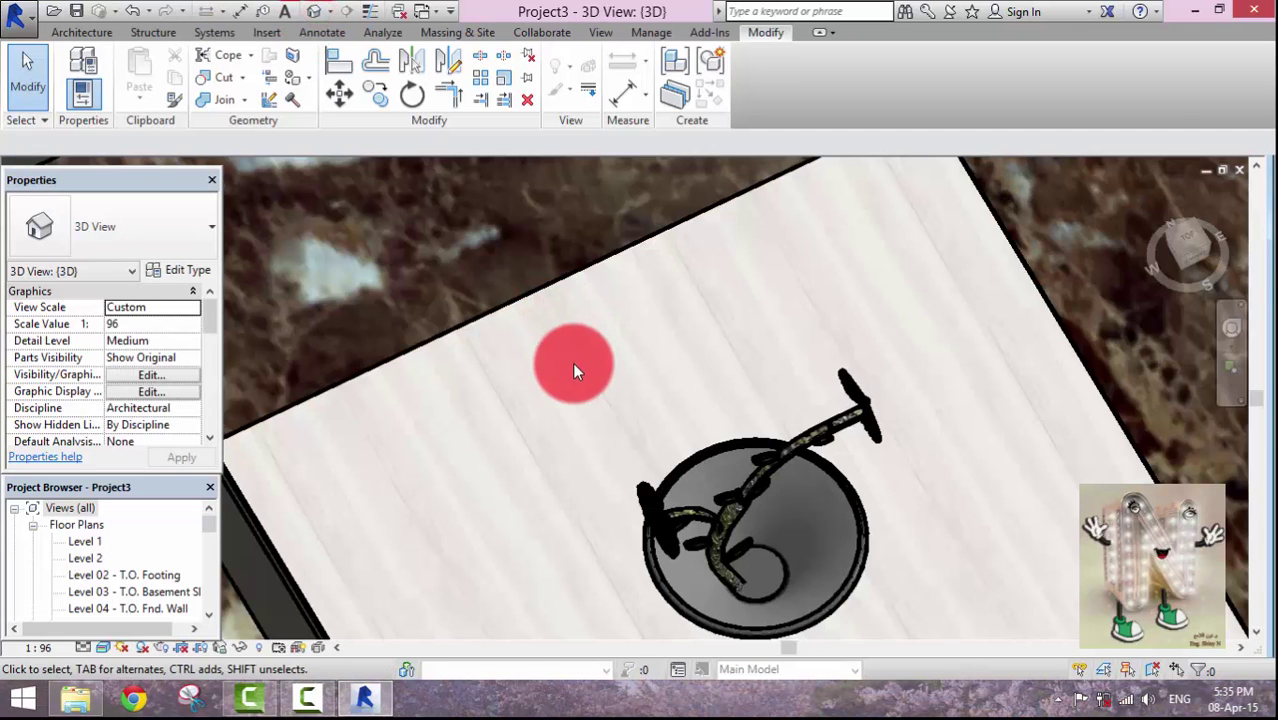
Orbit down onto the vase and switch its type to Flower_in_vase_2255.
{"action": "middle_click_drag", "start_coordinate": [577, 364], "coordinate": [690, 483], "text": "shift"}
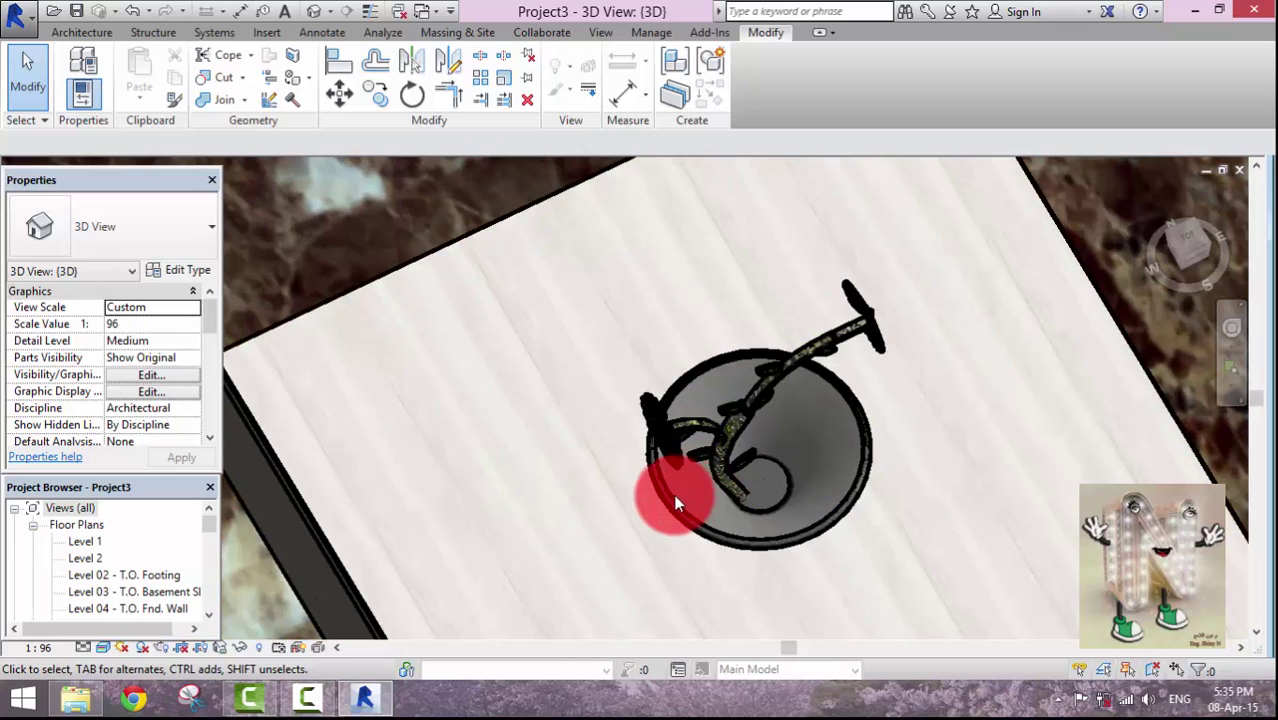
{"action": "left_click", "coordinate": [667, 508]}
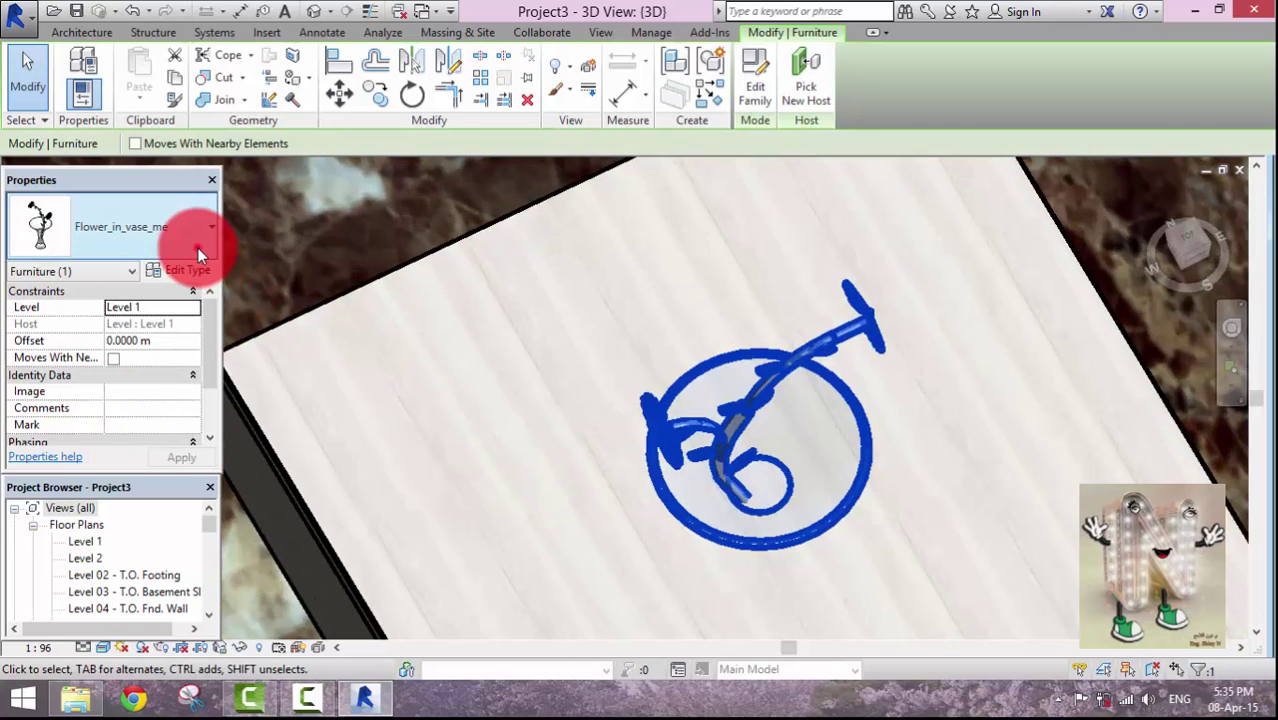
{"action": "left_click", "coordinate": [198, 248]}
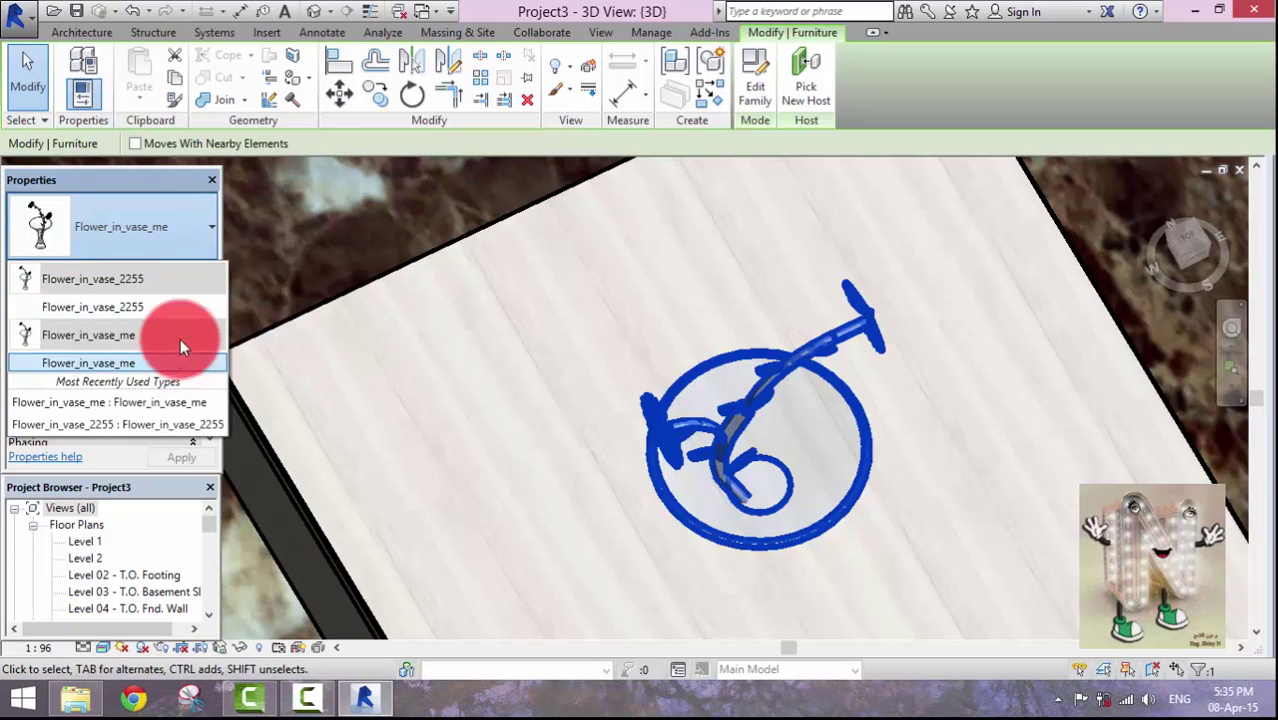
{"action": "mouse_move", "coordinate": [179, 307]}
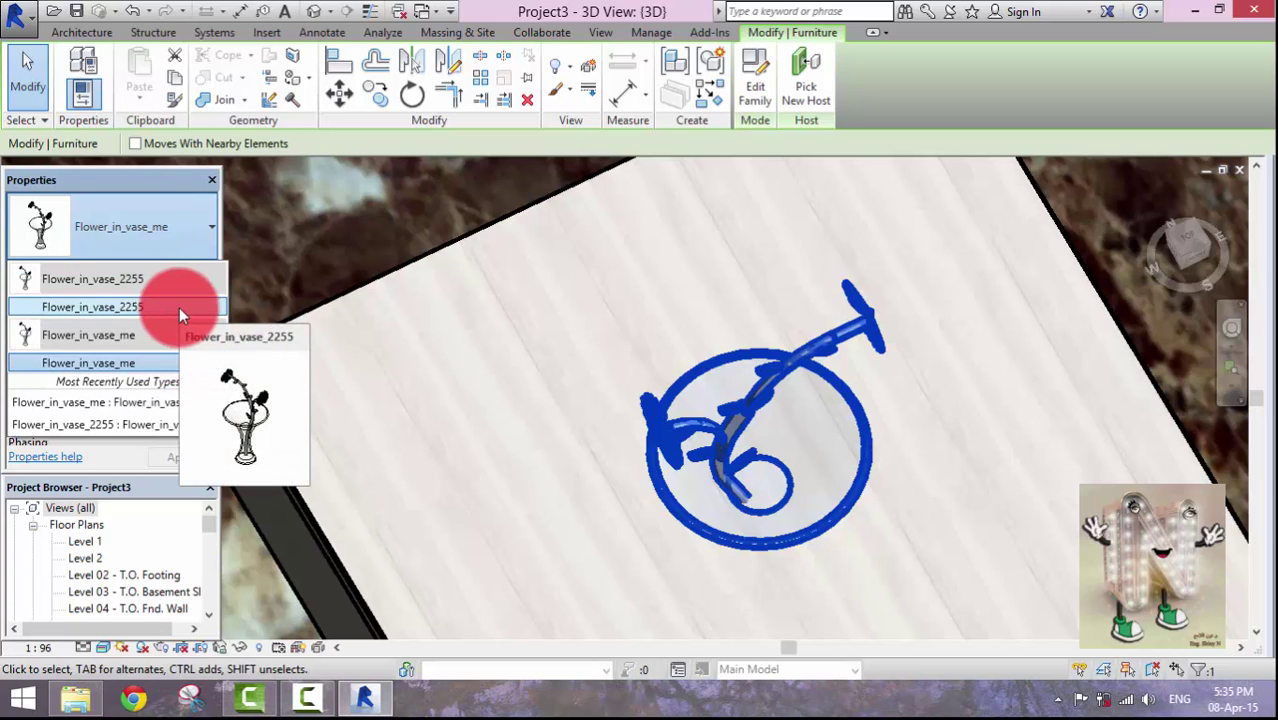
{"action": "left_click", "coordinate": [179, 307]}
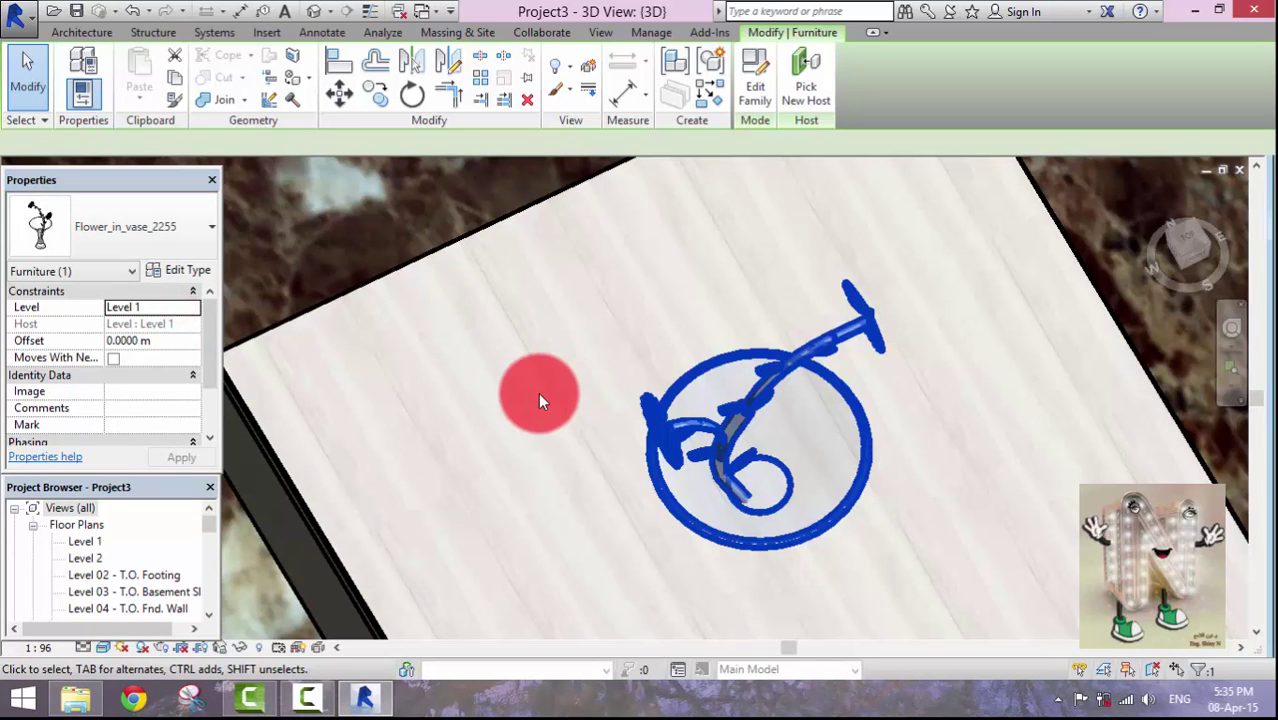
{"action": "left_click", "coordinate": [538, 392]}
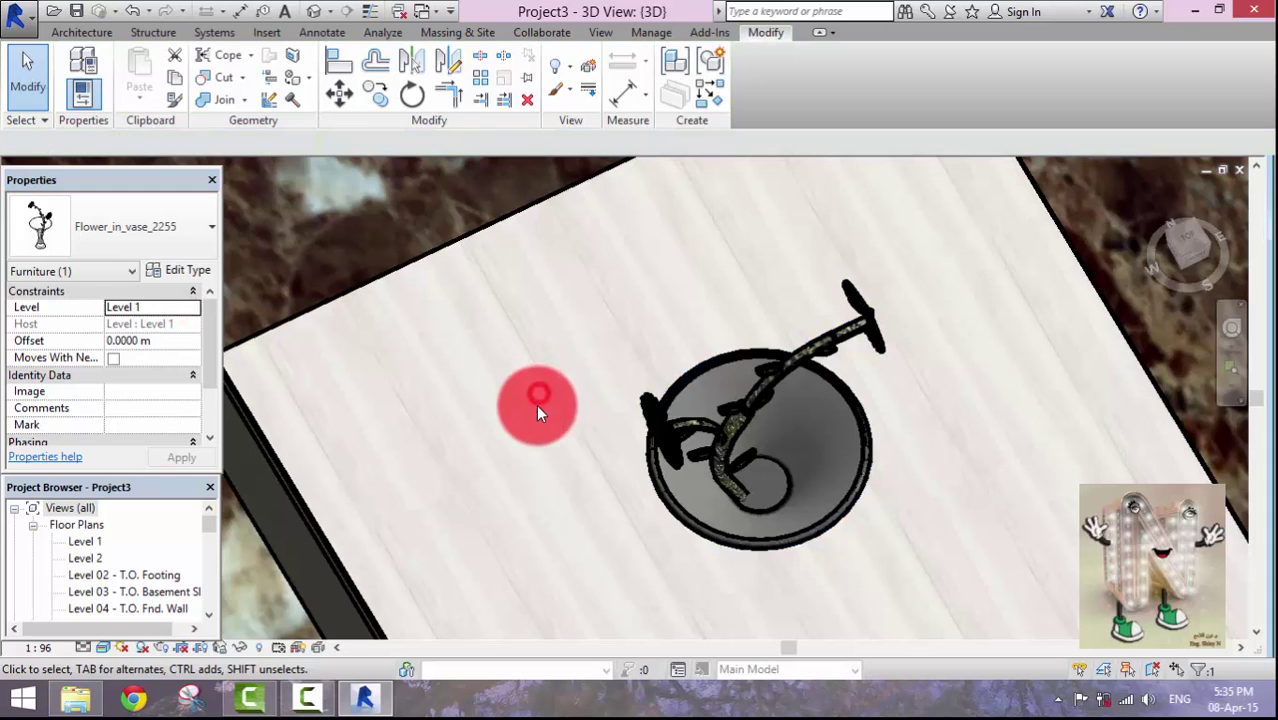
Switch the vase's type back to Flower_in_vase_me.
{"action": "left_click", "coordinate": [668, 444]}
{"action": "left_click", "coordinate": [170, 244]}
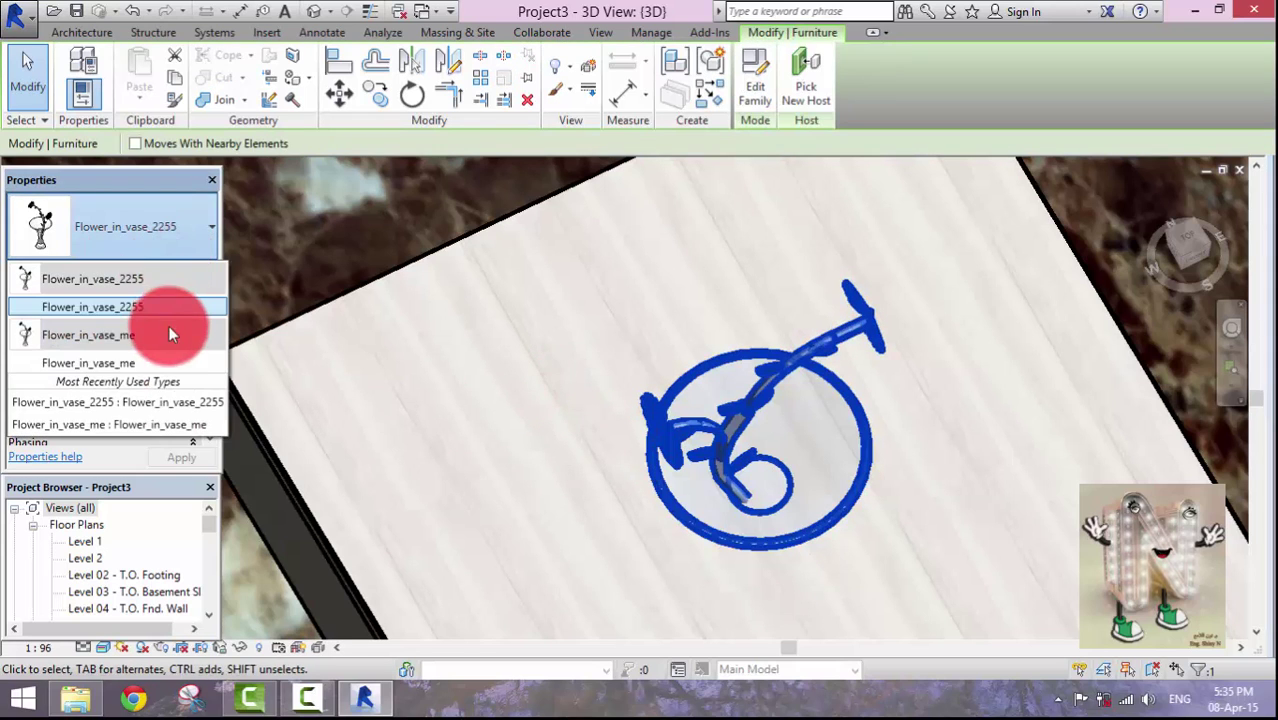
{"action": "left_click", "coordinate": [168, 362]}
{"action": "left_click", "coordinate": [426, 365]}
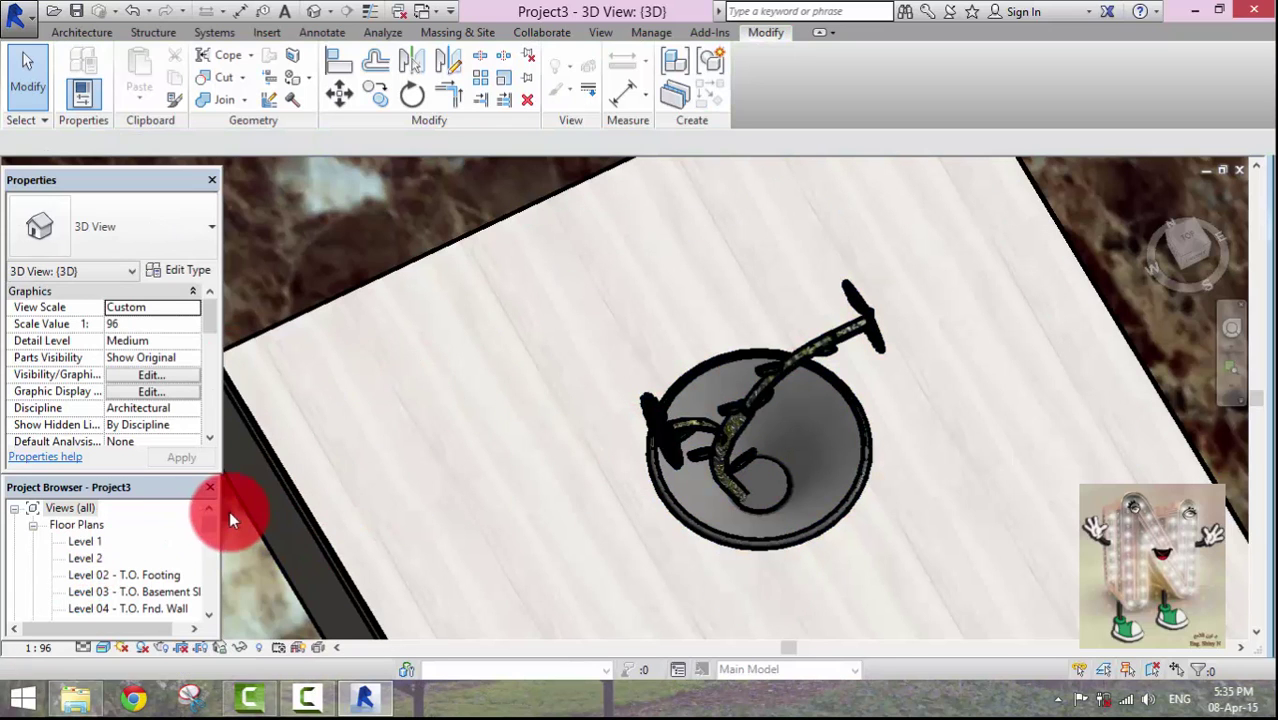
Open the Section 1 view from the Project Browser's Sections list.
{"action": "scroll", "coordinate": [209, 522], "scroll_direction": "down", "scroll_amount": 3}
{"action": "left_click", "coordinate": [208, 543]}
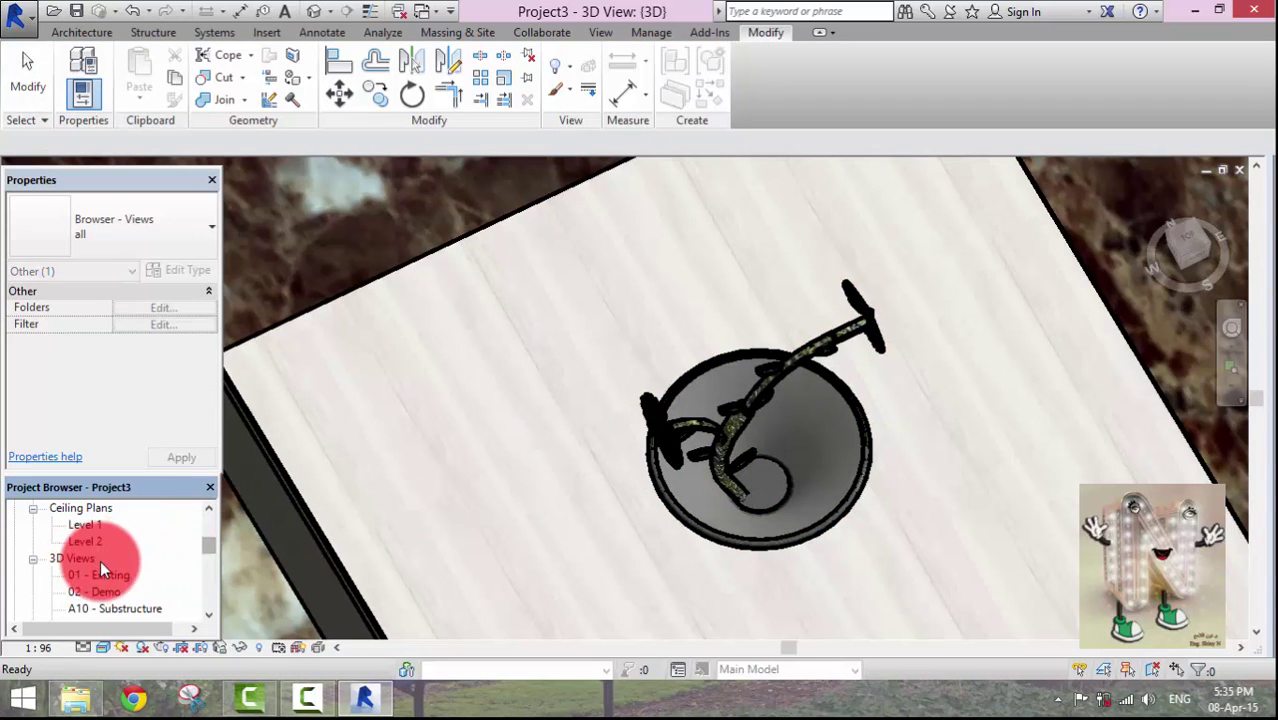
{"action": "scroll", "coordinate": [100, 560], "scroll_direction": "down", "scroll_amount": 5}
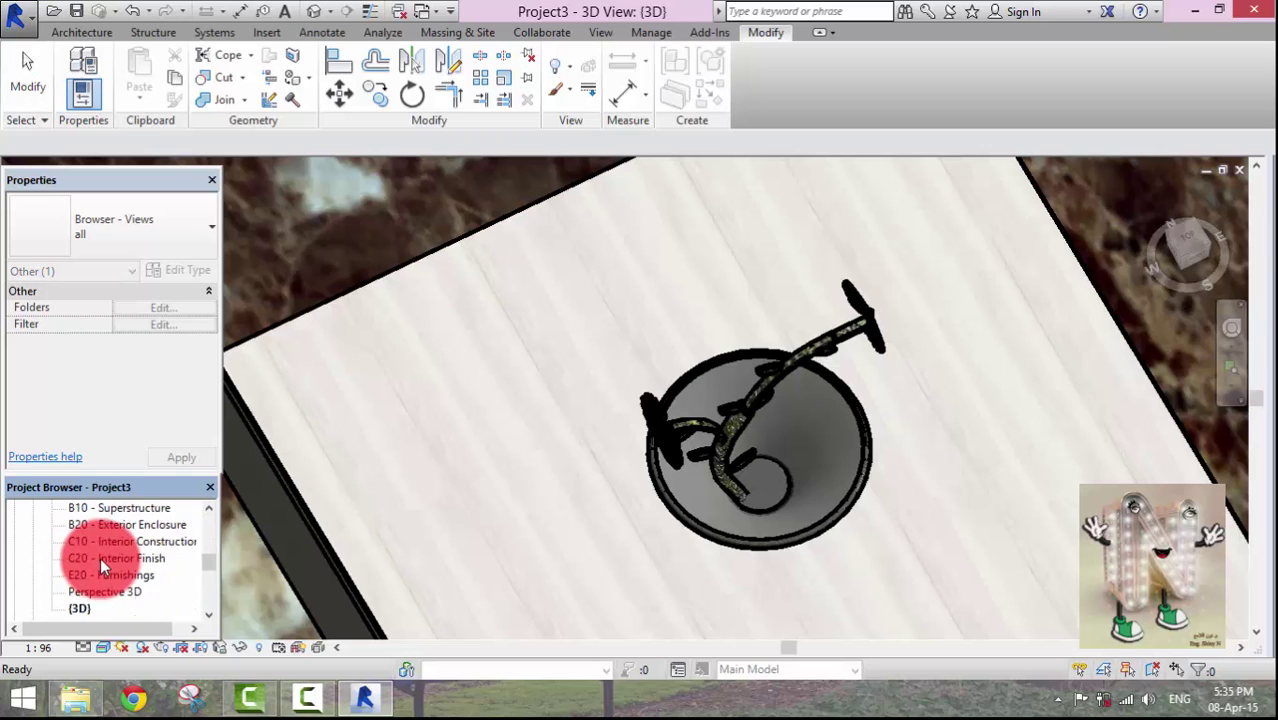
{"action": "scroll", "coordinate": [100, 556], "scroll_direction": "down", "scroll_amount": 3}
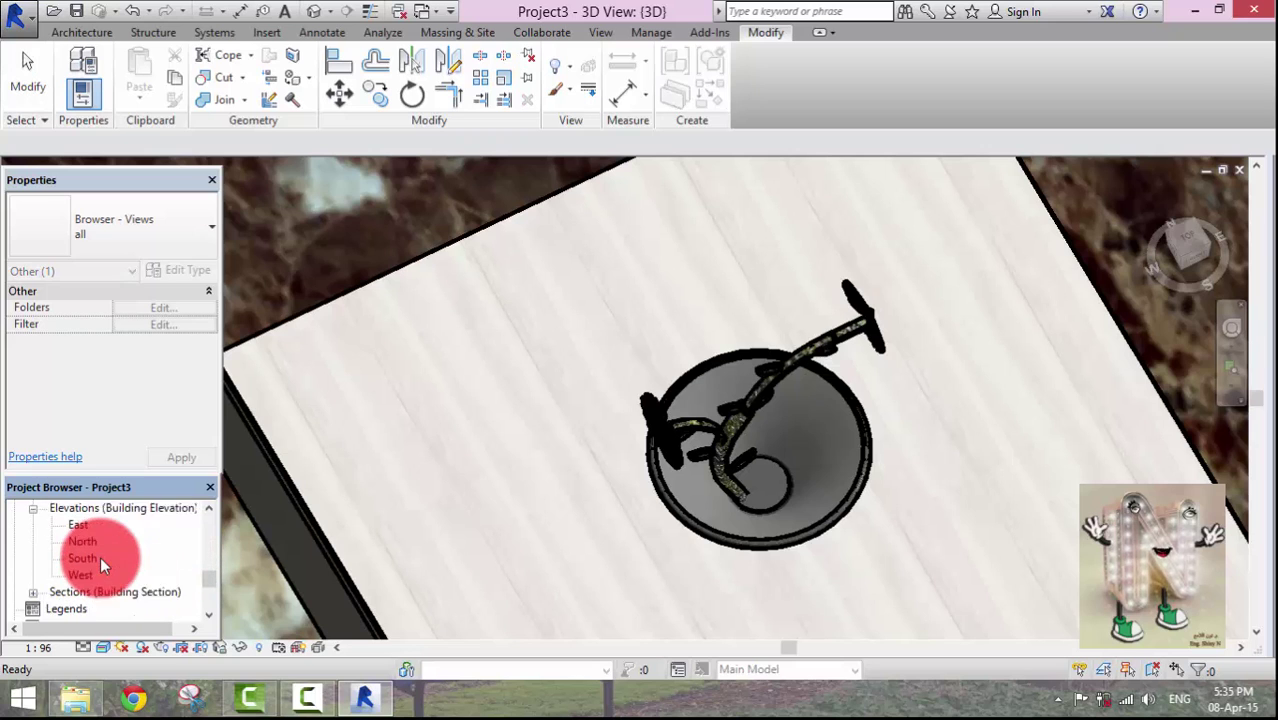
{"action": "left_click", "coordinate": [33, 575]}
{"action": "double_click", "coordinate": [88, 591]}
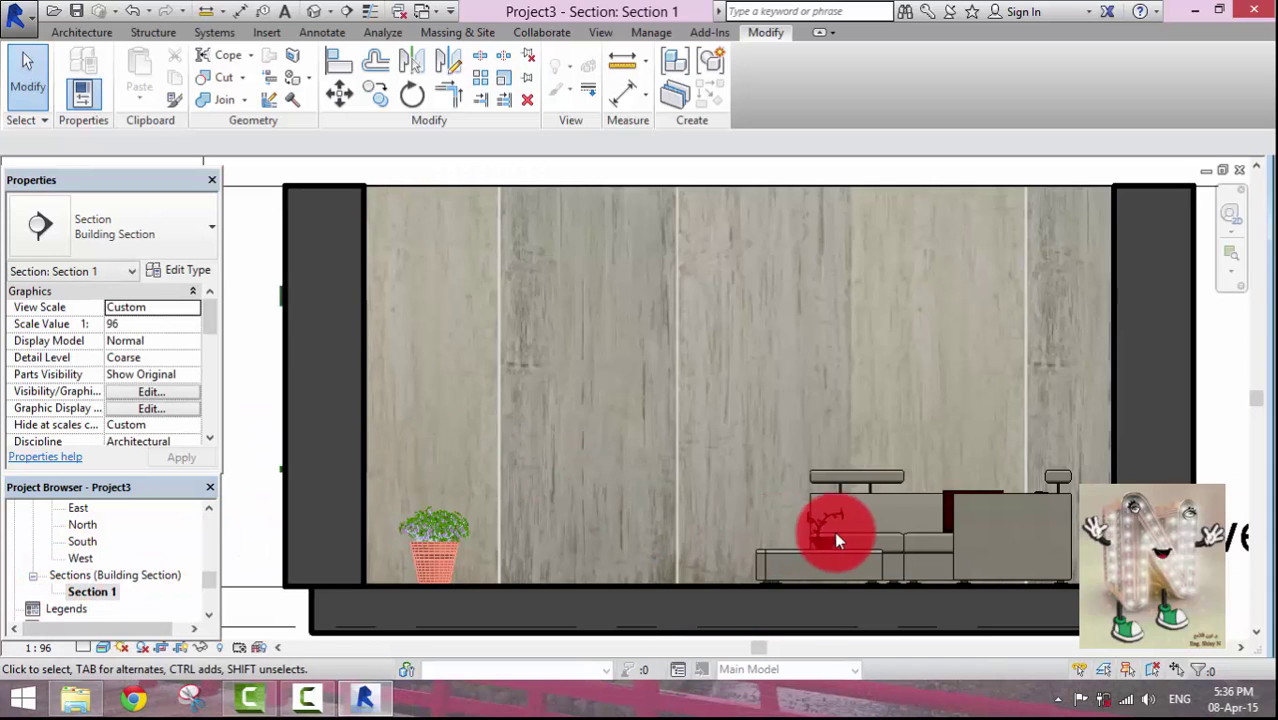
{"action": "scroll", "coordinate": [842, 535], "scroll_direction": "up", "scroll_amount": 5}
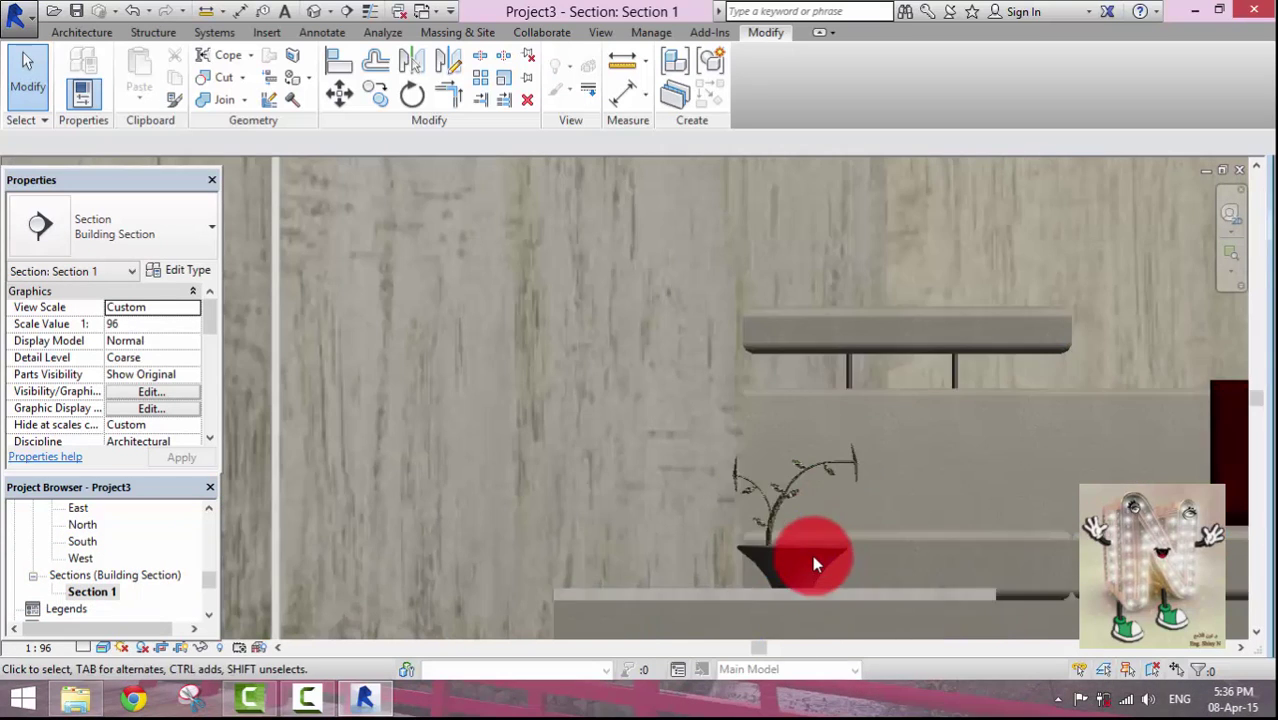
Drag the vase up onto the tabletop (0.2019 m offset), then return to the default 3D view.
{"action": "left_click", "coordinate": [800, 545]}
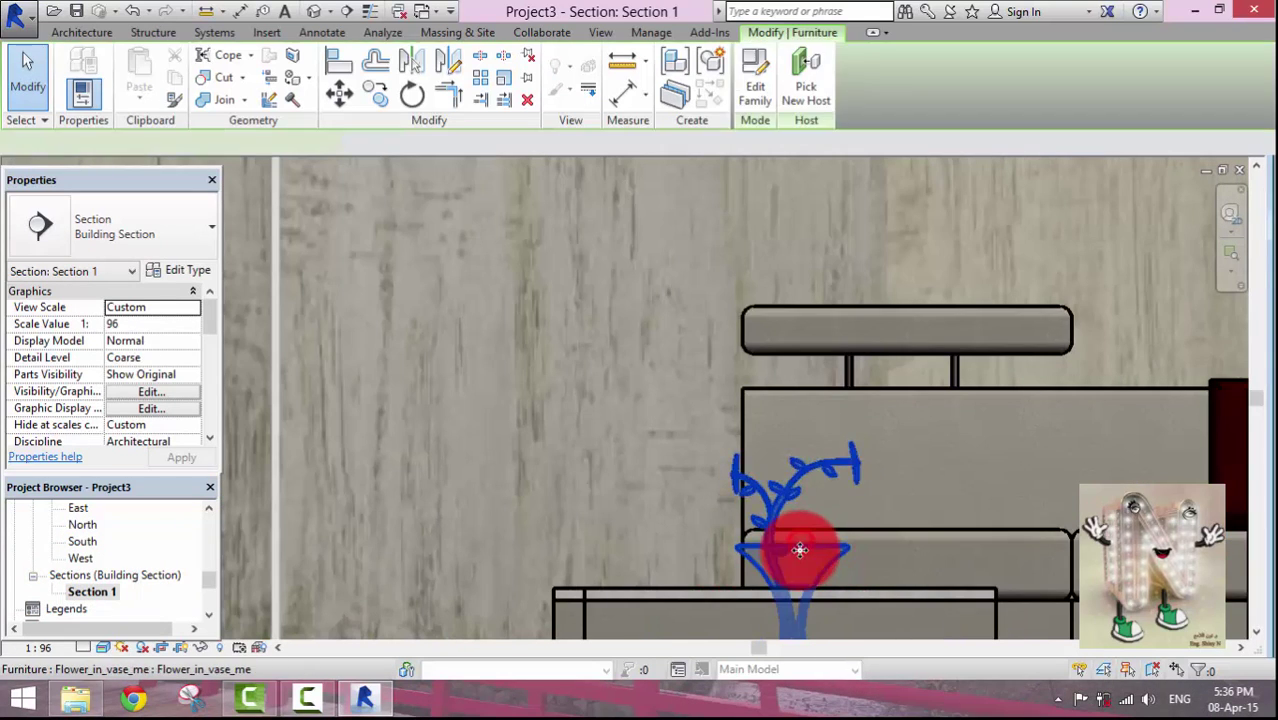
{"action": "key", "text": "Escape"}
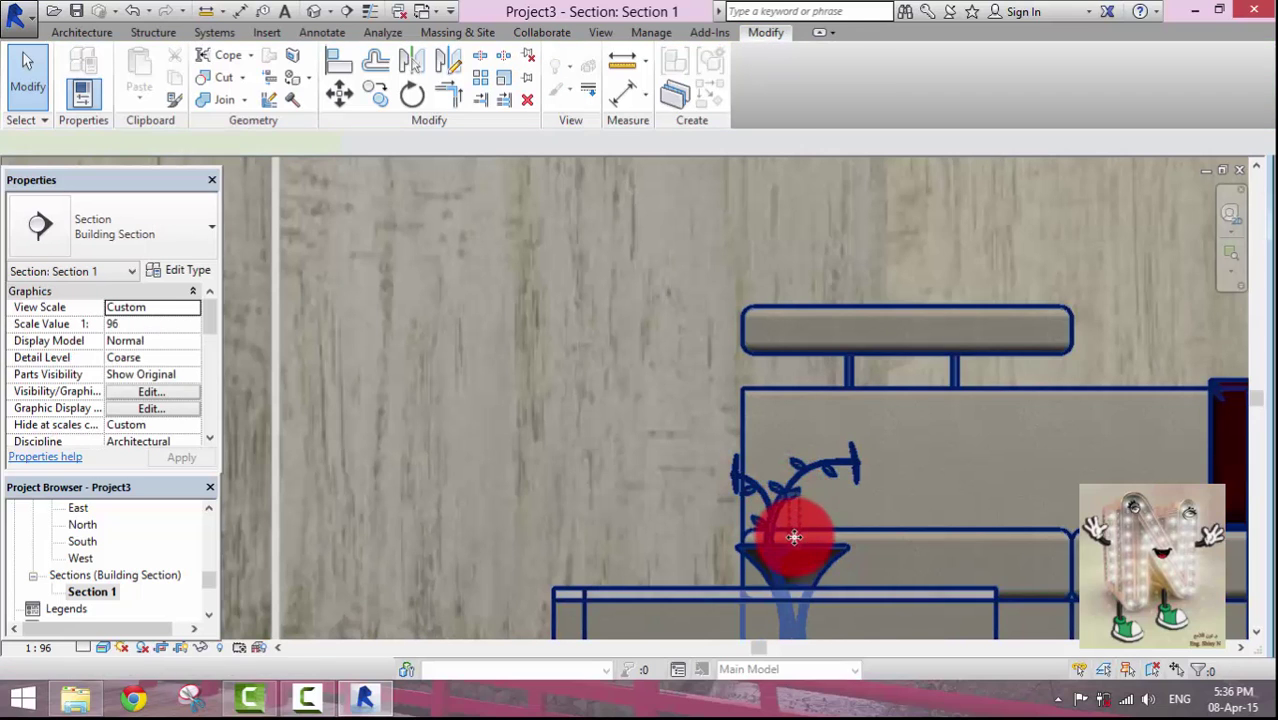
{"action": "left_click", "coordinate": [796, 551]}
{"action": "left_click", "coordinate": [794, 547]}
{"action": "left_click", "coordinate": [709, 520]}
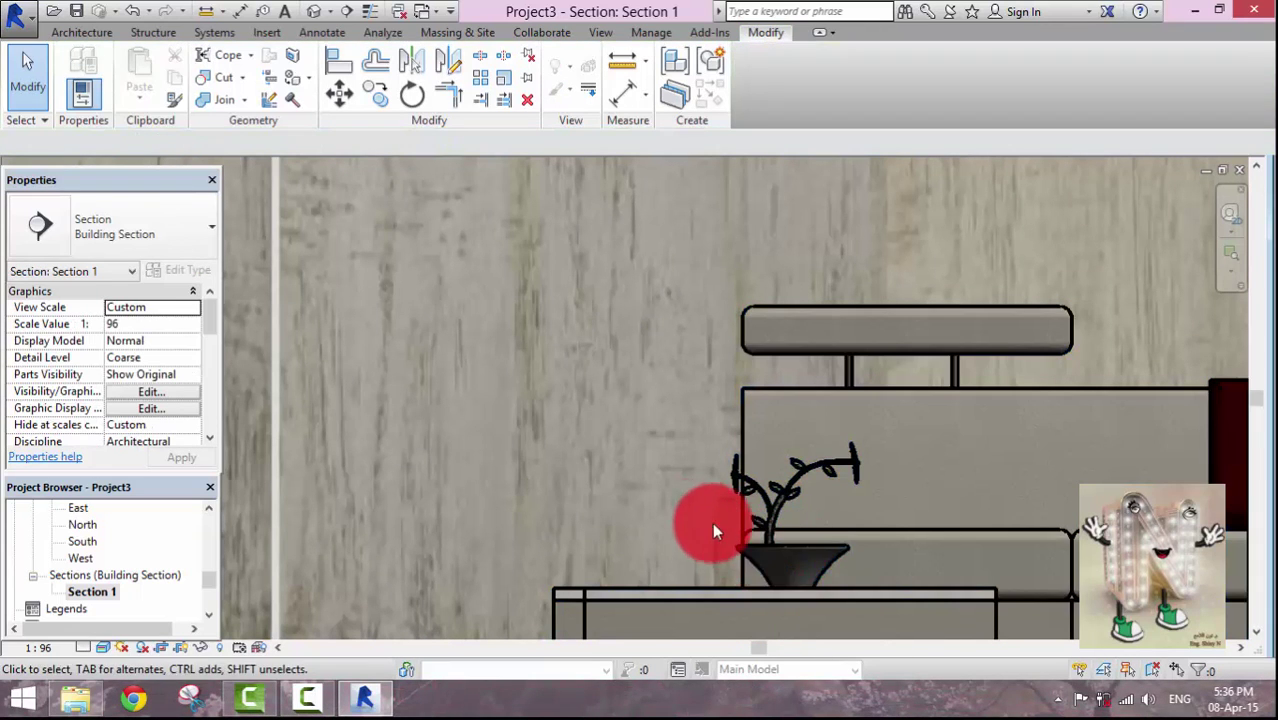
{"action": "left_click", "coordinate": [778, 553]}
{"action": "key", "text": "Escape"}
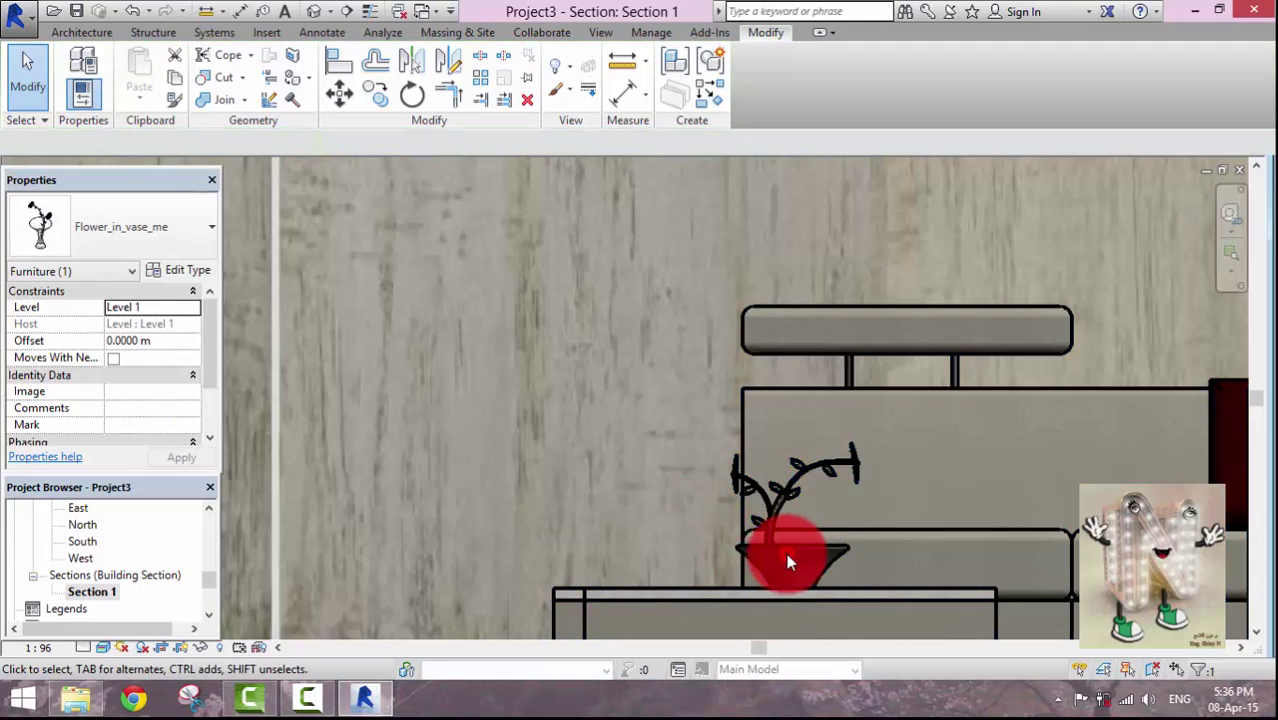
{"action": "left_click", "coordinate": [765, 543]}
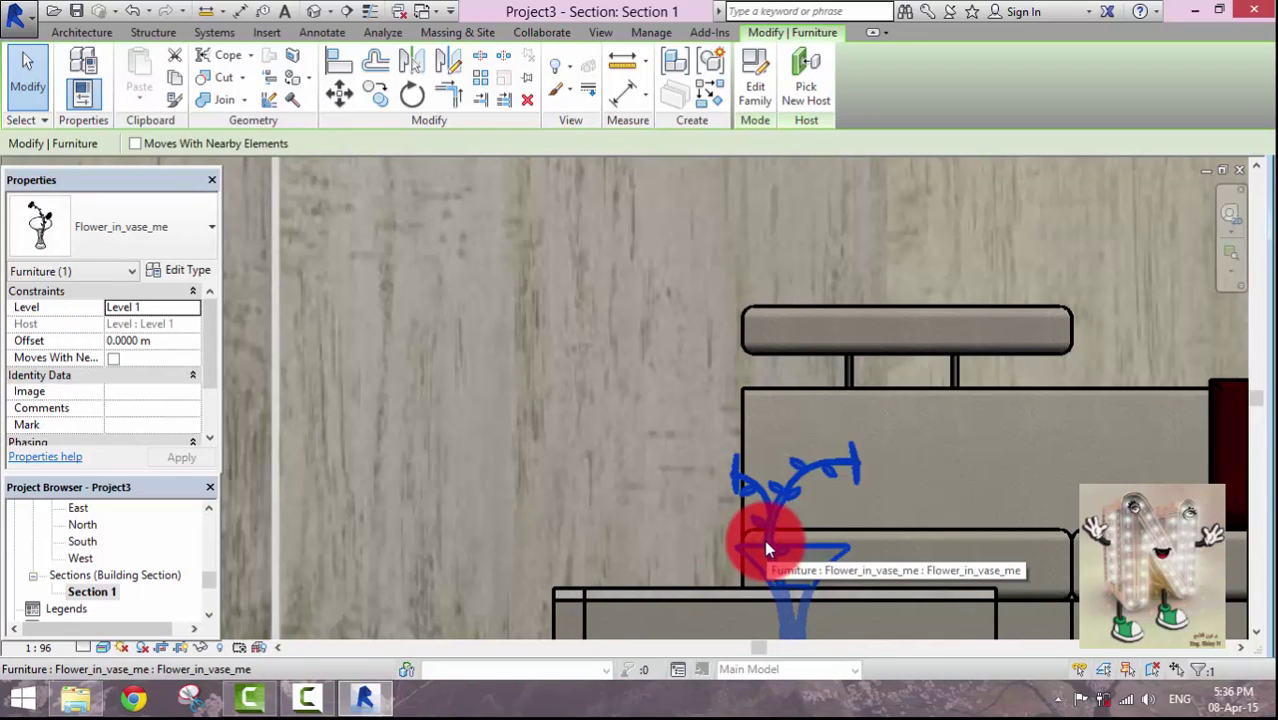
{"action": "left_click_drag", "start_coordinate": [764, 540], "coordinate": [752, 443]}
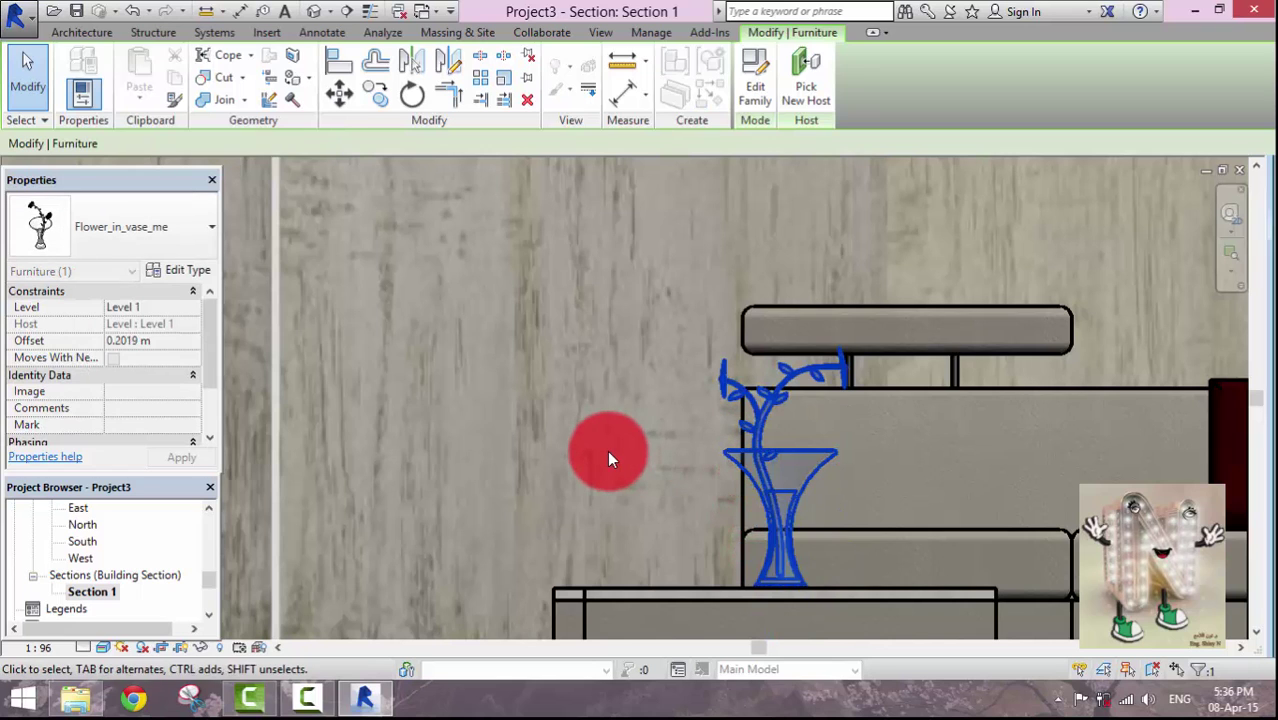
{"action": "left_click", "coordinate": [609, 457]}
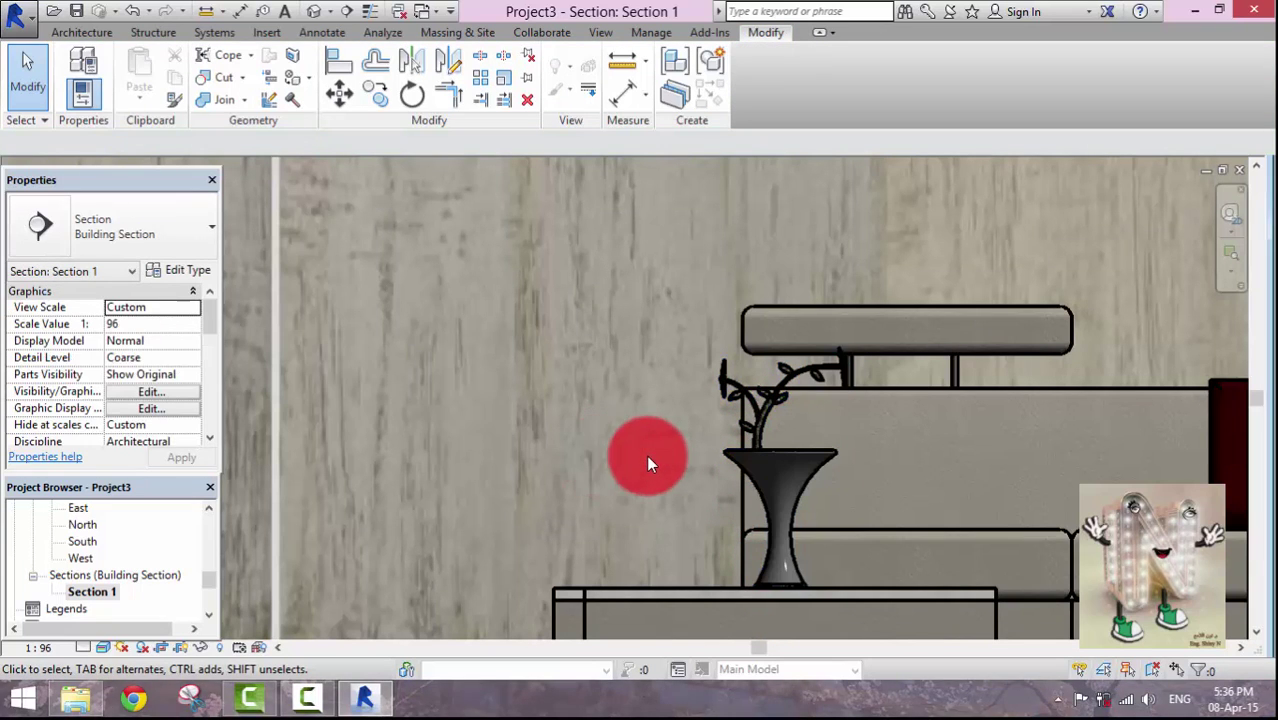
{"action": "left_click", "coordinate": [312, 12]}
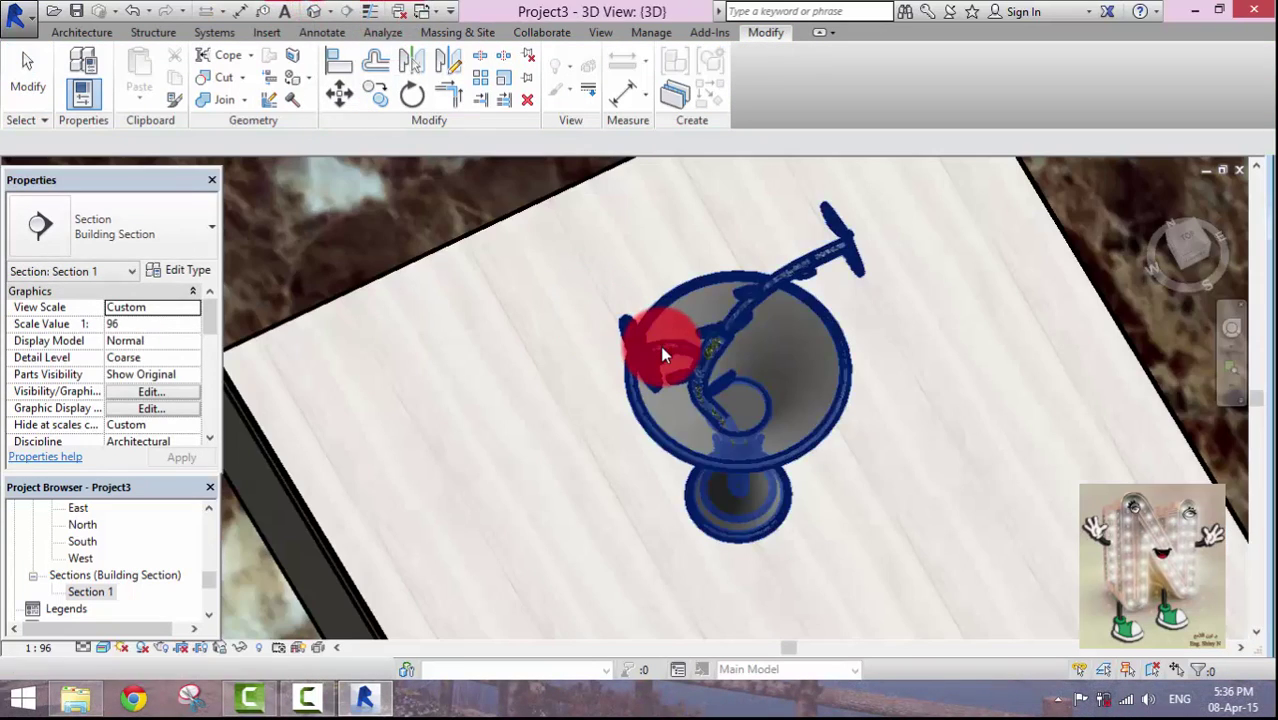
Zoom and orbit the 3D view around the sofa and table, then open the Level 1 floor plan.
{"action": "scroll", "coordinate": [600, 392], "scroll_direction": "down", "scroll_amount": 2}
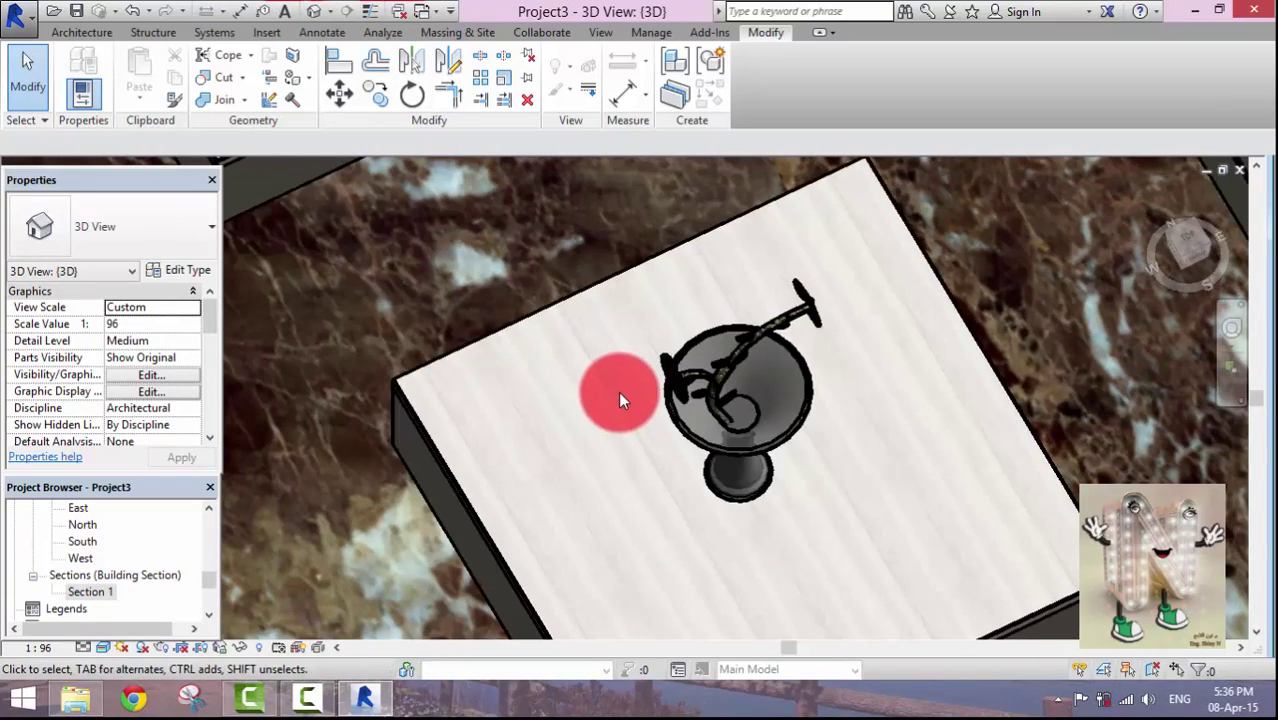
{"action": "scroll", "coordinate": [625, 405], "scroll_direction": "down", "scroll_amount": 2}
{"action": "scroll", "coordinate": [641, 416], "scroll_direction": "down", "scroll_amount": 3}
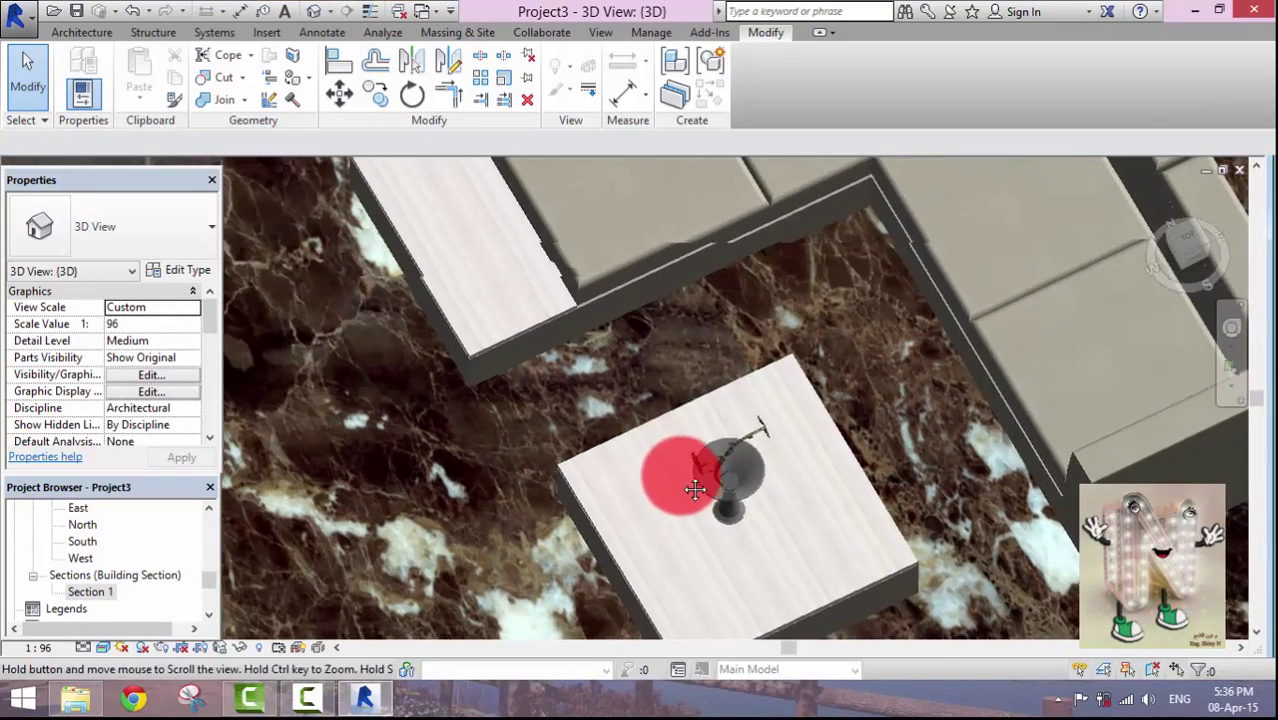
{"action": "scroll", "coordinate": [650, 419], "scroll_direction": "up", "scroll_amount": 3}
{"action": "middle_click_drag", "start_coordinate": [650, 419], "coordinate": [500, 468], "text": "shift"}
{"action": "scroll", "coordinate": [485, 447], "scroll_direction": "down", "scroll_amount": 4}
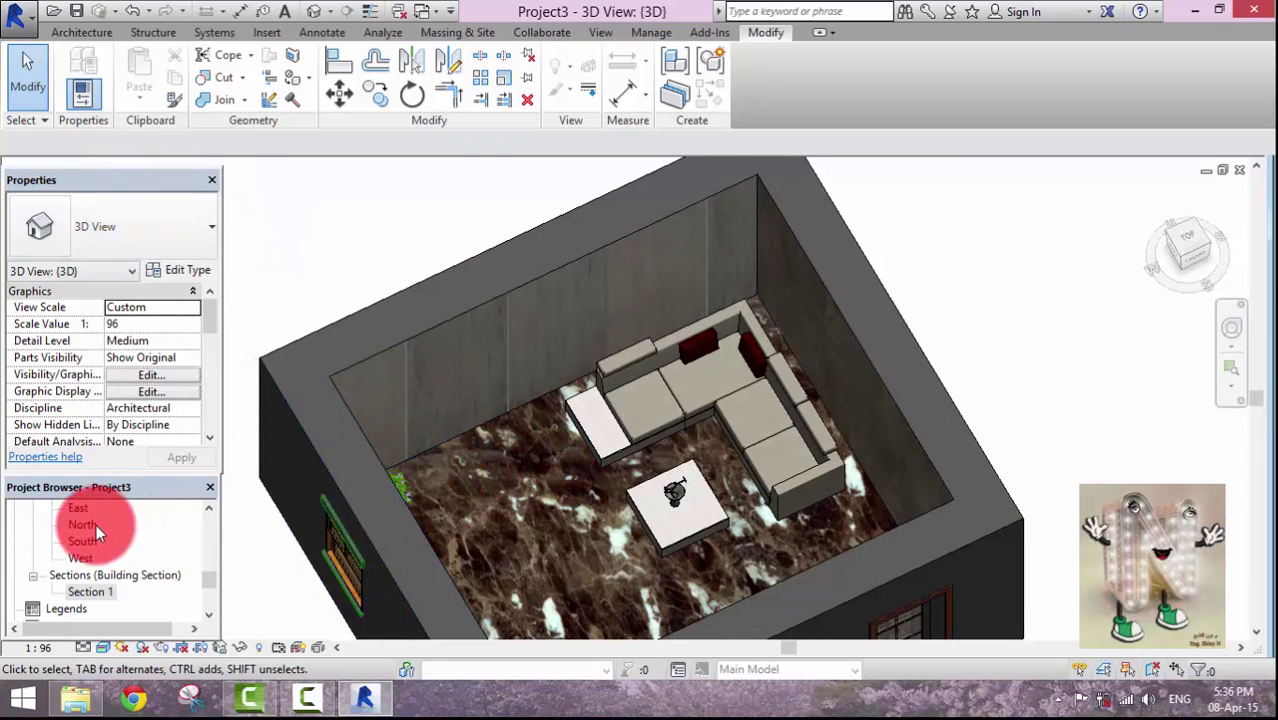
{"action": "left_click_drag", "start_coordinate": [205, 579], "coordinate": [207, 526]}
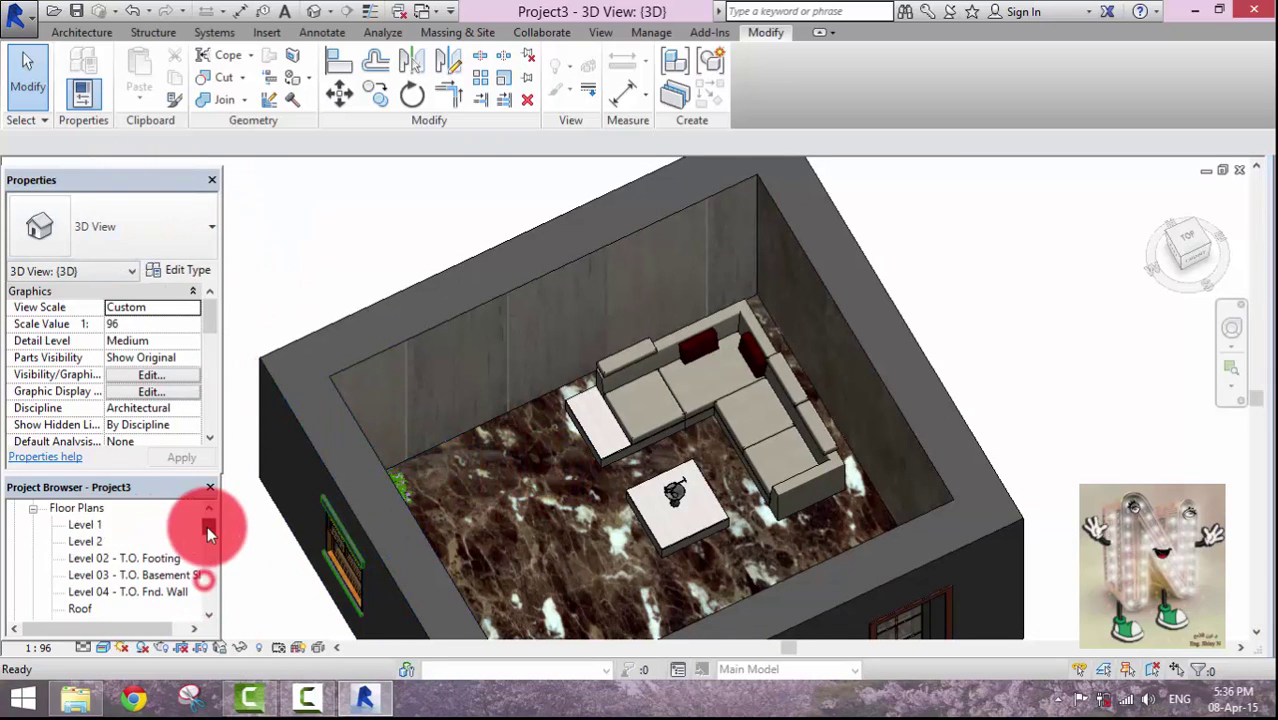
{"action": "double_click", "coordinate": [100, 524]}
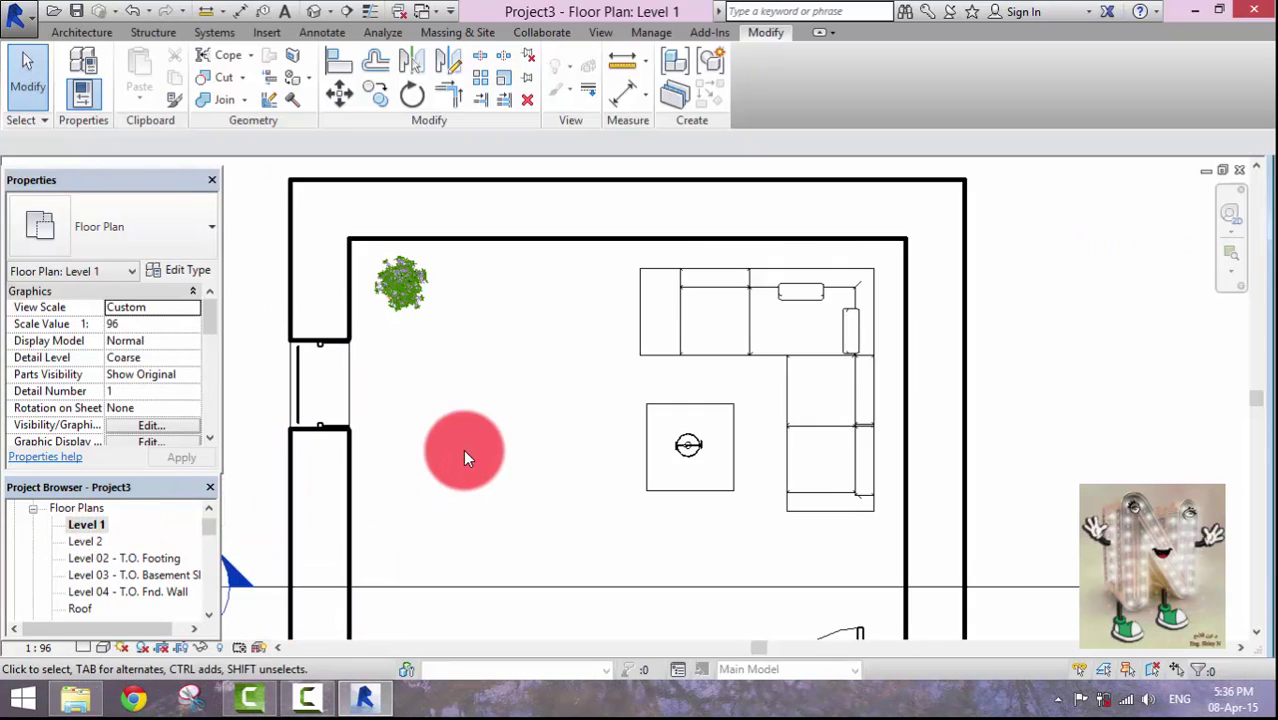
Place an automatic 2' x 4' ACT System ceiling inside the room walls, then open Section 1.
{"action": "middle_click_drag", "start_coordinate": [463, 456], "coordinate": [560, 411]}
{"action": "scroll", "coordinate": [513, 428], "scroll_direction": "down", "scroll_amount": 1}
{"action": "left_click", "coordinate": [65, 74]}
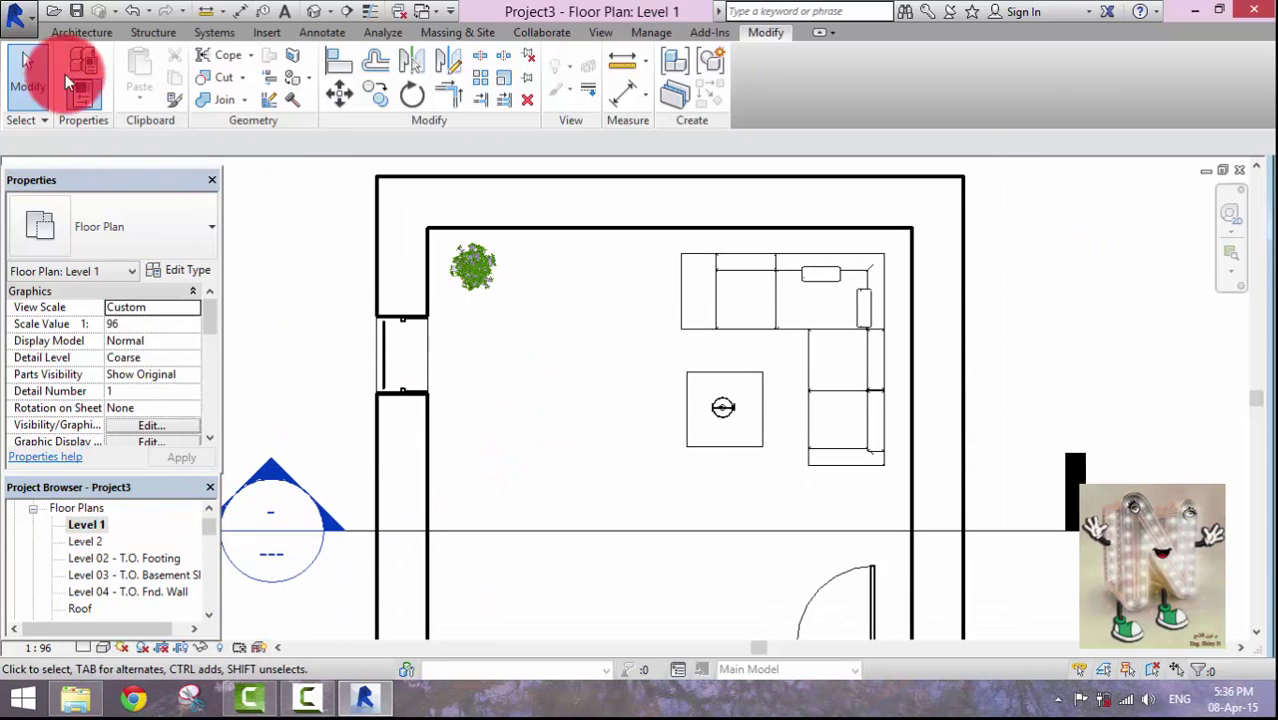
{"action": "left_click", "coordinate": [64, 33]}
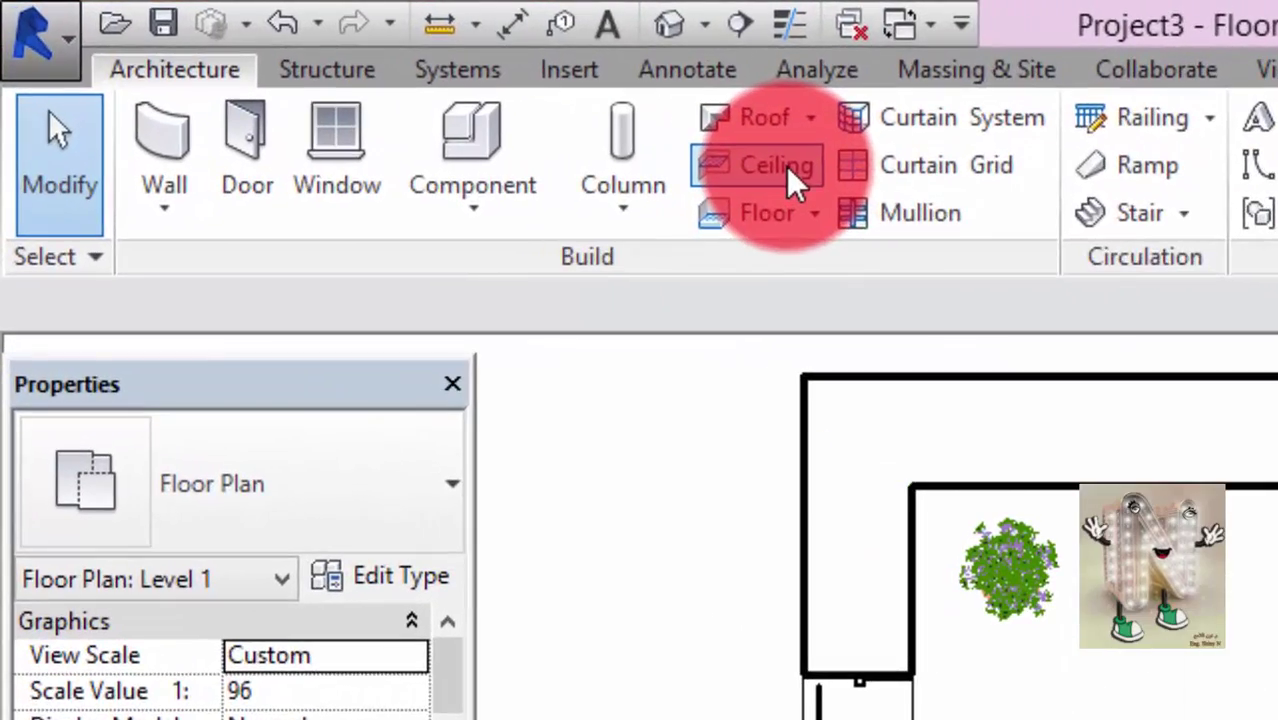
{"action": "left_click", "coordinate": [786, 166]}
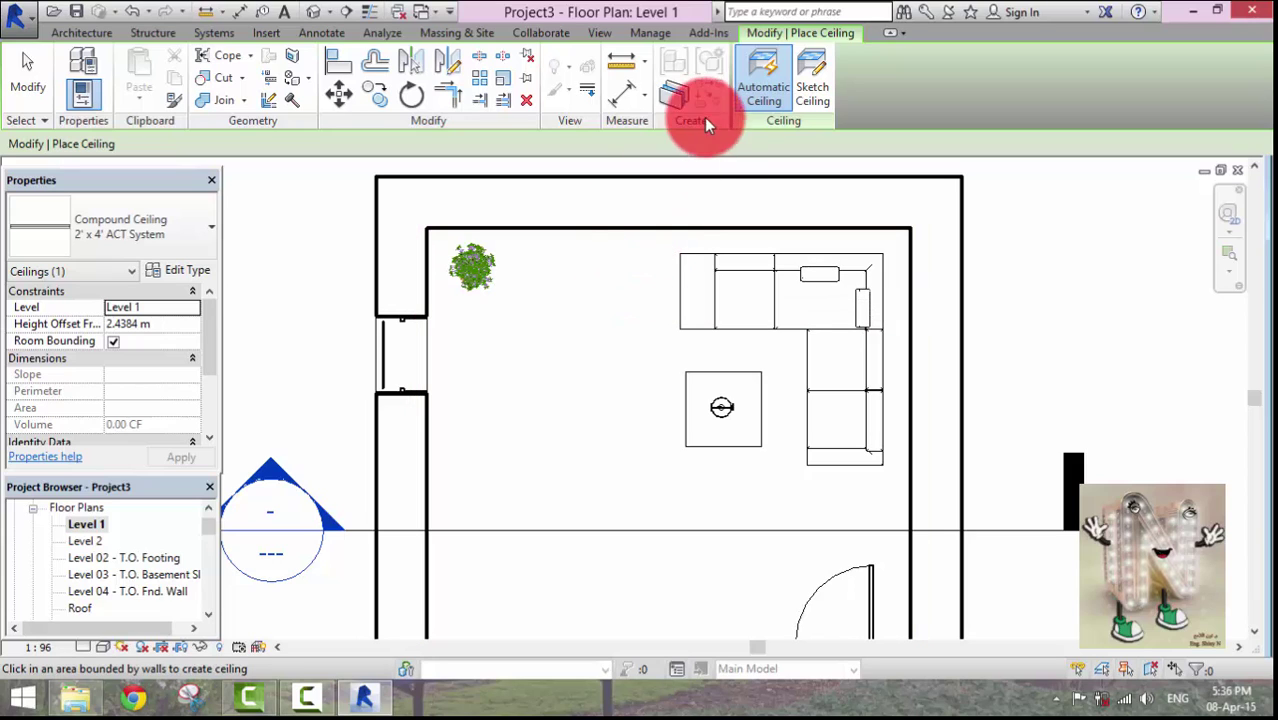
{"action": "left_click", "coordinate": [640, 272]}
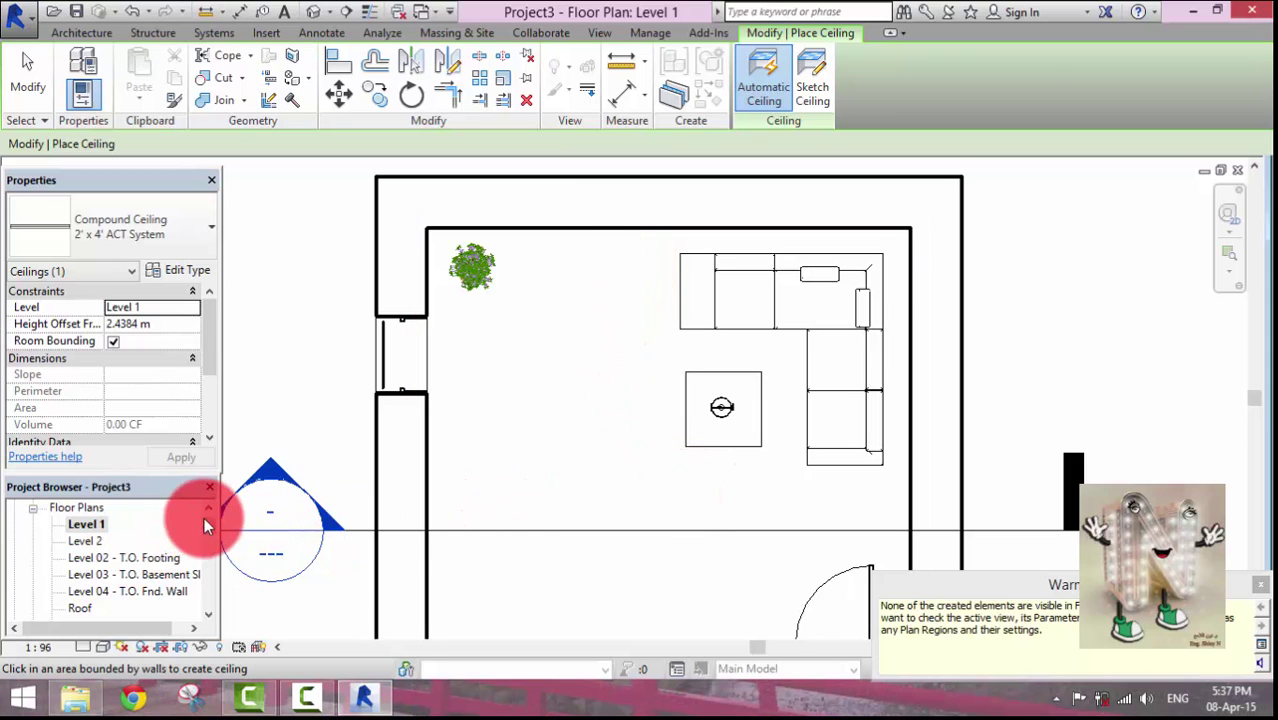
{"action": "key", "text": "Escape"}
{"action": "left_click_drag", "start_coordinate": [205, 523], "coordinate": [192, 580]}
{"action": "double_click", "coordinate": [88, 541]}
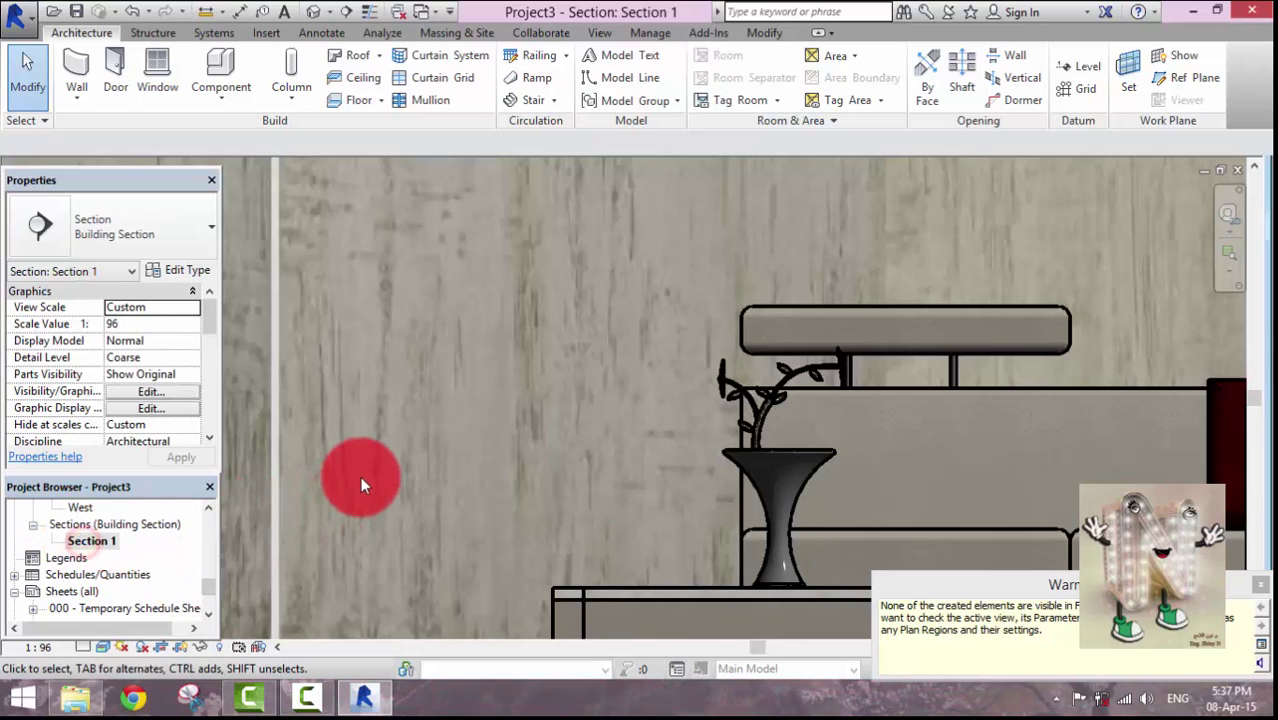
Pan and zoom Section 1 to inspect the new ceiling.
{"action": "scroll", "coordinate": [362, 470], "scroll_direction": "down", "scroll_amount": 5}
{"action": "middle_click_drag", "start_coordinate": [424, 494], "coordinate": [542, 499]}
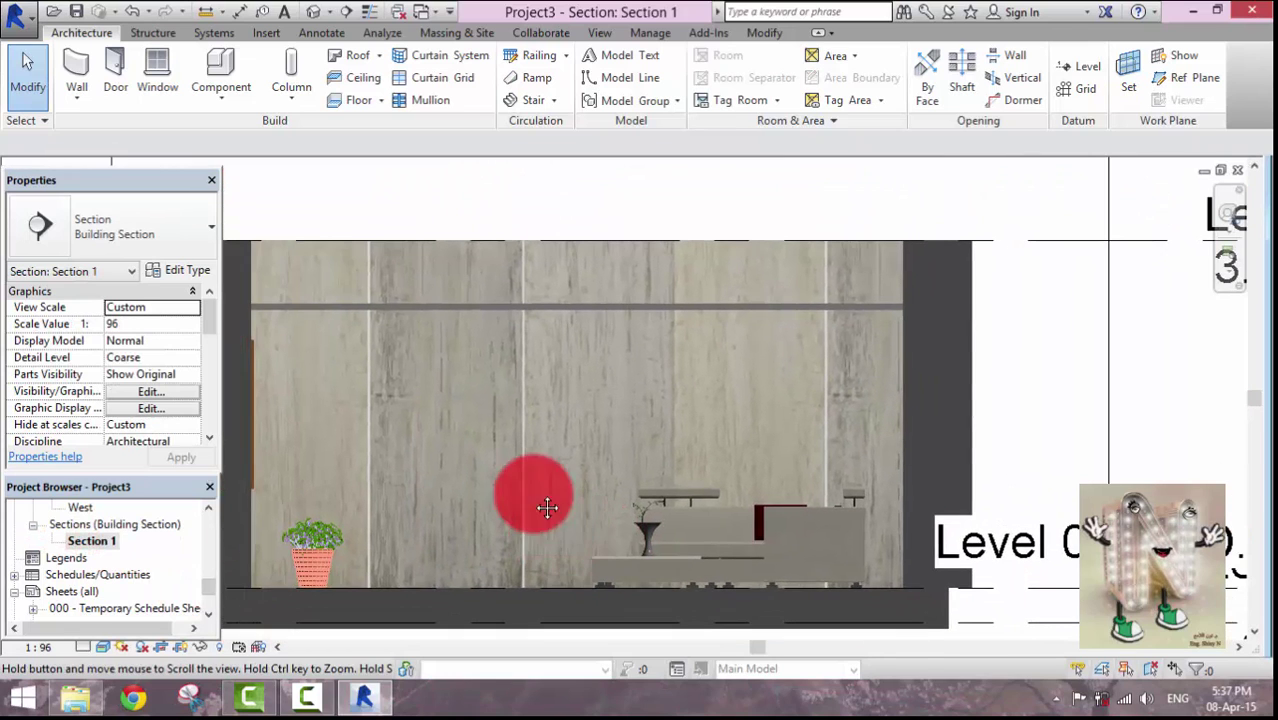
{"action": "middle_click_drag", "start_coordinate": [562, 354], "coordinate": [542, 400]}
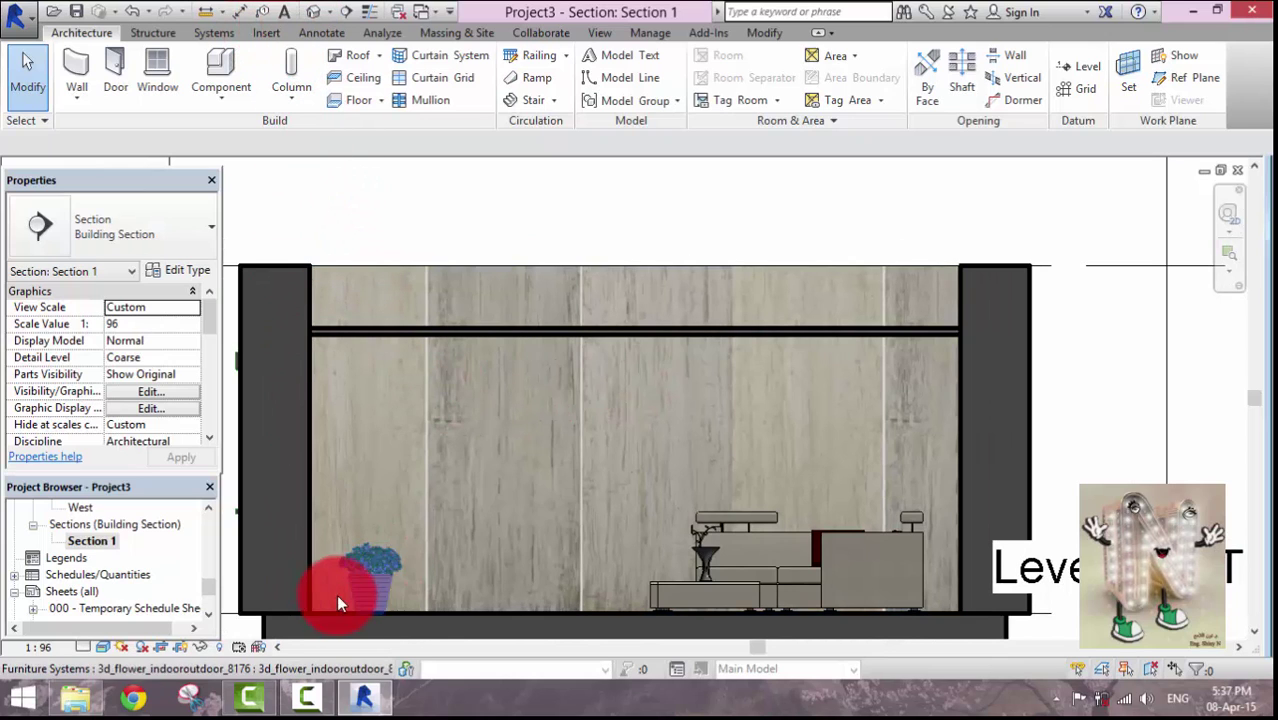
{"action": "scroll", "coordinate": [354, 585], "scroll_direction": "up", "scroll_amount": 5}
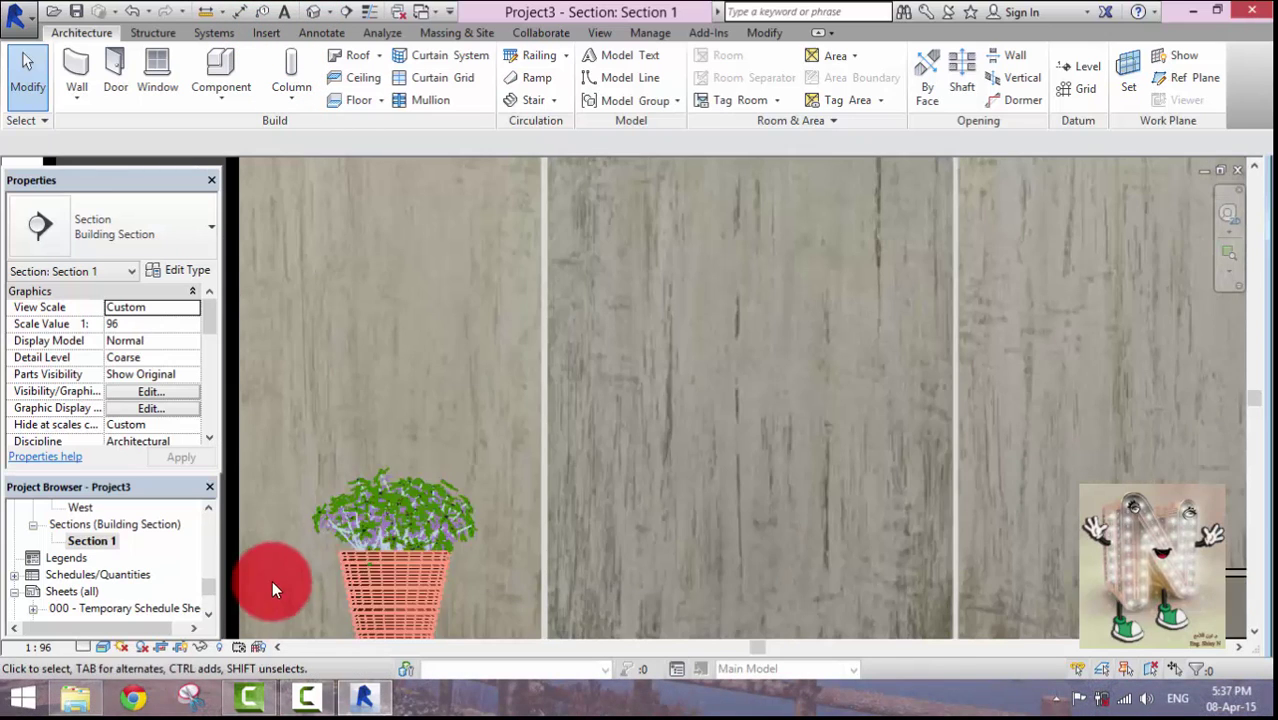
Select the potted plant to check it, then zoom out and open the default 3D view.
{"action": "middle_click_drag", "start_coordinate": [488, 540], "coordinate": [504, 450]}
{"action": "middle_click_drag", "start_coordinate": [372, 497], "coordinate": [612, 499]}
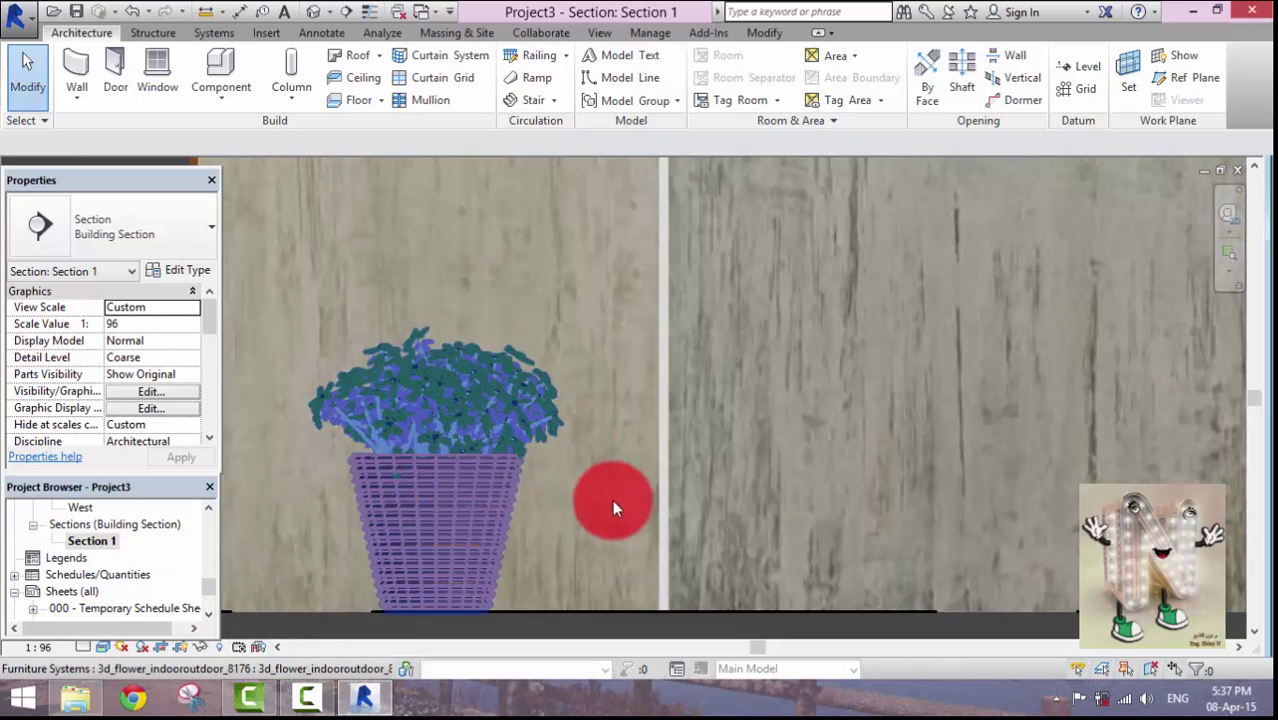
{"action": "scroll", "coordinate": [454, 475], "scroll_direction": "up", "scroll_amount": 2}
{"action": "left_click", "coordinate": [454, 475]}
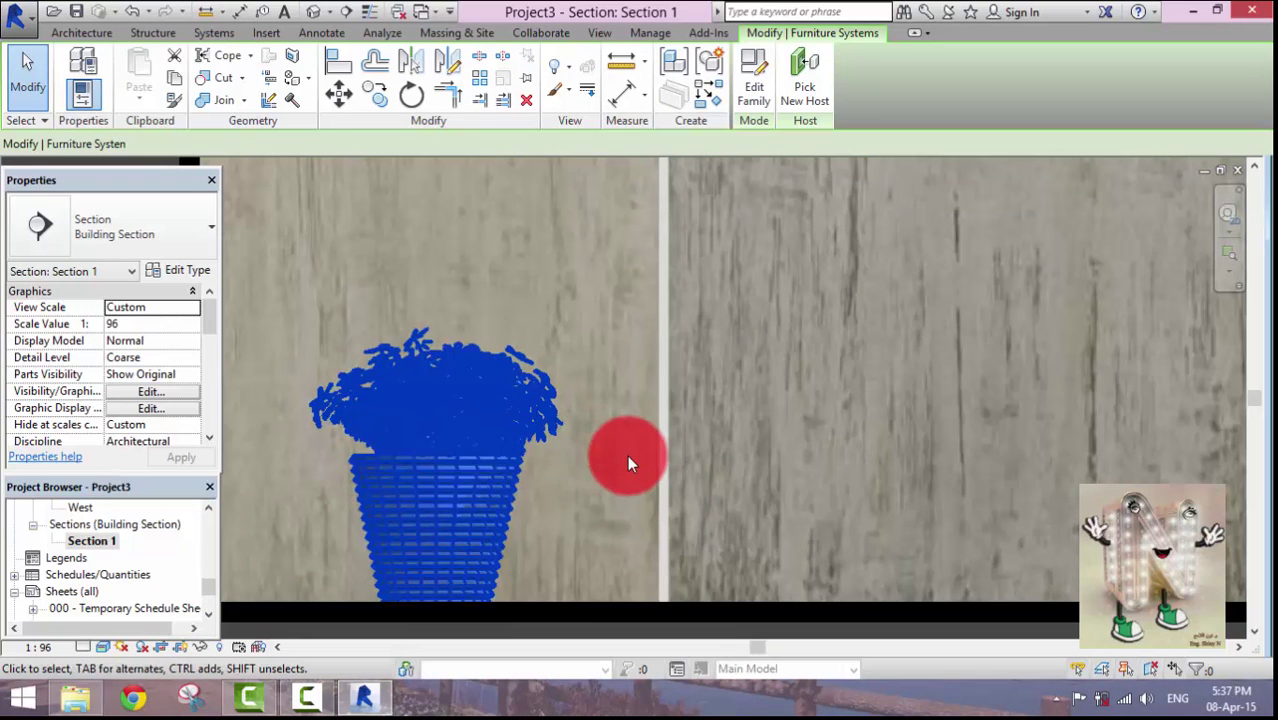
{"action": "key", "text": "Escape"}
{"action": "scroll", "coordinate": [610, 470], "scroll_direction": "down", "scroll_amount": 2}
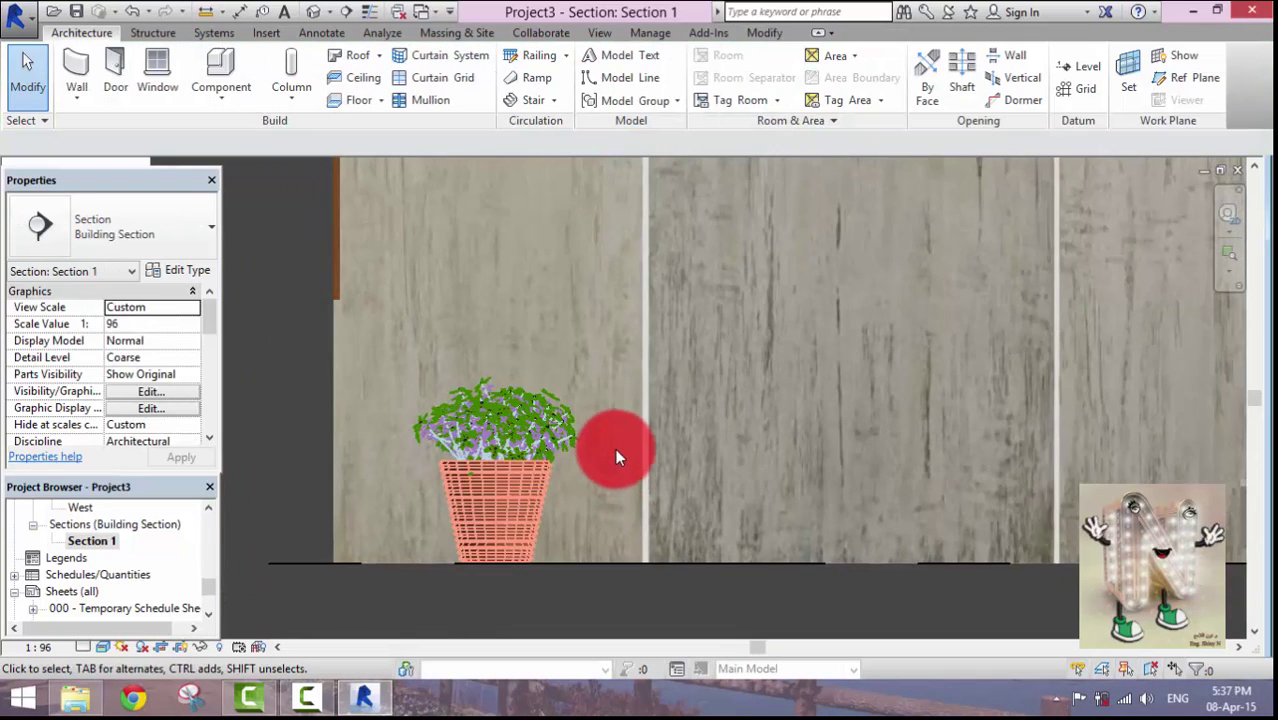
{"action": "middle_click_drag", "start_coordinate": [615, 448], "coordinate": [584, 608]}
{"action": "scroll", "coordinate": [597, 521], "scroll_direction": "down", "scroll_amount": 3}
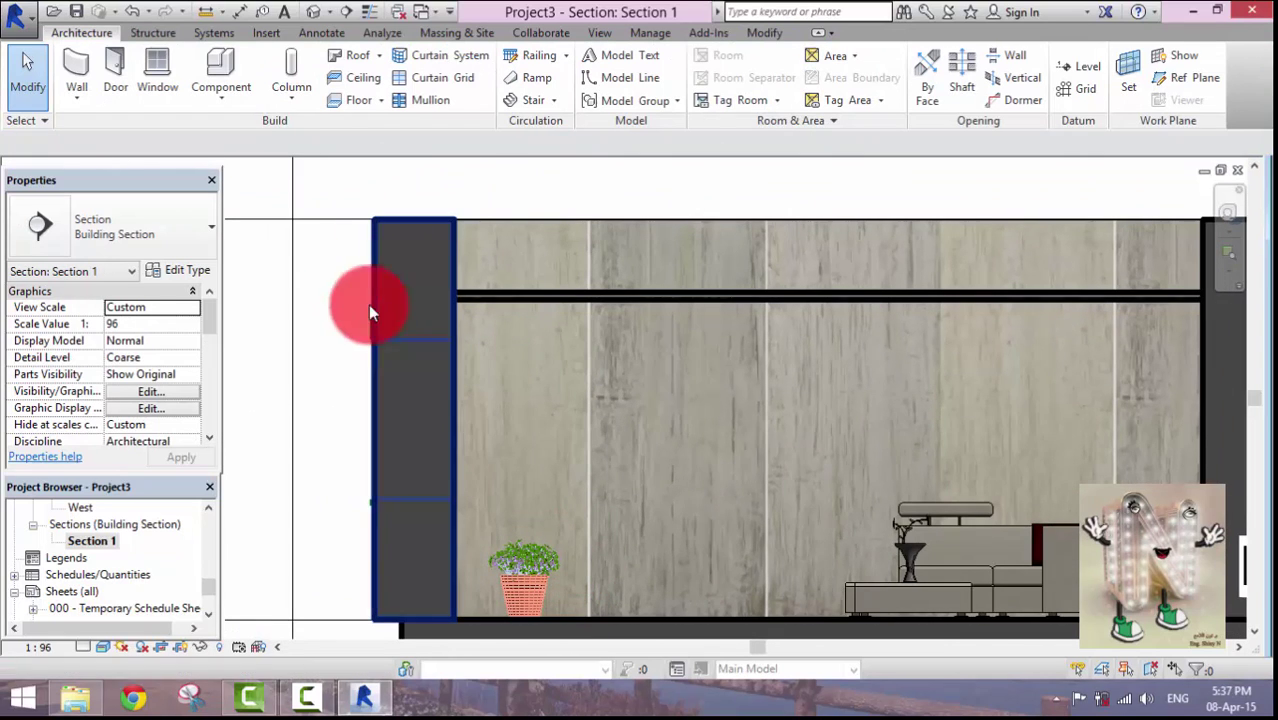
{"action": "left_click", "coordinate": [313, 14]}
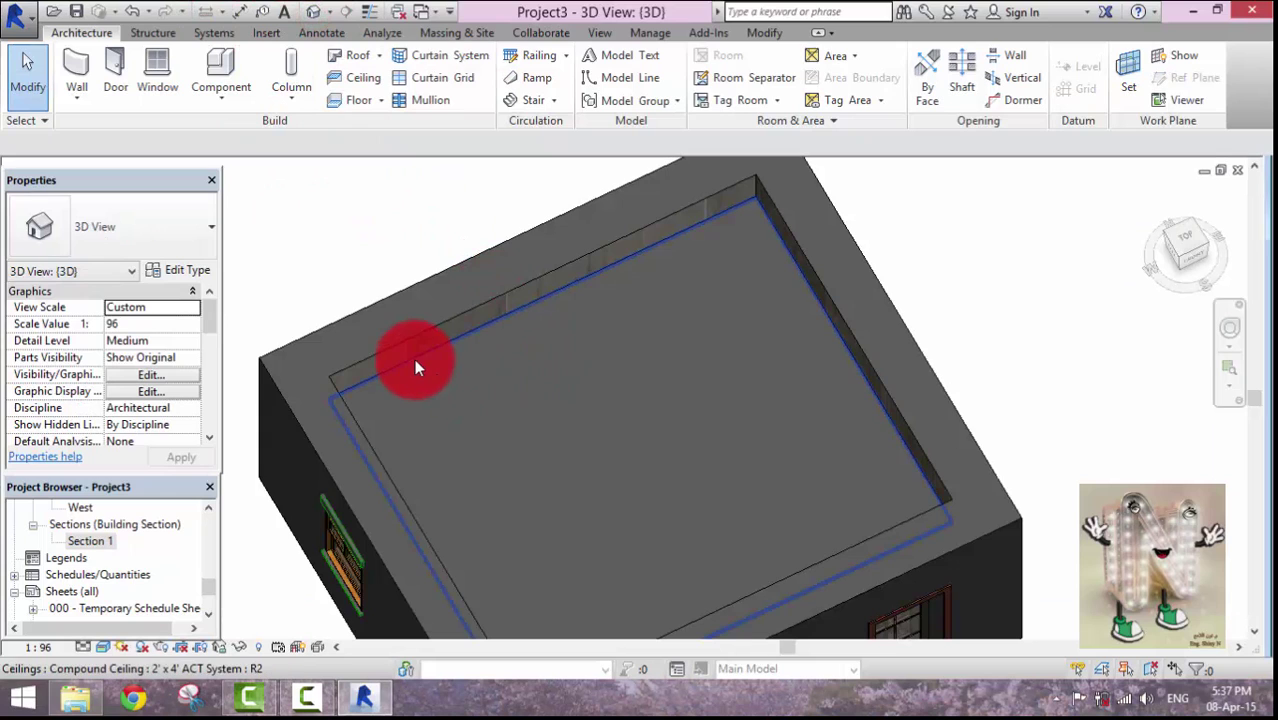
Temporarily hide the ceiling category and orbit to view the furnished room from above.
{"action": "left_click", "coordinate": [507, 318]}
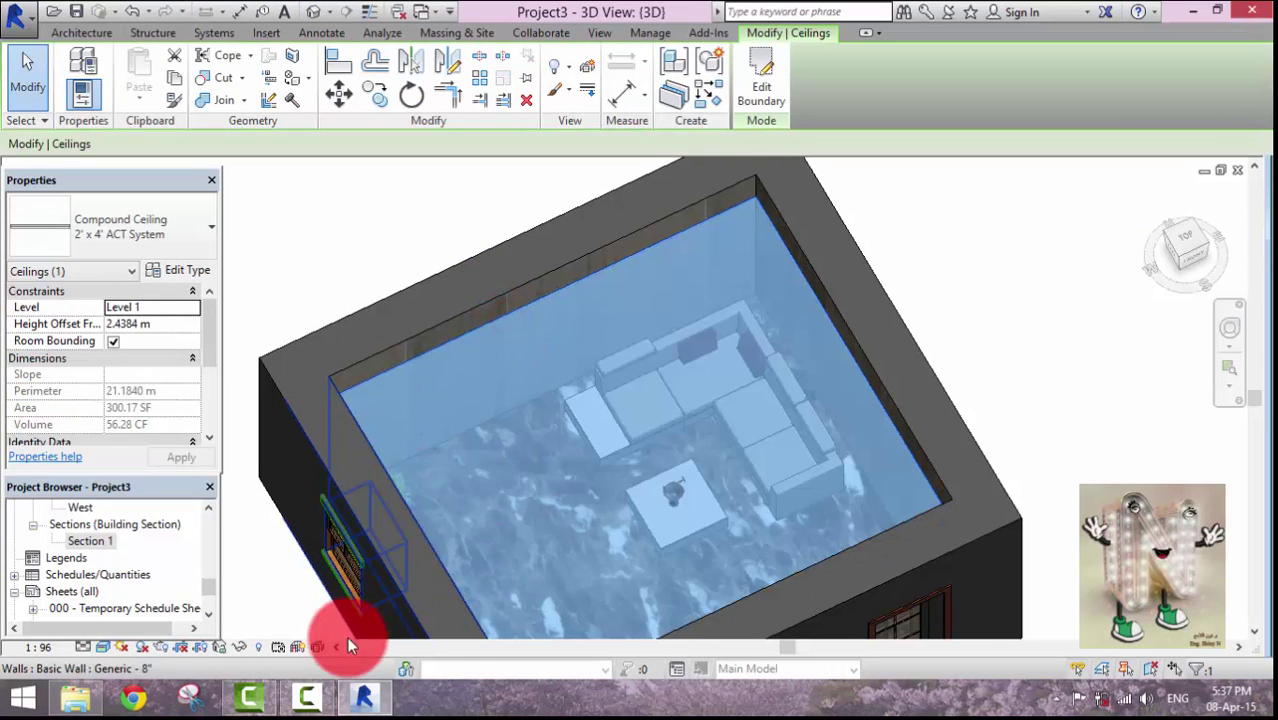
{"action": "left_click", "coordinate": [244, 646]}
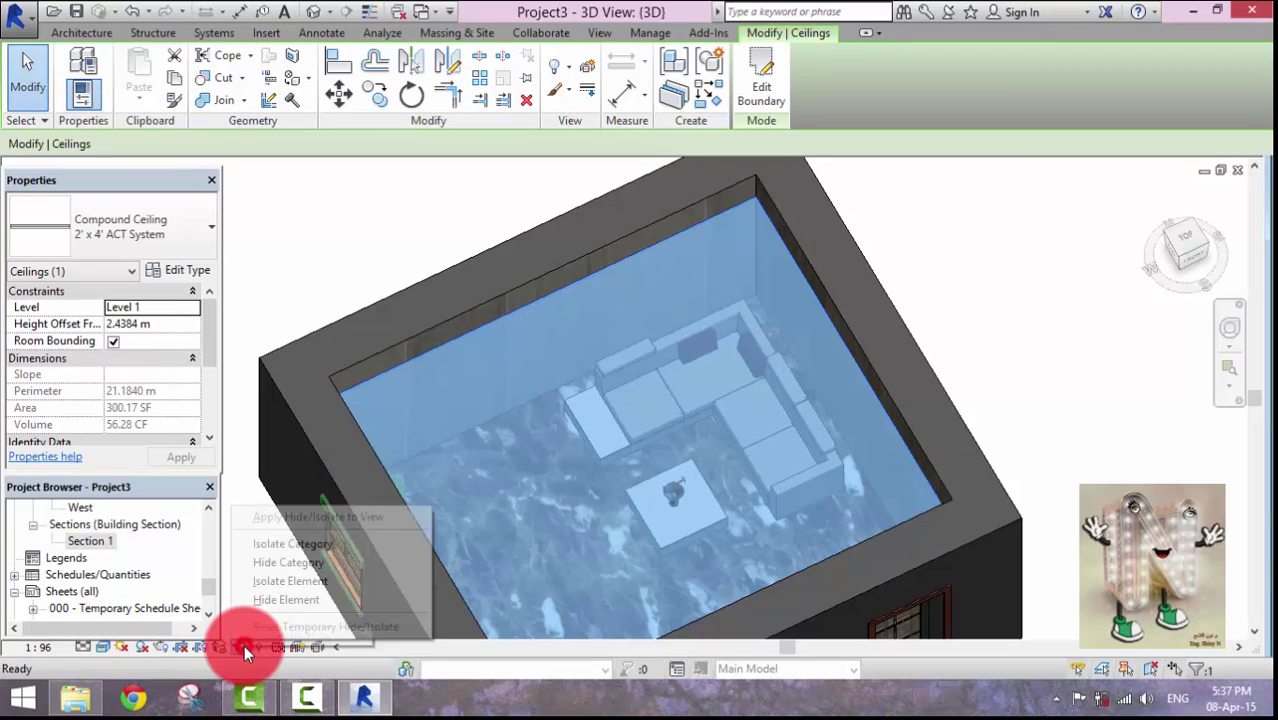
{"action": "left_click", "coordinate": [265, 565]}
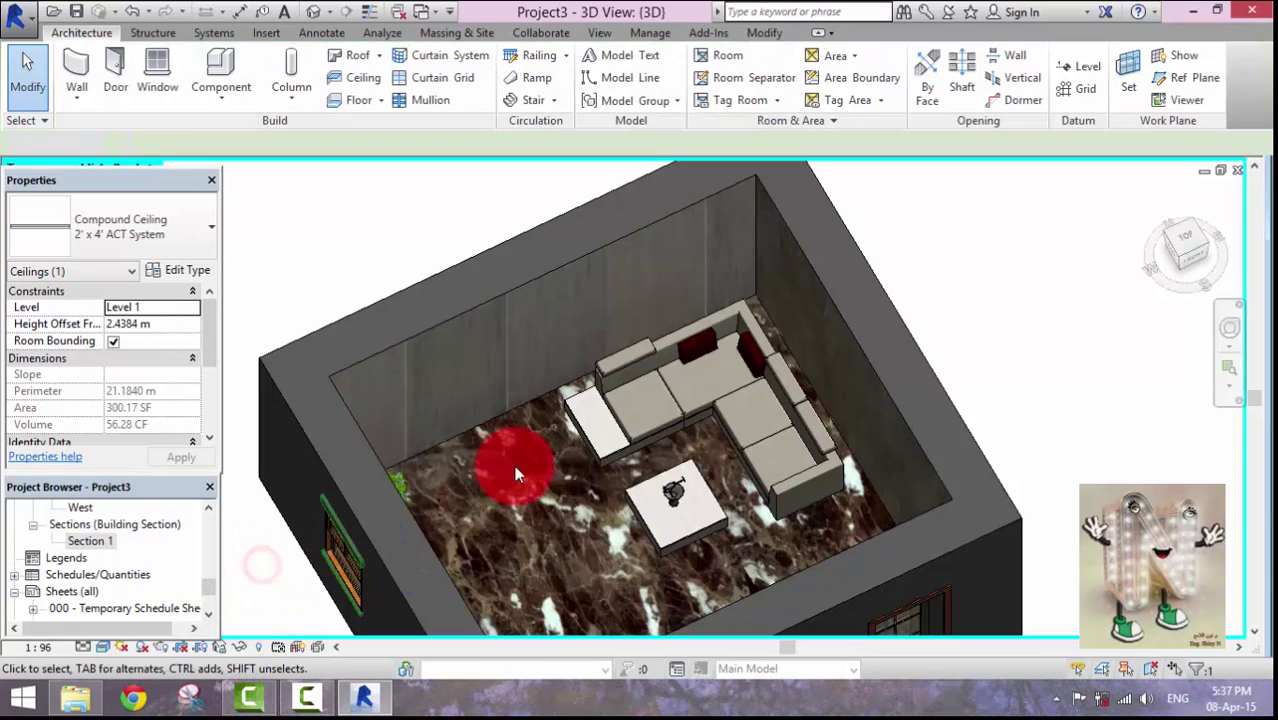
{"action": "middle_click_drag", "start_coordinate": [540, 477], "coordinate": [408, 436], "text": "shift"}
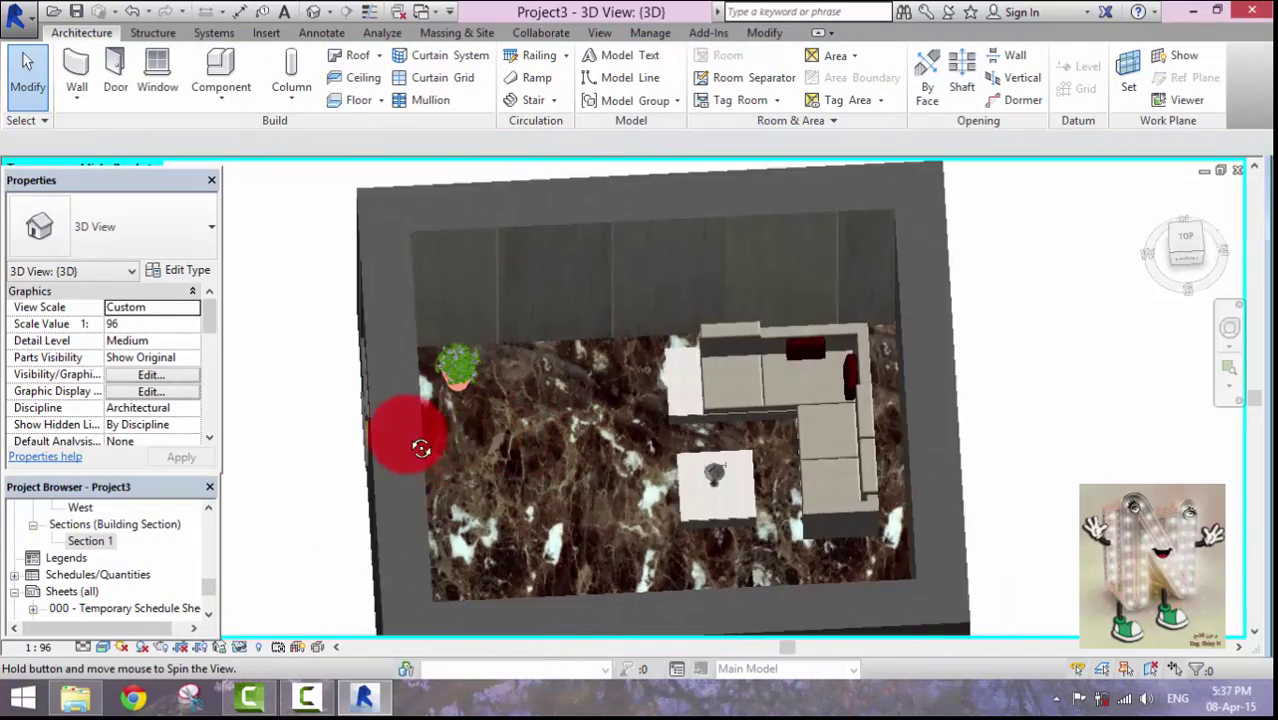